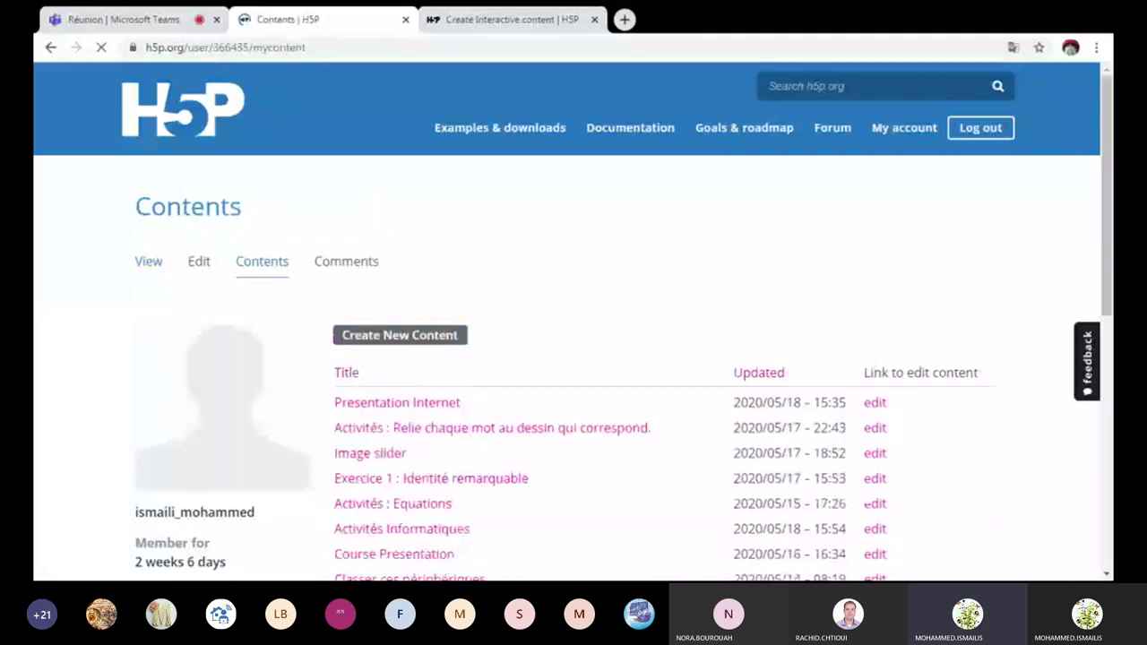
Start creating new interactive content and look over the available content types.
{"action": "left_click", "coordinate": [456, 339]}
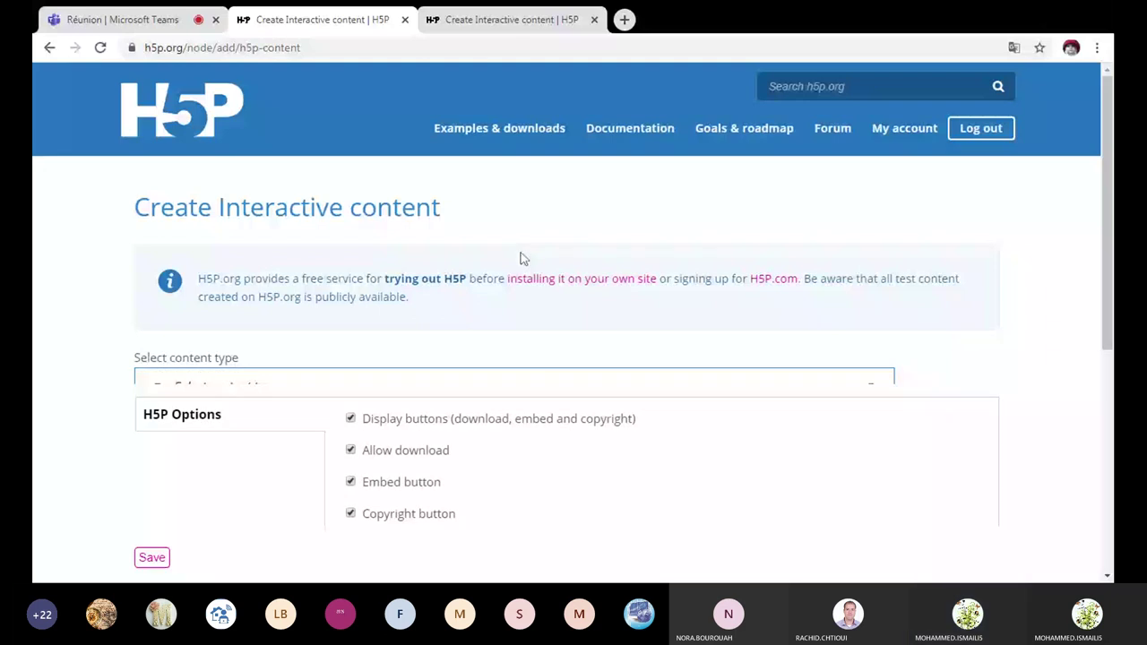
{"action": "scroll", "coordinate": [520, 256], "scroll_direction": "down", "scroll_amount": 1}
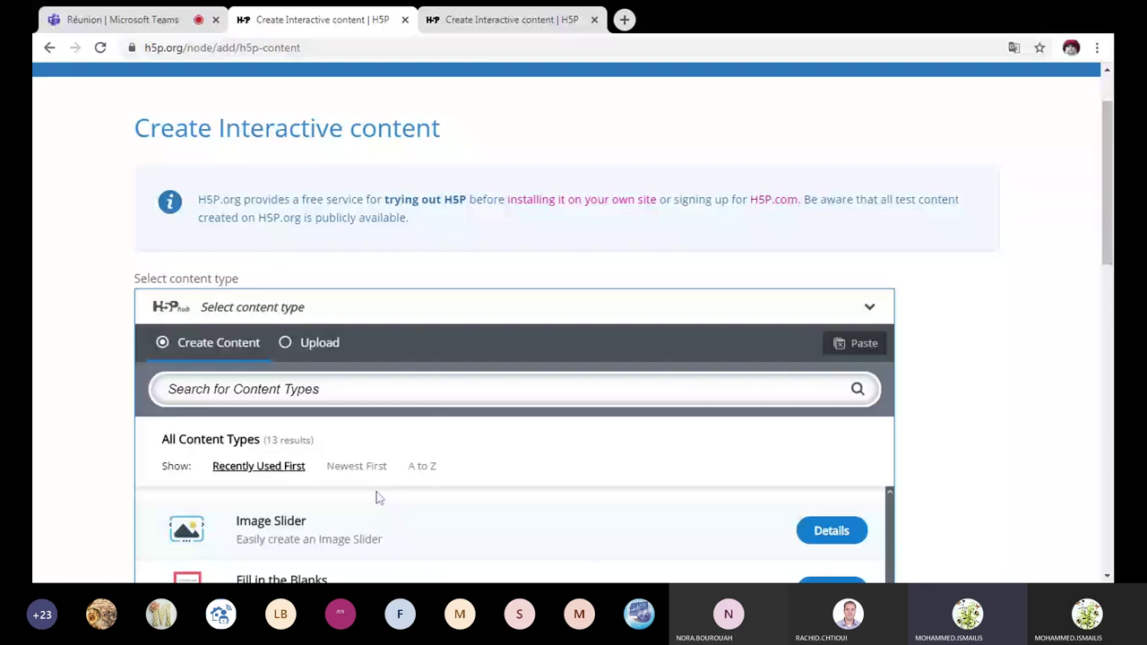
{"action": "double_click", "coordinate": [271, 440]}
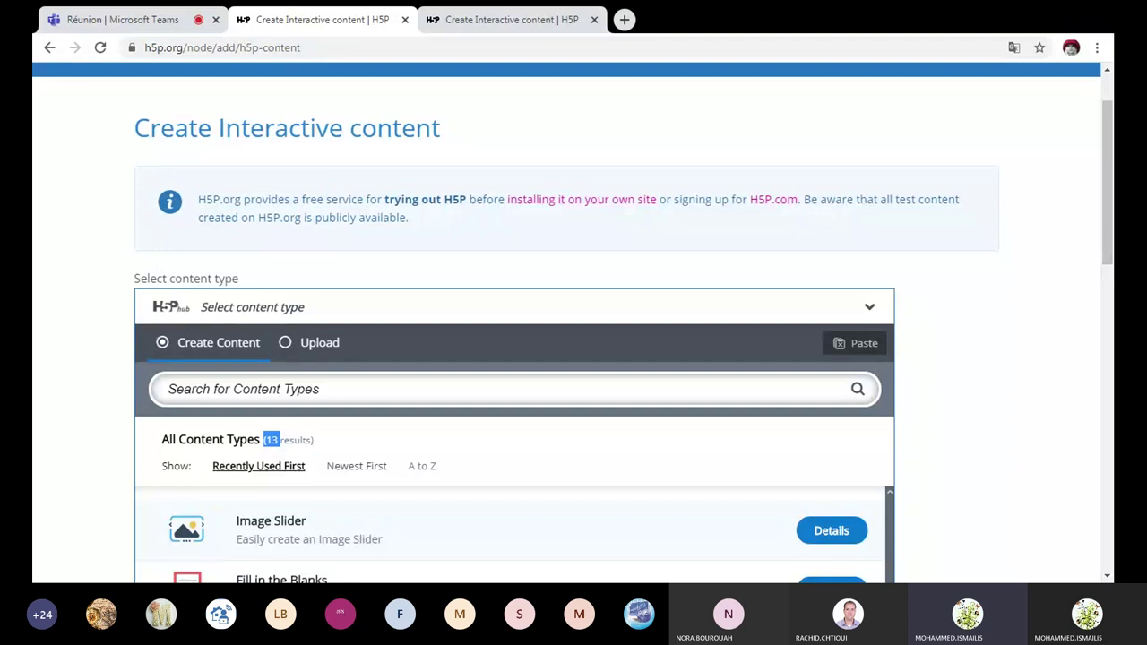
{"action": "scroll", "coordinate": [419, 363], "scroll_direction": "up", "scroll_amount": 1}
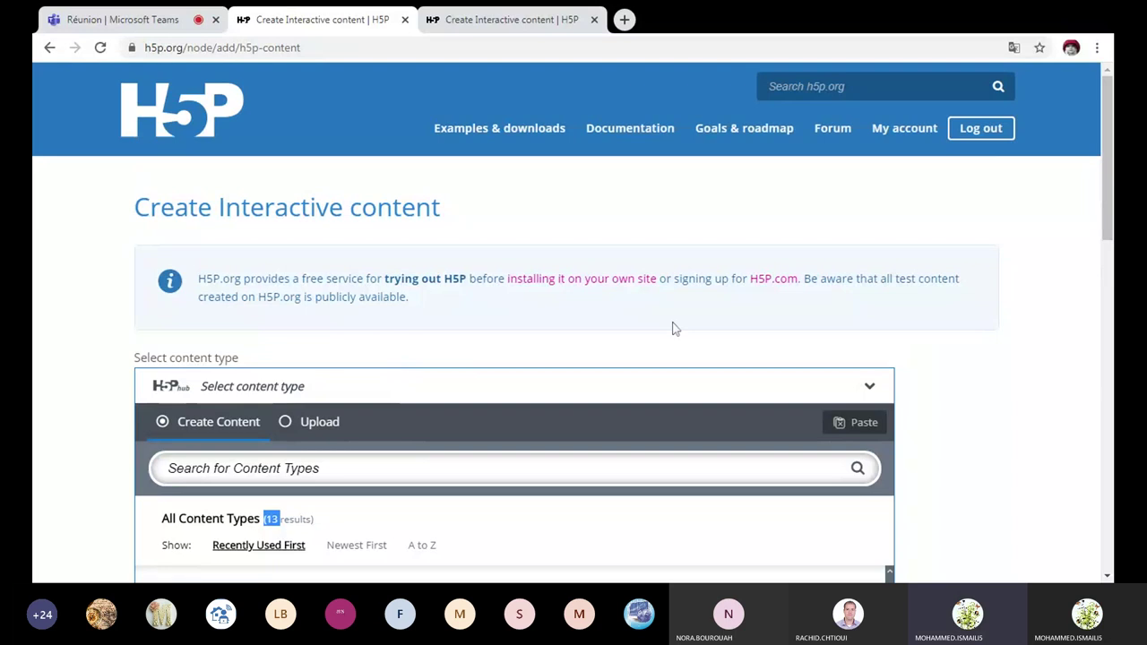
Open the Examples & downloads page and examine the catalogue of H5P content types.
{"action": "left_click", "coordinate": [500, 135]}
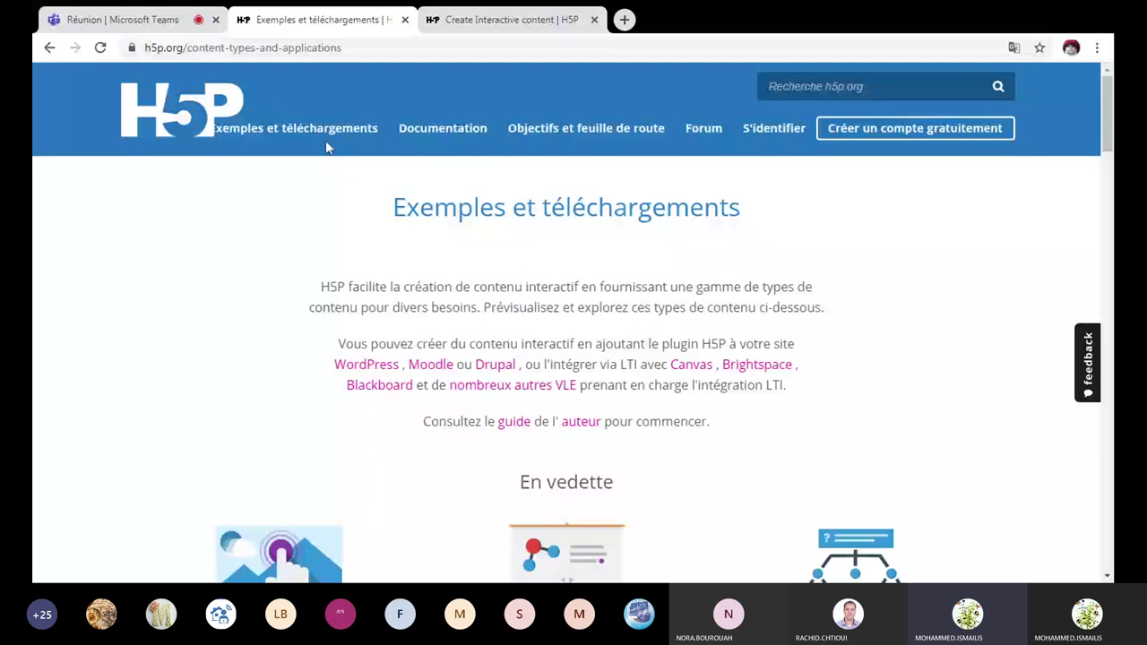
{"action": "scroll", "coordinate": [874, 310], "scroll_direction": "down", "scroll_amount": 3}
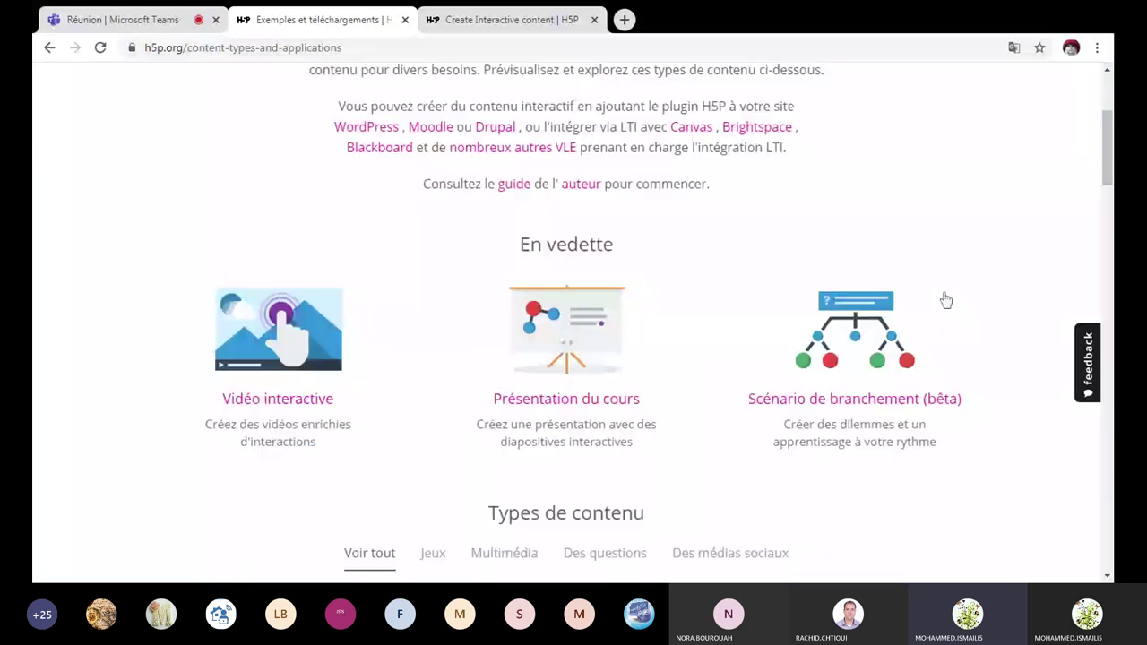
{"action": "scroll", "coordinate": [964, 295], "scroll_direction": "down", "scroll_amount": 1}
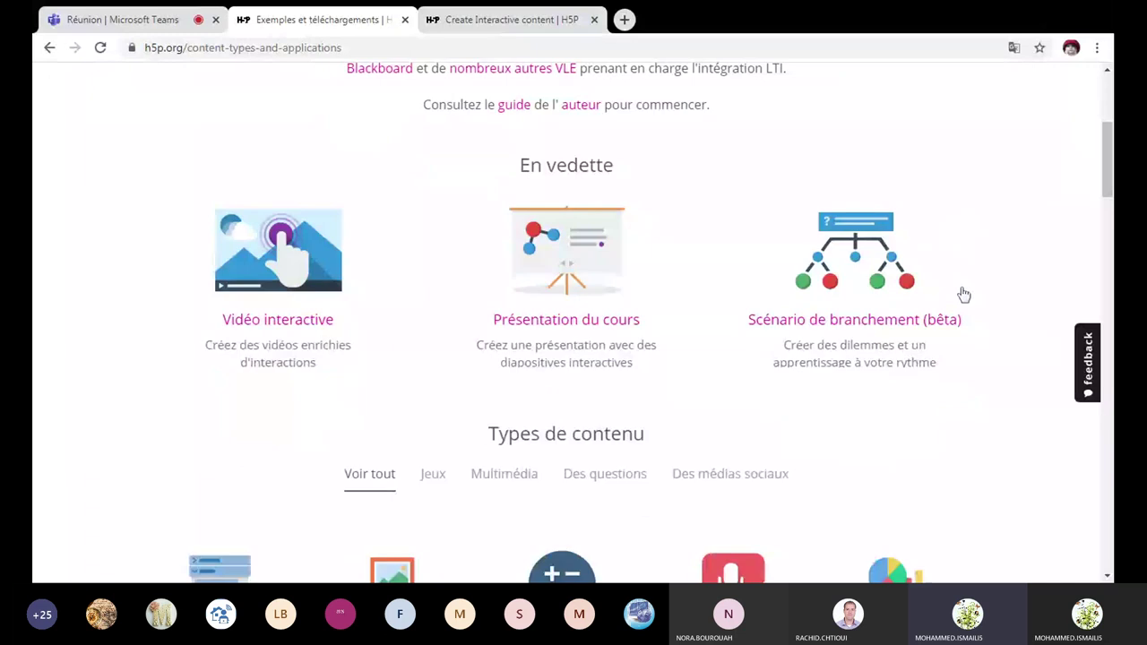
{"action": "scroll", "coordinate": [963, 295], "scroll_direction": "down", "scroll_amount": 2}
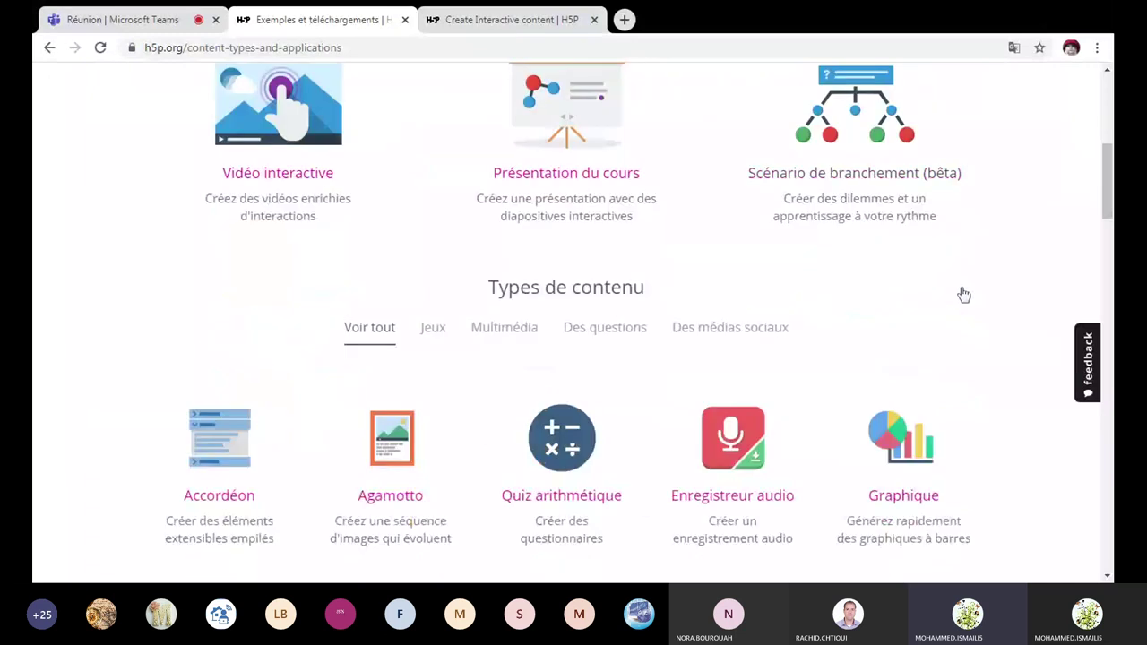
{"action": "scroll", "coordinate": [964, 295], "scroll_direction": "down", "scroll_amount": 2}
{"action": "scroll", "coordinate": [964, 295], "scroll_direction": "down", "scroll_amount": 5}
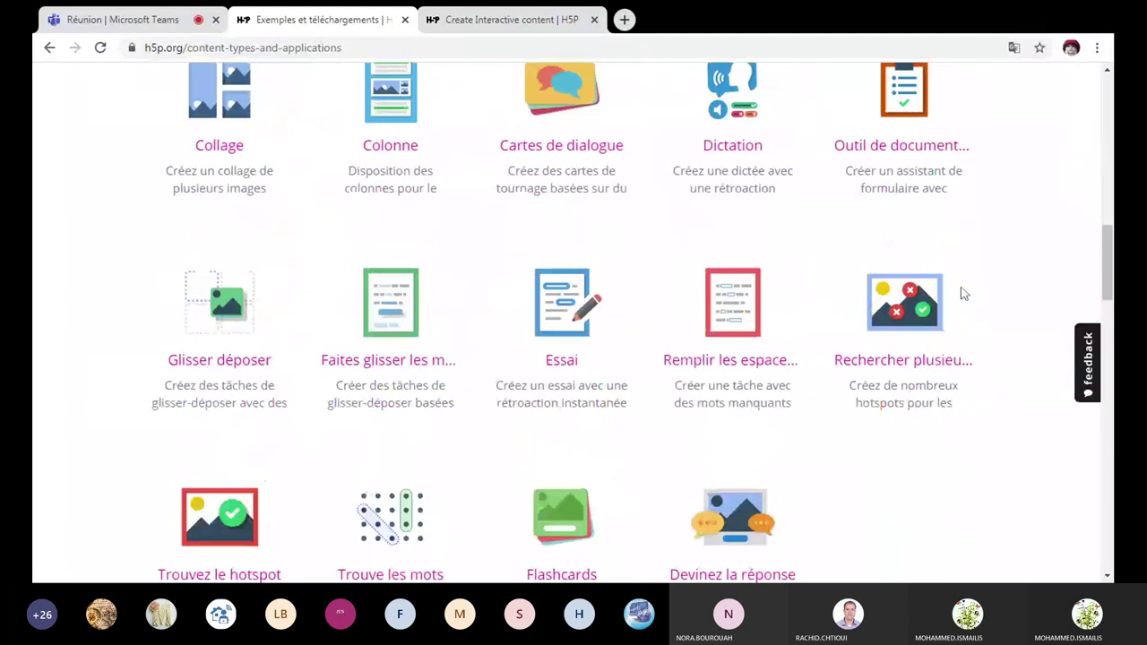
{"action": "scroll", "coordinate": [963, 295], "scroll_direction": "down", "scroll_amount": 2}
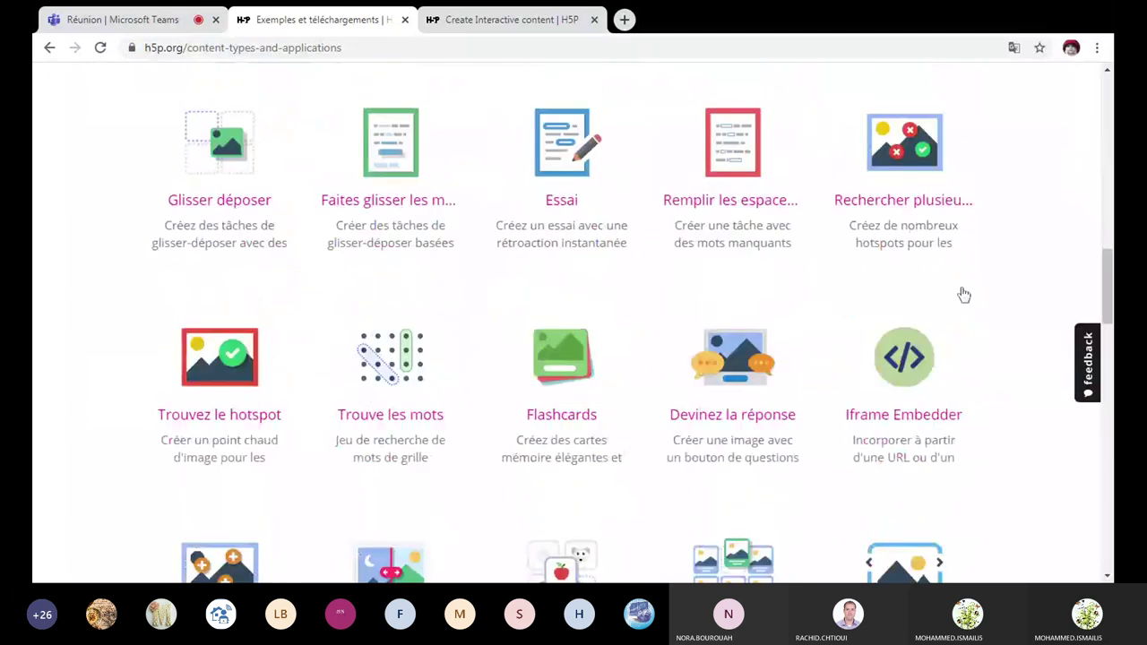
{"action": "scroll", "coordinate": [964, 295], "scroll_direction": "down", "scroll_amount": 3}
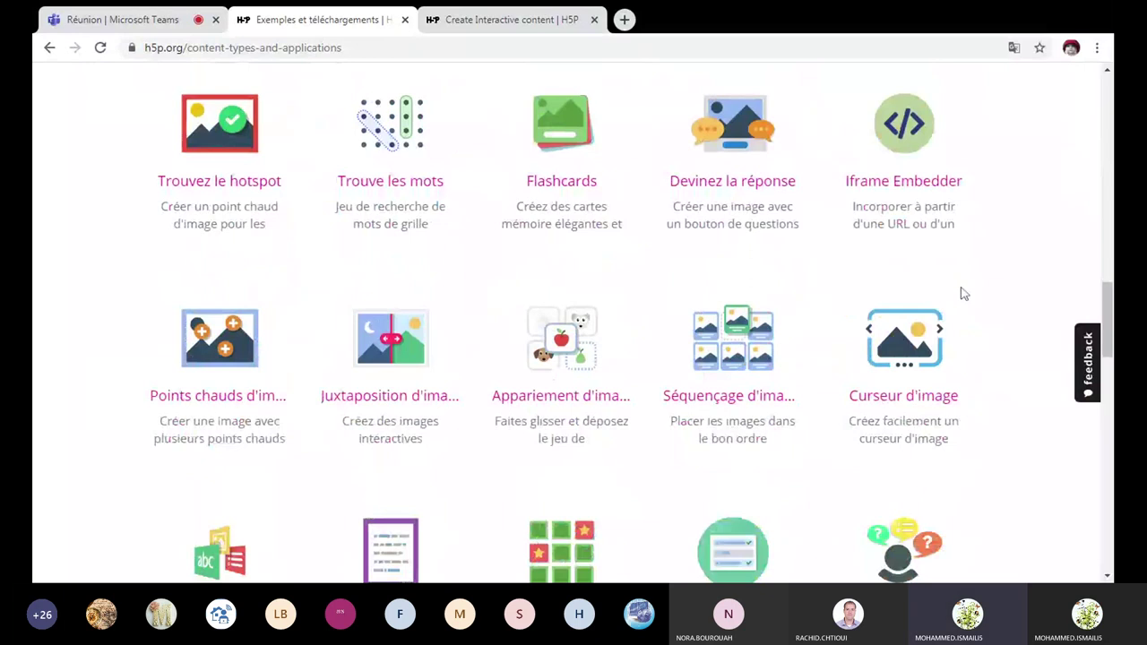
{"action": "scroll", "coordinate": [963, 295], "scroll_direction": "down", "scroll_amount": 4}
{"action": "scroll", "coordinate": [963, 295], "scroll_direction": "up", "scroll_amount": 10}
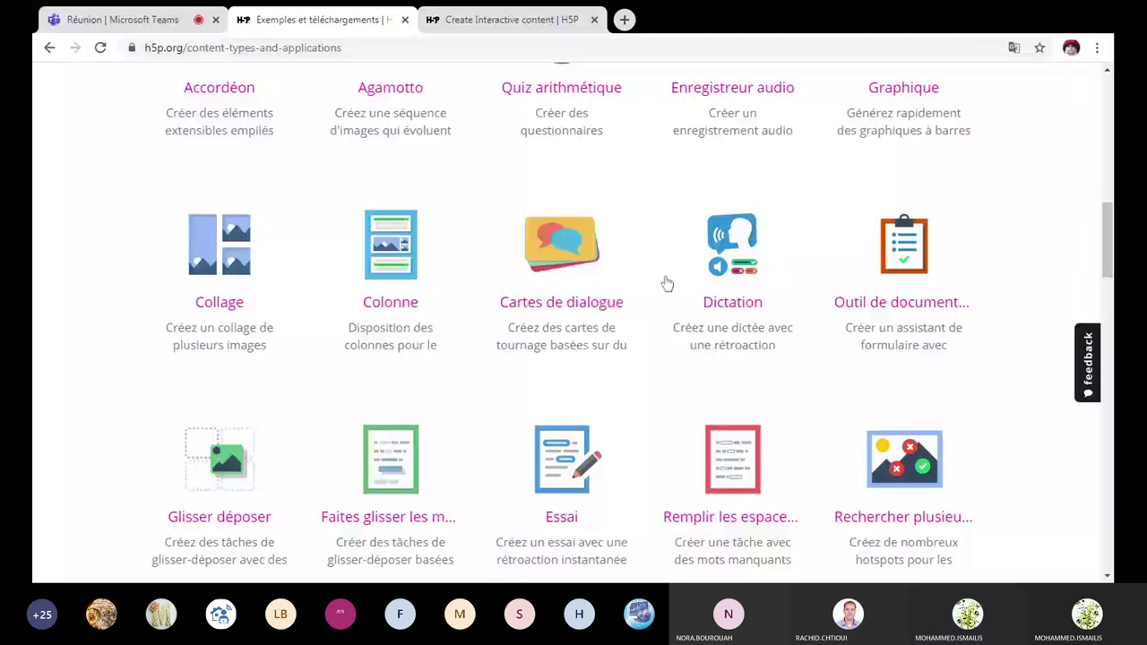
{"action": "scroll", "coordinate": [667, 284], "scroll_direction": "up", "scroll_amount": 2}
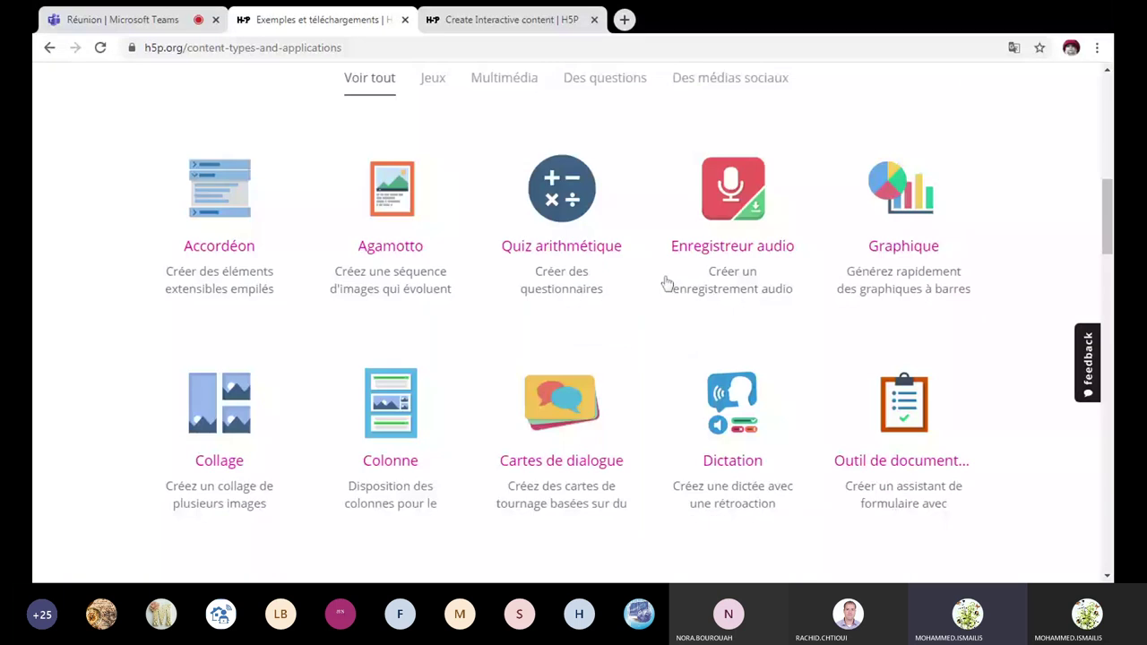
{"action": "scroll", "coordinate": [667, 283], "scroll_direction": "down", "scroll_amount": 2}
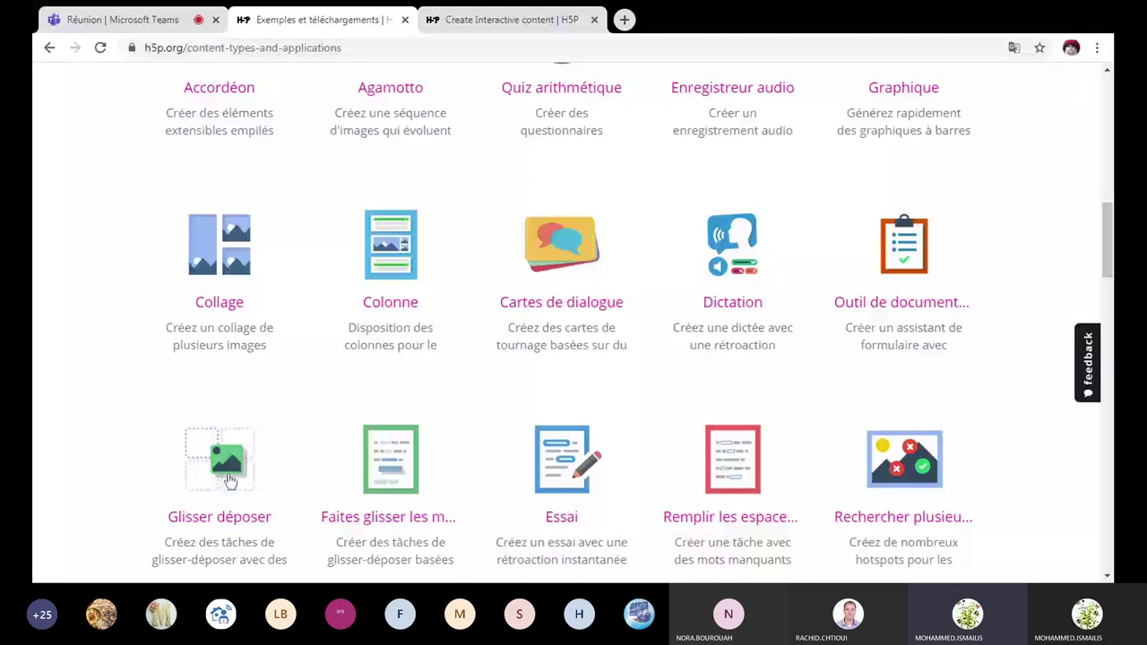
Open the Drag and Drop (Glisser déposer) content type and view its simple strawberry example.
{"action": "left_click", "coordinate": [249, 518]}
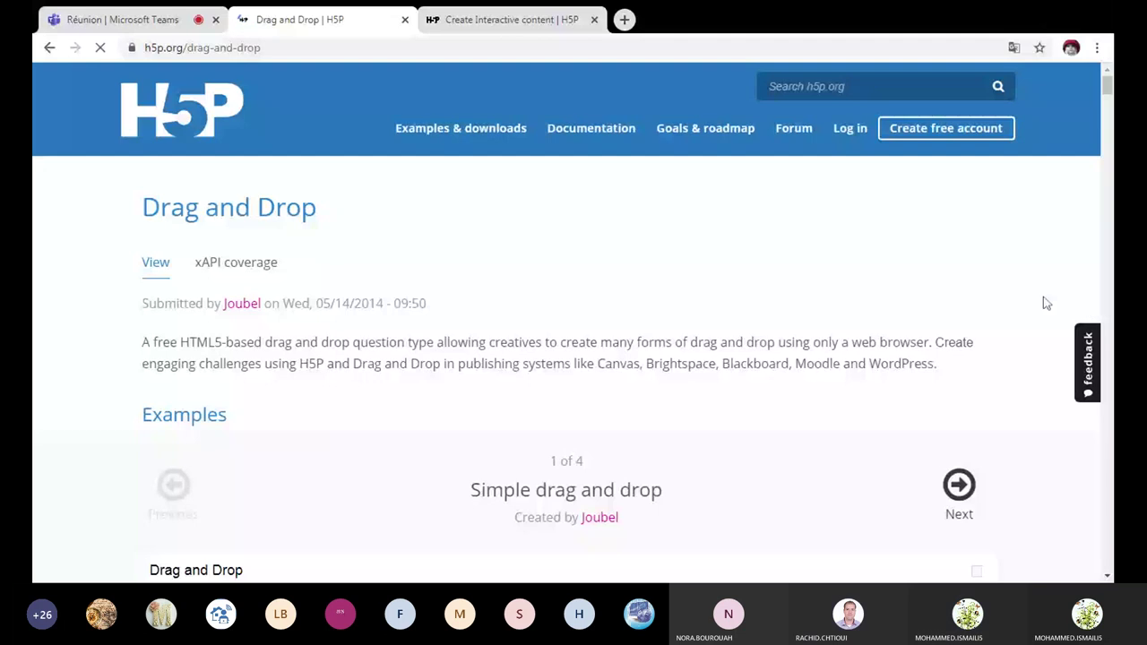
{"action": "scroll", "coordinate": [1090, 310], "scroll_direction": "down", "scroll_amount": 2}
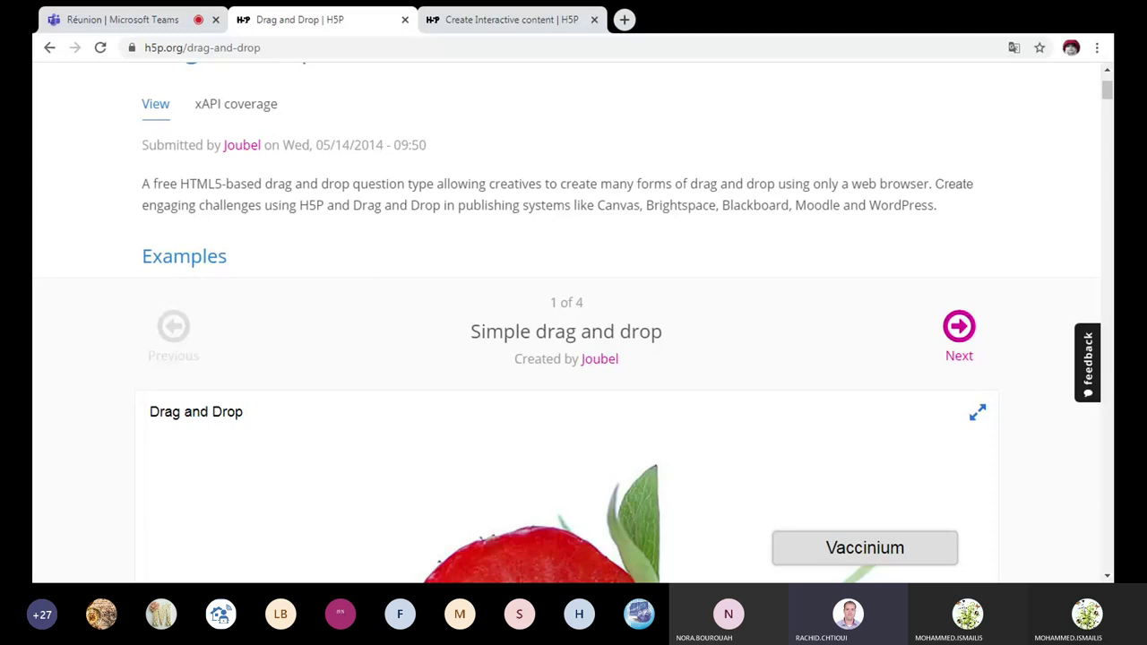
{"action": "scroll", "coordinate": [574, 323], "scroll_direction": "down", "scroll_amount": 3}
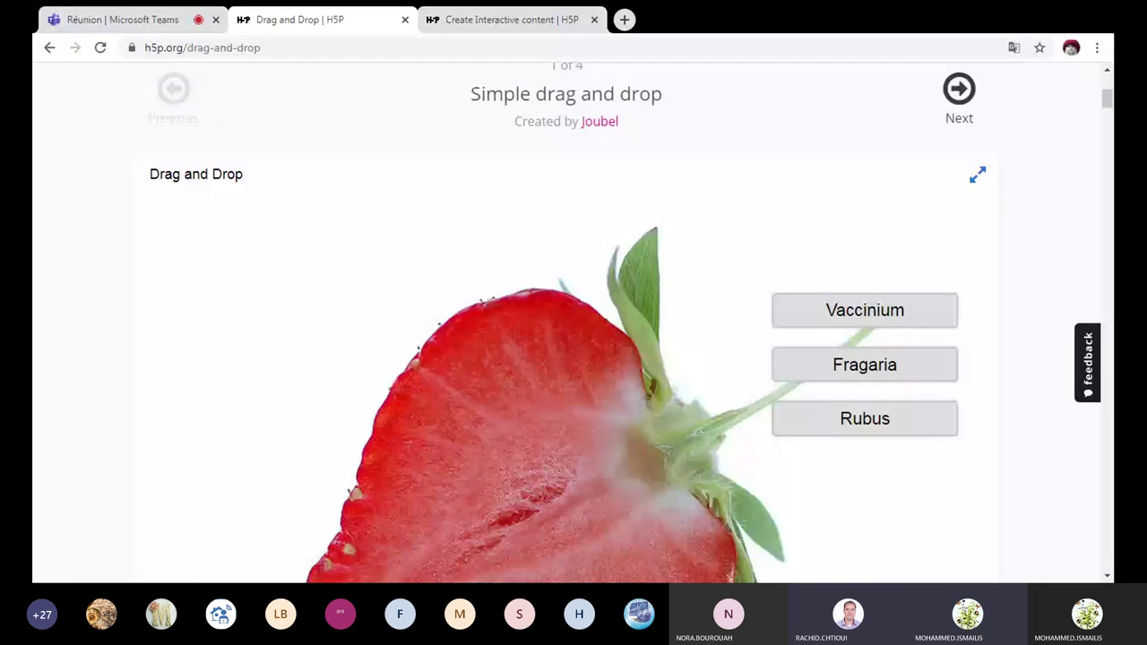
{"action": "scroll", "coordinate": [917, 233], "scroll_direction": "up", "scroll_amount": 1}
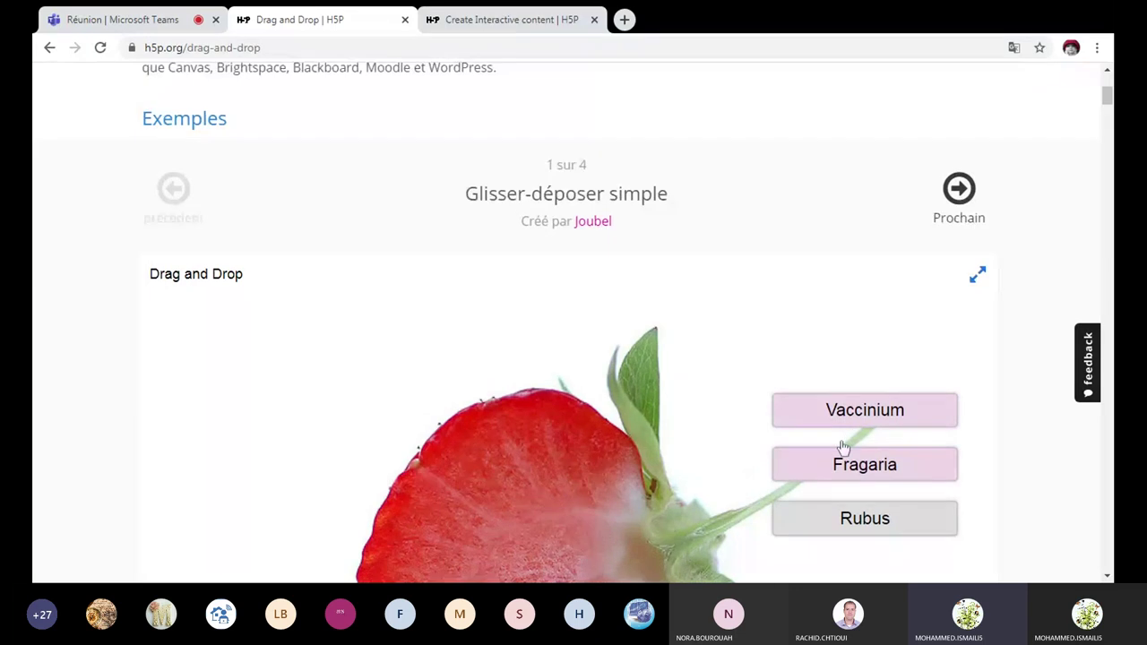
Advance through the drag-and-drop examples to the simple matching game with fruit and vegetable pictures.
{"action": "left_click", "coordinate": [960, 188]}
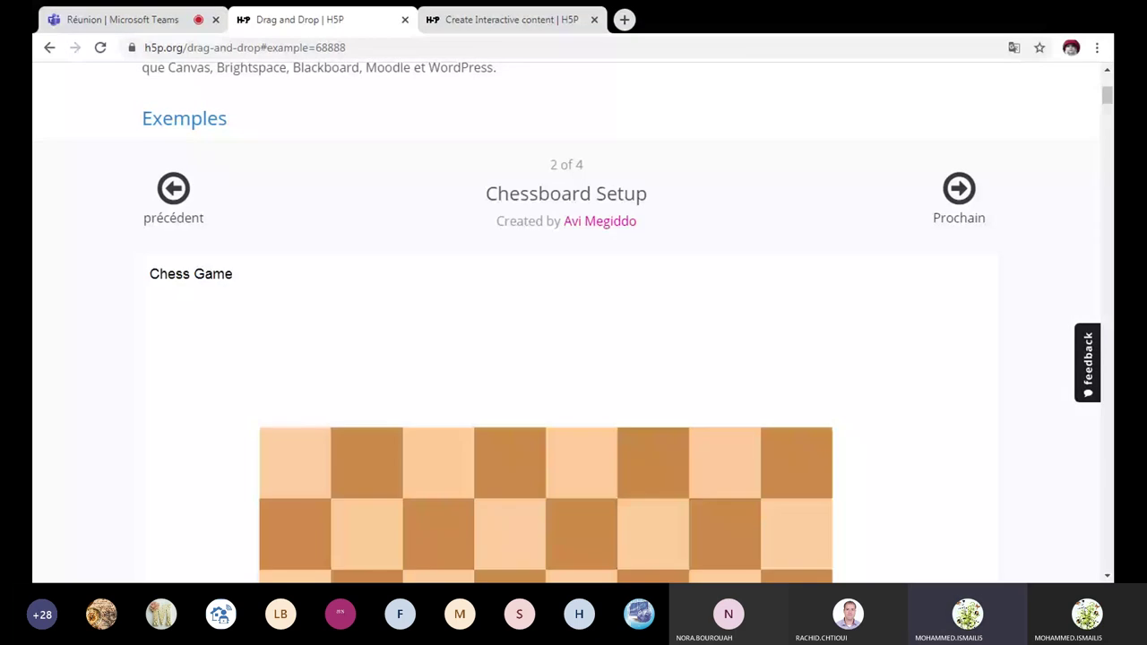
{"action": "left_click", "coordinate": [961, 190]}
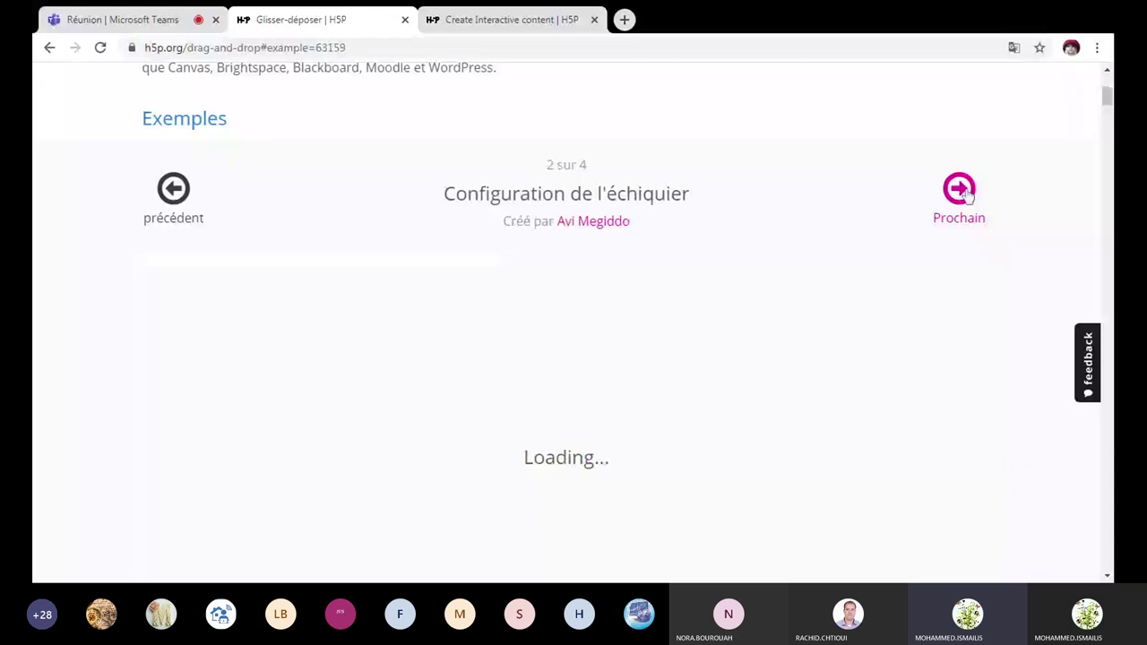
{"action": "left_click", "coordinate": [967, 193]}
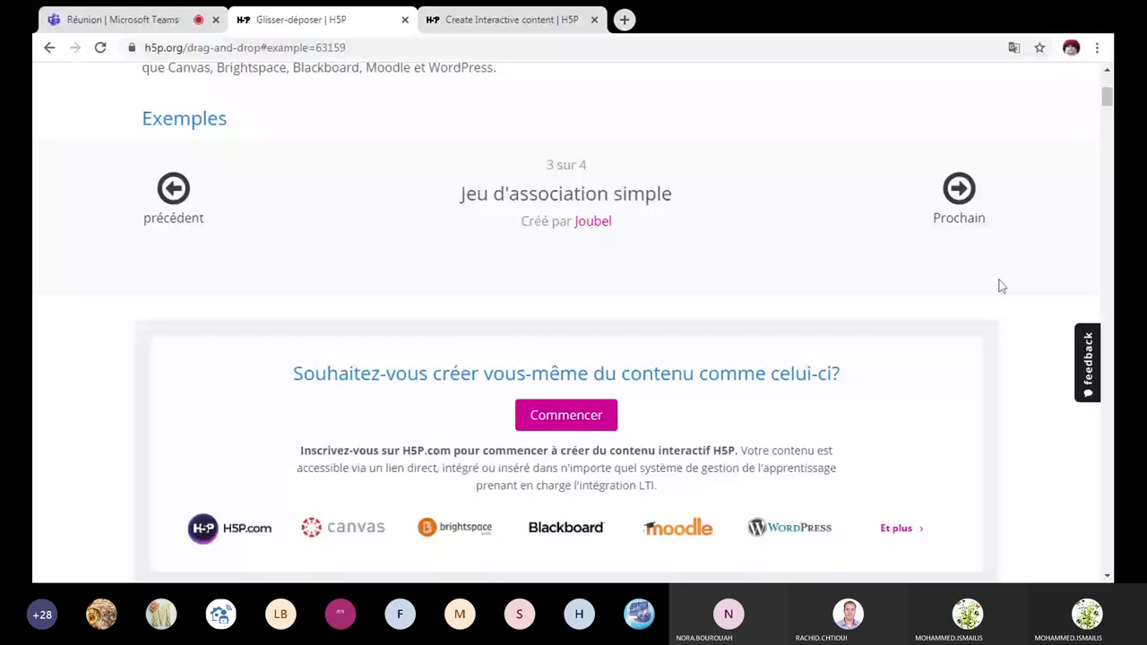
{"action": "scroll", "coordinate": [1002, 285], "scroll_direction": "down", "scroll_amount": 2}
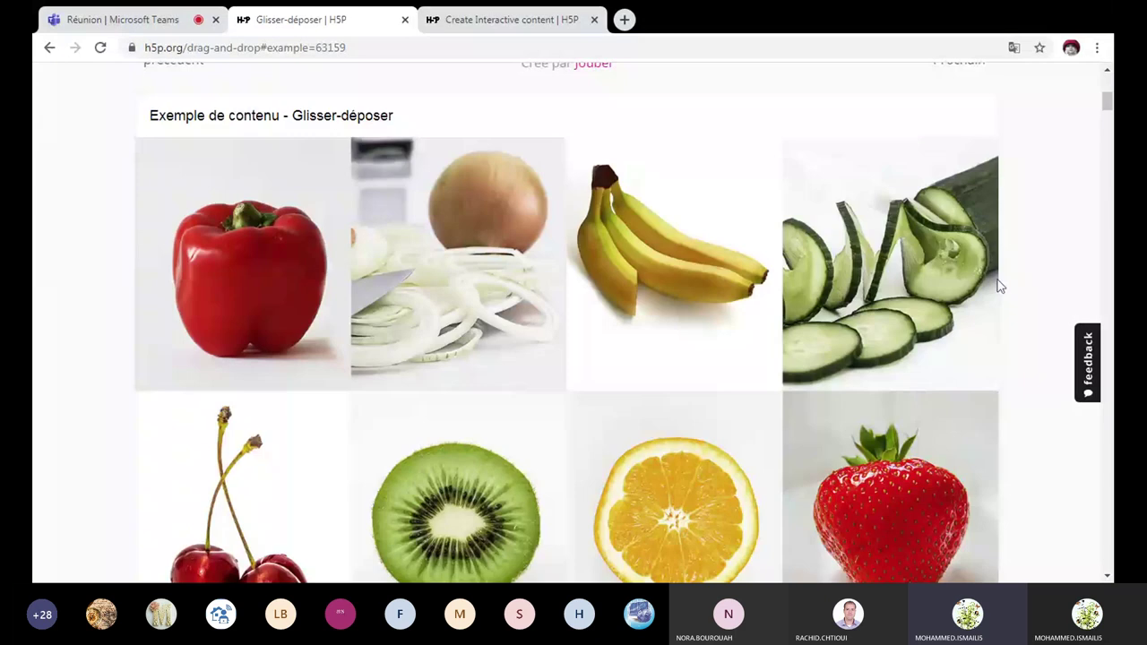
{"action": "scroll", "coordinate": [1001, 286], "scroll_direction": "down", "scroll_amount": 2}
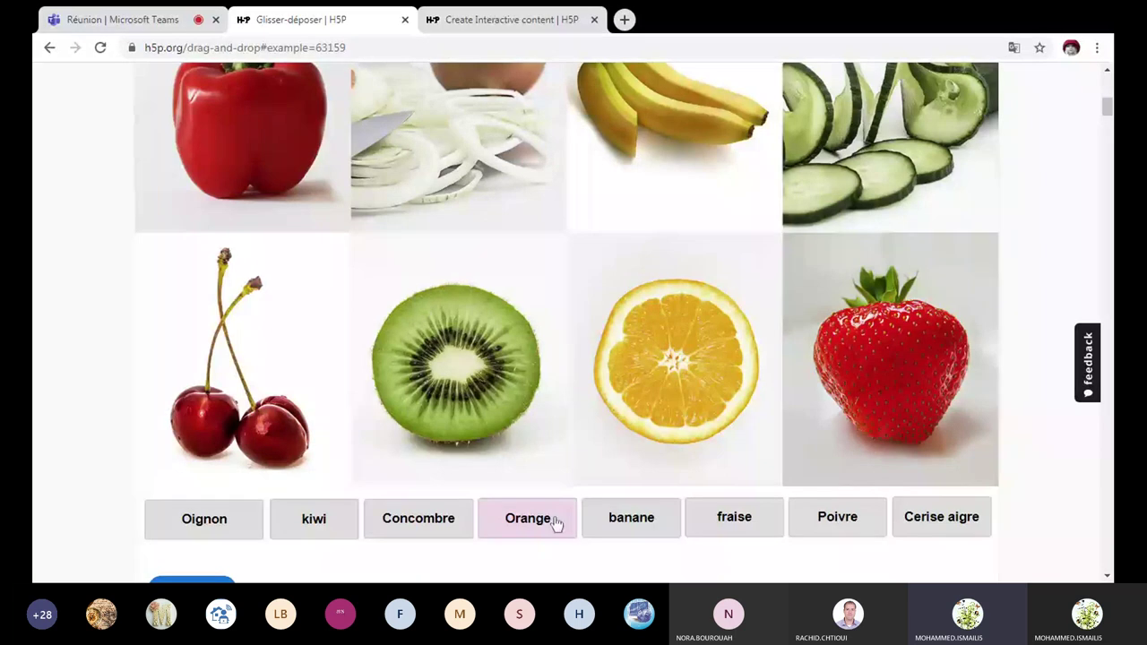
Place the Orange label on the orange and the banane label on the bananas, and check the answers.
{"action": "left_click_drag", "start_coordinate": [551, 518], "coordinate": [649, 408]}
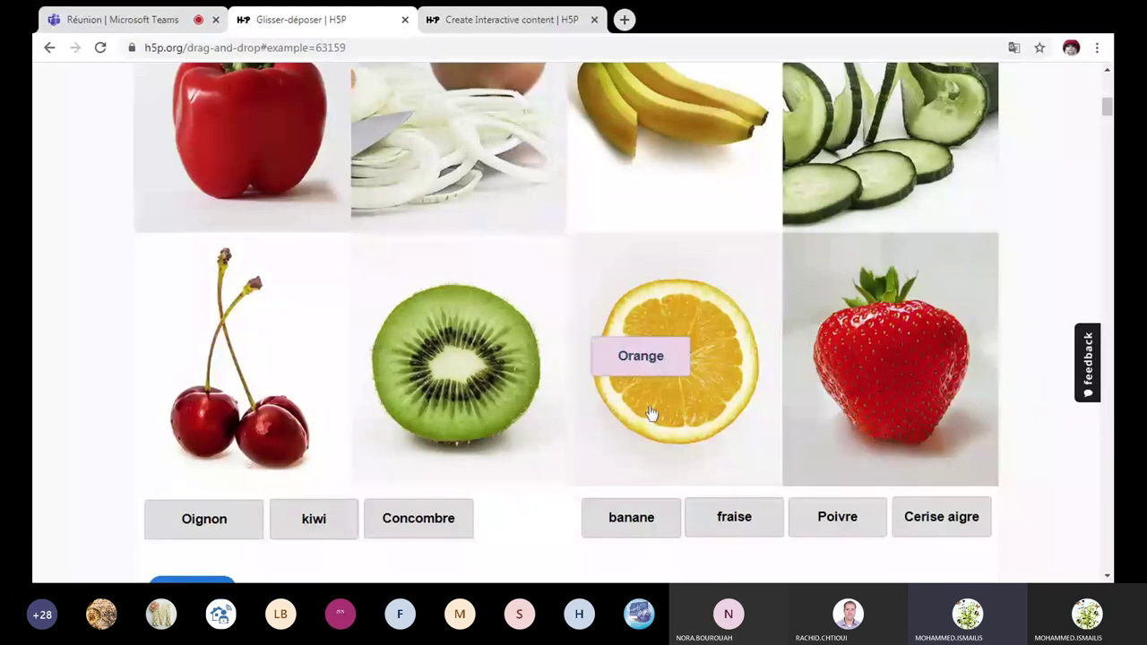
{"action": "left_click_drag", "start_coordinate": [631, 517], "coordinate": [676, 206]}
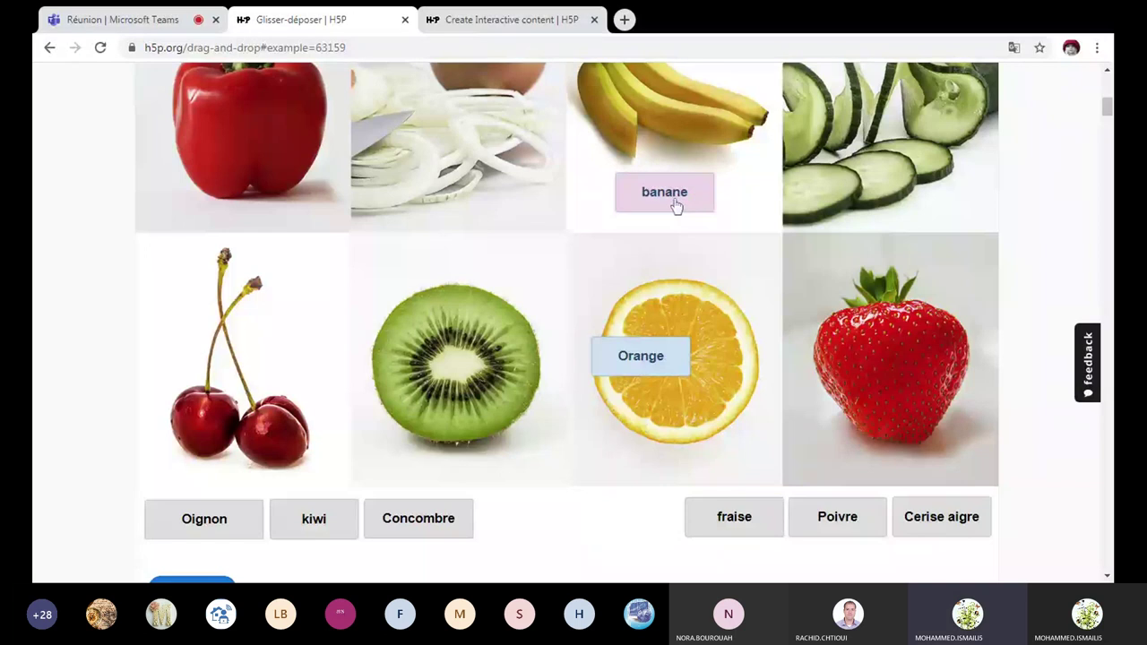
{"action": "scroll", "coordinate": [760, 392], "scroll_direction": "down", "scroll_amount": 1}
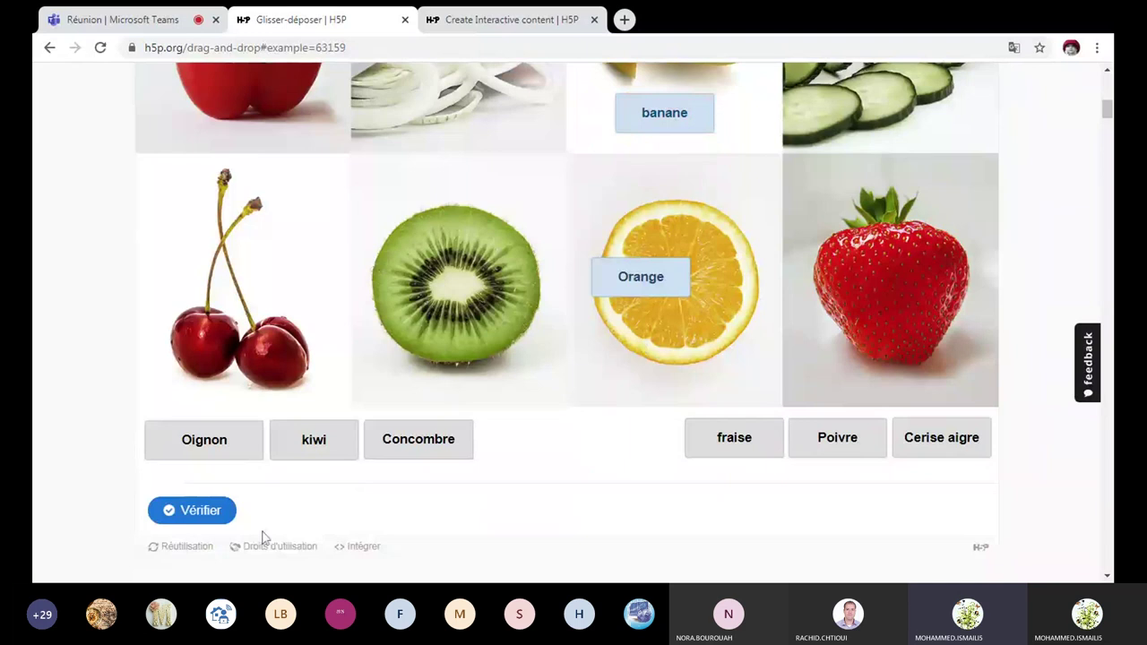
{"action": "left_click", "coordinate": [213, 513]}
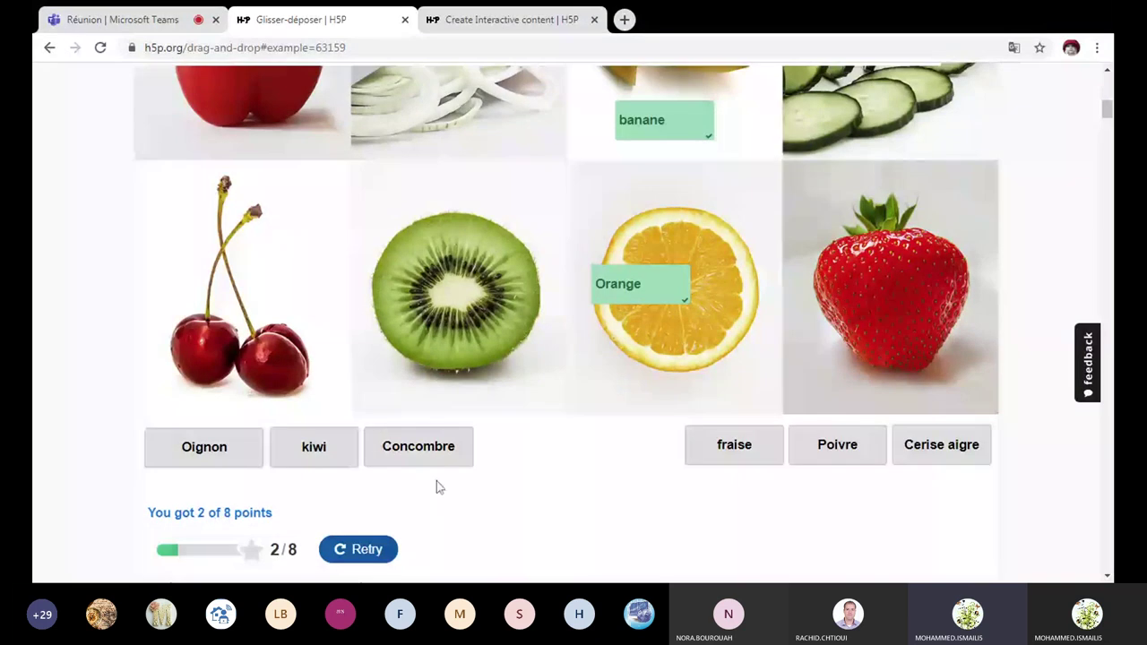
Go back through the examples to the chess game and look over its board and pieces.
{"action": "scroll", "coordinate": [439, 487], "scroll_direction": "up", "scroll_amount": 3}
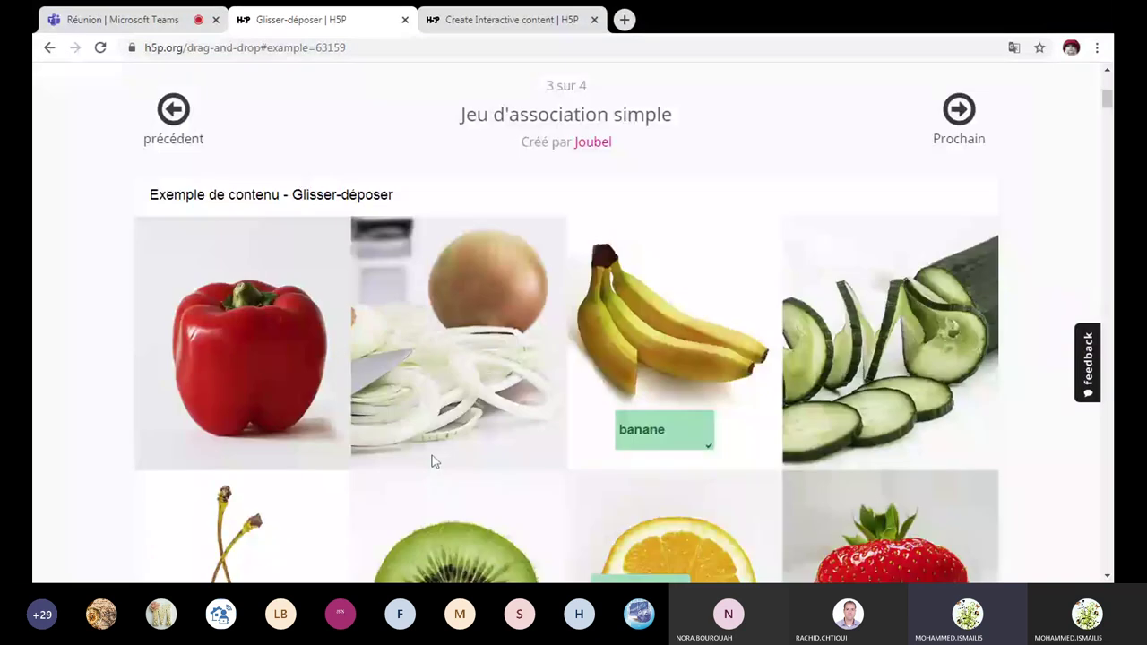
{"action": "scroll", "coordinate": [197, 221], "scroll_direction": "up", "scroll_amount": 1}
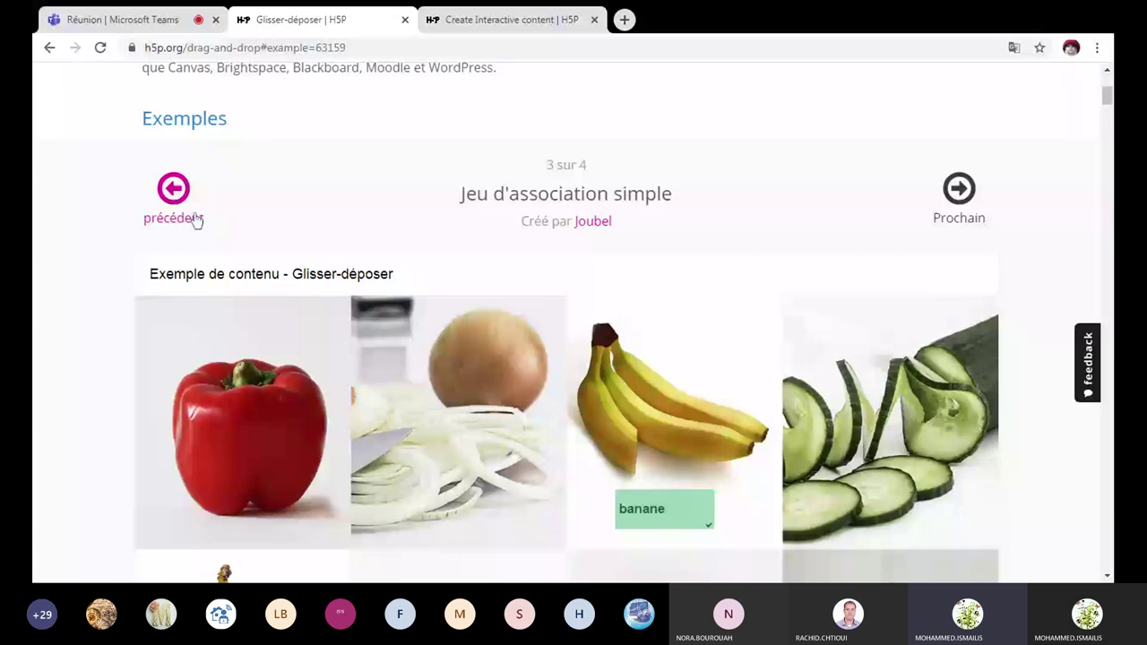
{"action": "left_click", "coordinate": [186, 208]}
{"action": "left_click", "coordinate": [186, 208]}
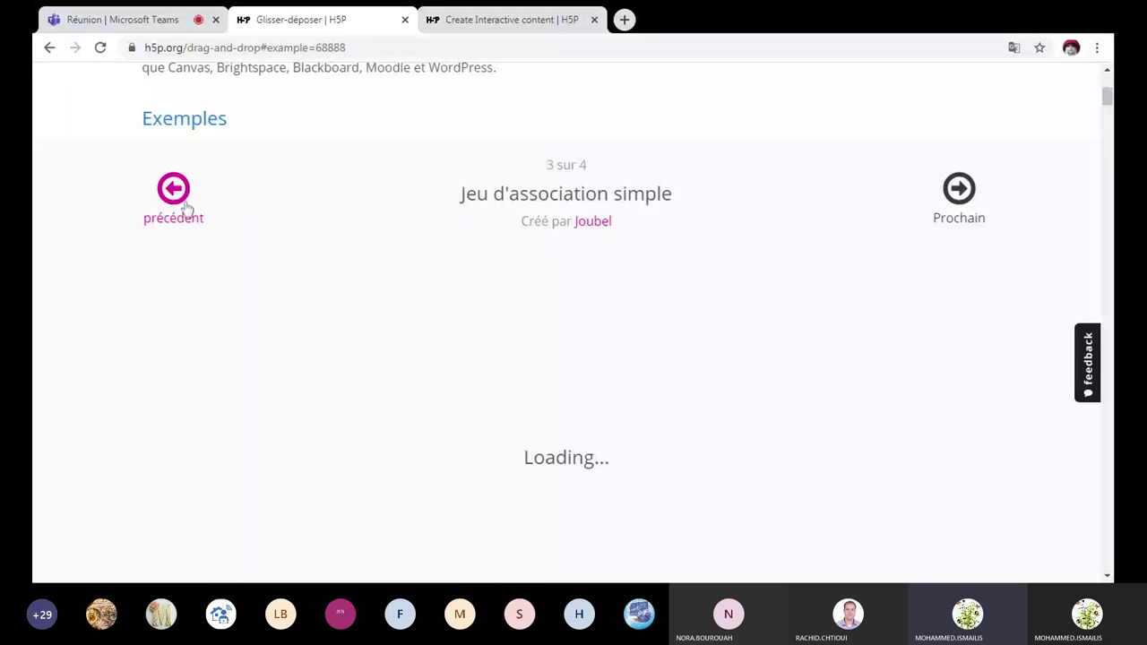
{"action": "left_click", "coordinate": [185, 210]}
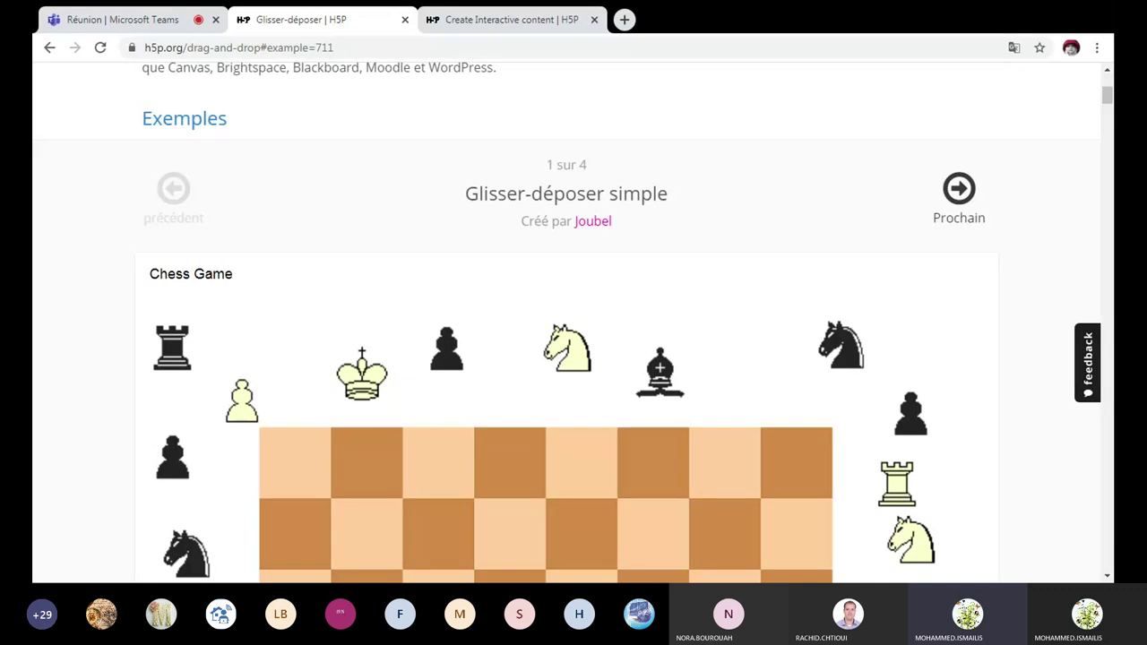
{"action": "scroll", "coordinate": [329, 331], "scroll_direction": "down", "scroll_amount": 2}
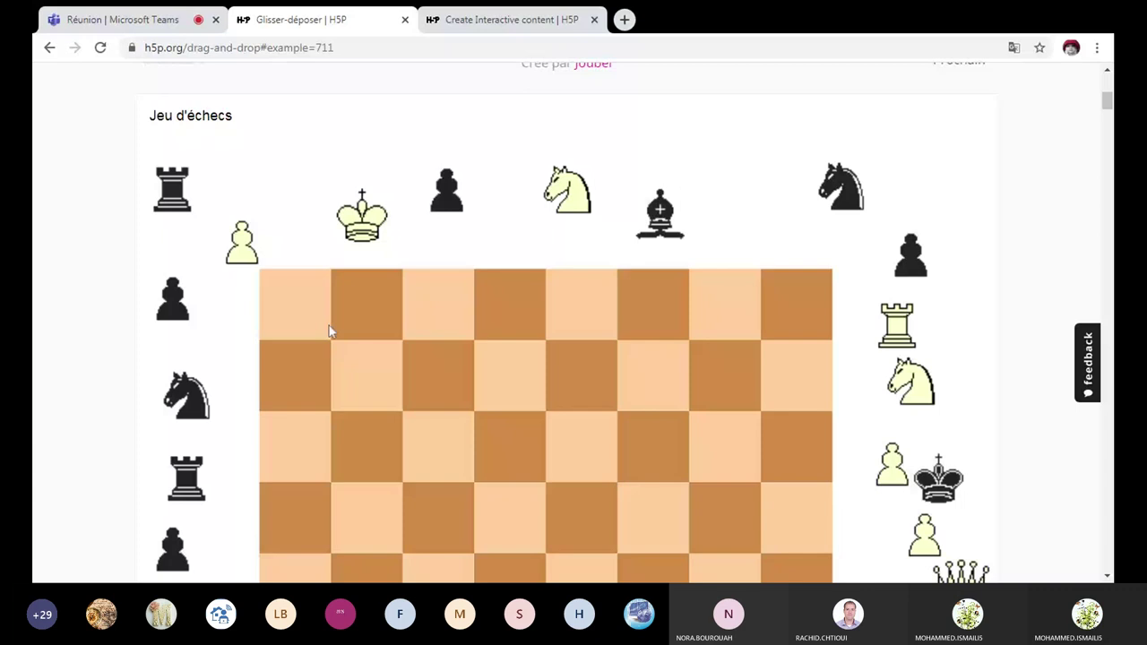
{"action": "scroll", "coordinate": [329, 332], "scroll_direction": "down", "scroll_amount": 1}
{"action": "scroll", "coordinate": [329, 331], "scroll_direction": "down", "scroll_amount": 2}
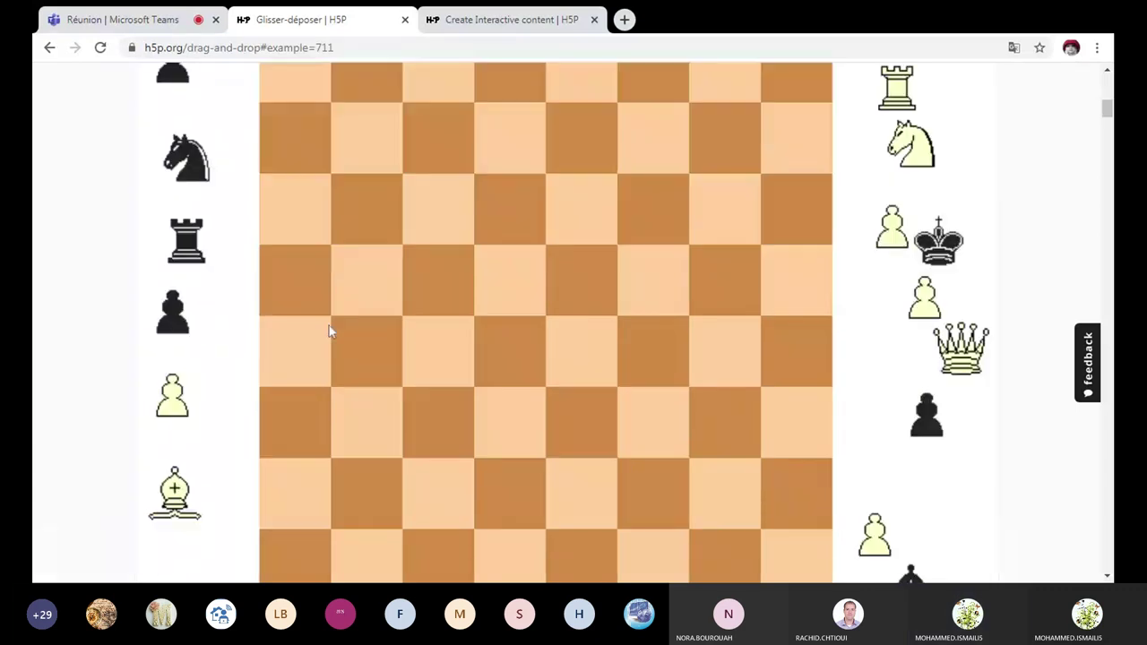
{"action": "scroll", "coordinate": [329, 332], "scroll_direction": "up", "scroll_amount": 3}
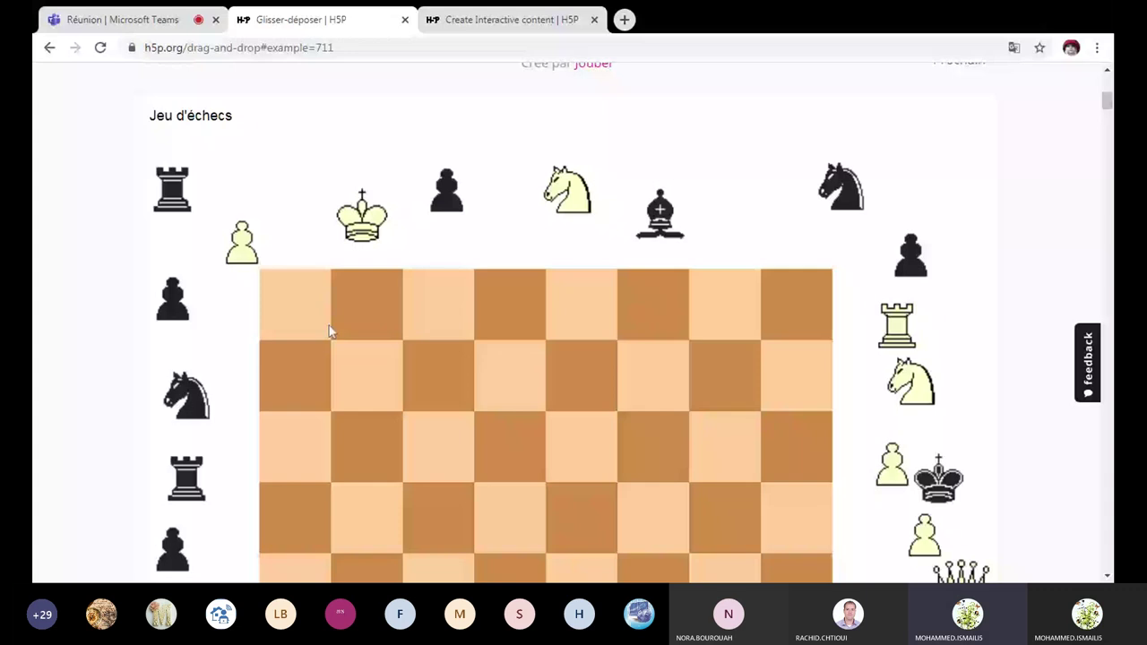
{"action": "scroll", "coordinate": [329, 331], "scroll_direction": "up", "scroll_amount": 1}
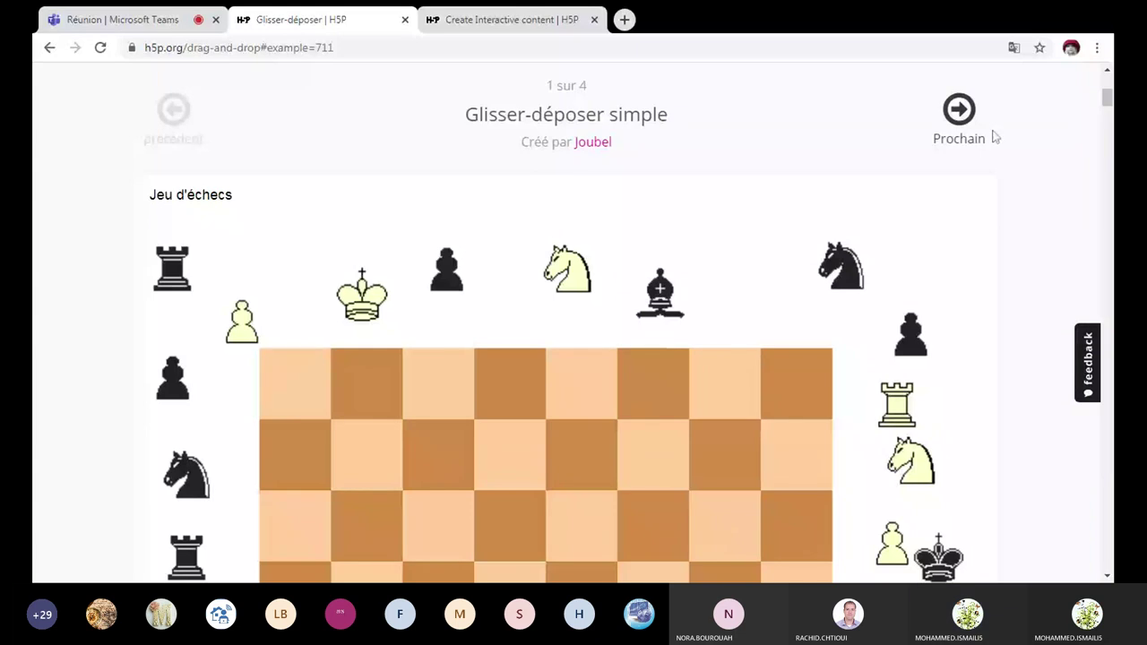
Return to the simple strawberry drag-and-drop example and download it for reuse as an .h5p file.
{"action": "left_click", "coordinate": [959, 112]}
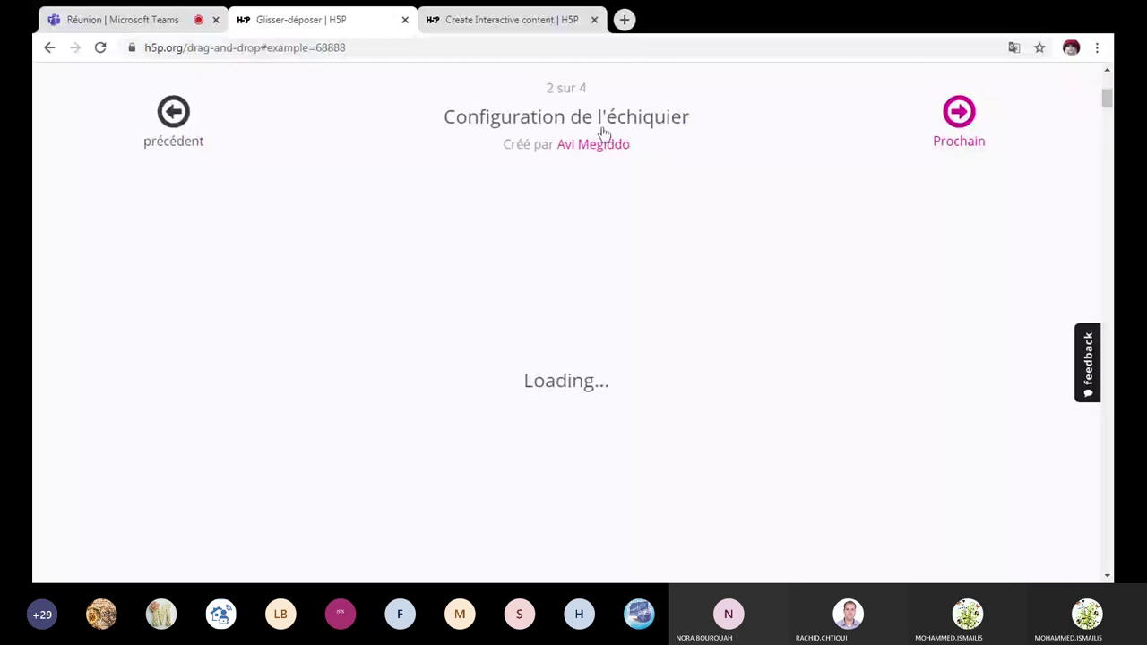
{"action": "left_click", "coordinate": [185, 114]}
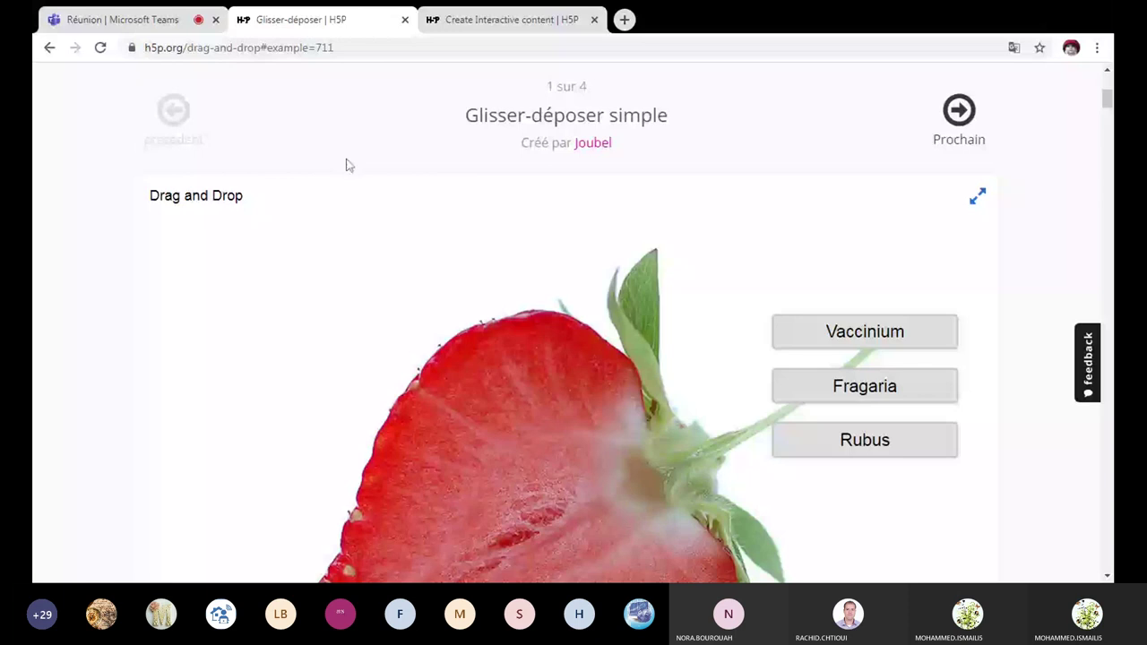
{"action": "scroll", "coordinate": [350, 165], "scroll_direction": "down", "scroll_amount": 3}
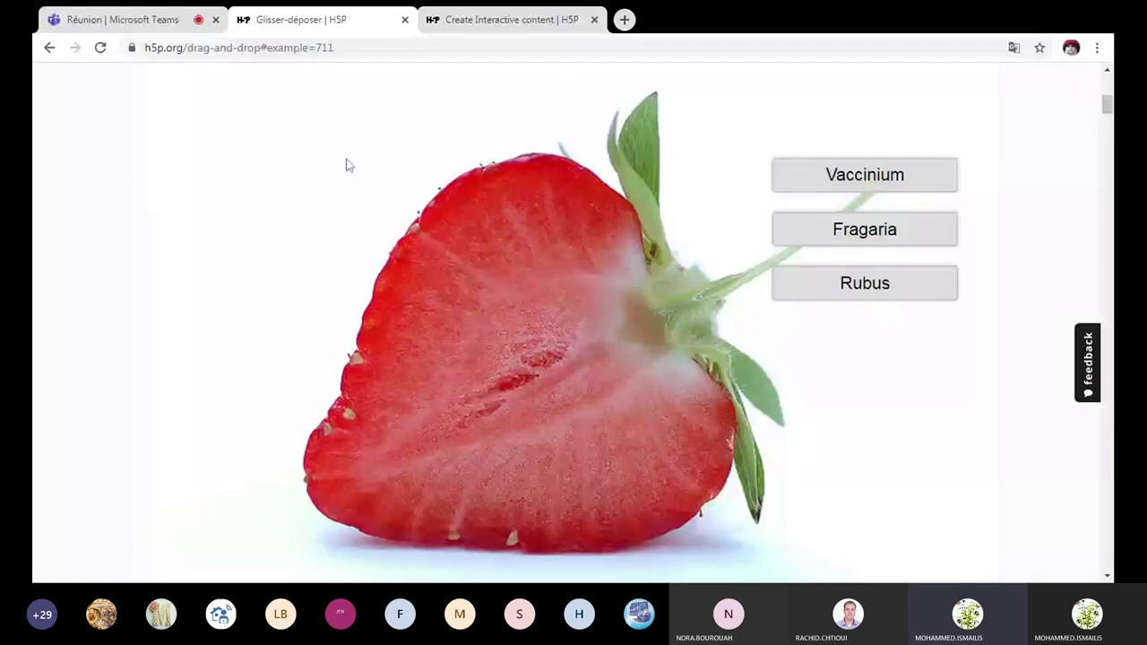
{"action": "scroll", "coordinate": [323, 209], "scroll_direction": "down", "scroll_amount": 3}
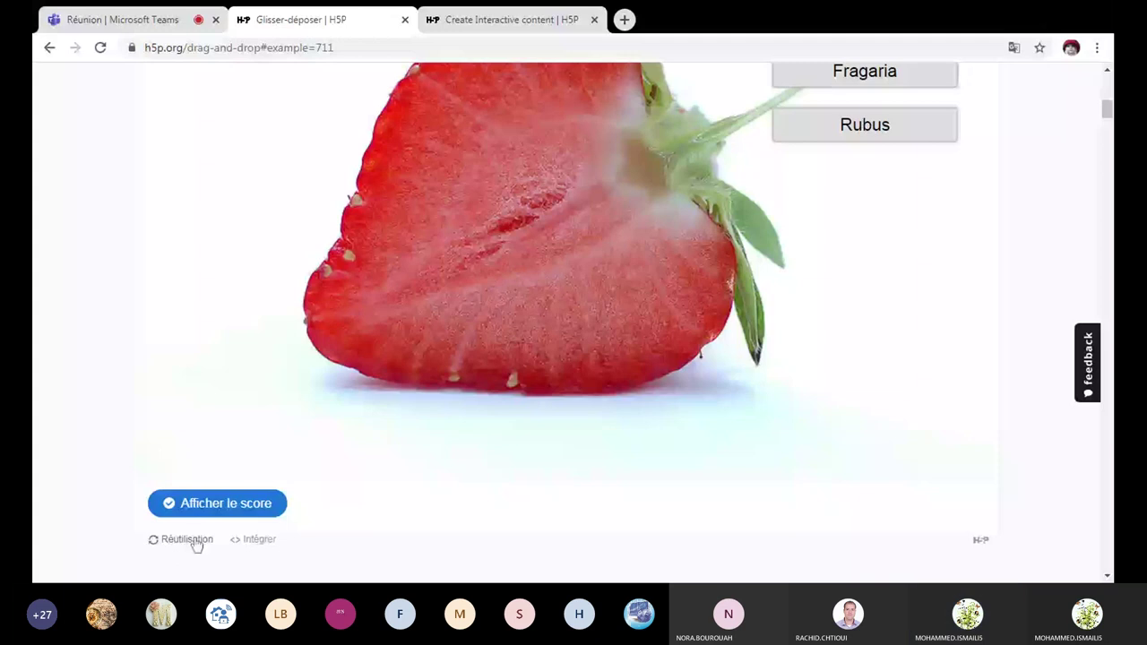
{"action": "left_click", "coordinate": [197, 542]}
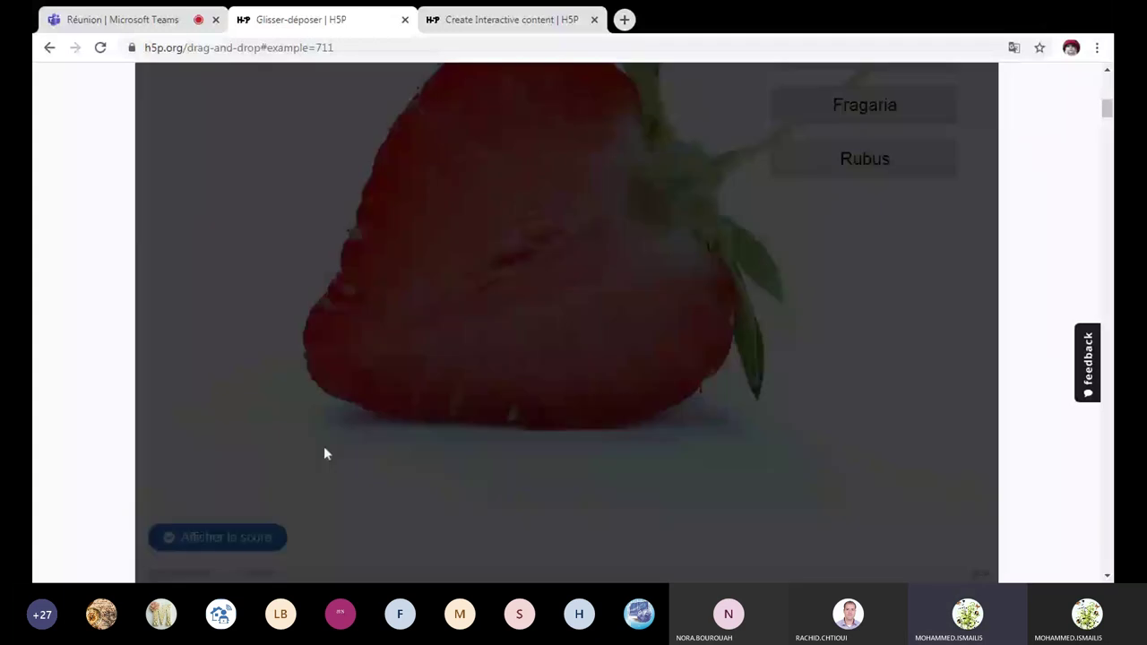
{"action": "scroll", "coordinate": [326, 454], "scroll_direction": "up", "scroll_amount": 3}
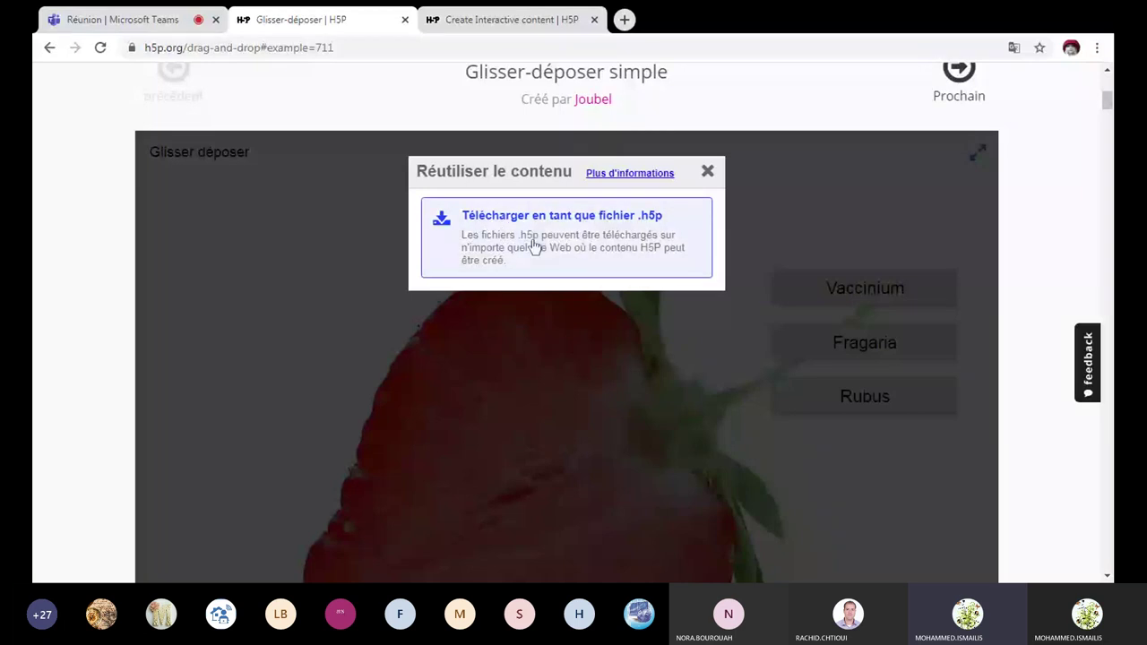
{"action": "left_click", "coordinate": [606, 235]}
{"action": "scroll", "coordinate": [358, 378], "scroll_direction": "down", "scroll_amount": 5}
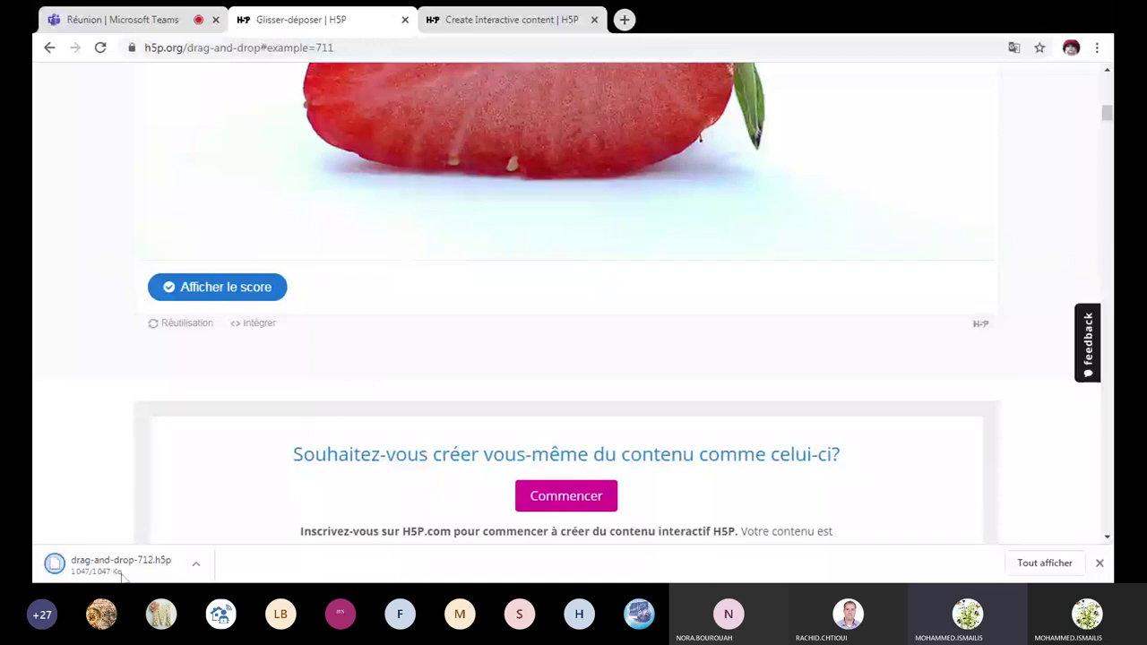
Sign in to the H5P.org account and start creating new content from its list of contents.
{"action": "scroll", "coordinate": [304, 410], "scroll_direction": "up", "scroll_amount": 3}
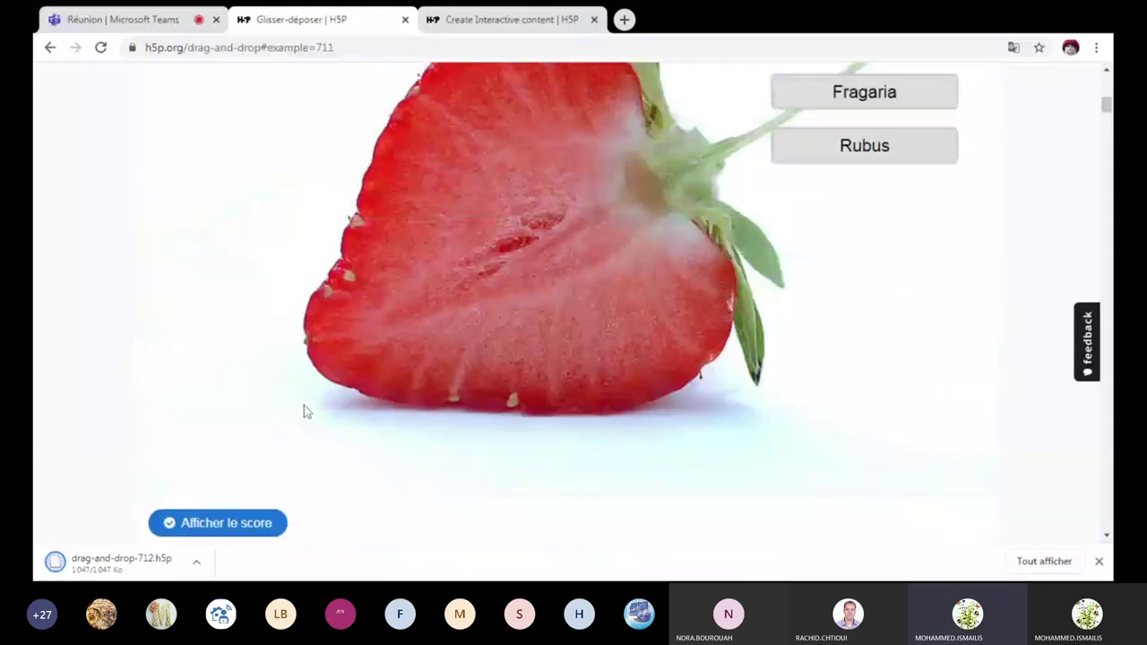
{"action": "scroll", "coordinate": [304, 410], "scroll_direction": "up", "scroll_amount": 2}
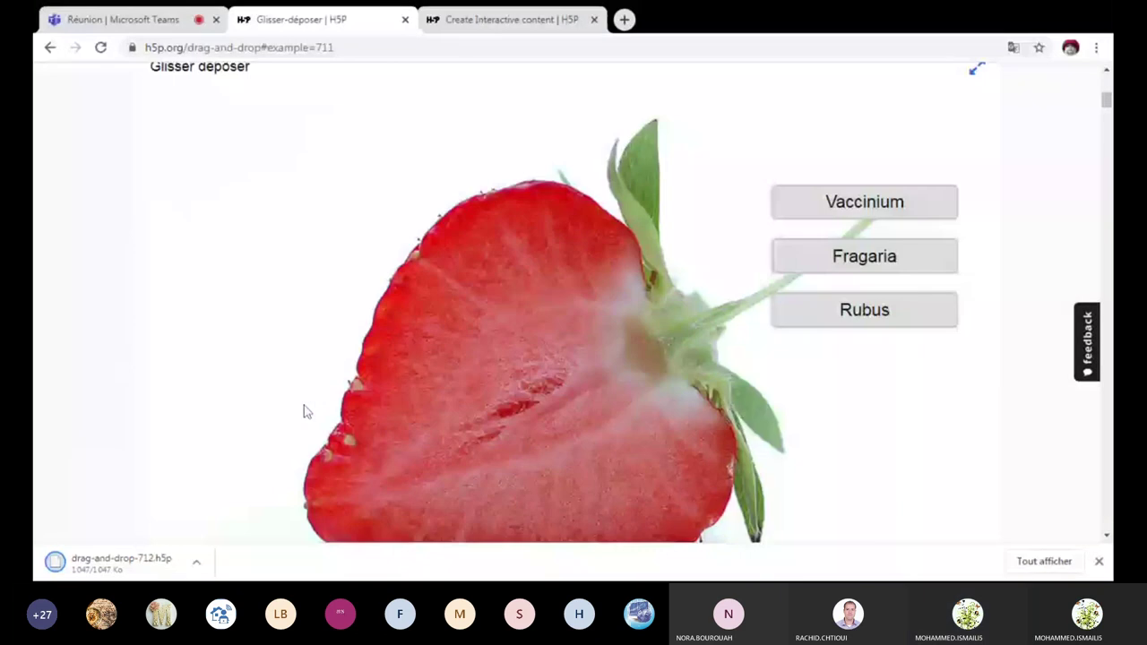
{"action": "scroll", "coordinate": [530, 361], "scroll_direction": "up", "scroll_amount": 7}
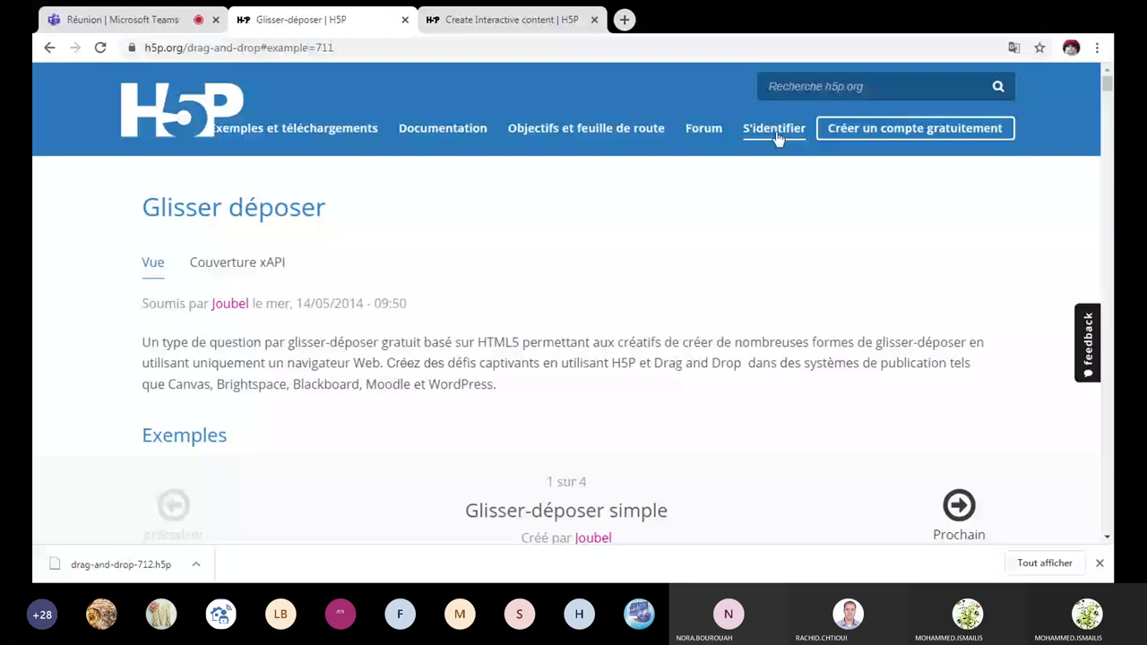
{"action": "left_click", "coordinate": [775, 133]}
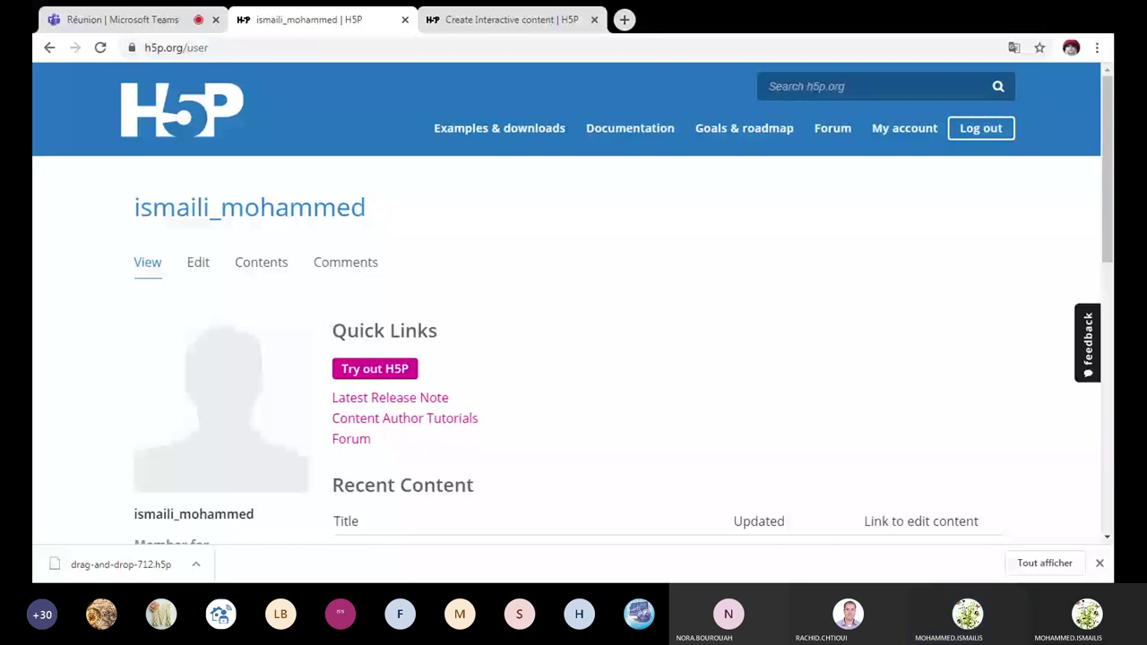
{"action": "left_click", "coordinate": [271, 273]}
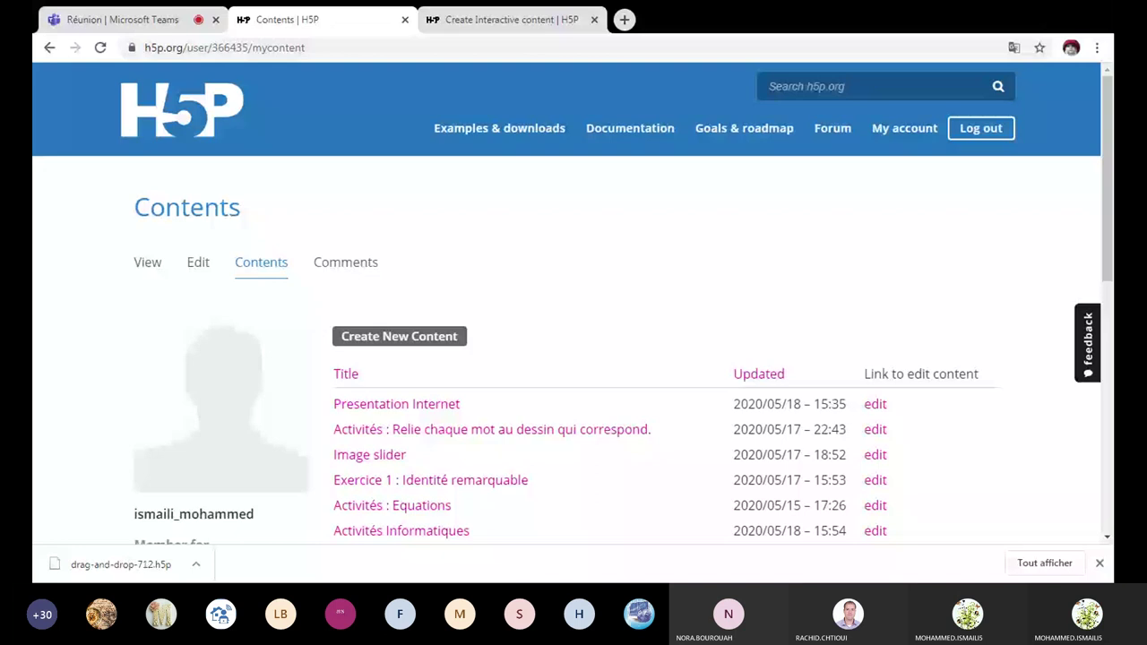
{"action": "left_click", "coordinate": [441, 339]}
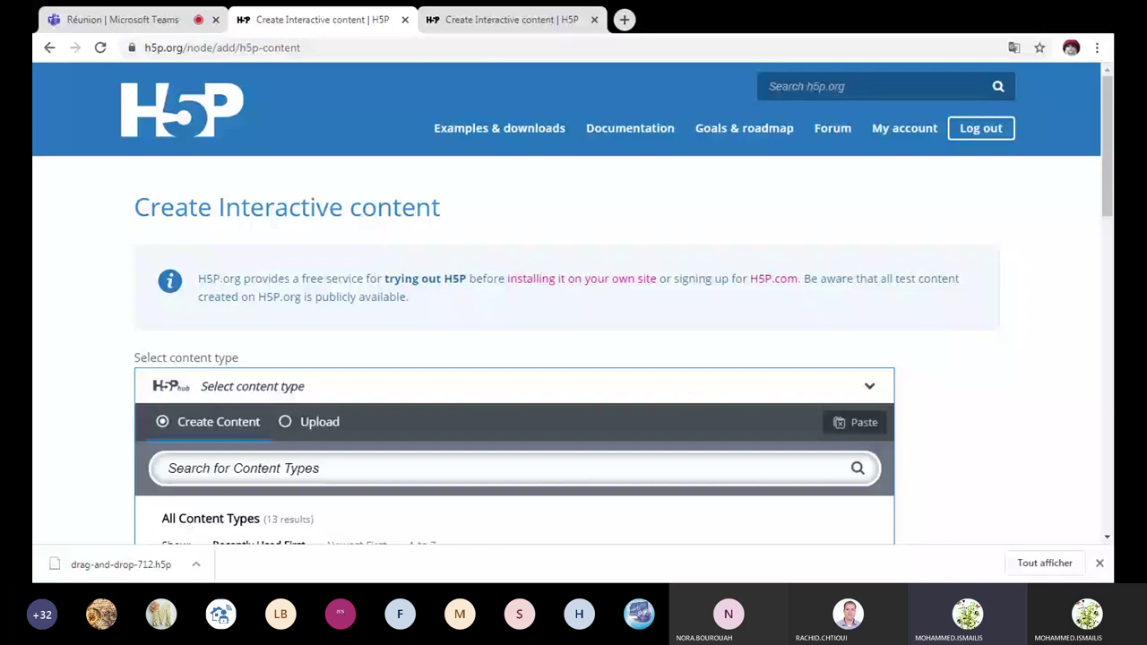
Upload the file drag-and-drop-712.h5p instead of choosing a content type, and use it as the new content.
{"action": "scroll", "coordinate": [437, 333], "scroll_direction": "down", "scroll_amount": 2}
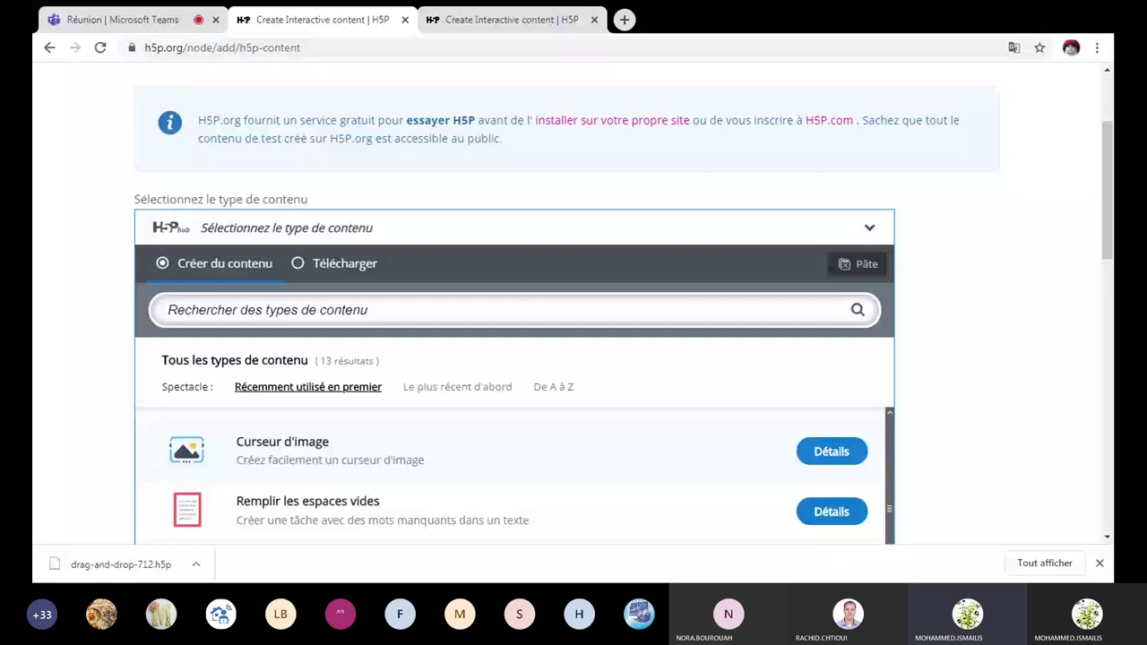
{"action": "scroll", "coordinate": [321, 489], "scroll_direction": "down", "scroll_amount": 1}
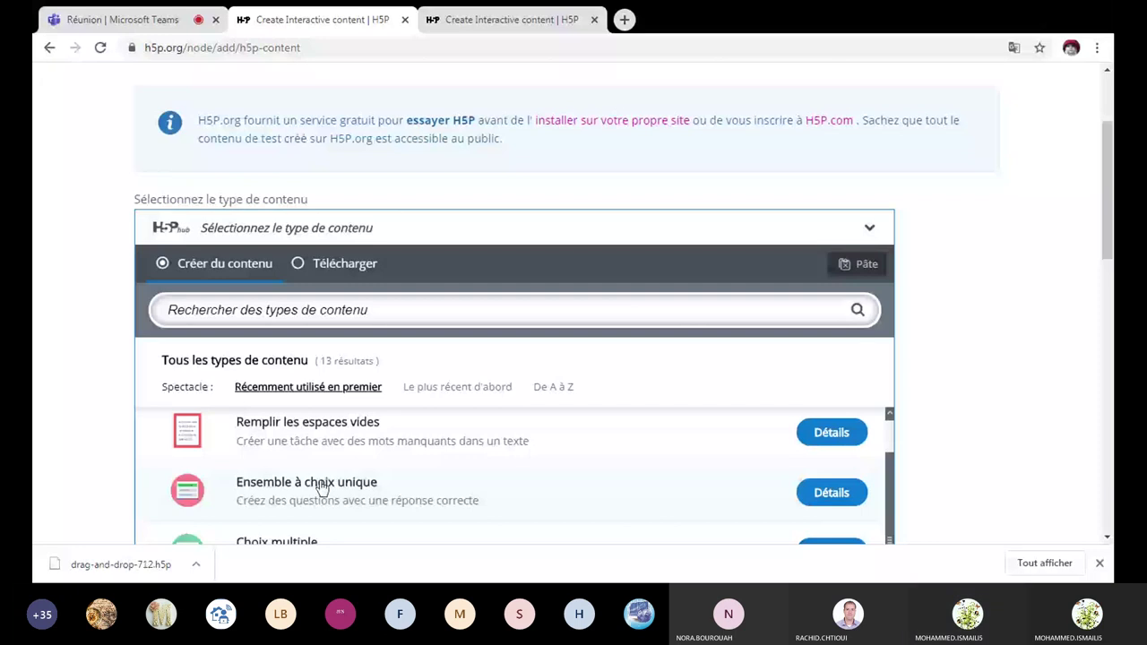
{"action": "left_click", "coordinate": [339, 263]}
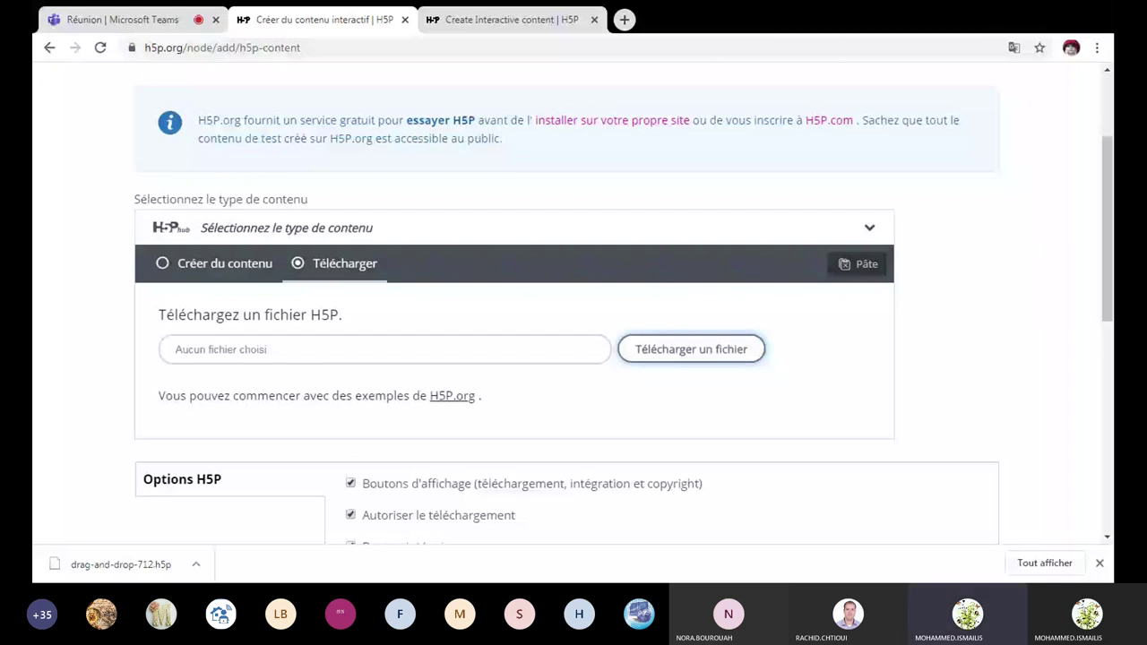
{"action": "left_click", "coordinate": [711, 358]}
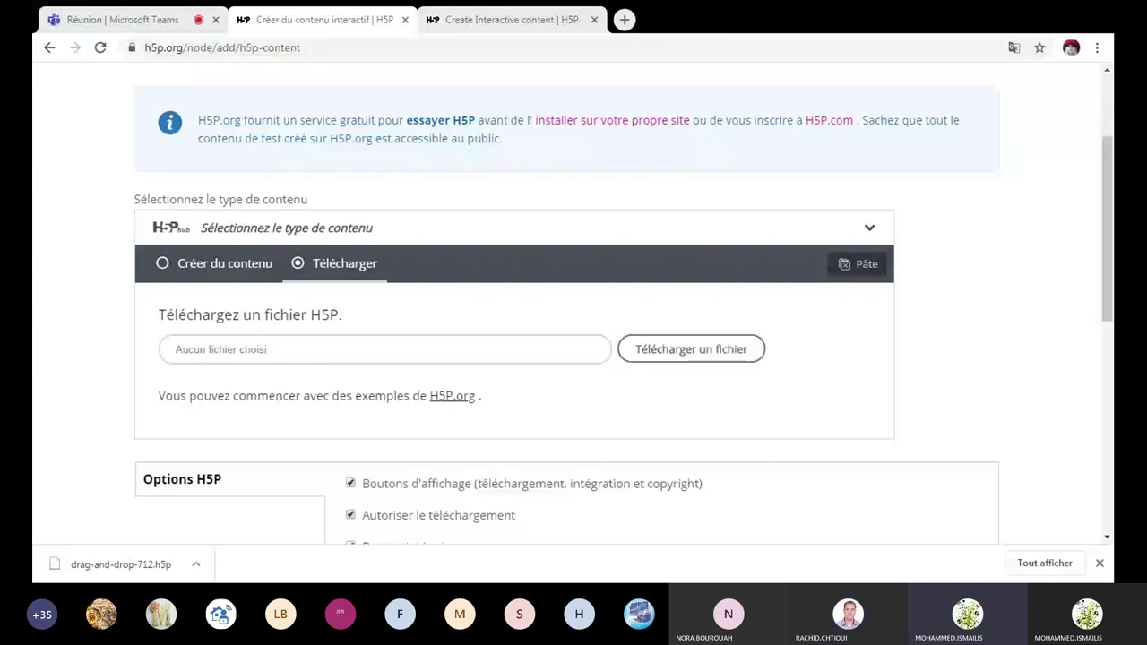
{"action": "left_click", "coordinate": [713, 357]}
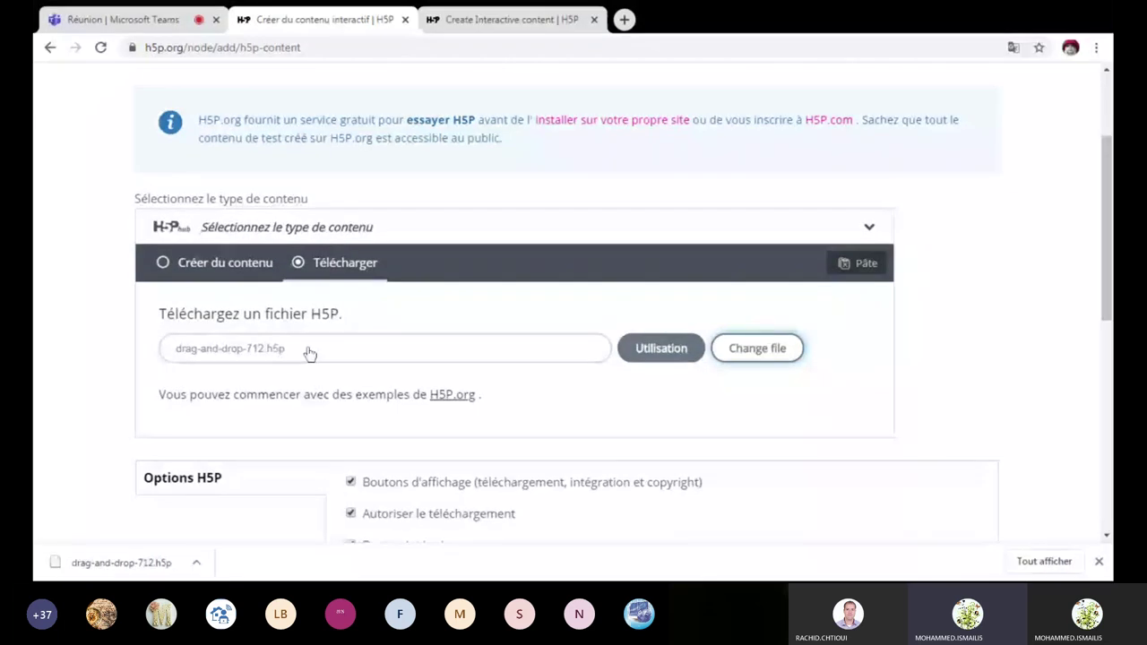
{"action": "left_click", "coordinate": [655, 358]}
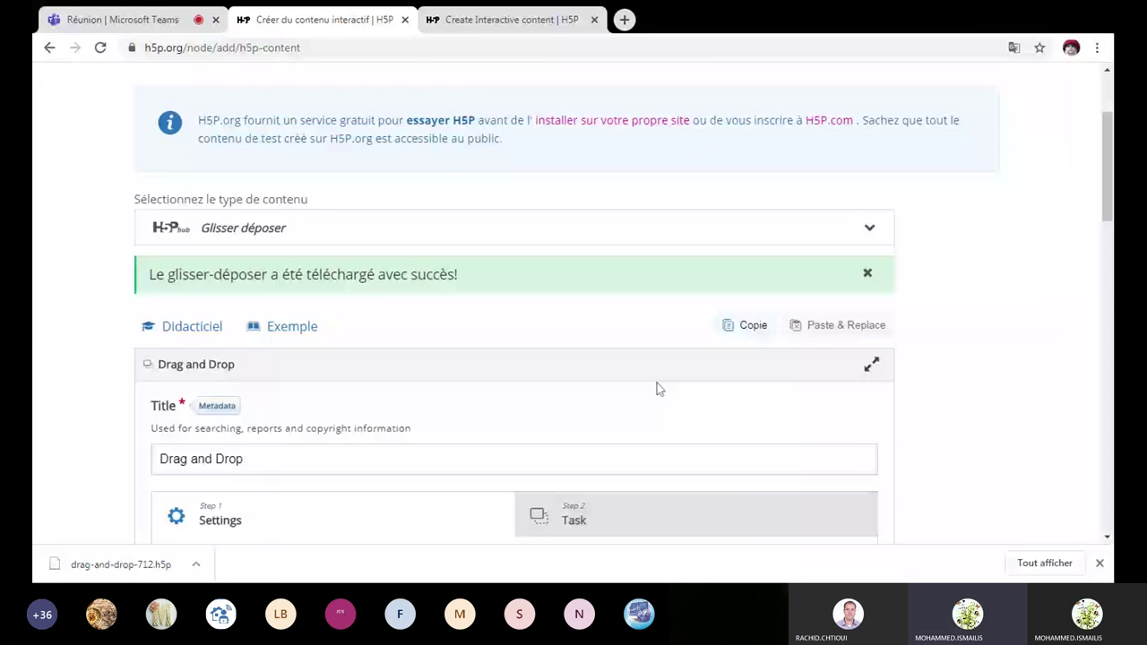
Remove the strawberry background image from the Drag and Drop content's settings.
{"action": "scroll", "coordinate": [656, 388], "scroll_direction": "down", "scroll_amount": 2}
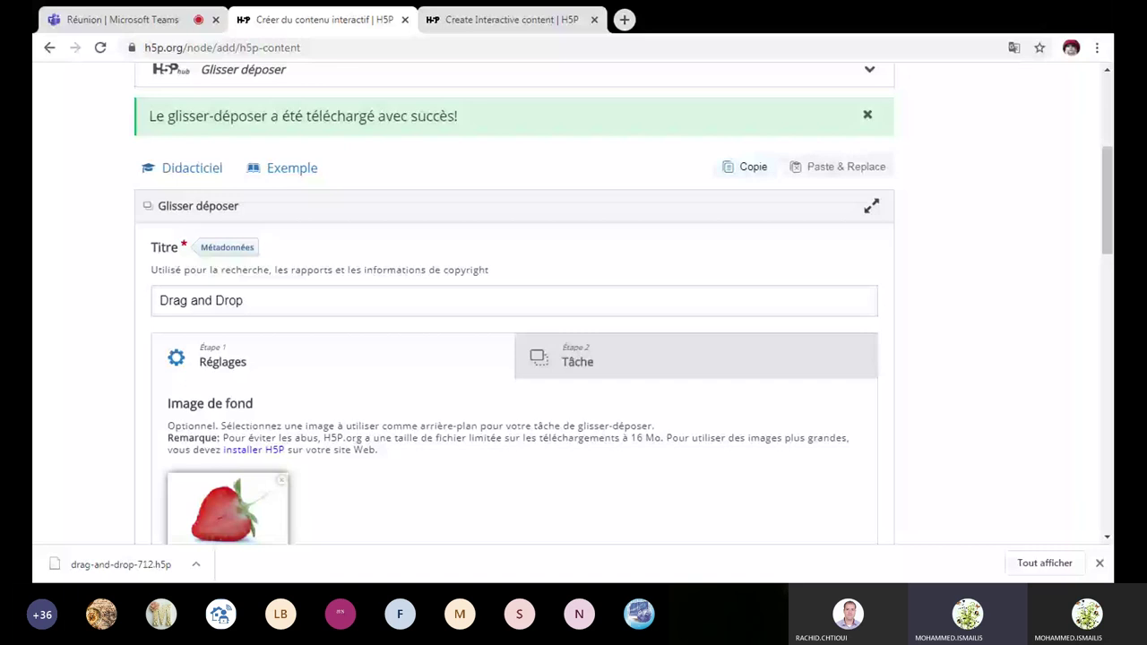
{"action": "scroll", "coordinate": [699, 431], "scroll_direction": "down", "scroll_amount": 2}
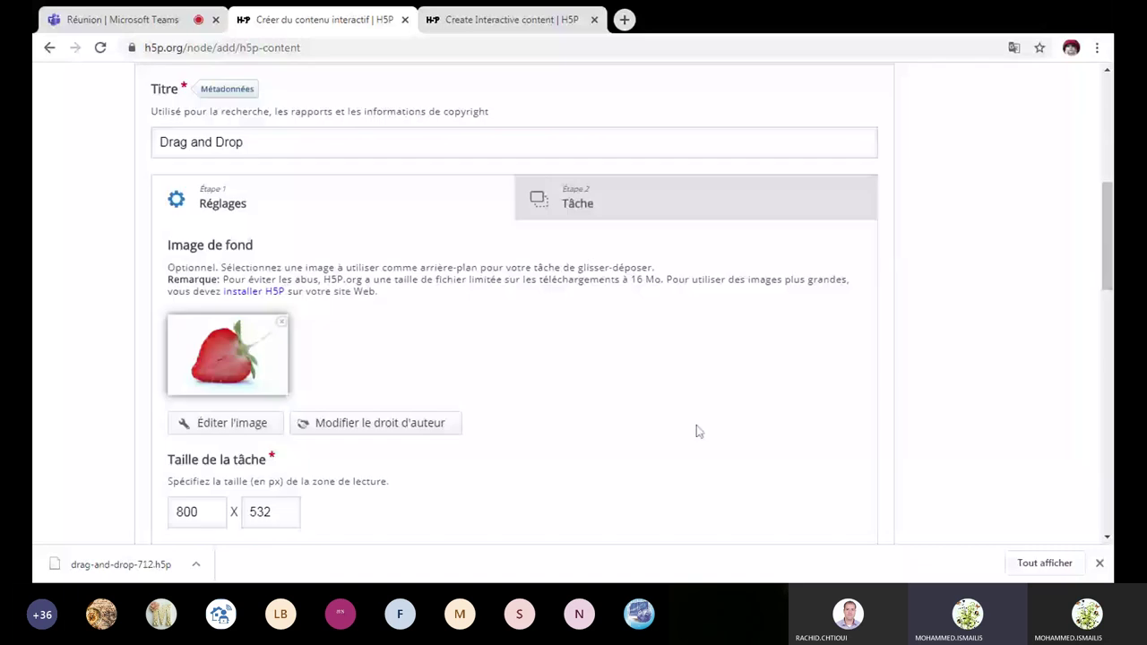
{"action": "left_click", "coordinate": [282, 321]}
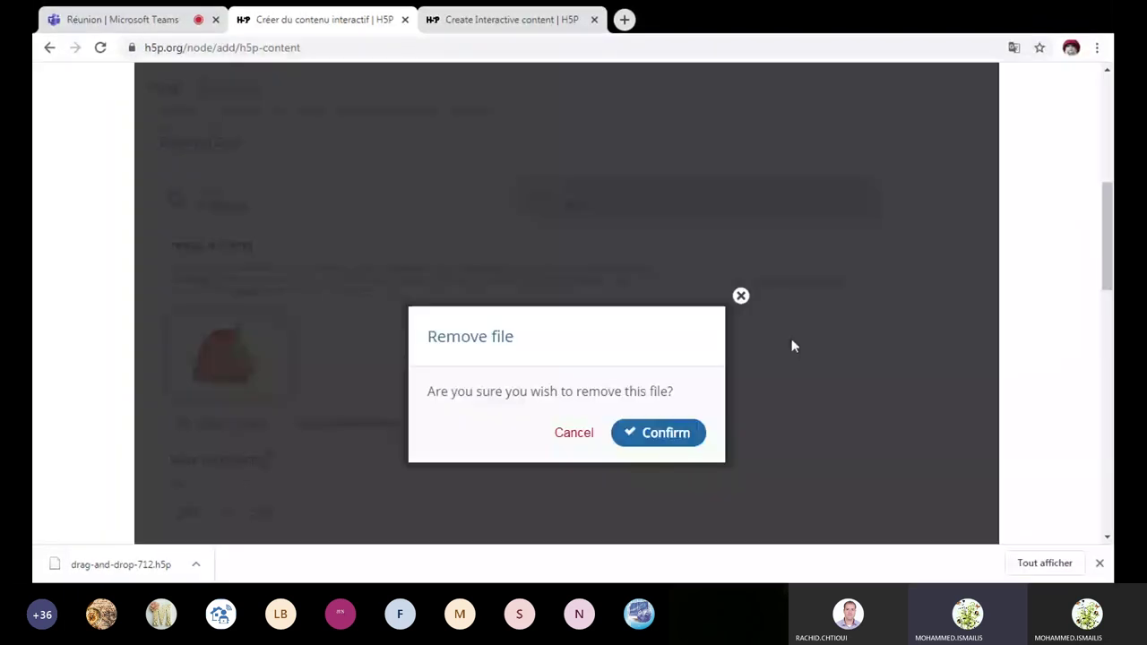
{"action": "left_click", "coordinate": [741, 297]}
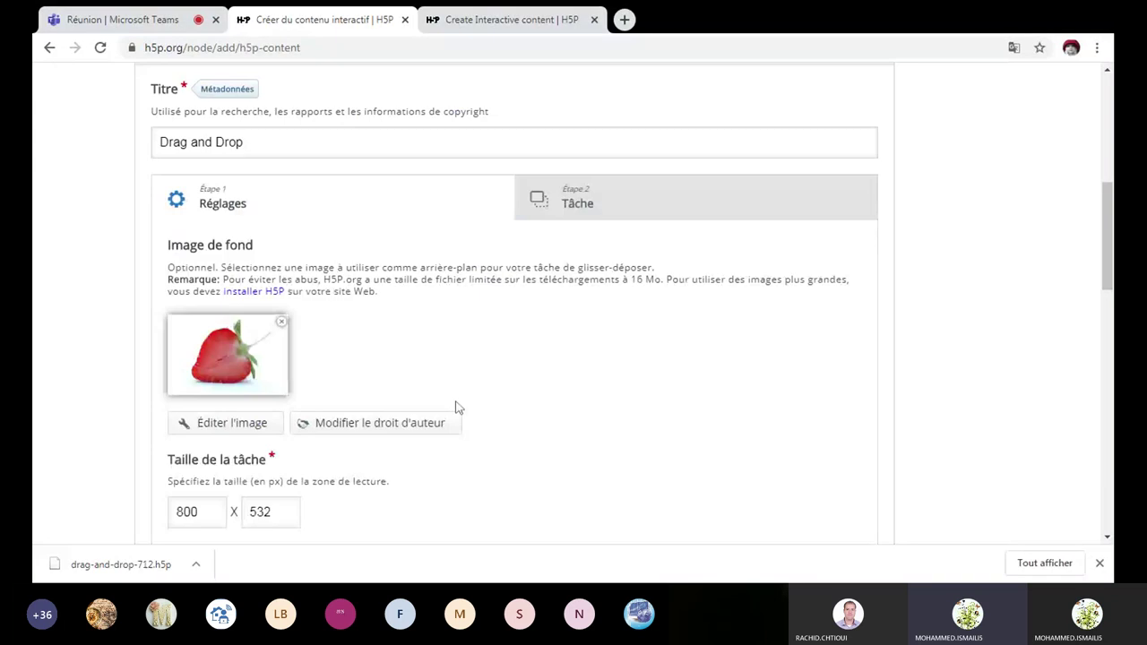
{"action": "left_click", "coordinate": [284, 324]}
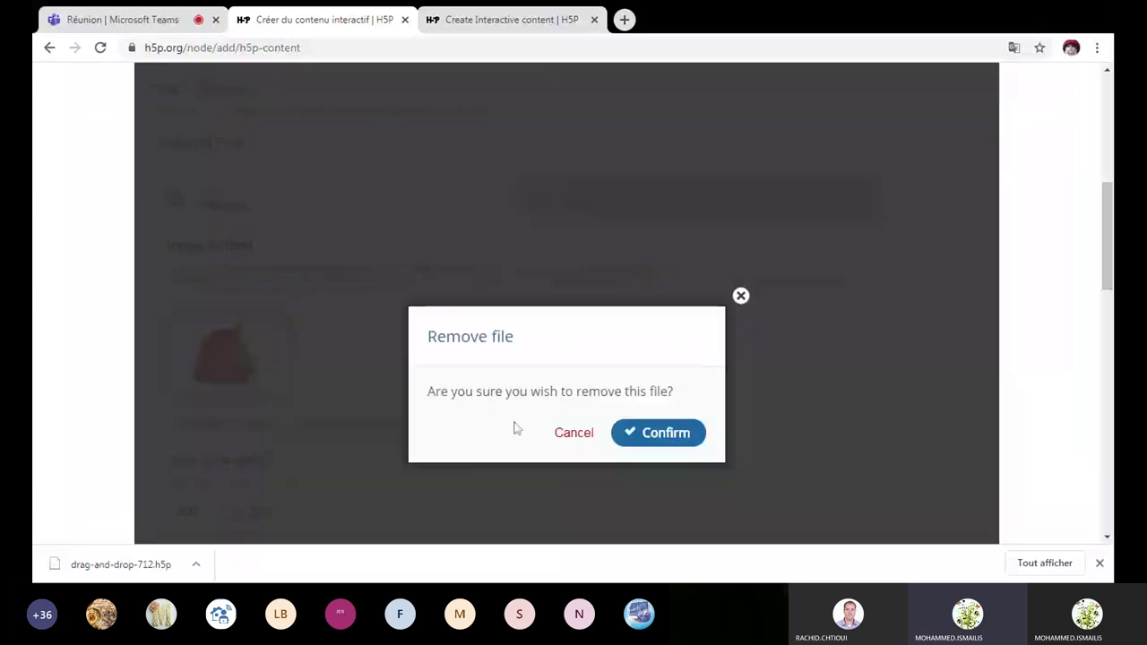
{"action": "left_click", "coordinate": [653, 440]}
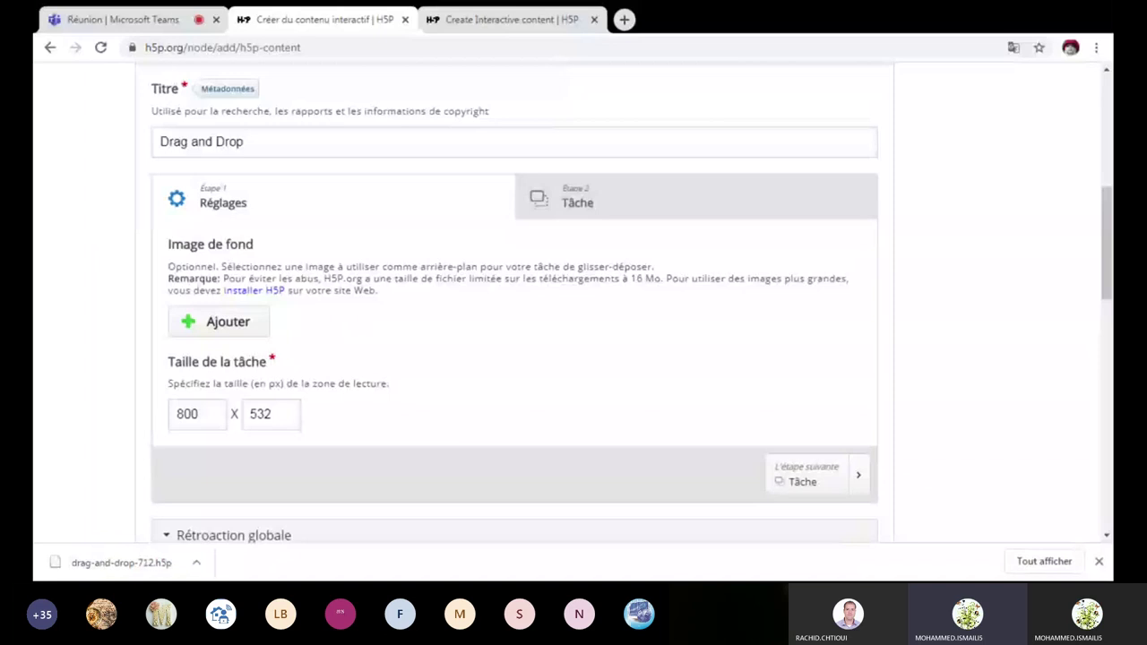
Delete the large drop zone from the Drag and Drop task.
{"action": "left_click", "coordinate": [575, 208]}
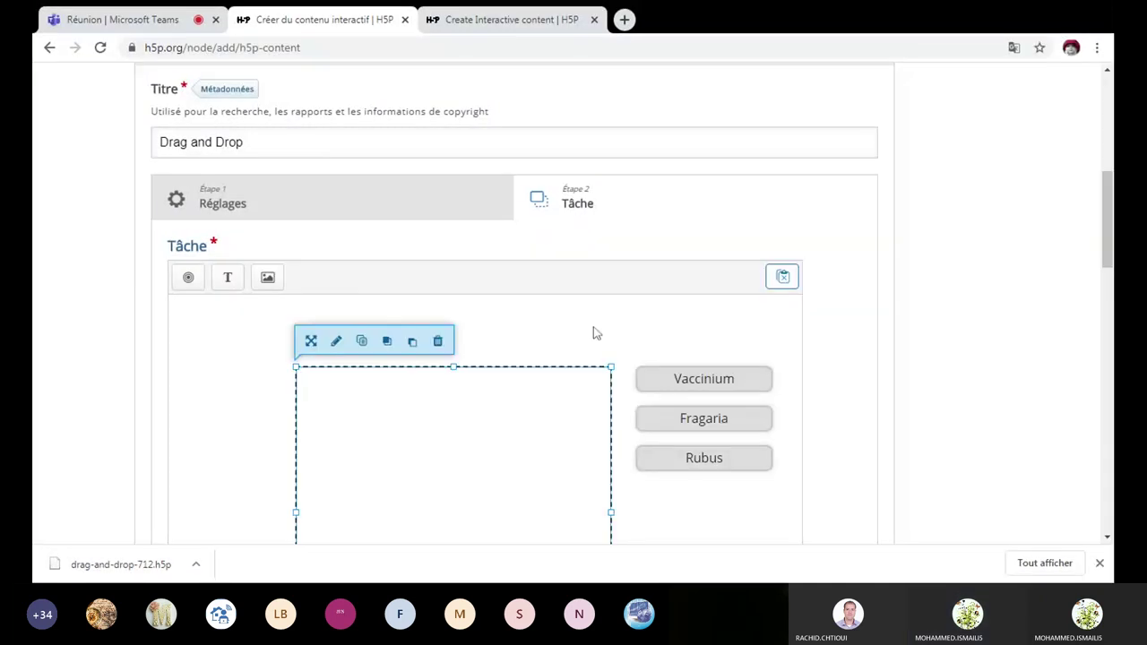
{"action": "left_click", "coordinate": [439, 342]}
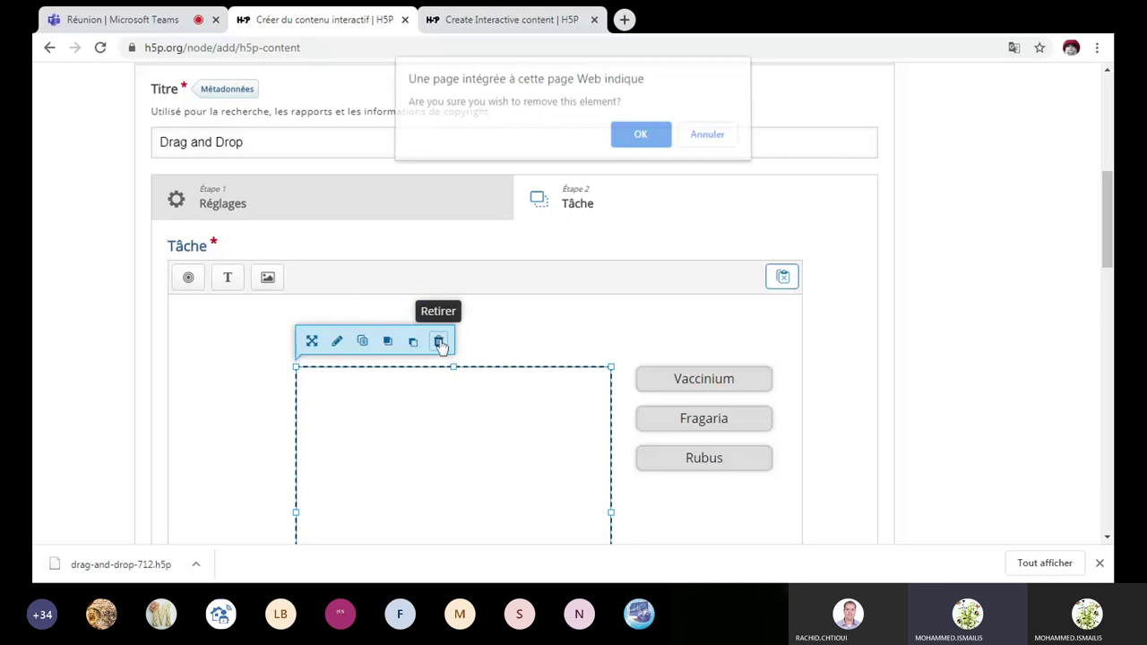
{"action": "left_click", "coordinate": [641, 133]}
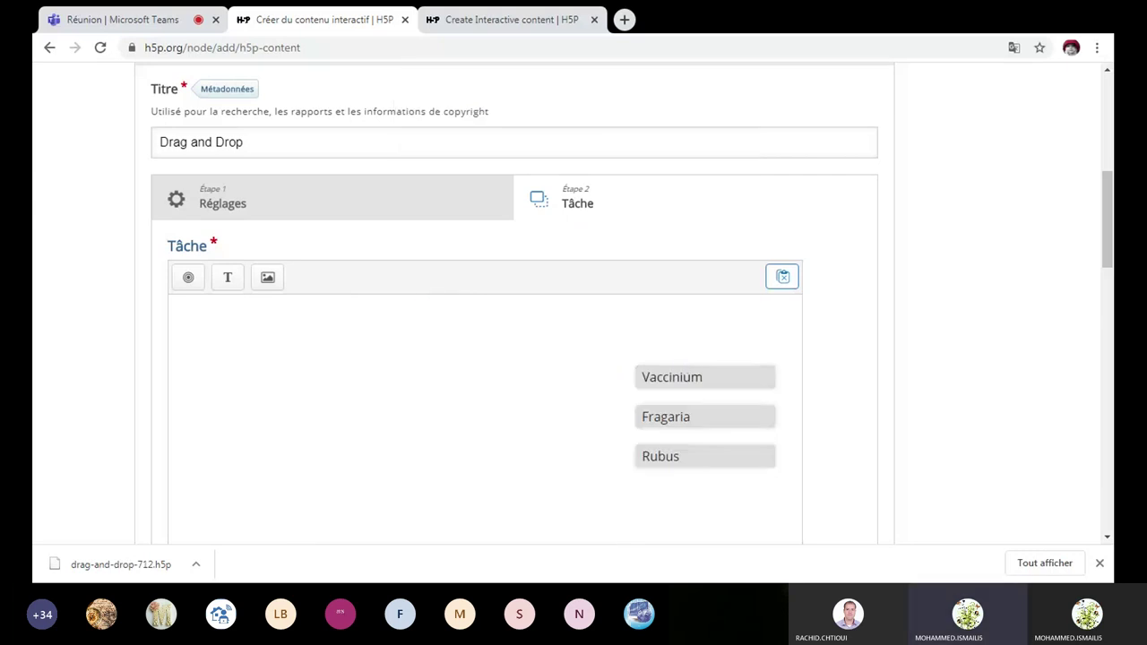
Delete the Vaccinium, Fragaria and Rubus text labels from the task area.
{"action": "left_click", "coordinate": [695, 387]}
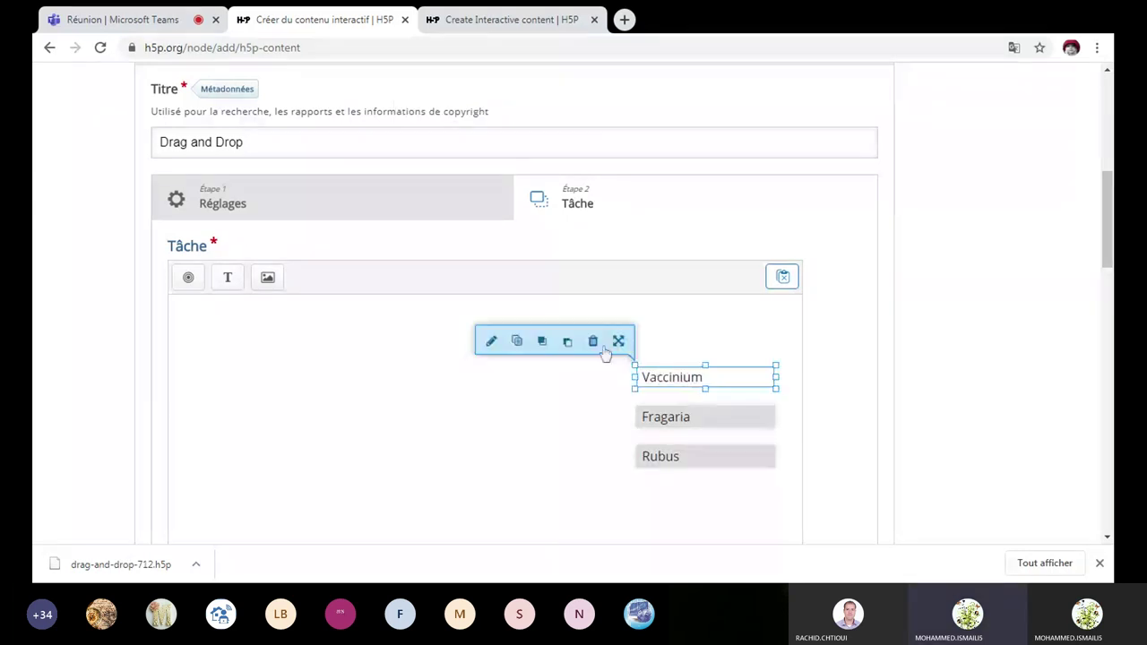
{"action": "left_click", "coordinate": [593, 343]}
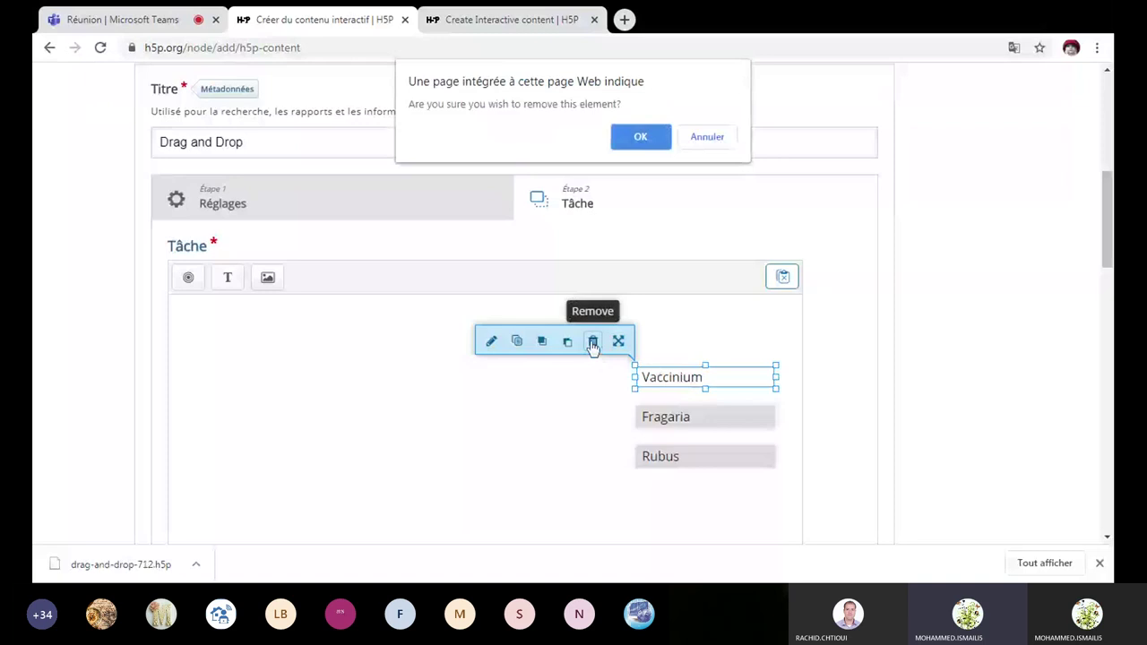
{"action": "left_click", "coordinate": [641, 136]}
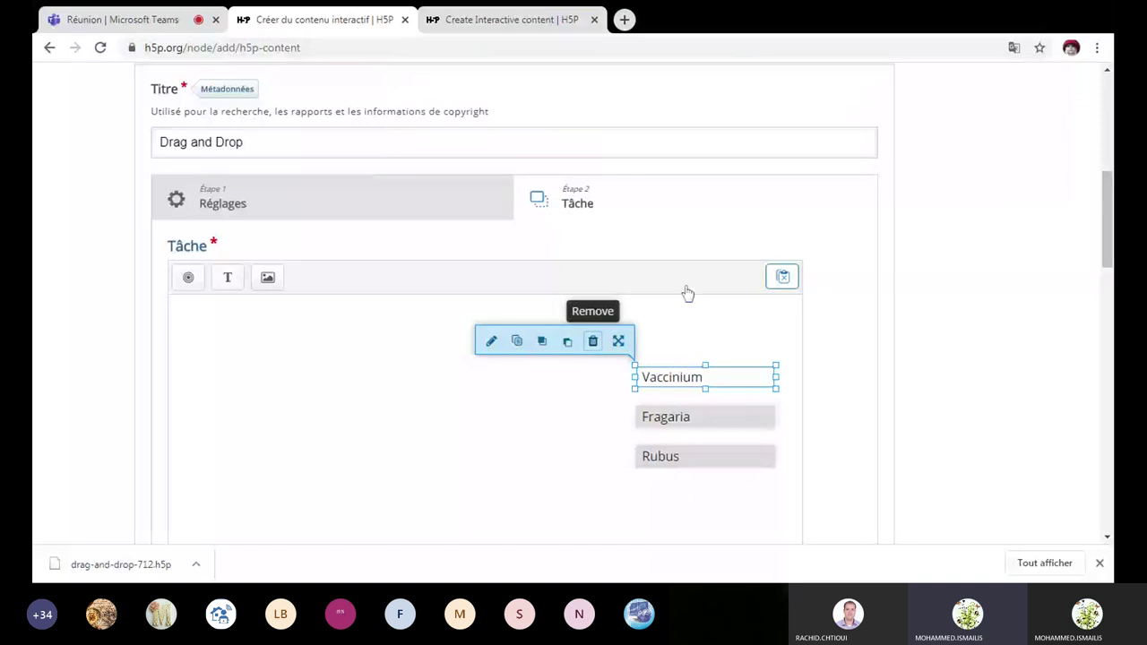
{"action": "left_click", "coordinate": [712, 418]}
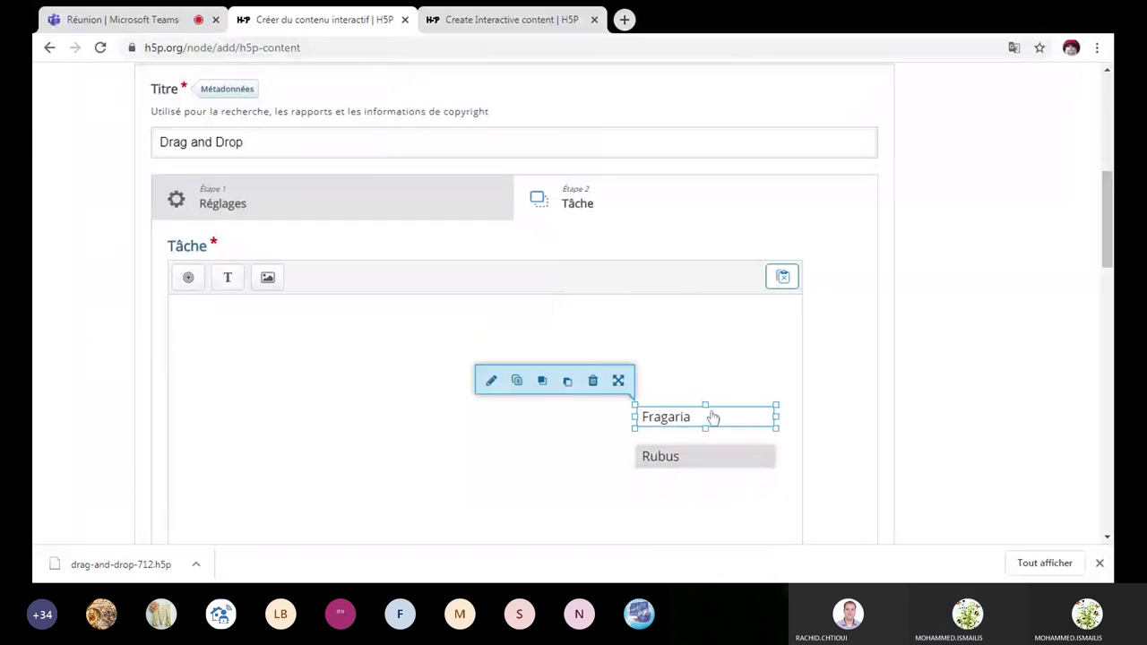
{"action": "left_click", "coordinate": [593, 382]}
{"action": "left_click", "coordinate": [711, 464]}
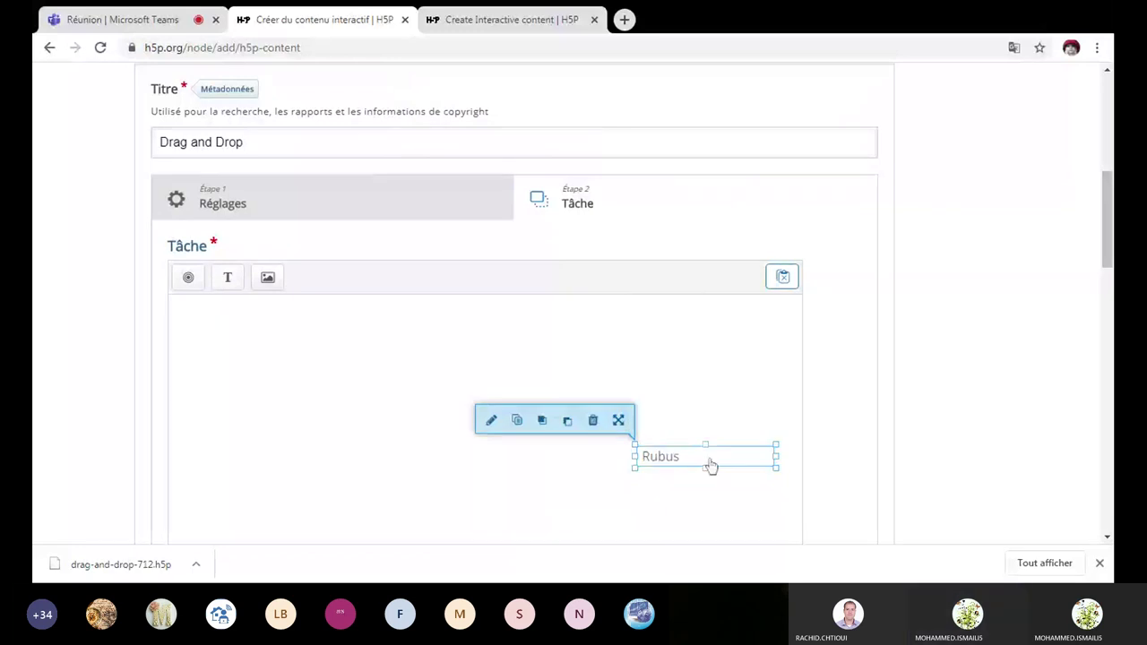
{"action": "left_click", "coordinate": [595, 423]}
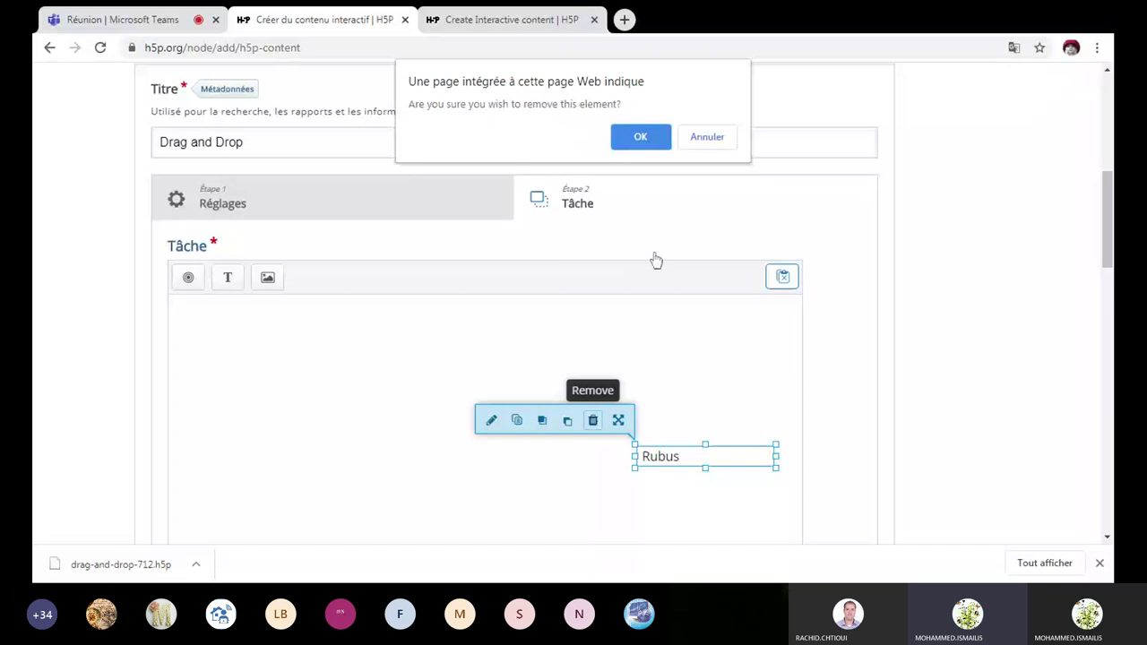
{"action": "left_click", "coordinate": [641, 137]}
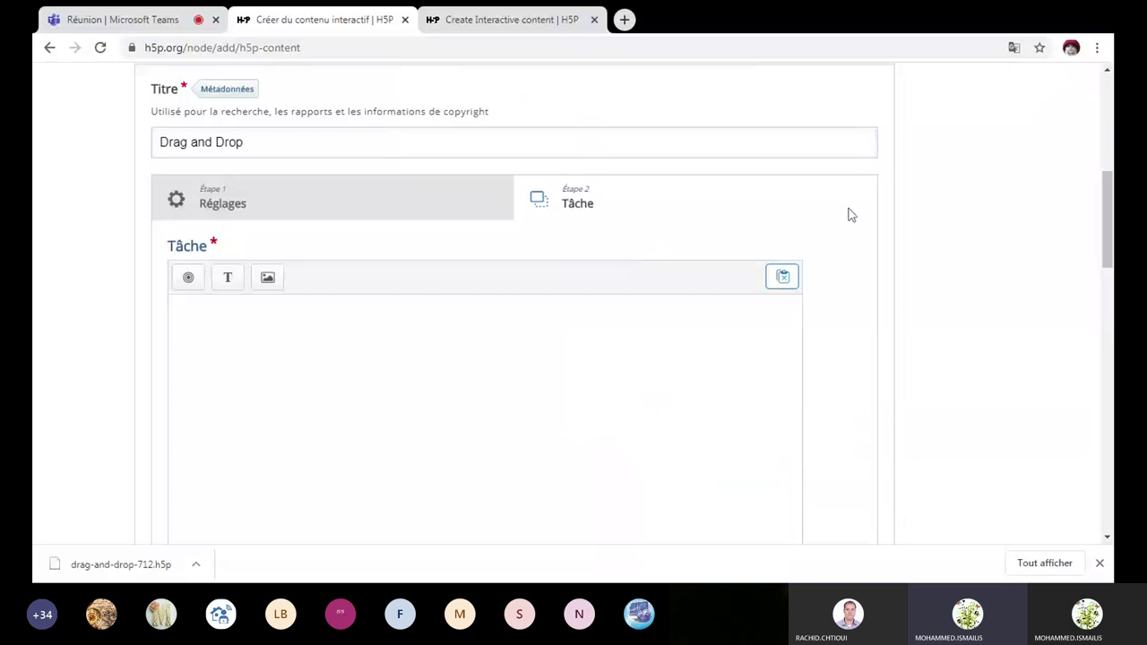
Review the background image and task size settings of the Drag and Drop content and return to its task area.
{"action": "scroll", "coordinate": [334, 147], "scroll_direction": "down", "scroll_amount": 1}
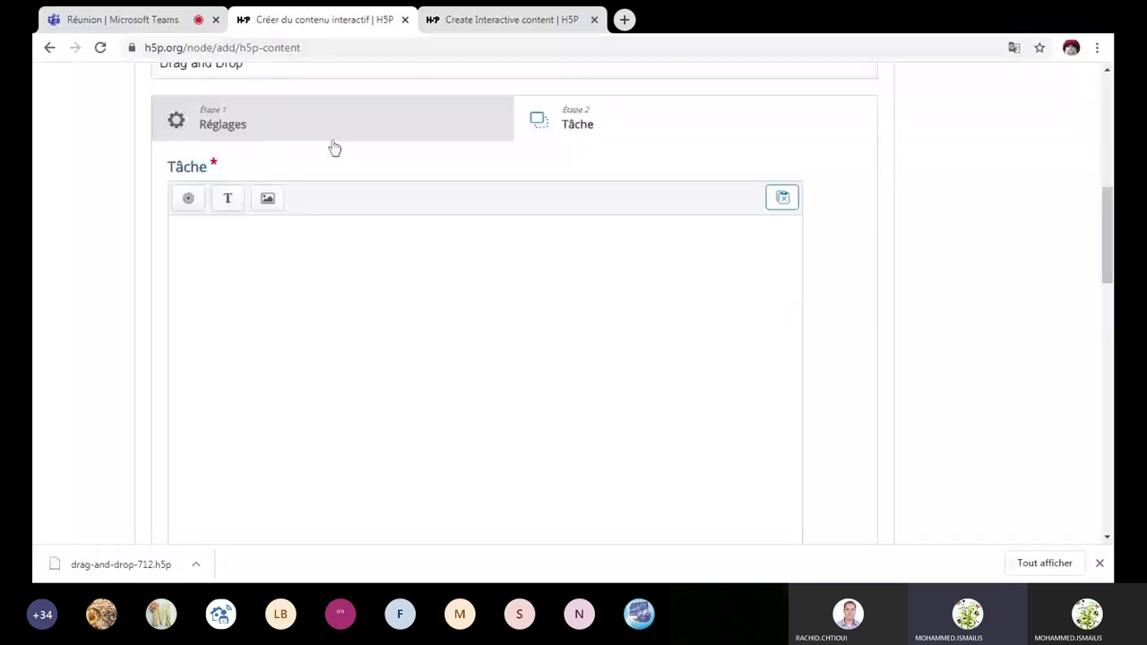
{"action": "left_click", "coordinate": [333, 147]}
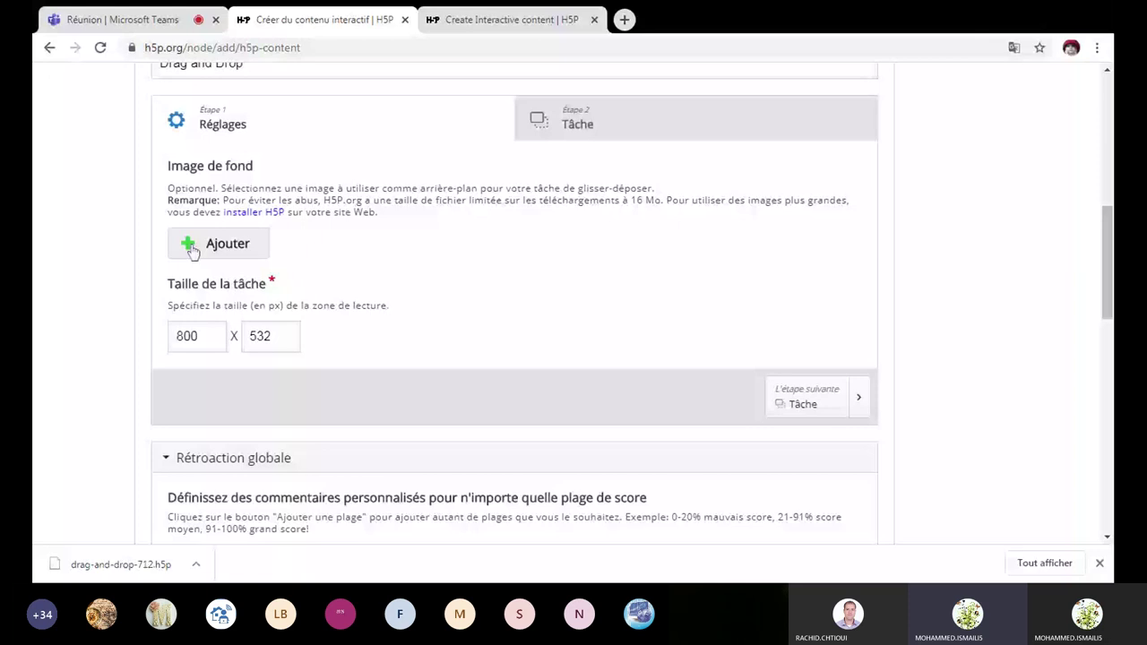
{"action": "left_click", "coordinate": [579, 124]}
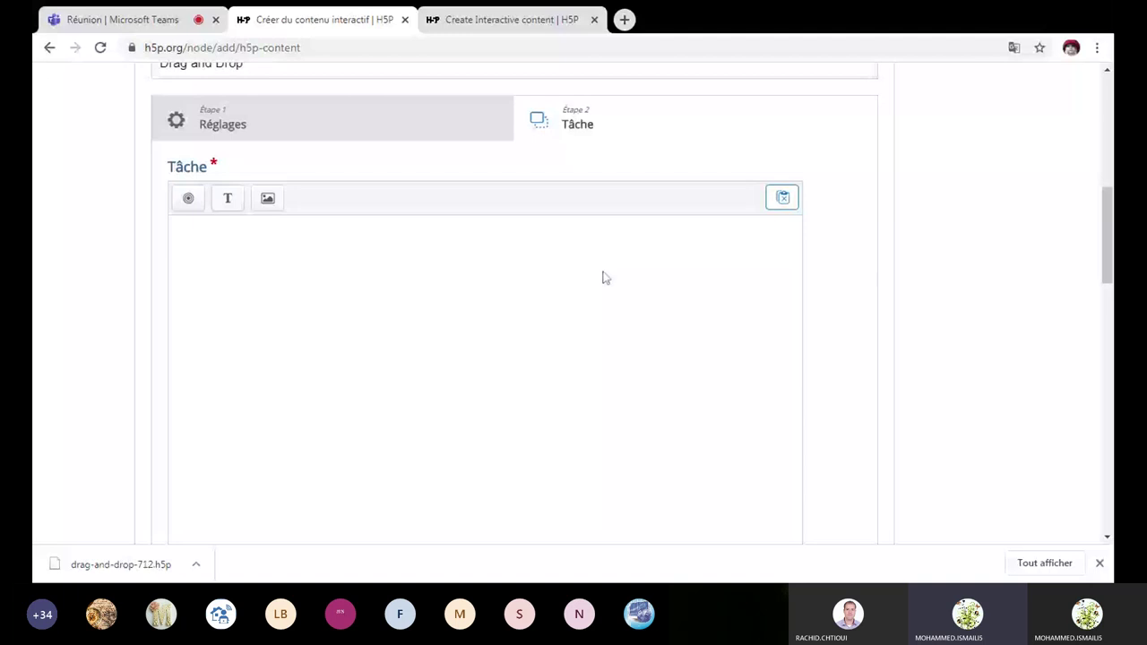
In the other H5P page, go to the account's recent content and open "Activités : Relie chaque mot au dessin qui correspond.".
{"action": "key", "text": "ctrl+Tab"}
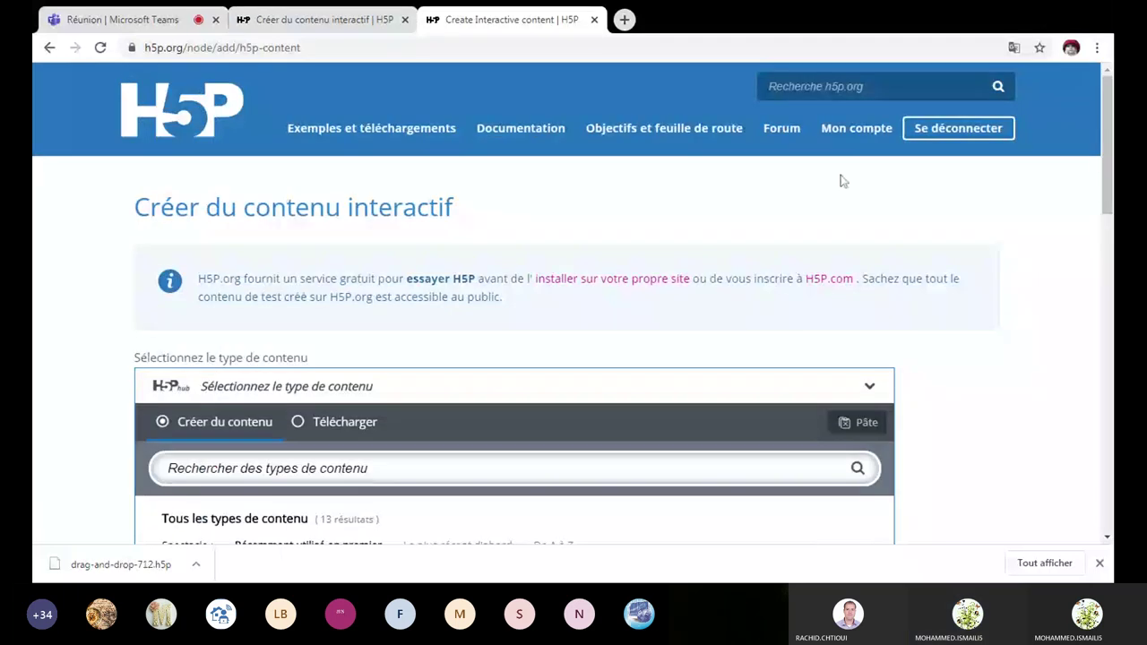
{"action": "left_click", "coordinate": [868, 134]}
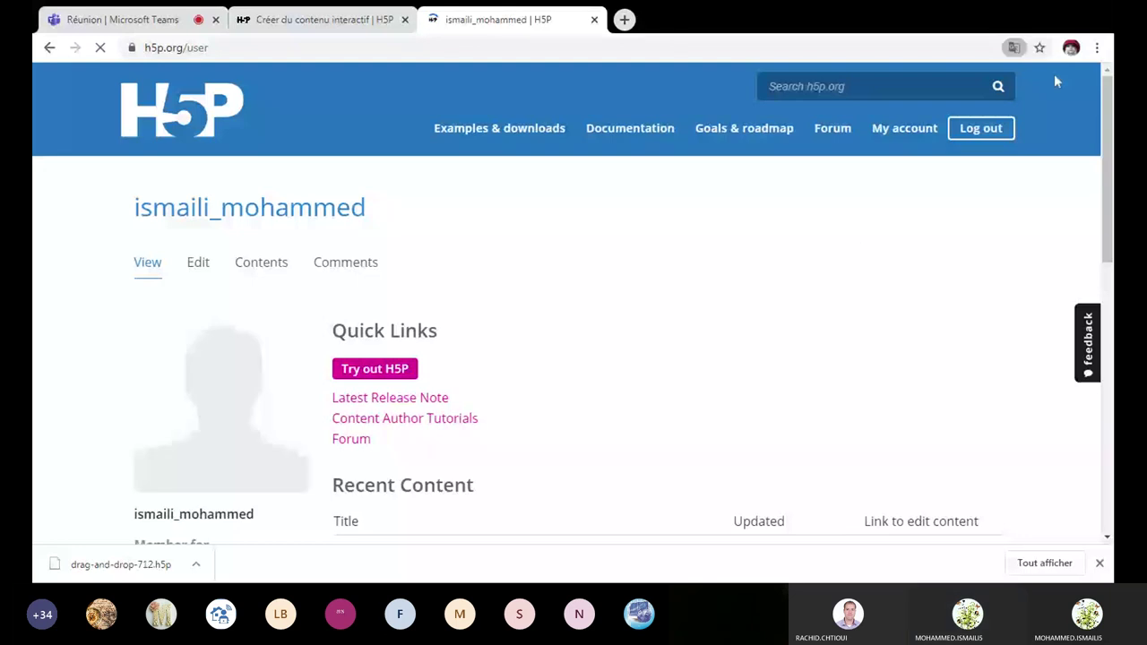
{"action": "scroll", "coordinate": [614, 426], "scroll_direction": "down", "scroll_amount": 2}
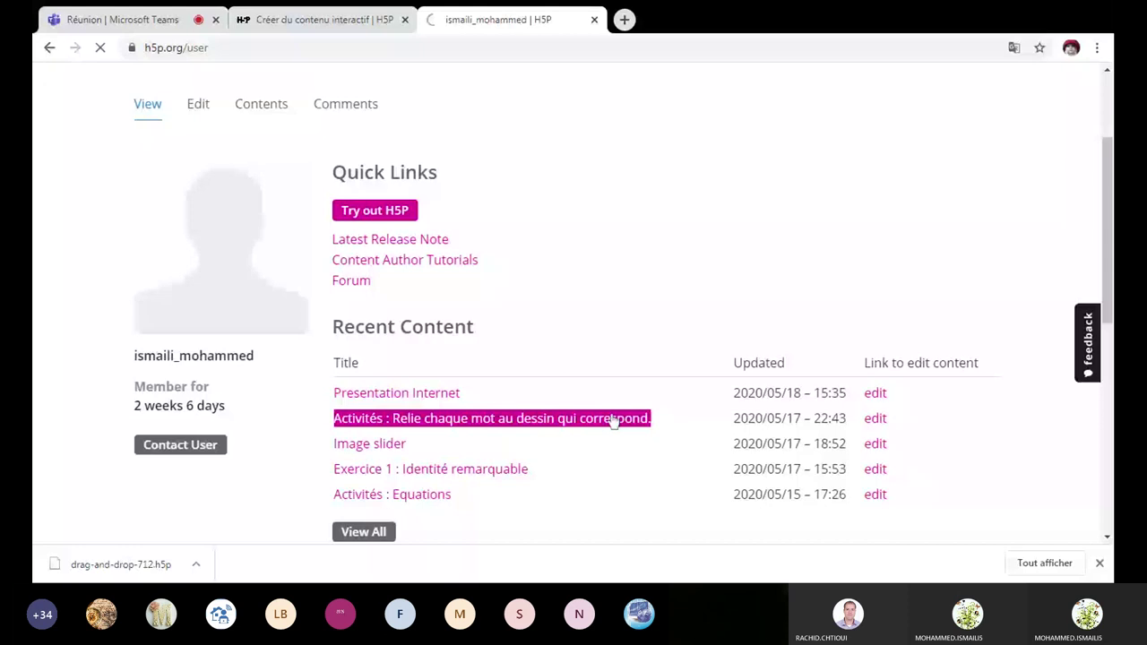
{"action": "left_click", "coordinate": [614, 419]}
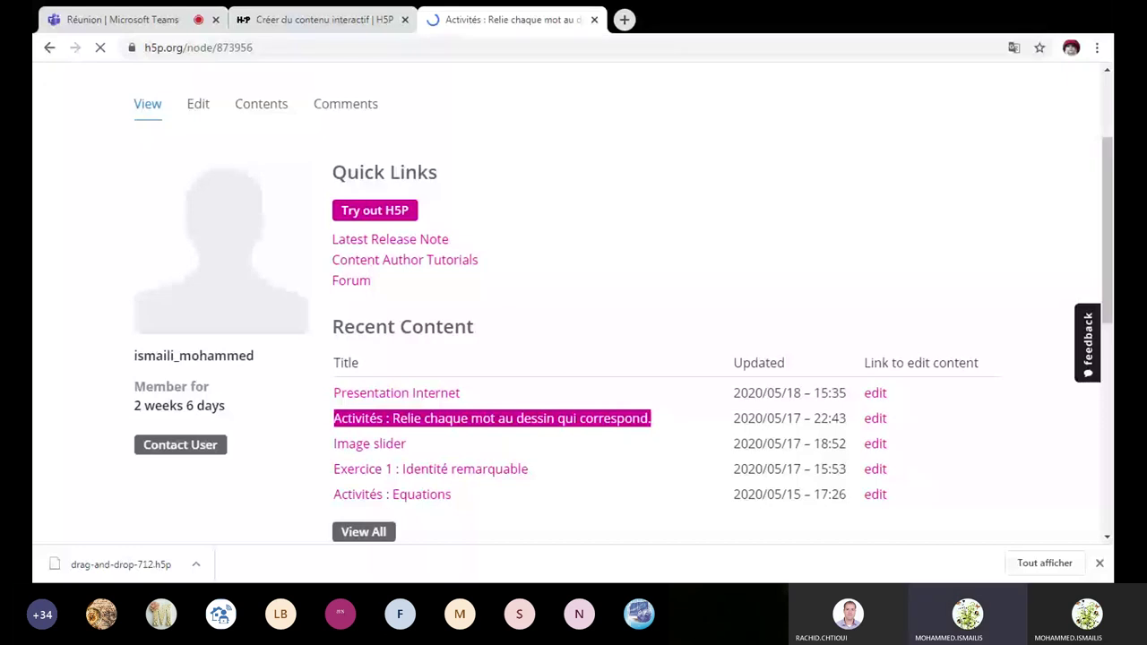
{"action": "scroll", "coordinate": [613, 422], "scroll_direction": "down", "scroll_amount": 1}
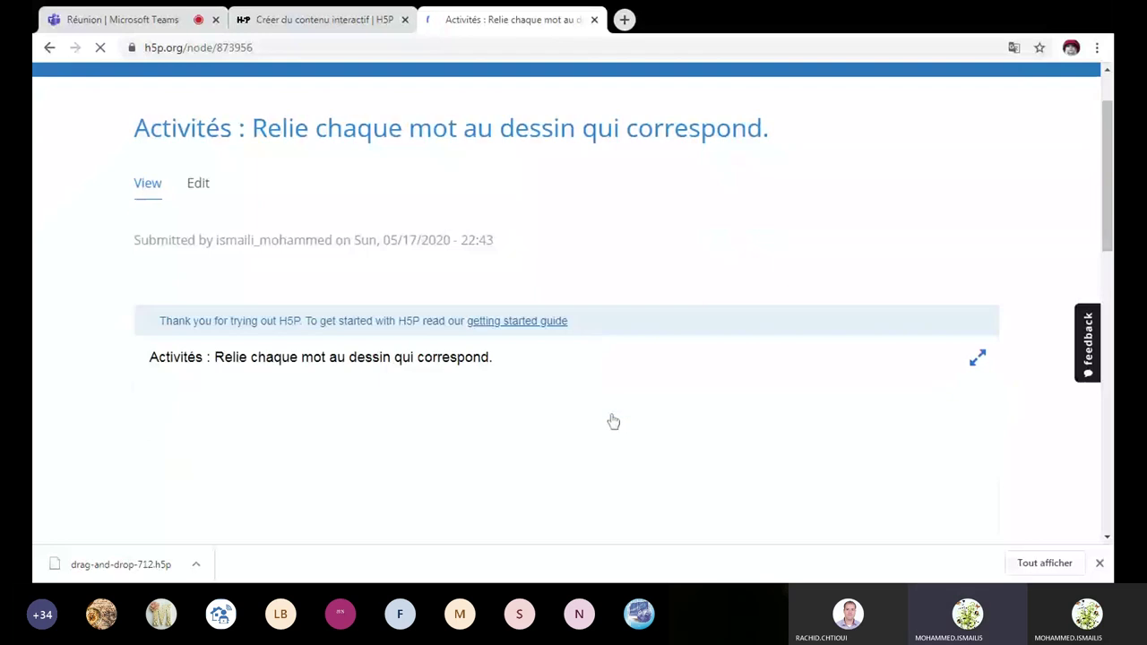
{"action": "scroll", "coordinate": [613, 421], "scroll_direction": "down", "scroll_amount": 4}
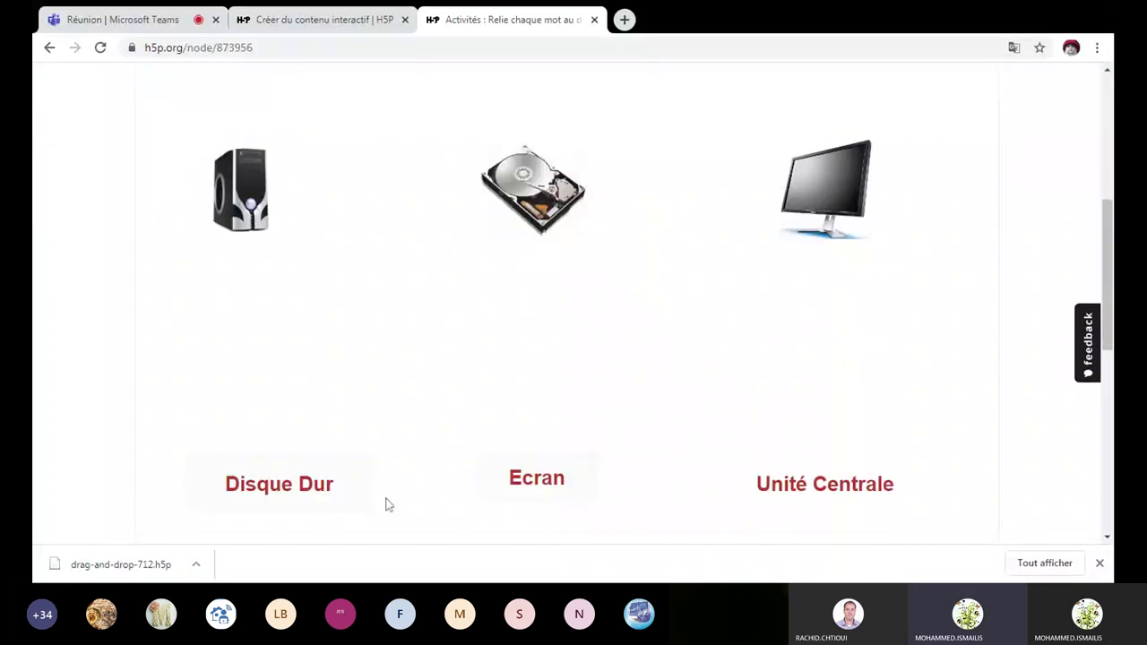
Place Disque Dur under the monitor, Unité Centrale under the computer tower and Ecran under the hard disk, and check the answers.
{"action": "left_click_drag", "start_coordinate": [279, 484], "coordinate": [835, 285]}
{"action": "left_click_drag", "start_coordinate": [761, 468], "coordinate": [262, 278]}
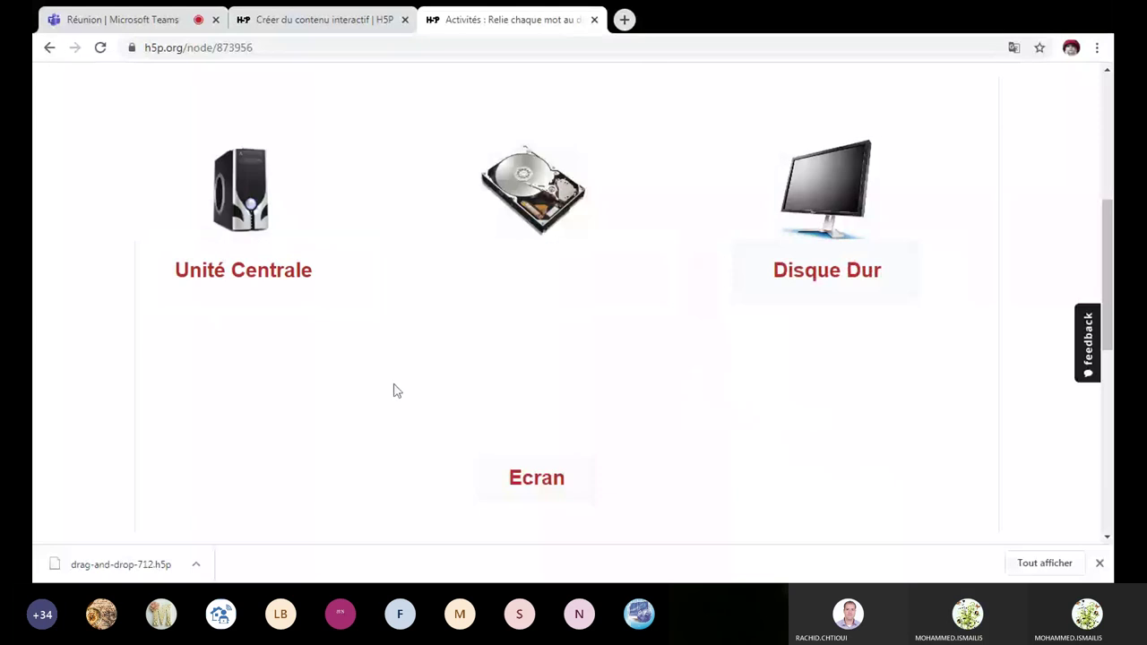
{"action": "left_click_drag", "start_coordinate": [537, 478], "coordinate": [581, 271]}
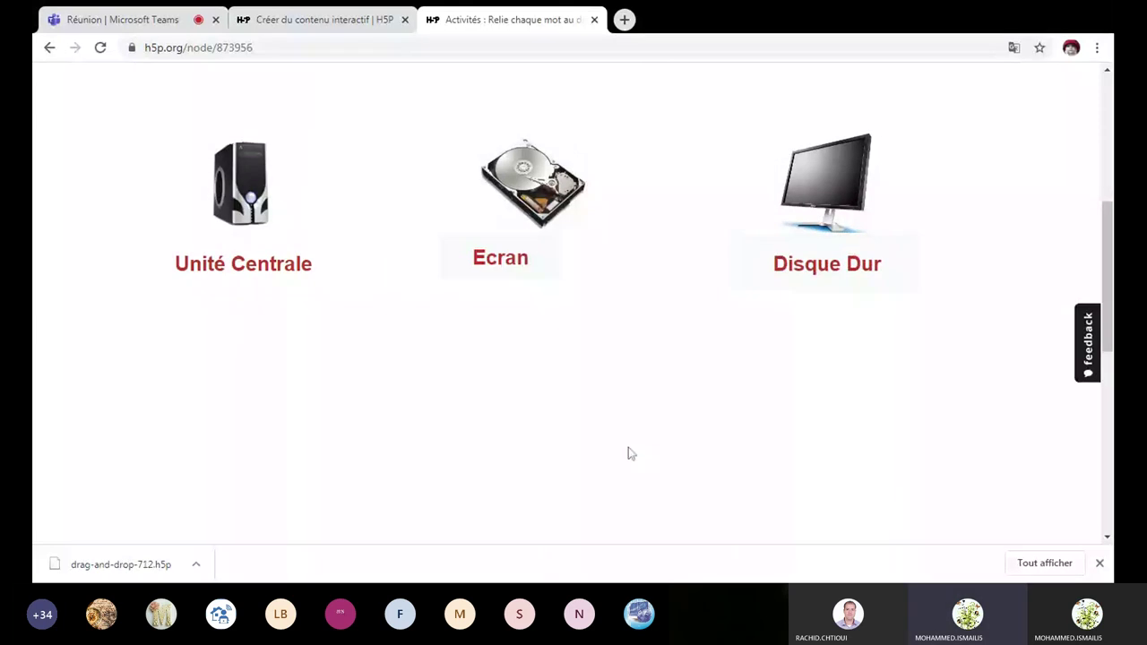
{"action": "scroll", "coordinate": [631, 452], "scroll_direction": "down", "scroll_amount": 1}
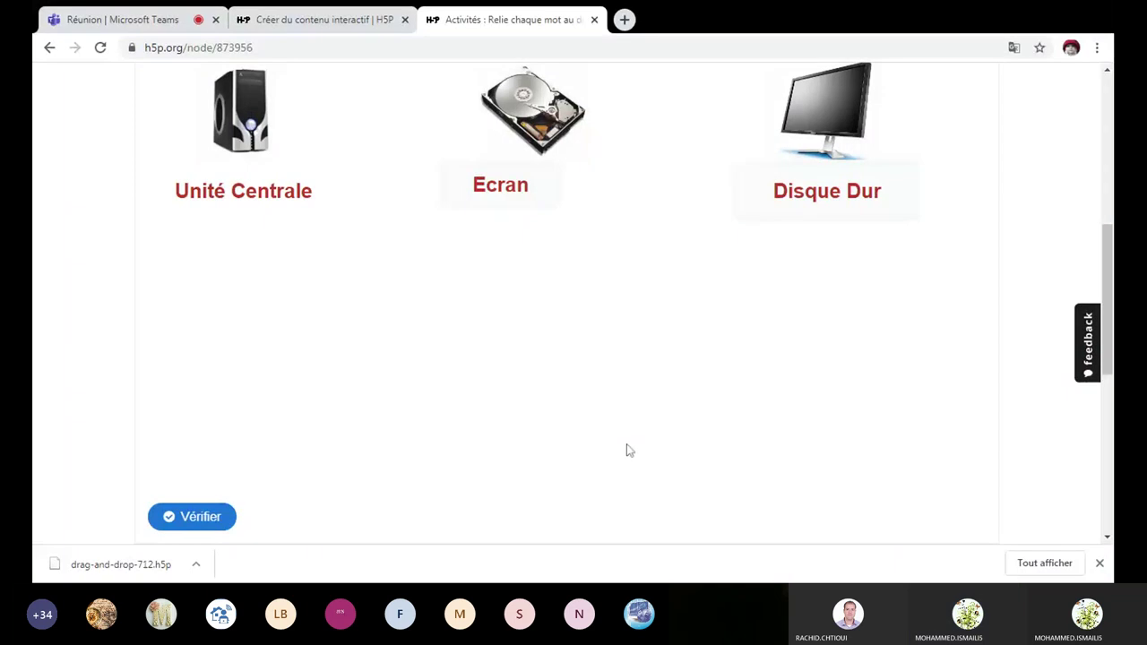
{"action": "key", "text": "Return"}
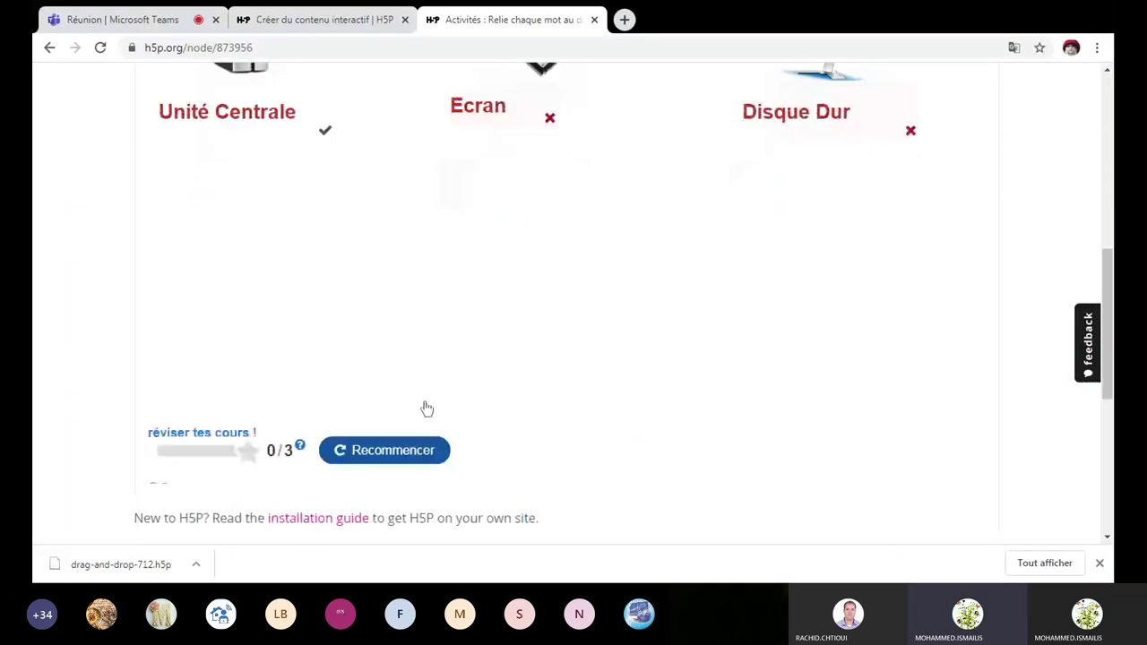
Examine the marking of each placed word and highlight the feedback text shown above the score.
{"action": "scroll", "coordinate": [439, 411], "scroll_direction": "up", "scroll_amount": 1}
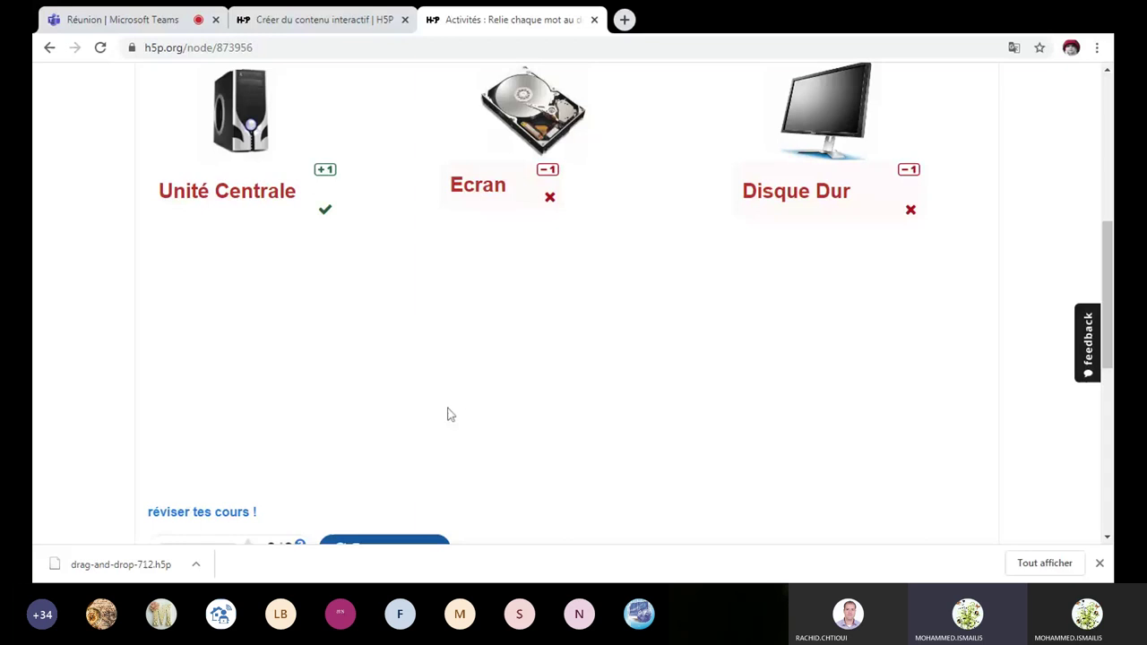
{"action": "scroll", "coordinate": [450, 414], "scroll_direction": "down", "scroll_amount": 1}
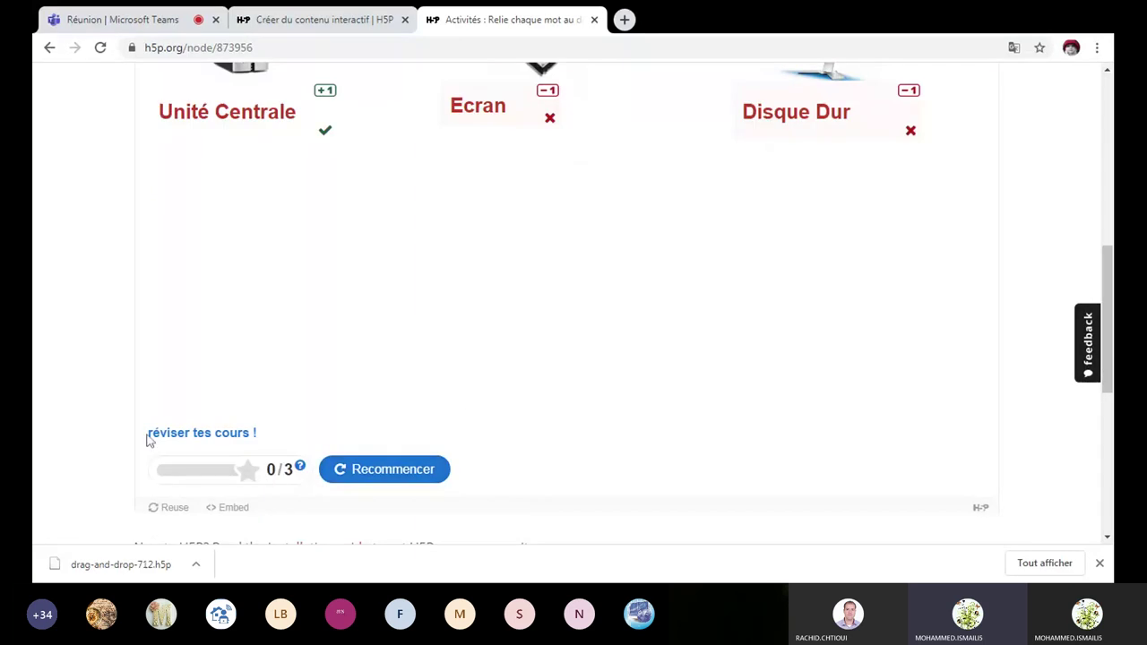
{"action": "left_click_drag", "start_coordinate": [149, 440], "coordinate": [279, 446]}
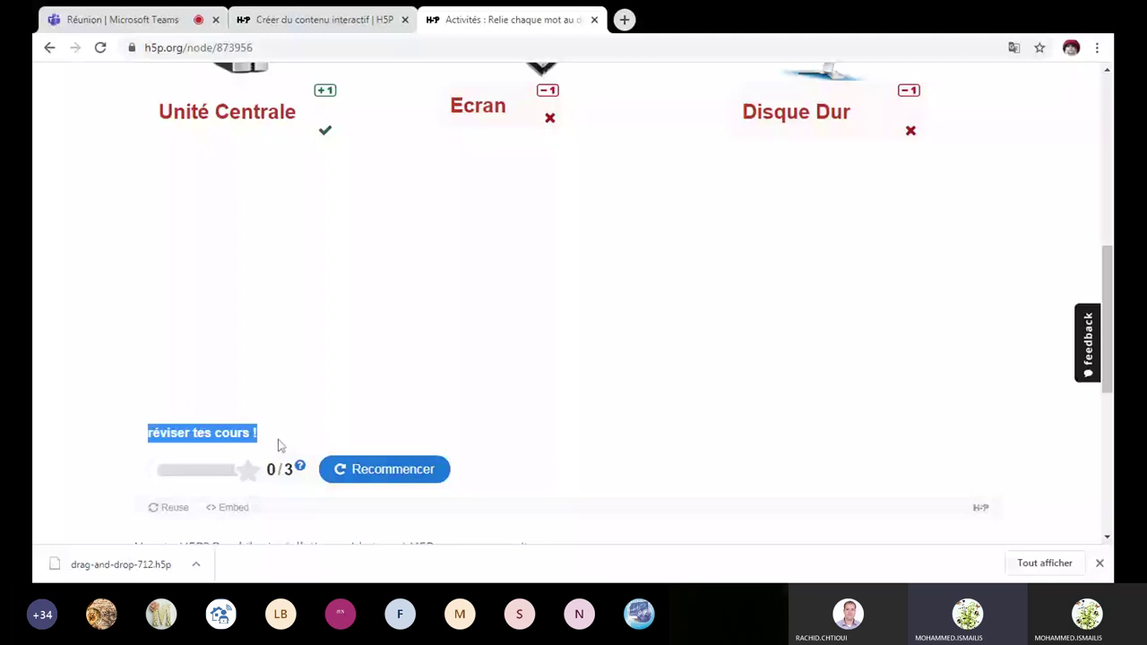
{"action": "scroll", "coordinate": [496, 278], "scroll_direction": "up", "scroll_amount": 2}
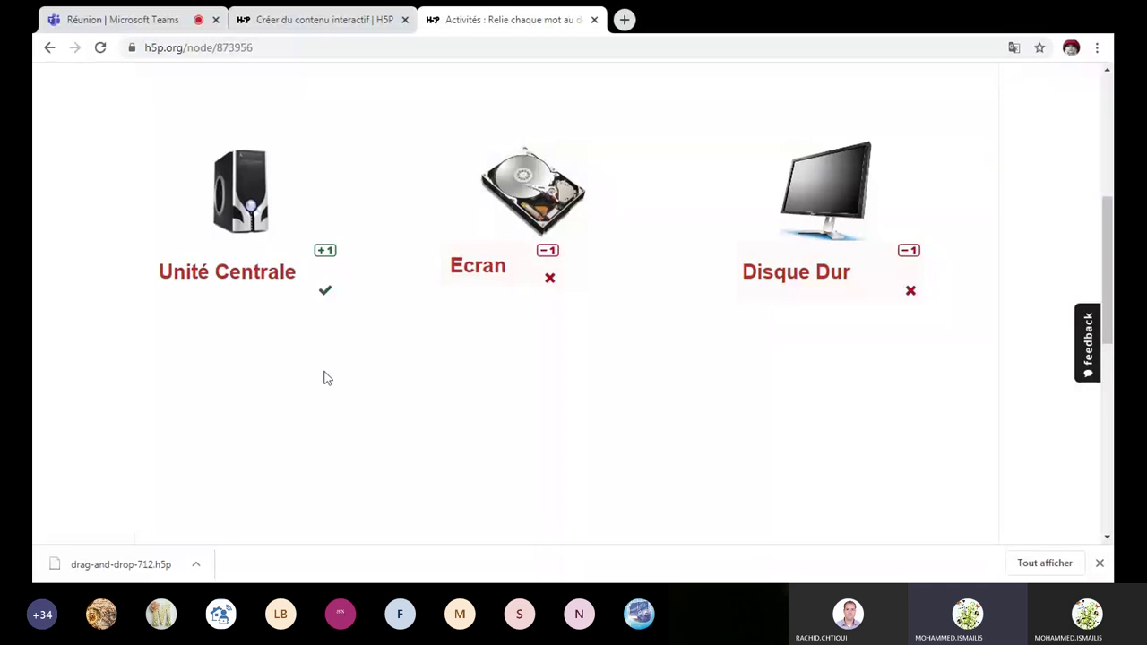
{"action": "scroll", "coordinate": [328, 378], "scroll_direction": "up", "scroll_amount": 4}
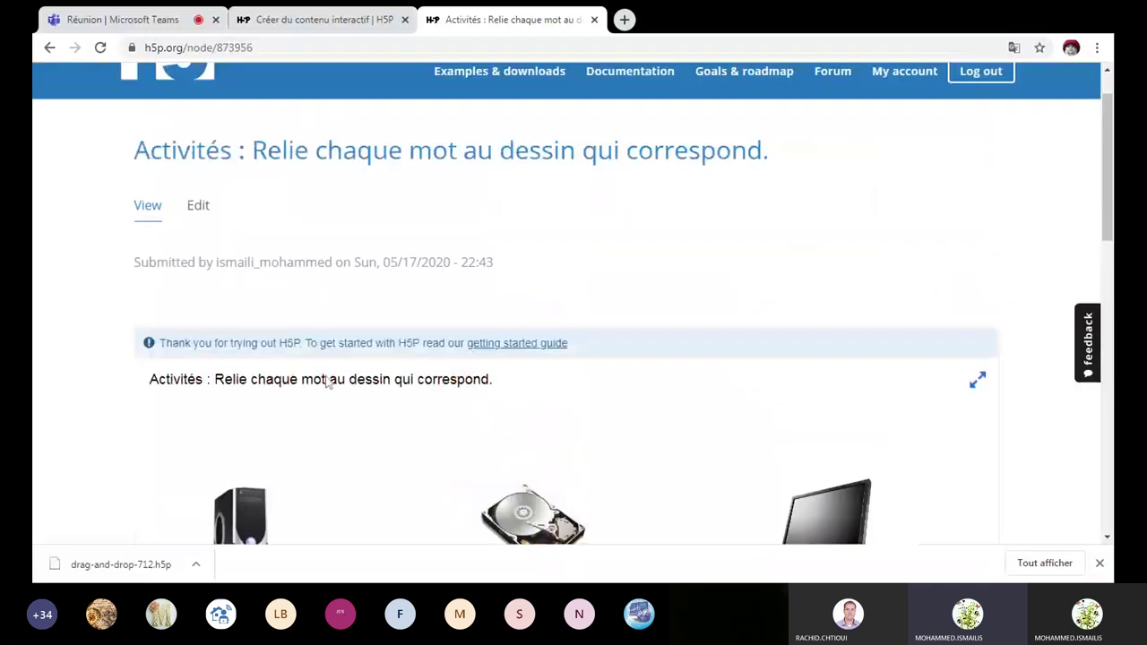
{"action": "scroll", "coordinate": [328, 382], "scroll_direction": "up", "scroll_amount": 1}
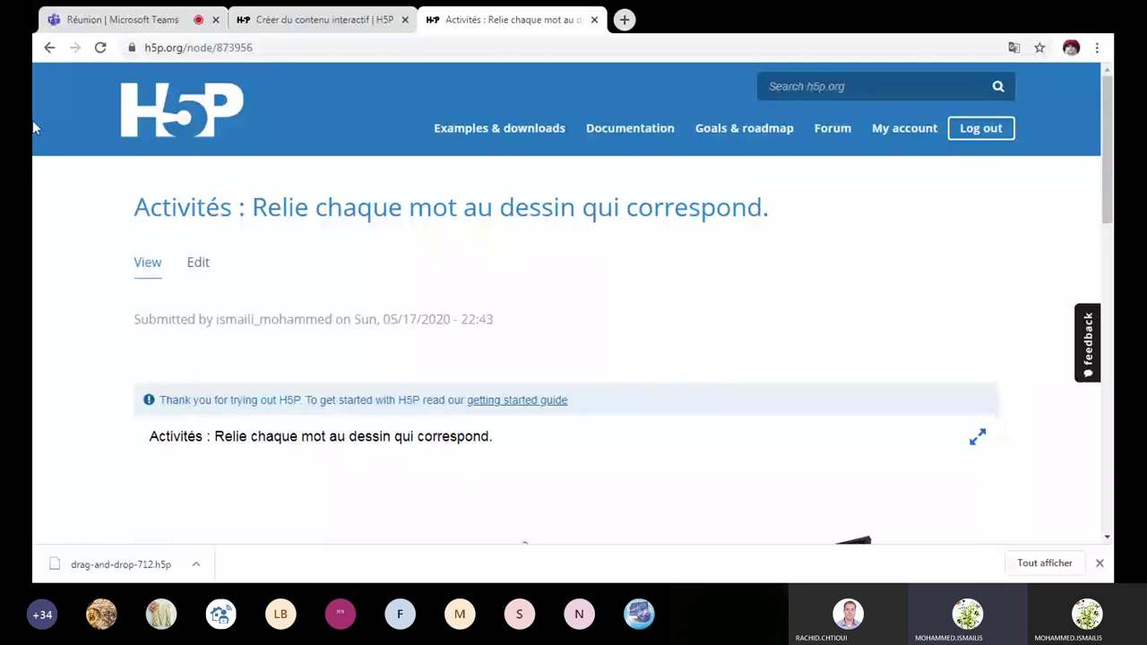
Go back to the account page, show all contents and open the "Classer ces périphériques" activity dated 2020/05/14.
{"action": "key", "text": "alt+Left"}
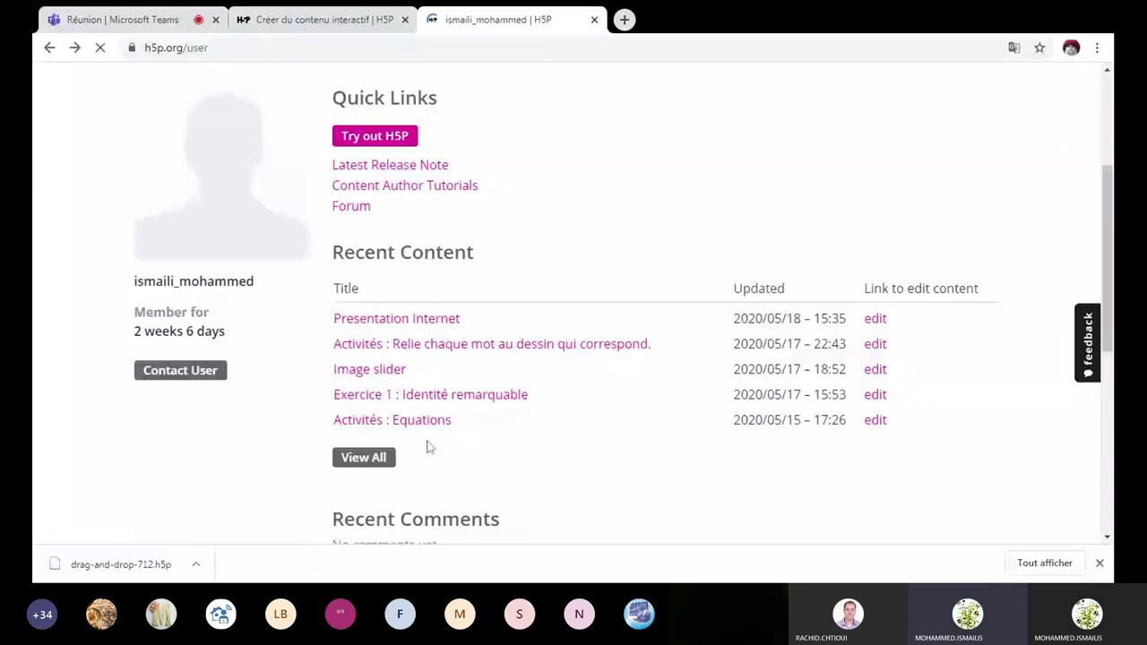
{"action": "left_click", "coordinate": [380, 459]}
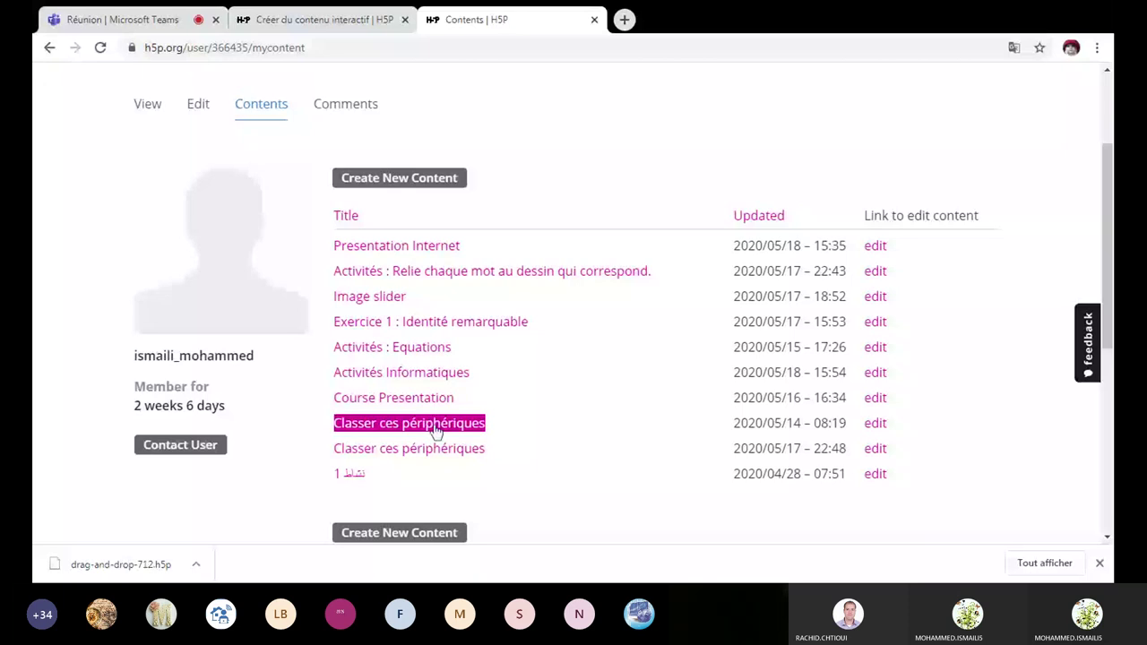
{"action": "left_click", "coordinate": [436, 432]}
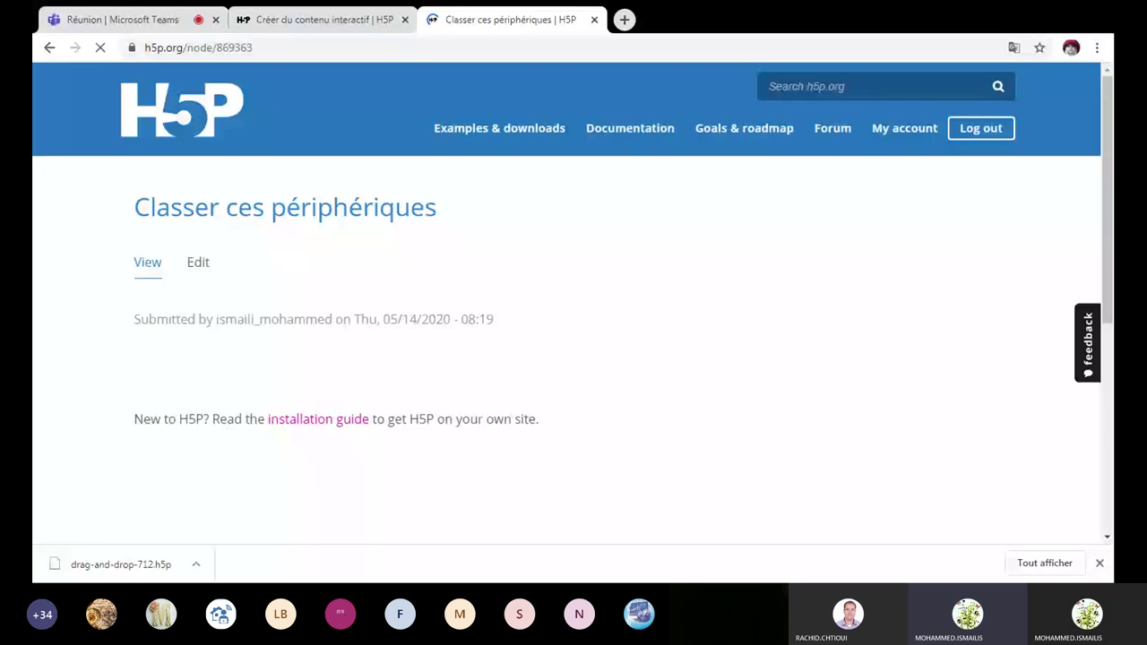
{"action": "scroll", "coordinate": [533, 376], "scroll_direction": "down", "scroll_amount": 1}
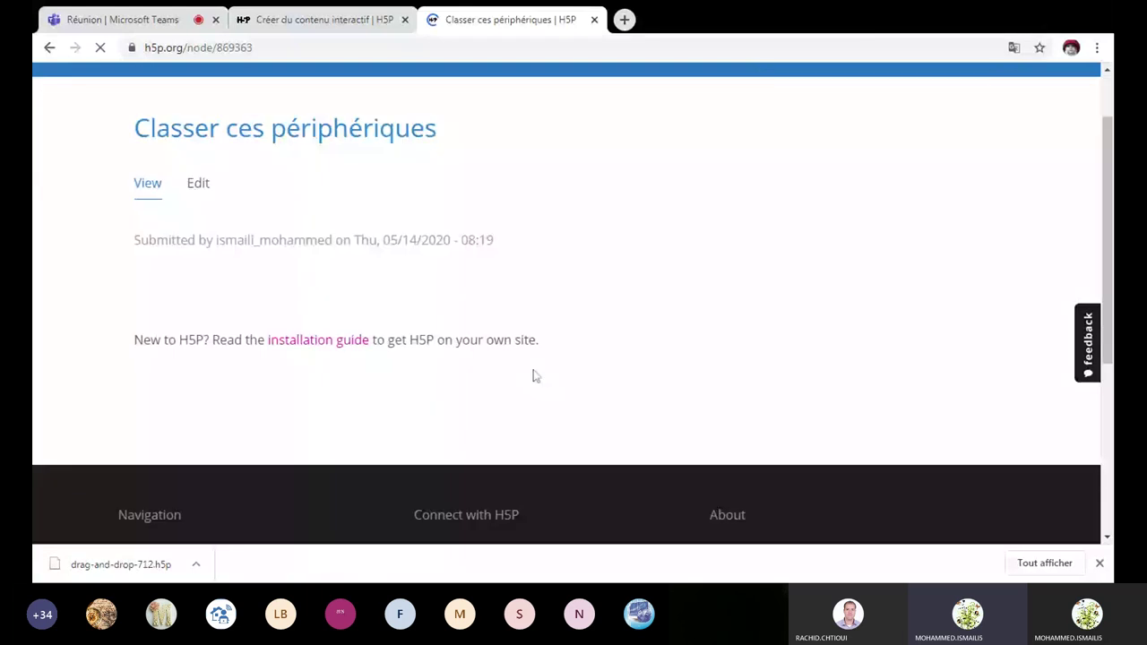
{"action": "scroll", "coordinate": [626, 409], "scroll_direction": "down", "scroll_amount": 1}
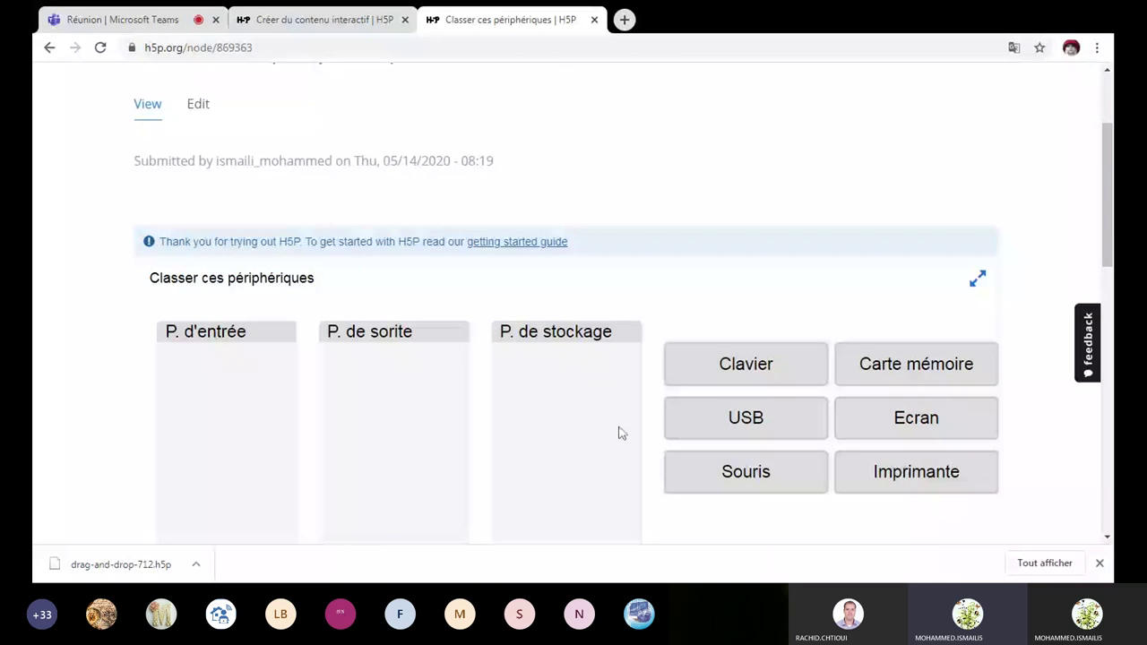
Sort Clavier into P. d'entrée, Souris and Imprimante into P. de sorite, and USB, Ecran and Carte mémoire into P. de stockage.
{"action": "left_click", "coordinate": [788, 409]}
{"action": "left_click", "coordinate": [539, 391]}
{"action": "left_click_drag", "start_coordinate": [709, 382], "coordinate": [596, 433]}
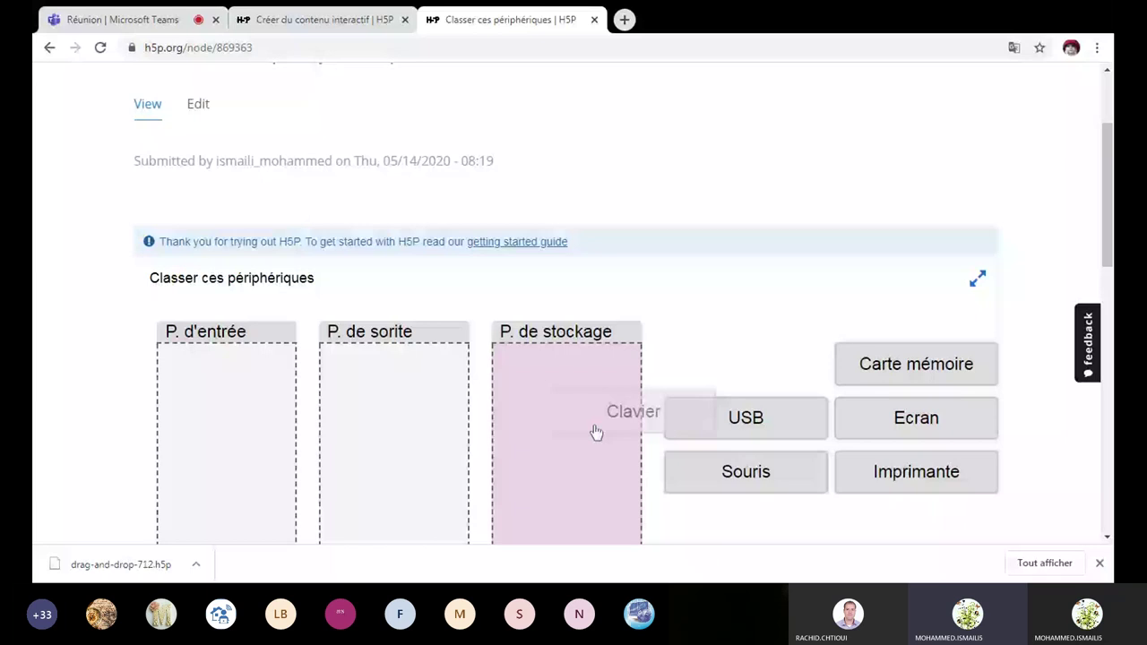
{"action": "left_click_drag", "start_coordinate": [596, 433], "coordinate": [224, 421]}
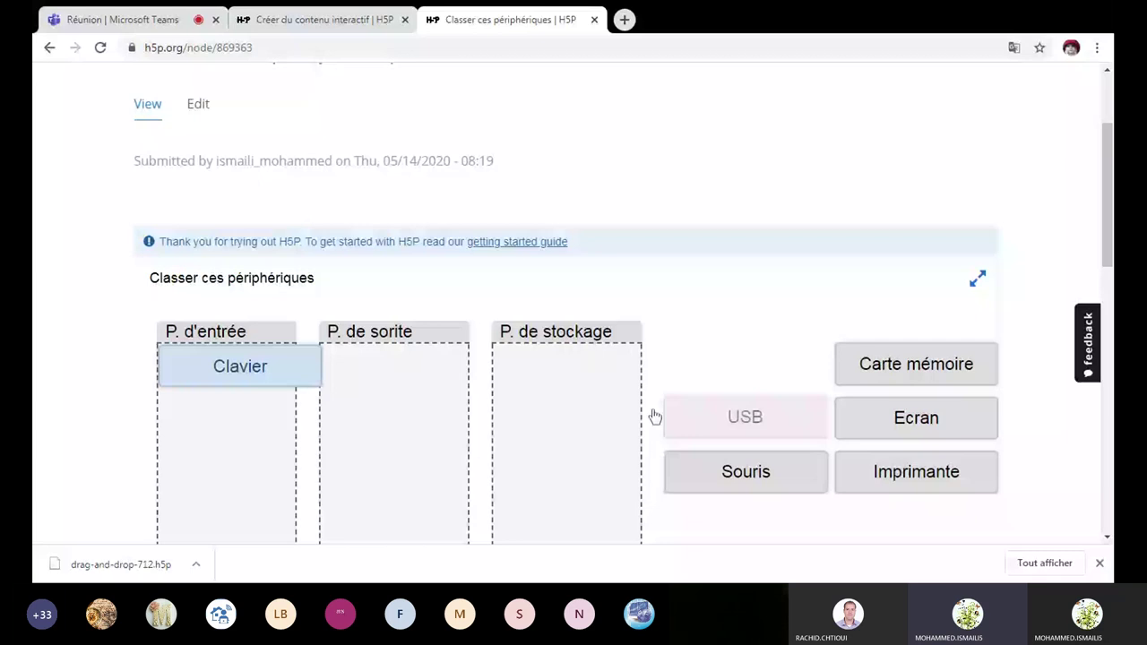
{"action": "left_click_drag", "start_coordinate": [655, 417], "coordinate": [574, 385]}
{"action": "left_click_drag", "start_coordinate": [916, 417], "coordinate": [628, 469]}
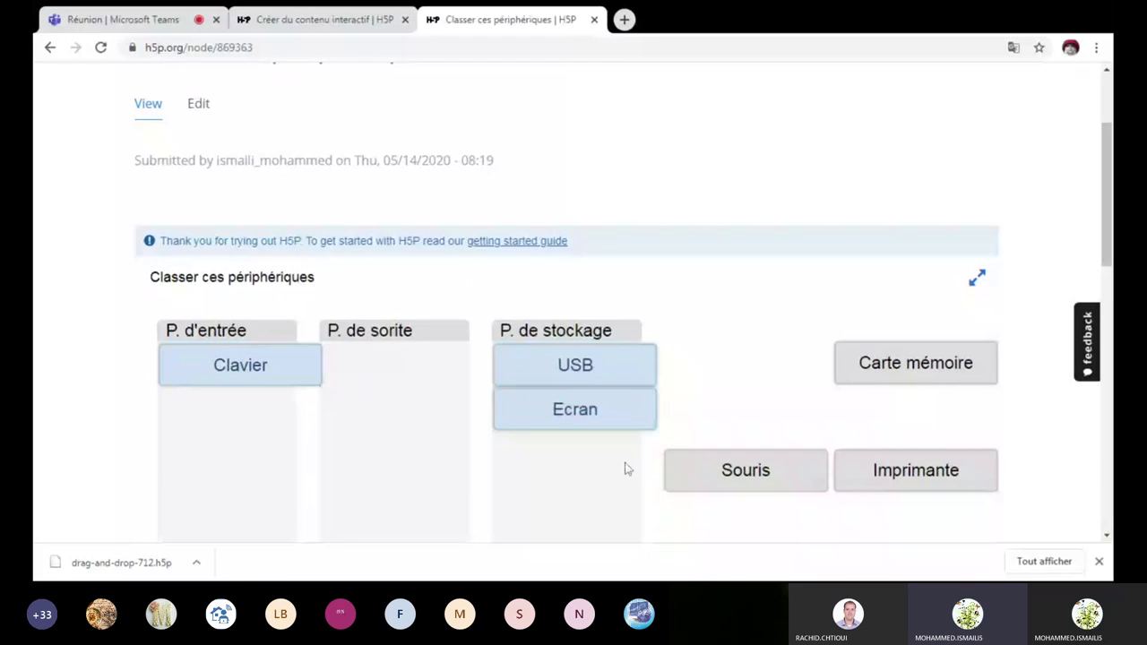
{"action": "left_click_drag", "start_coordinate": [681, 470], "coordinate": [435, 407]}
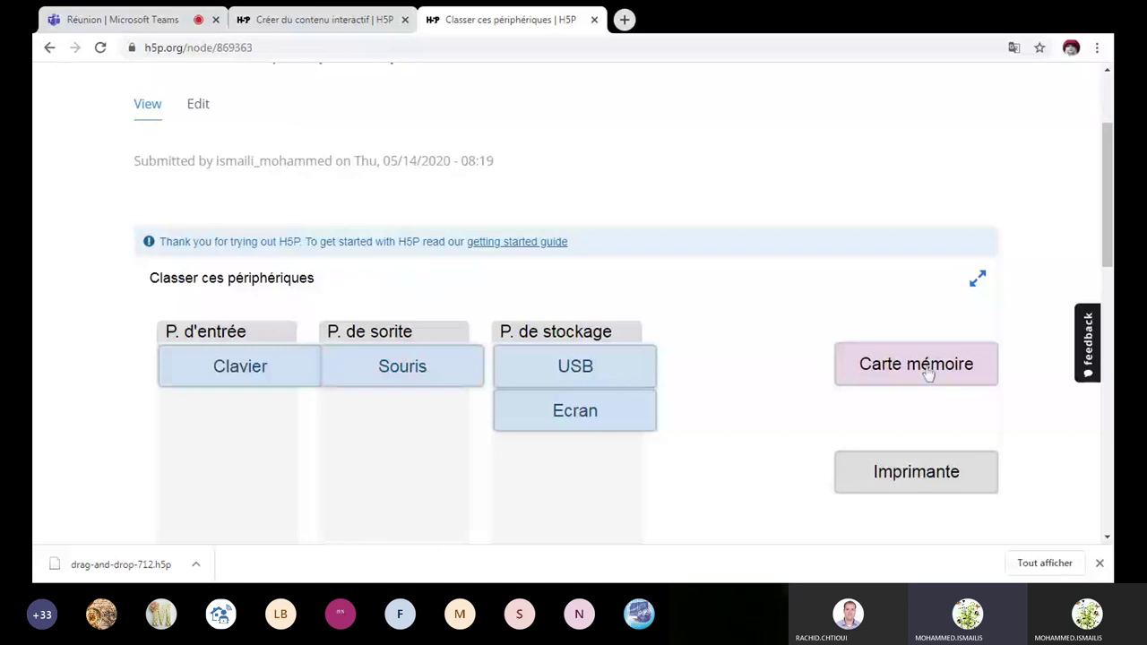
{"action": "left_click_drag", "start_coordinate": [929, 373], "coordinate": [575, 456]}
{"action": "left_click_drag", "start_coordinate": [916, 472], "coordinate": [403, 410]}
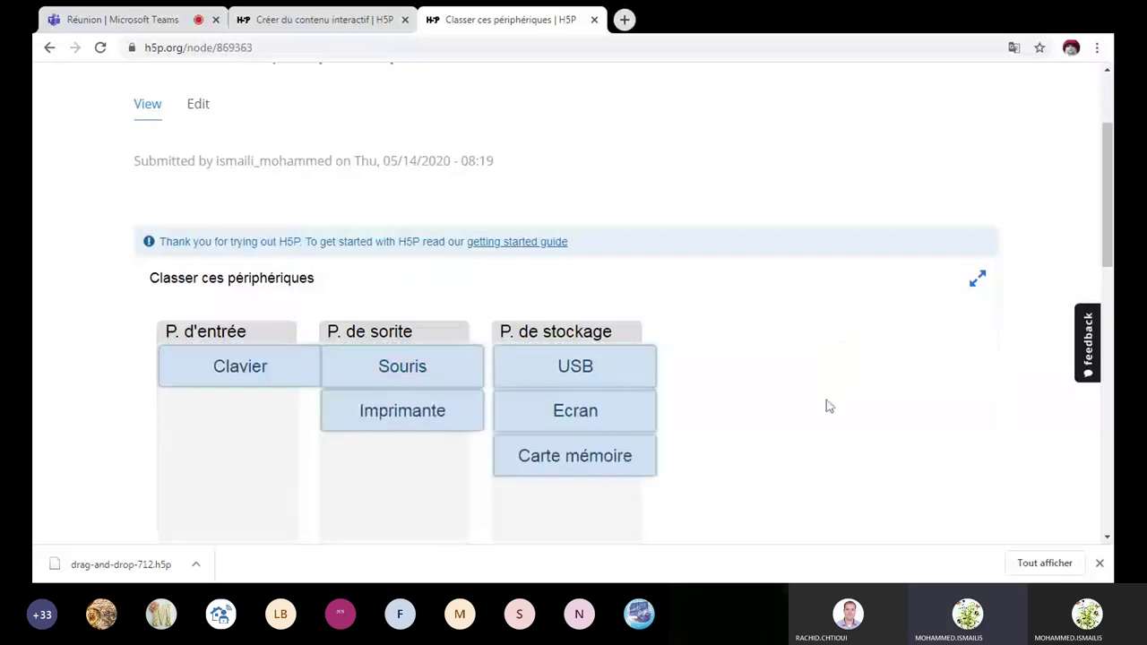
Check the sorted peripherals, review their marking and return to the Drag and Drop content being created.
{"action": "scroll", "coordinate": [829, 406], "scroll_direction": "down", "scroll_amount": 2}
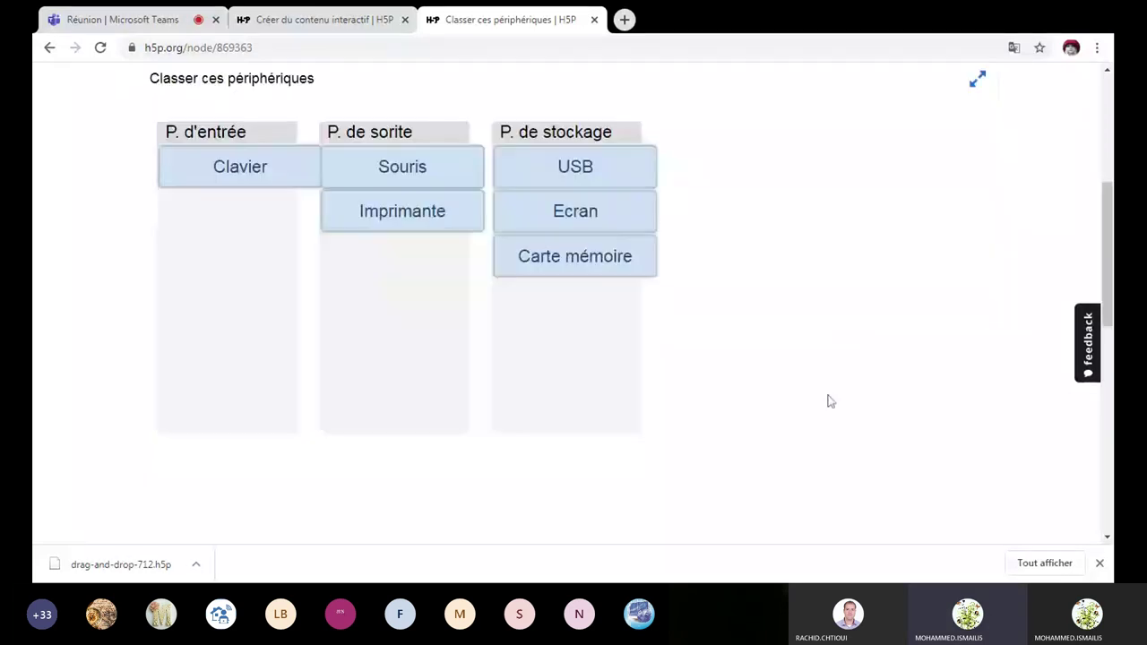
{"action": "scroll", "coordinate": [829, 401], "scroll_direction": "down", "scroll_amount": 2}
{"action": "left_click", "coordinate": [200, 508]}
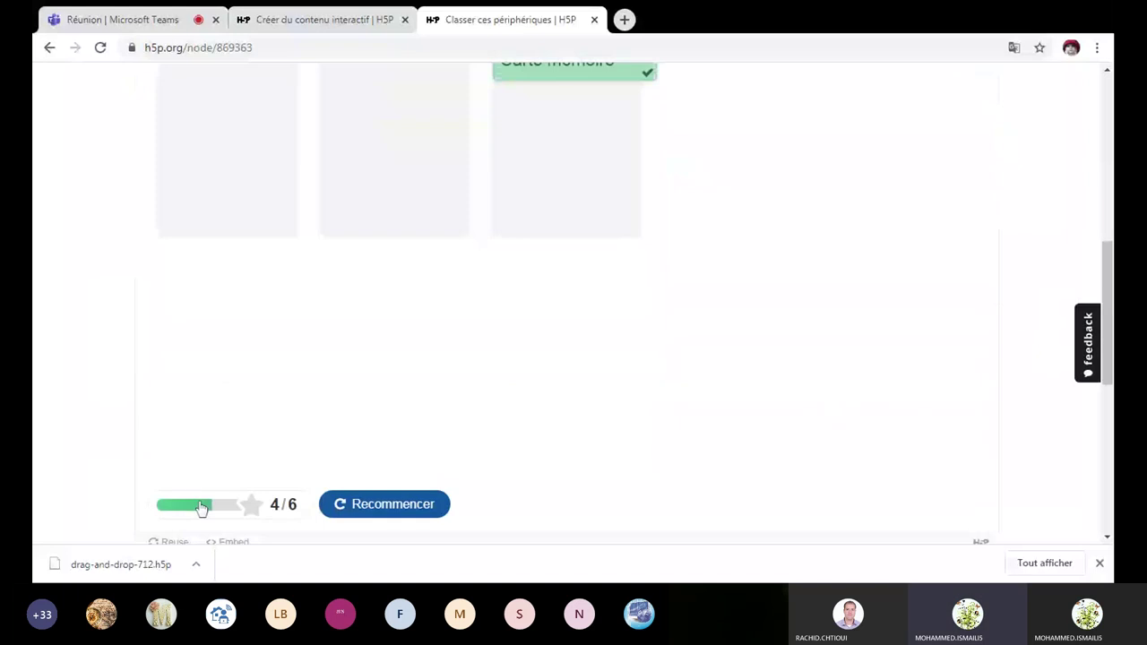
{"action": "left_click", "coordinate": [348, 497]}
{"action": "scroll", "coordinate": [347, 493], "scroll_direction": "up", "scroll_amount": 1}
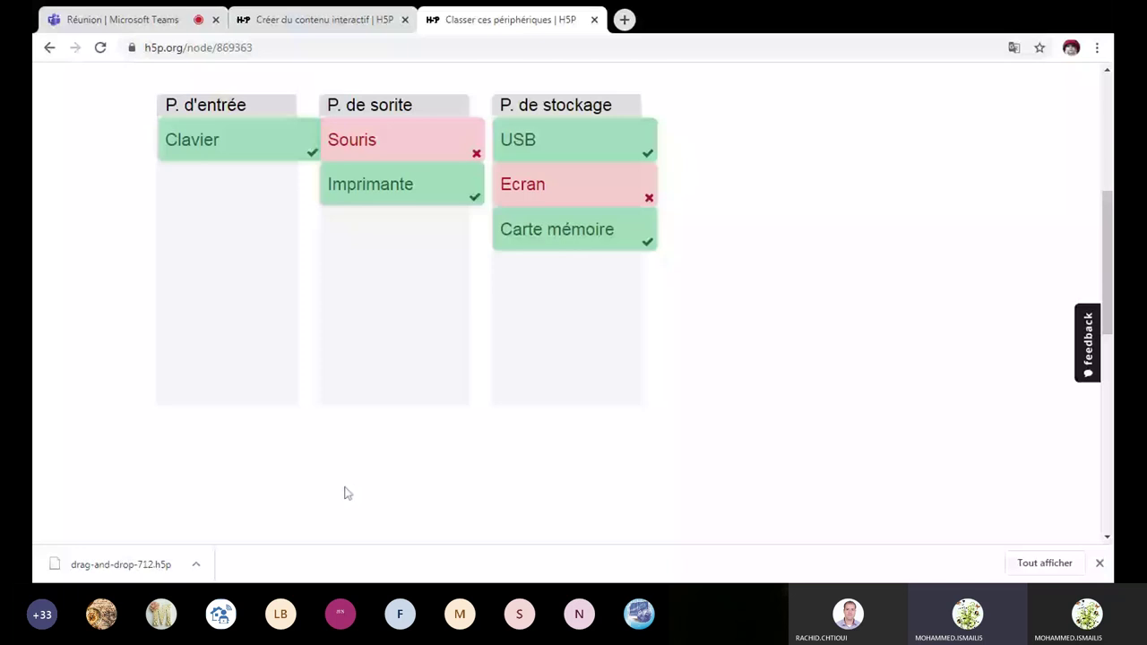
{"action": "scroll", "coordinate": [347, 493], "scroll_direction": "up", "scroll_amount": 1}
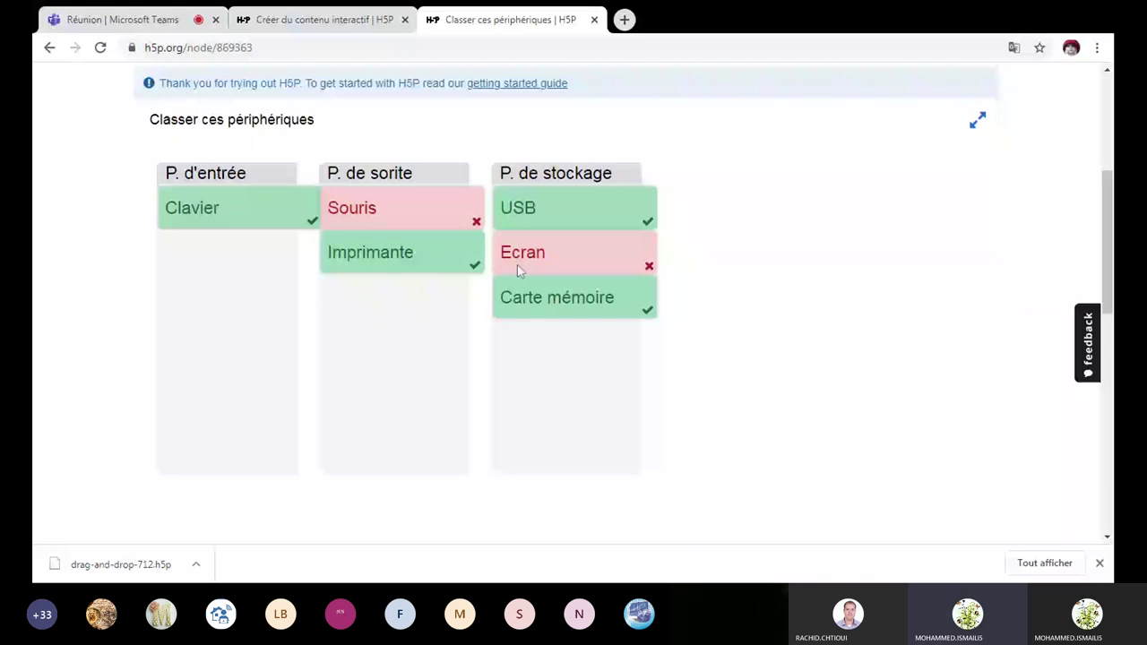
{"action": "scroll", "coordinate": [686, 321], "scroll_direction": "up", "scroll_amount": 1}
{"action": "scroll", "coordinate": [686, 321], "scroll_direction": "up", "scroll_amount": 1}
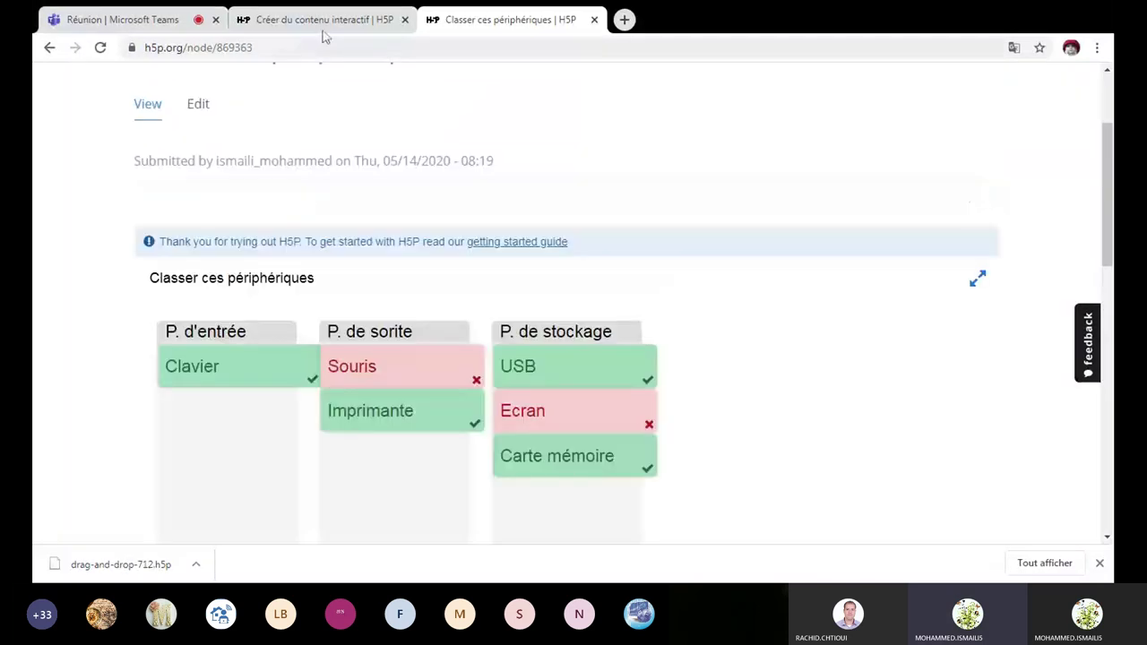
{"action": "left_click", "coordinate": [323, 19]}
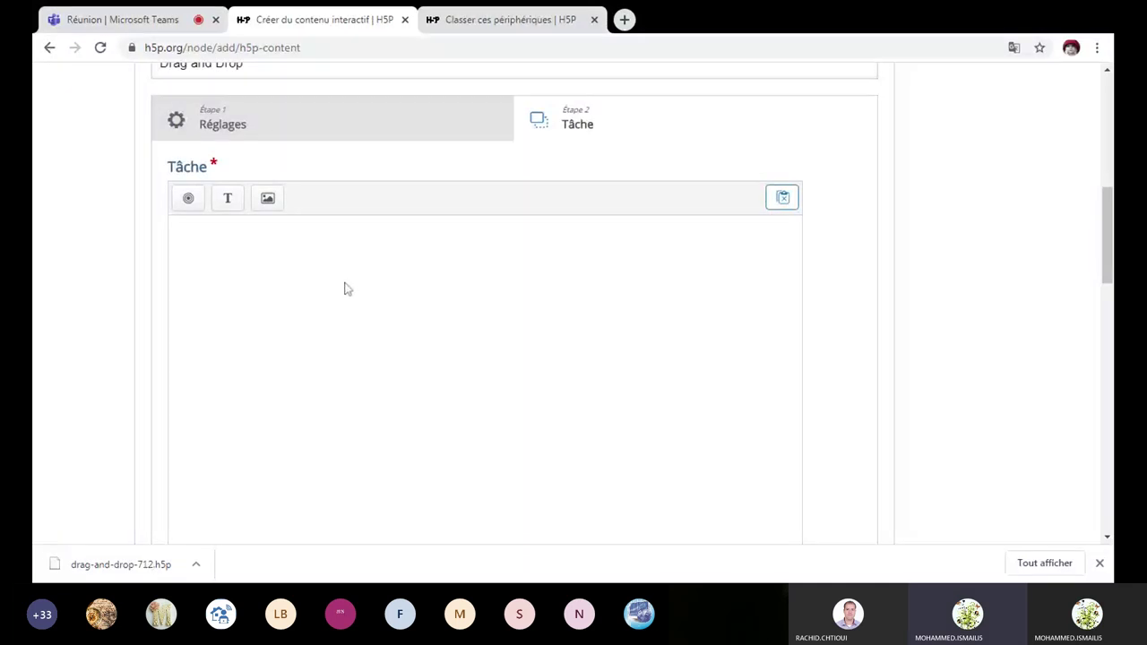
Highlight the instruction of the finished "Classer ces périphériques" activity and return to the Drag and Drop content being created.
{"action": "key", "text": "ctrl+Tab"}
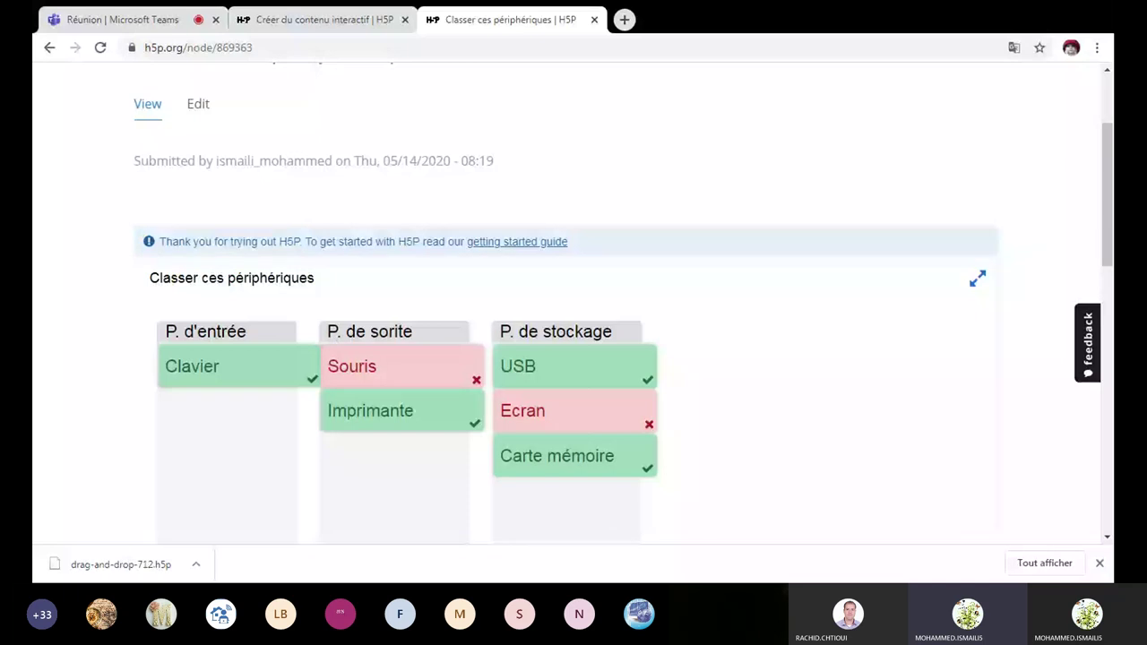
{"action": "triple_click", "coordinate": [299, 281]}
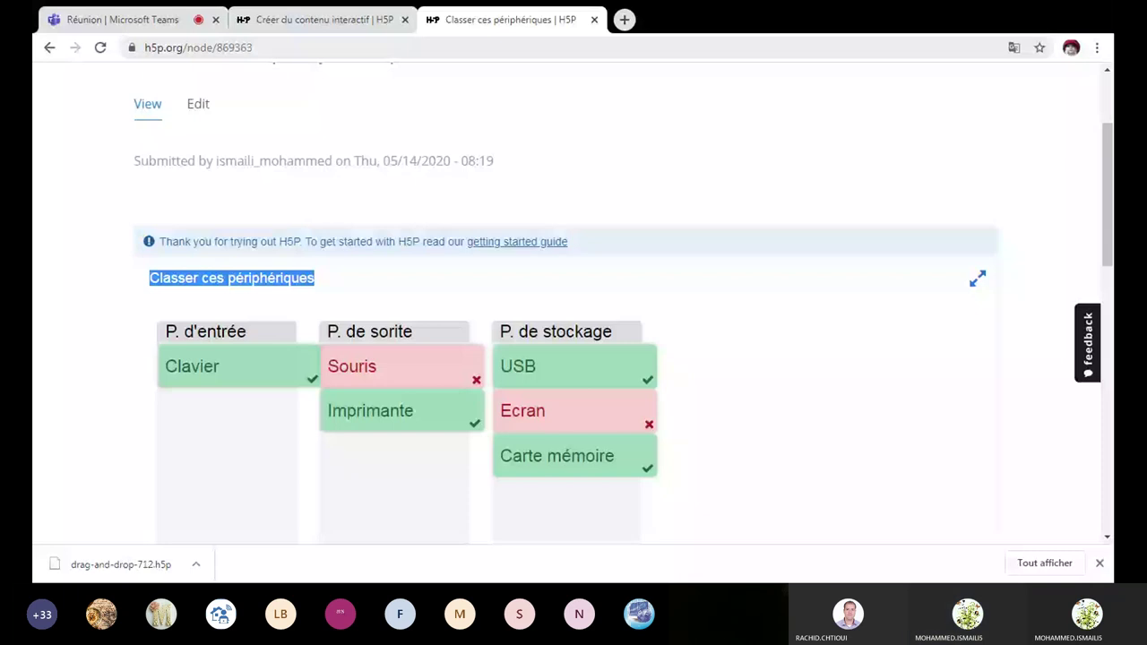
{"action": "key", "text": "ctrl+shift+Tab"}
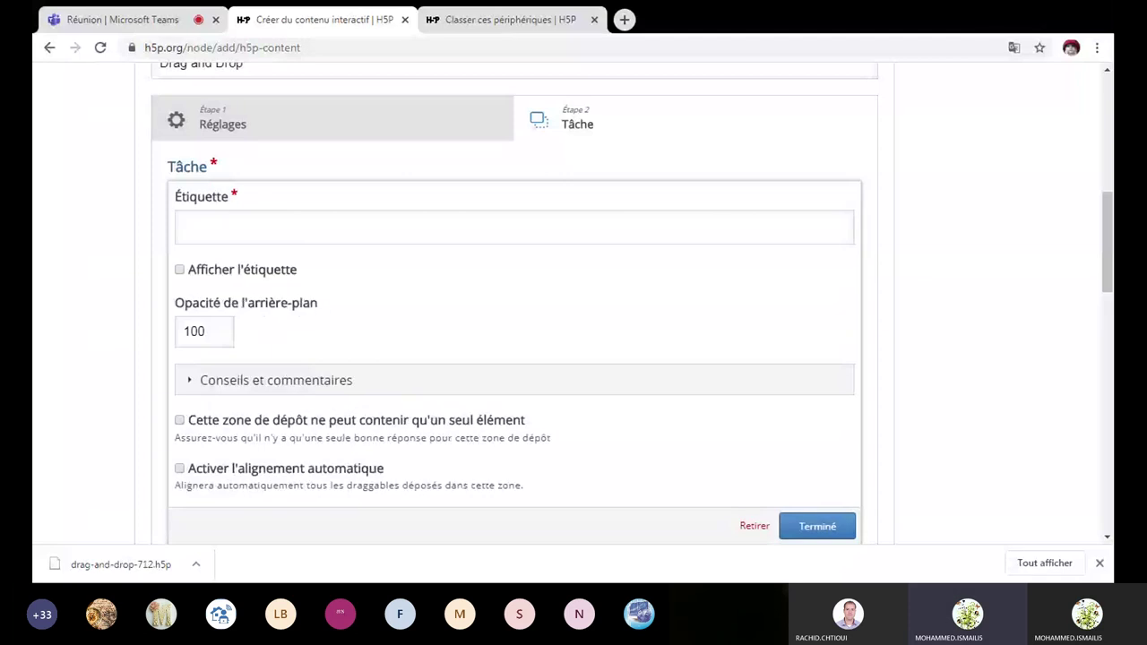
Label the new drop zone "P d entree", enable automatic alignment for it and save its settings.
{"action": "left_click", "coordinate": [270, 228]}
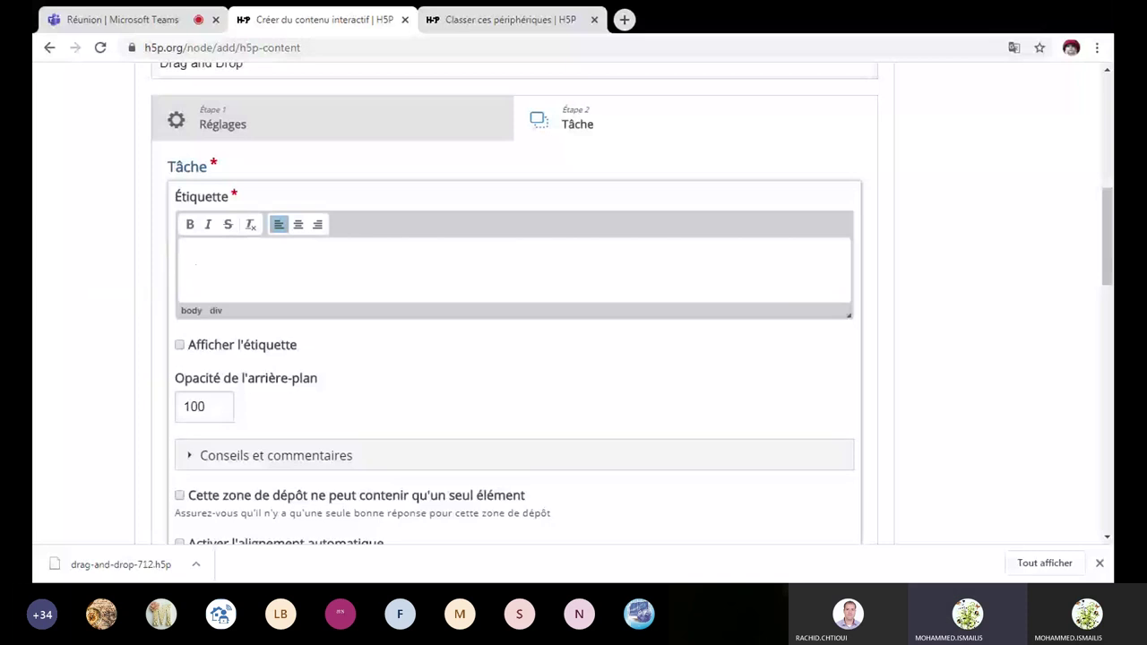
{"action": "type", "text": "P d entree"}
{"action": "scroll", "coordinate": [341, 331], "scroll_direction": "down", "scroll_amount": 2}
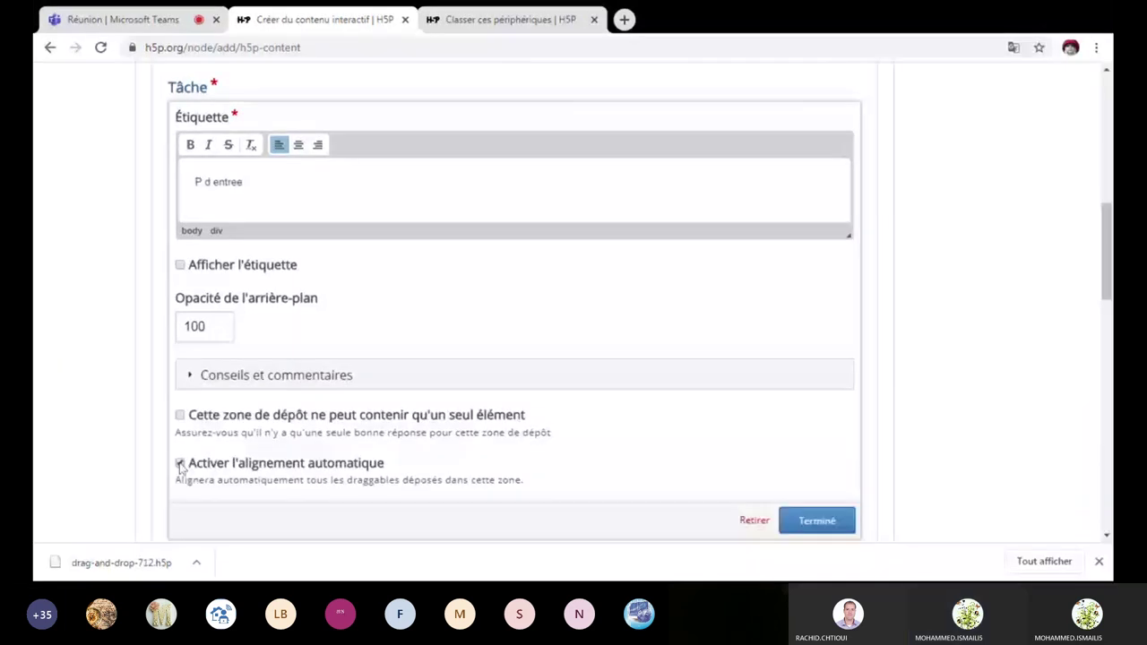
{"action": "left_click", "coordinate": [179, 463]}
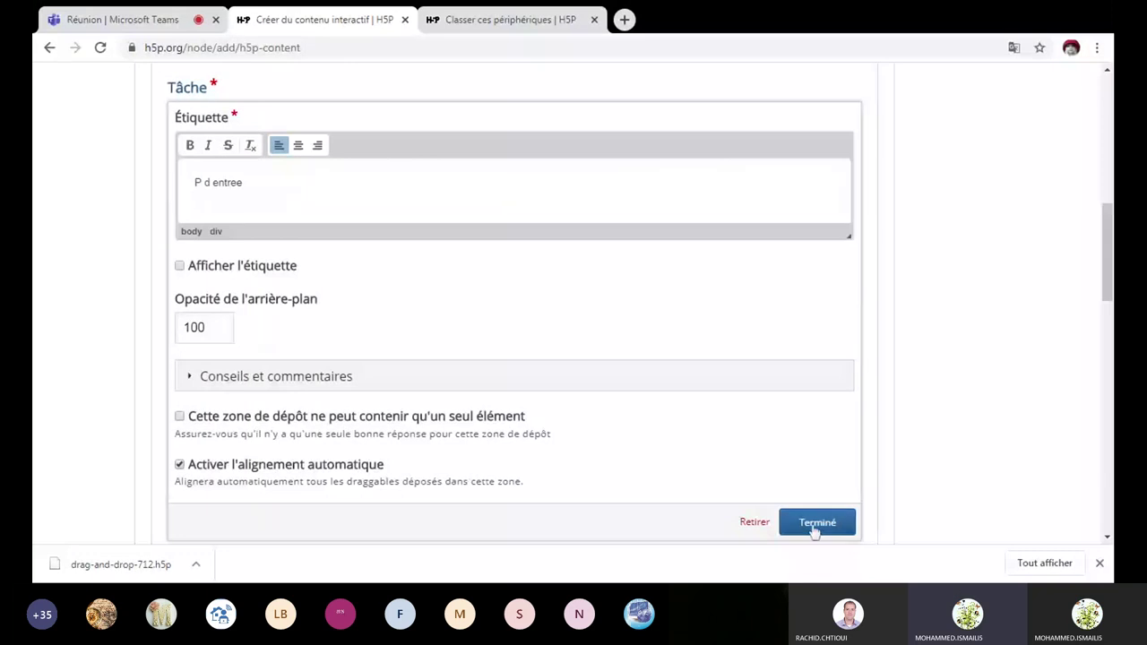
{"action": "scroll", "coordinate": [771, 486], "scroll_direction": "up", "scroll_amount": 2}
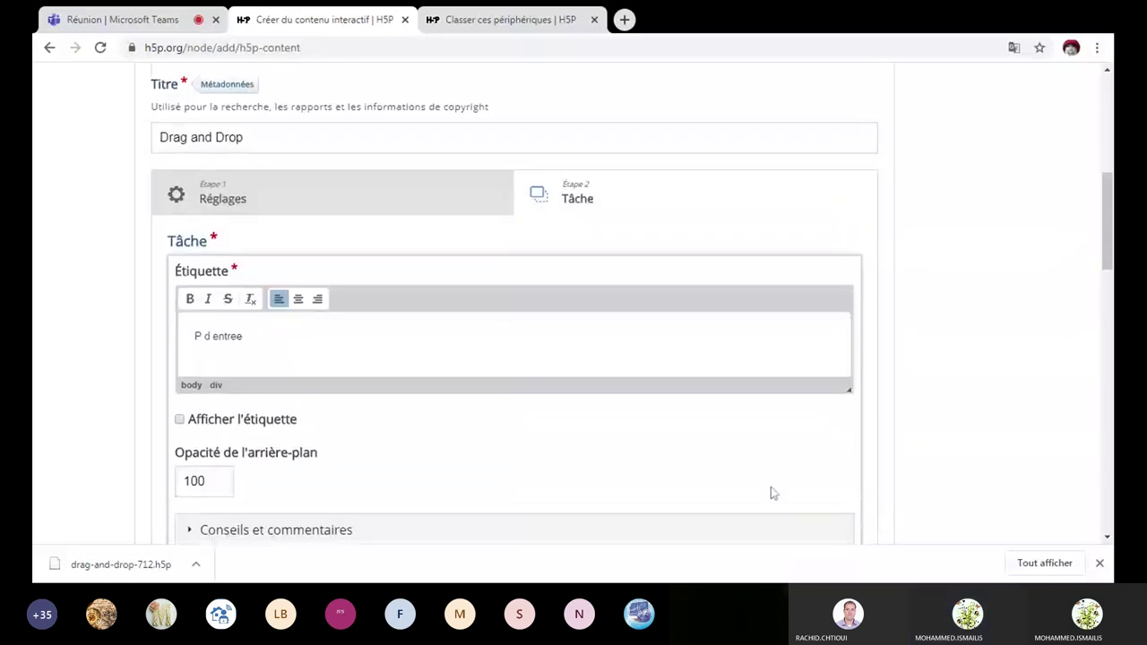
{"action": "scroll", "coordinate": [771, 493], "scroll_direction": "down", "scroll_amount": 3}
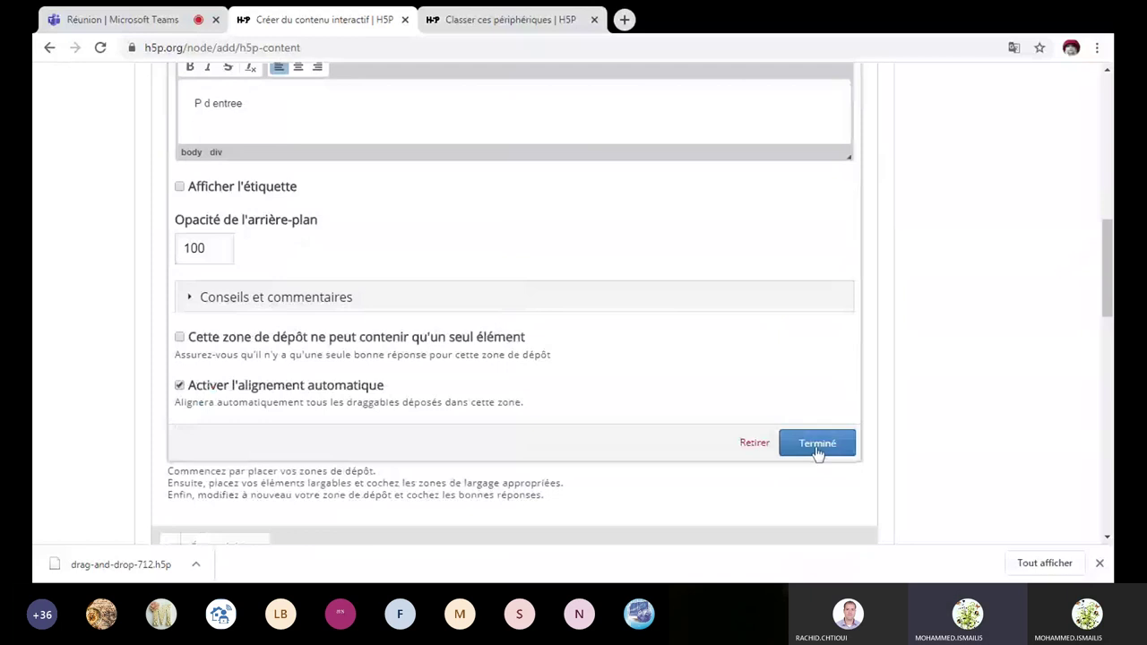
{"action": "left_click", "coordinate": [817, 448]}
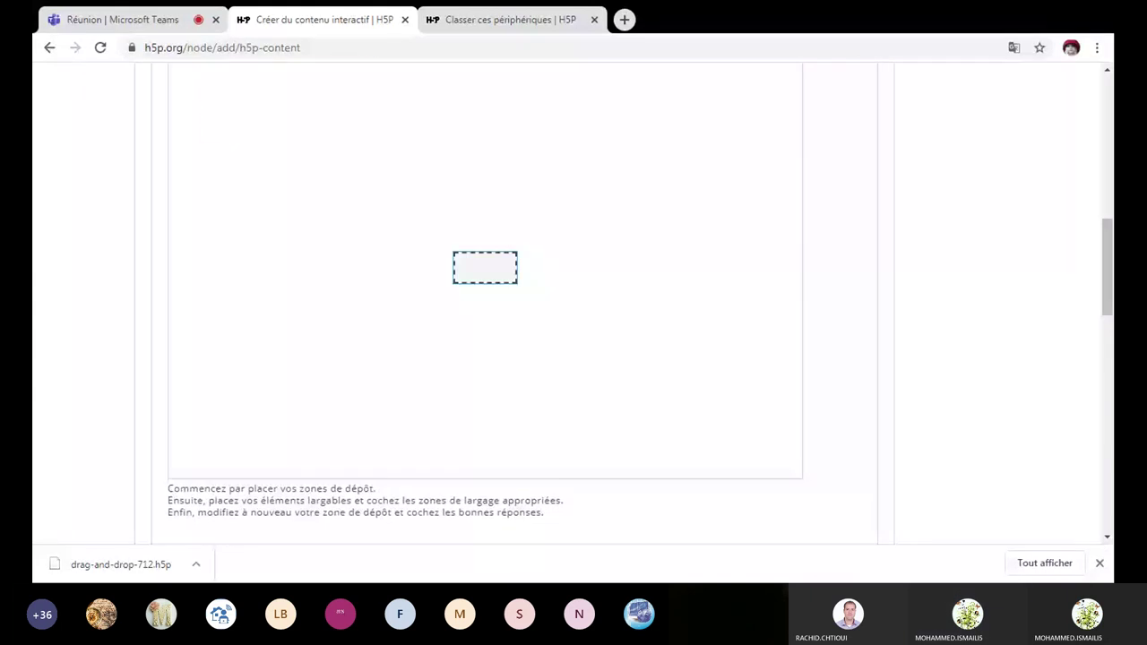
Enlarge the drop zone to about 160 × 280 and place it near the upper-left corner of the task area.
{"action": "left_click_drag", "start_coordinate": [485, 267], "coordinate": [334, 332]}
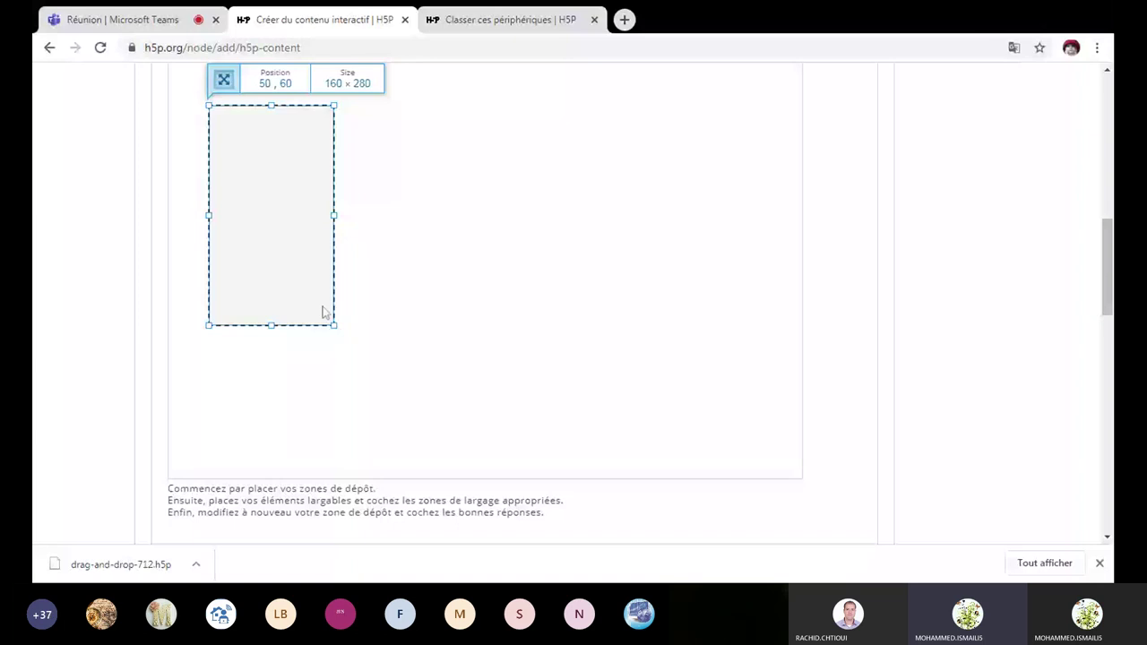
{"action": "left_click", "coordinate": [261, 166]}
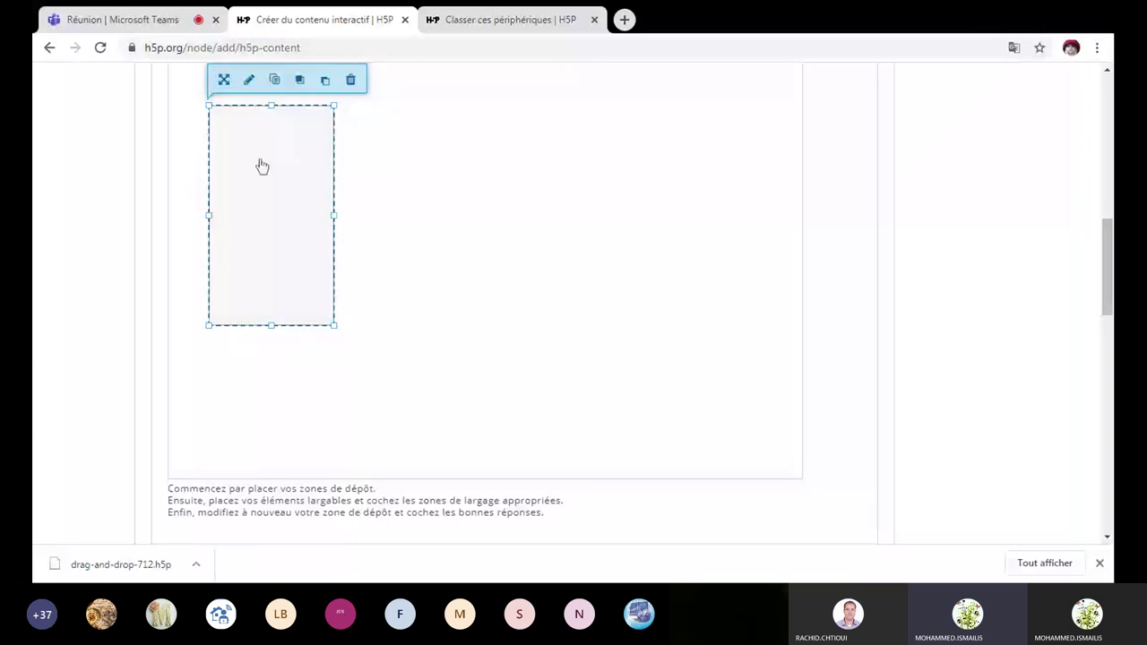
{"action": "scroll", "coordinate": [291, 306], "scroll_direction": "up", "scroll_amount": 1}
{"action": "left_click_drag", "start_coordinate": [262, 166], "coordinate": [284, 347]}
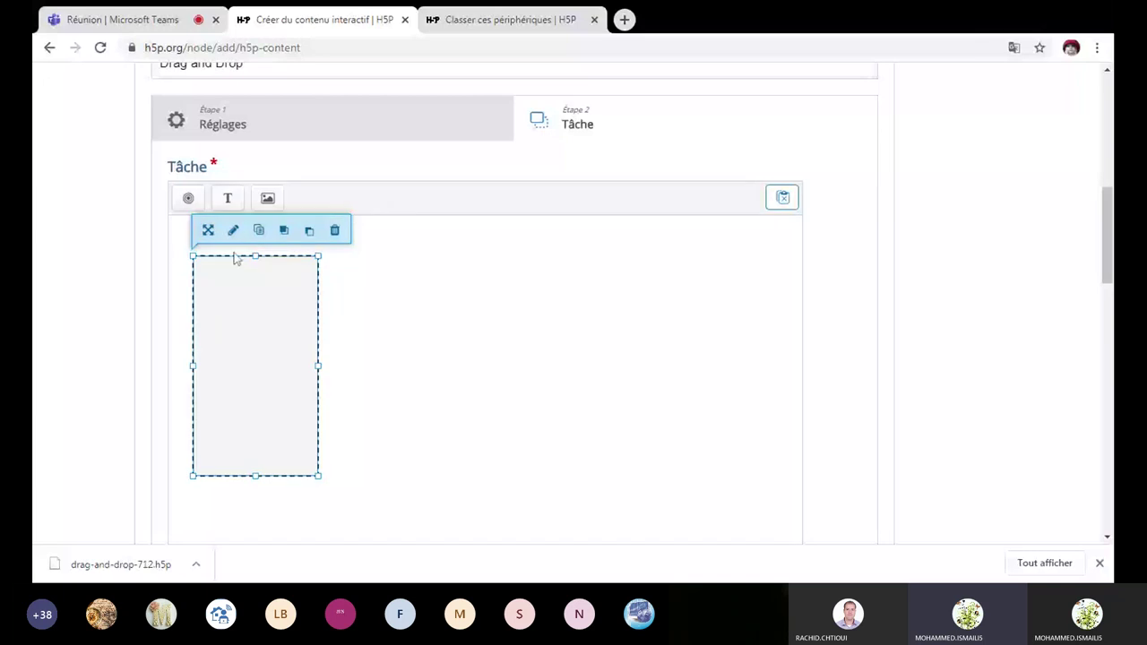
Turn on label display for the "P d entree" drop zone and save the change.
{"action": "left_click", "coordinate": [234, 233]}
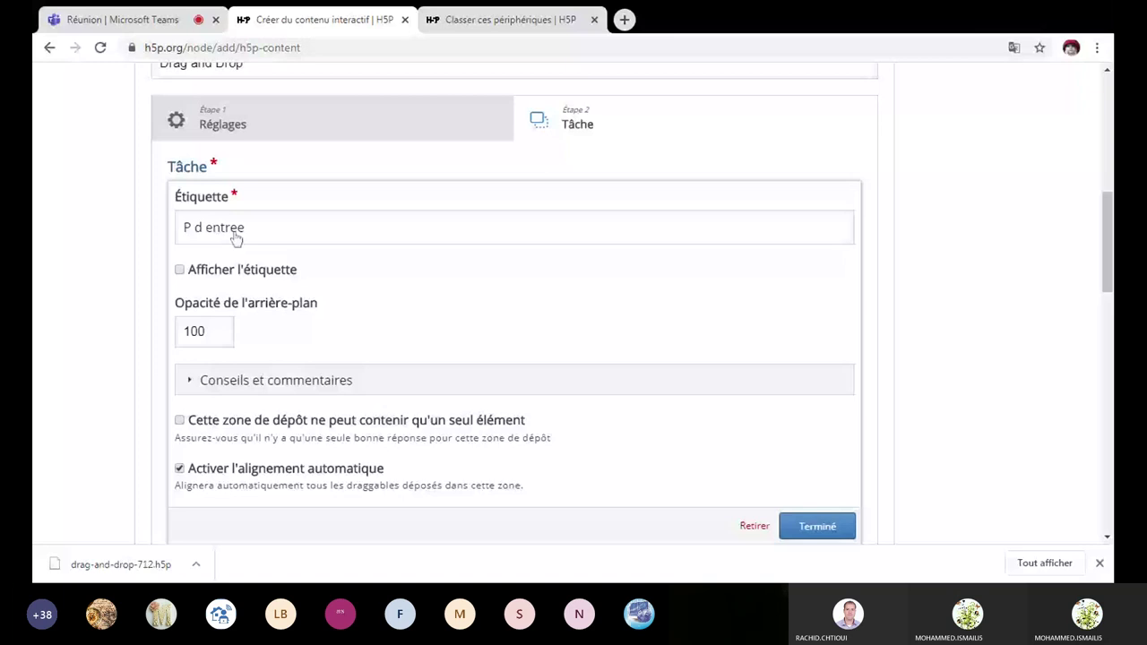
{"action": "left_click", "coordinate": [179, 270]}
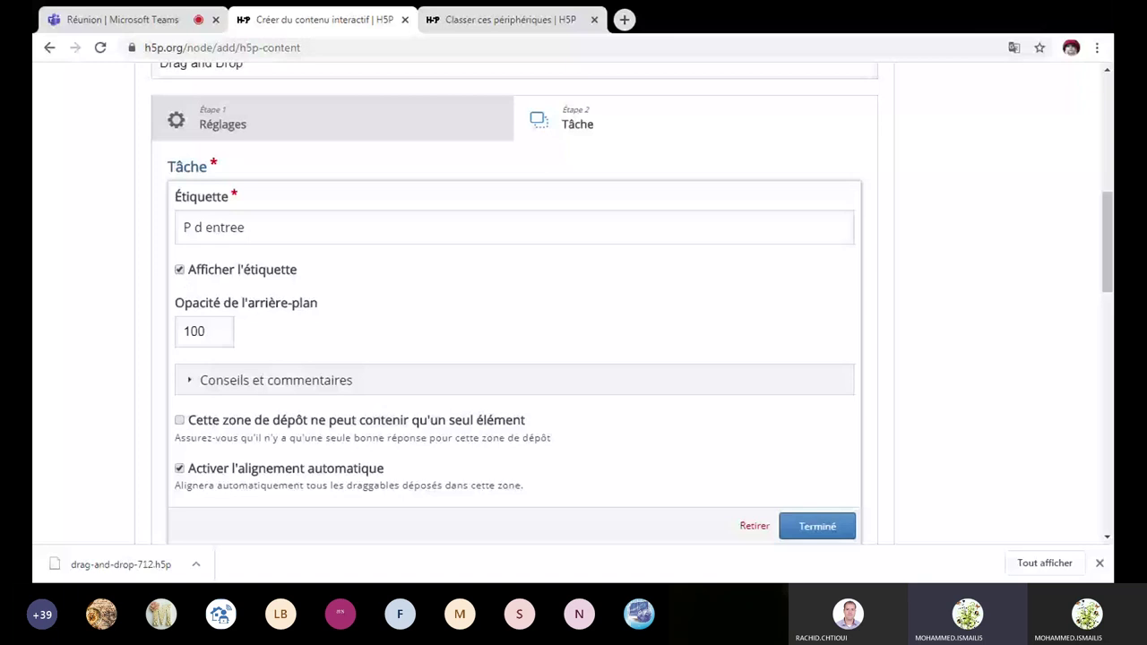
{"action": "key", "text": "Return"}
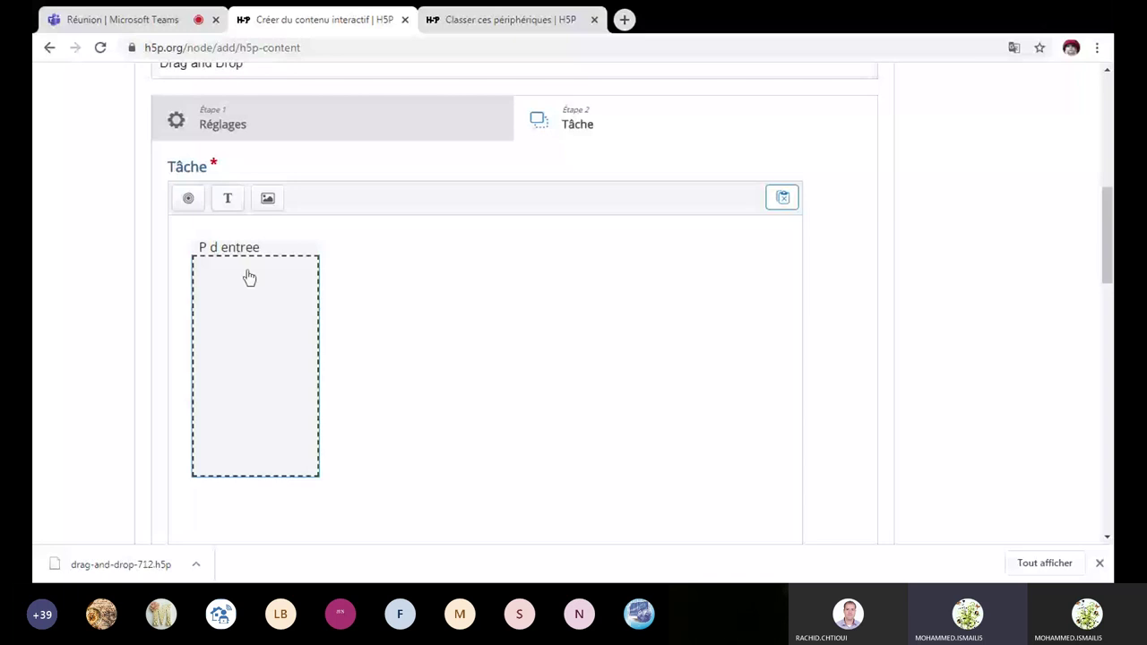
Make two copies of the "P d entree" drop zone and align them in a row beside the original.
{"action": "left_click", "coordinate": [249, 277]}
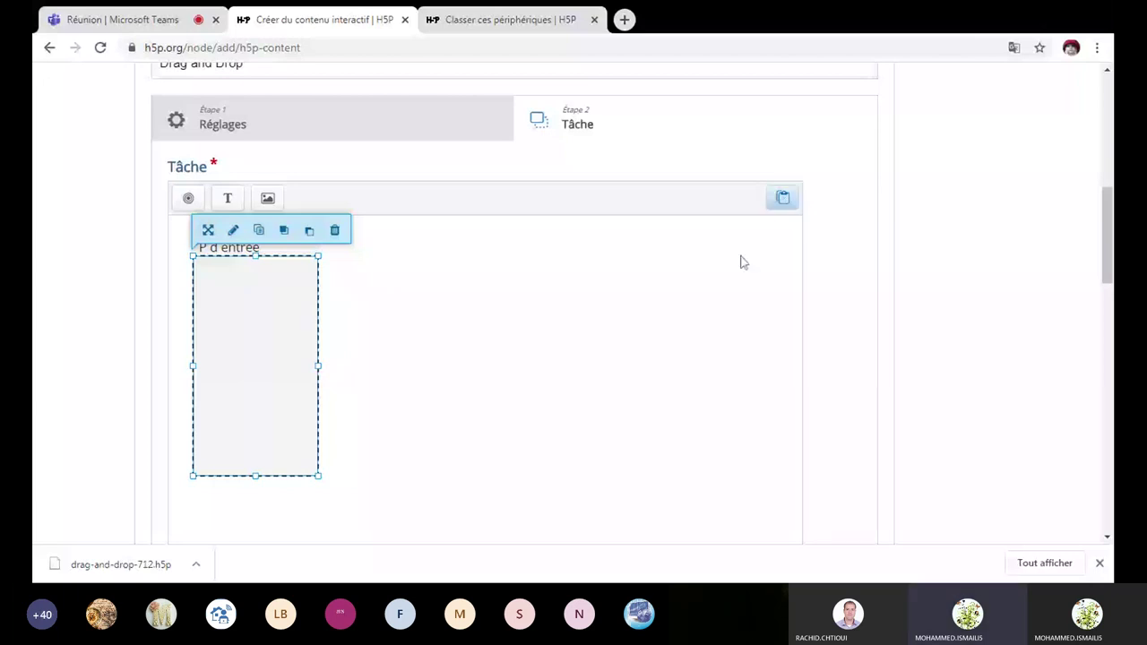
{"action": "key", "text": "ctrl+v"}
{"action": "key", "text": "ctrl+v"}
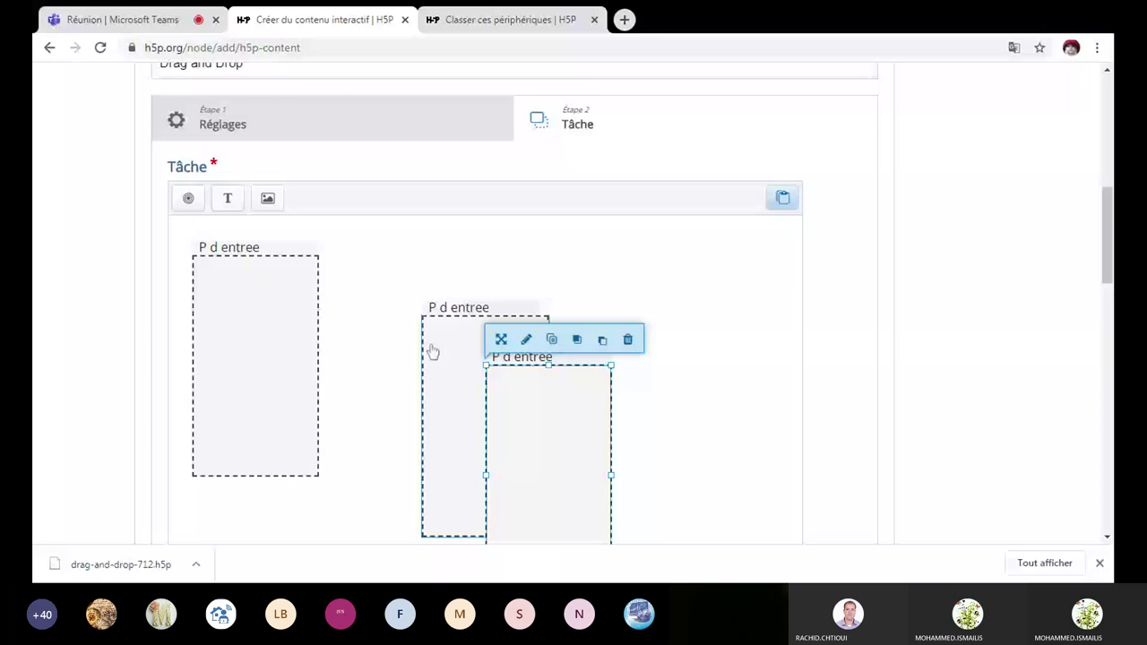
{"action": "left_click_drag", "start_coordinate": [433, 351], "coordinate": [375, 296]}
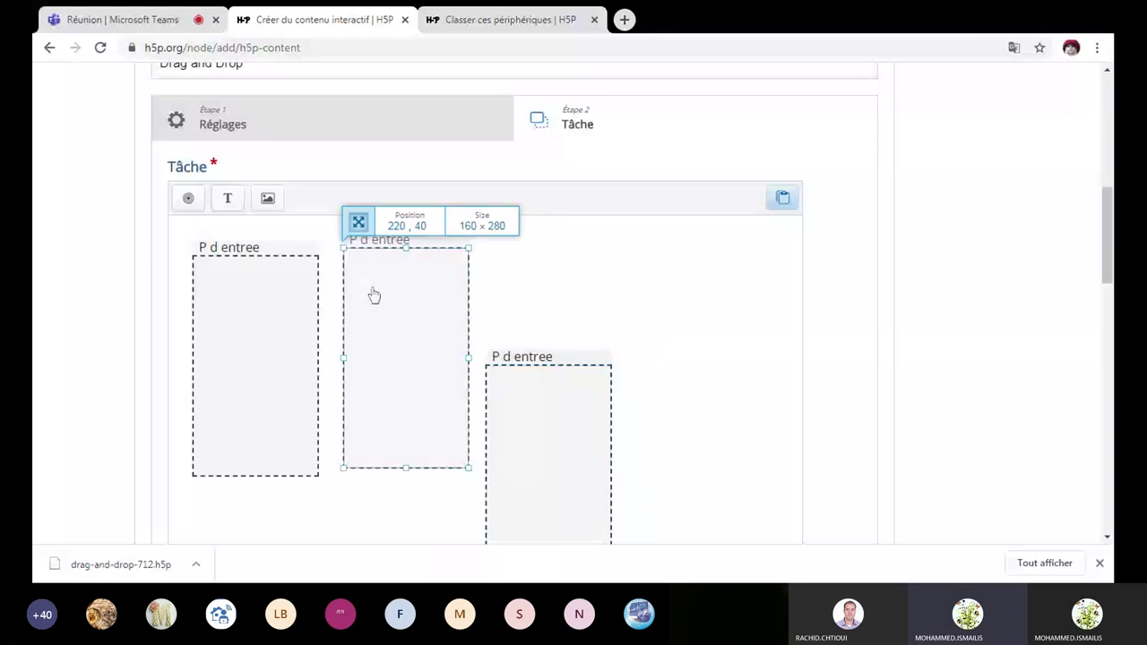
{"action": "key", "text": "Up"}
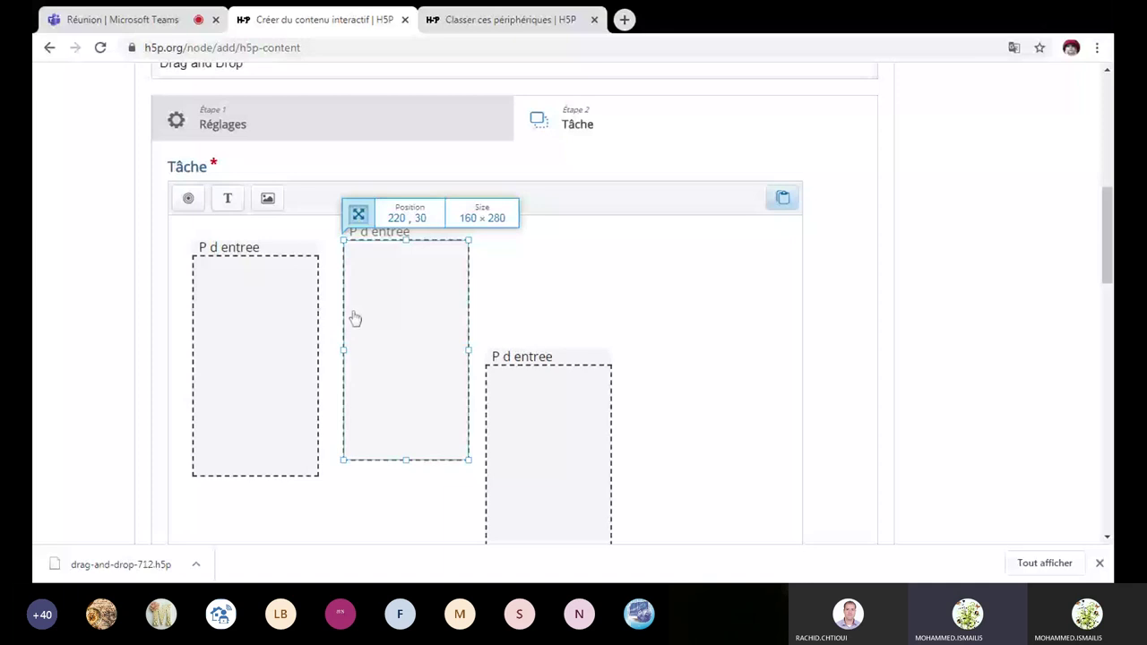
{"action": "left_click", "coordinate": [369, 312]}
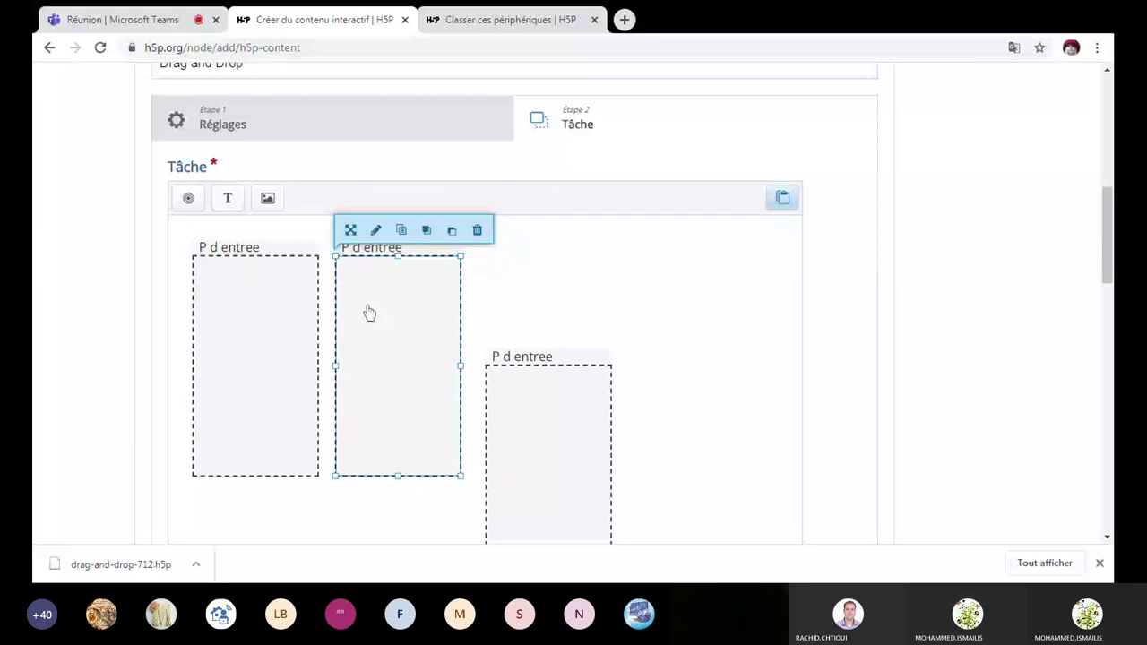
{"action": "left_click_drag", "start_coordinate": [579, 458], "coordinate": [566, 347]}
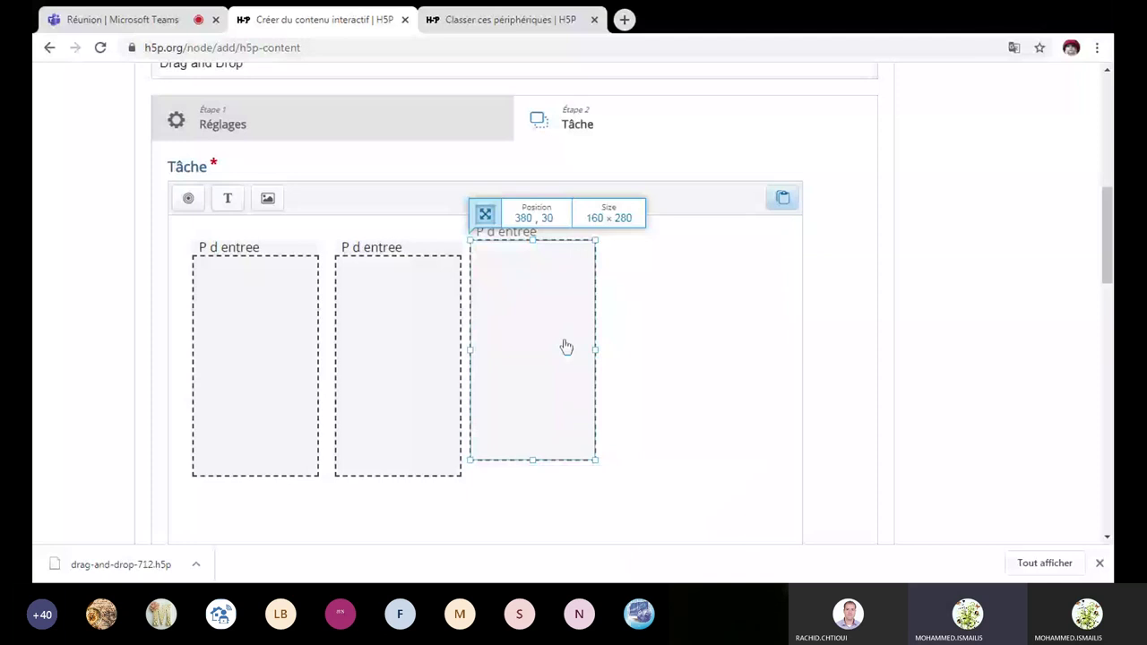
{"action": "left_click_drag", "start_coordinate": [567, 346], "coordinate": [563, 359]}
Change the label of the middle drop zone to "P de sortie" and save it.
{"action": "left_click", "coordinate": [402, 297]}
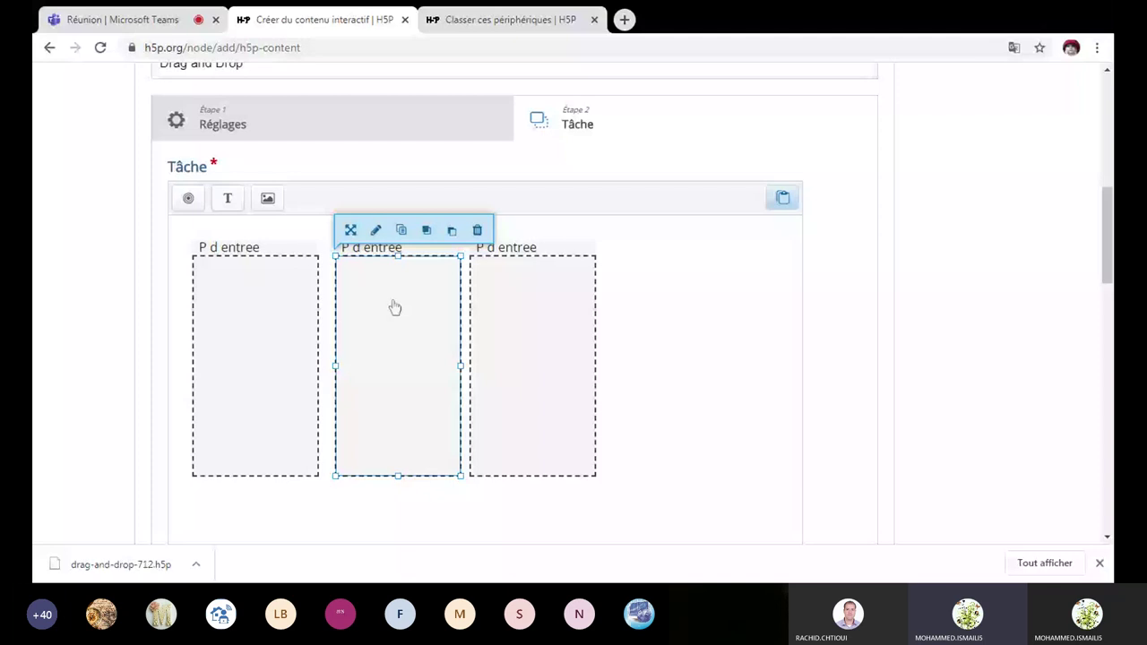
{"action": "double_click", "coordinate": [394, 308]}
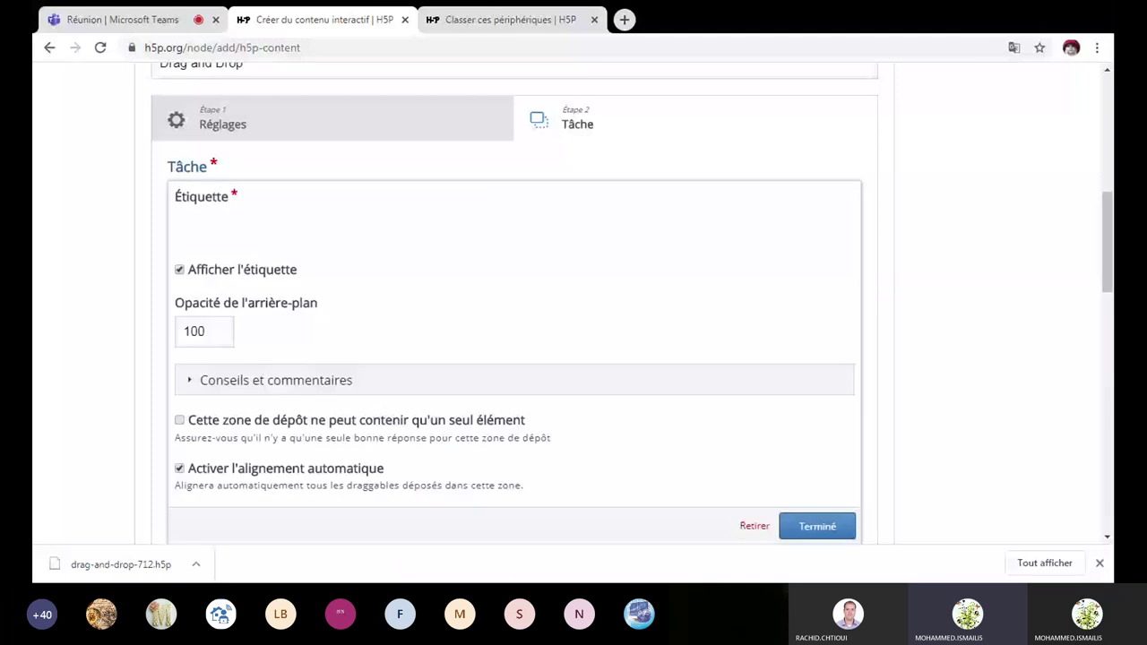
{"action": "left_click", "coordinate": [195, 262]}
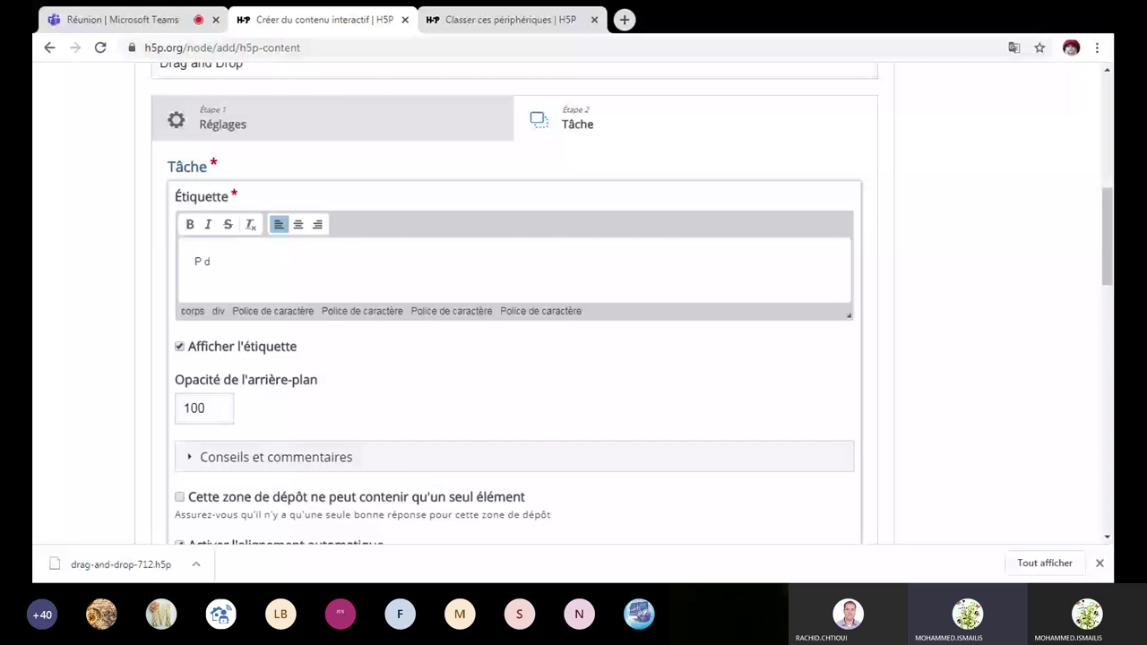
{"action": "type", "text": "e sor"}
{"action": "type", "text": "tie"}
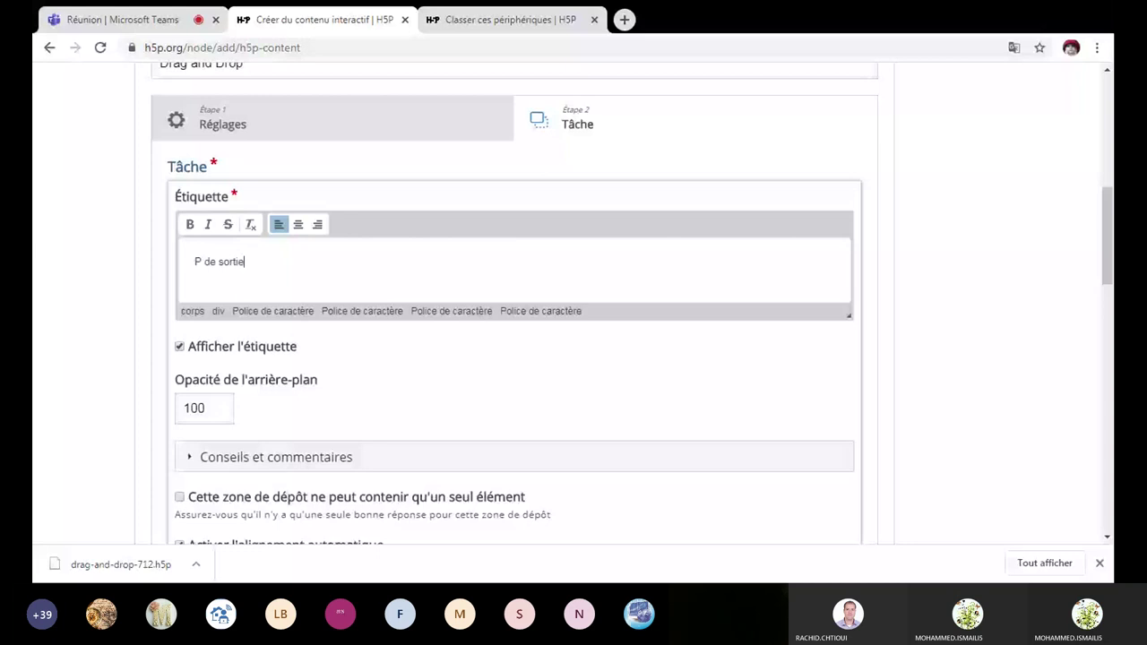
{"action": "left_click", "coordinate": [511, 227]}
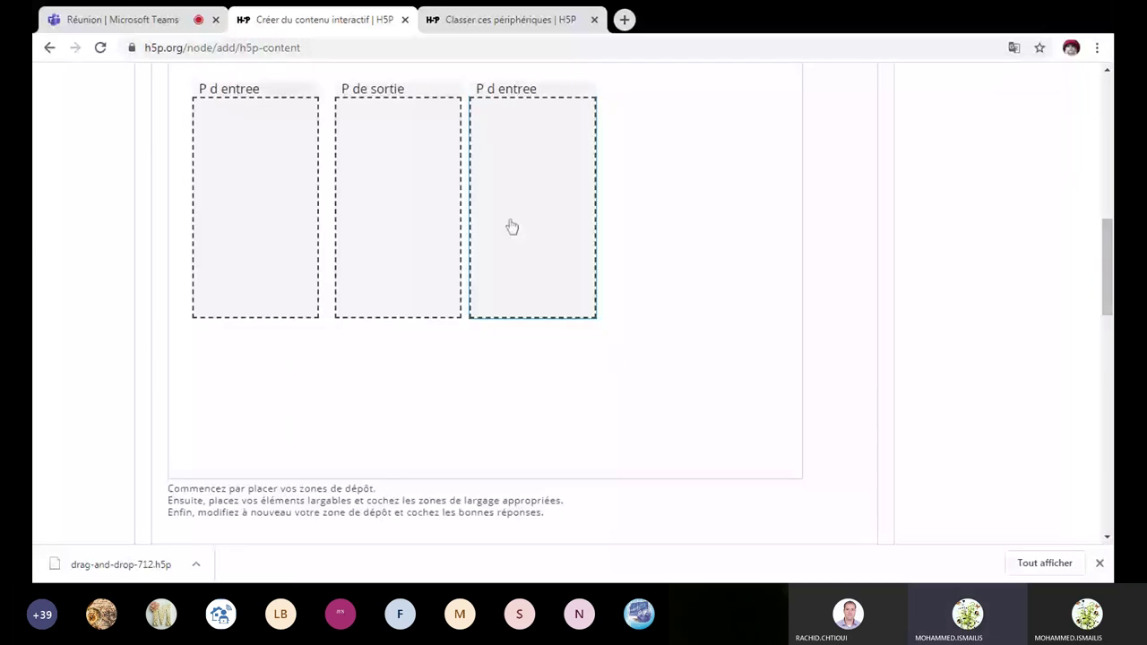
Change the label of the third drop zone to "P de stockage" and save it.
{"action": "left_click", "coordinate": [511, 220]}
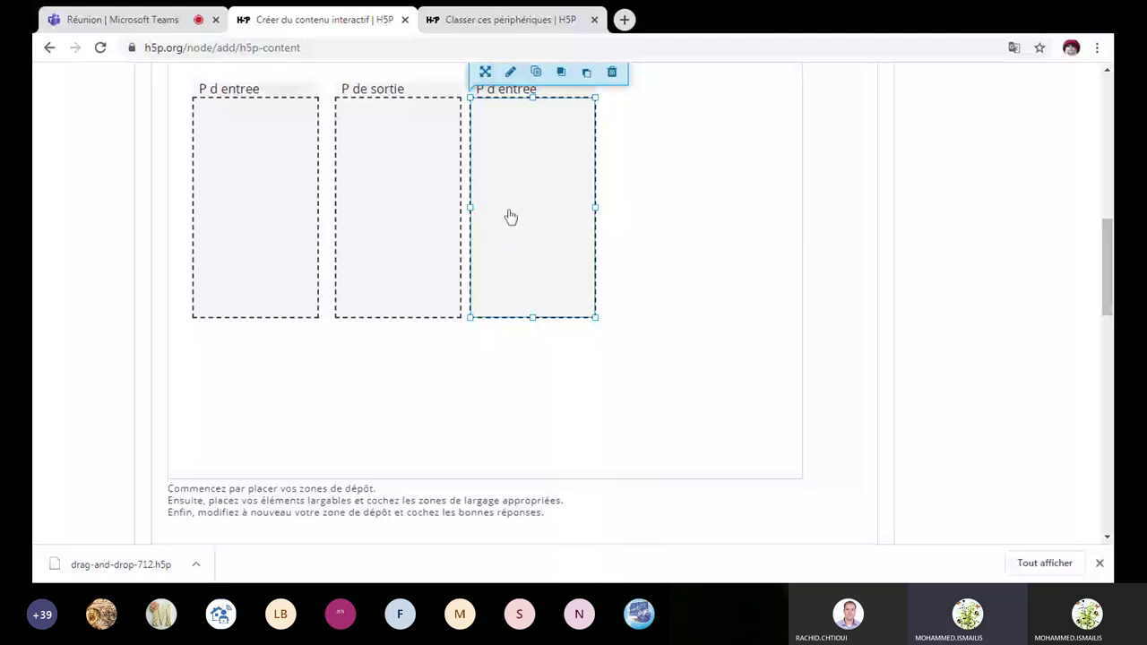
{"action": "double_click", "coordinate": [511, 217]}
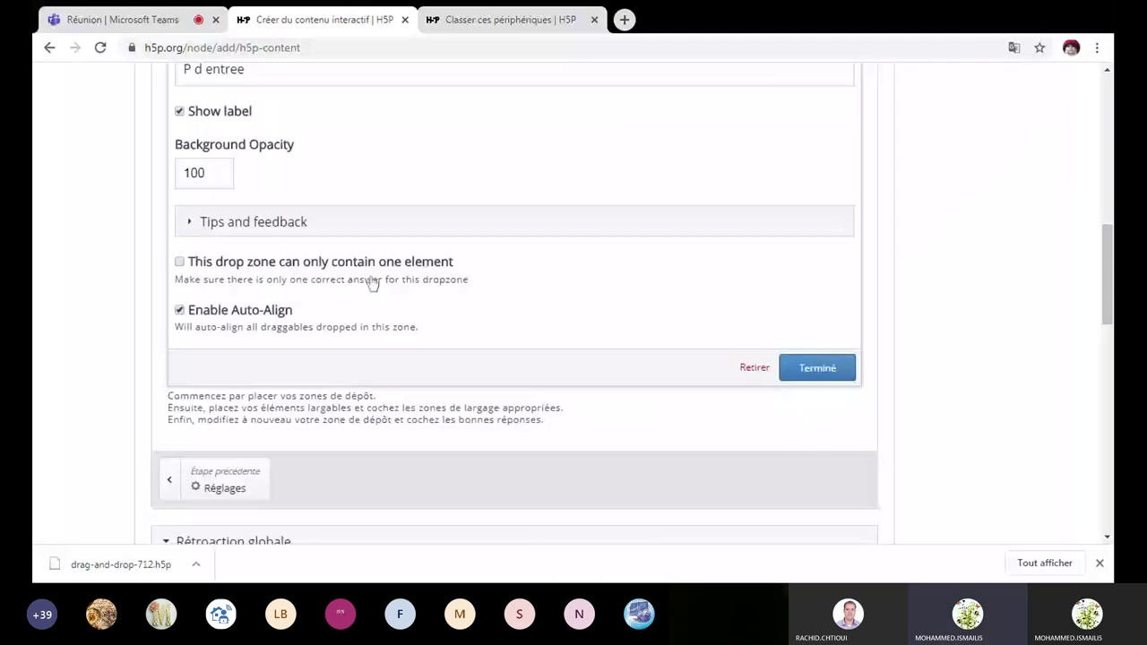
{"action": "key", "text": "BackSpace"}
{"action": "key", "text": "BackSpace"}
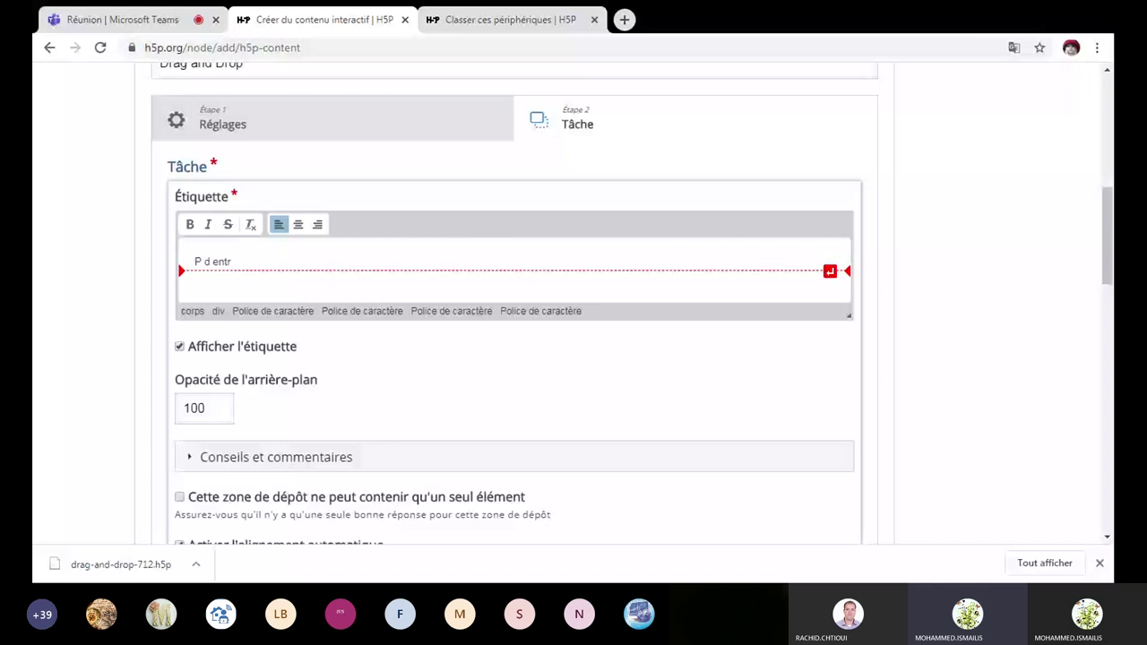
{"action": "key", "text": "BackSpace"}
{"action": "key", "text": "BackSpace"}
{"action": "key", "text": "BackSpace"}
{"action": "key", "text": "BackSpace"}
{"action": "type", "text": "e"}
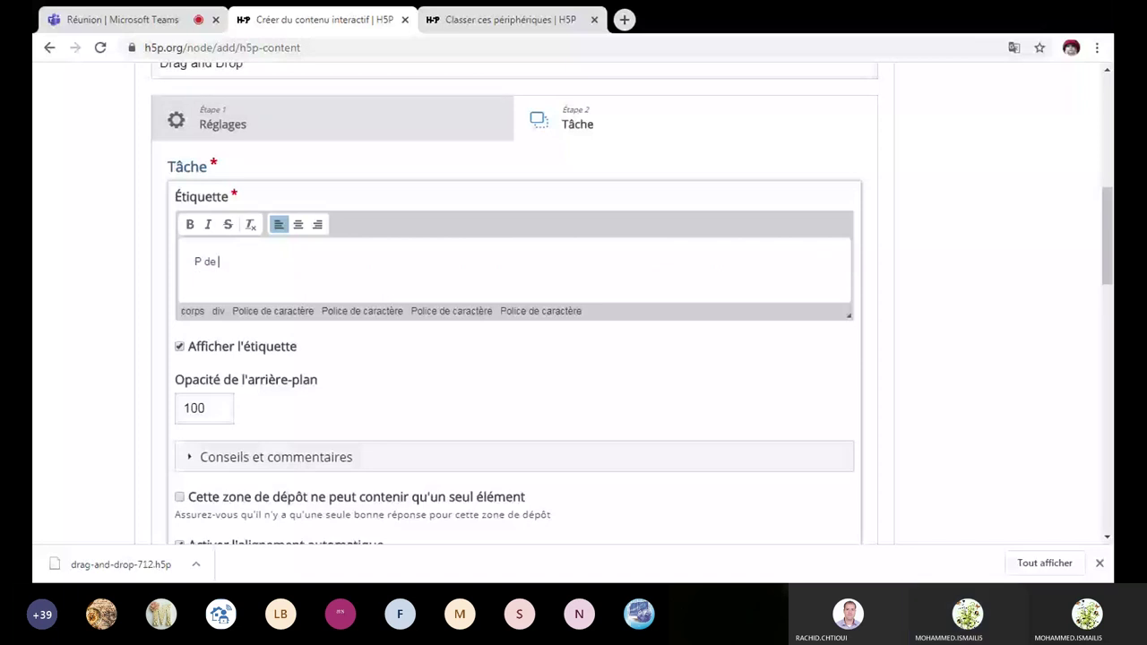
{"action": "type", "text": " stockag"}
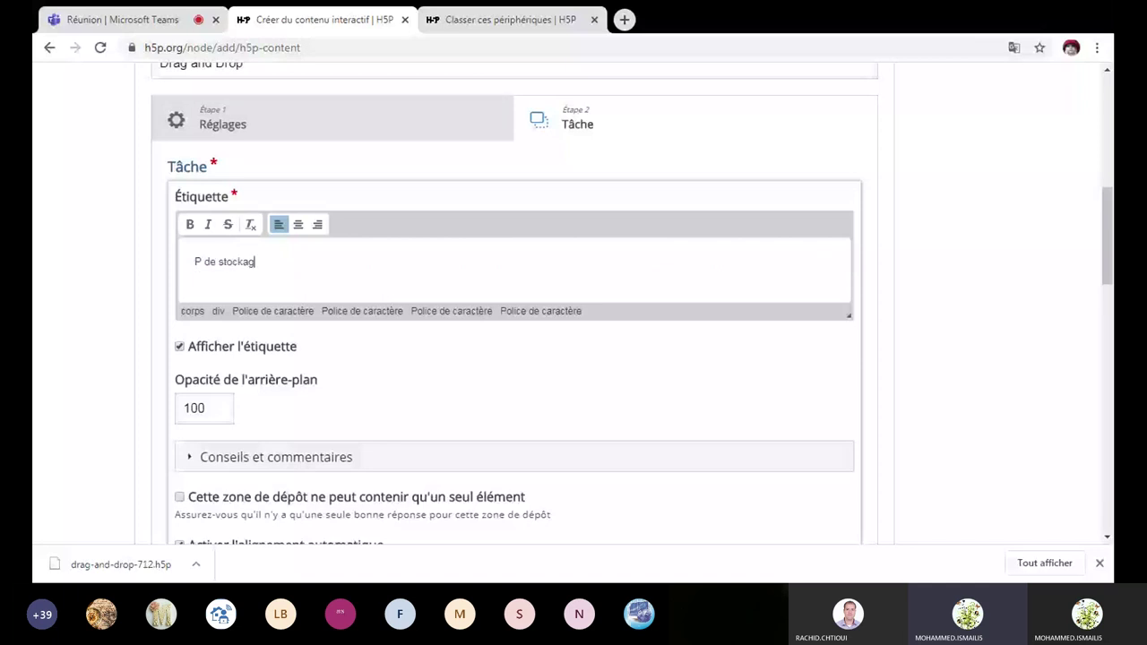
{"action": "type", "text": "e"}
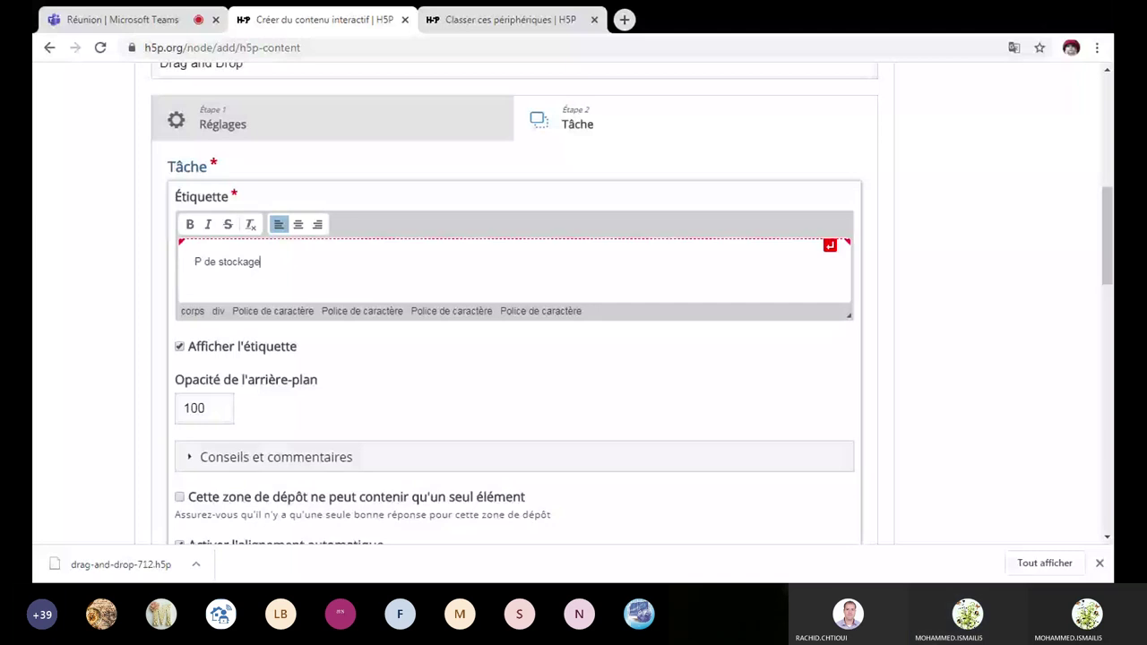
{"action": "scroll", "coordinate": [811, 450], "scroll_direction": "down", "scroll_amount": 2}
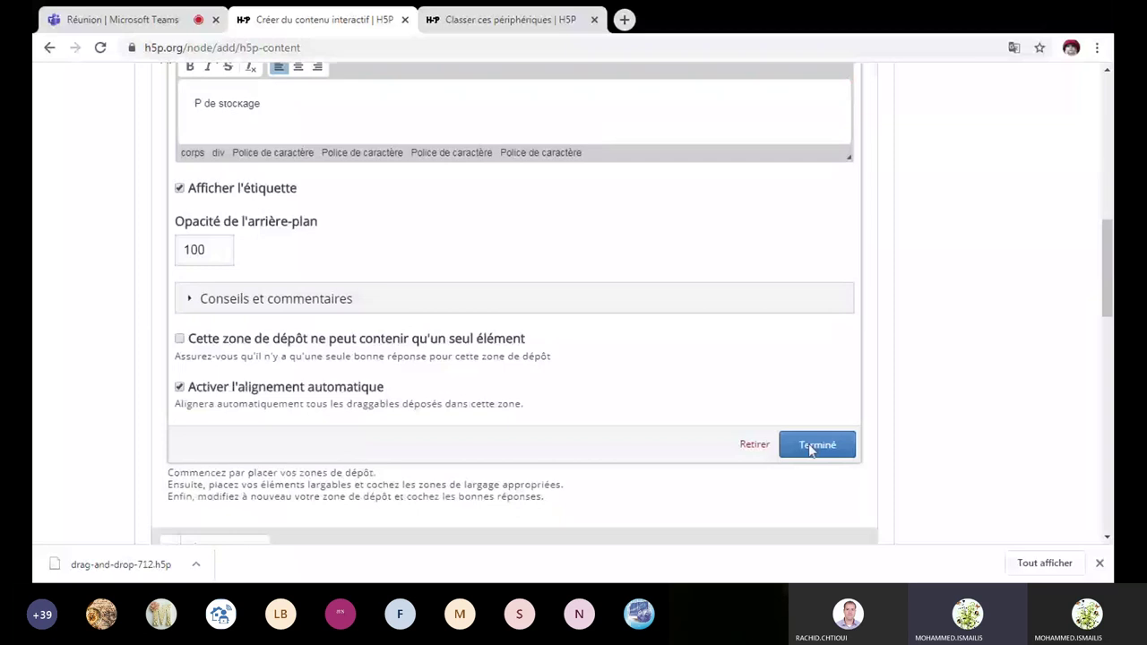
{"action": "left_click", "coordinate": [812, 446]}
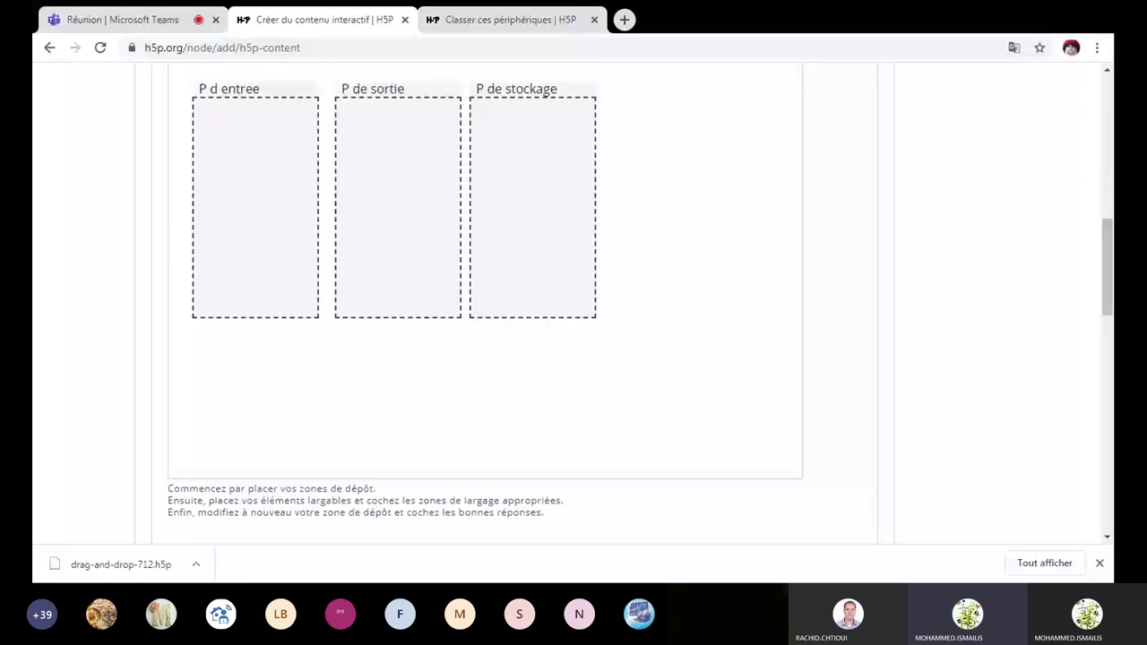
{"action": "scroll", "coordinate": [325, 359], "scroll_direction": "up", "scroll_amount": 1}
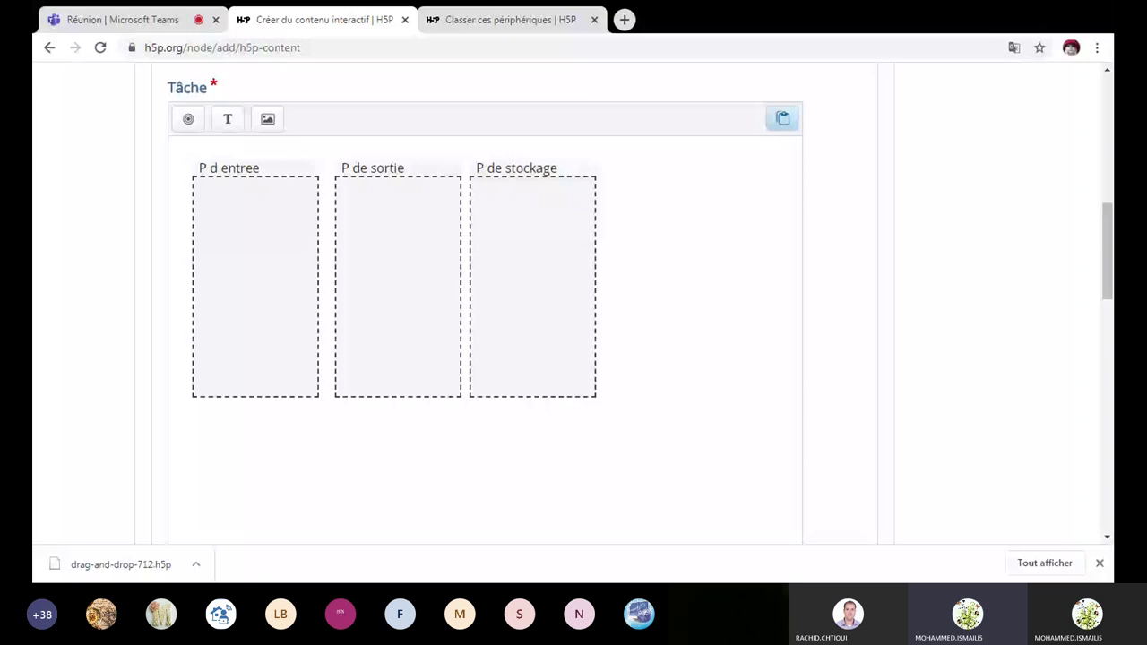
Add a new draggable text element containing "Clavier" to the task.
{"action": "left_click", "coordinate": [231, 128]}
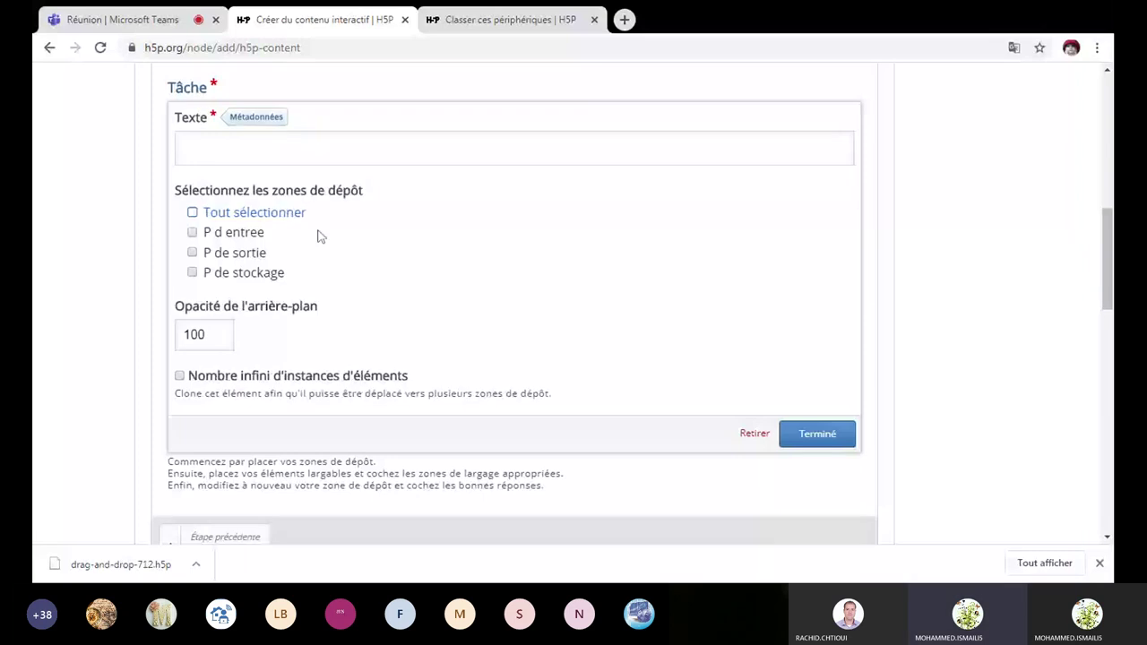
{"action": "left_click", "coordinate": [285, 163]}
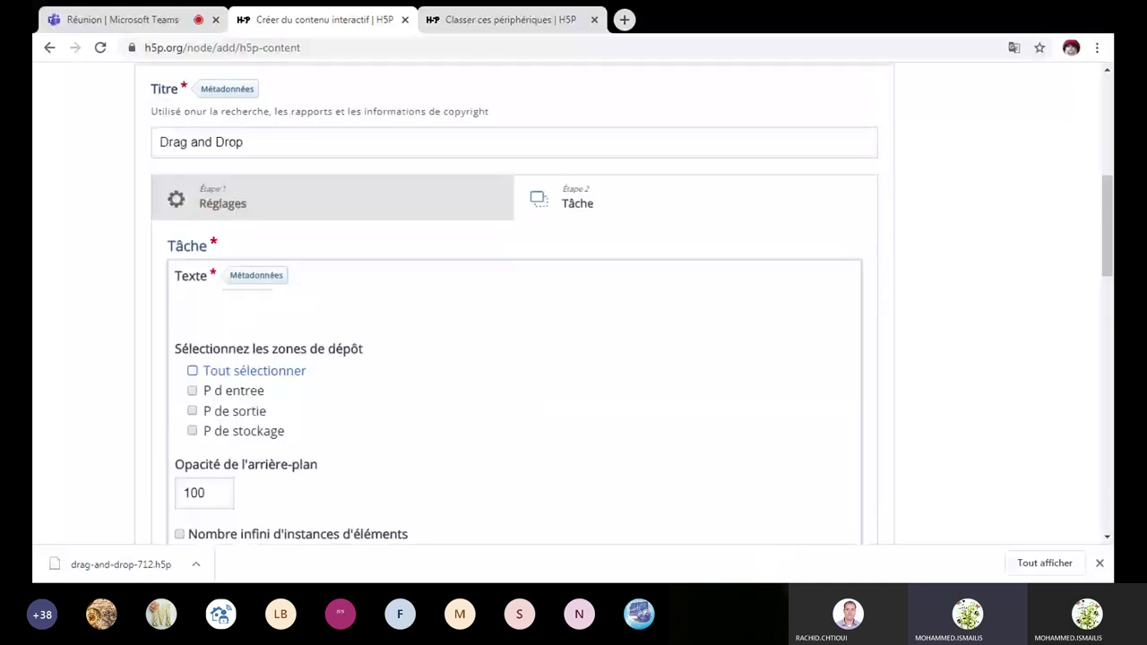
{"action": "left_click", "coordinate": [321, 309]}
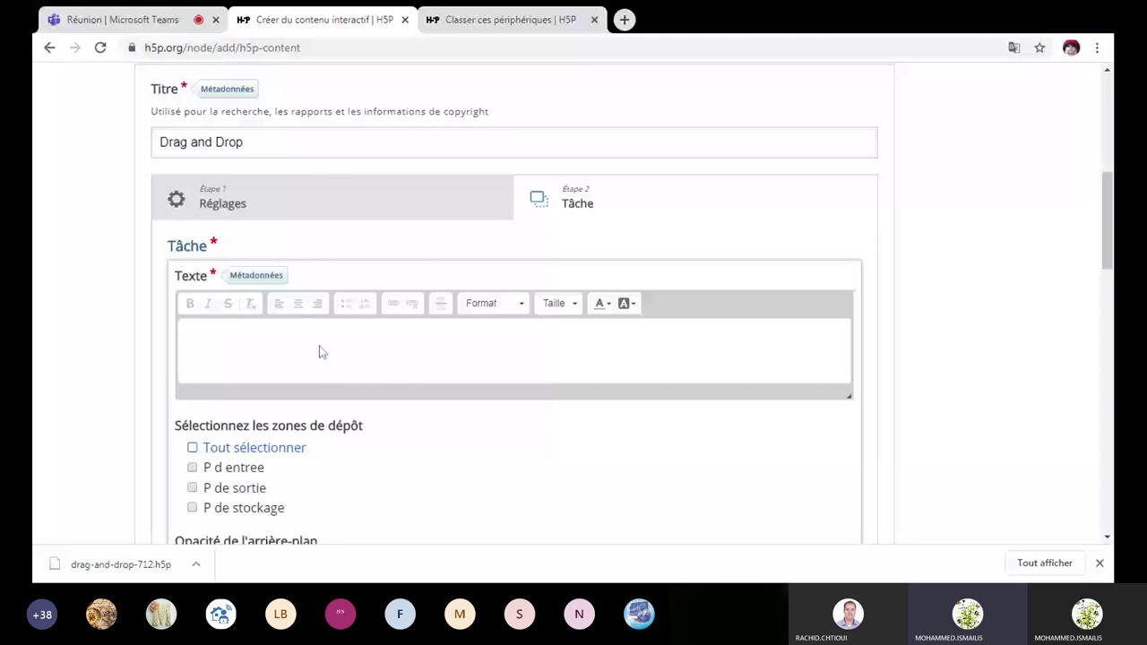
{"action": "left_click", "coordinate": [320, 352]}
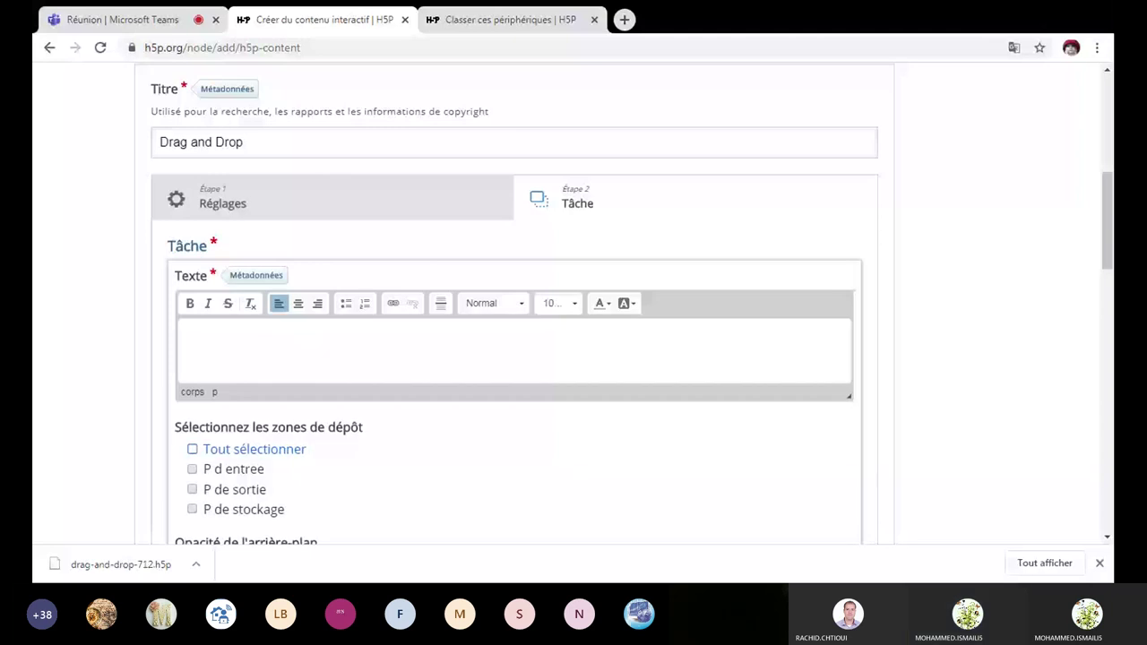
{"action": "type", "text": "Clavie"}
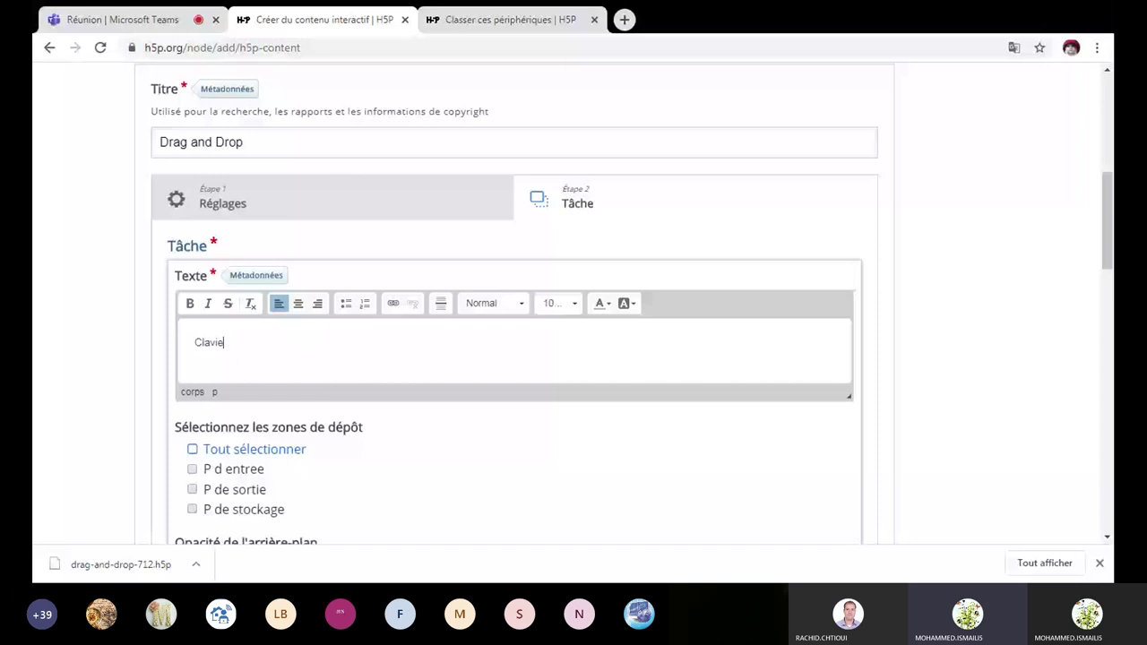
{"action": "type", "text": "r"}
Allow the "Clavier" element in the "P d entree", "P de sortie" and "P de stockage" drop zones and save it.
{"action": "left_click", "coordinate": [192, 469]}
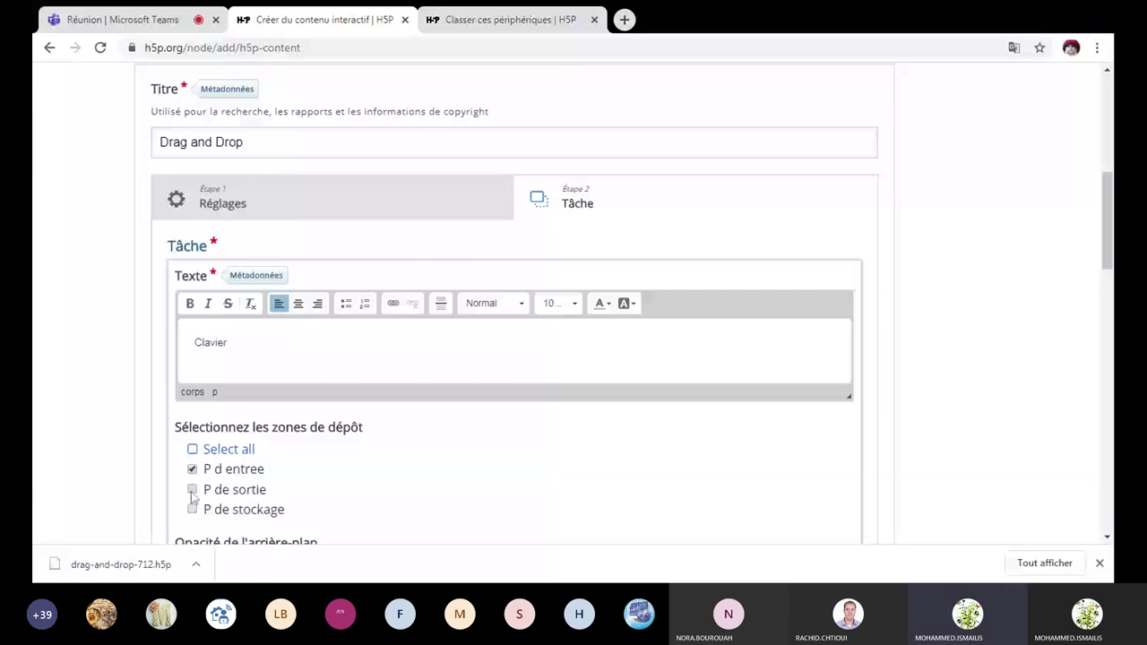
{"action": "left_click", "coordinate": [192, 491]}
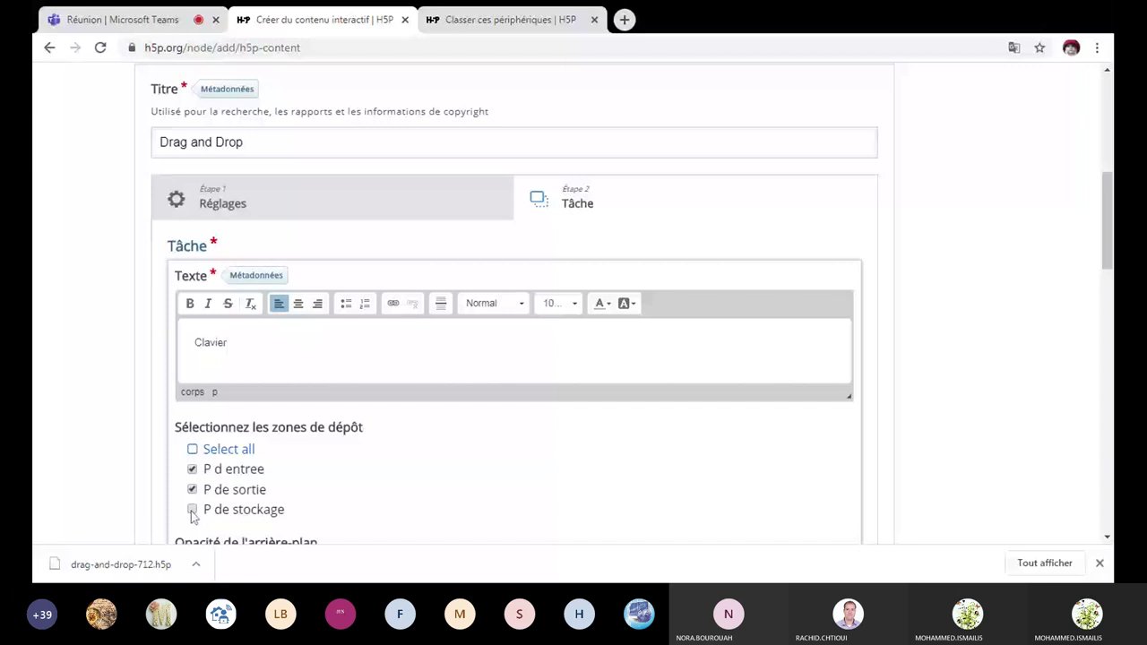
{"action": "left_click", "coordinate": [192, 510]}
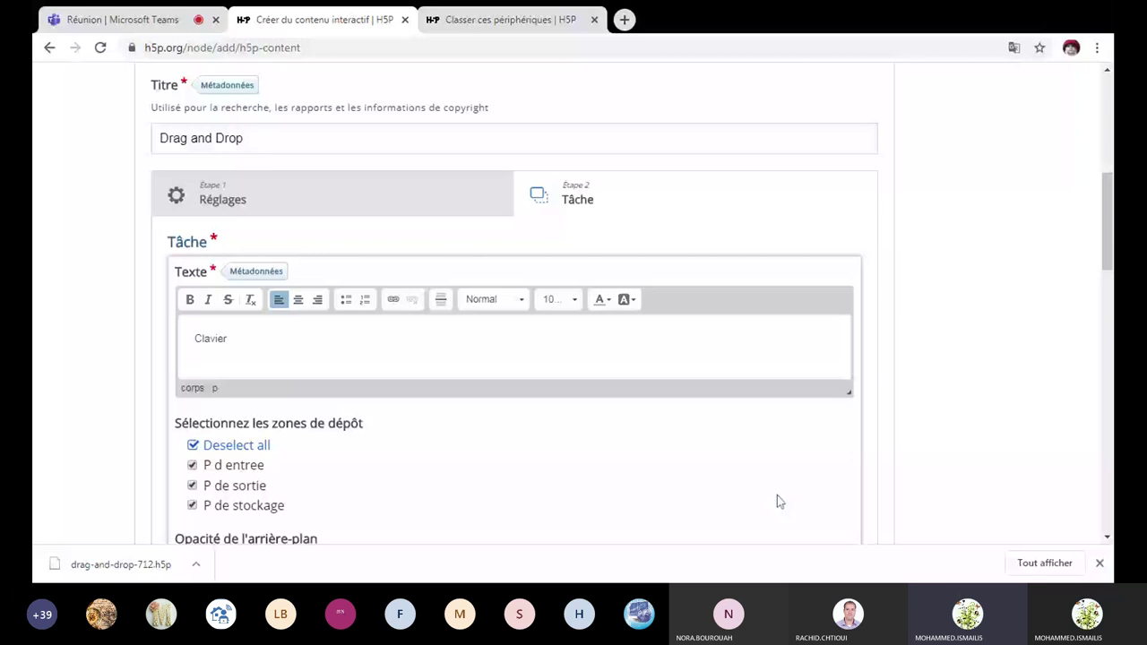
{"action": "scroll", "coordinate": [777, 502], "scroll_direction": "down", "scroll_amount": 2}
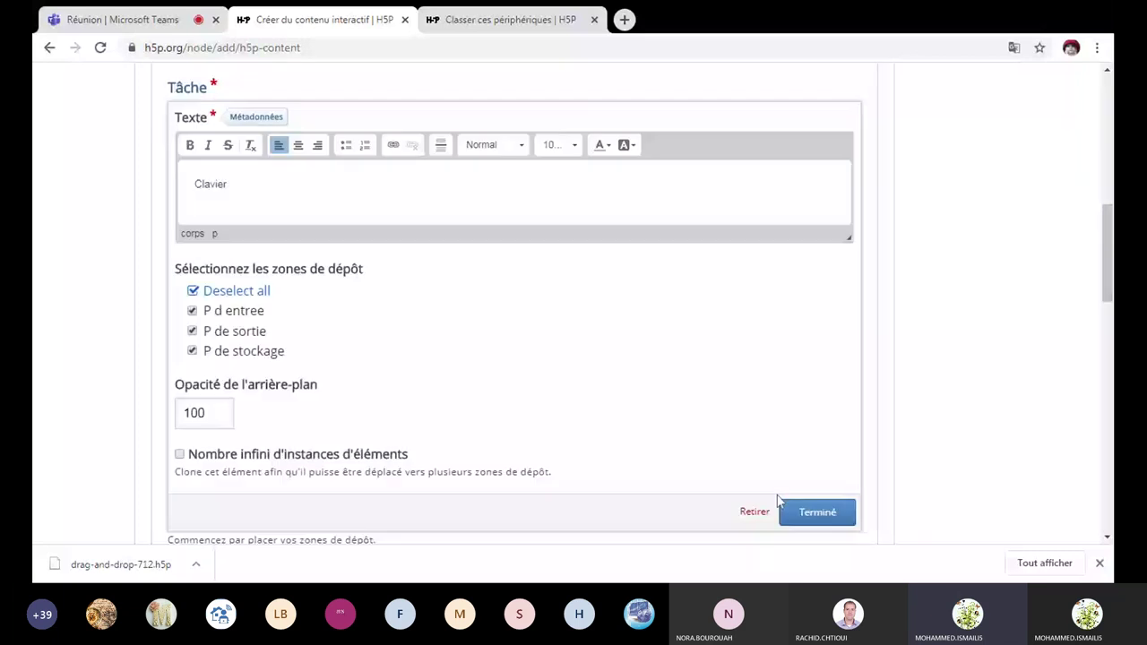
{"action": "left_click", "coordinate": [785, 509]}
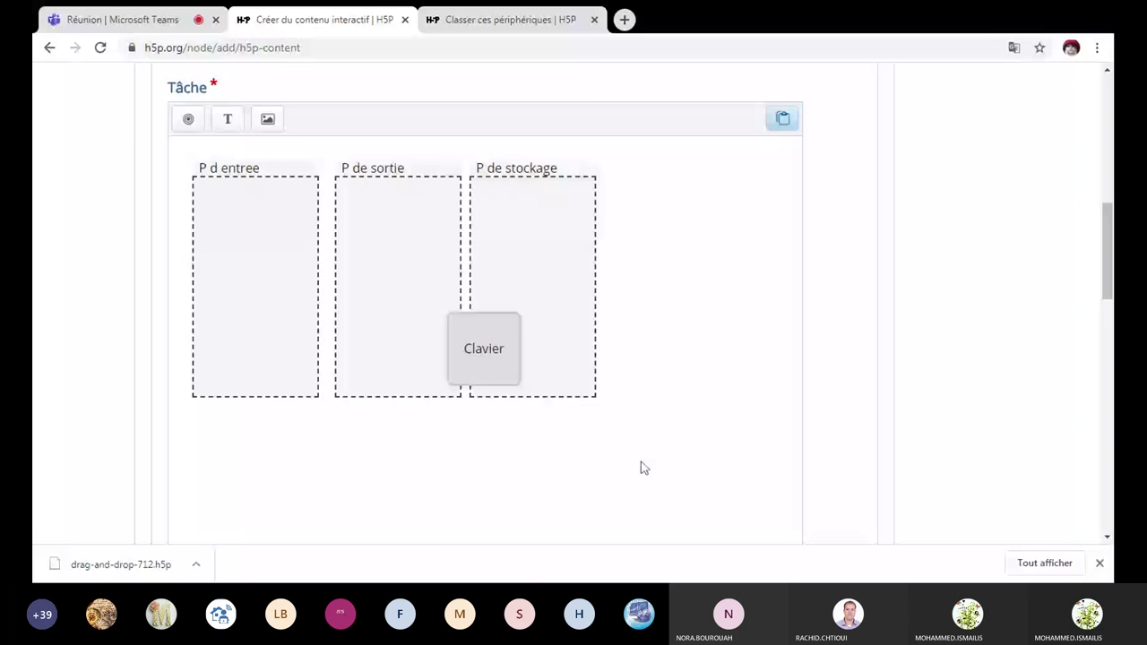
Place the "Clavier" element beside the "P de stockage" zone at about 570, 40, sized about 92 × 30, and copy it.
{"action": "left_click_drag", "start_coordinate": [484, 349], "coordinate": [653, 191]}
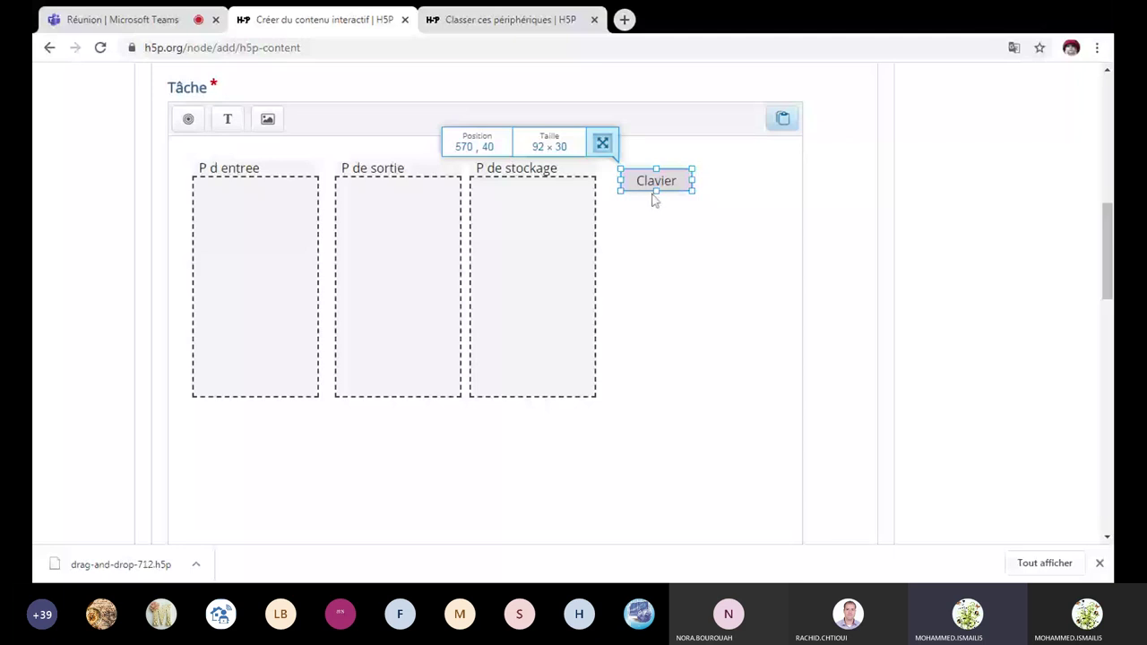
{"action": "left_click", "coordinate": [628, 229]}
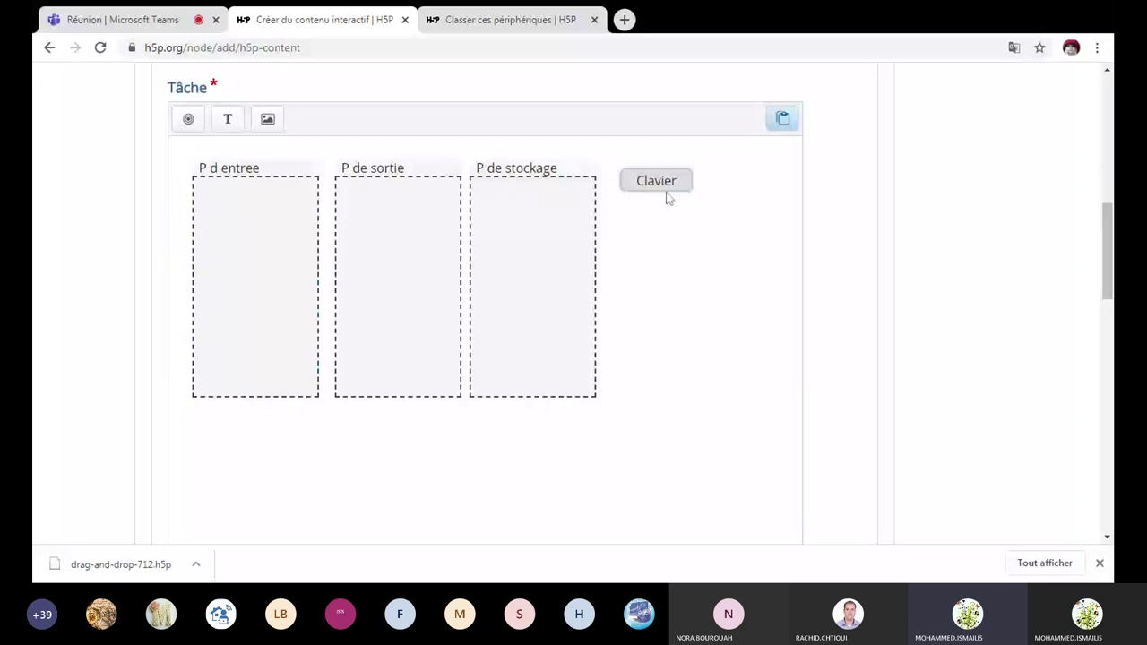
{"action": "left_click", "coordinate": [668, 198]}
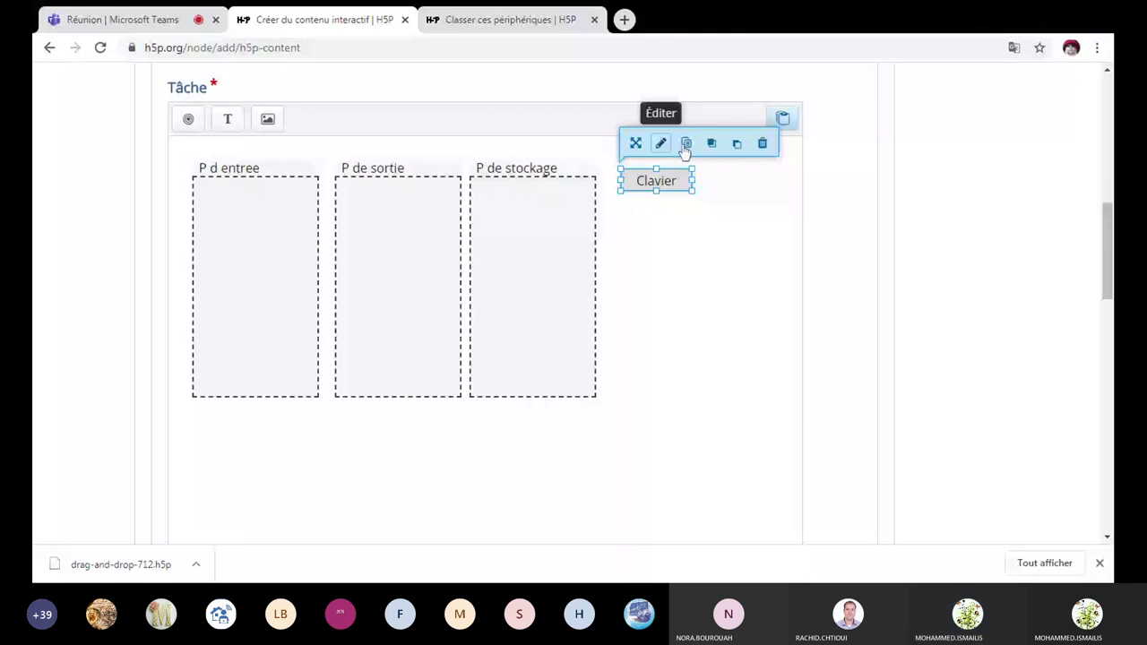
{"action": "left_click", "coordinate": [686, 144]}
Change the text of the "Clavier" copy to "USB" and save it.
{"action": "left_click", "coordinate": [494, 314]}
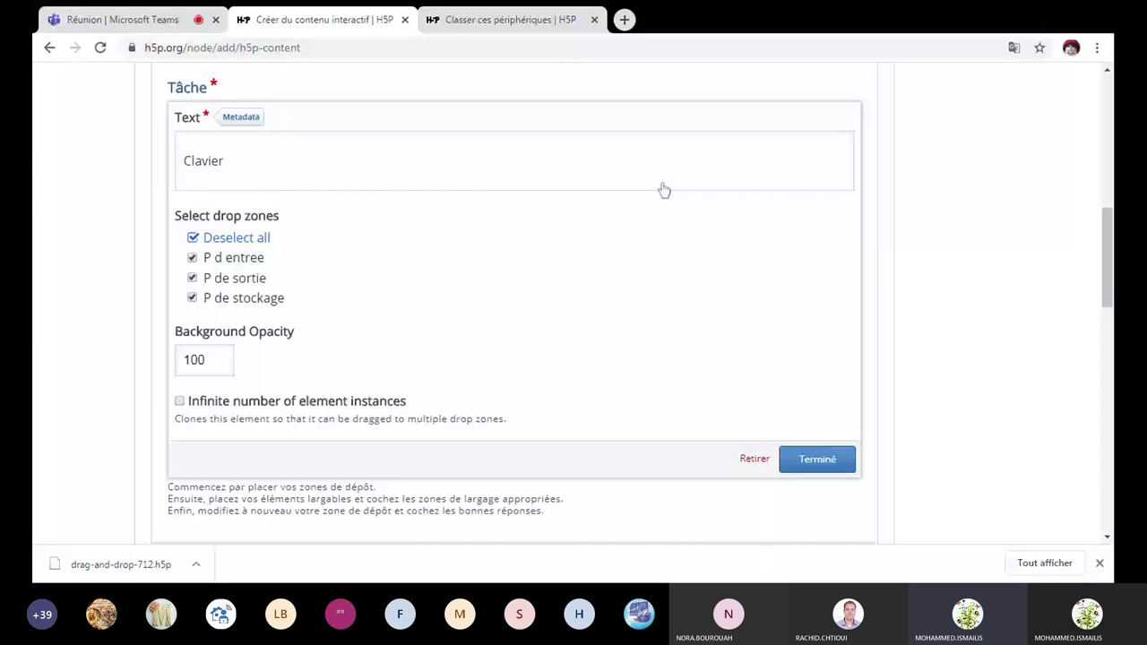
{"action": "scroll", "coordinate": [225, 210], "scroll_direction": "up", "scroll_amount": 1}
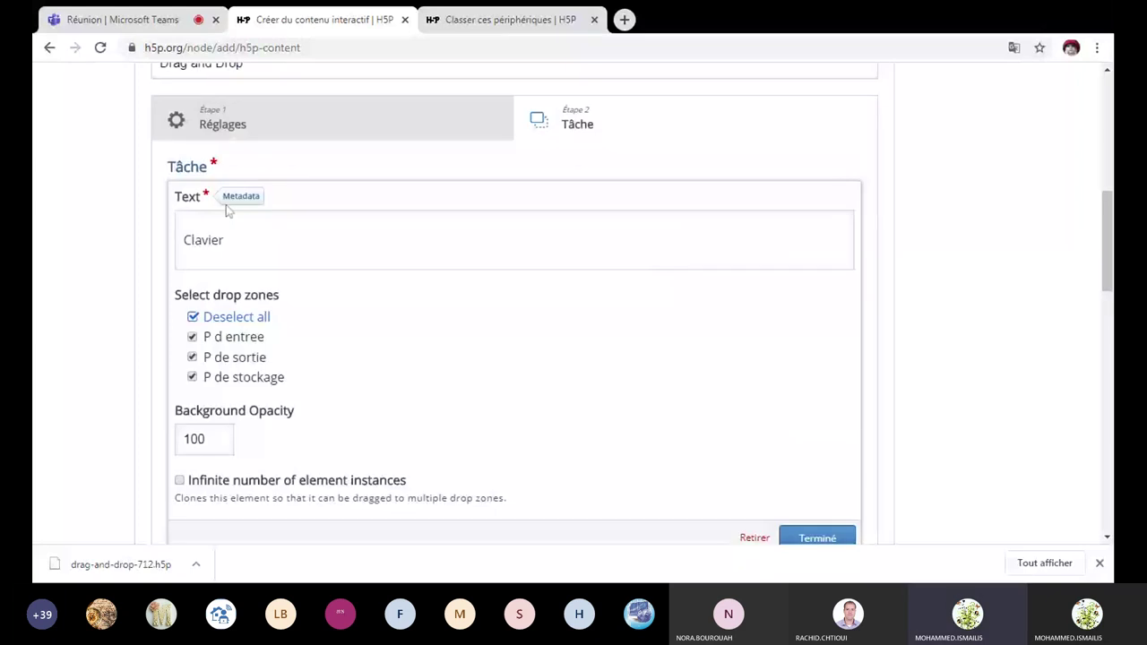
{"action": "triple_click", "coordinate": [202, 240]}
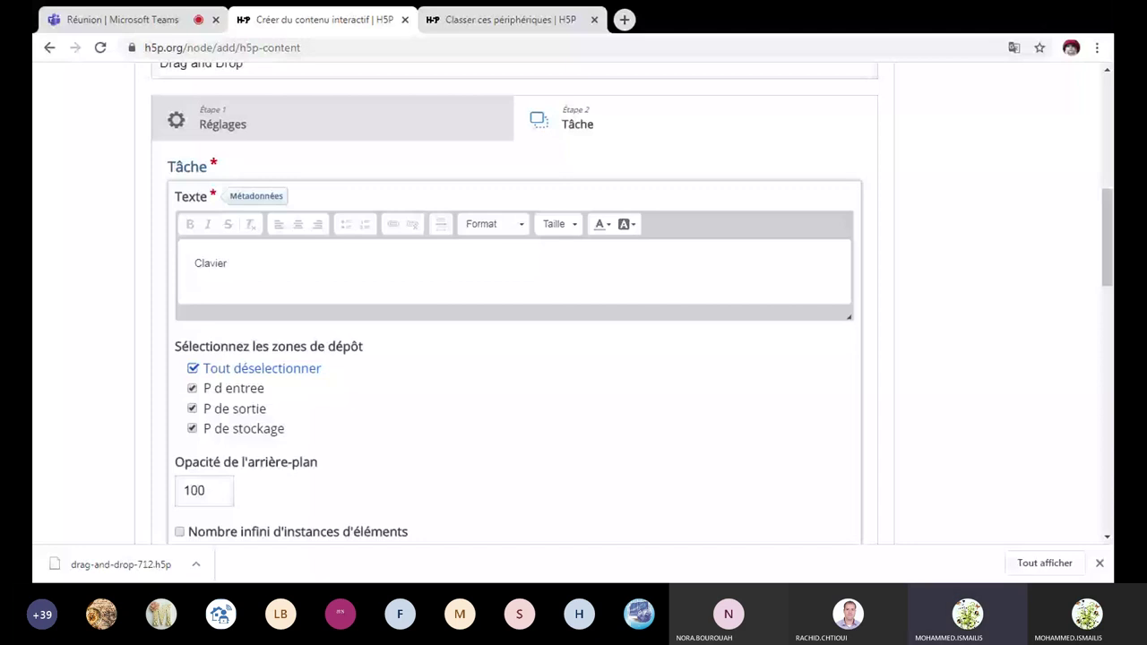
{"action": "double_click", "coordinate": [211, 263]}
{"action": "type", "text": "USB"}
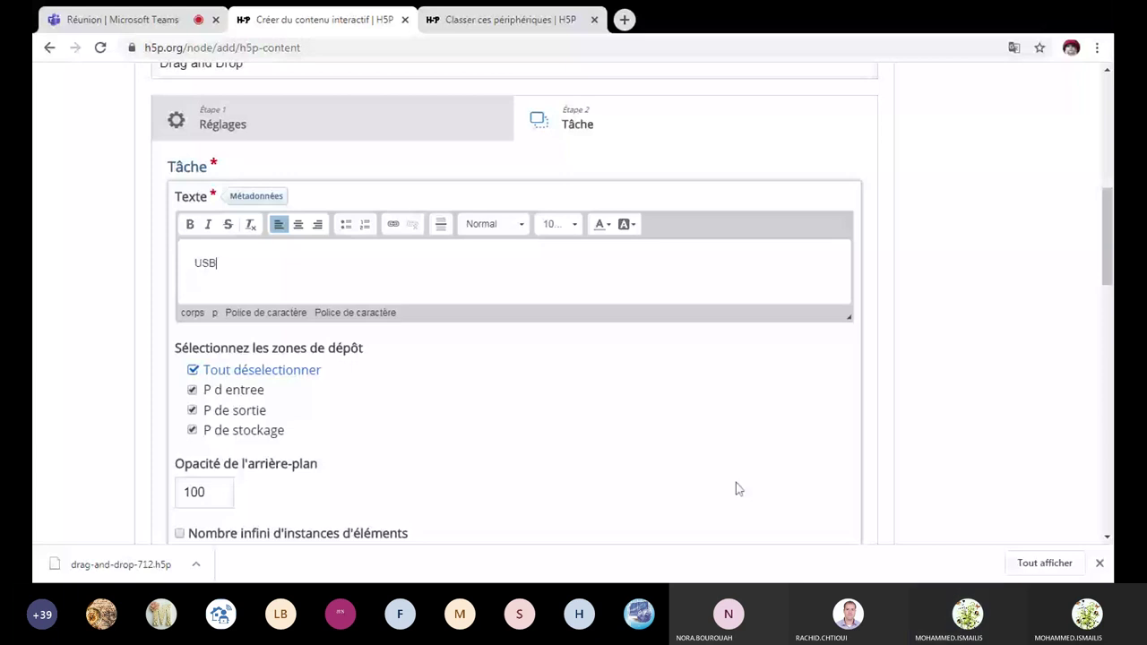
{"action": "scroll", "coordinate": [737, 488], "scroll_direction": "down", "scroll_amount": 2}
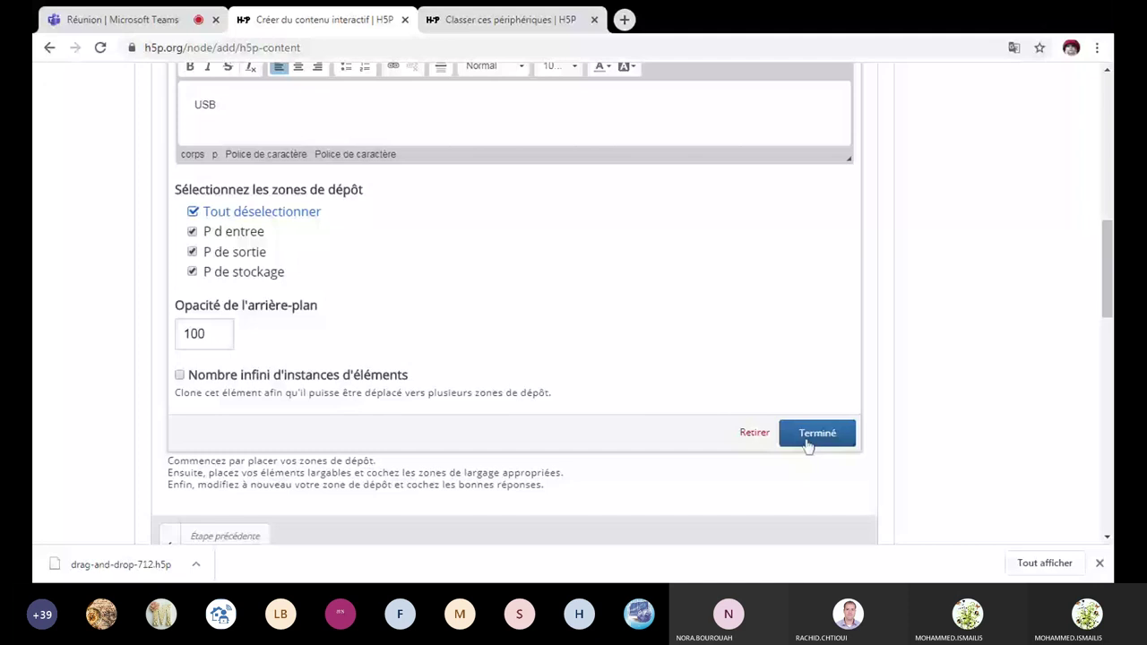
{"action": "left_click", "coordinate": [807, 439]}
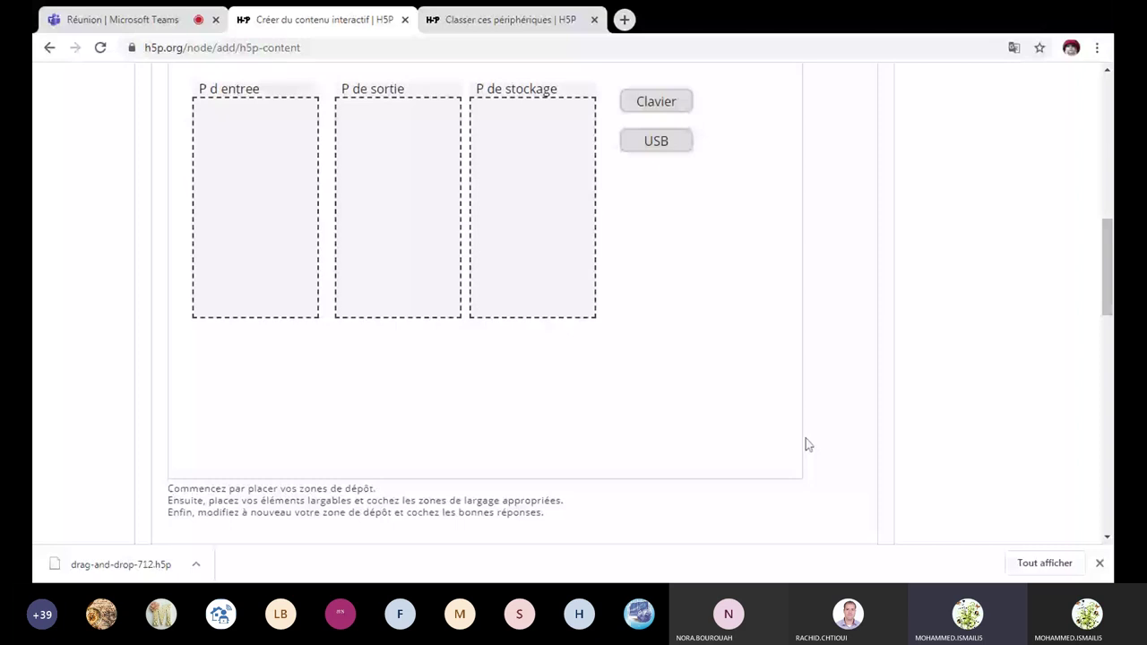
Paste another copy of the "Clavier" element and place it below "USB" at about 560, 140.
{"action": "scroll", "coordinate": [806, 440], "scroll_direction": "up", "scroll_amount": 1}
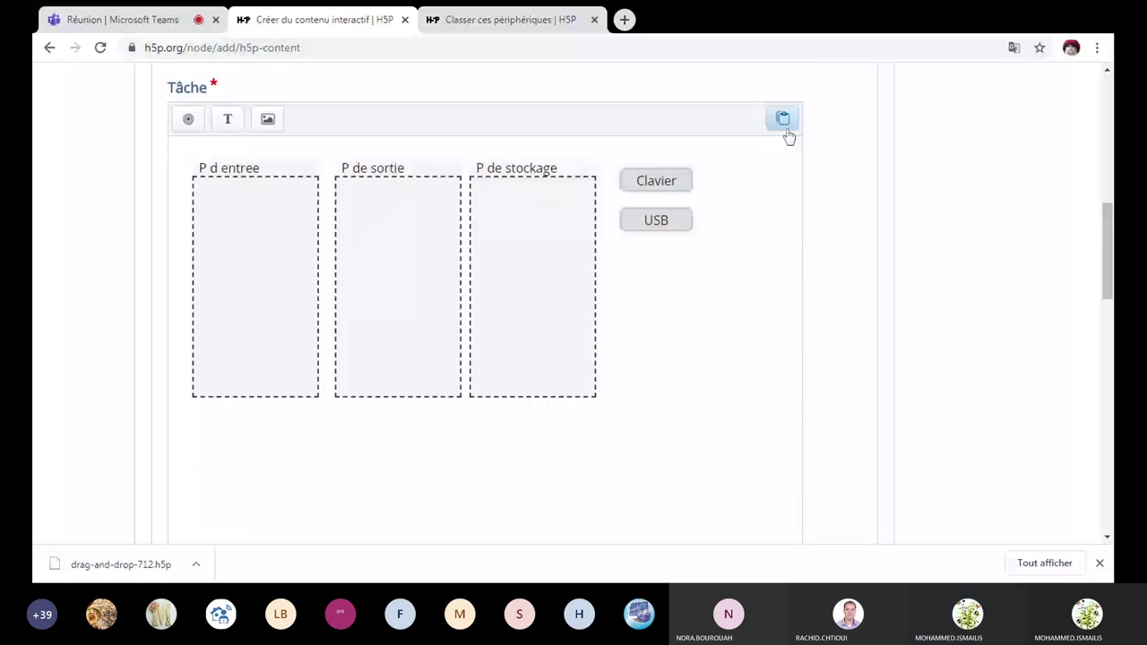
{"action": "left_click", "coordinate": [784, 119]}
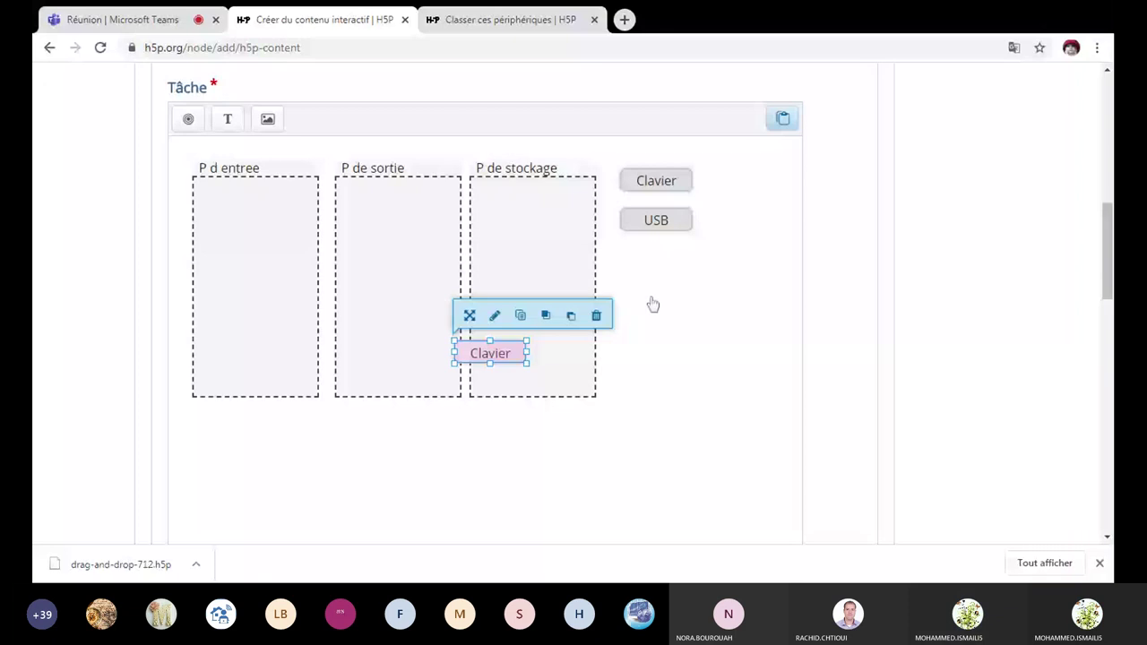
{"action": "left_click_drag", "start_coordinate": [502, 358], "coordinate": [662, 273]}
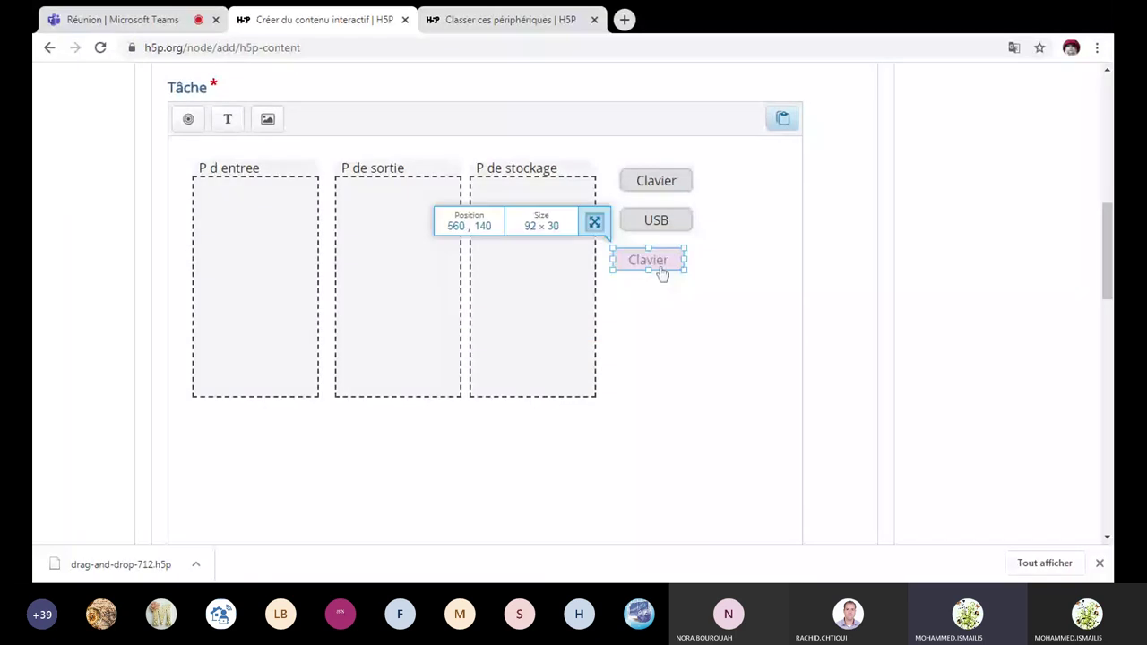
Change the text of the element below "USB" to "Imprimante" and save it.
{"action": "double_click", "coordinate": [662, 274]}
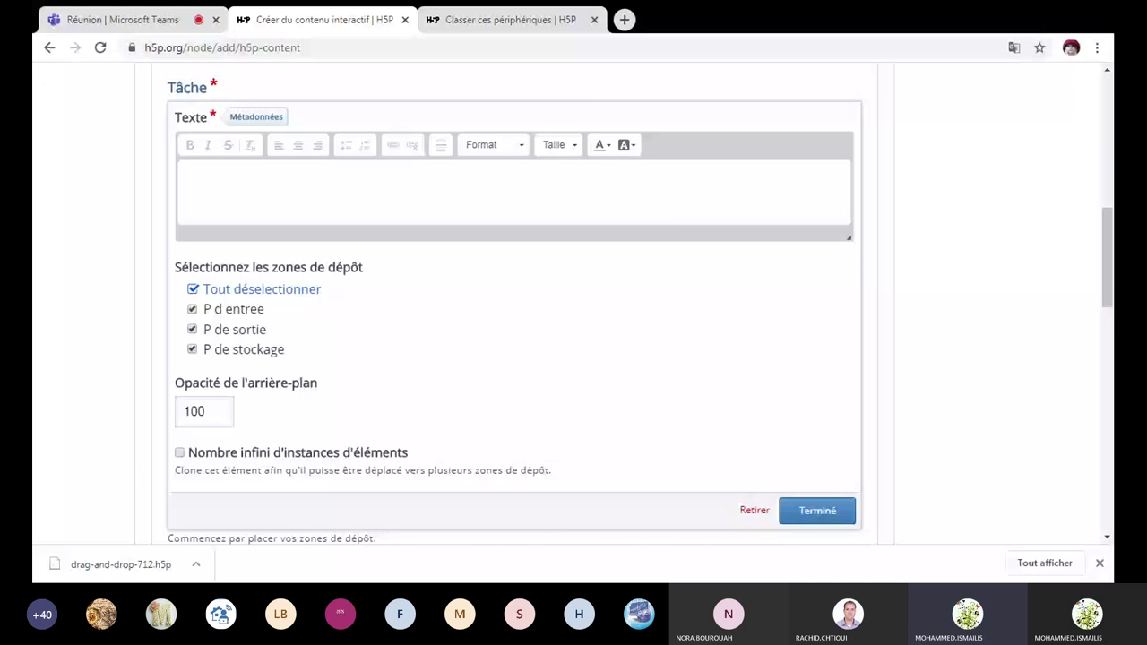
{"action": "left_click", "coordinate": [197, 184]}
{"action": "type", "text": "IM"}
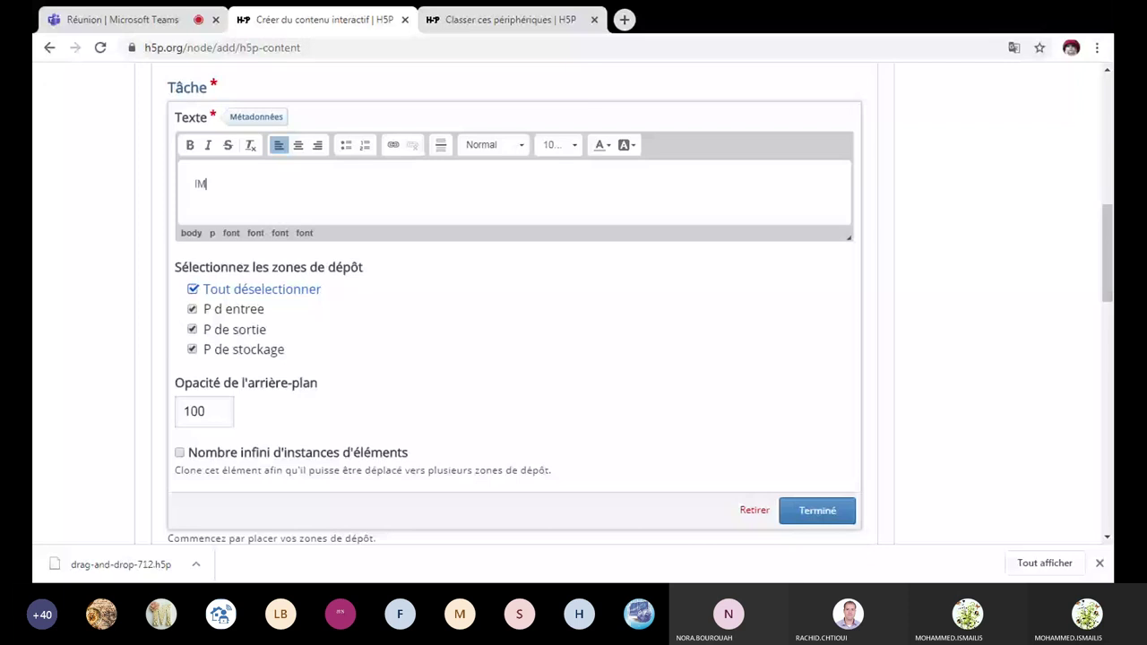
{"action": "type", "text": "primante"}
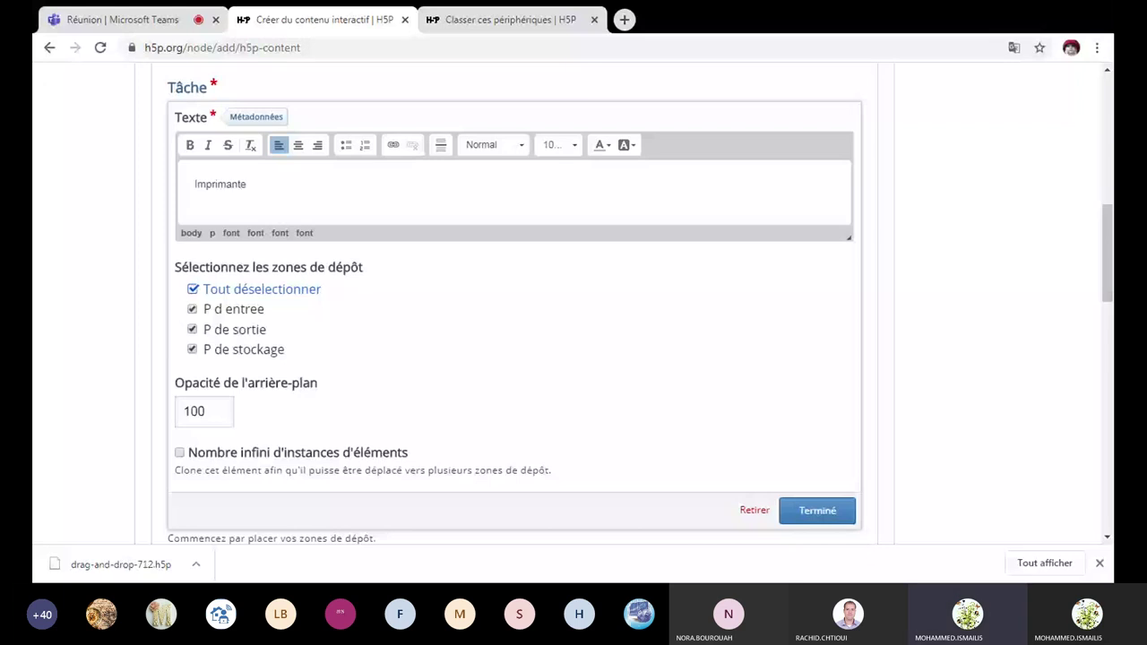
{"action": "left_click", "coordinate": [816, 510]}
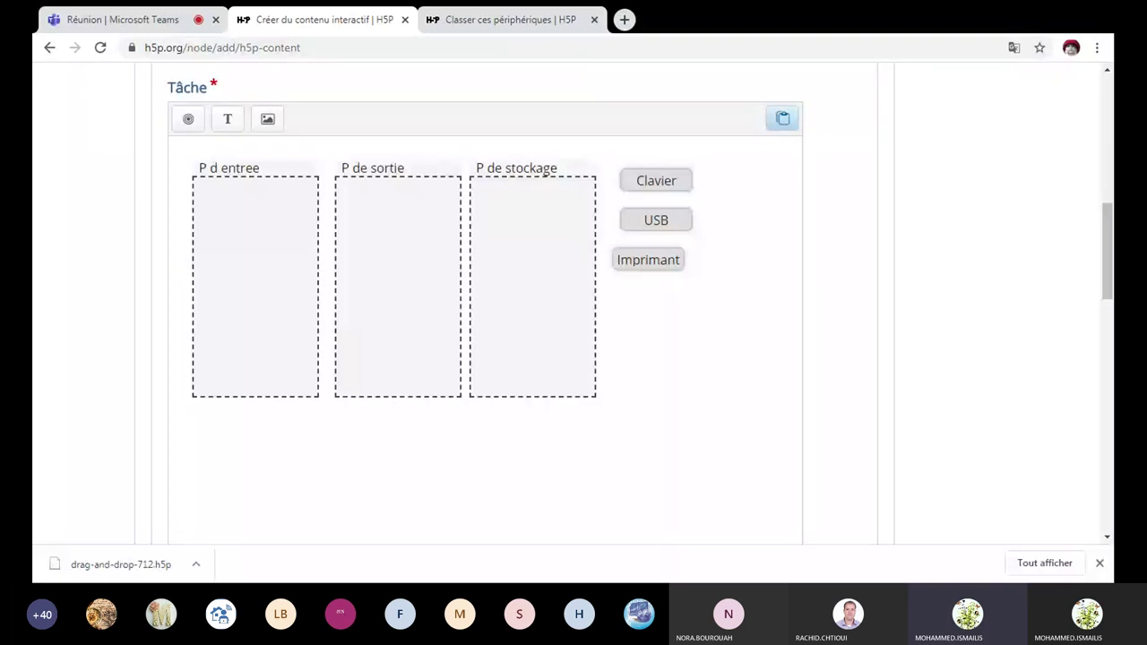
Examine the overall feedback and behavioural settings below the task, and collapse both sections.
{"action": "scroll", "coordinate": [690, 359], "scroll_direction": "up", "scroll_amount": 1}
{"action": "scroll", "coordinate": [690, 358], "scroll_direction": "up", "scroll_amount": 1}
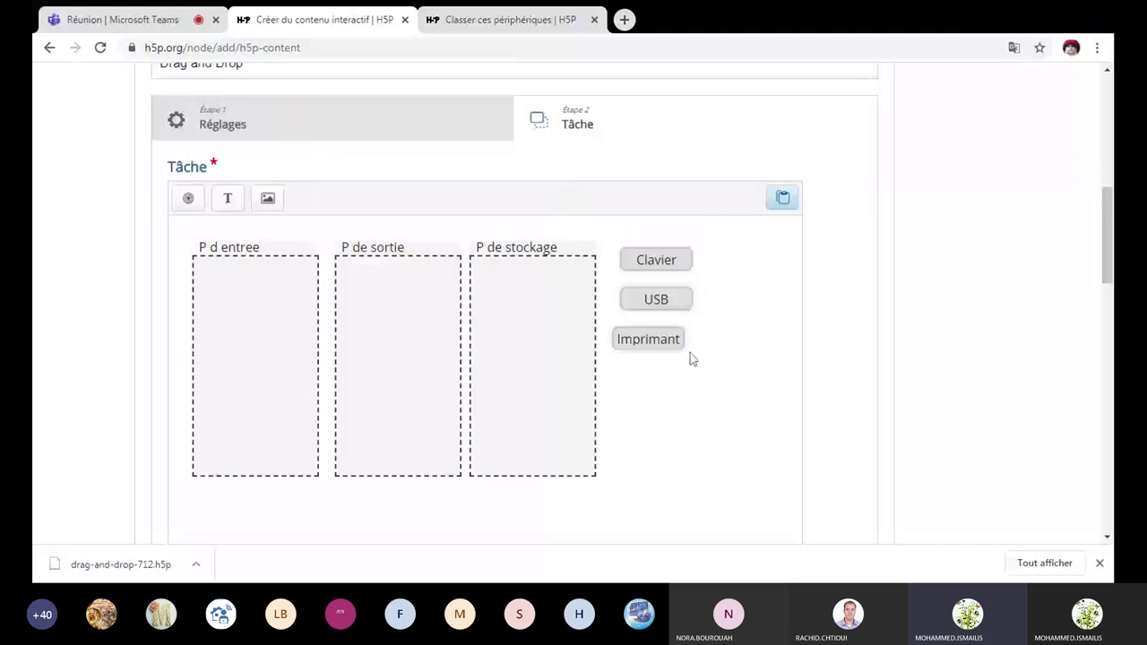
{"action": "scroll", "coordinate": [690, 359], "scroll_direction": "down", "scroll_amount": 3}
{"action": "scroll", "coordinate": [691, 360], "scroll_direction": "down", "scroll_amount": 5}
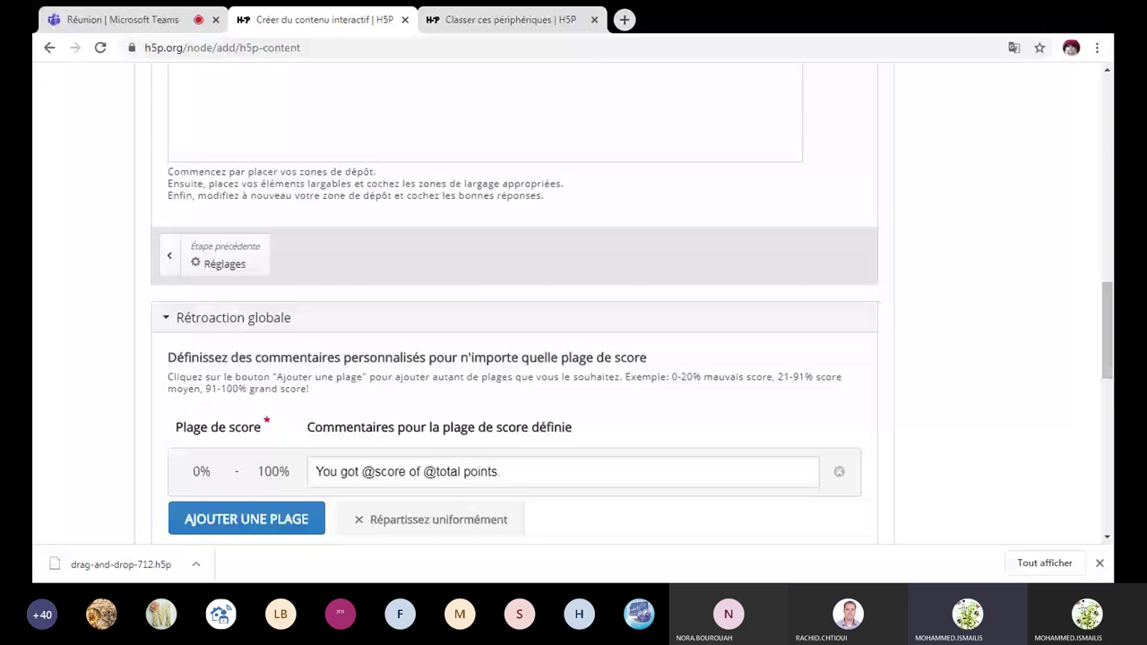
{"action": "scroll", "coordinate": [515, 305], "scroll_direction": "down", "scroll_amount": 1}
{"action": "left_click", "coordinate": [426, 510]}
{"action": "scroll", "coordinate": [427, 399], "scroll_direction": "down", "scroll_amount": 1}
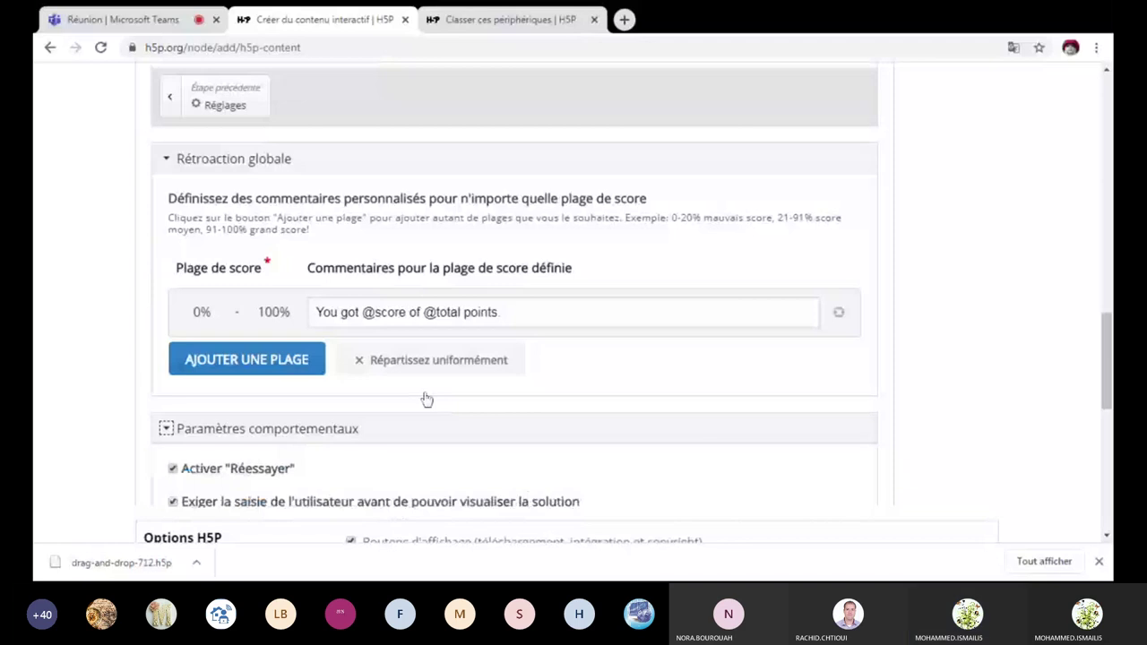
{"action": "scroll", "coordinate": [427, 399], "scroll_direction": "down", "scroll_amount": 1}
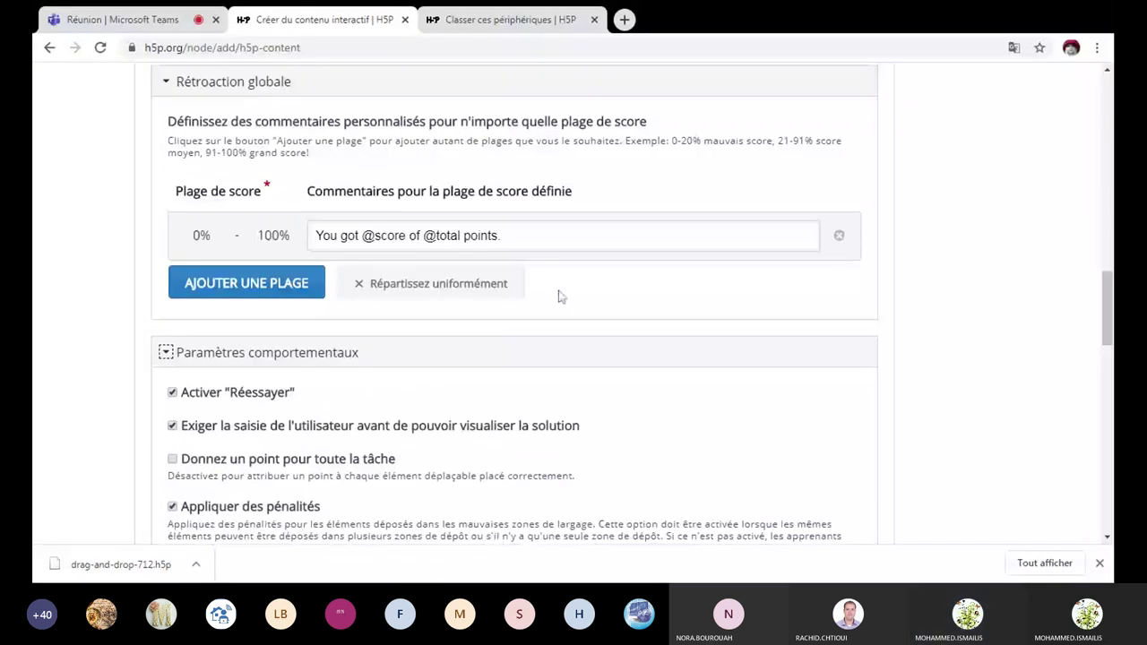
{"action": "scroll", "coordinate": [178, 259], "scroll_direction": "up", "scroll_amount": 1}
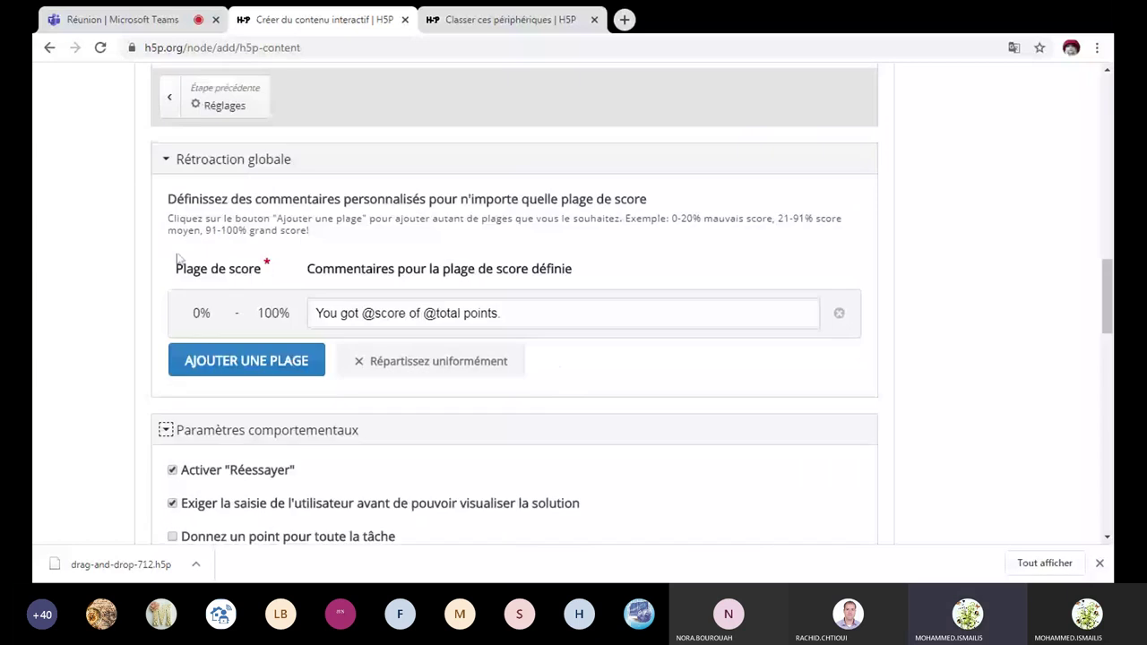
{"action": "key", "text": "shift+Tab"}
{"action": "key", "text": "Return"}
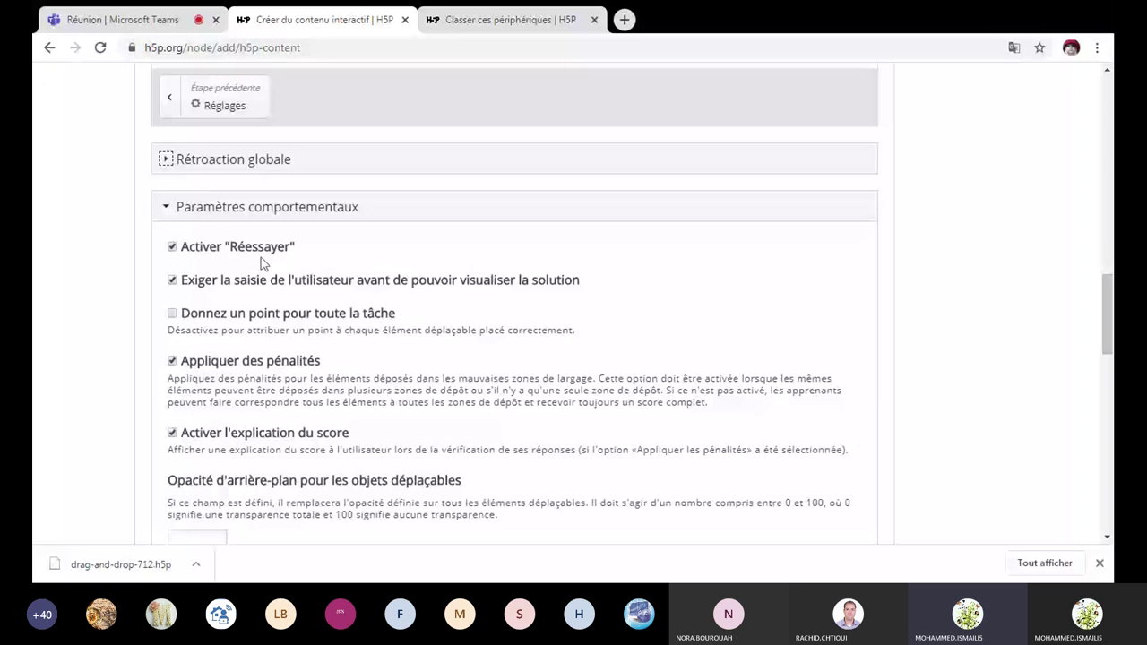
{"action": "left_click", "coordinate": [167, 215]}
Expand the text overrides and translations and set the content language to Français (Français).
{"action": "left_click", "coordinate": [167, 255]}
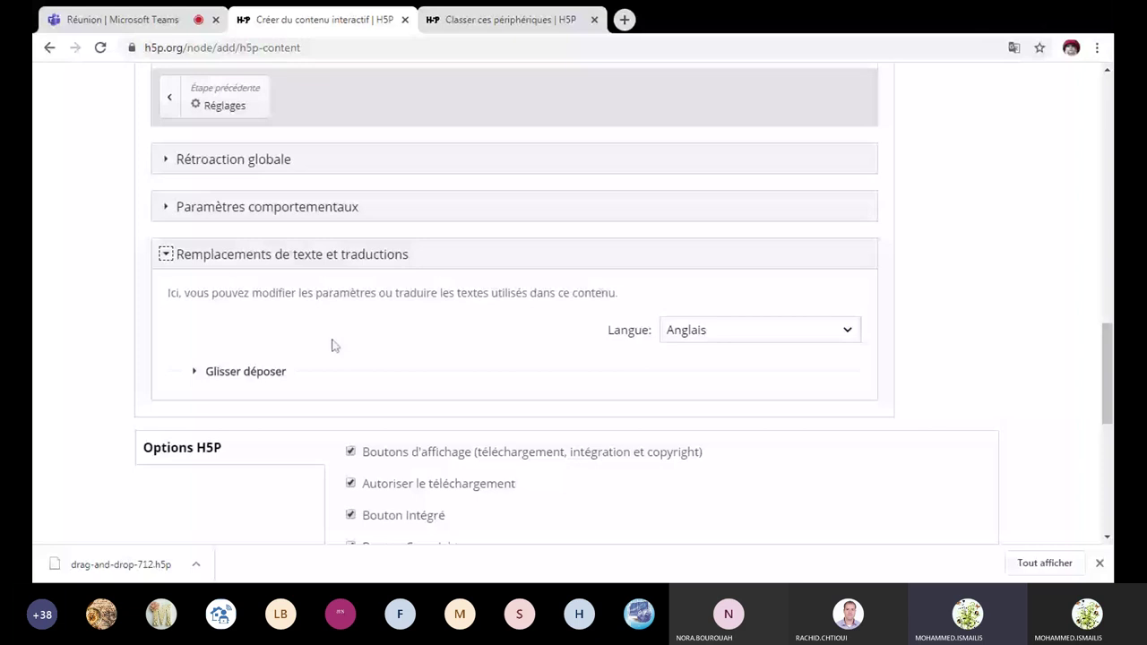
{"action": "left_click", "coordinate": [695, 337]}
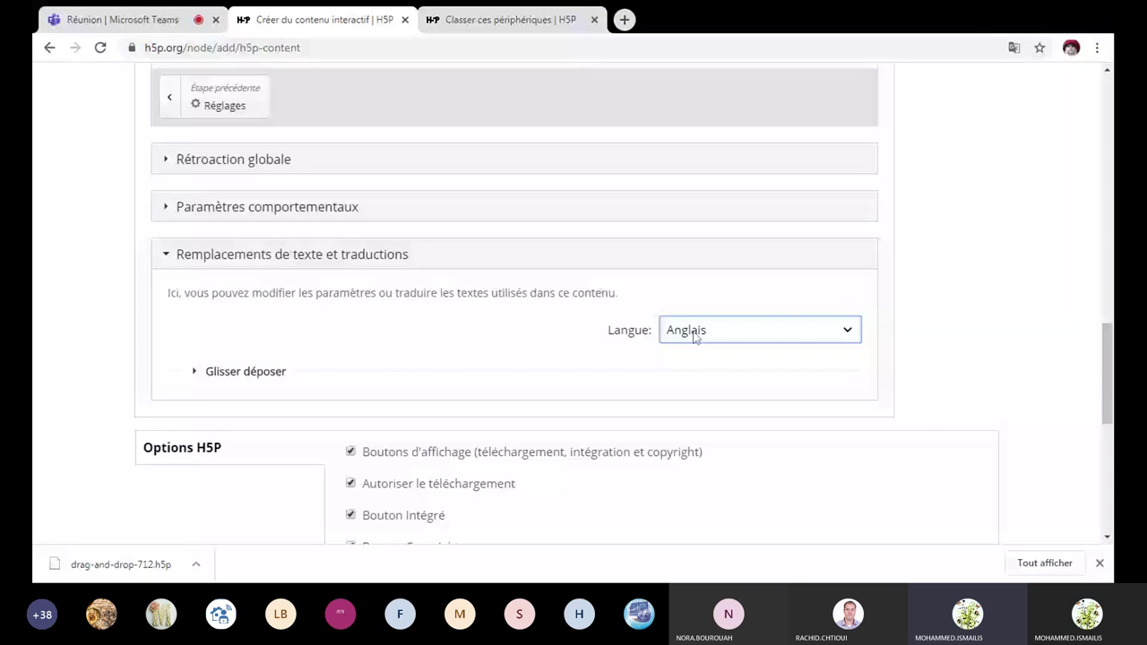
{"action": "left_click", "coordinate": [695, 337]}
{"action": "left_click", "coordinate": [726, 387]}
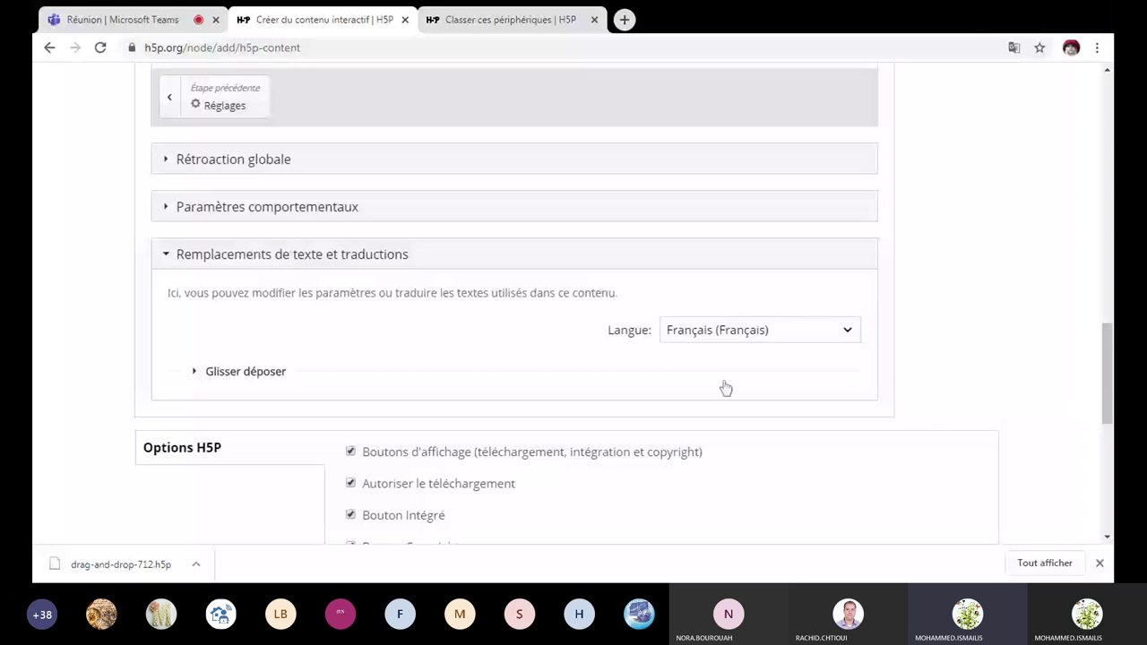
Mark "Clavier" as the correct element for the "P d entree" drop zone and save the zone.
{"action": "scroll", "coordinate": [726, 388], "scroll_direction": "down", "scroll_amount": 2}
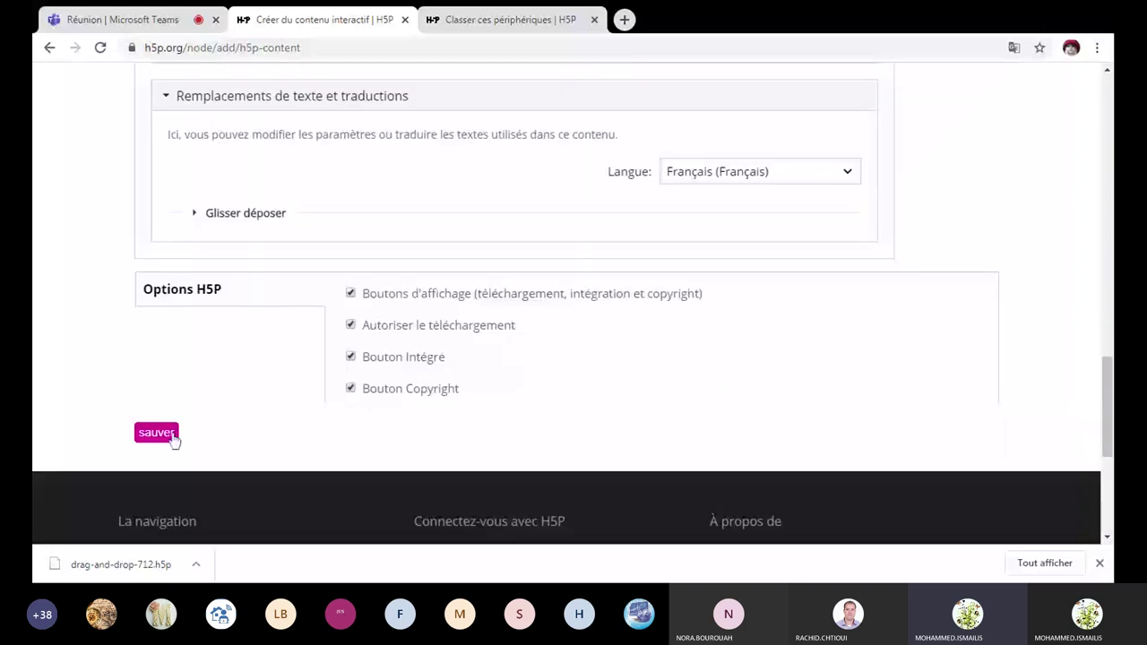
{"action": "scroll", "coordinate": [288, 428], "scroll_direction": "up", "scroll_amount": 2}
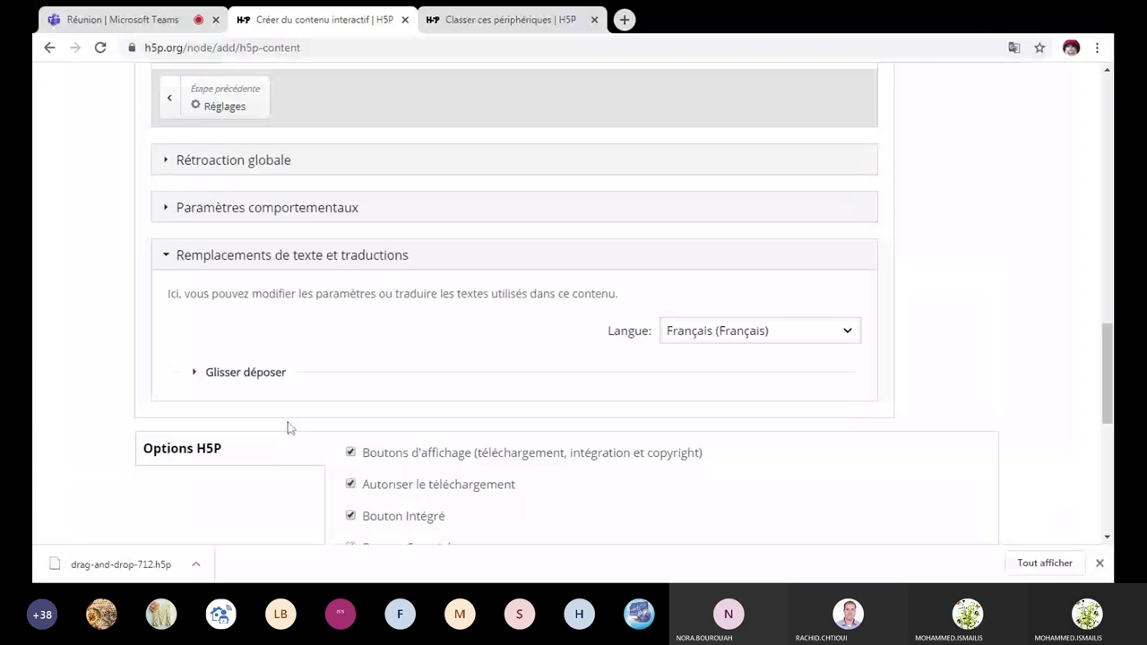
{"action": "scroll", "coordinate": [287, 427], "scroll_direction": "up", "scroll_amount": 2}
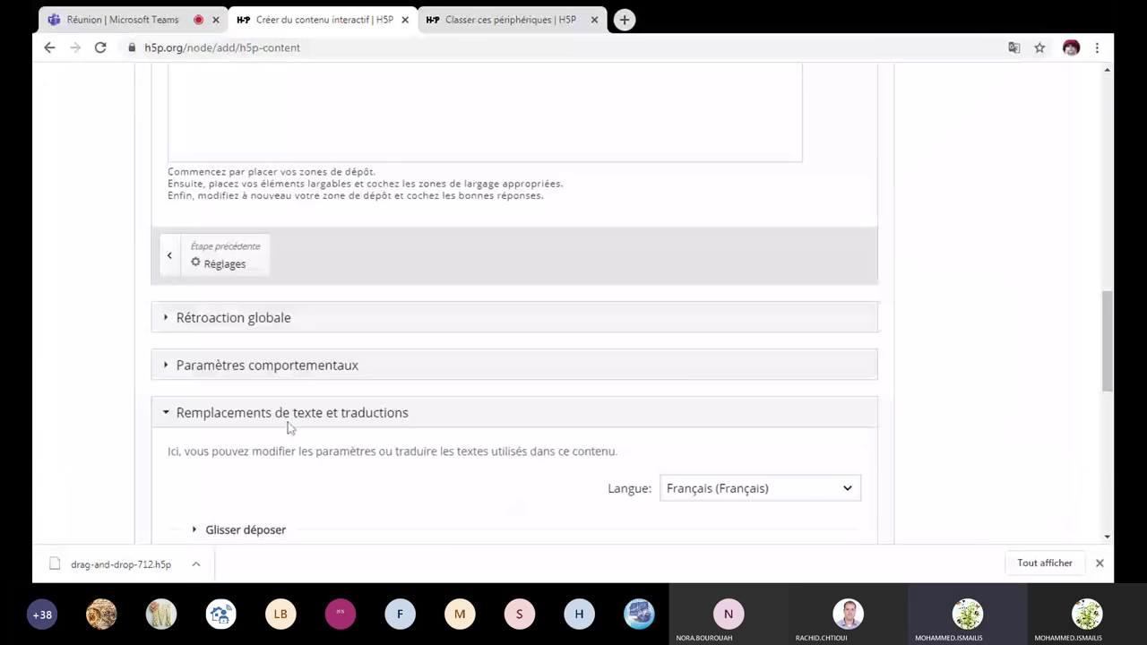
{"action": "scroll", "coordinate": [287, 427], "scroll_direction": "up", "scroll_amount": 4}
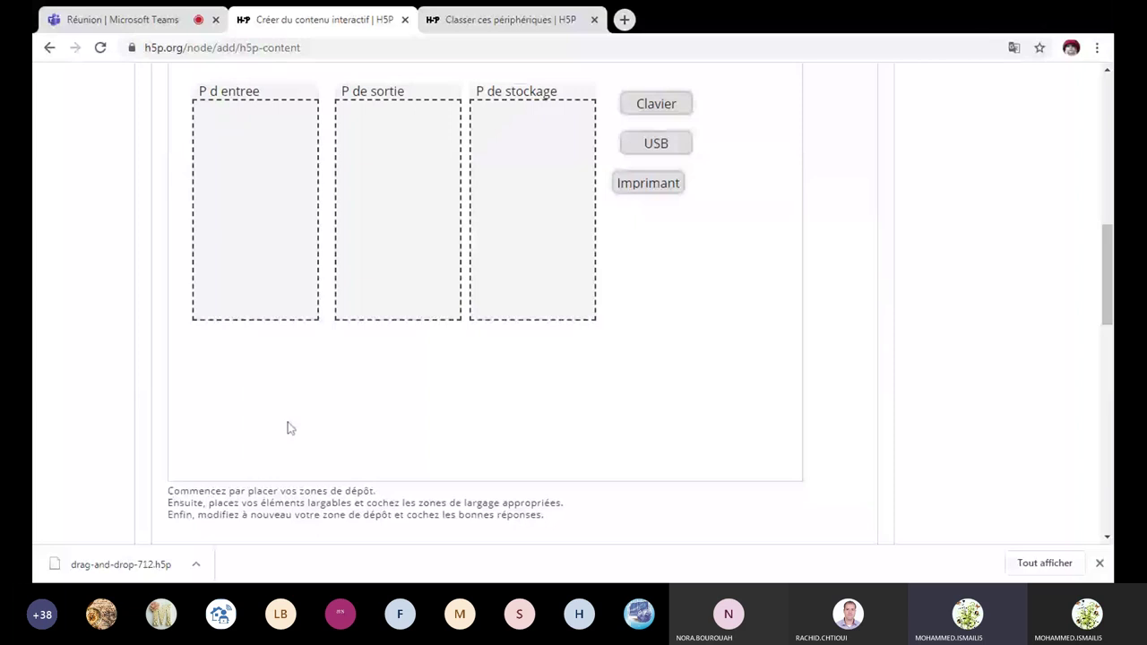
{"action": "scroll", "coordinate": [287, 427], "scroll_direction": "up", "scroll_amount": 1}
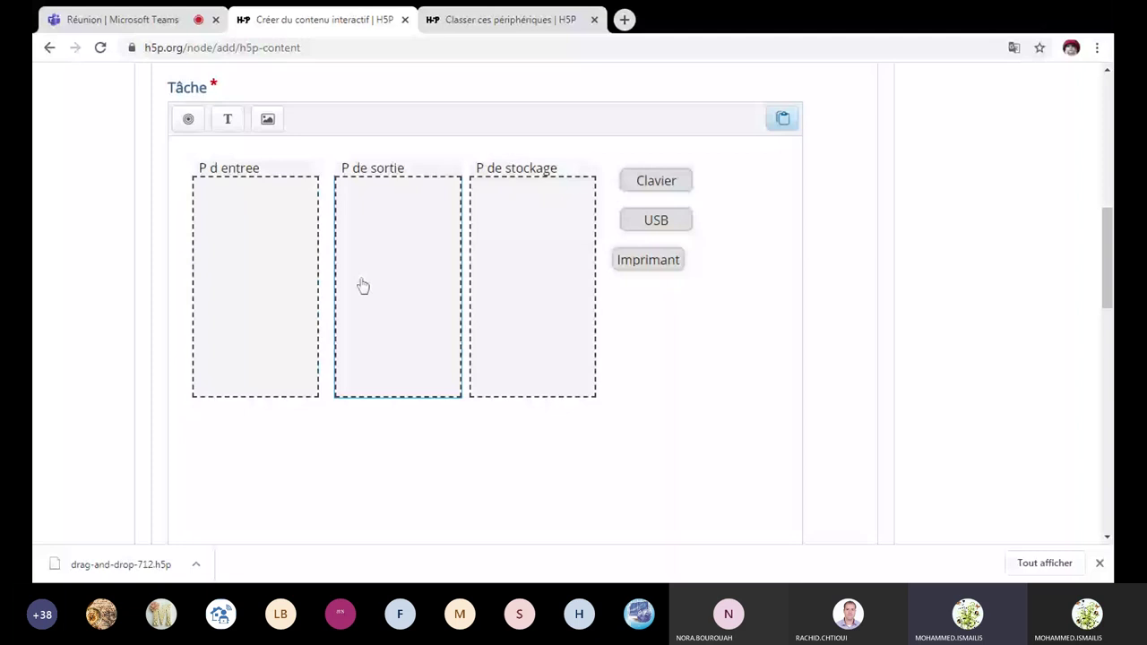
{"action": "double_click", "coordinate": [254, 238]}
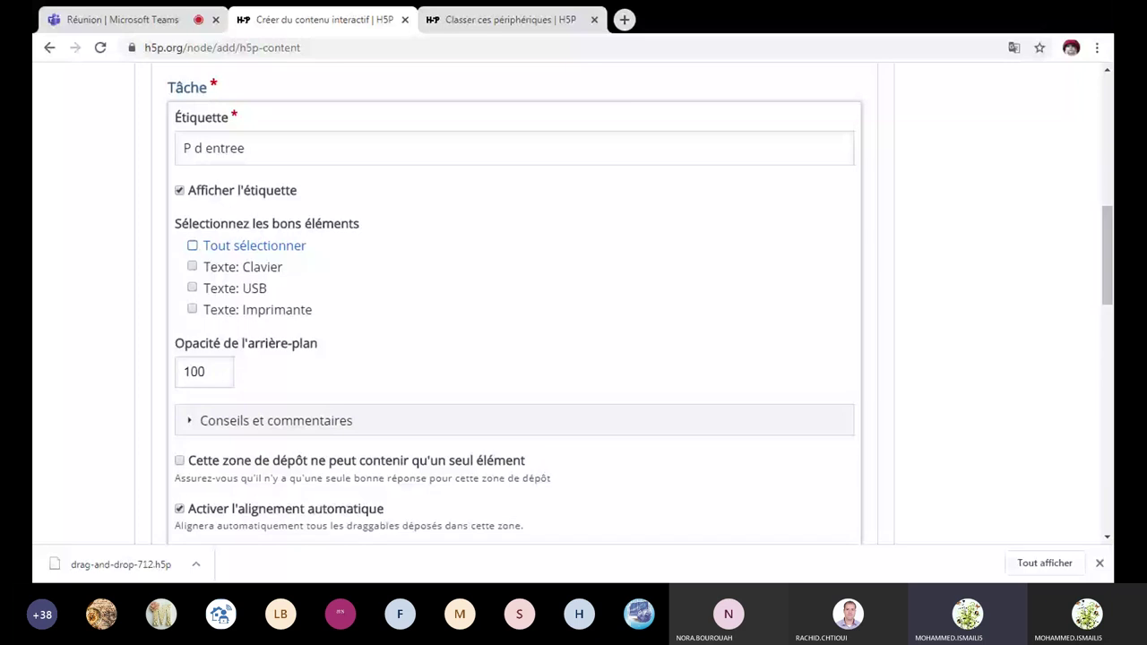
{"action": "left_click", "coordinate": [192, 266]}
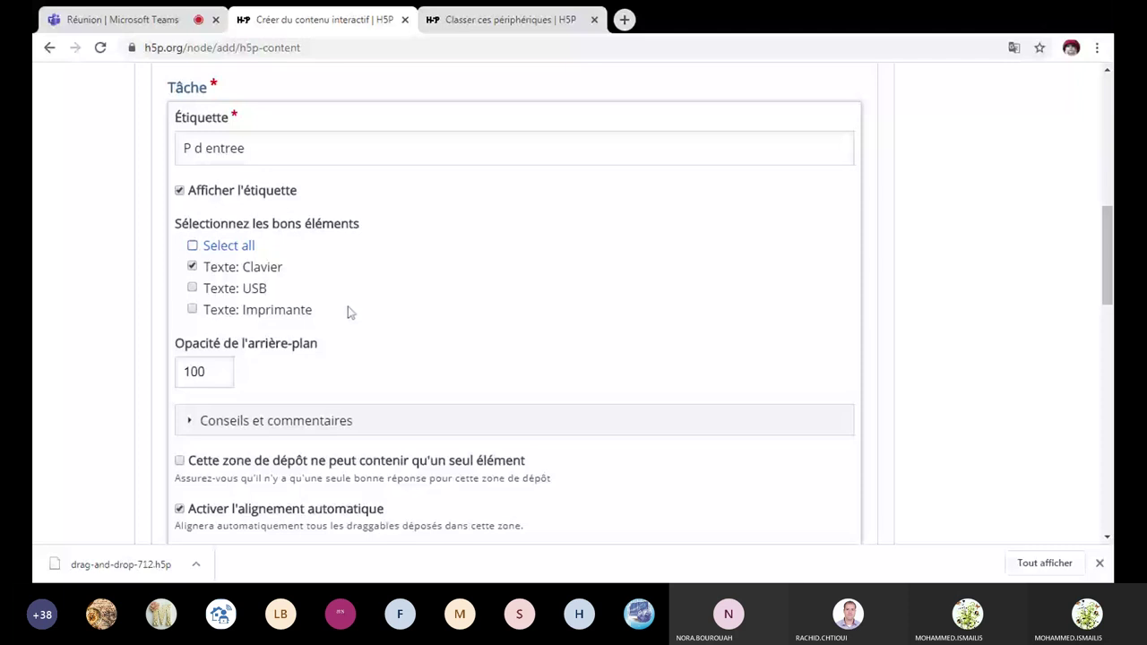
{"action": "scroll", "coordinate": [767, 482], "scroll_direction": "down", "scroll_amount": 1}
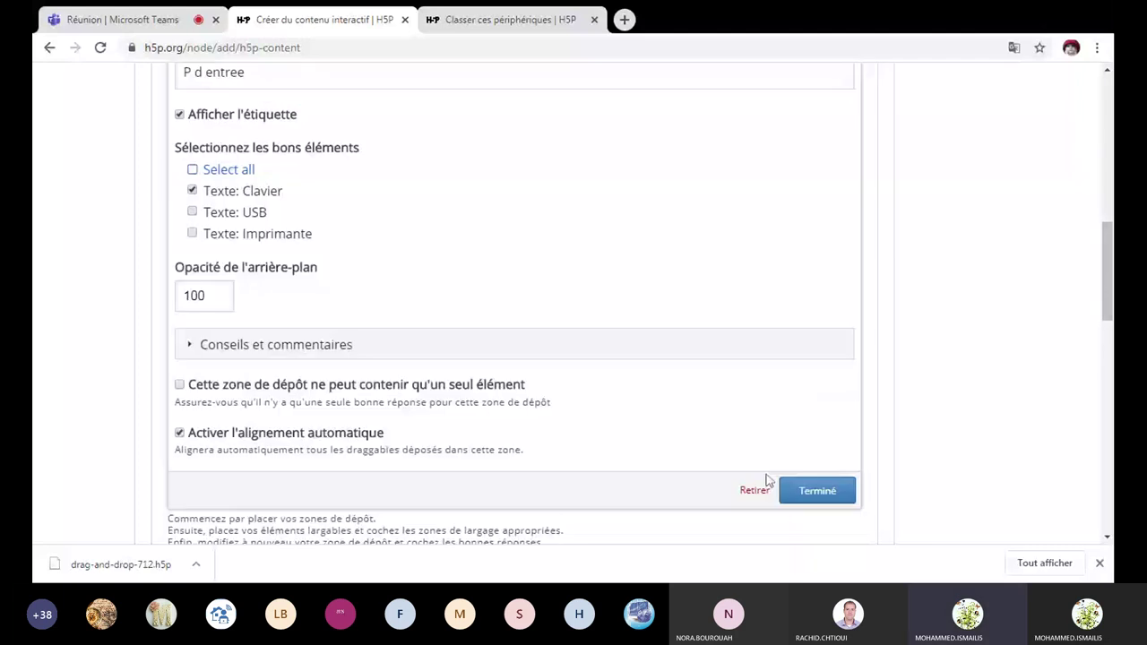
{"action": "left_click", "coordinate": [787, 488]}
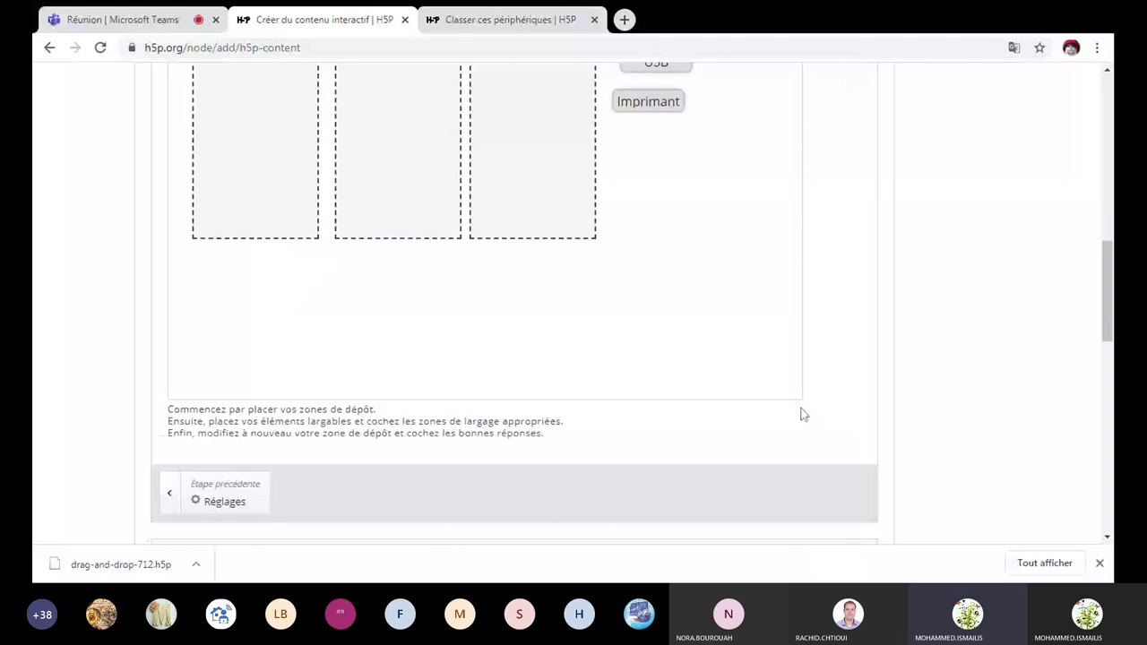
Mark "Imprimante" as the correct element for the "P de sortie" drop zone and save the zone.
{"action": "scroll", "coordinate": [803, 415], "scroll_direction": "up", "scroll_amount": 2}
{"action": "left_click", "coordinate": [402, 208]}
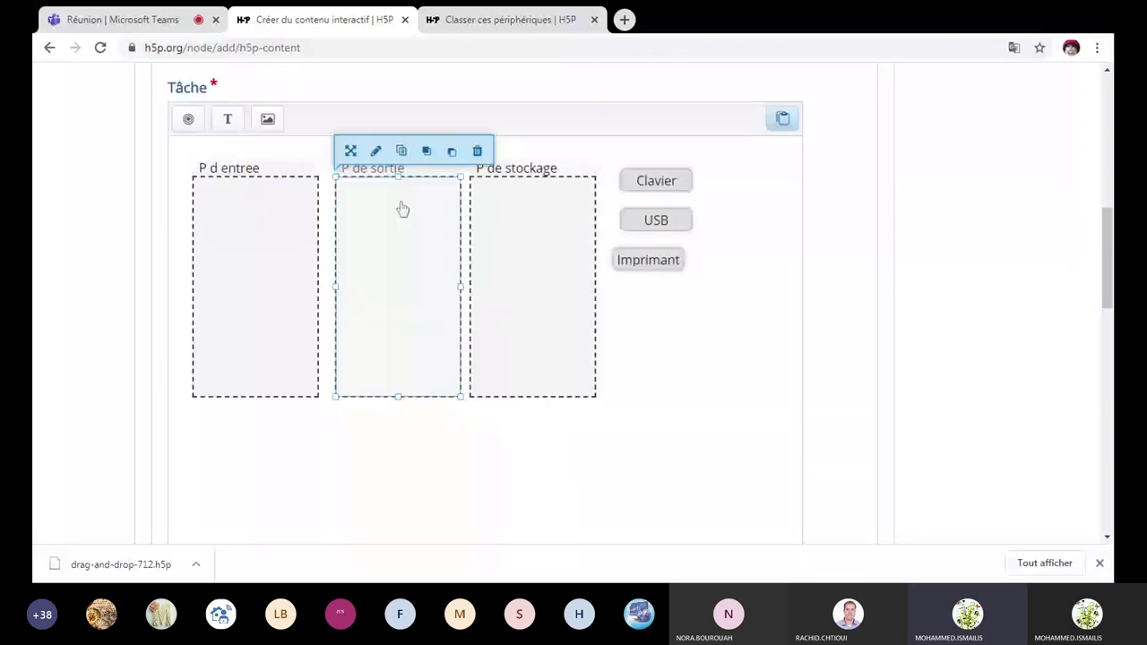
{"action": "double_click", "coordinate": [403, 208]}
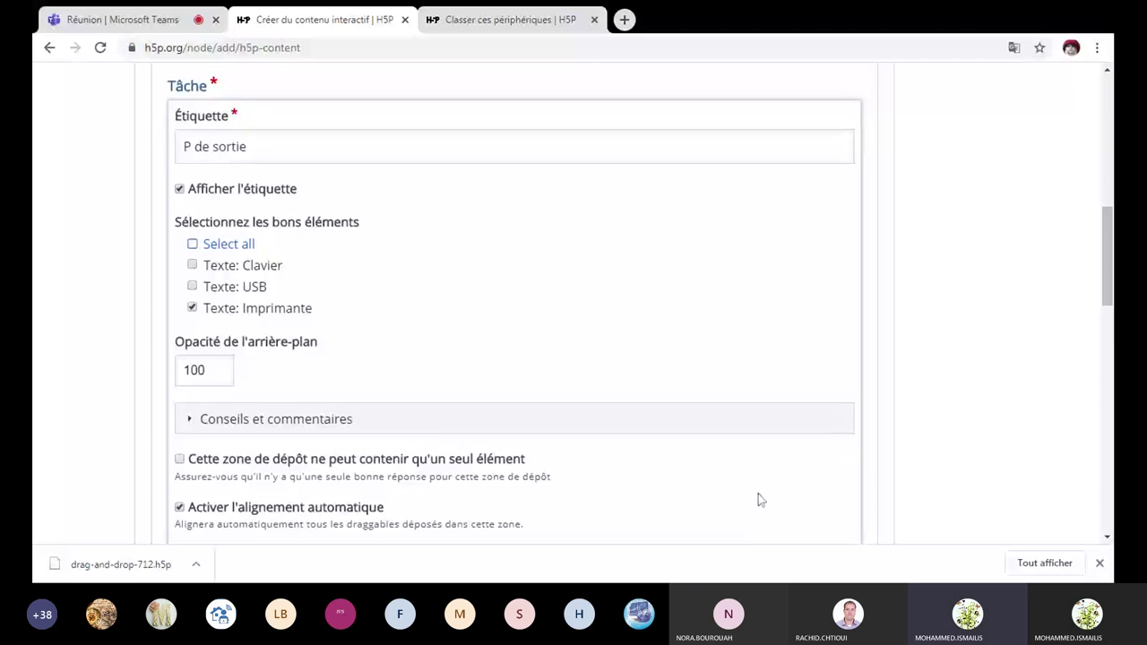
{"action": "scroll", "coordinate": [758, 494], "scroll_direction": "down", "scroll_amount": 1}
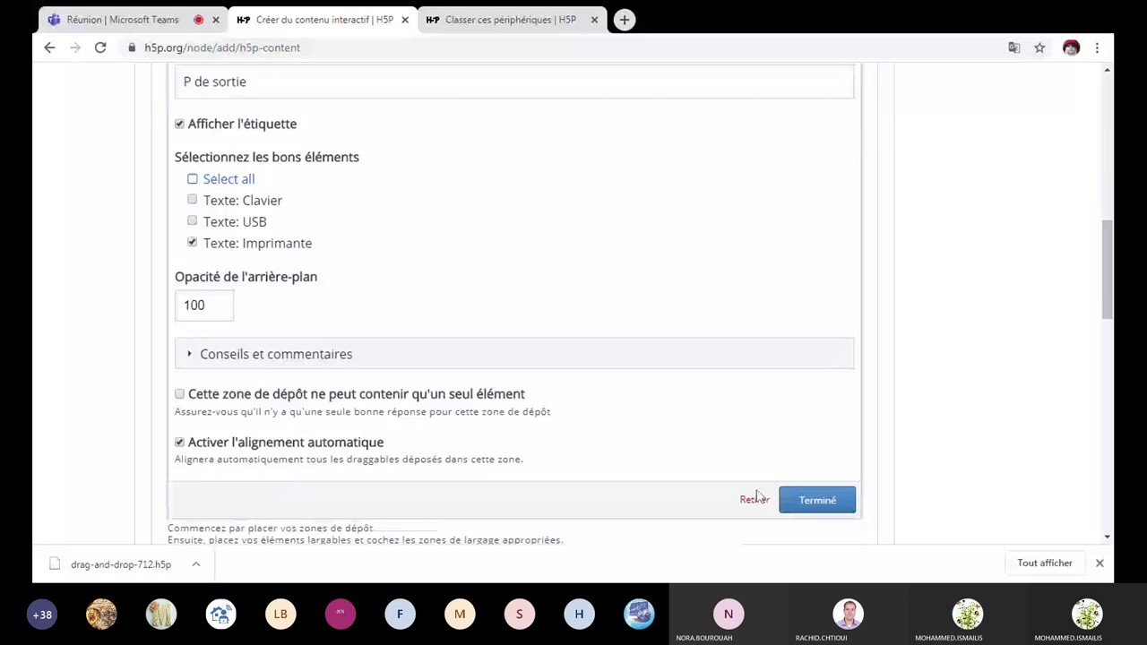
{"action": "left_click", "coordinate": [811, 501]}
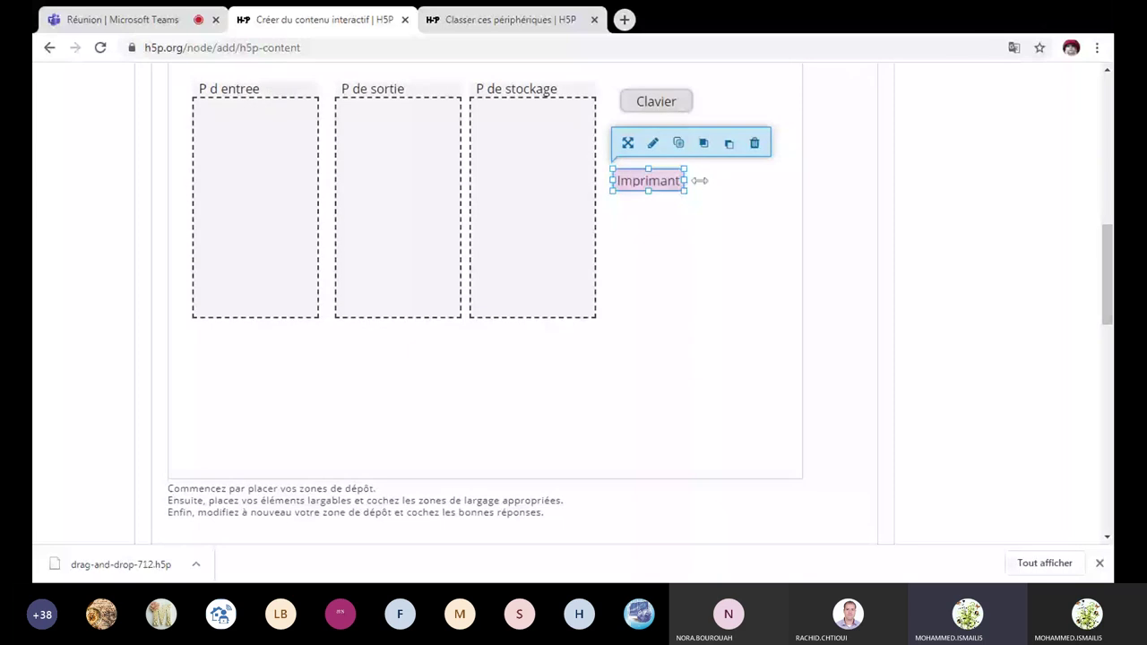
Mark "USB" as the correct element for the "P de stockage" drop zone and save the zone.
{"action": "double_click", "coordinate": [547, 260]}
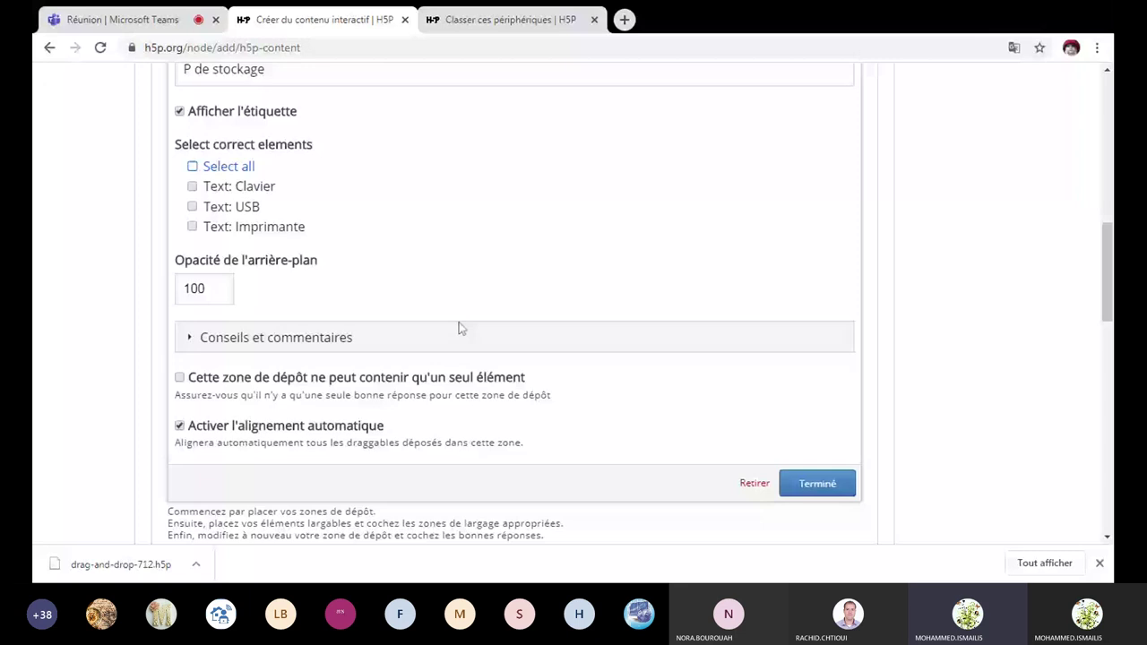
{"action": "left_click", "coordinate": [192, 206]}
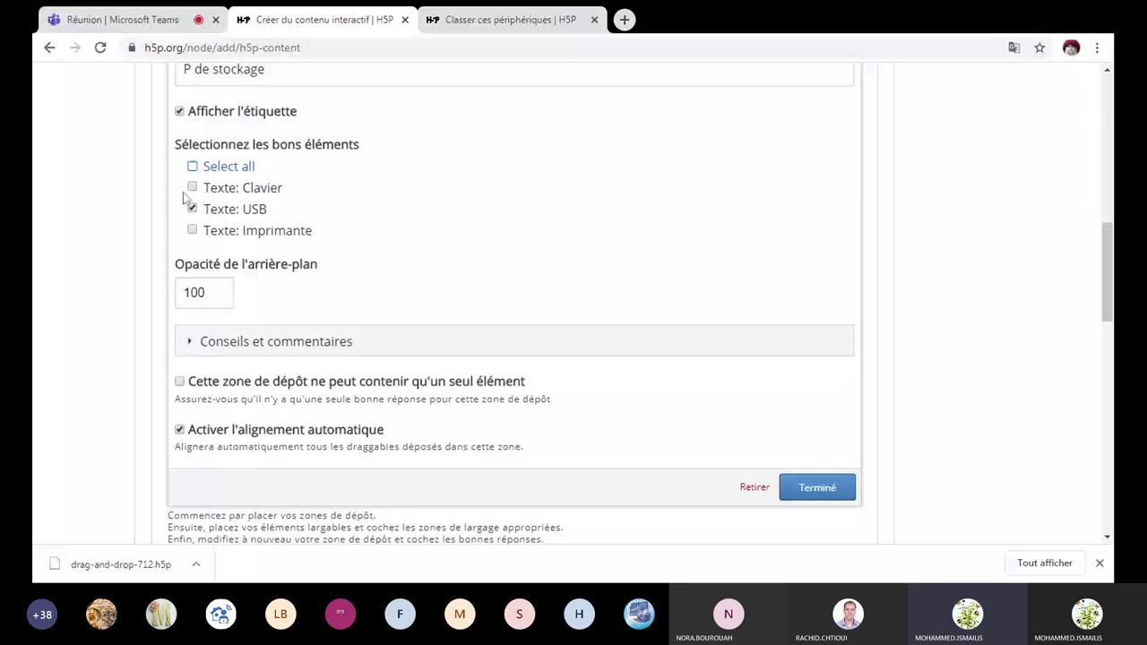
{"action": "left_click", "coordinate": [817, 490]}
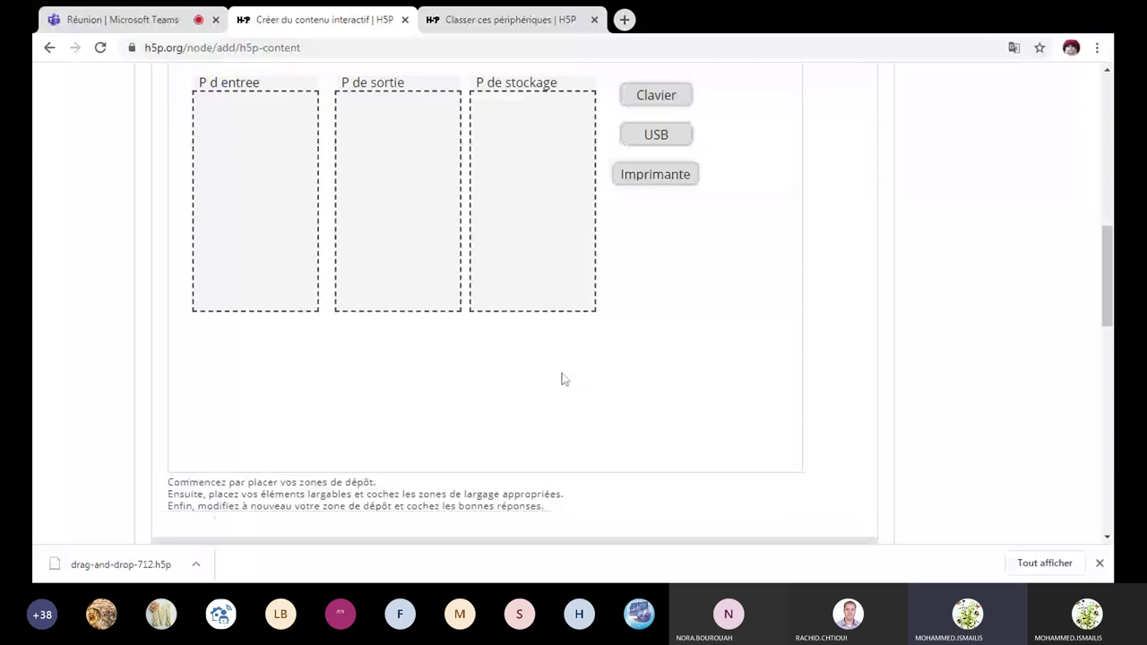
Save the Drag and Drop content with its current display options to publish it.
{"action": "scroll", "coordinate": [565, 379], "scroll_direction": "down", "scroll_amount": 5}
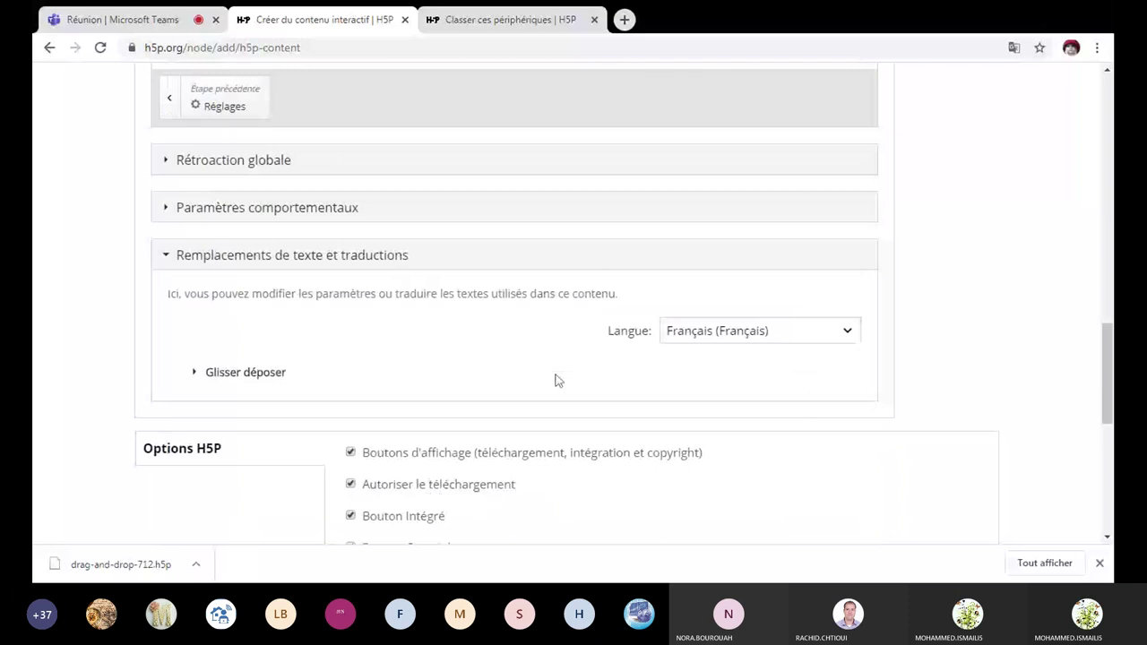
{"action": "scroll", "coordinate": [556, 381], "scroll_direction": "down", "scroll_amount": 1}
{"action": "left_click", "coordinate": [152, 514]}
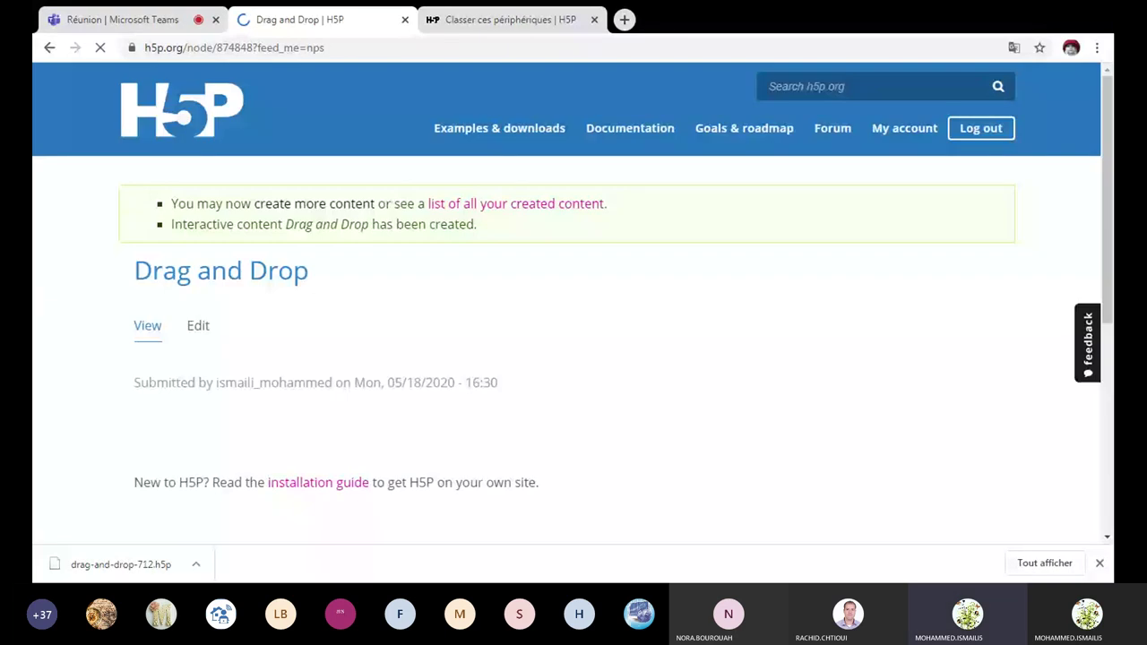
In the published activity, place "Clavier" in "P d entree", "USB" in "P de stockage" and "Imprimante" in "P de sortie".
{"action": "scroll", "coordinate": [348, 425], "scroll_direction": "down", "scroll_amount": 2}
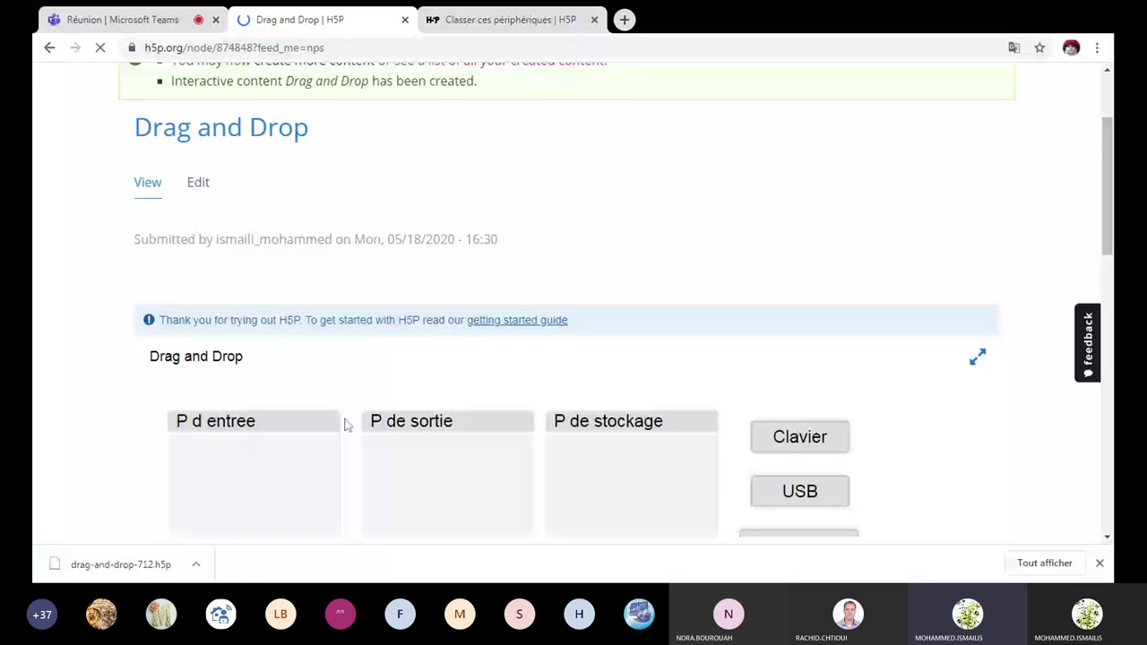
{"action": "scroll", "coordinate": [348, 425], "scroll_direction": "down", "scroll_amount": 1}
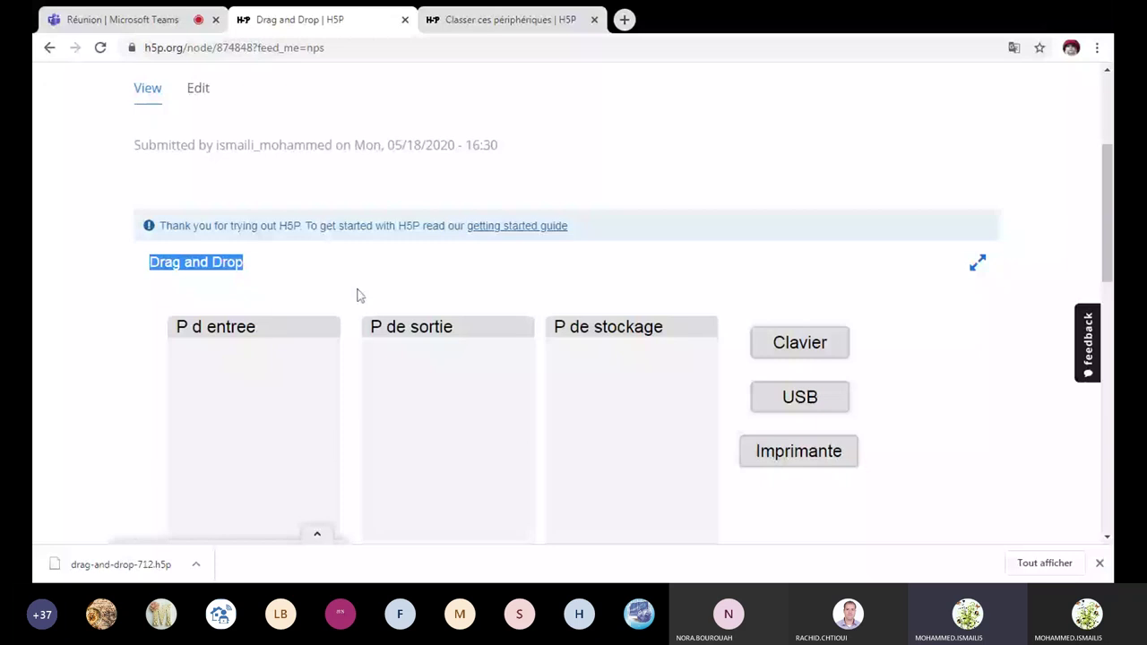
{"action": "scroll", "coordinate": [453, 350], "scroll_direction": "down", "scroll_amount": 1}
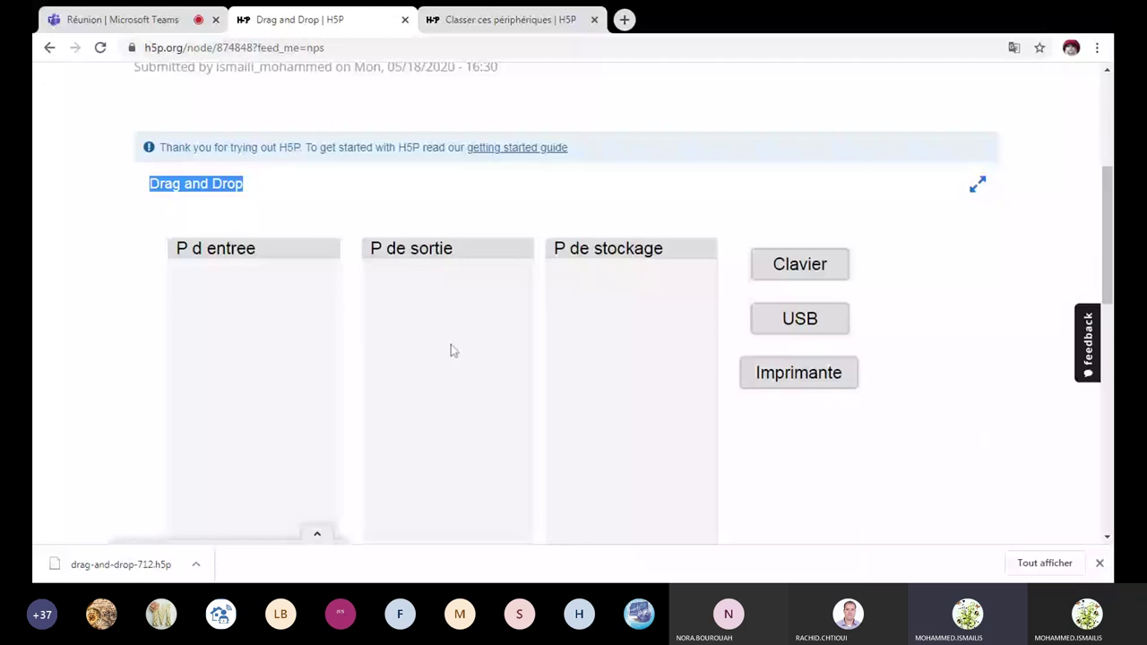
{"action": "left_click_drag", "start_coordinate": [799, 263], "coordinate": [220, 275]}
{"action": "left_click_drag", "start_coordinate": [800, 319], "coordinate": [655, 323]}
{"action": "left_click_drag", "start_coordinate": [797, 370], "coordinate": [488, 336]}
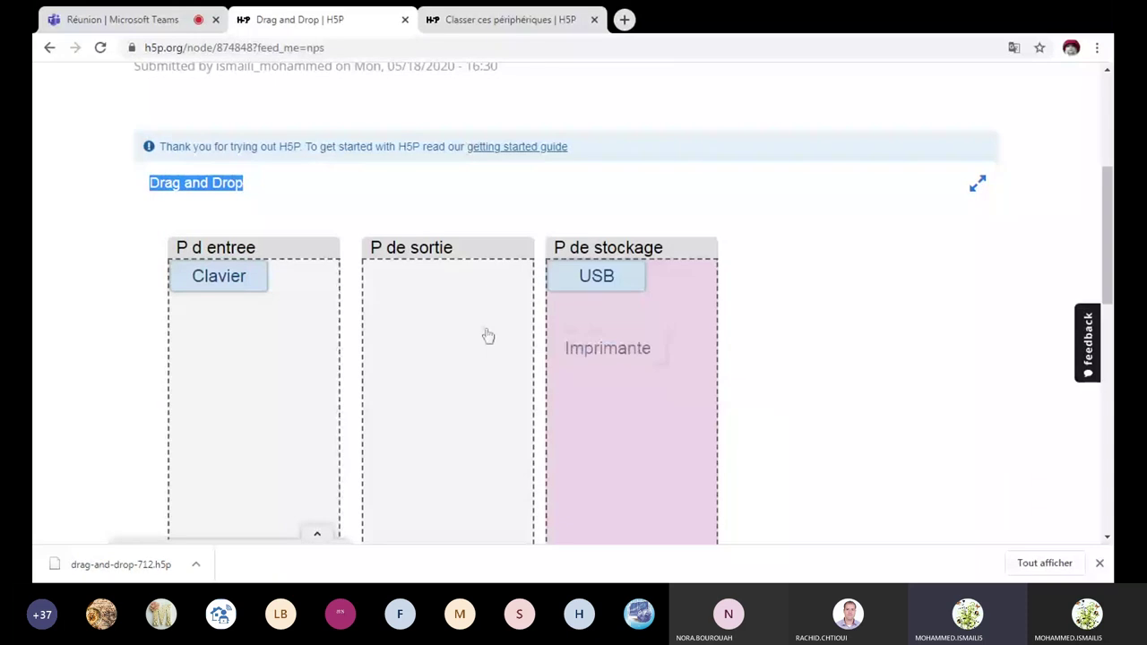
{"action": "left_click_drag", "start_coordinate": [488, 336], "coordinate": [484, 336]}
Check the answers and examine the score and the marking of each placed element.
{"action": "scroll", "coordinate": [459, 257], "scroll_direction": "down", "scroll_amount": 1}
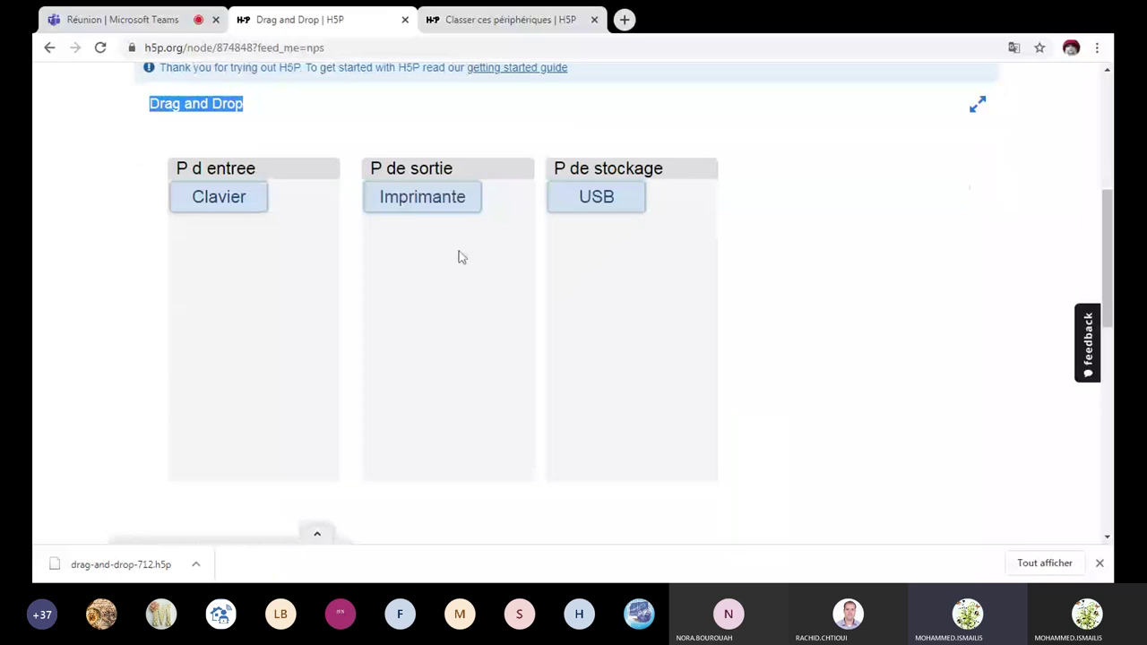
{"action": "scroll", "coordinate": [461, 257], "scroll_direction": "down", "scroll_amount": 2}
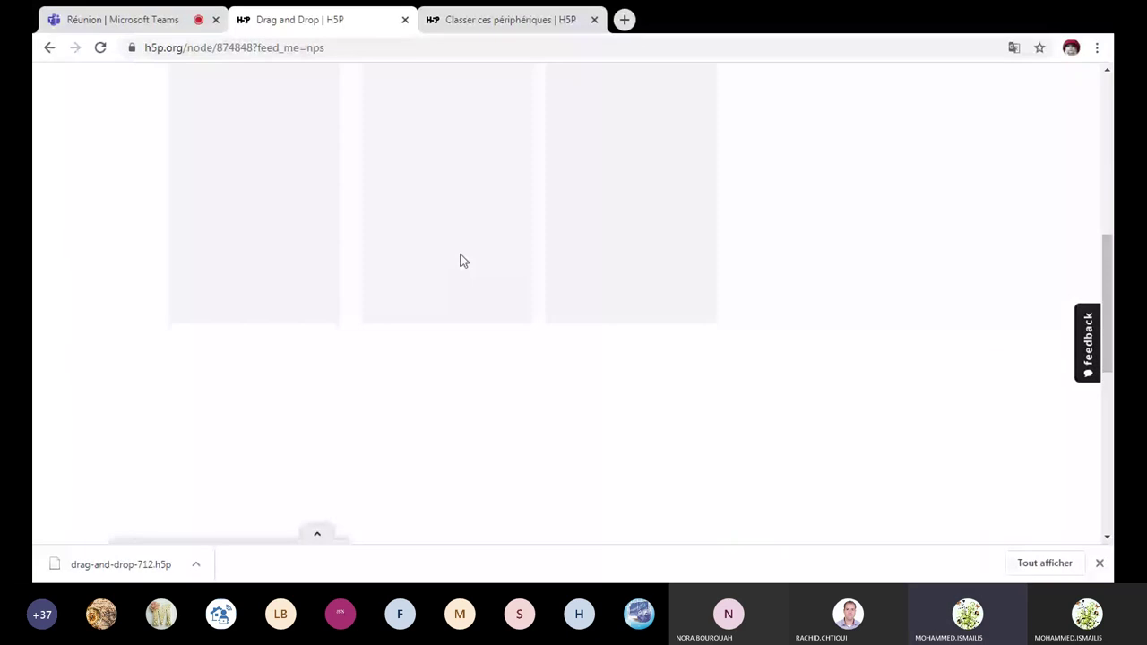
{"action": "scroll", "coordinate": [463, 261], "scroll_direction": "down", "scroll_amount": 3}
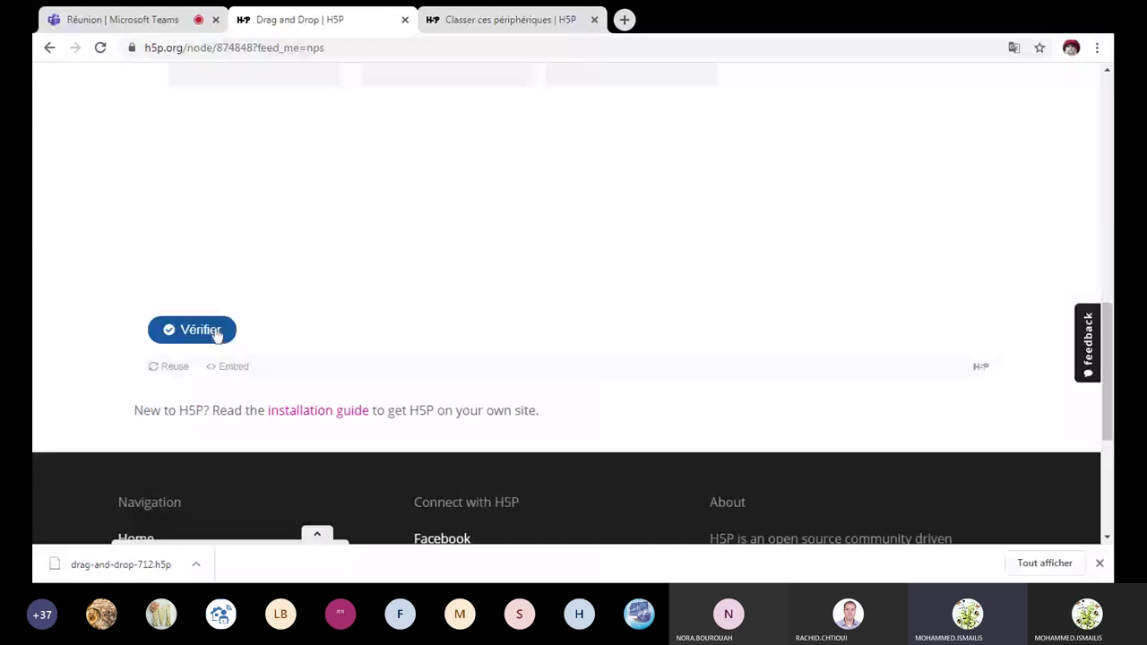
{"action": "left_click", "coordinate": [216, 332]}
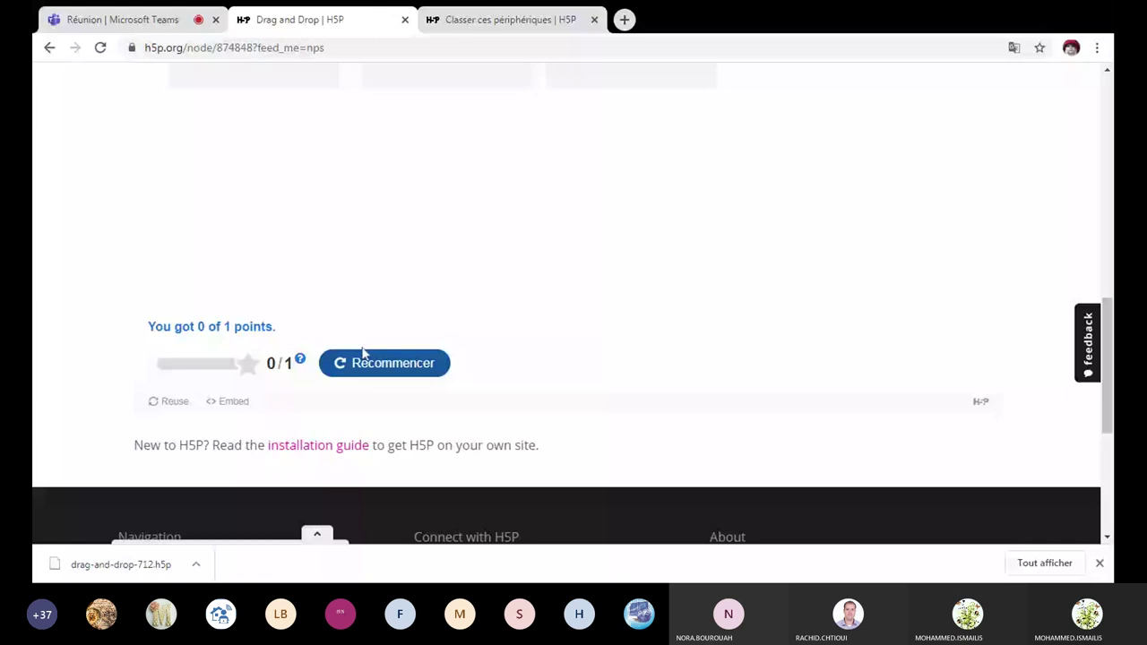
{"action": "scroll", "coordinate": [363, 352], "scroll_direction": "up", "scroll_amount": 4}
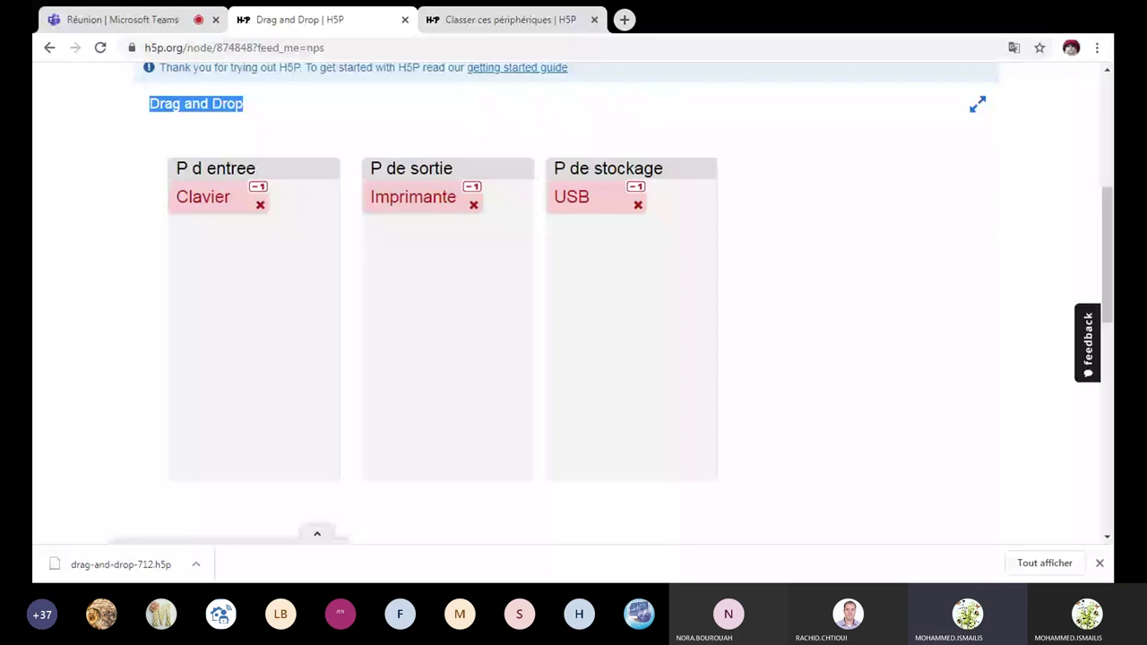
{"action": "scroll", "coordinate": [307, 311], "scroll_direction": "down", "scroll_amount": 2}
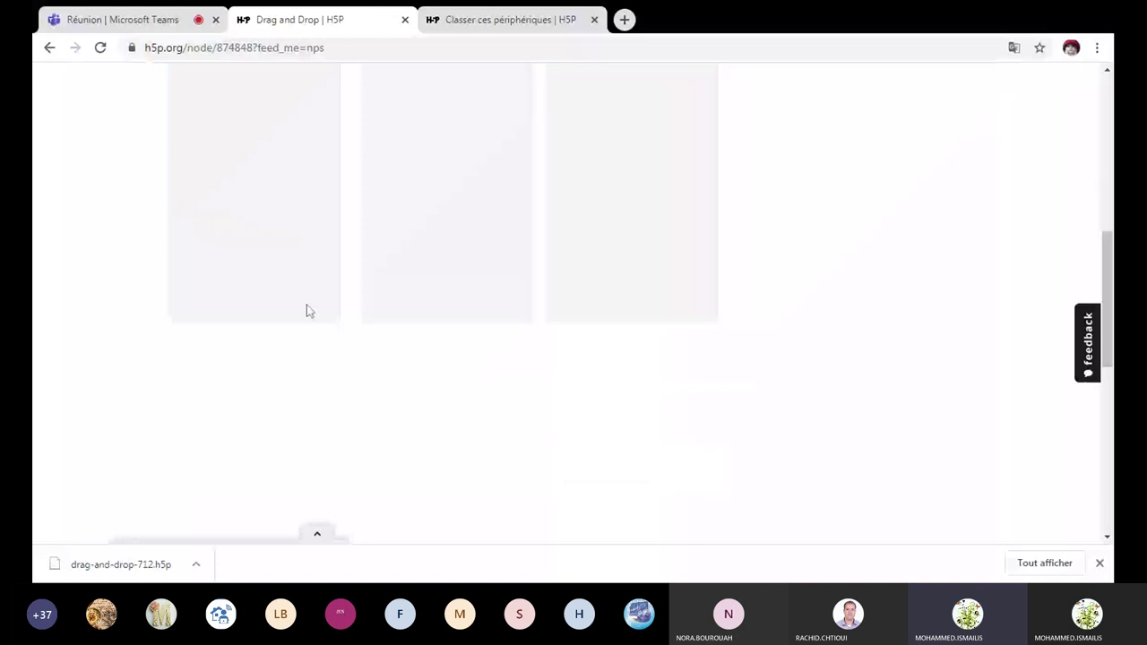
{"action": "scroll", "coordinate": [306, 311], "scroll_direction": "down", "scroll_amount": 2}
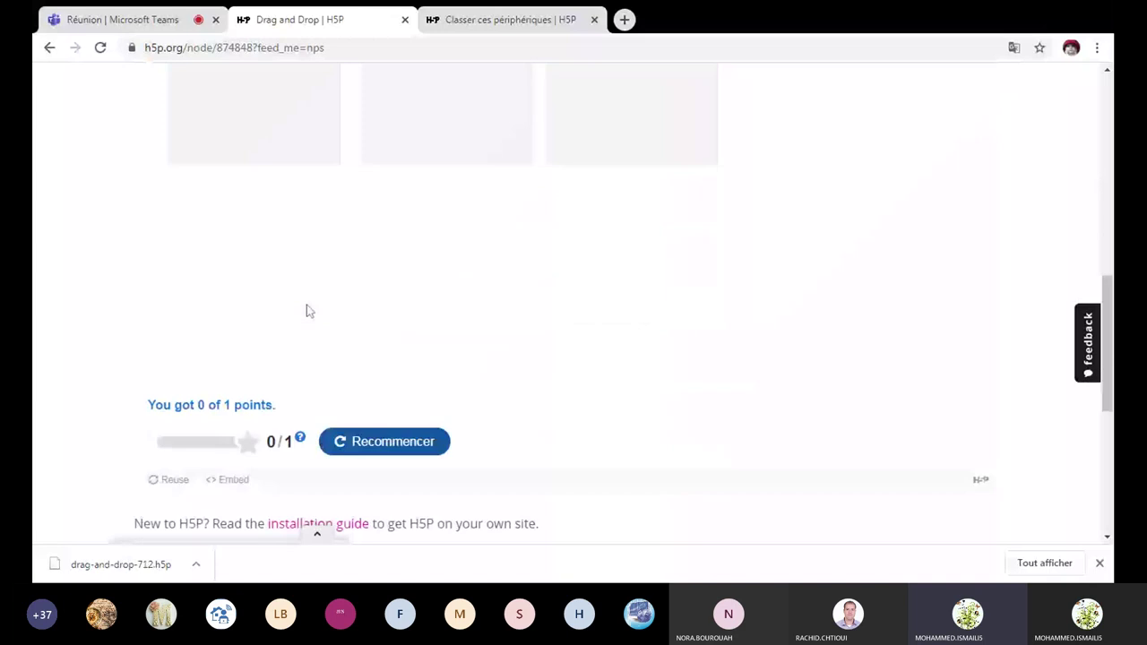
{"action": "scroll", "coordinate": [307, 311], "scroll_direction": "up", "scroll_amount": 4}
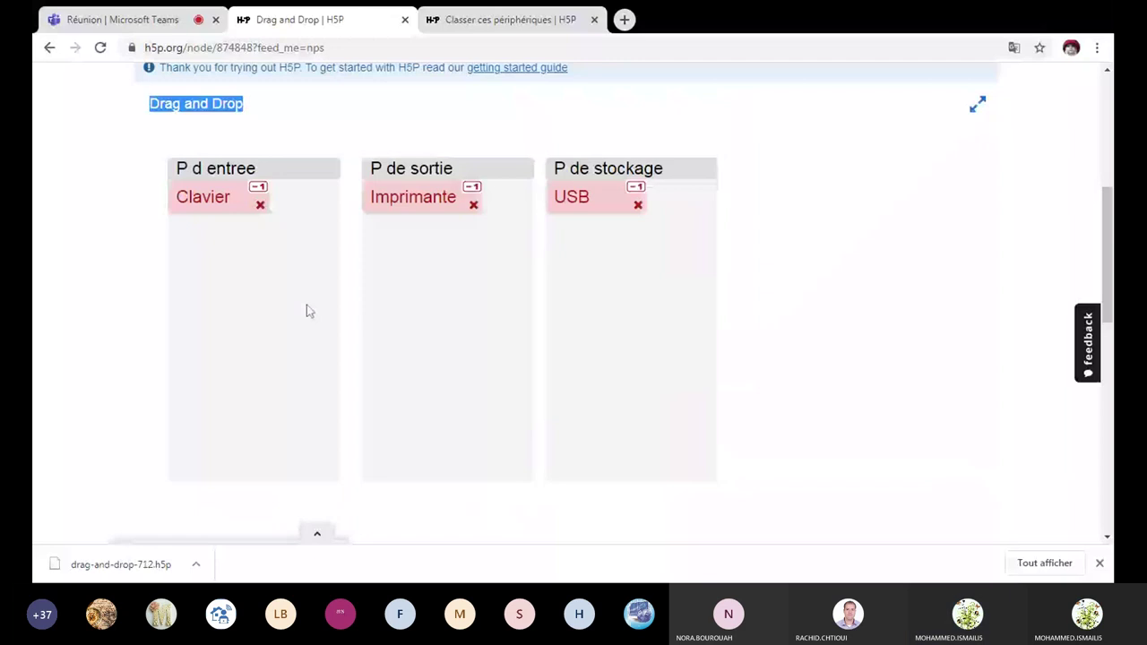
Reopen the published Drag and Drop content for editing and open the settings of the "P d entree" drop zone.
{"action": "scroll", "coordinate": [204, 332], "scroll_direction": "up", "scroll_amount": 4}
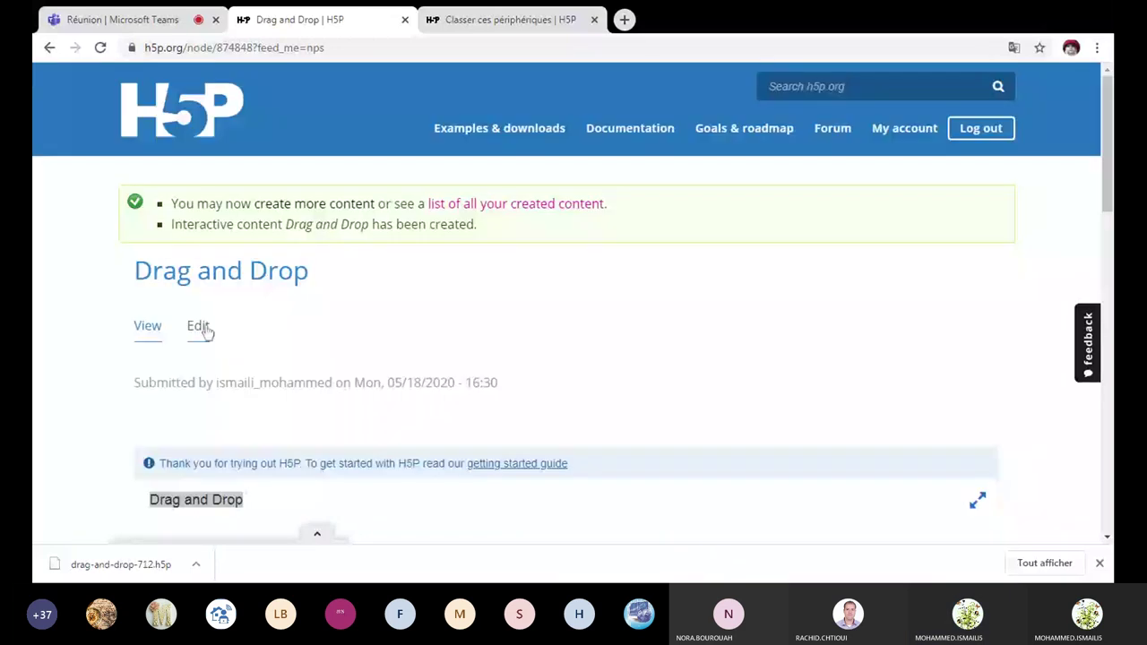
{"action": "left_click", "coordinate": [199, 328]}
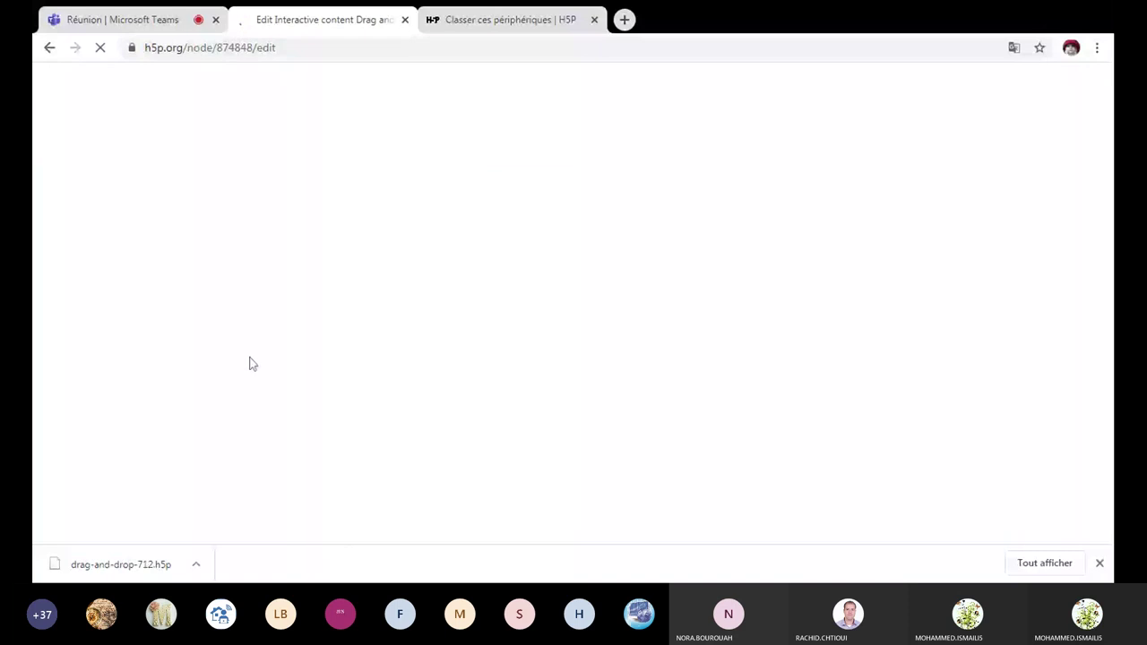
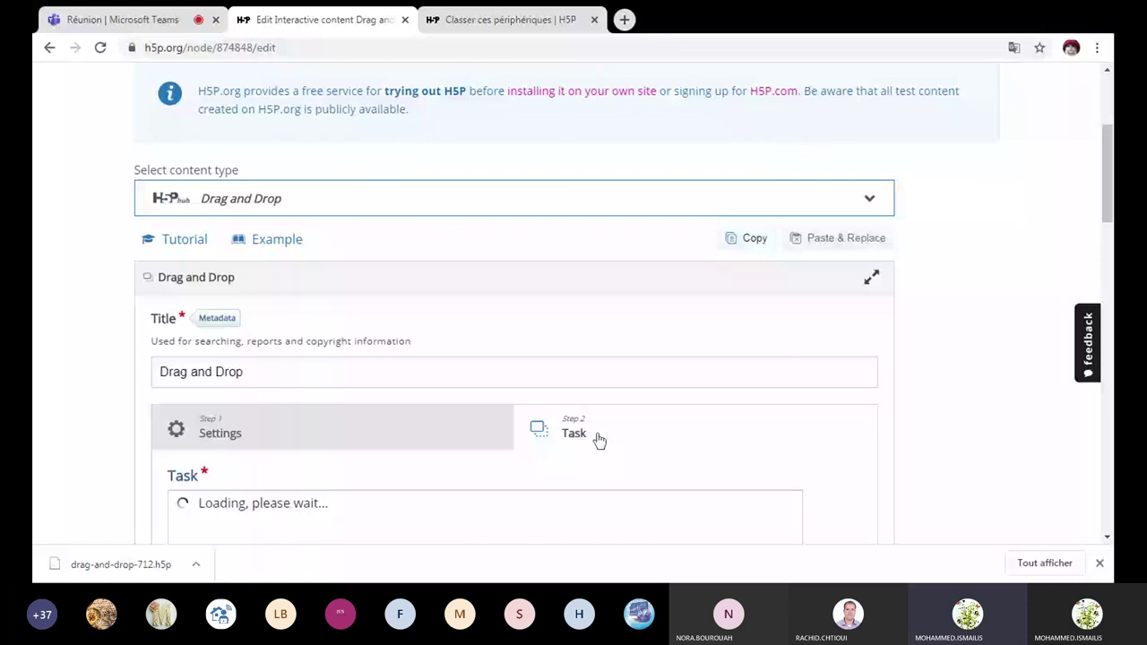
{"action": "scroll", "coordinate": [620, 453], "scroll_direction": "down", "scroll_amount": 2}
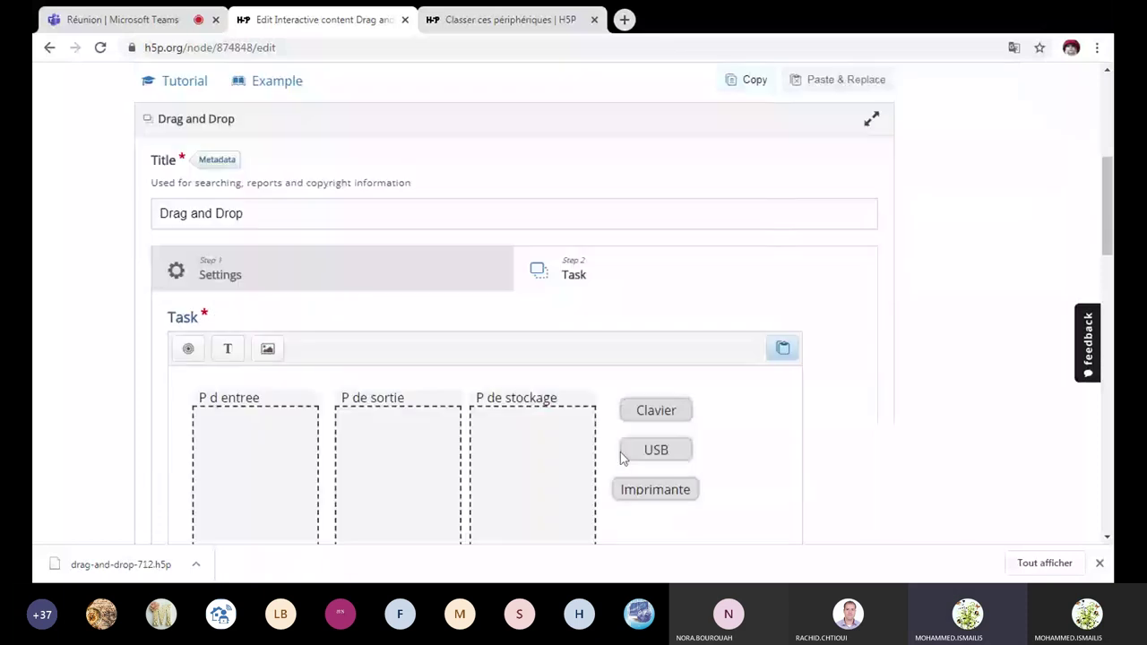
{"action": "scroll", "coordinate": [621, 452], "scroll_direction": "down", "scroll_amount": 2}
{"action": "left_click", "coordinate": [237, 260]}
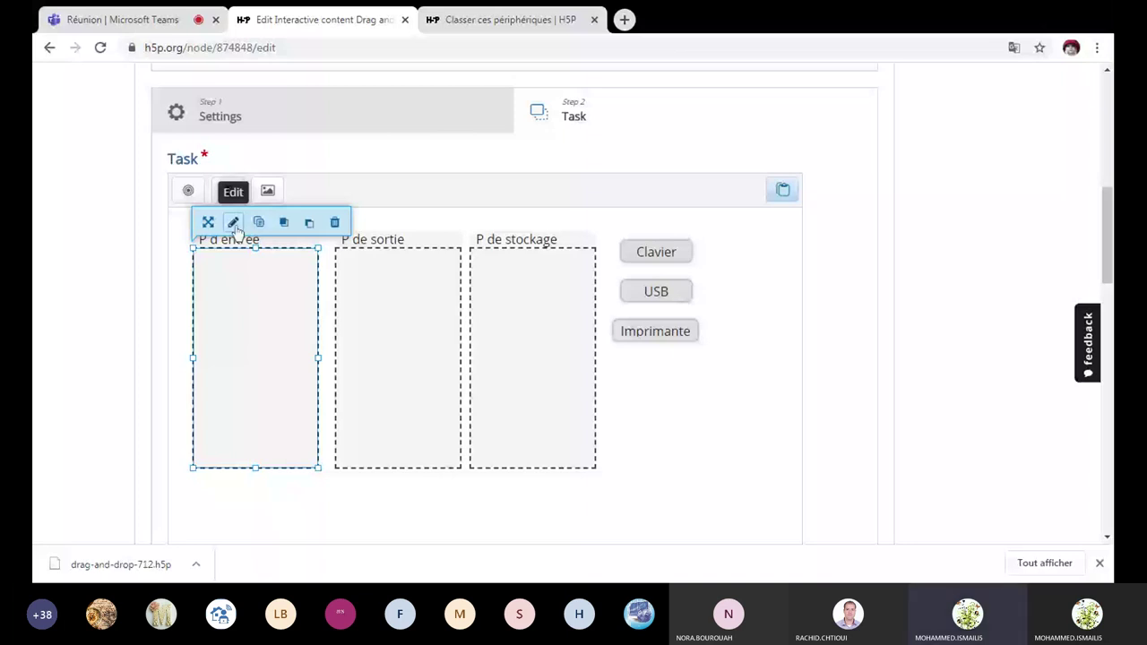
{"action": "left_click", "coordinate": [233, 223]}
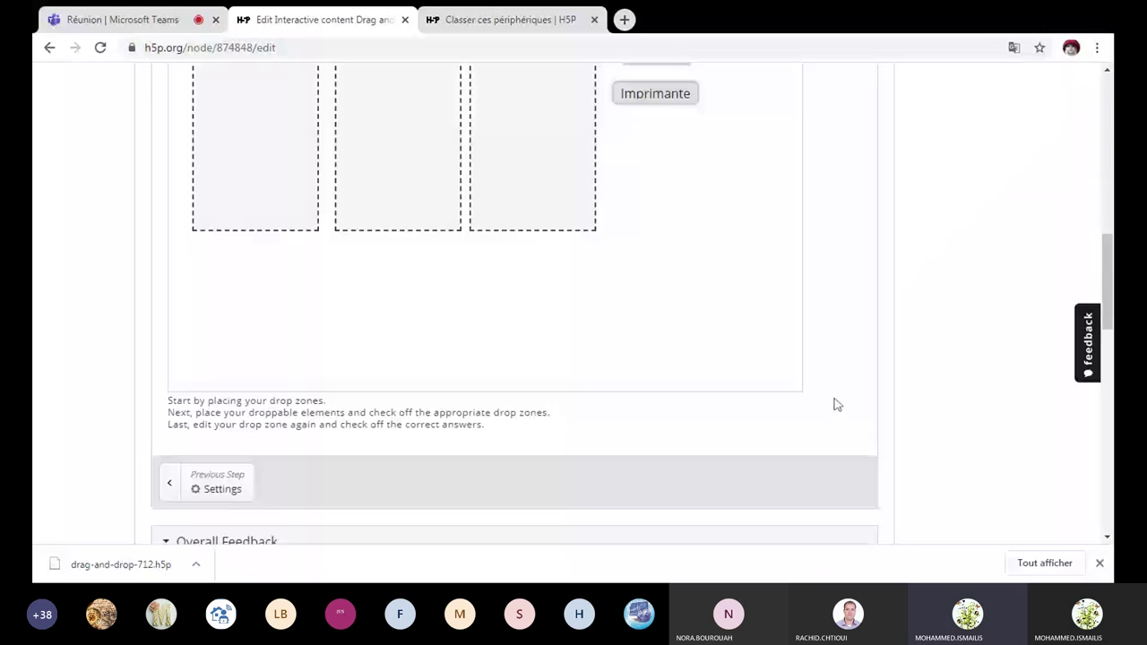
Mark "Imprimante" as the correct element for the "P de sortie" drop zone and save the zone.
{"action": "scroll", "coordinate": [402, 333], "scroll_direction": "up", "scroll_amount": 2}
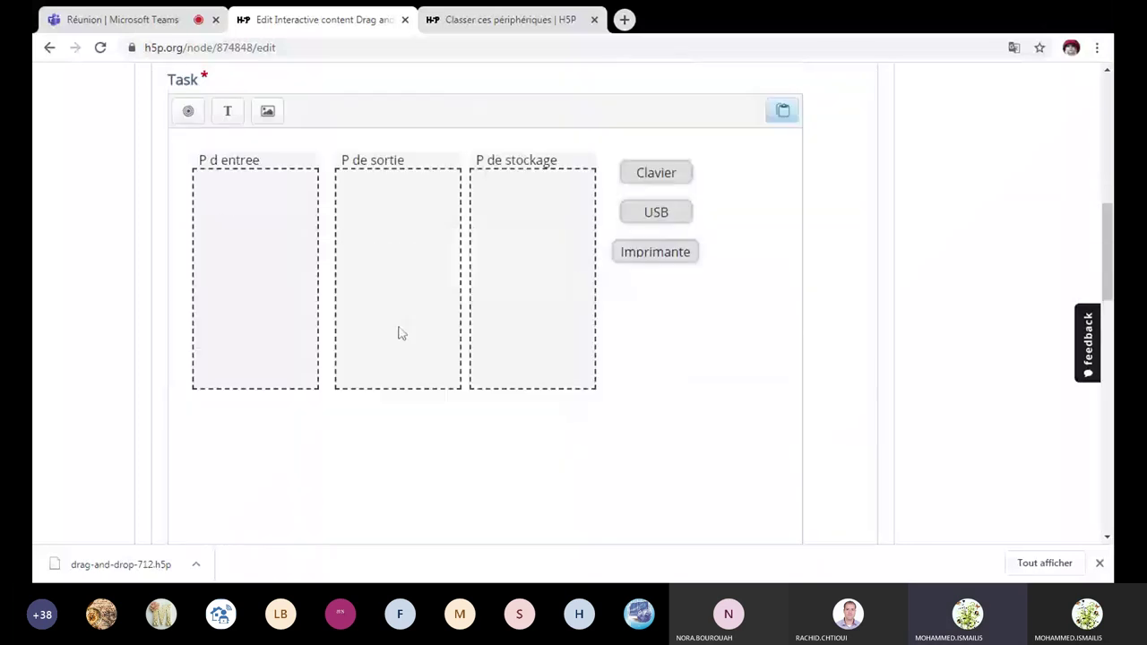
{"action": "double_click", "coordinate": [402, 333]}
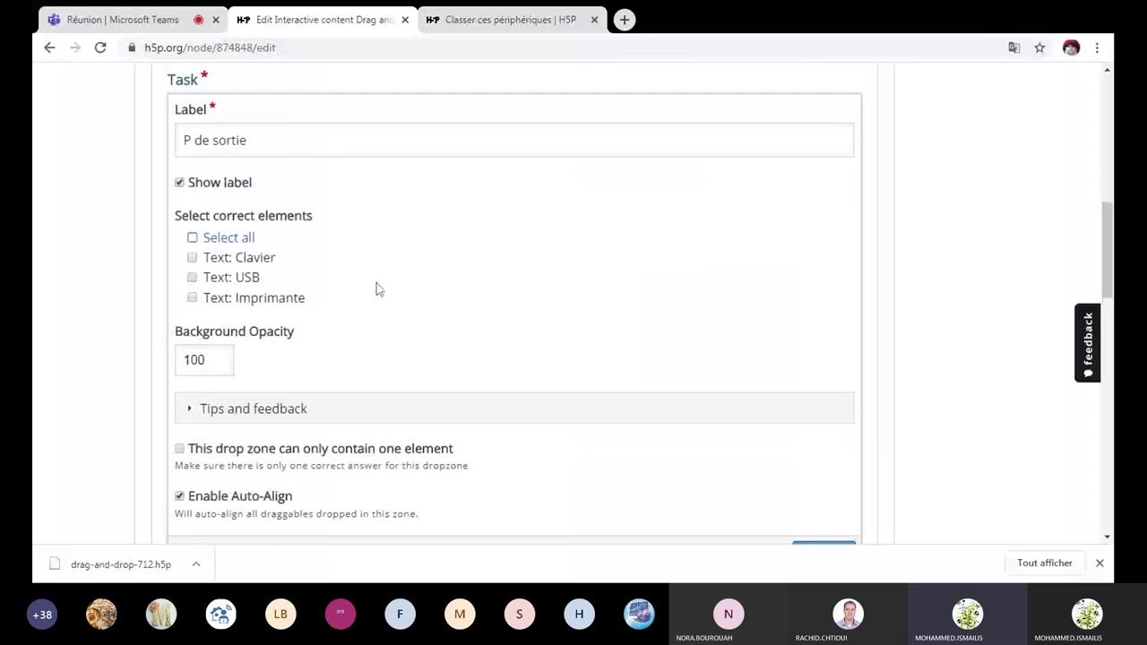
{"action": "left_click", "coordinate": [193, 298]}
{"action": "scroll", "coordinate": [564, 391], "scroll_direction": "down", "scroll_amount": 2}
{"action": "left_click", "coordinate": [833, 408]}
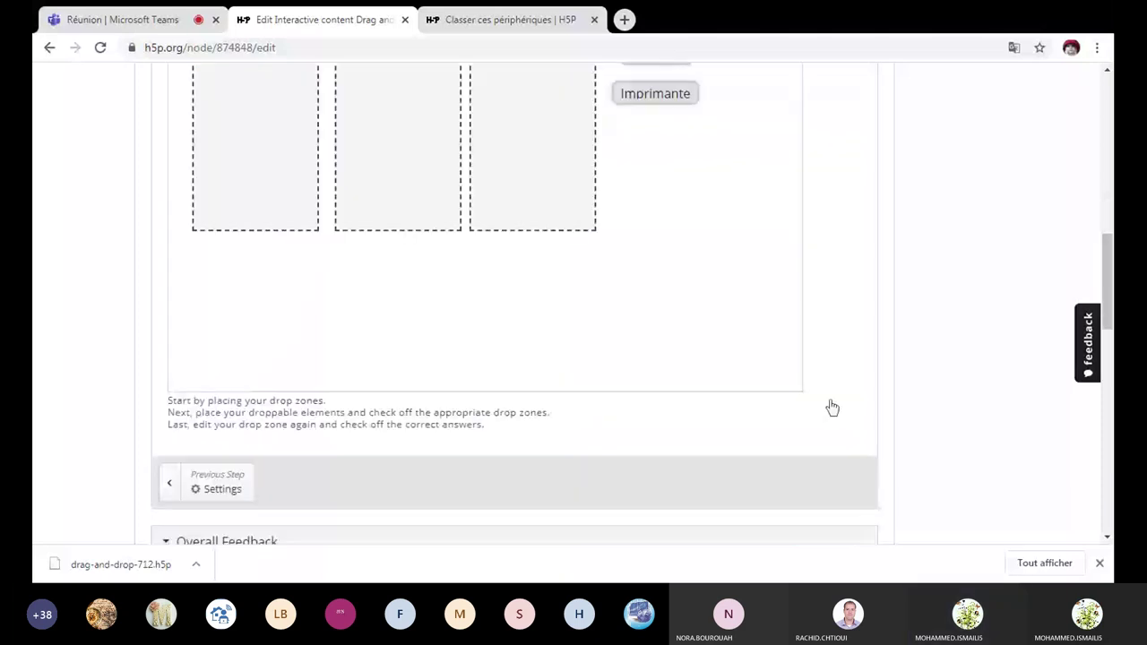
Review the correct-element selections of the "P de stockage" and "P de sortie" drop zones and close their settings.
{"action": "scroll", "coordinate": [833, 408], "scroll_direction": "up", "scroll_amount": 2}
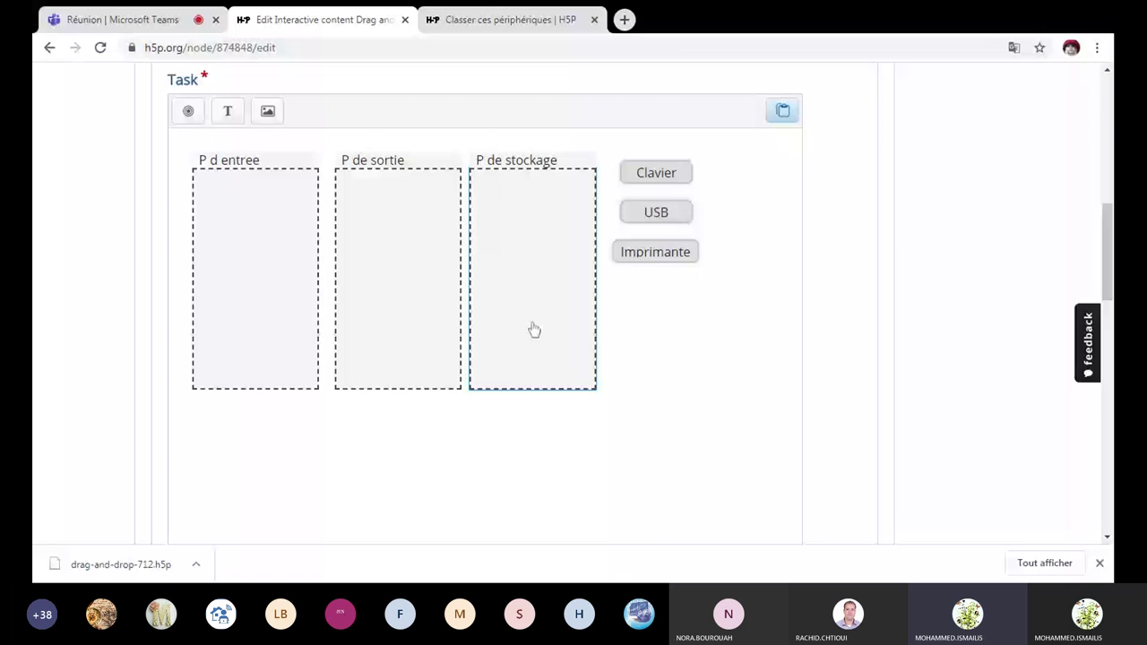
{"action": "left_click", "coordinate": [534, 330]}
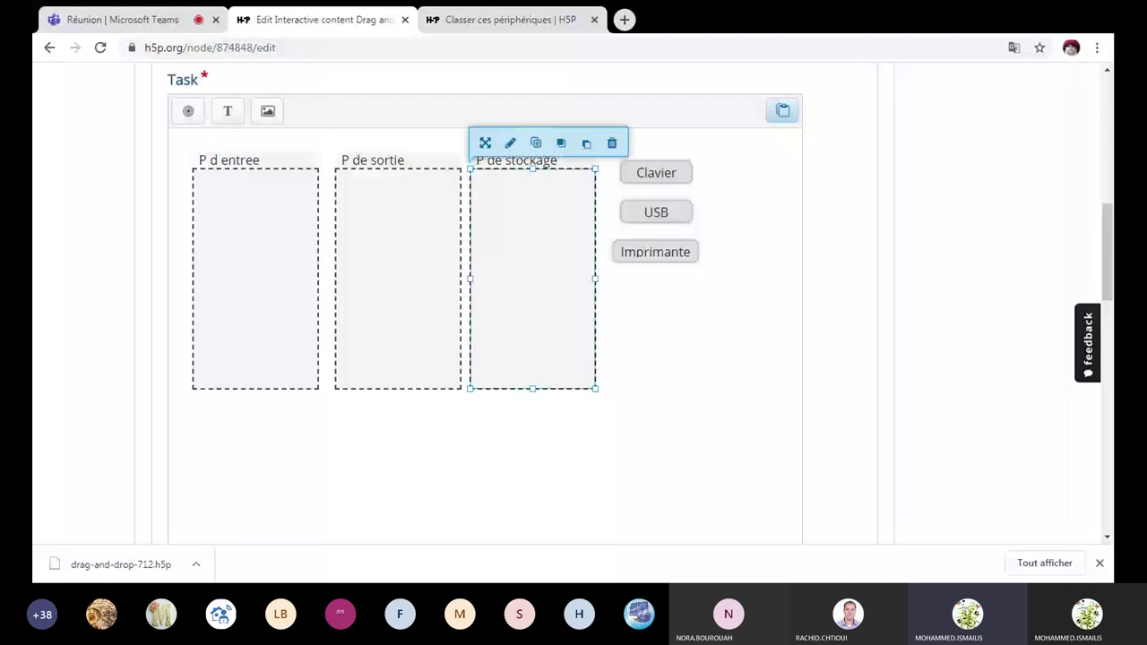
{"action": "left_click", "coordinate": [510, 143]}
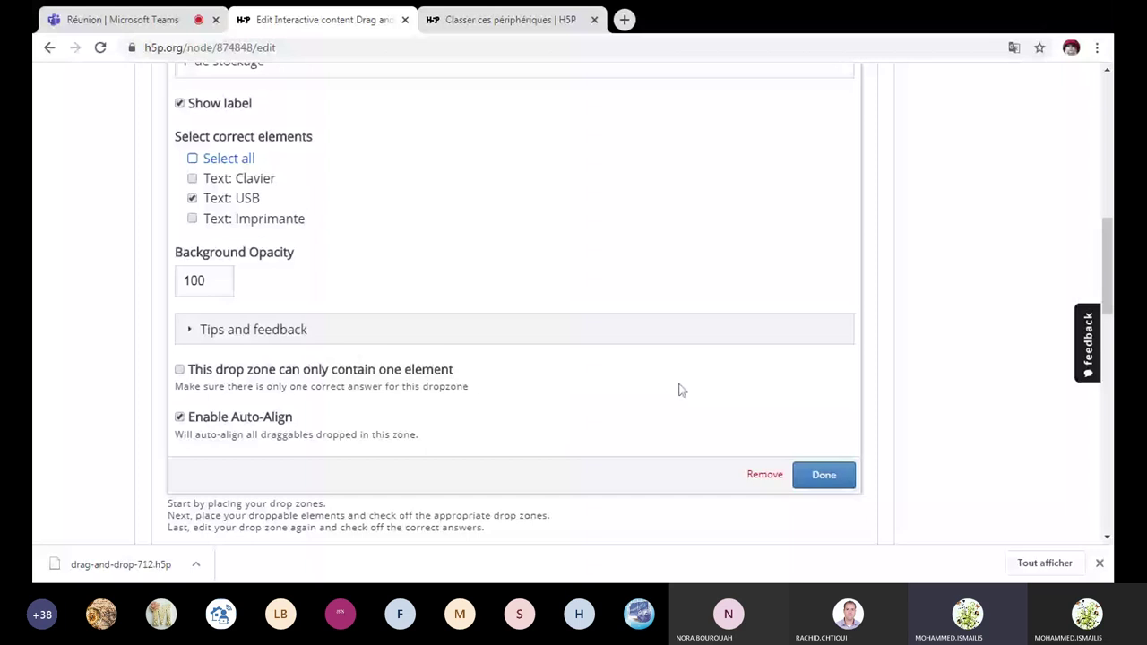
{"action": "left_click", "coordinate": [820, 476]}
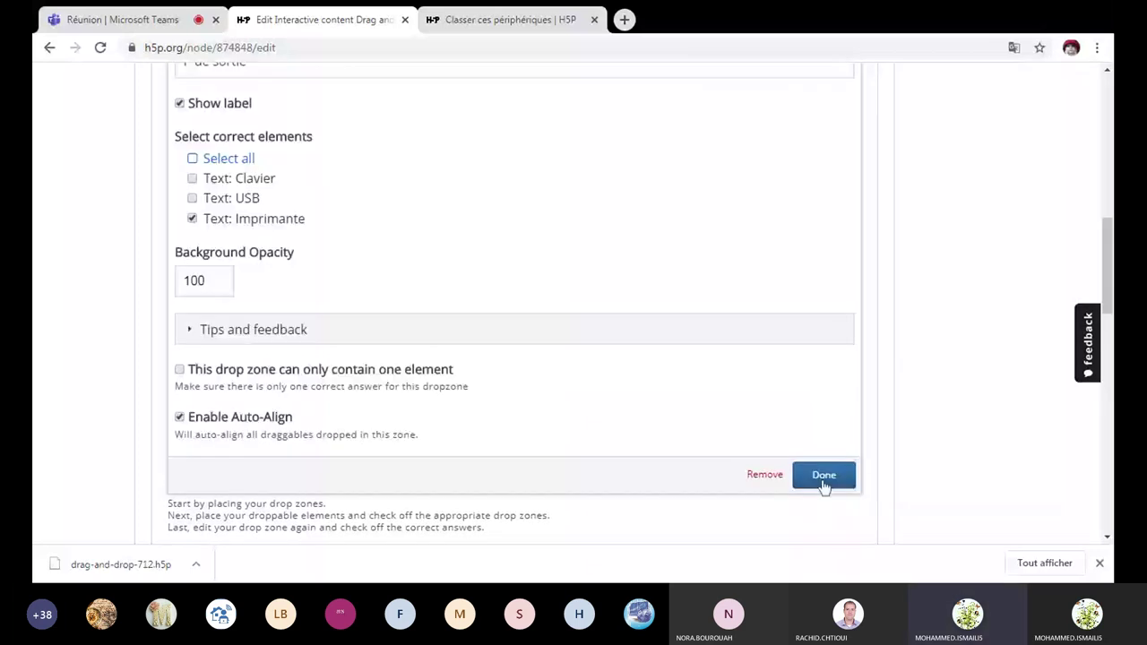
{"action": "left_click", "coordinate": [824, 479]}
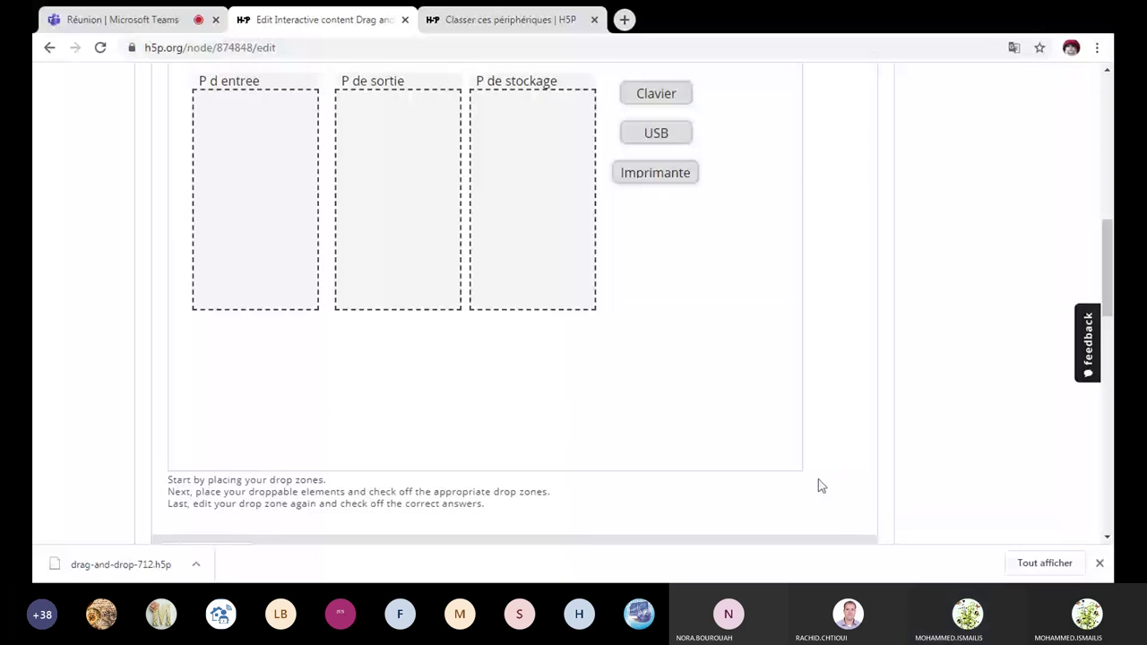
Save the corrected content, then place "Clavier" and "Imprimante" in "P de sortie" and "USB" in "P de stockage" in the published activity.
{"action": "scroll", "coordinate": [818, 486], "scroll_direction": "down", "scroll_amount": 10}
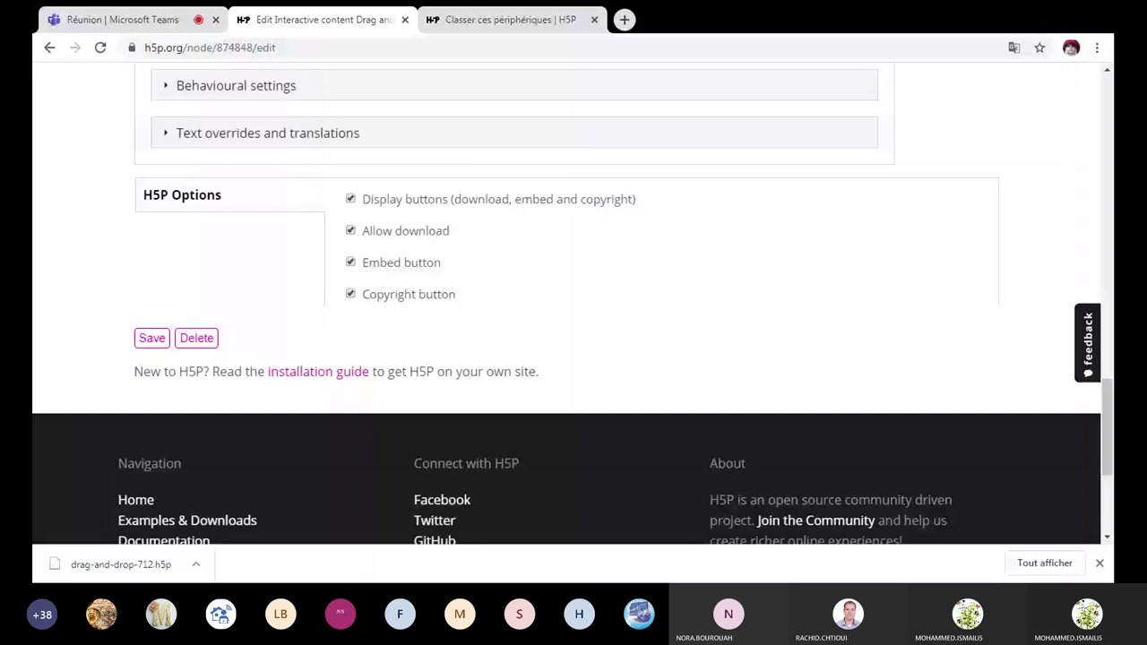
{"action": "left_click", "coordinate": [151, 338]}
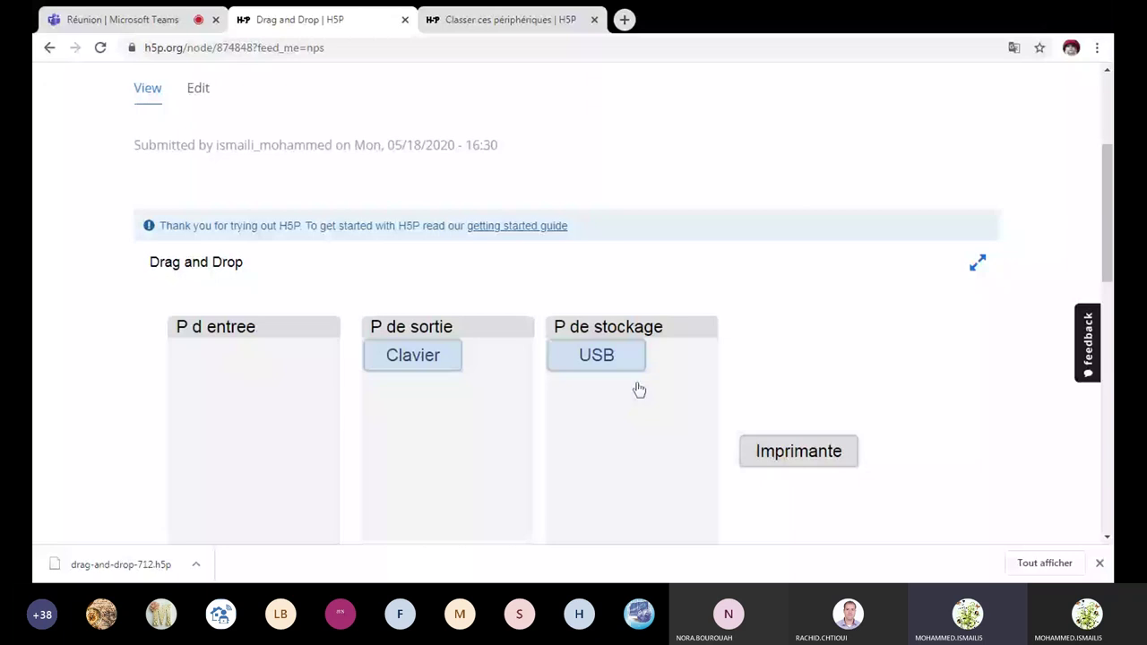
{"action": "left_click_drag", "start_coordinate": [799, 451], "coordinate": [417, 394]}
Check the answers and examine the score and the marking of "Clavier", "Imprimante" and "USB" in their zones.
{"action": "scroll", "coordinate": [845, 486], "scroll_direction": "down", "scroll_amount": 4}
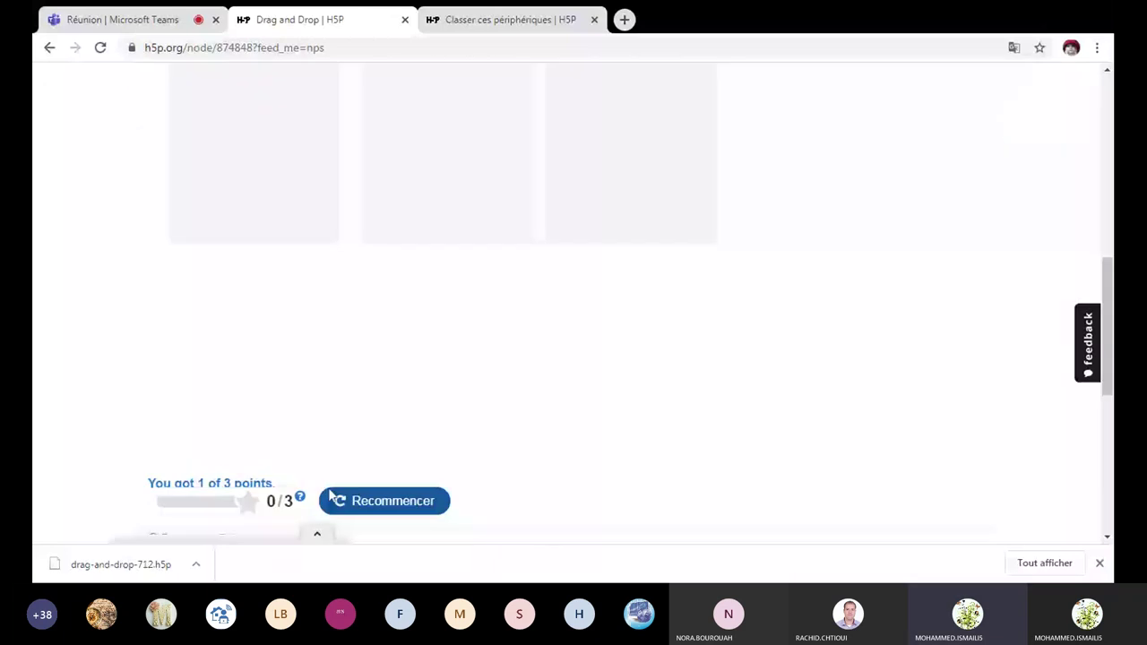
{"action": "scroll", "coordinate": [358, 492], "scroll_direction": "up", "scroll_amount": 2}
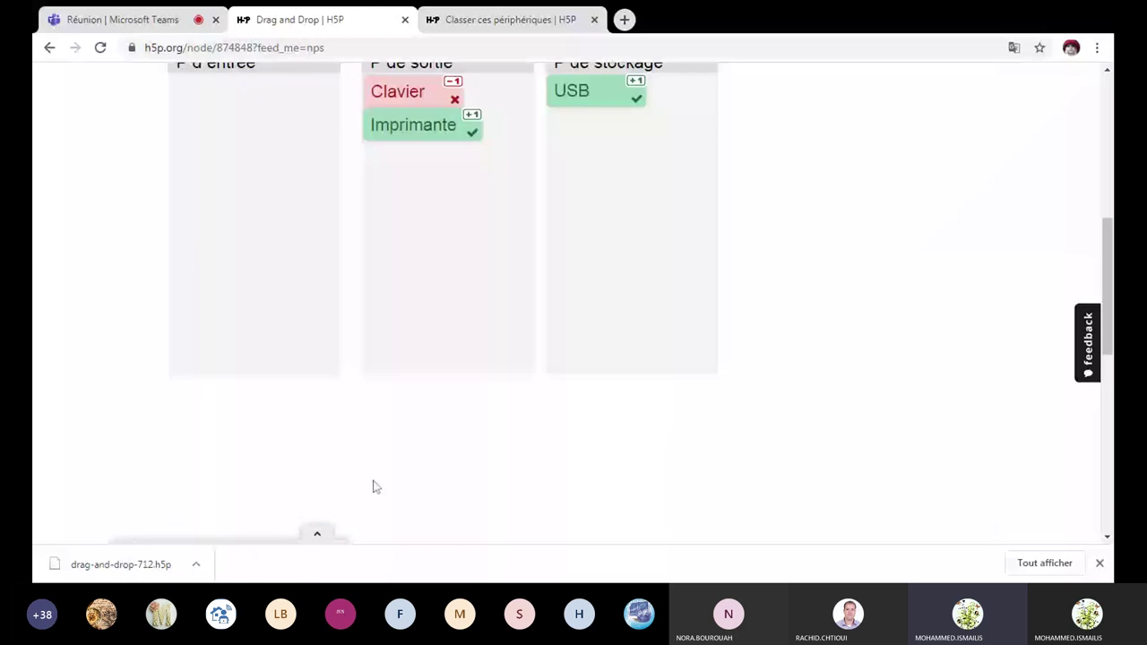
{"action": "scroll", "coordinate": [377, 487], "scroll_direction": "up", "scroll_amount": 1}
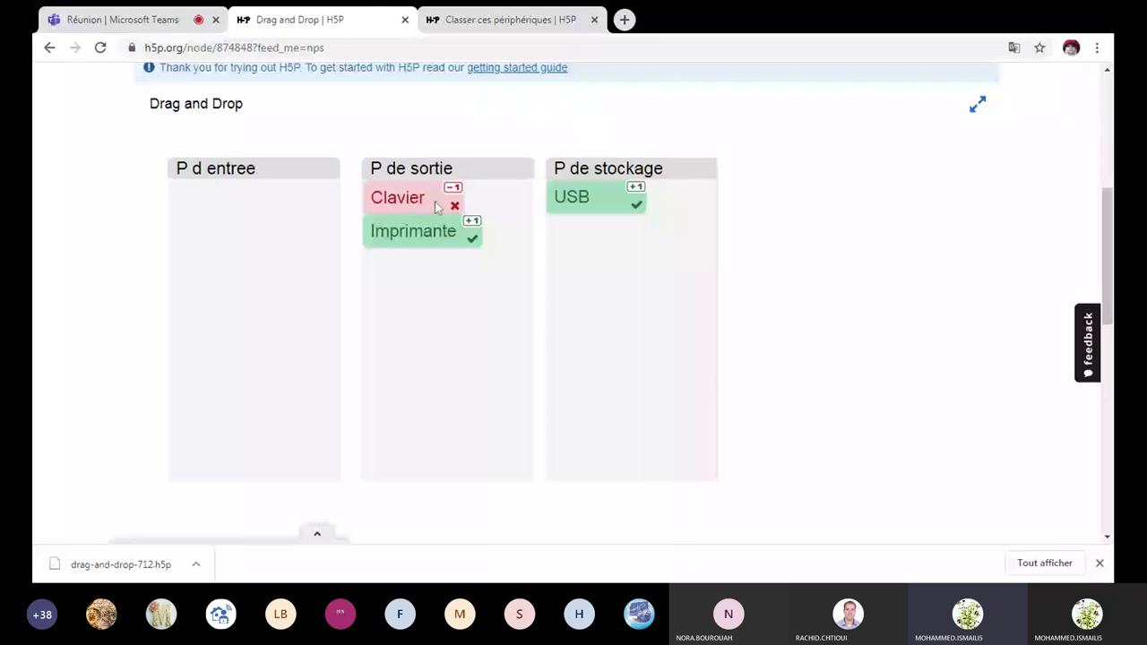
{"action": "scroll", "coordinate": [520, 269], "scroll_direction": "down", "scroll_amount": 1}
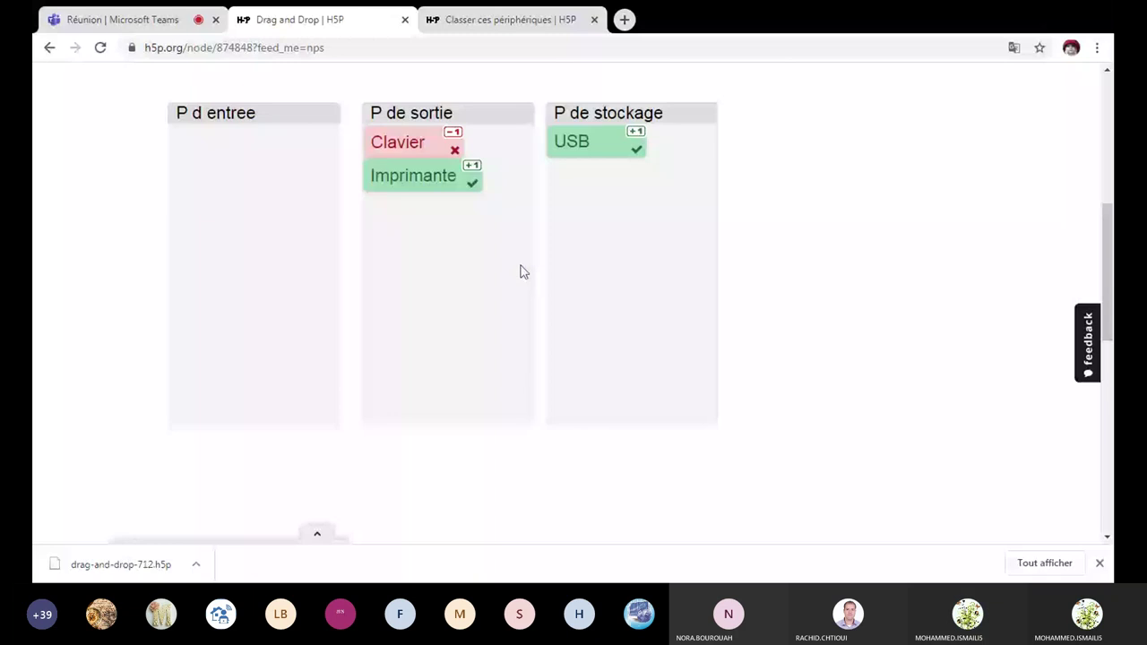
{"action": "scroll", "coordinate": [523, 272], "scroll_direction": "up", "scroll_amount": 2}
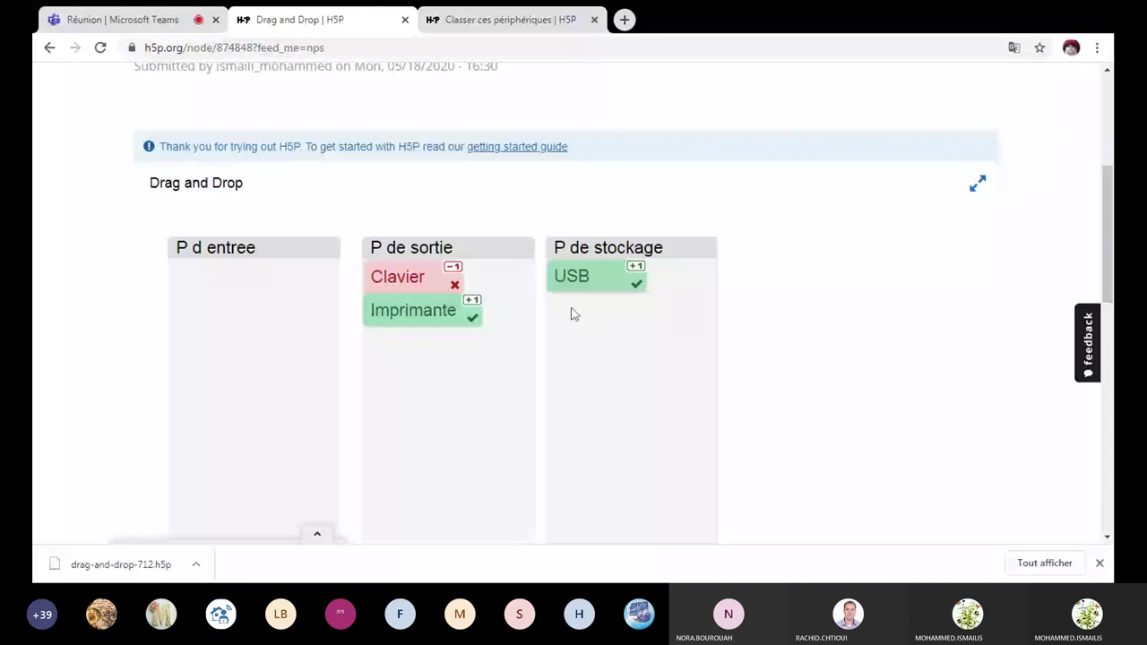
Switch to the "Classer ces périphériques" browser tab, open the account page from there and examine its Recent Content list.
{"action": "left_click", "coordinate": [519, 29]}
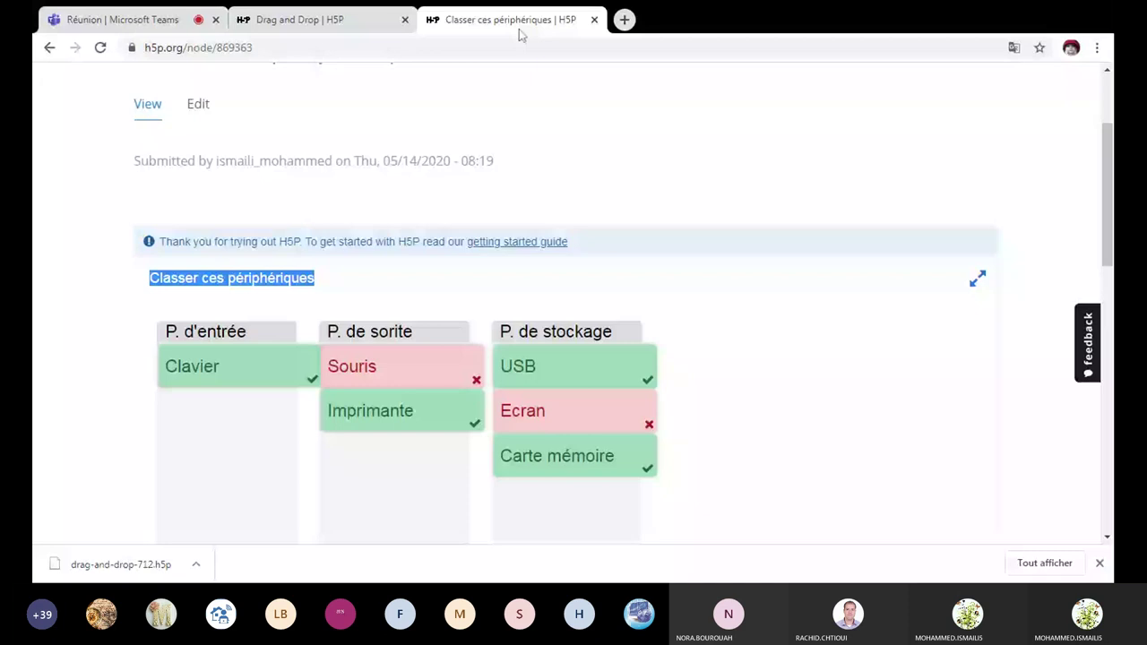
{"action": "scroll", "coordinate": [902, 141], "scroll_direction": "up", "scroll_amount": 2}
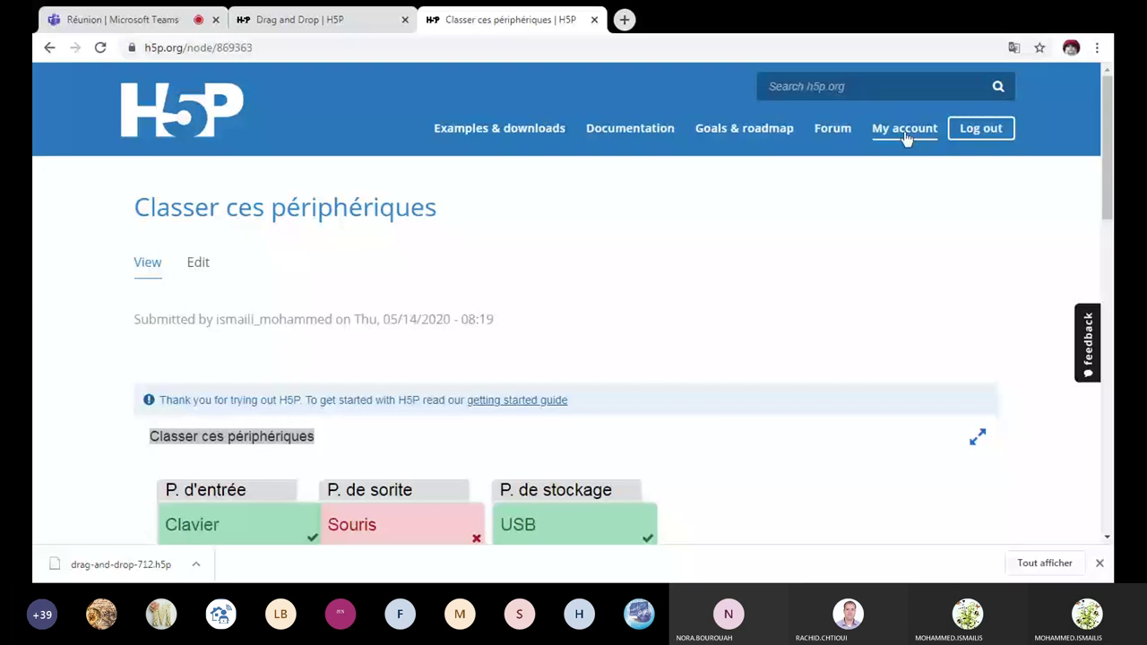
{"action": "left_click", "coordinate": [905, 130]}
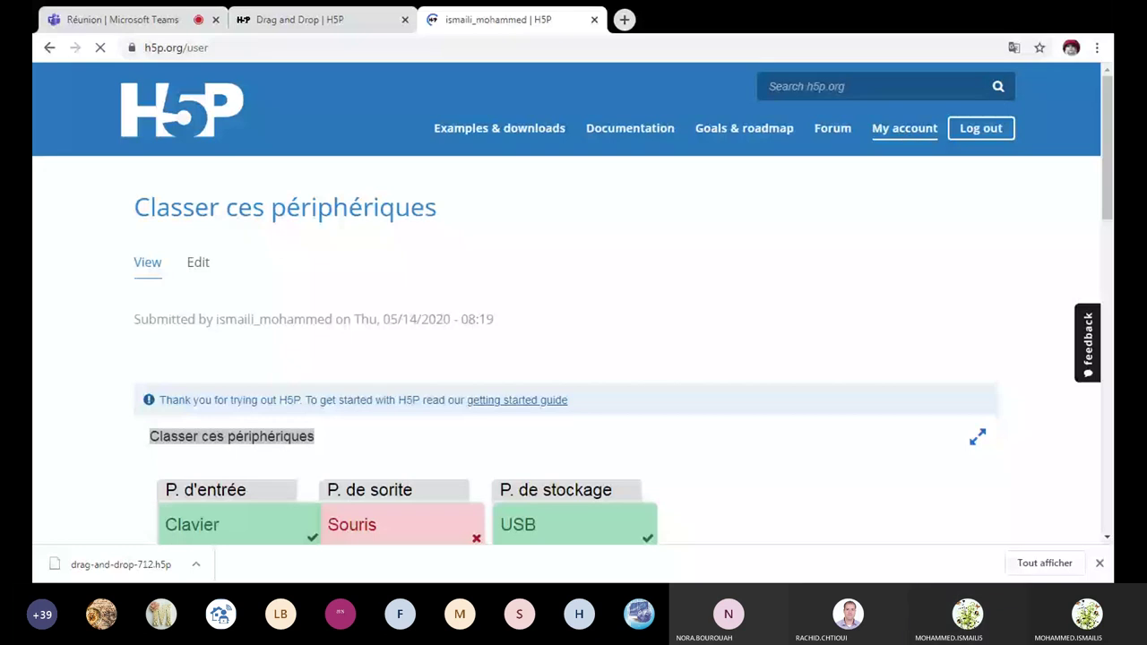
{"action": "scroll", "coordinate": [553, 311], "scroll_direction": "down", "scroll_amount": 1}
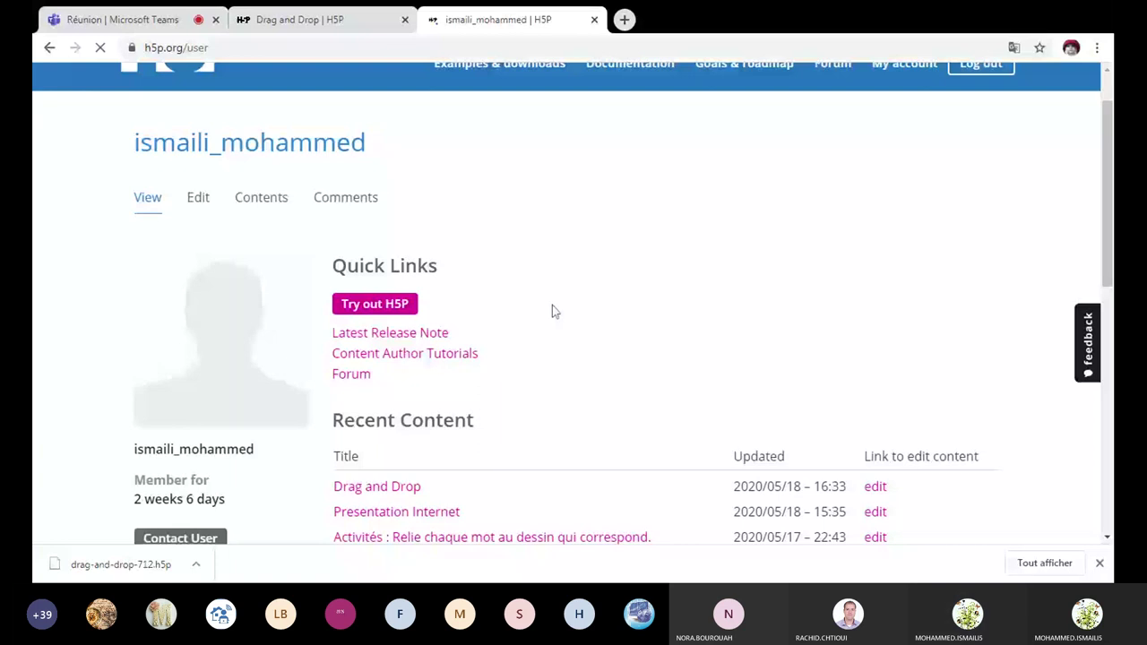
{"action": "scroll", "coordinate": [552, 306], "scroll_direction": "down", "scroll_amount": 1}
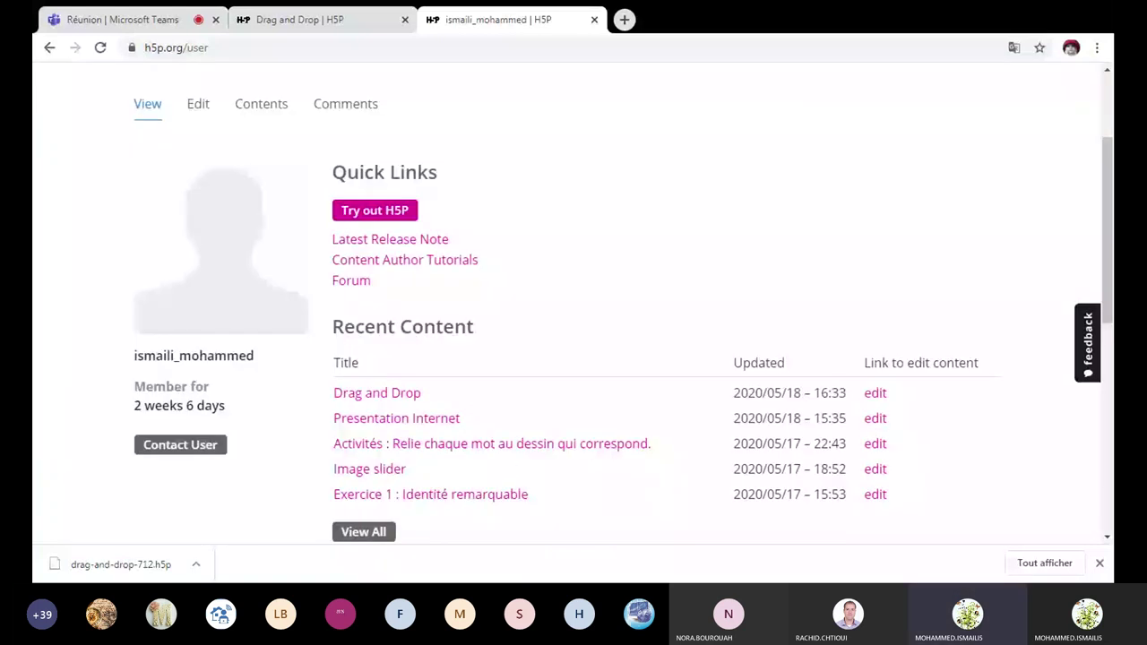
{"action": "scroll", "coordinate": [375, 435], "scroll_direction": "down", "scroll_amount": 1}
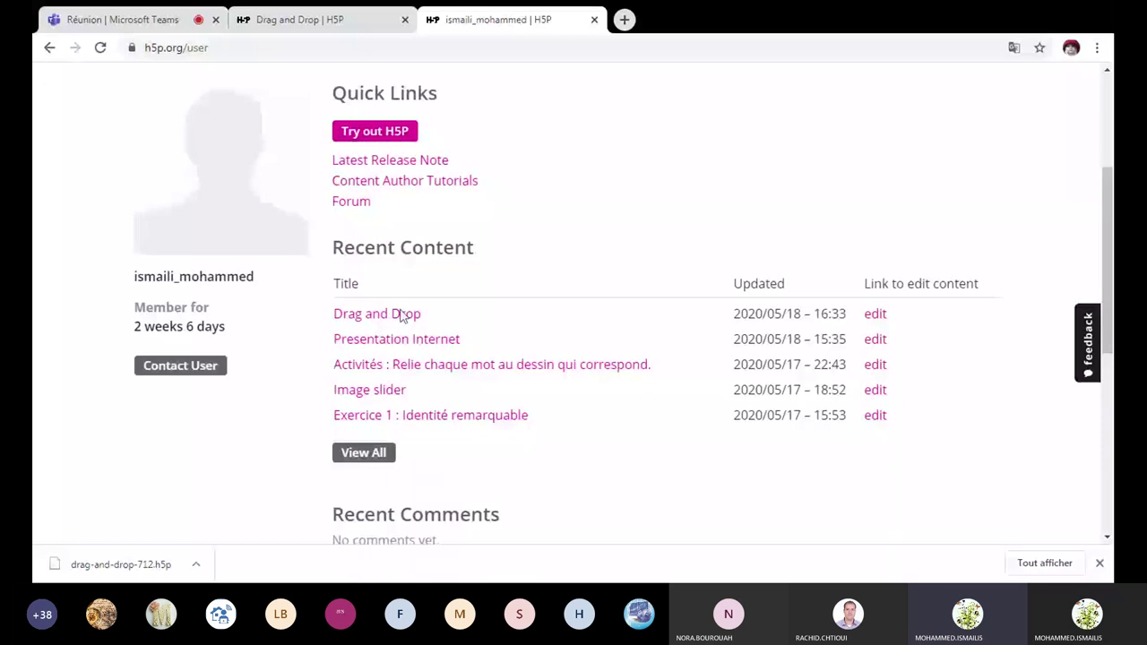
{"action": "double_click", "coordinate": [363, 248]}
{"action": "left_click_drag", "start_coordinate": [363, 247], "coordinate": [478, 249]}
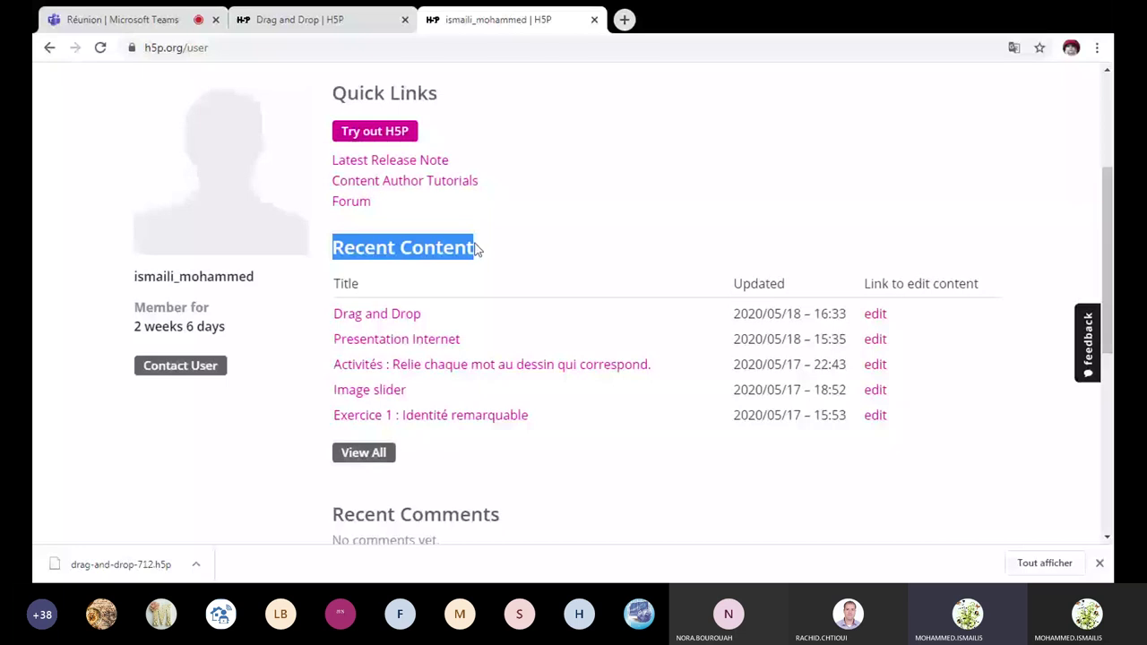
Open "Activités Informatiques" from the full list of created content and examine its fill-in, drag-the-words, true/false and guess-the-answer exercises.
{"action": "left_click", "coordinate": [374, 460]}
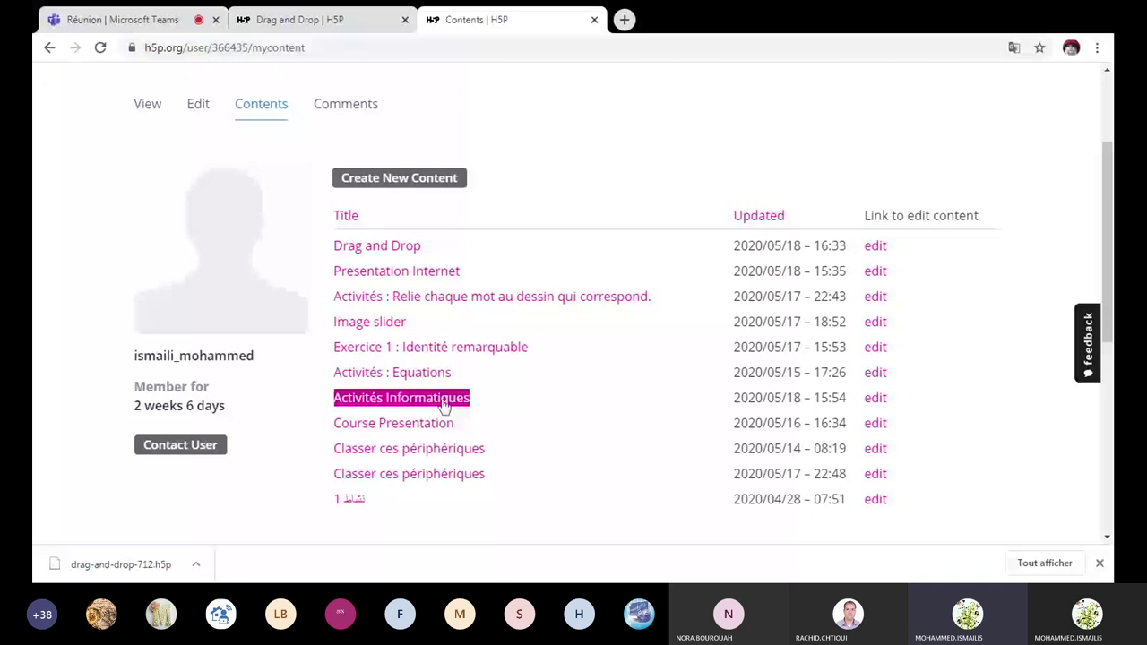
{"action": "left_click", "coordinate": [444, 406]}
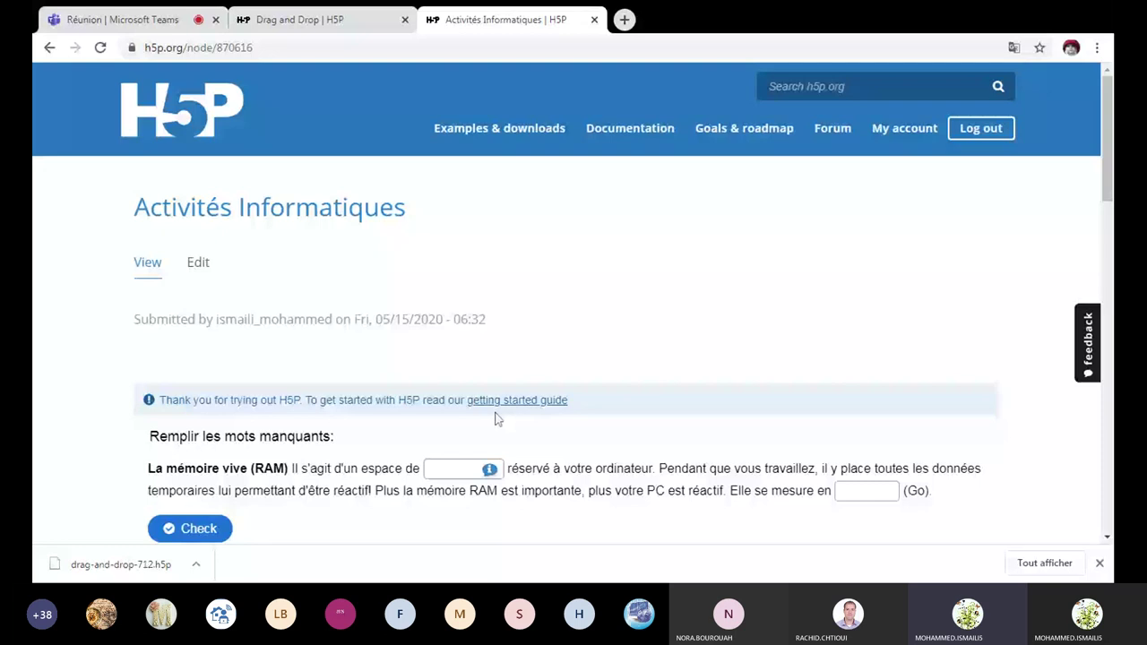
{"action": "scroll", "coordinate": [498, 419], "scroll_direction": "down", "scroll_amount": 3}
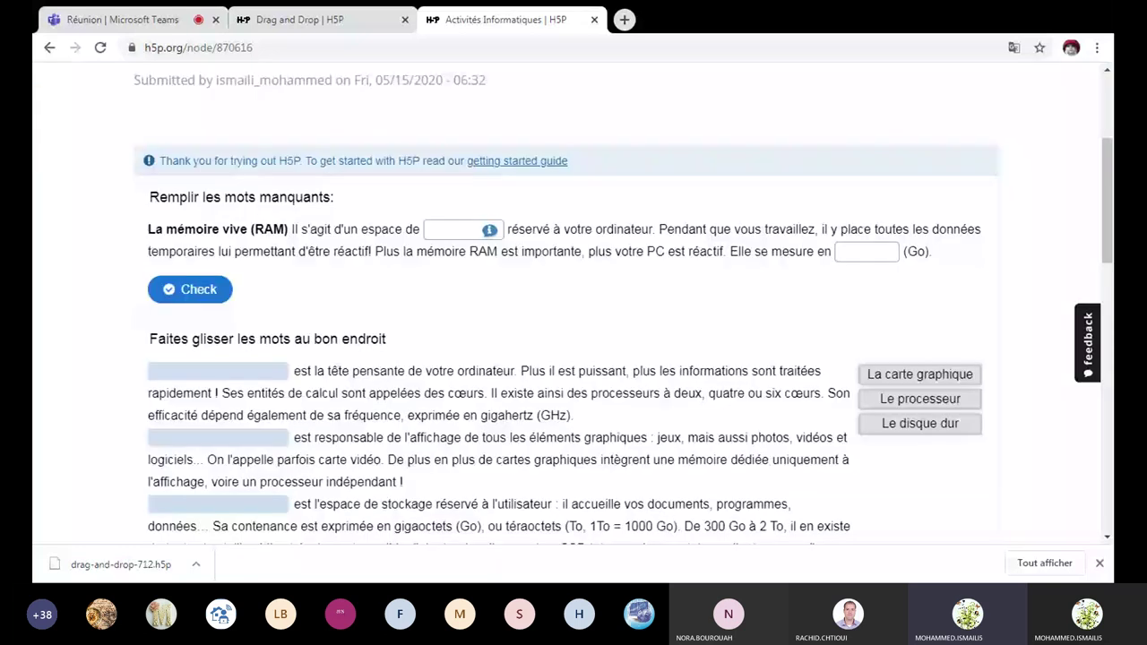
{"action": "scroll", "coordinate": [239, 135], "scroll_direction": "down", "scroll_amount": 1}
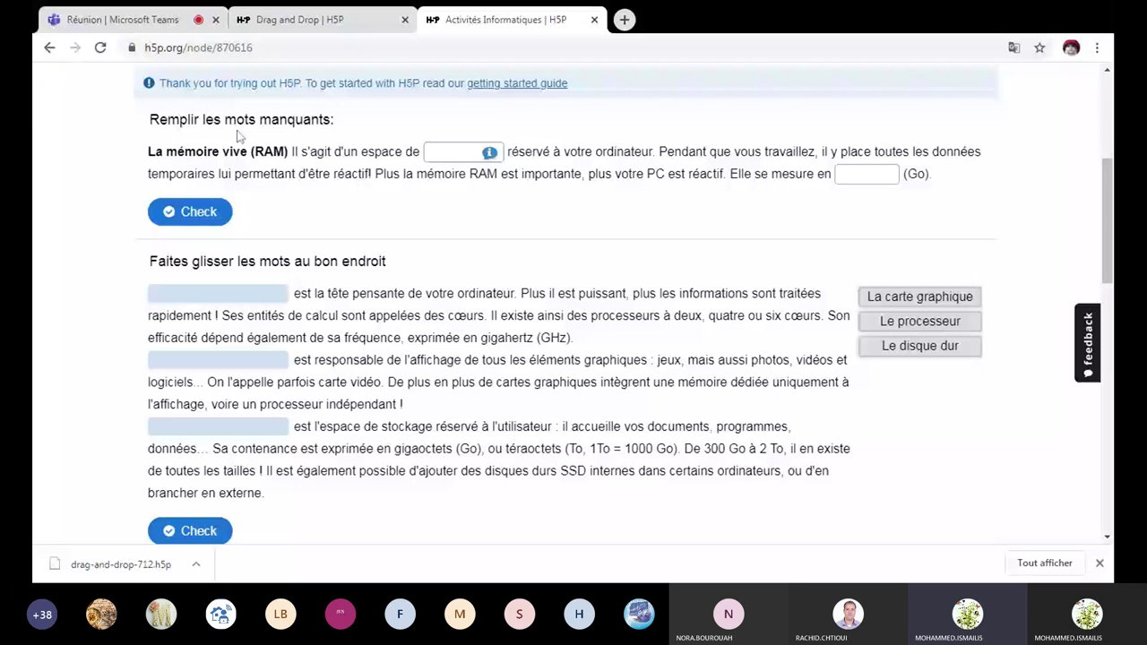
{"action": "key", "text": "Tab"}
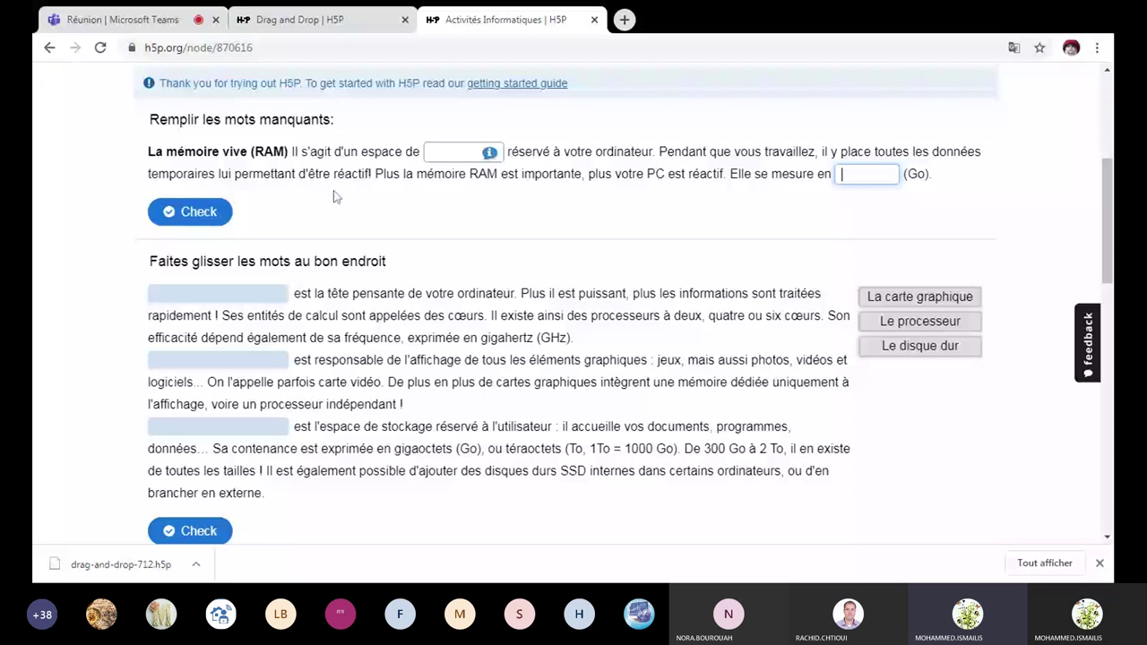
{"action": "scroll", "coordinate": [336, 196], "scroll_direction": "down", "scroll_amount": 1}
{"action": "scroll", "coordinate": [275, 363], "scroll_direction": "down", "scroll_amount": 1}
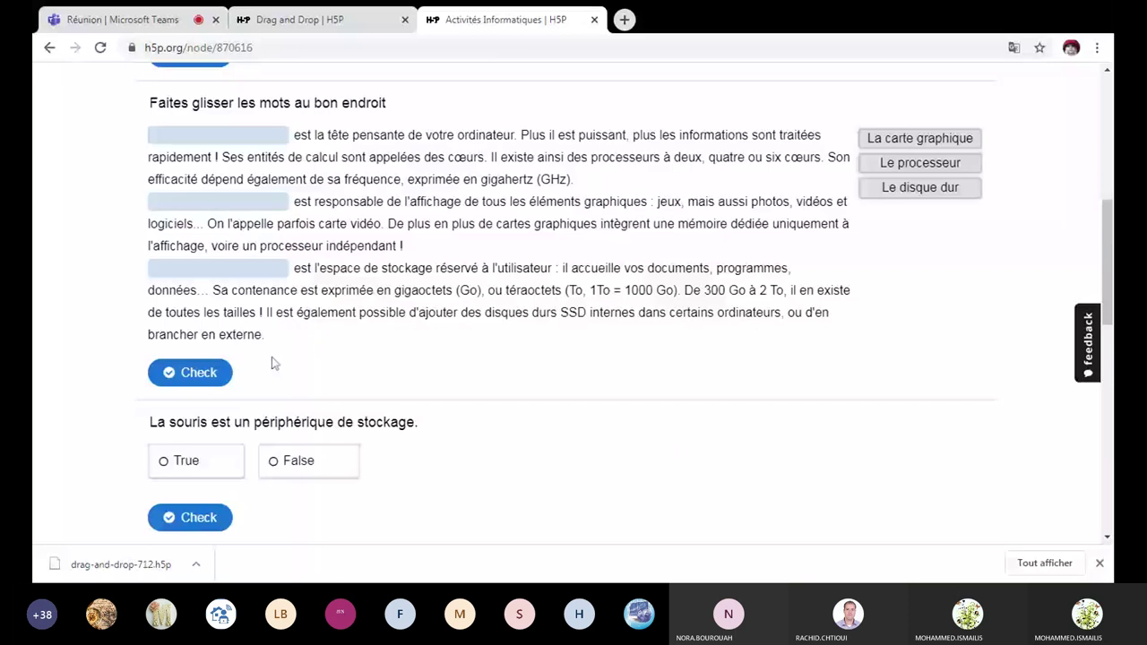
{"action": "scroll", "coordinate": [437, 383], "scroll_direction": "down", "scroll_amount": 2}
{"action": "scroll", "coordinate": [438, 382], "scroll_direction": "down", "scroll_amount": 2}
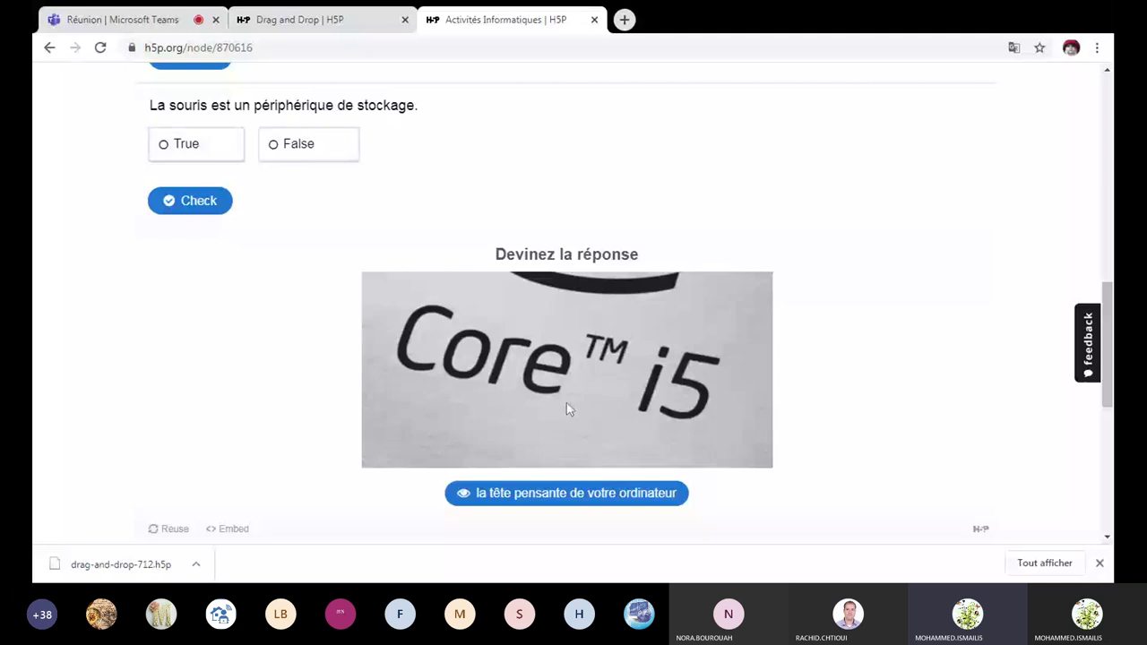
Reveal the hidden solution of the "Devinez la réponse" exercise and review the true/false, drag-the-words and fill-in exercises above it.
{"action": "triple_click", "coordinate": [590, 268]}
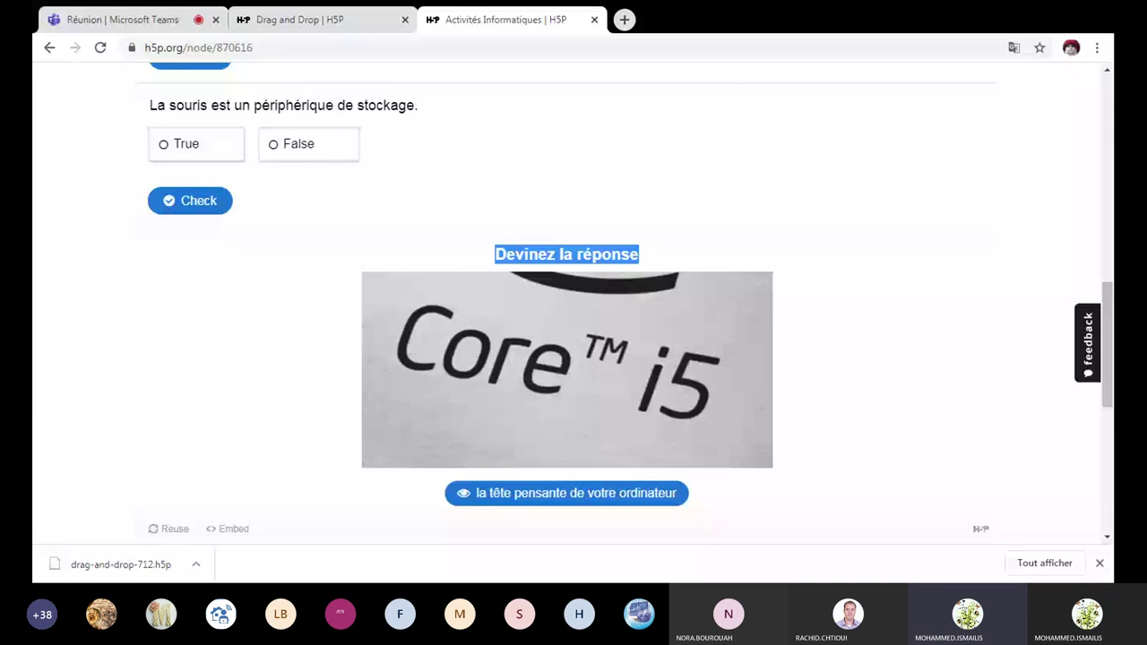
{"action": "left_click", "coordinate": [555, 502]}
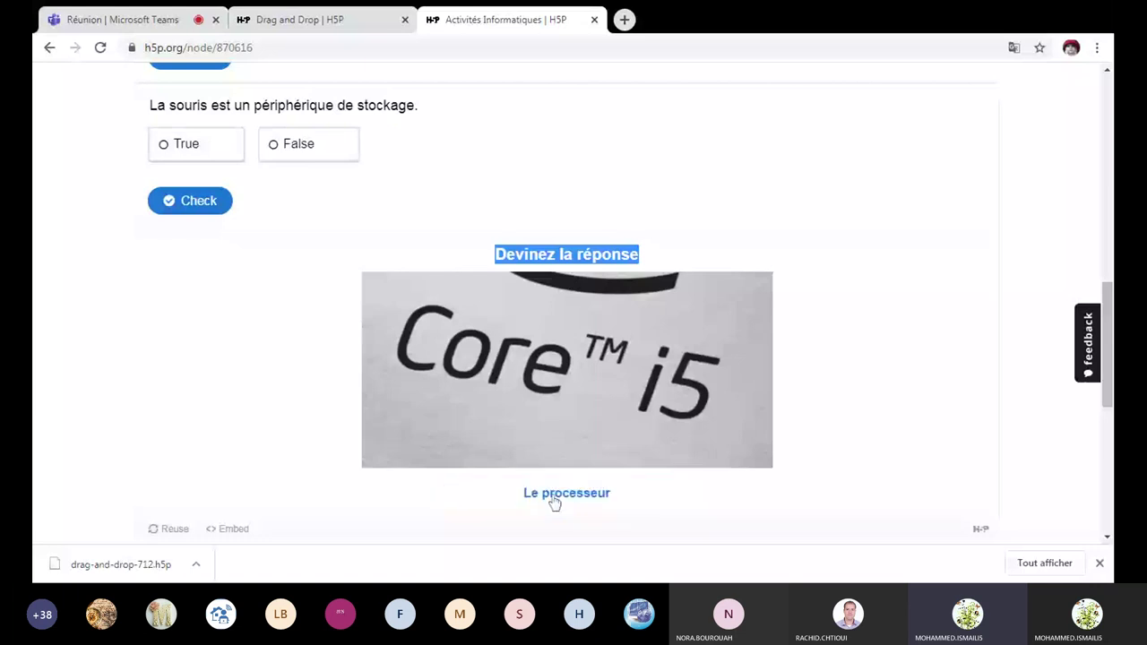
{"action": "triple_click", "coordinate": [555, 496]}
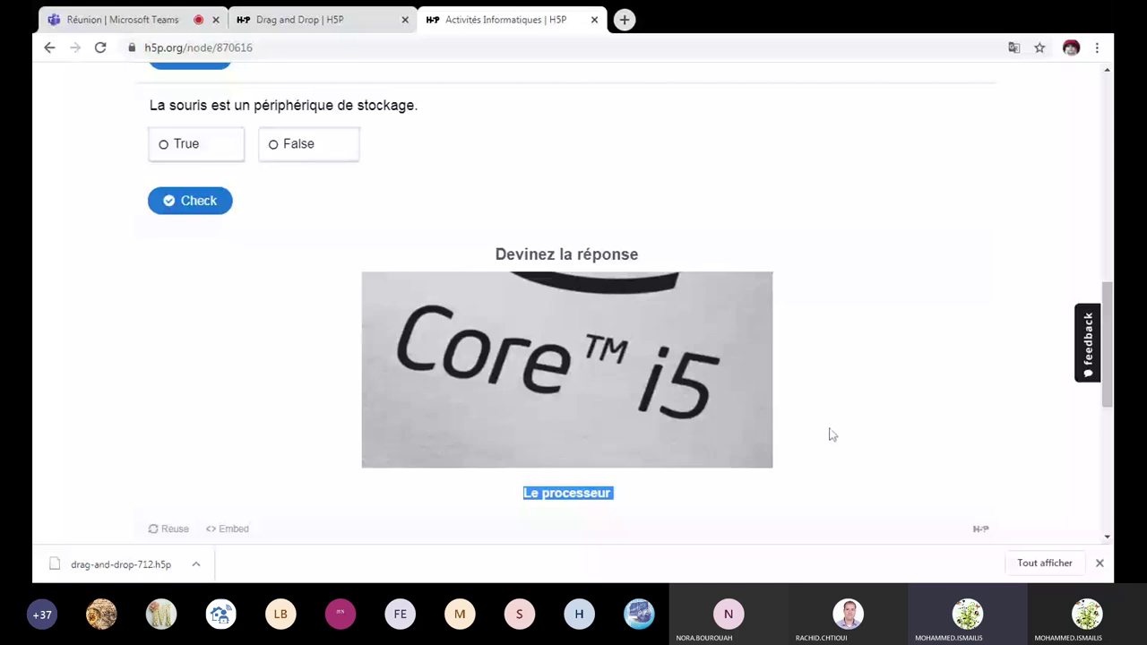
{"action": "scroll", "coordinate": [816, 412], "scroll_direction": "up", "scroll_amount": 2}
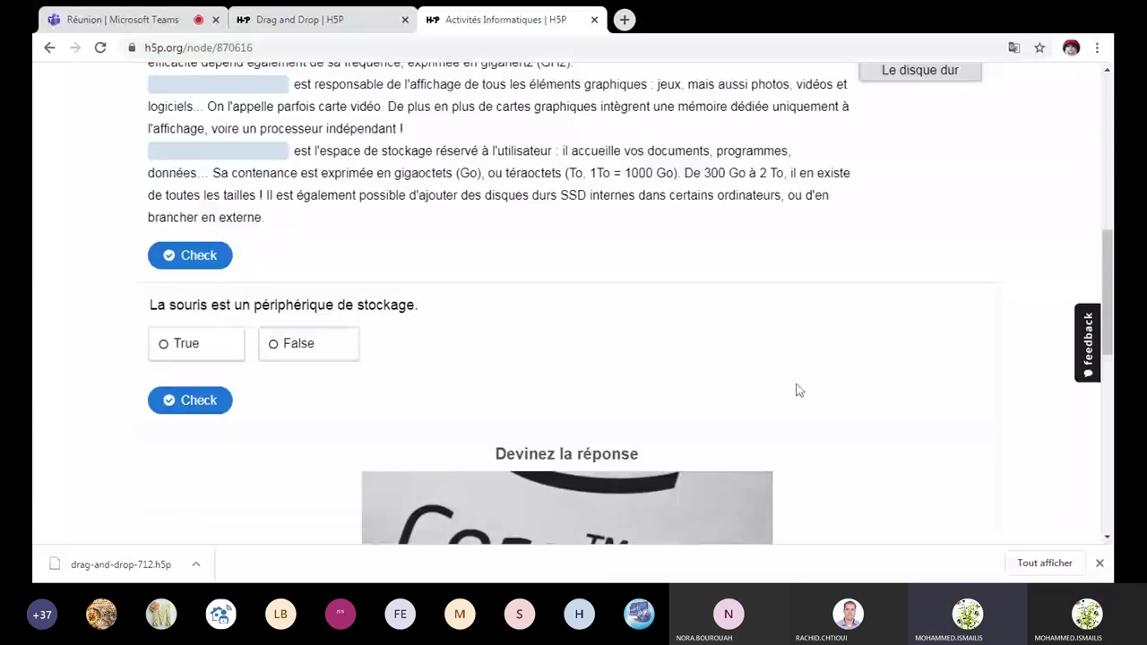
{"action": "scroll", "coordinate": [797, 391], "scroll_direction": "up", "scroll_amount": 2}
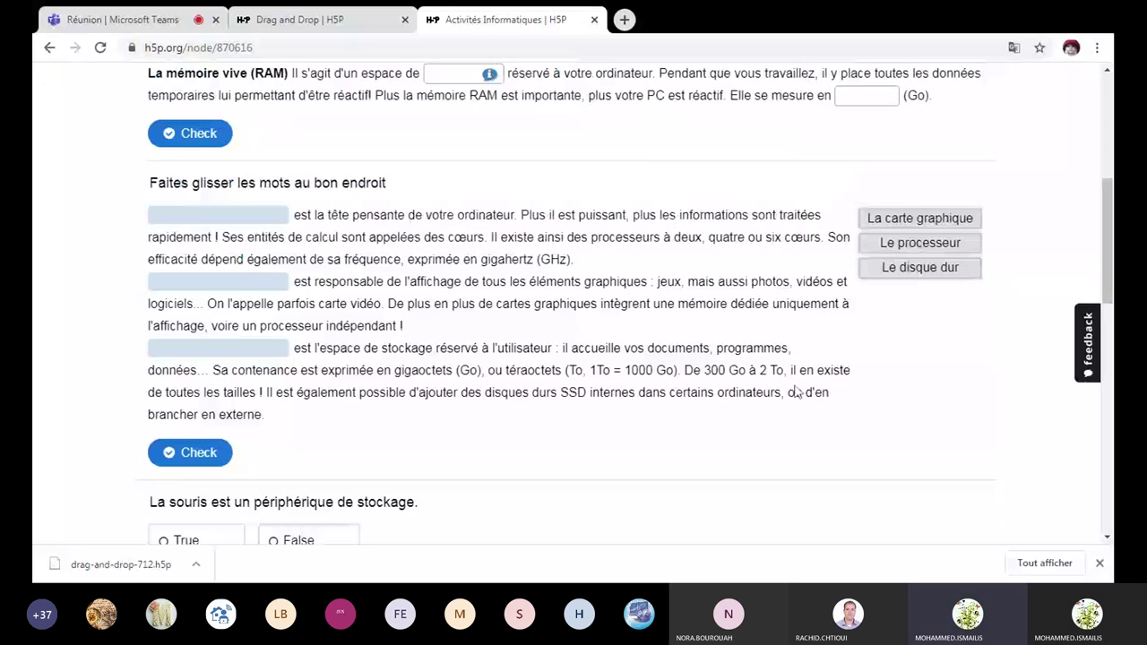
{"action": "scroll", "coordinate": [796, 391], "scroll_direction": "up", "scroll_amount": 3}
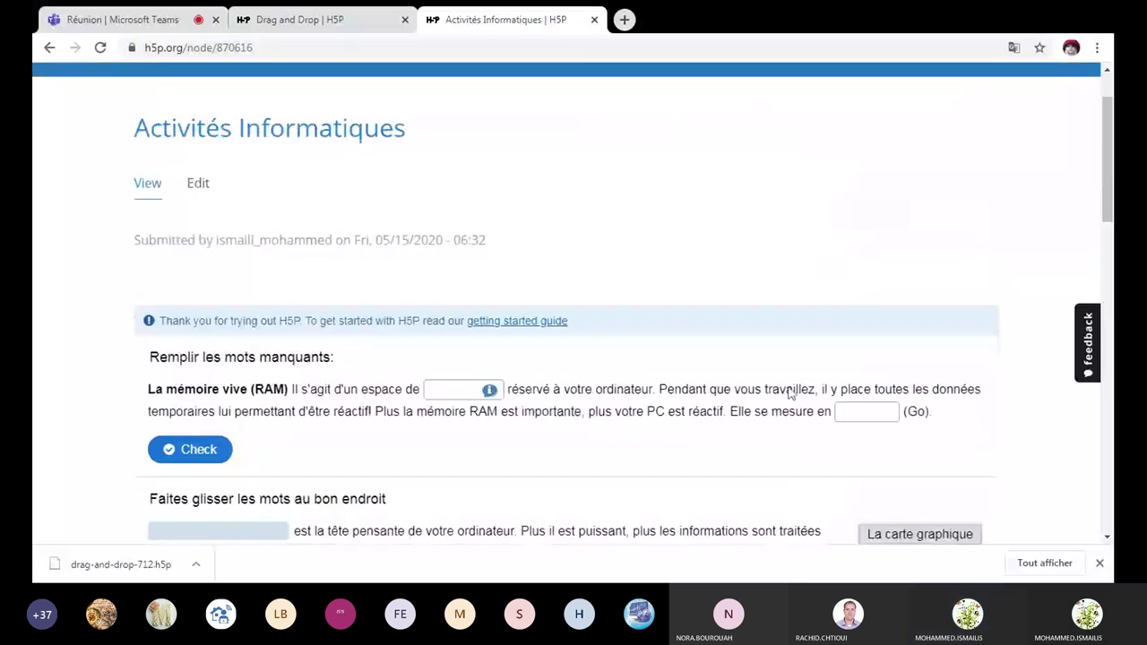
{"action": "scroll", "coordinate": [465, 242], "scroll_direction": "down", "scroll_amount": 2}
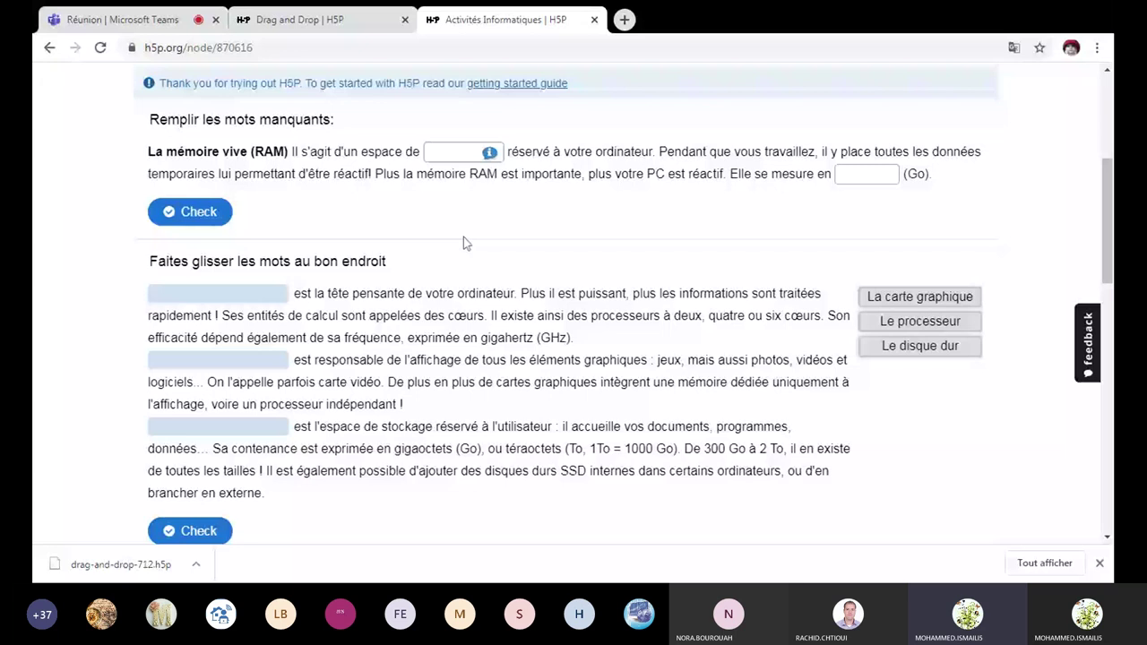
Switch to the "Drag and Drop" browser tab and open the Column content type from the H5P examples and downloads.
{"action": "key", "text": "ctrl+shift+Tab"}
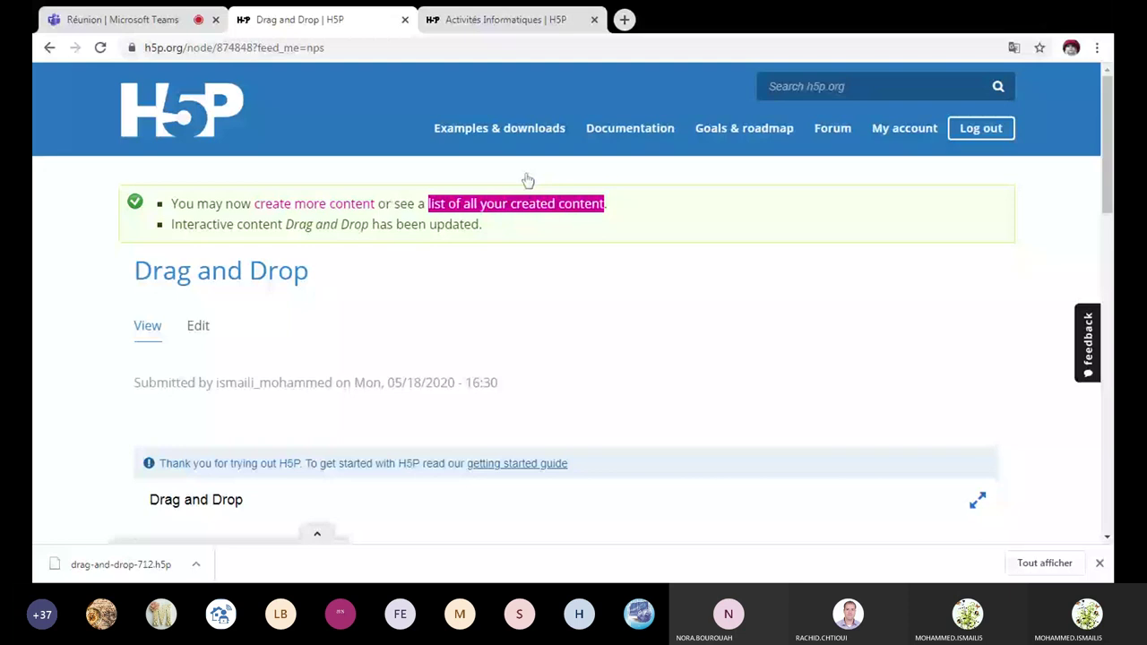
{"action": "left_click", "coordinate": [510, 135]}
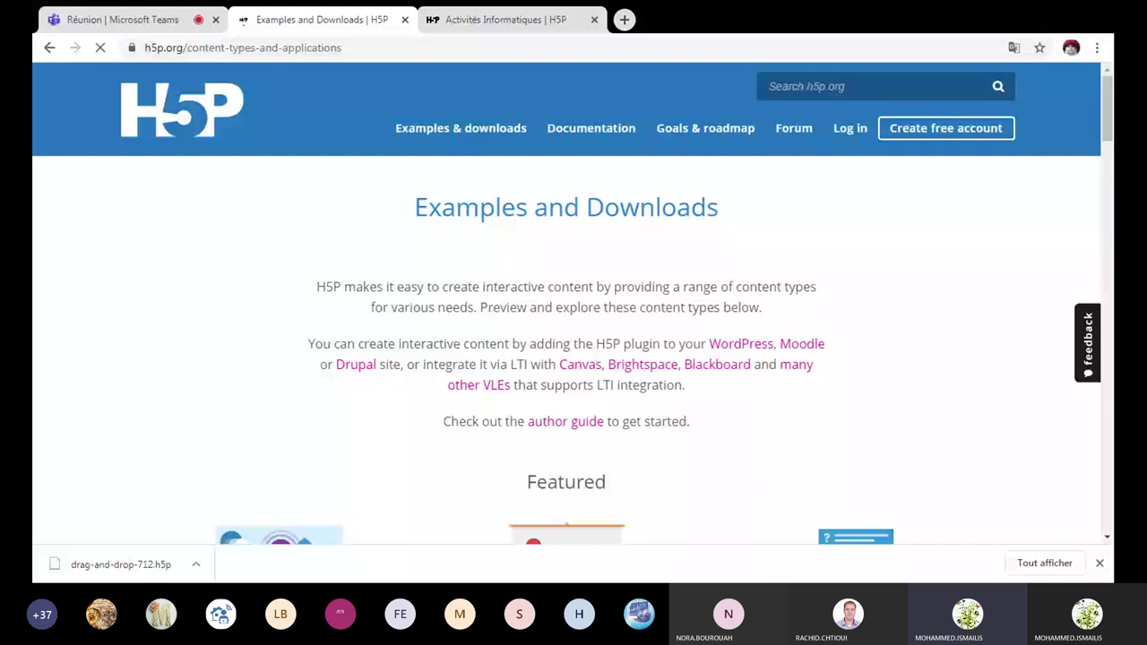
{"action": "scroll", "coordinate": [566, 305], "scroll_direction": "down", "scroll_amount": 2}
{"action": "scroll", "coordinate": [688, 305], "scroll_direction": "down", "scroll_amount": 3}
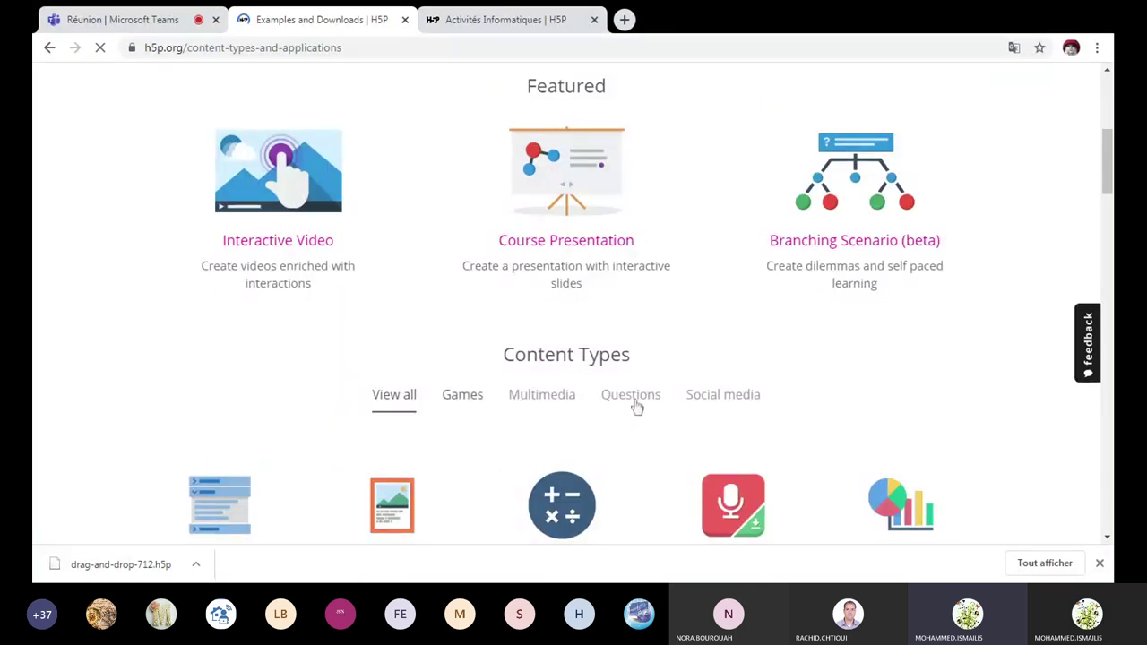
{"action": "scroll", "coordinate": [941, 355], "scroll_direction": "down", "scroll_amount": 1}
{"action": "scroll", "coordinate": [941, 354], "scroll_direction": "down", "scroll_amount": 3}
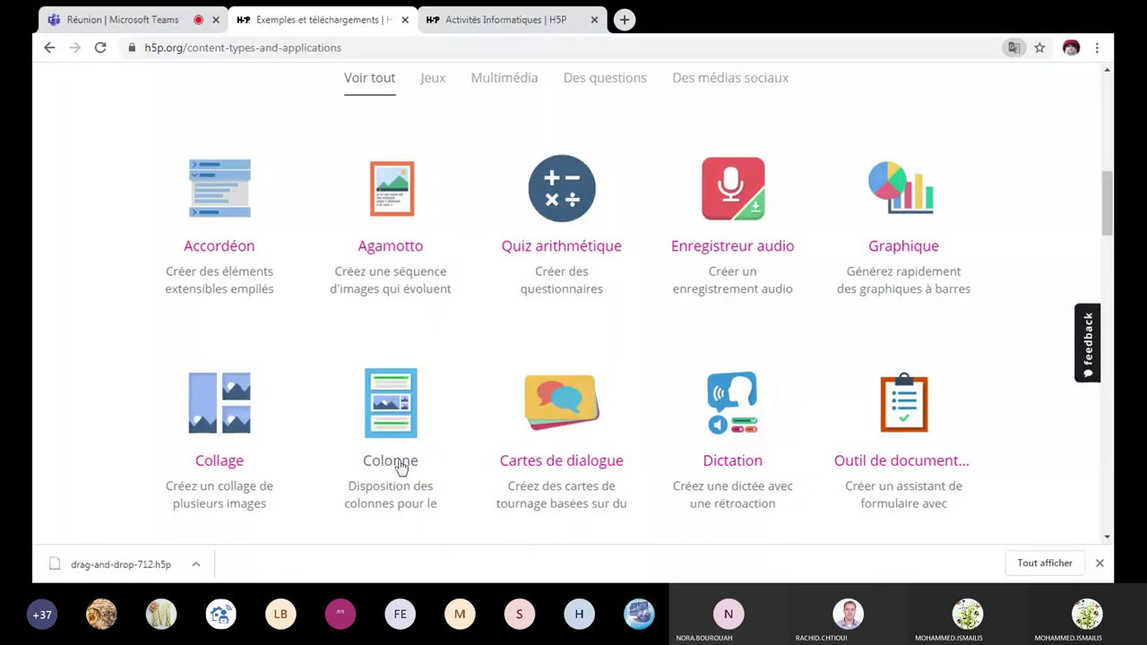
{"action": "left_click", "coordinate": [399, 465]}
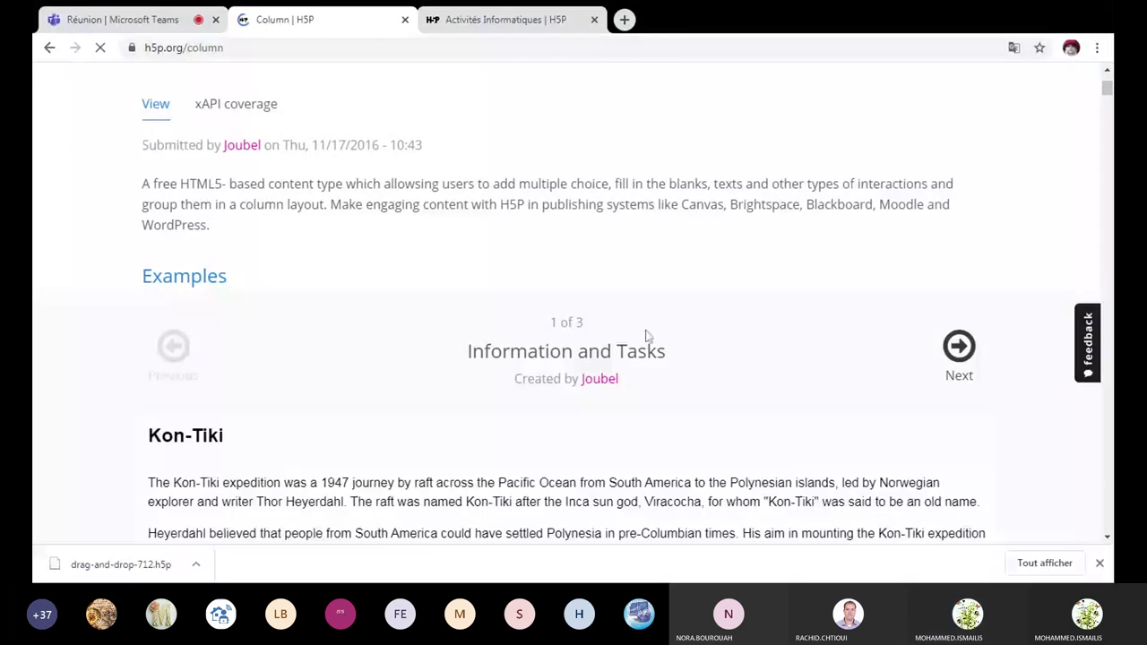
Look through the Kon-Tiki "Information and Tasks" example and download it for reuse as an .h5p file.
{"action": "scroll", "coordinate": [649, 339], "scroll_direction": "down", "scroll_amount": 5}
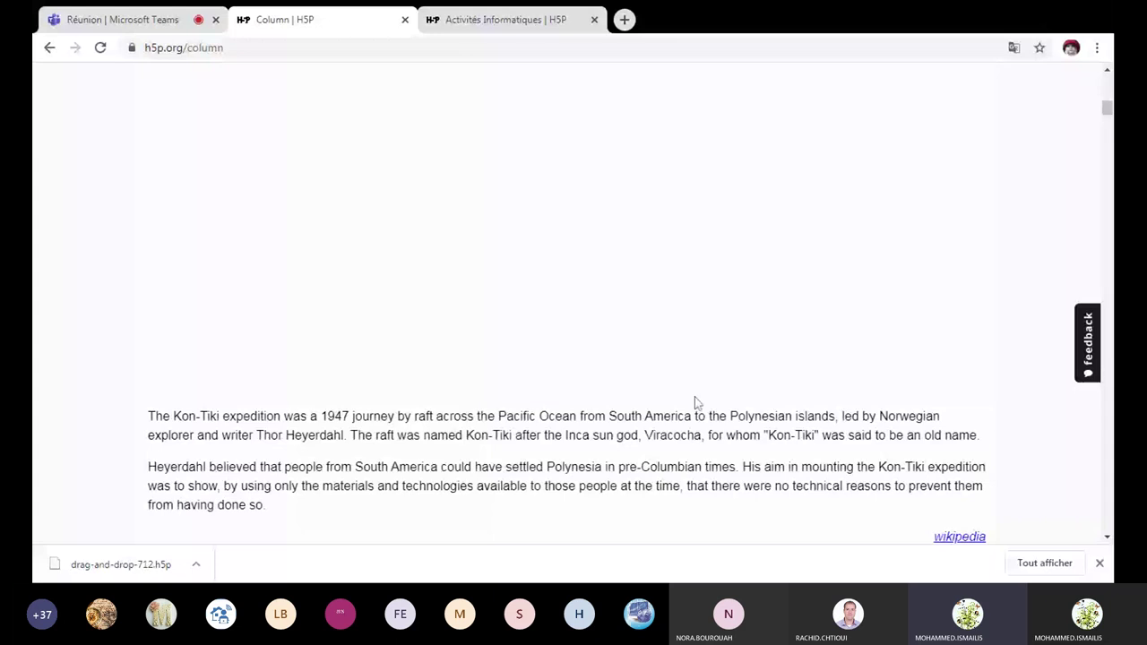
{"action": "scroll", "coordinate": [696, 403], "scroll_direction": "down", "scroll_amount": 4}
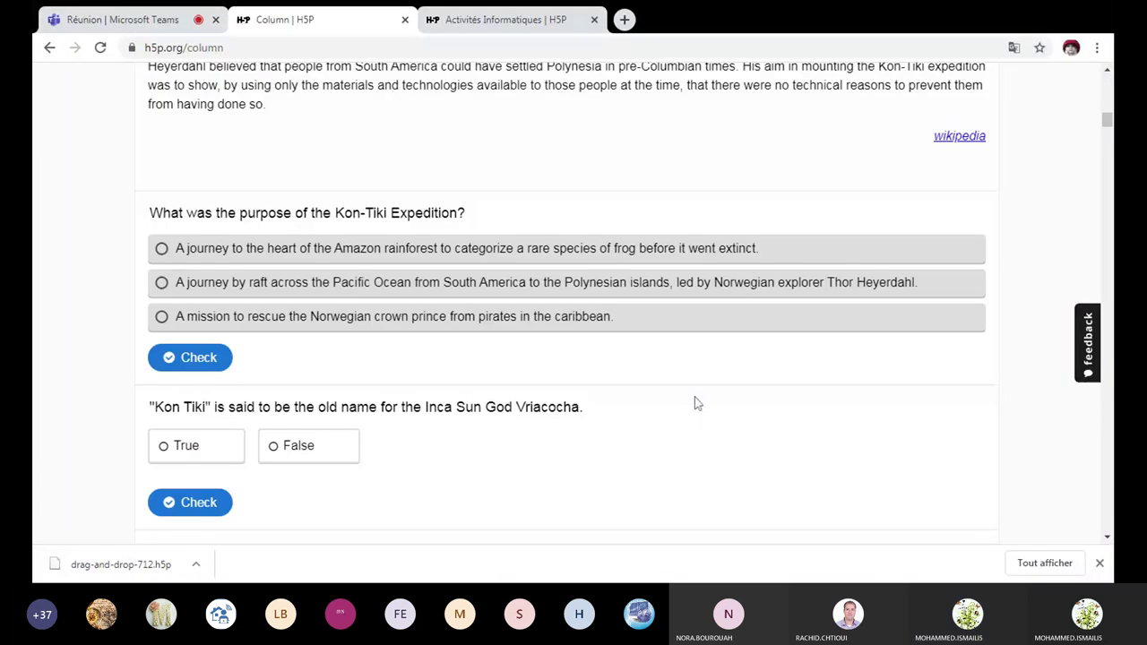
{"action": "scroll", "coordinate": [695, 397], "scroll_direction": "down", "scroll_amount": 5}
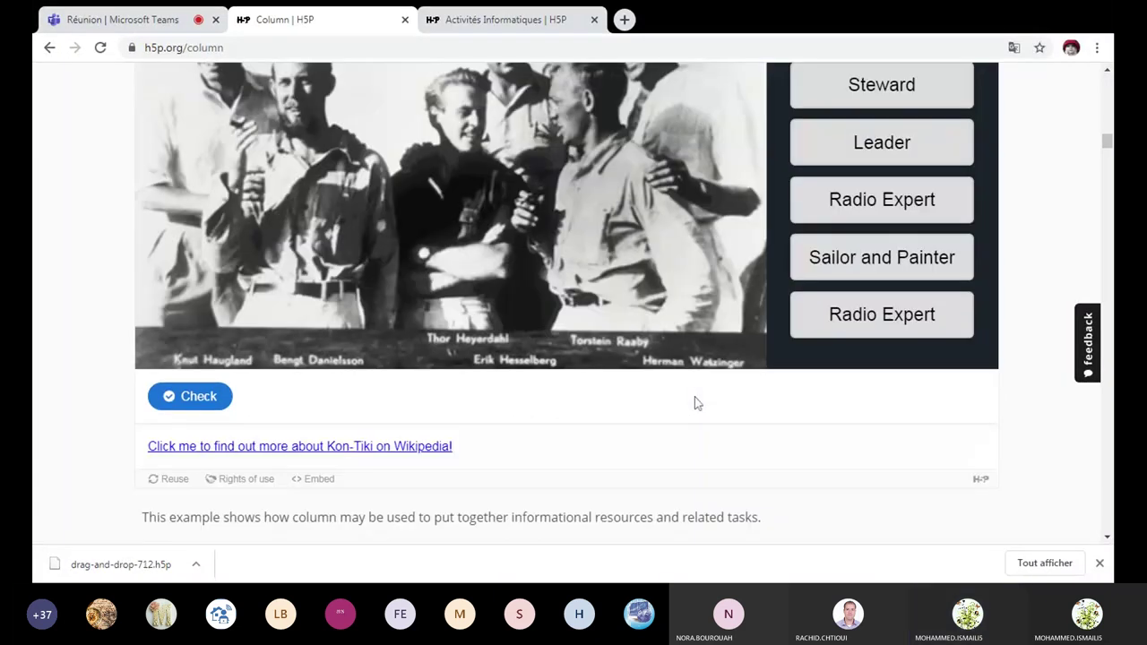
{"action": "scroll", "coordinate": [695, 397], "scroll_direction": "down", "scroll_amount": 1}
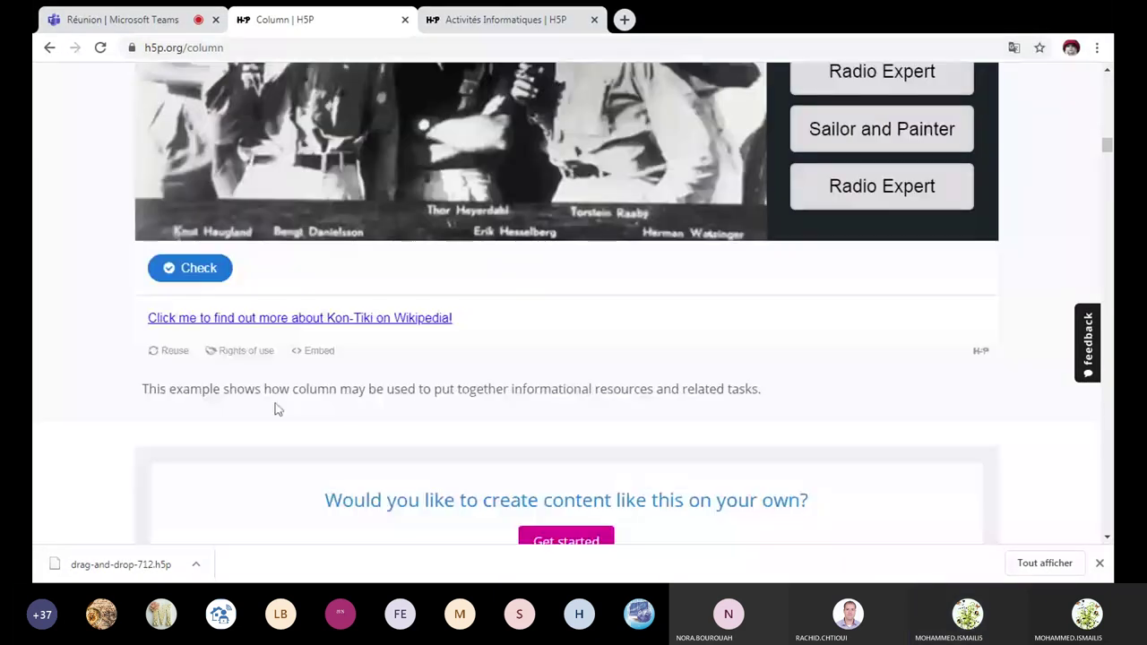
{"action": "left_click", "coordinate": [170, 355]}
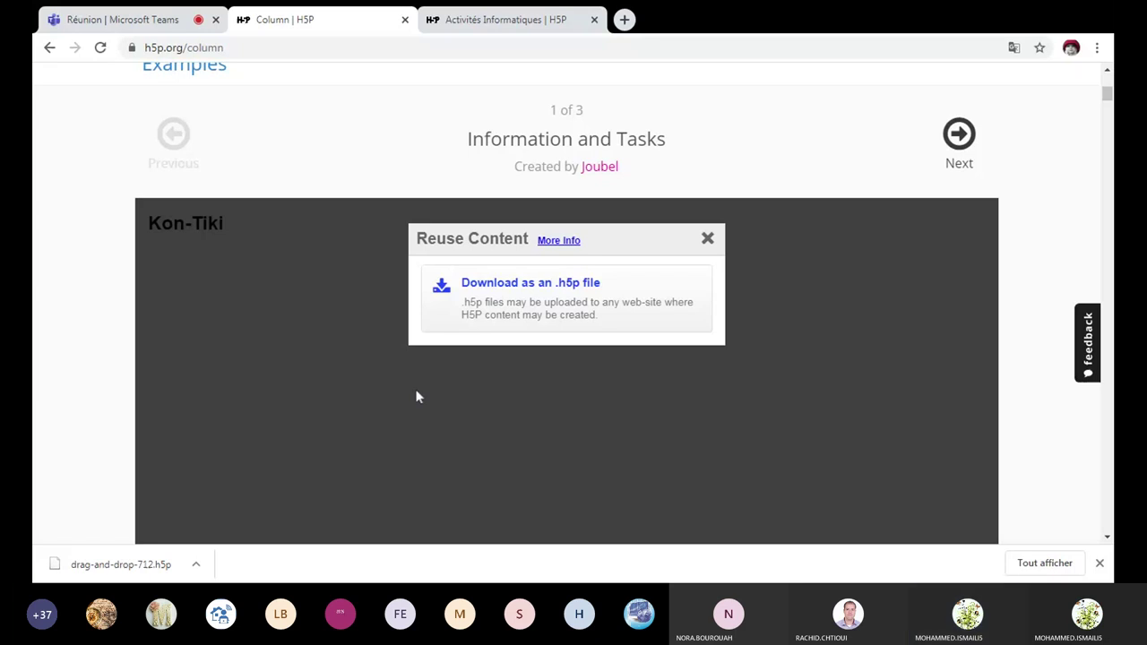
{"action": "left_click", "coordinate": [530, 304]}
{"action": "scroll", "coordinate": [529, 309], "scroll_direction": "down", "scroll_amount": 8}
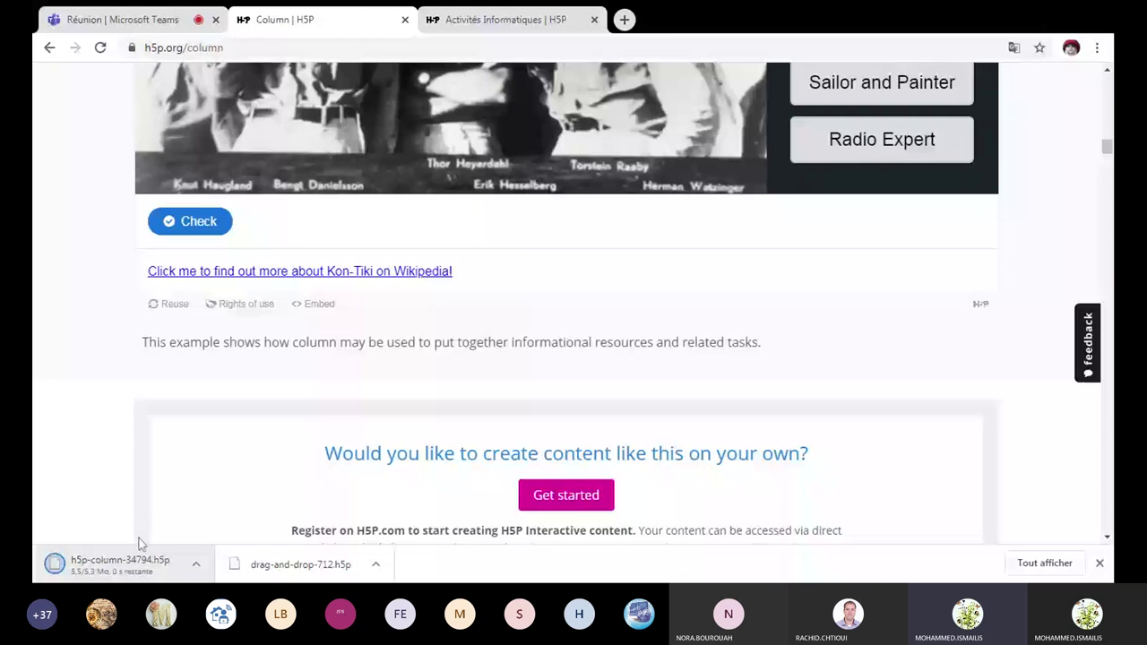
Go to the account page and start creating new interactive content with Try out H5P.
{"action": "scroll", "coordinate": [310, 389], "scroll_direction": "up", "scroll_amount": 15}
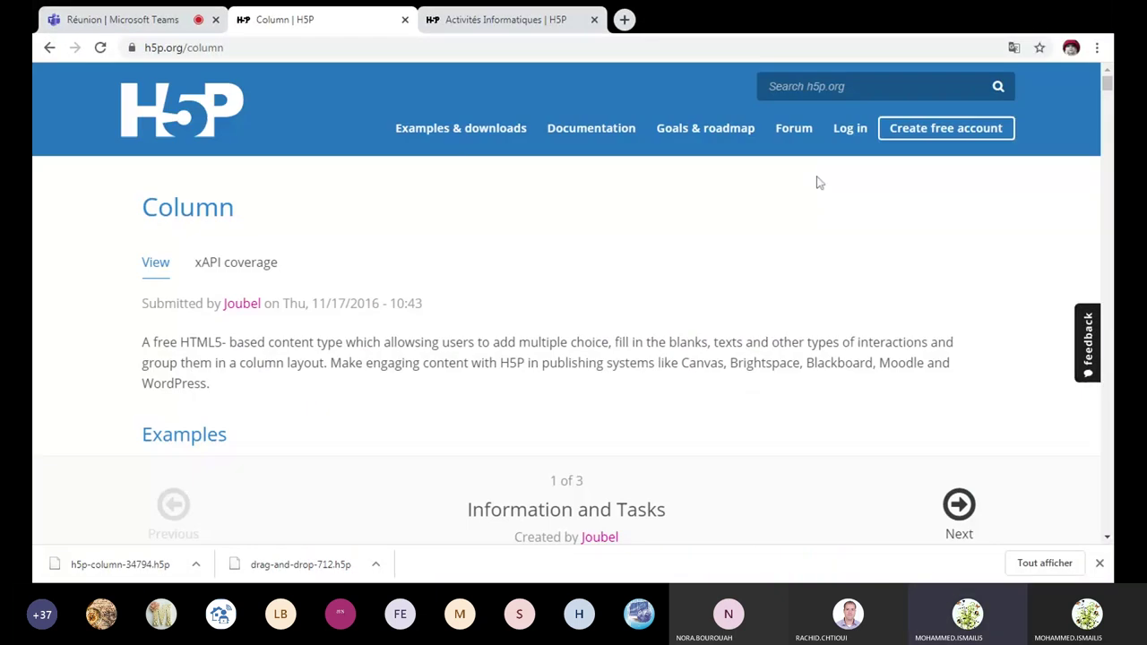
{"action": "left_click", "coordinate": [850, 130]}
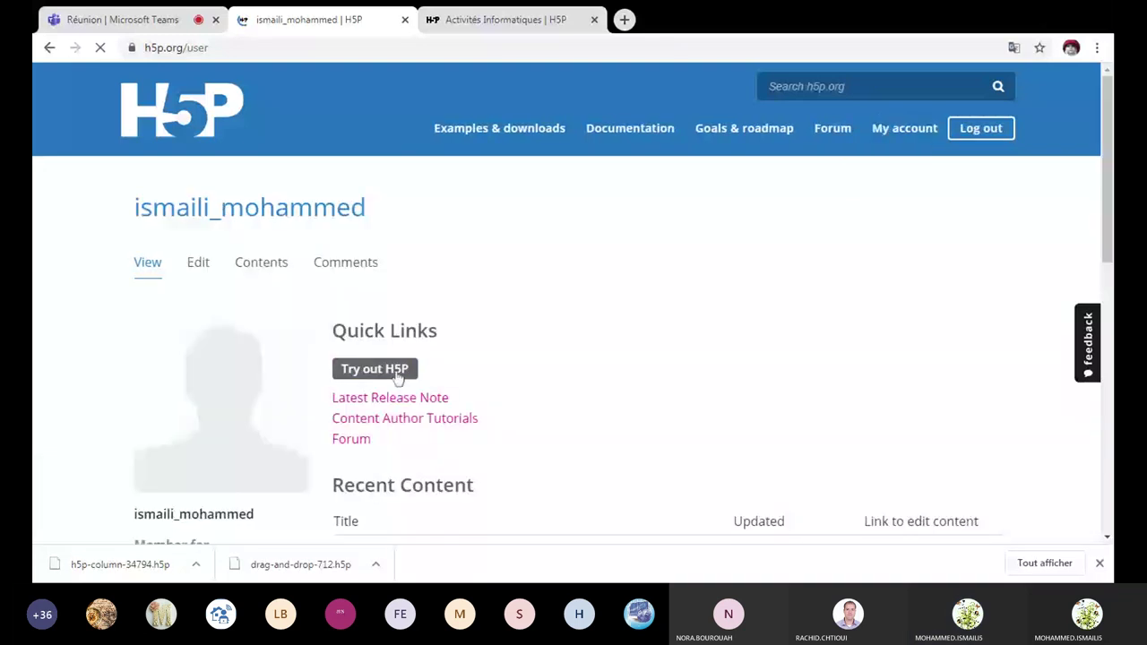
{"action": "left_click", "coordinate": [399, 377]}
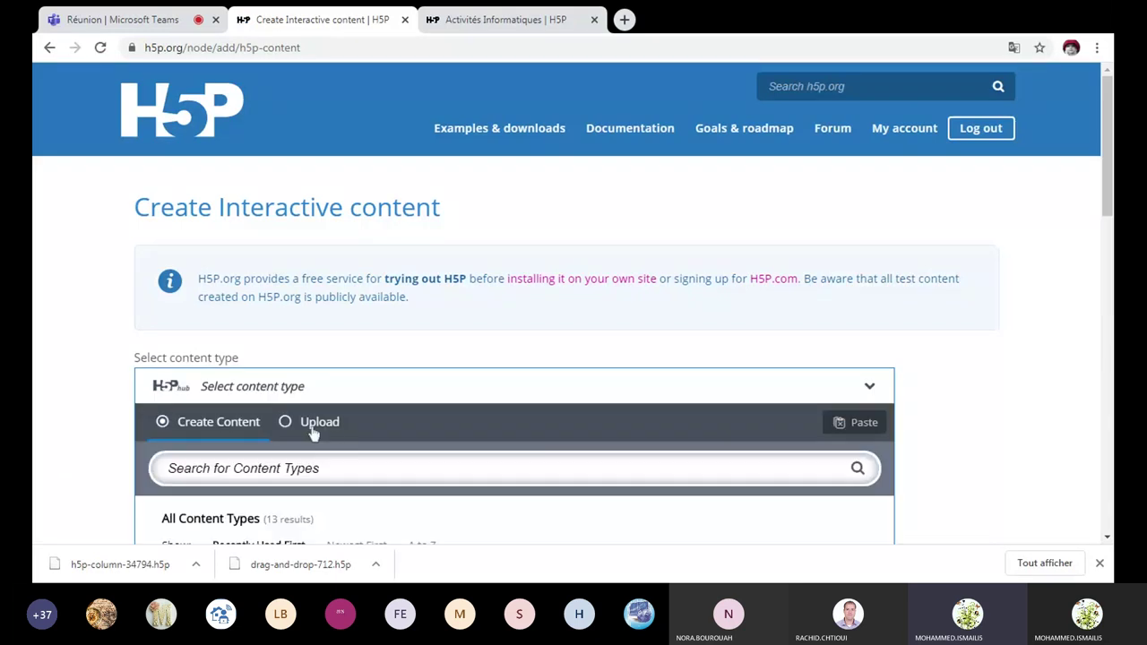
Upload the file h5p-column-34794.h5p and use it as the new interactive content.
{"action": "left_click", "coordinate": [307, 425]}
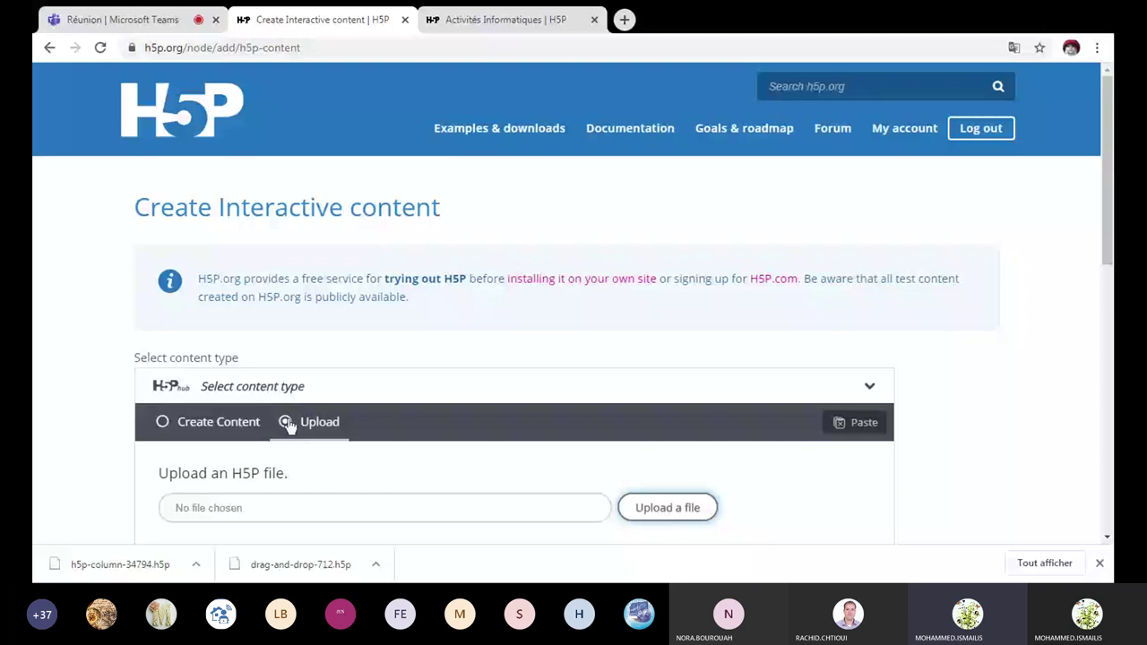
{"action": "left_click", "coordinate": [692, 518]}
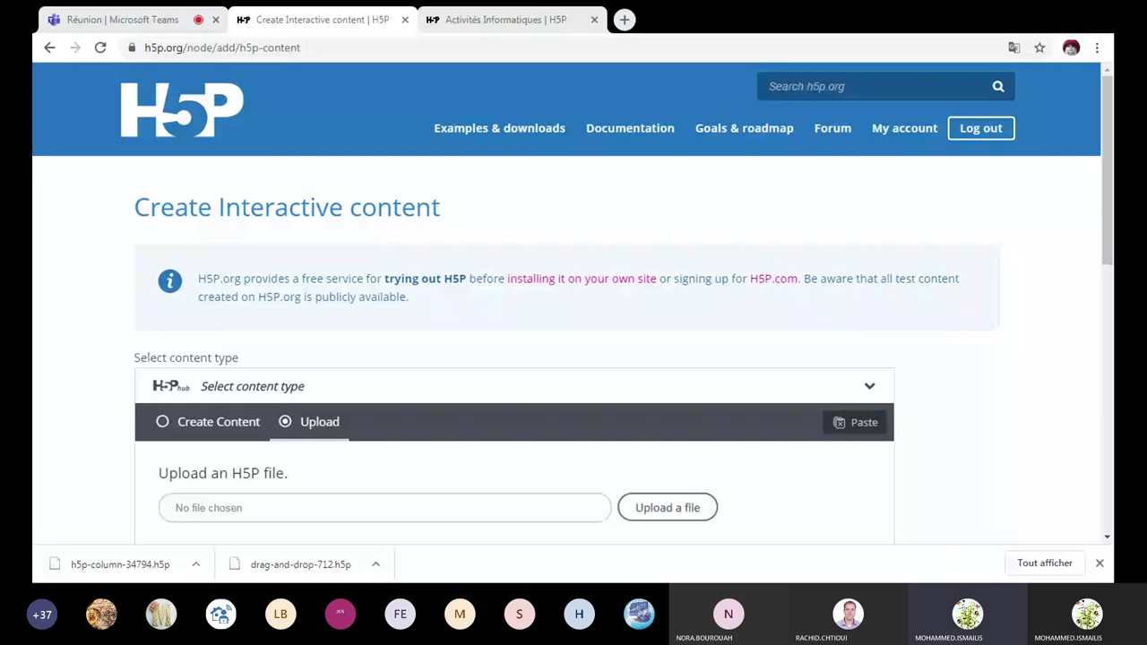
{"action": "double_click", "coordinate": [528, 424]}
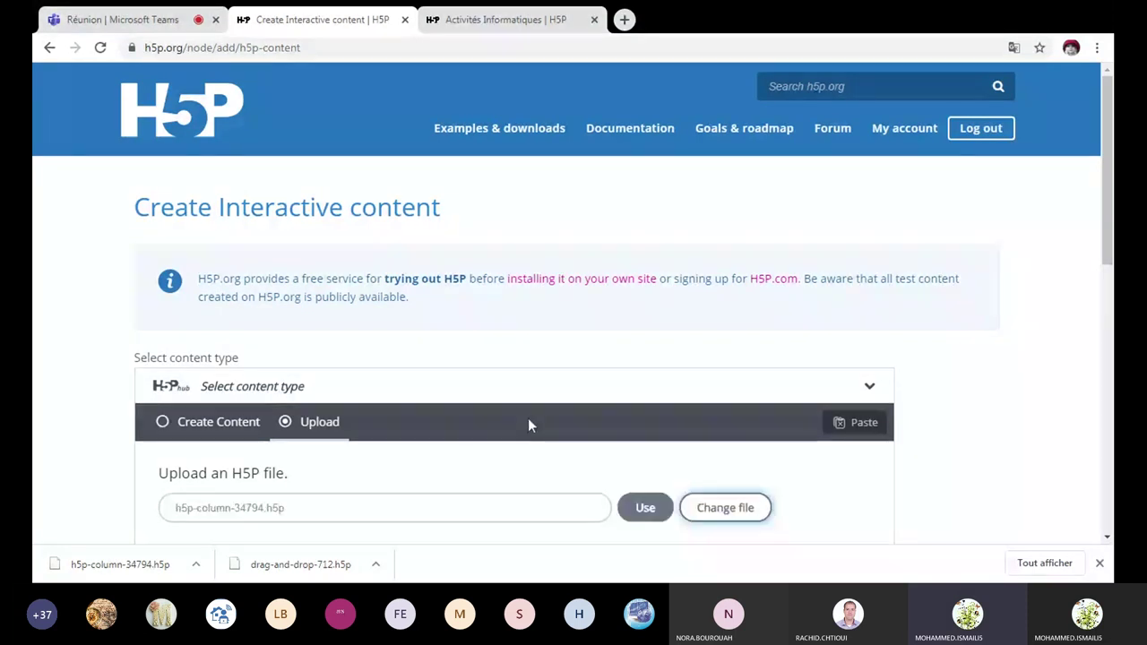
{"action": "left_click", "coordinate": [649, 511]}
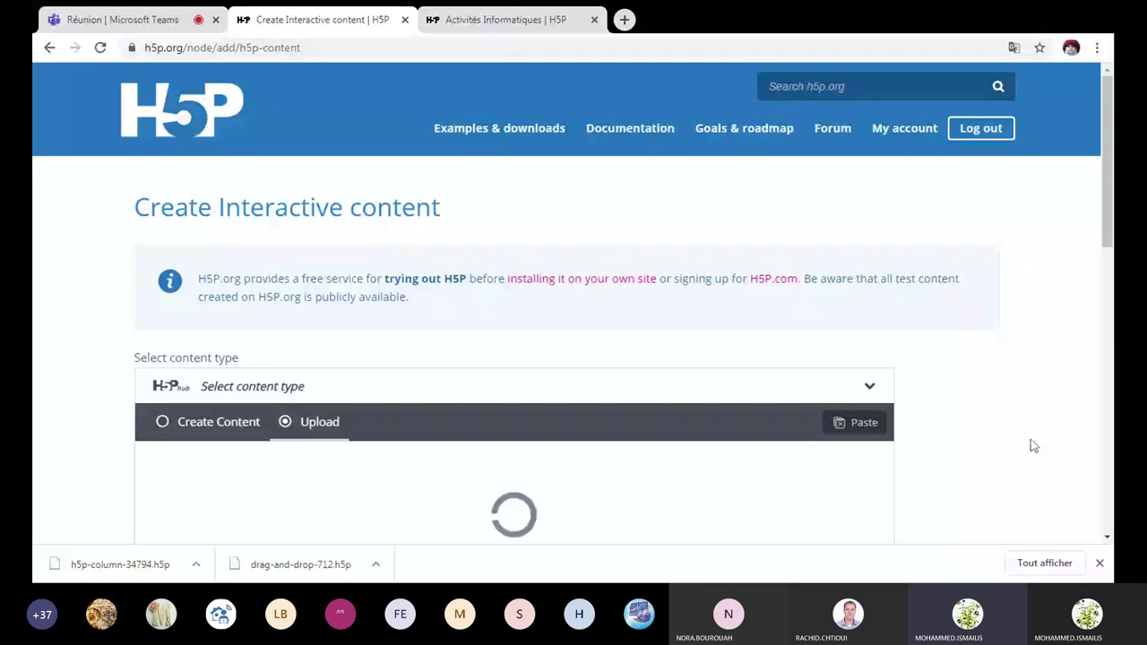
Collapse every item in the list of column content, from the first text through to the link.
{"action": "scroll", "coordinate": [1032, 443], "scroll_direction": "down", "scroll_amount": 1}
{"action": "scroll", "coordinate": [1026, 437], "scroll_direction": "down", "scroll_amount": 1}
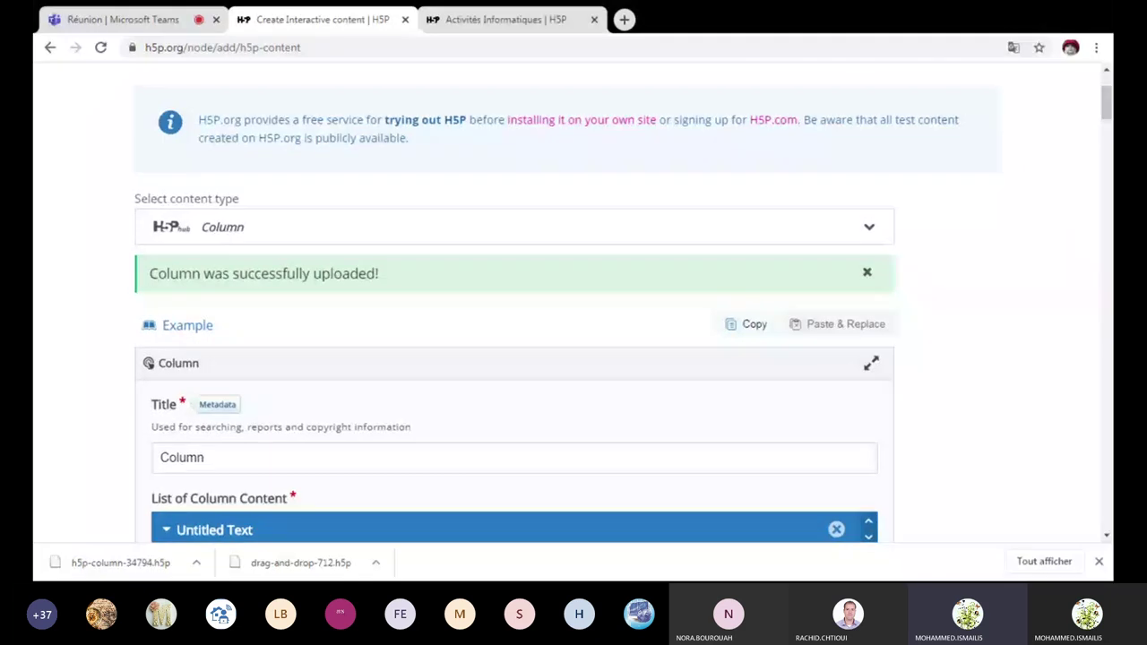
{"action": "scroll", "coordinate": [986, 282], "scroll_direction": "down", "scroll_amount": 5}
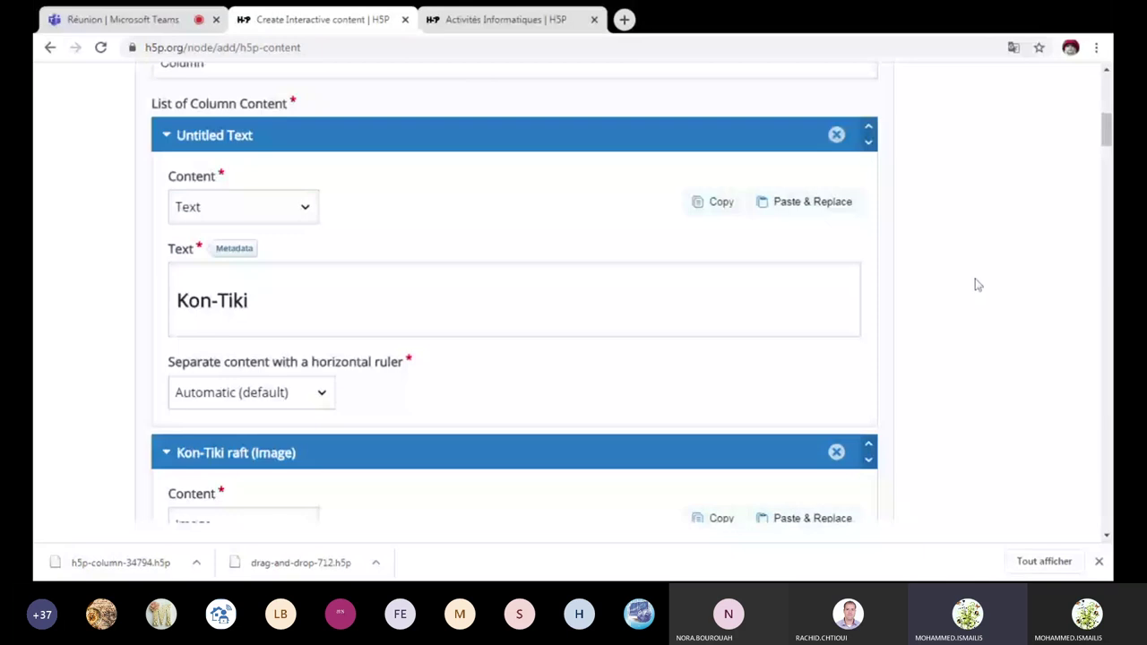
{"action": "scroll", "coordinate": [341, 346], "scroll_direction": "up", "scroll_amount": 2}
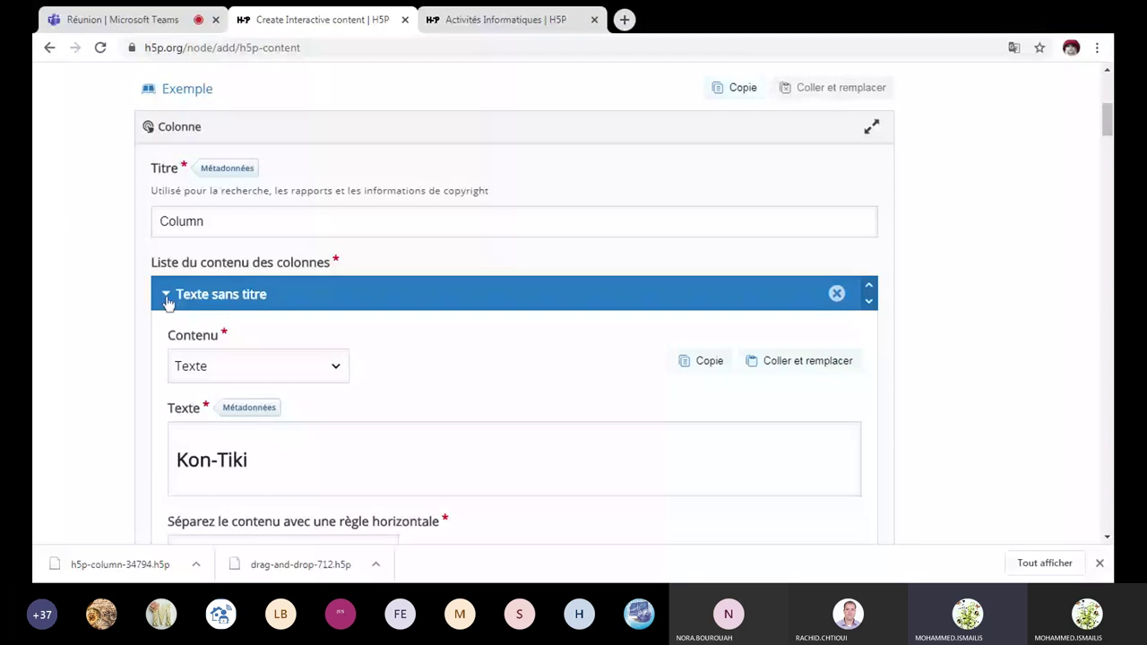
{"action": "left_click", "coordinate": [166, 296]}
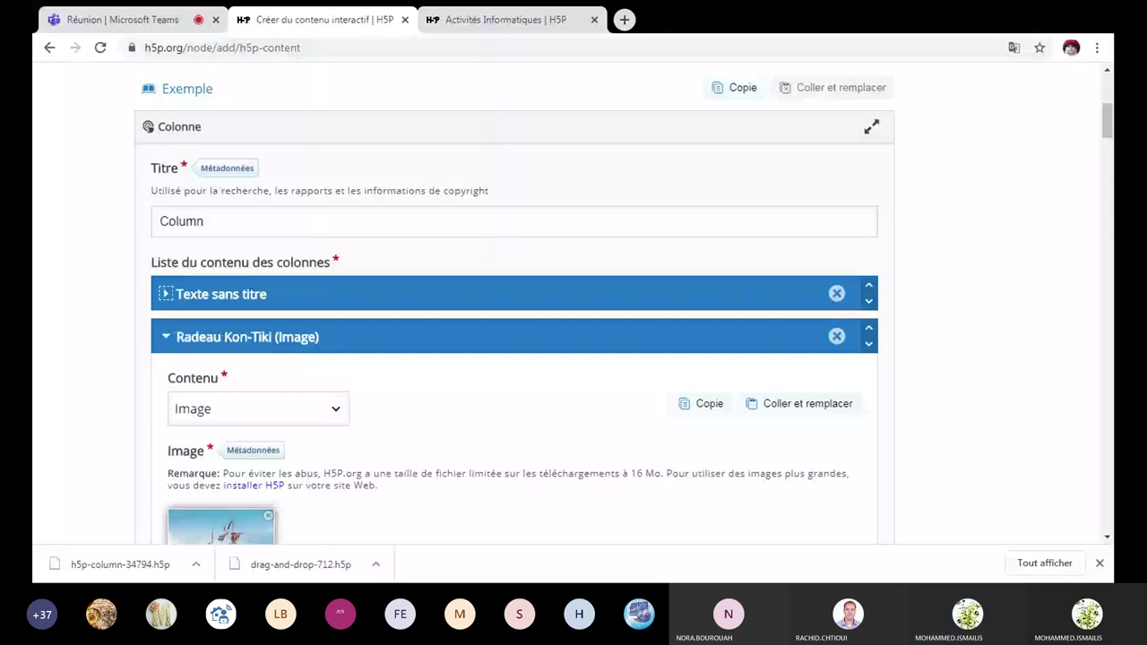
{"action": "left_click", "coordinate": [166, 337]}
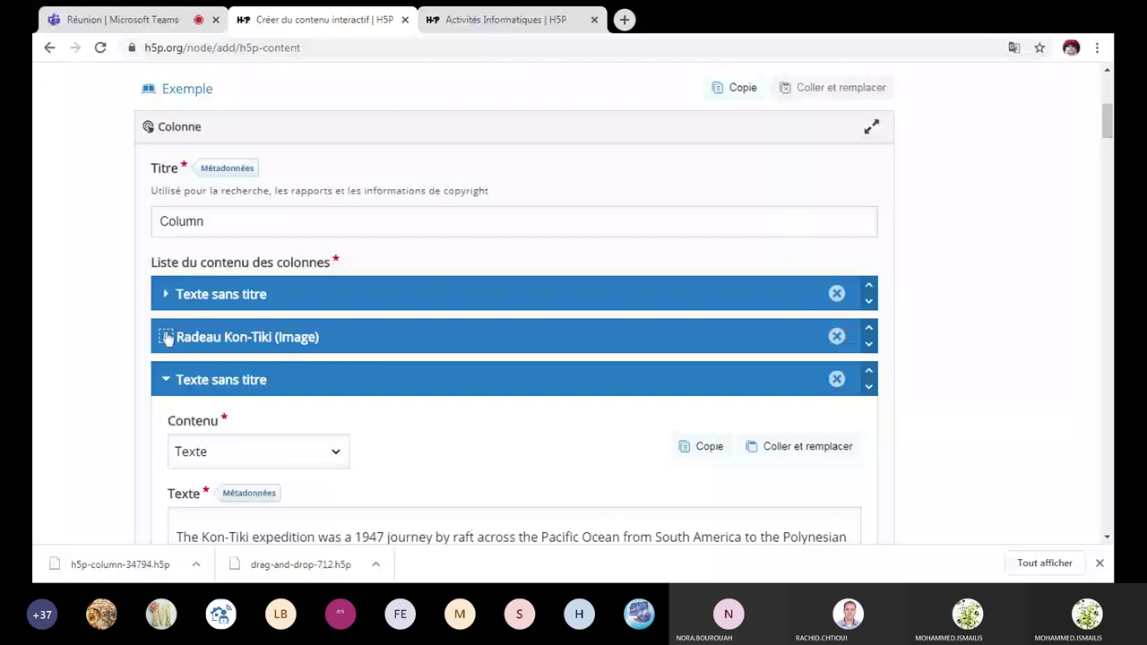
{"action": "left_click", "coordinate": [166, 379]}
{"action": "scroll", "coordinate": [170, 352], "scroll_direction": "down", "scroll_amount": 1}
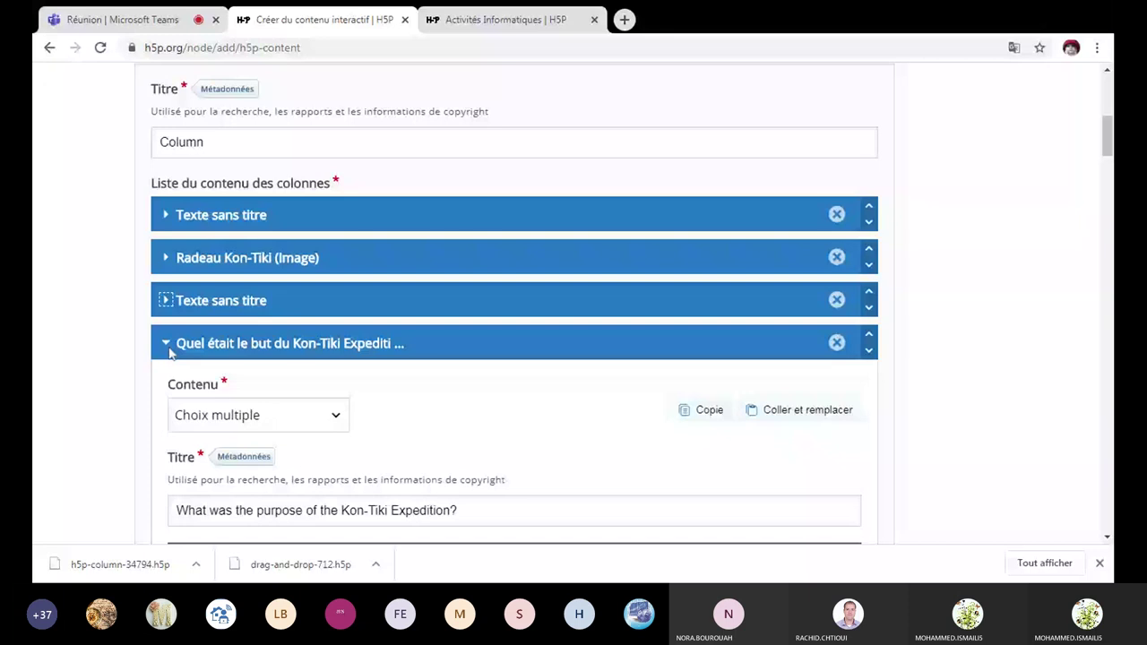
{"action": "left_click", "coordinate": [169, 352]}
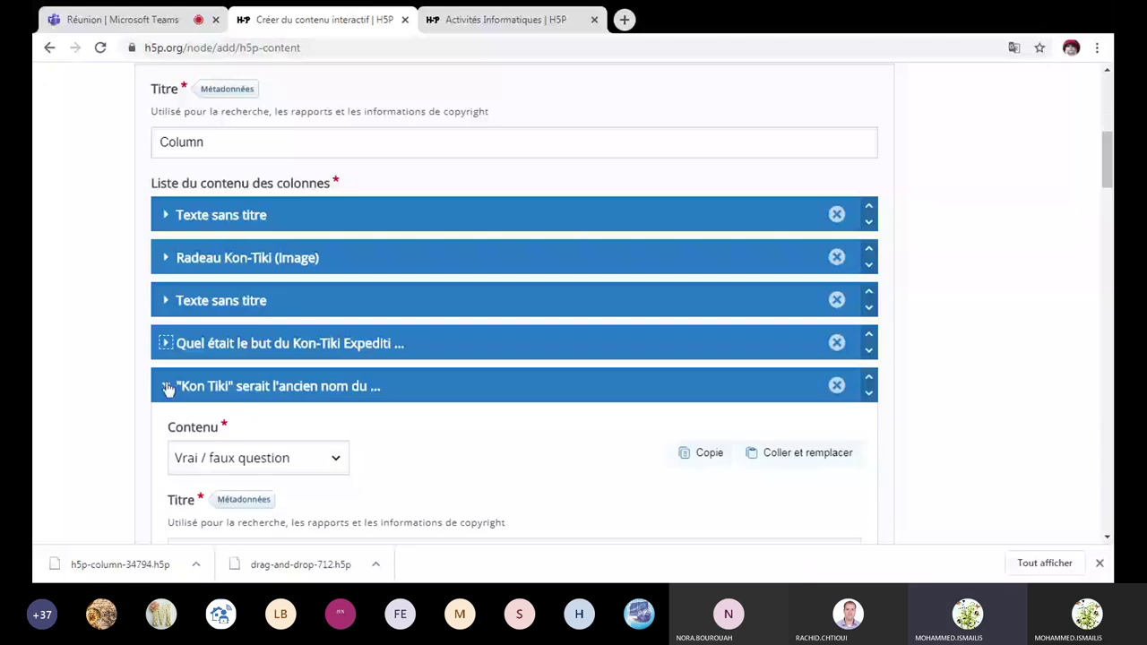
{"action": "left_click", "coordinate": [167, 389]}
{"action": "left_click", "coordinate": [166, 350]}
{"action": "left_click", "coordinate": [167, 392]}
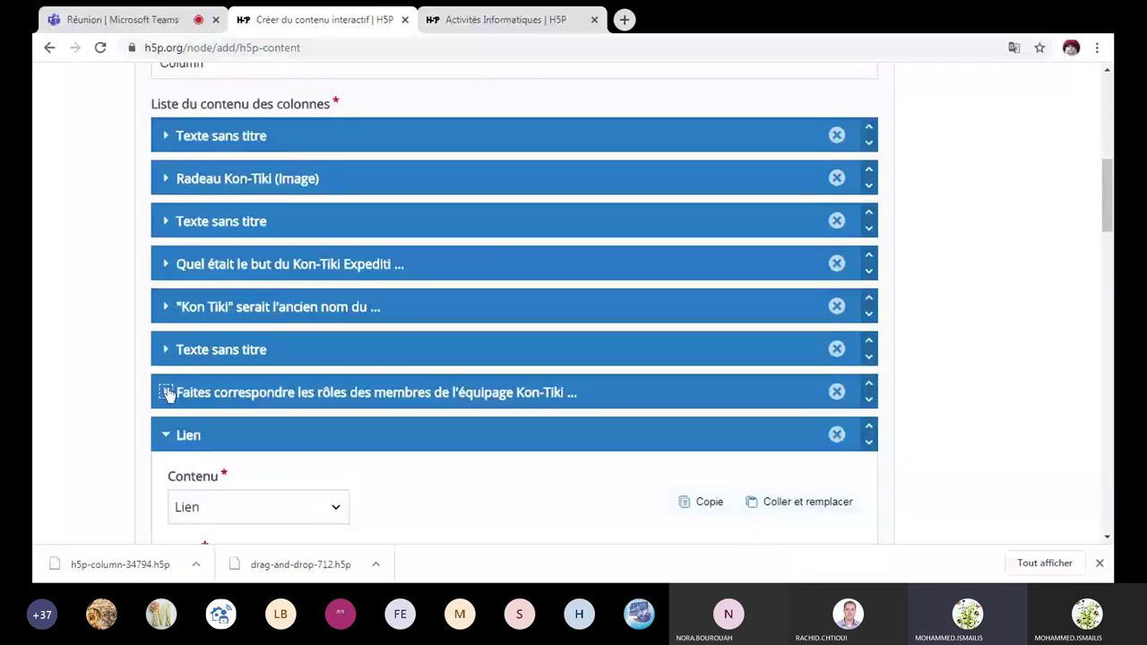
{"action": "left_click", "coordinate": [167, 435]}
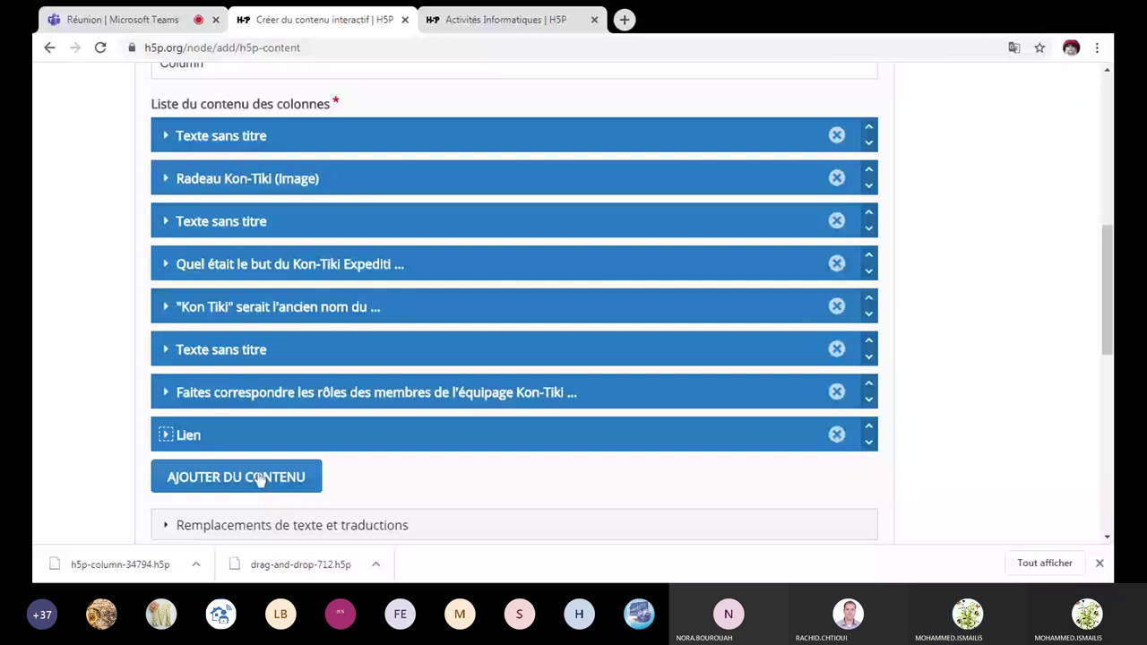
Remove every item from the column's content list, including the texts, the raft image, the questions and the link.
{"action": "left_click", "coordinate": [836, 177]}
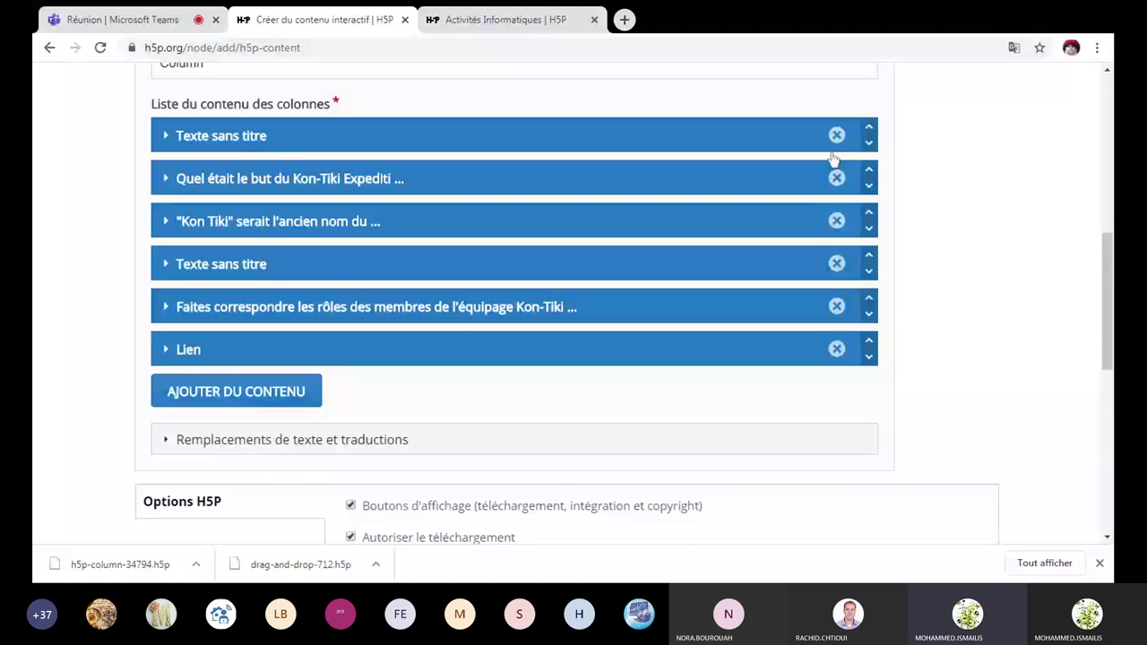
{"action": "left_click", "coordinate": [836, 137]}
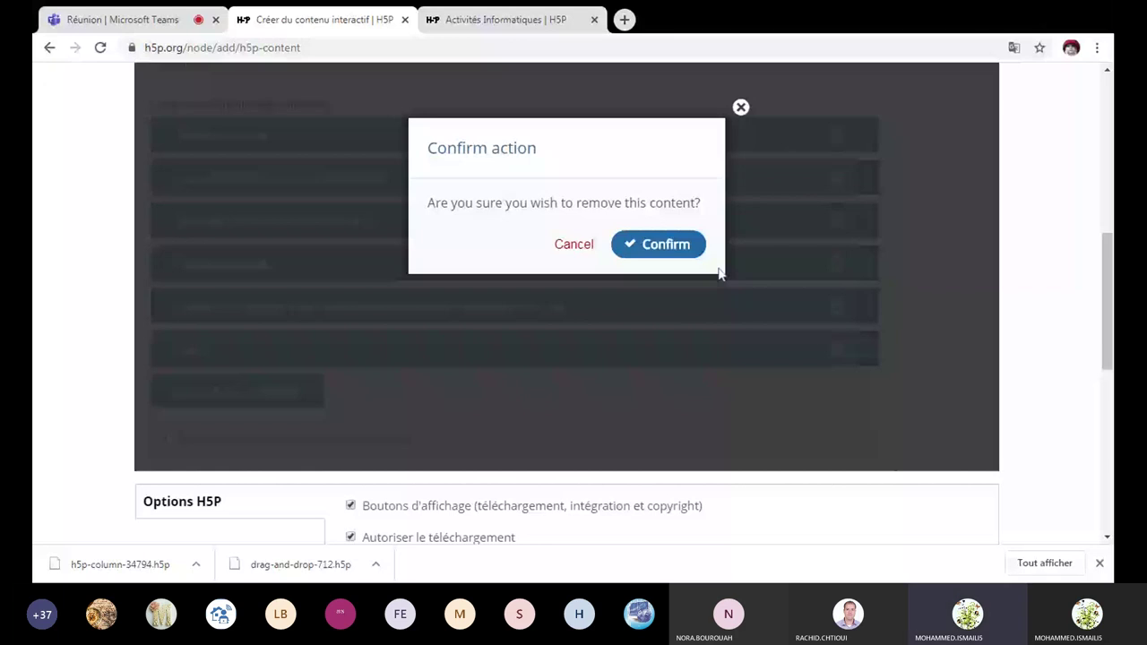
{"action": "left_click", "coordinate": [679, 252]}
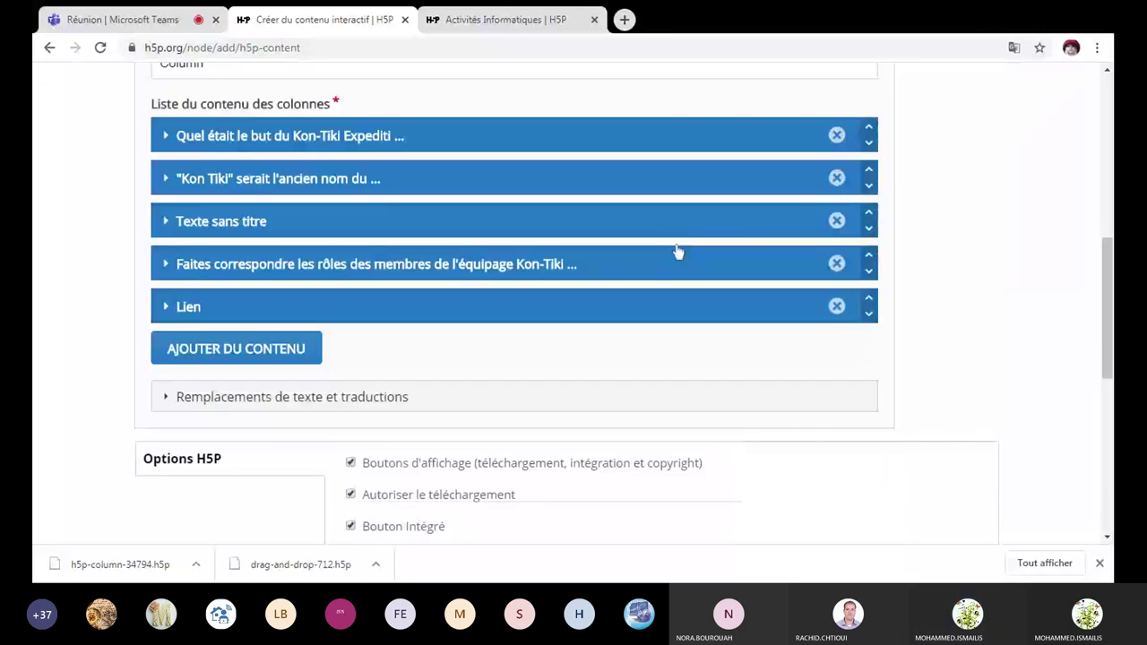
{"action": "left_click", "coordinate": [836, 263]}
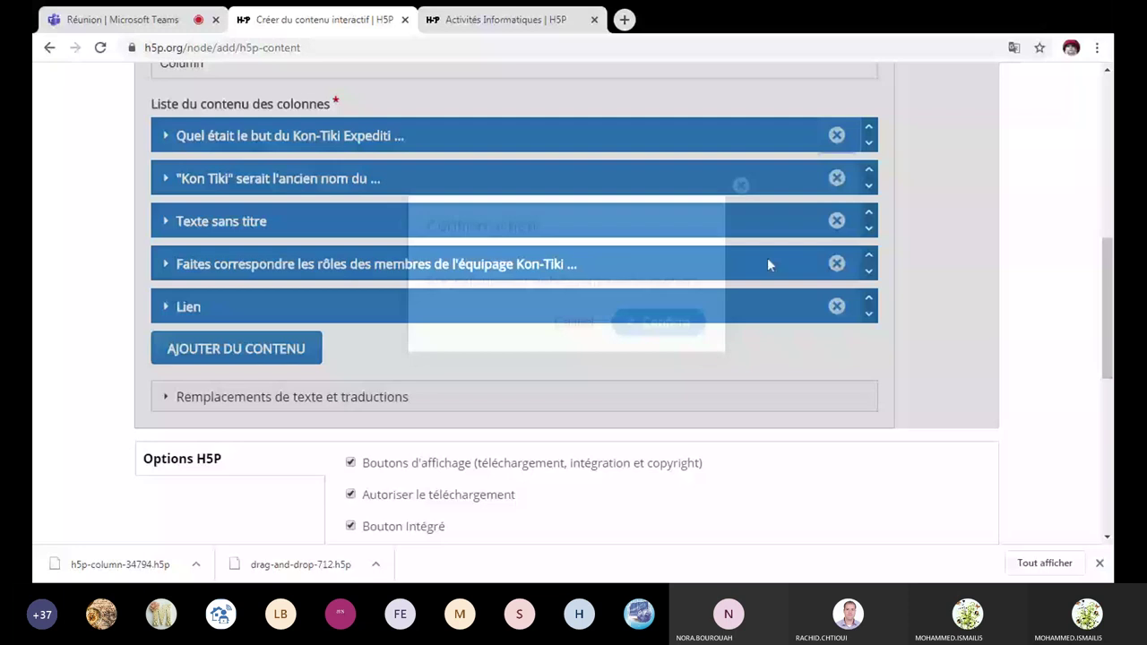
{"action": "left_click", "coordinate": [836, 179]}
{"action": "left_click", "coordinate": [871, 186]}
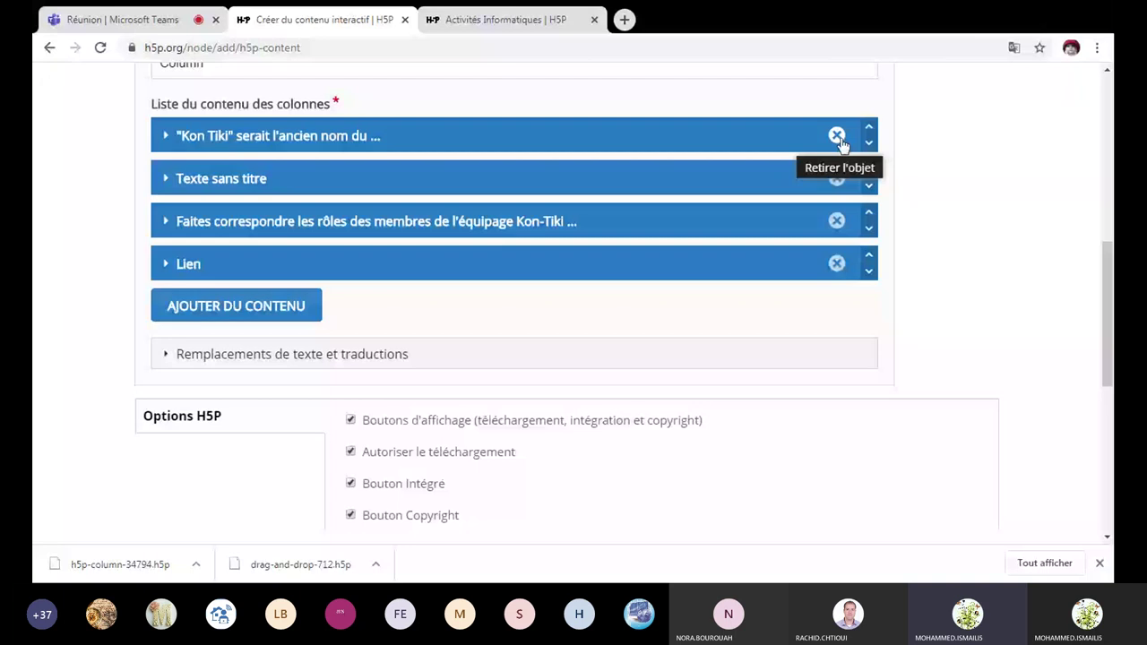
{"action": "left_click", "coordinate": [836, 135]}
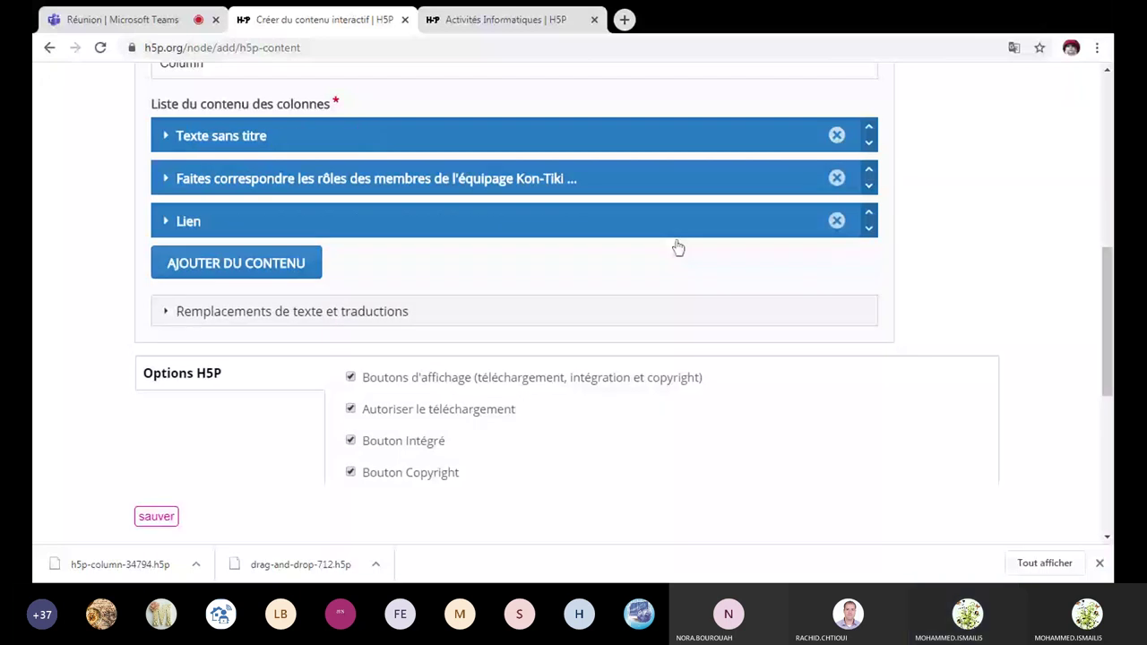
{"action": "left_click", "coordinate": [836, 135]}
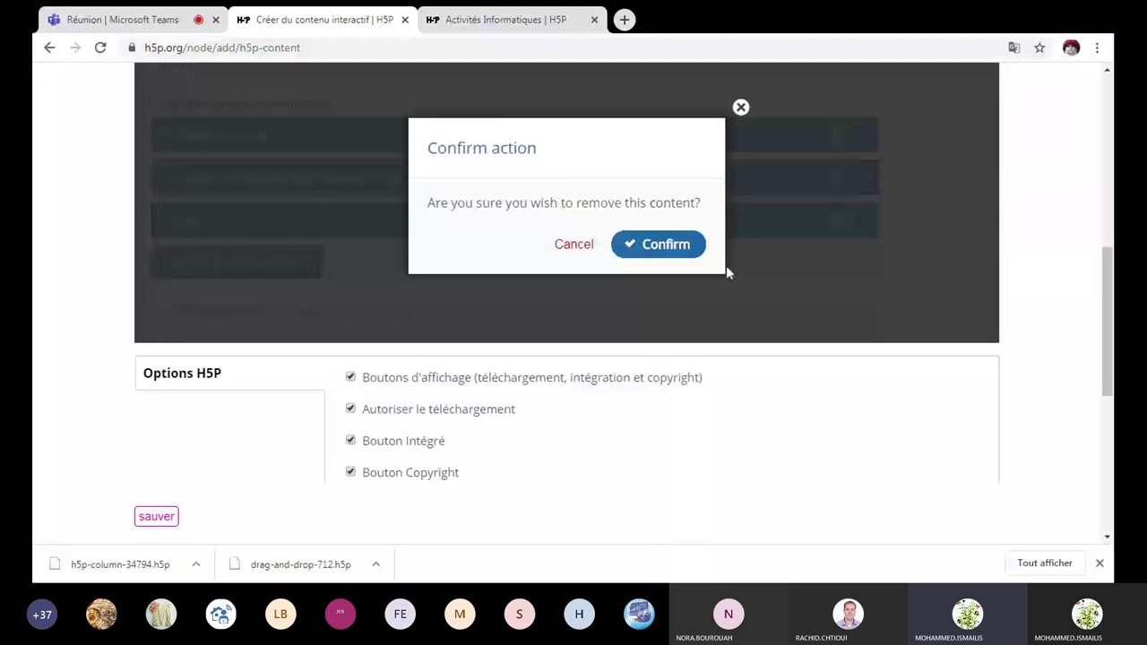
{"action": "left_click", "coordinate": [678, 246]}
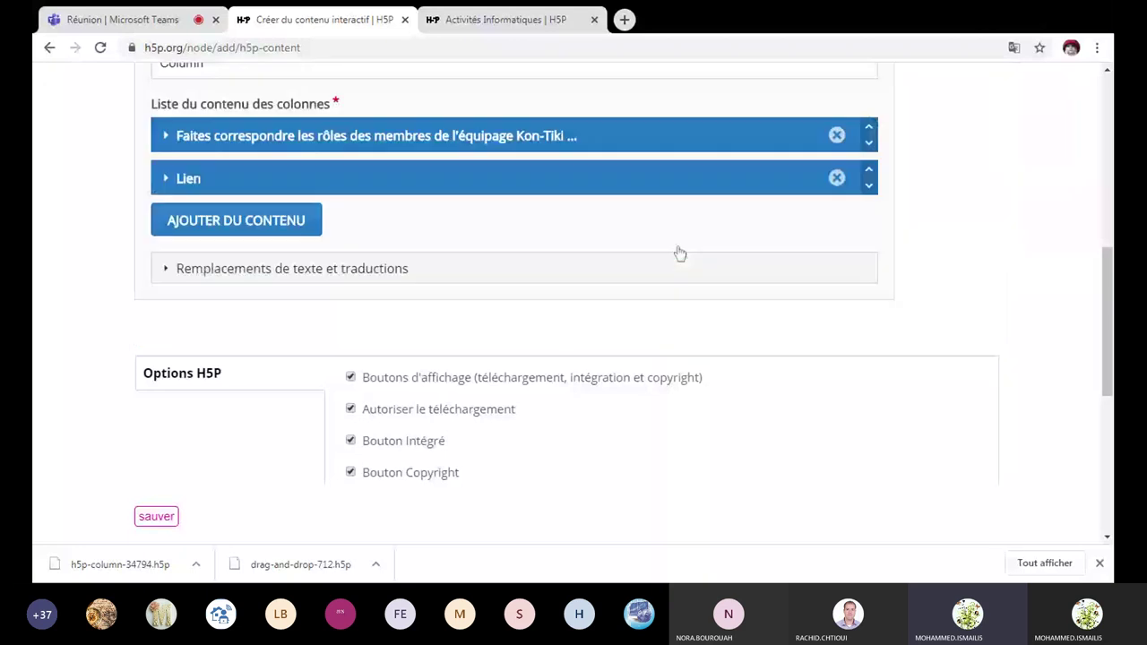
{"action": "left_click", "coordinate": [836, 136]}
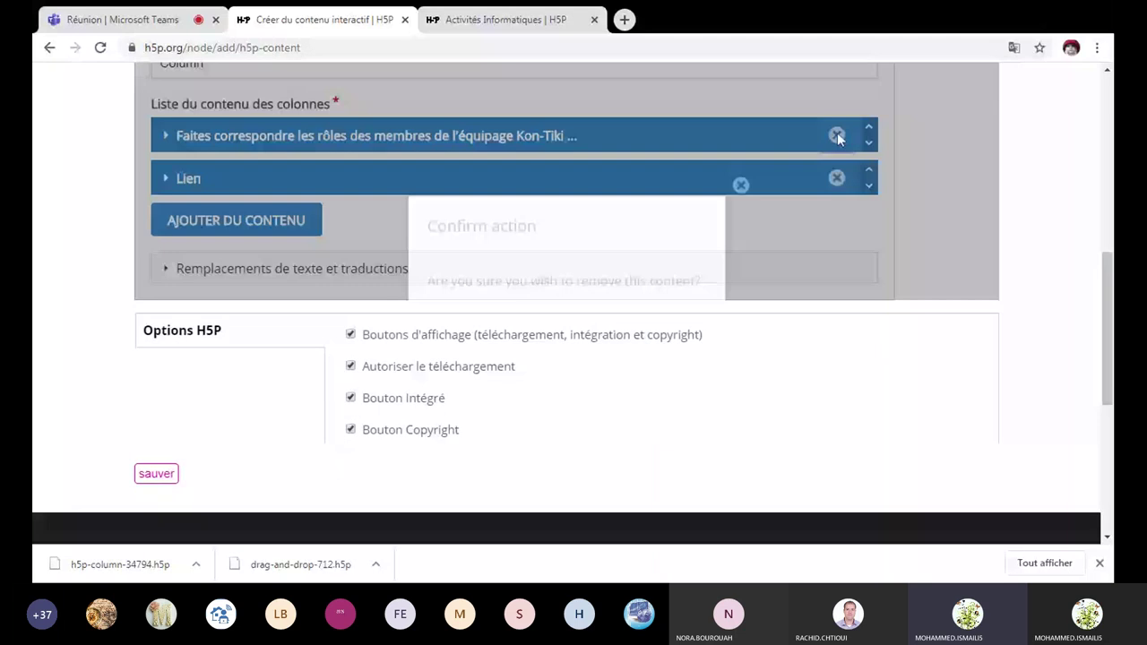
{"action": "left_click", "coordinate": [731, 228]}
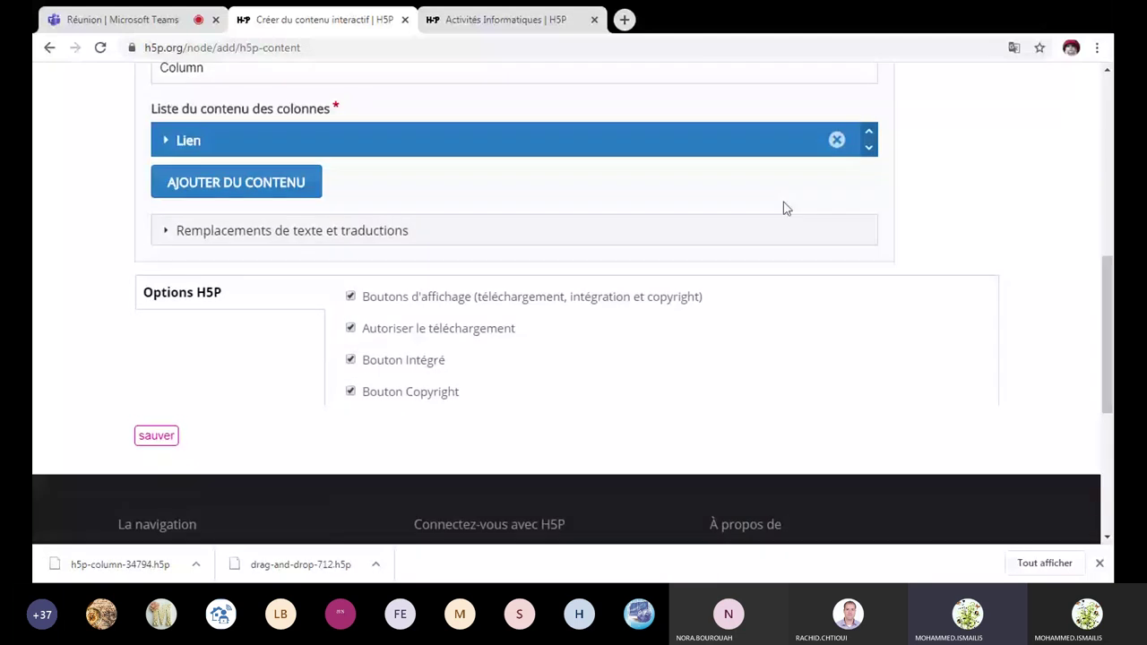
{"action": "scroll", "coordinate": [785, 208], "scroll_direction": "up", "scroll_amount": 1}
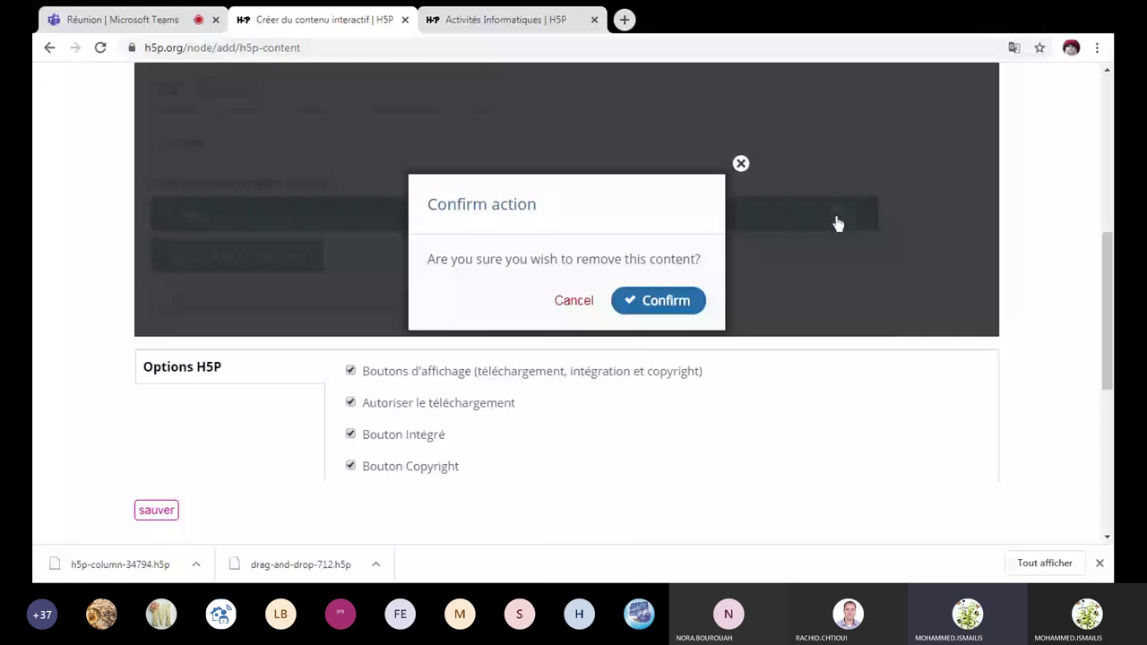
{"action": "left_click", "coordinate": [691, 298]}
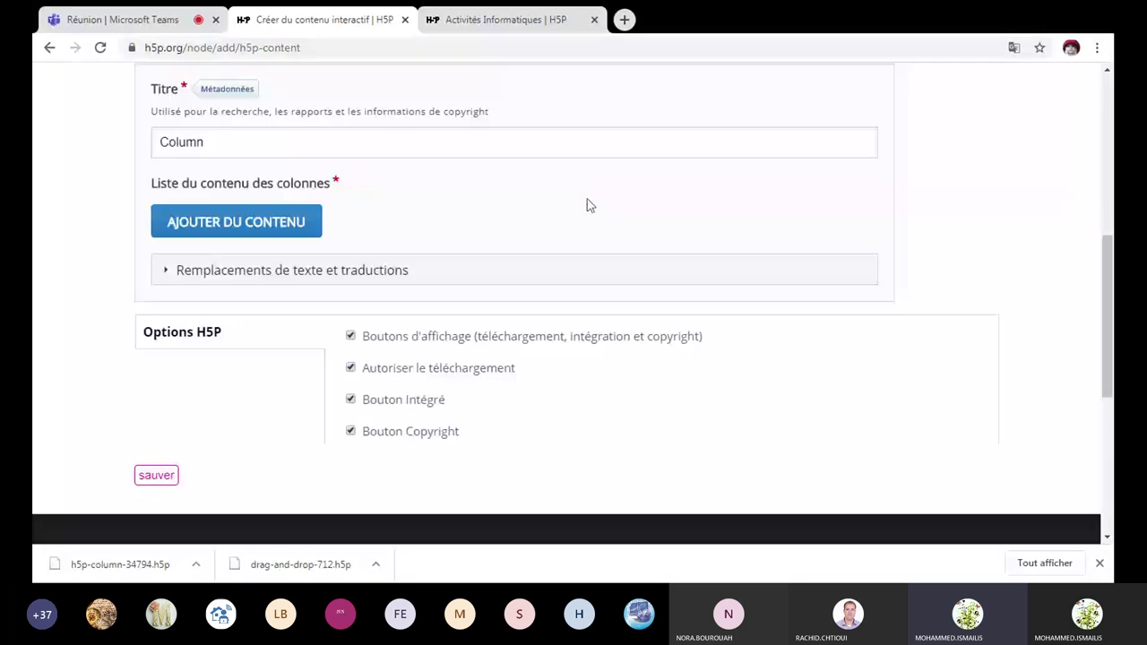
Change the title of the column content to "Activités".
{"action": "scroll", "coordinate": [588, 207], "scroll_direction": "up", "scroll_amount": 1}
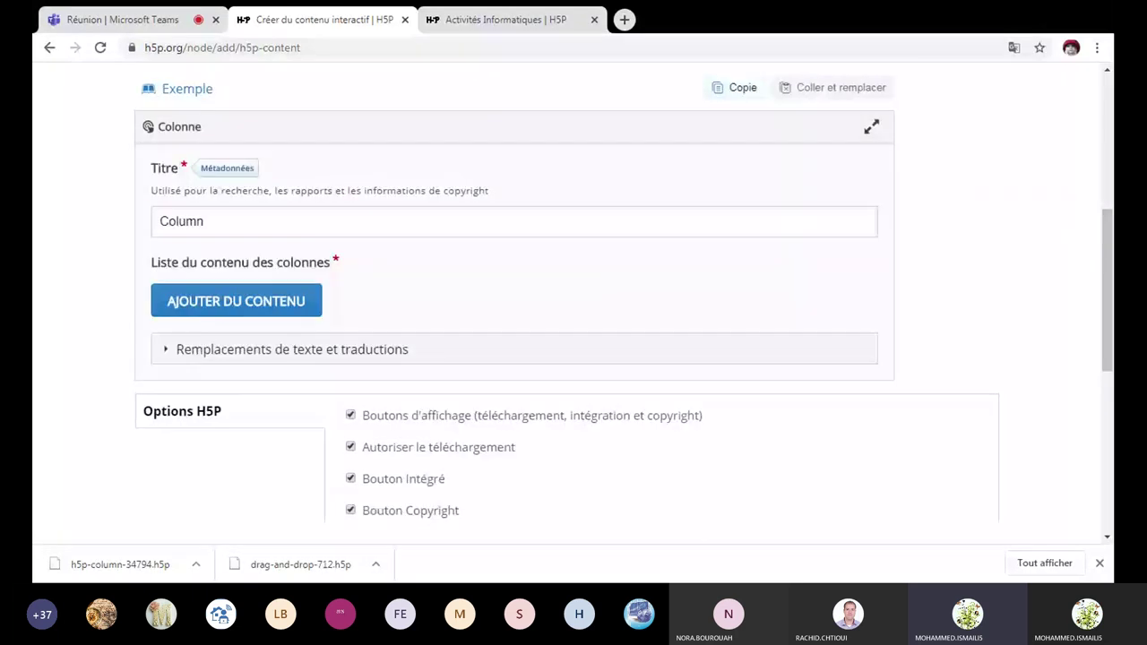
{"action": "left_click", "coordinate": [187, 221]}
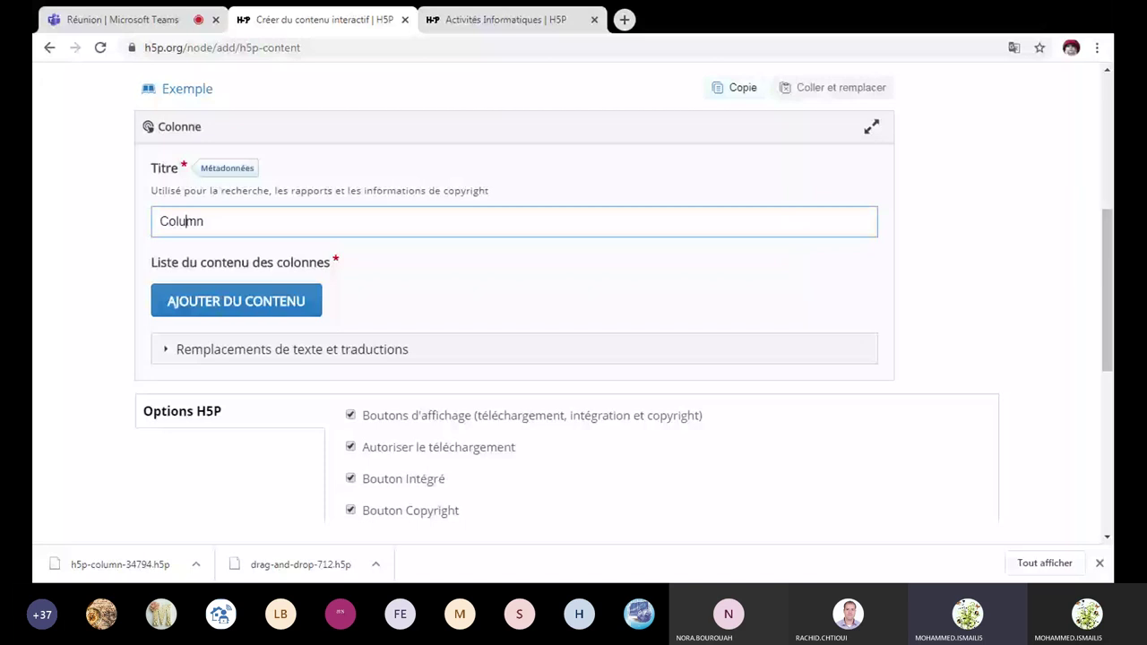
{"action": "double_click", "coordinate": [186, 221]}
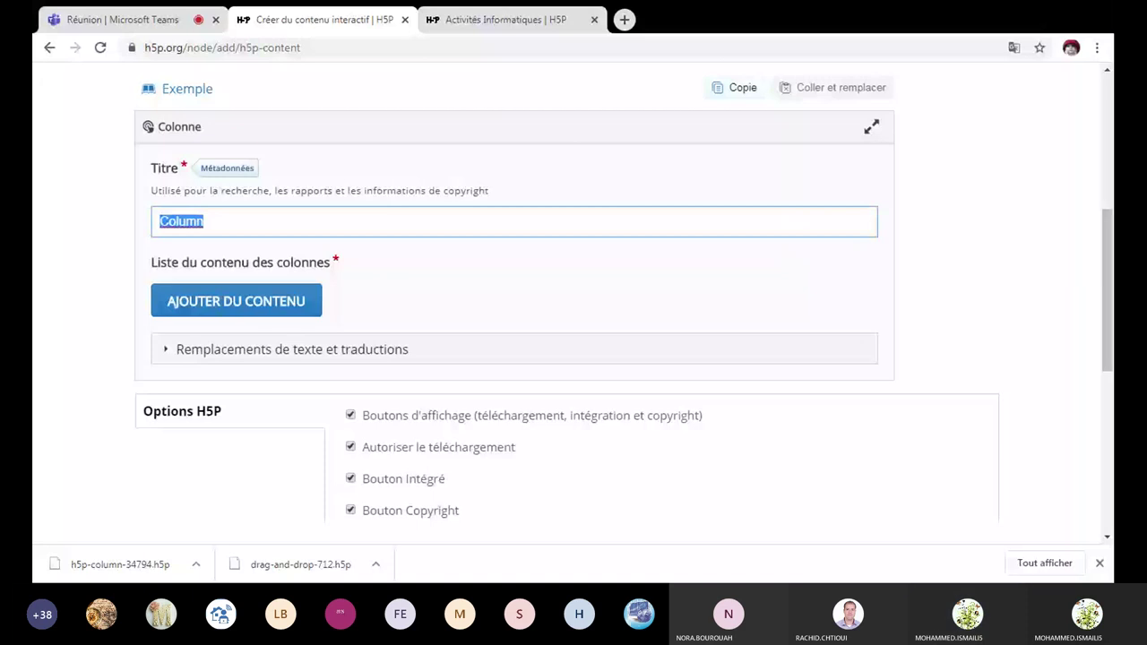
{"action": "type", "text": "Activi"}
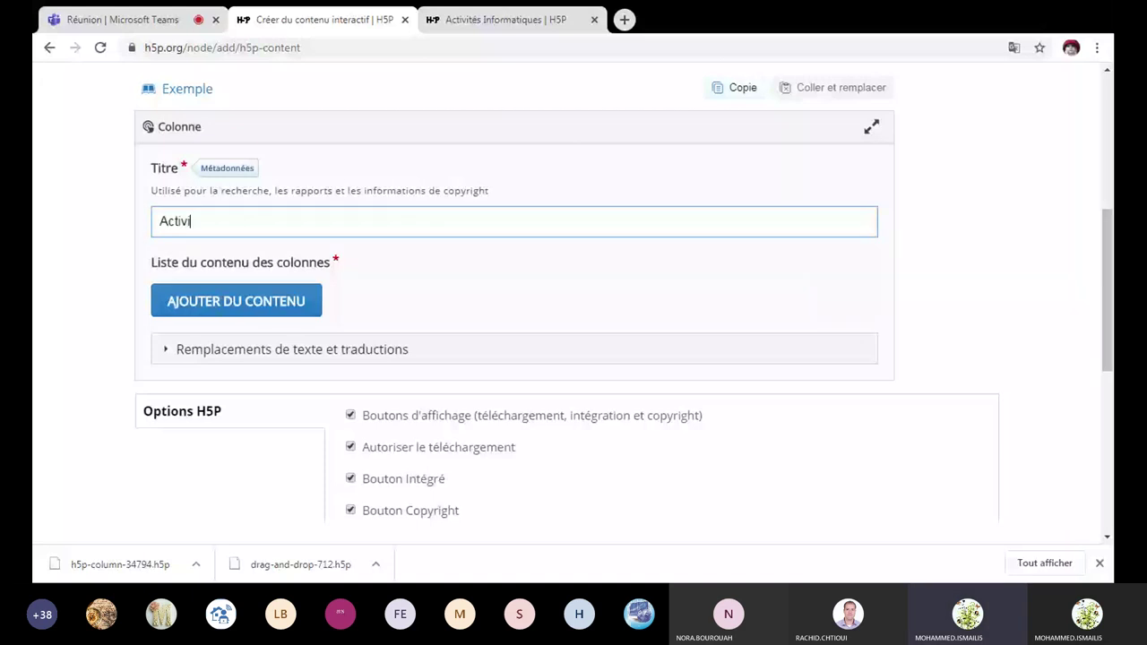
{"action": "type", "text": "tés"}
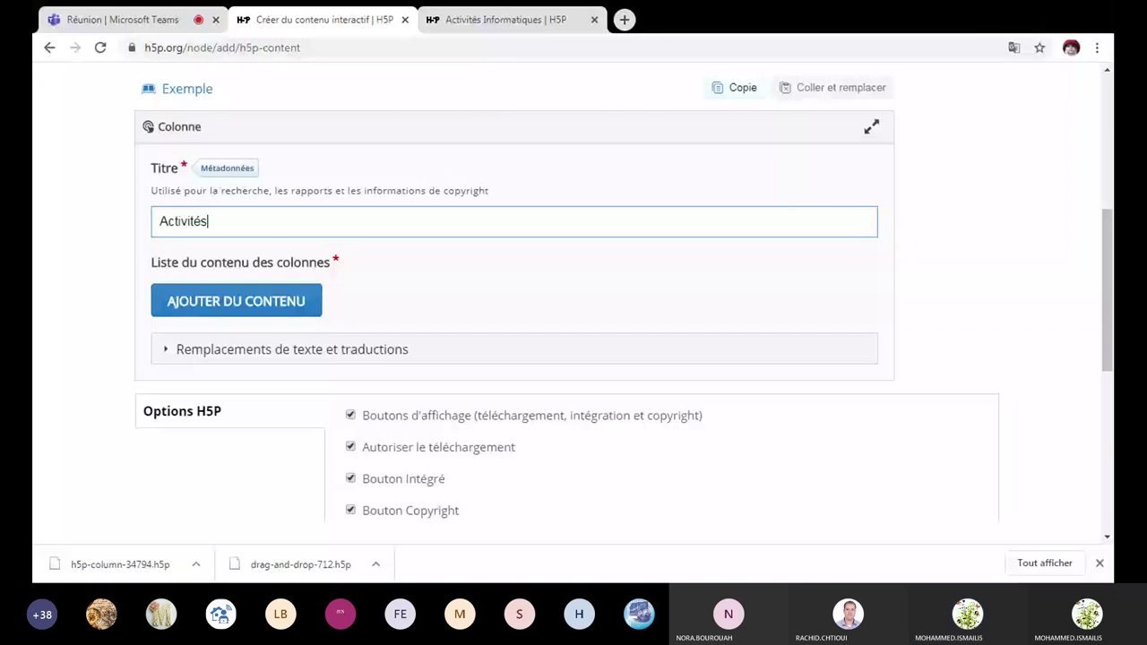
Add a new content item to the empty column and set its type to "Remplir les espaces vides".
{"action": "left_click", "coordinate": [285, 310]}
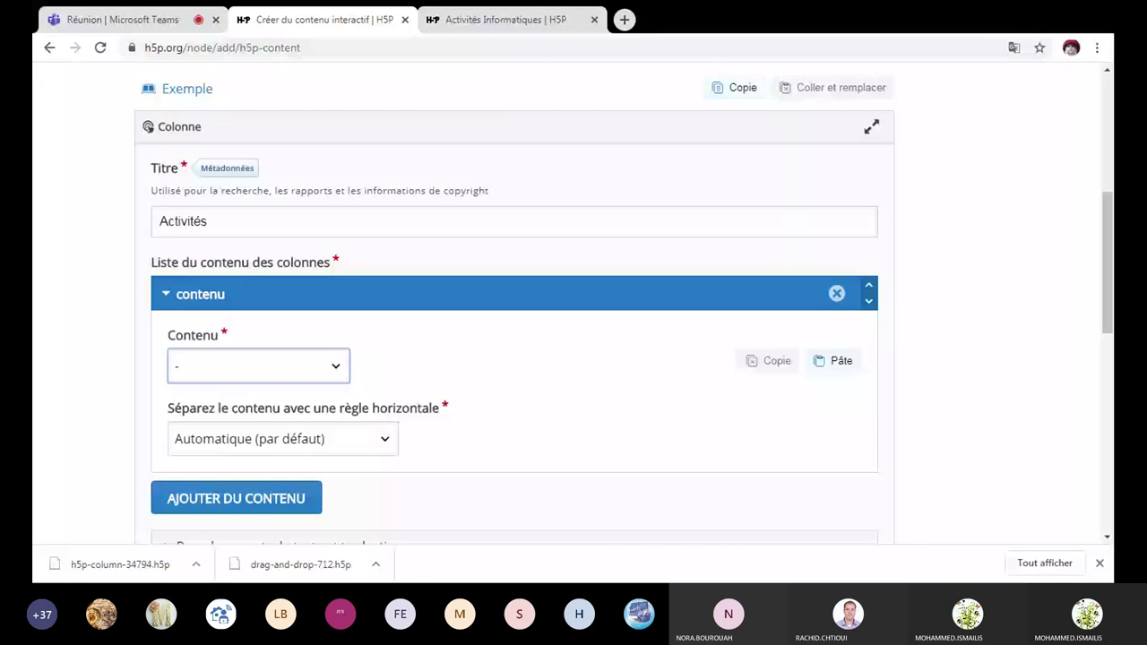
{"action": "left_click", "coordinate": [332, 381]}
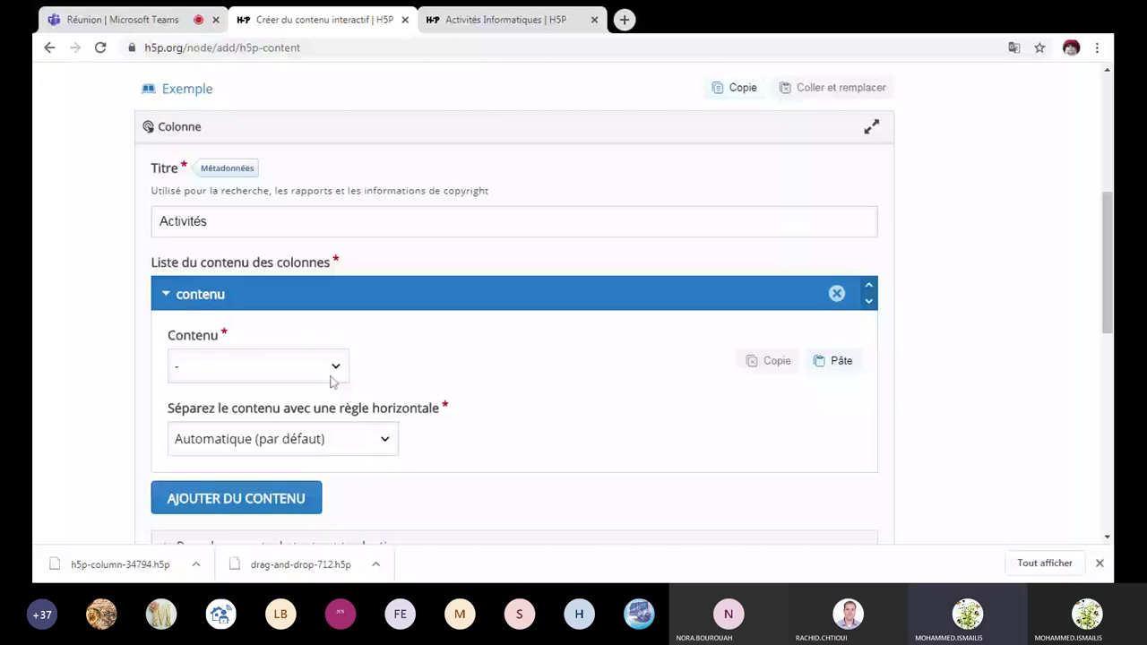
{"action": "left_click", "coordinate": [336, 379]}
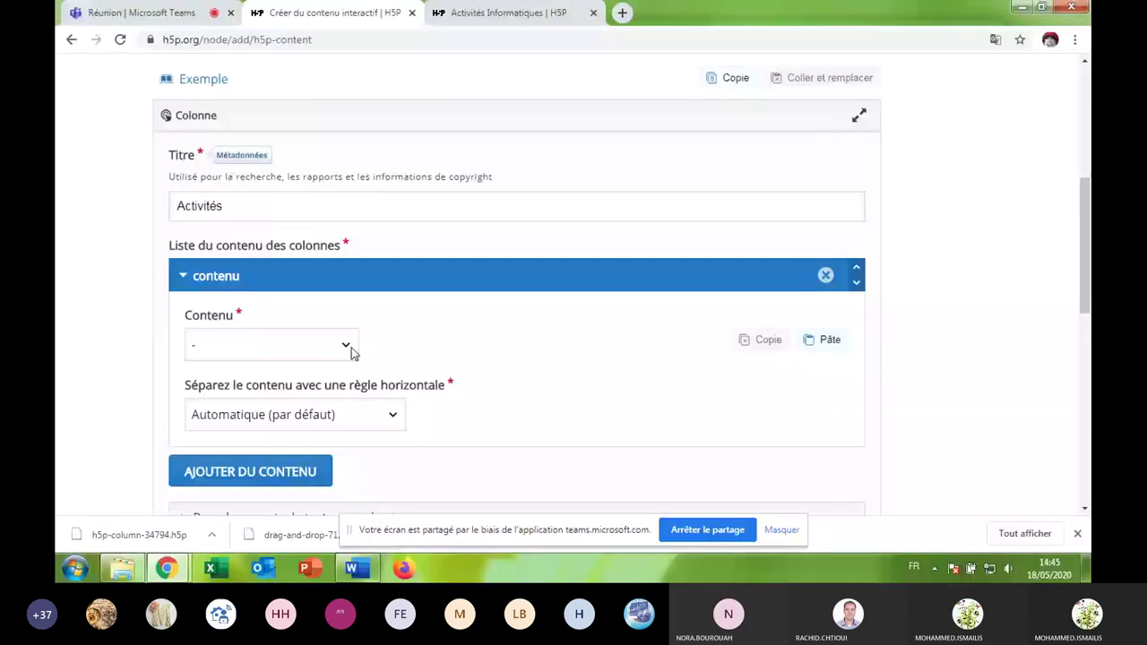
{"action": "left_click", "coordinate": [346, 346]}
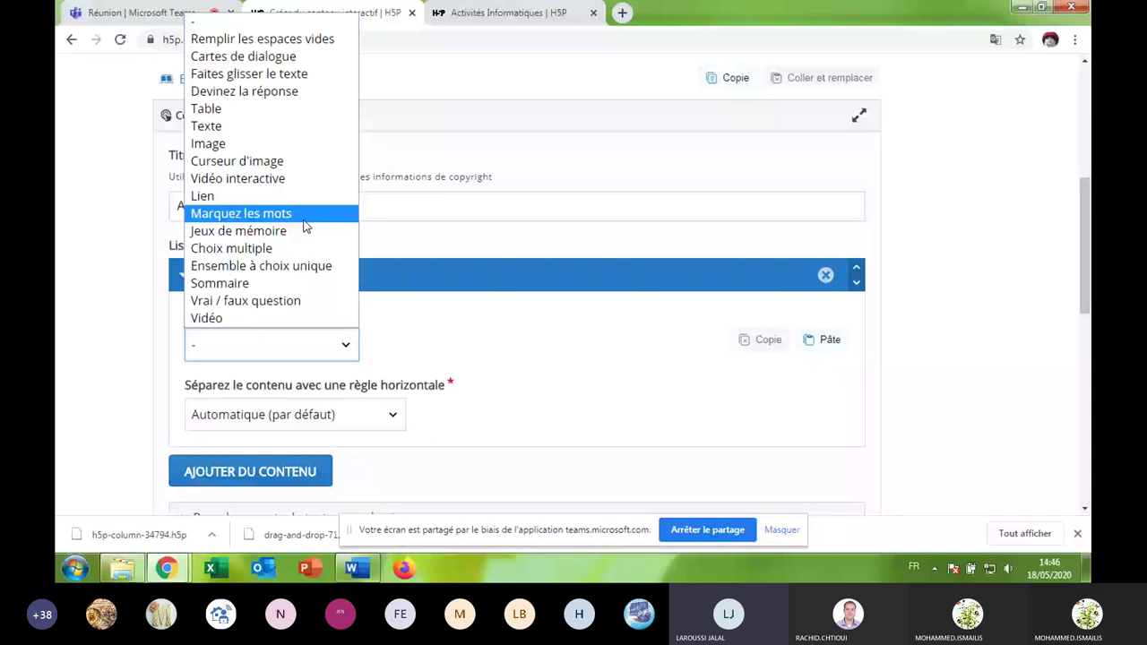
{"action": "left_click", "coordinate": [438, 317]}
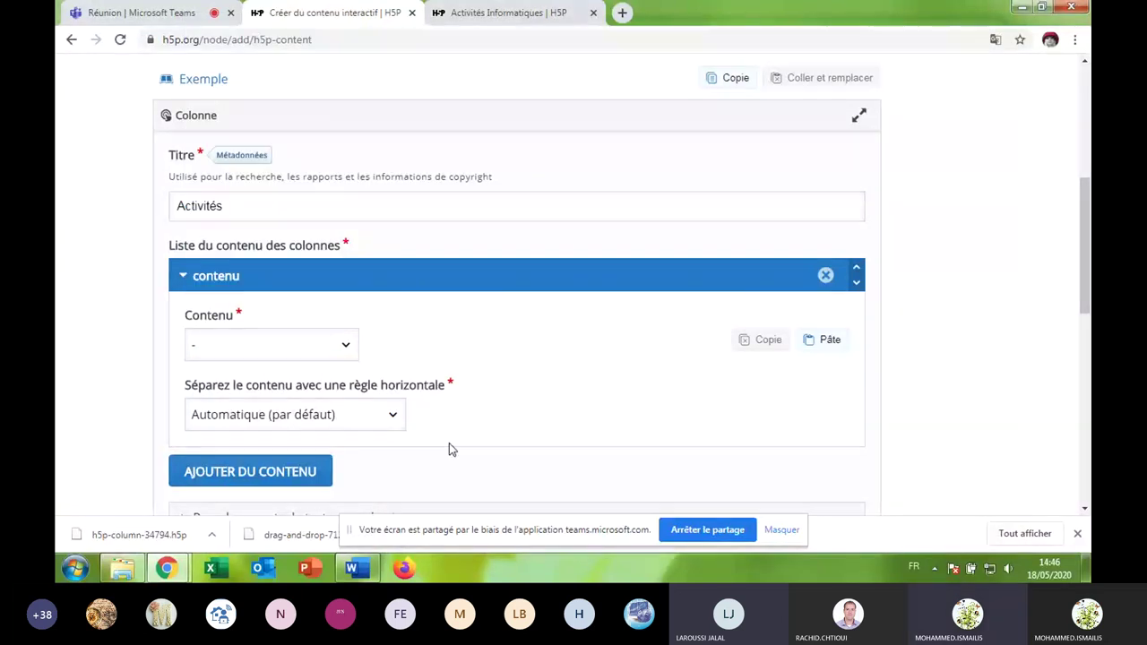
{"action": "left_click", "coordinate": [537, 391]}
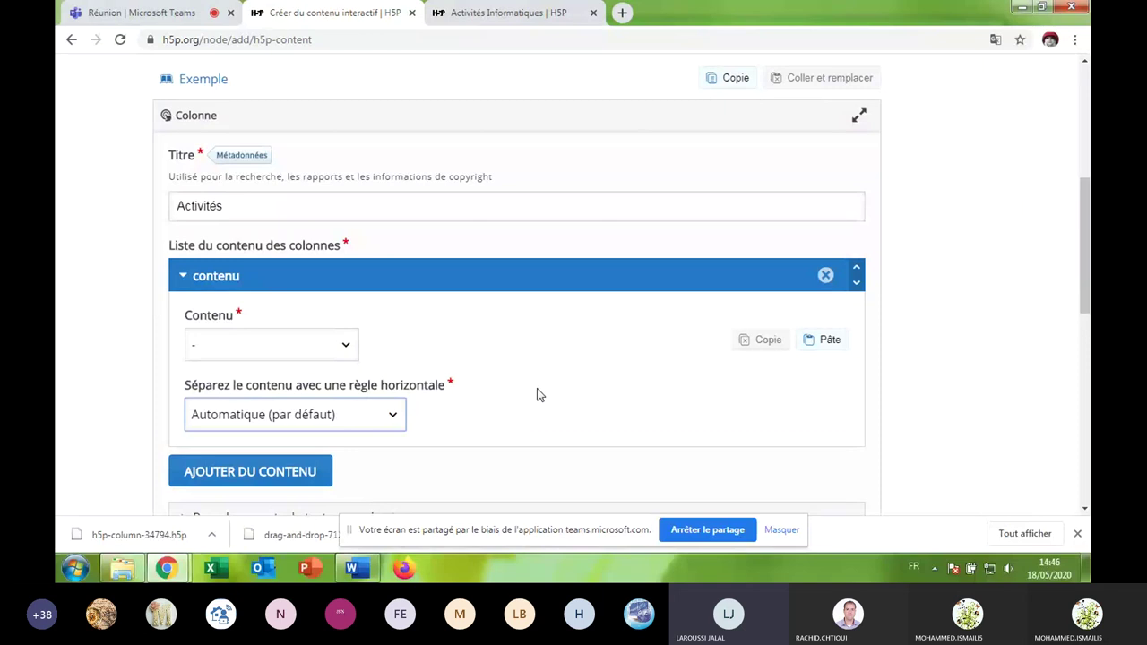
{"action": "scroll", "coordinate": [535, 391], "scroll_direction": "down", "scroll_amount": 1}
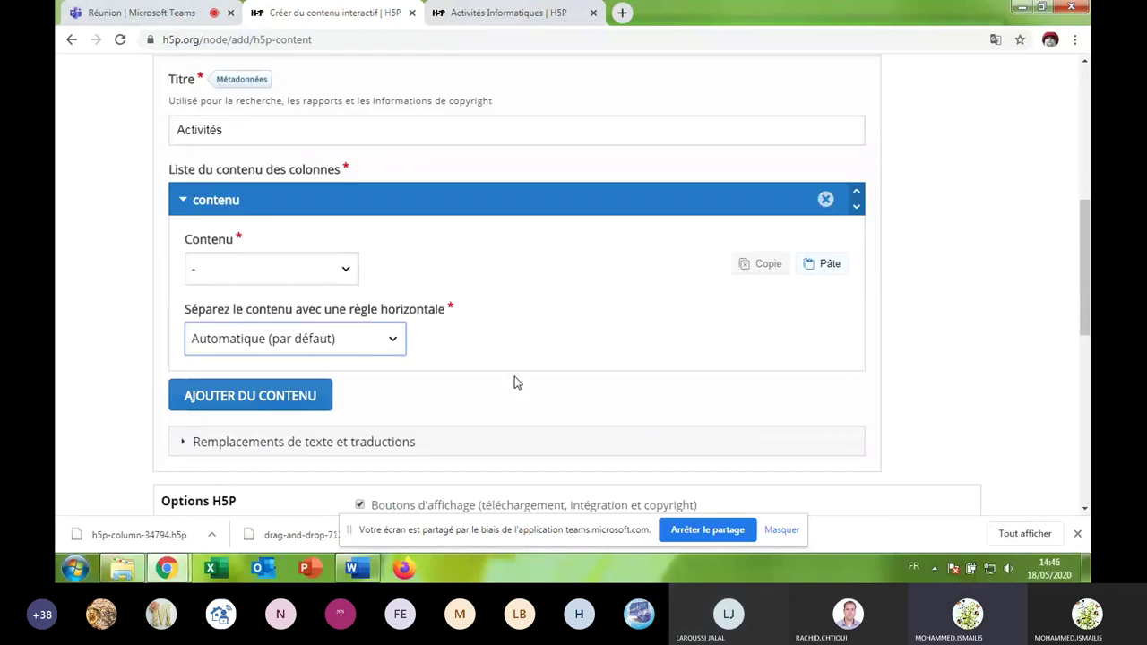
{"action": "left_click", "coordinate": [348, 272]}
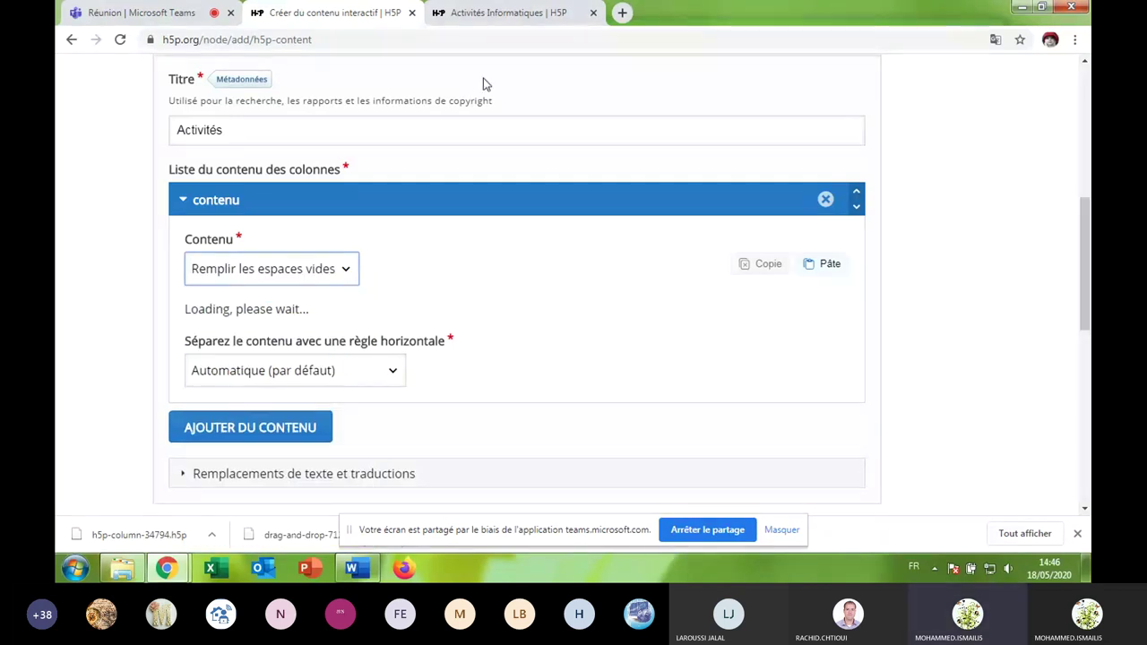
Go to the open Activités Informatiques page to view its missing-words exercise about RAM.
{"action": "left_click", "coordinate": [506, 12]}
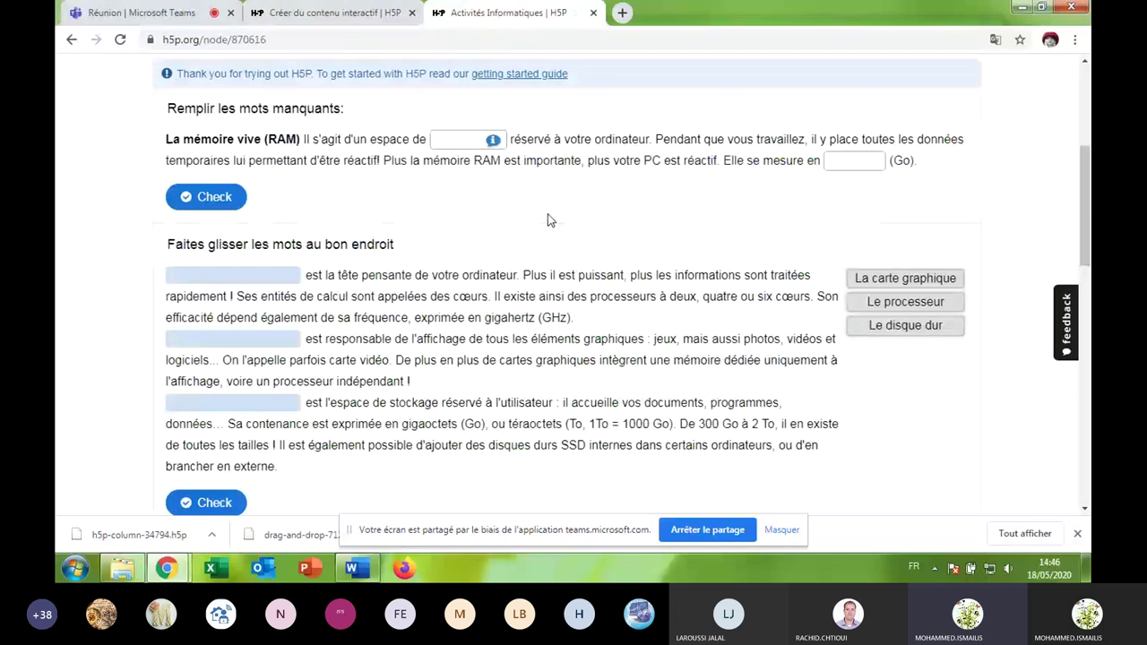
Place "La carte graphique", "Le disque dur" and "Le processeur" in front of their matching descriptions and check the answers.
{"action": "scroll", "coordinate": [550, 219], "scroll_direction": "up", "scroll_amount": 1}
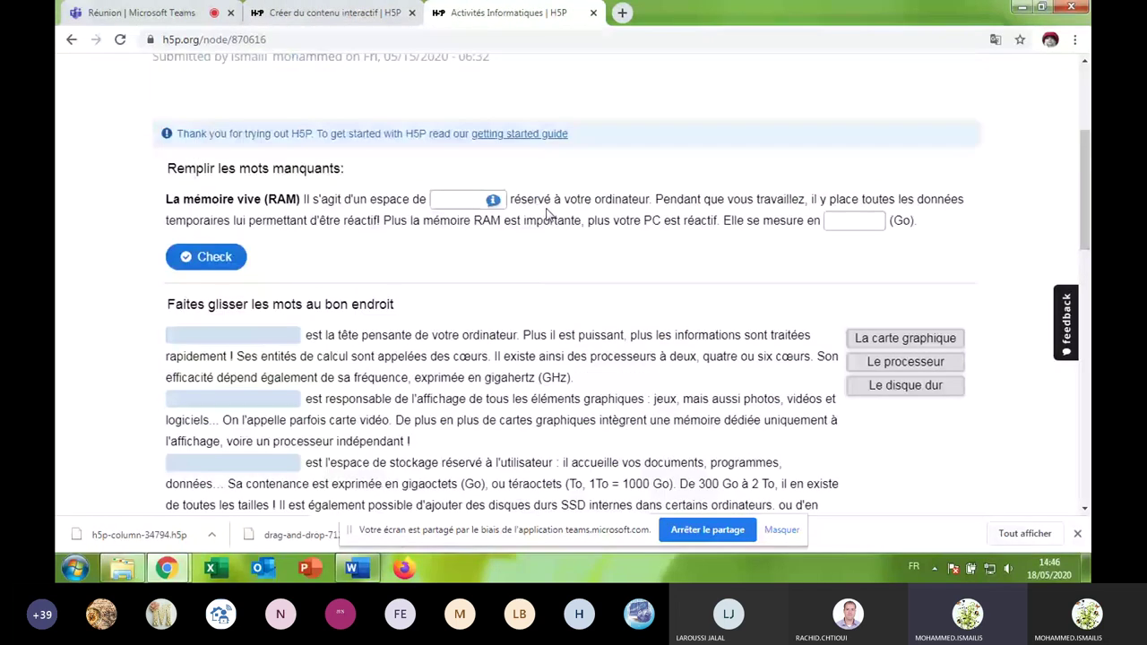
{"action": "scroll", "coordinate": [529, 224], "scroll_direction": "up", "scroll_amount": 1}
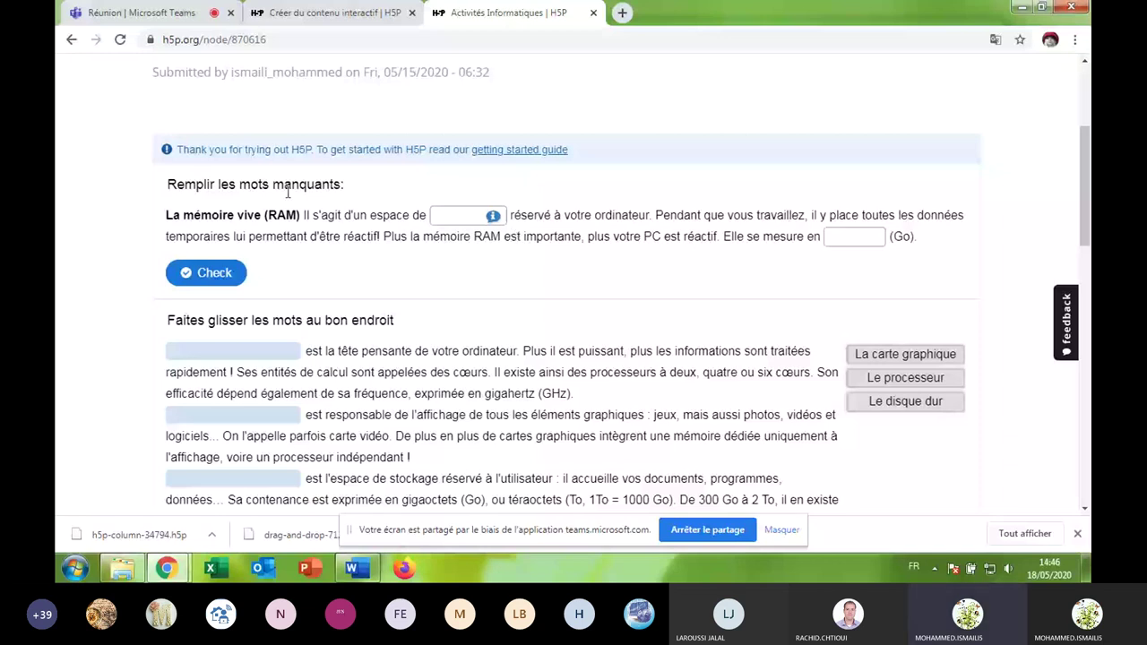
{"action": "scroll", "coordinate": [352, 233], "scroll_direction": "down", "scroll_amount": 1}
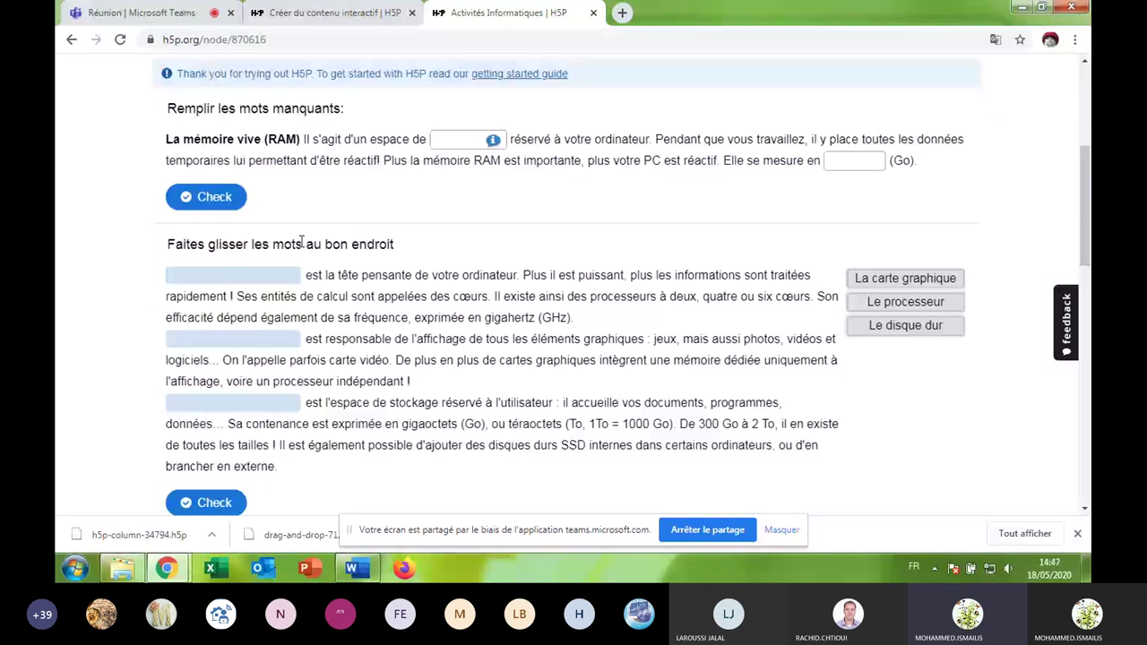
{"action": "scroll", "coordinate": [555, 284], "scroll_direction": "down", "scroll_amount": 1}
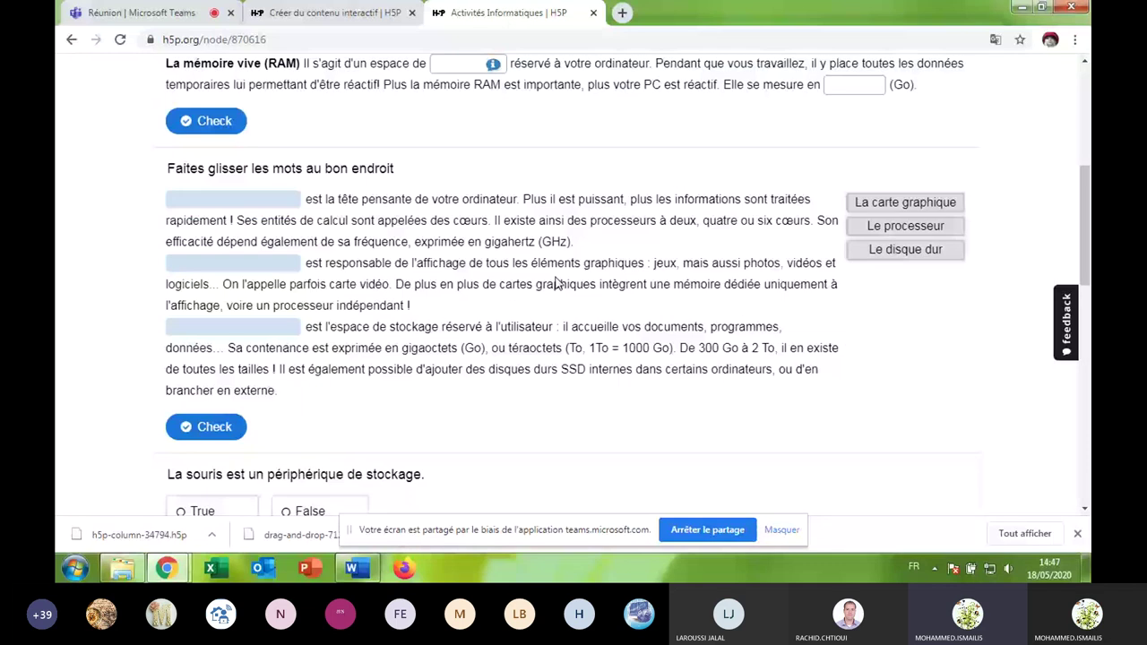
{"action": "left_click_drag", "start_coordinate": [905, 201], "coordinate": [233, 262]}
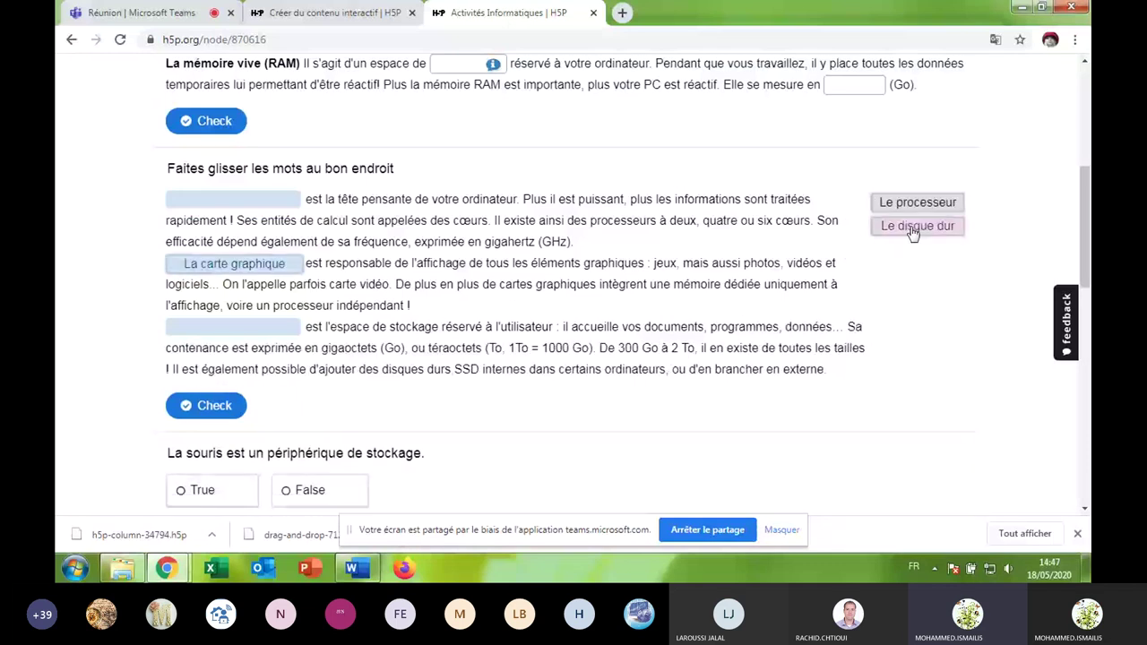
{"action": "left_click_drag", "start_coordinate": [913, 231], "coordinate": [298, 320]}
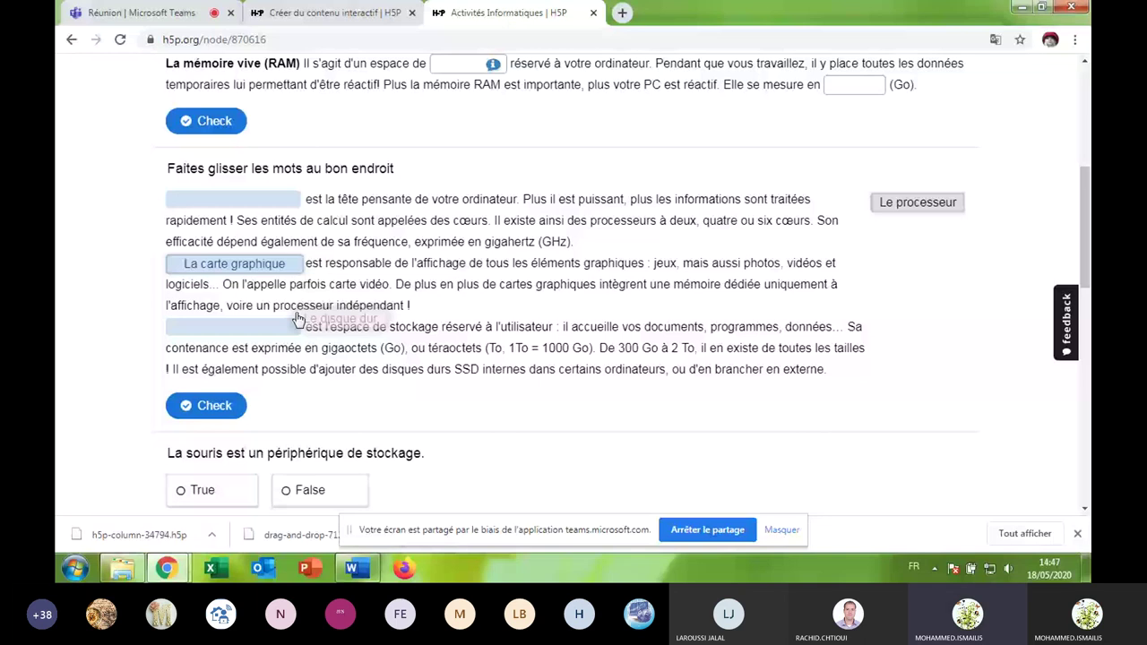
{"action": "left_click_drag", "start_coordinate": [299, 320], "coordinate": [299, 324]}
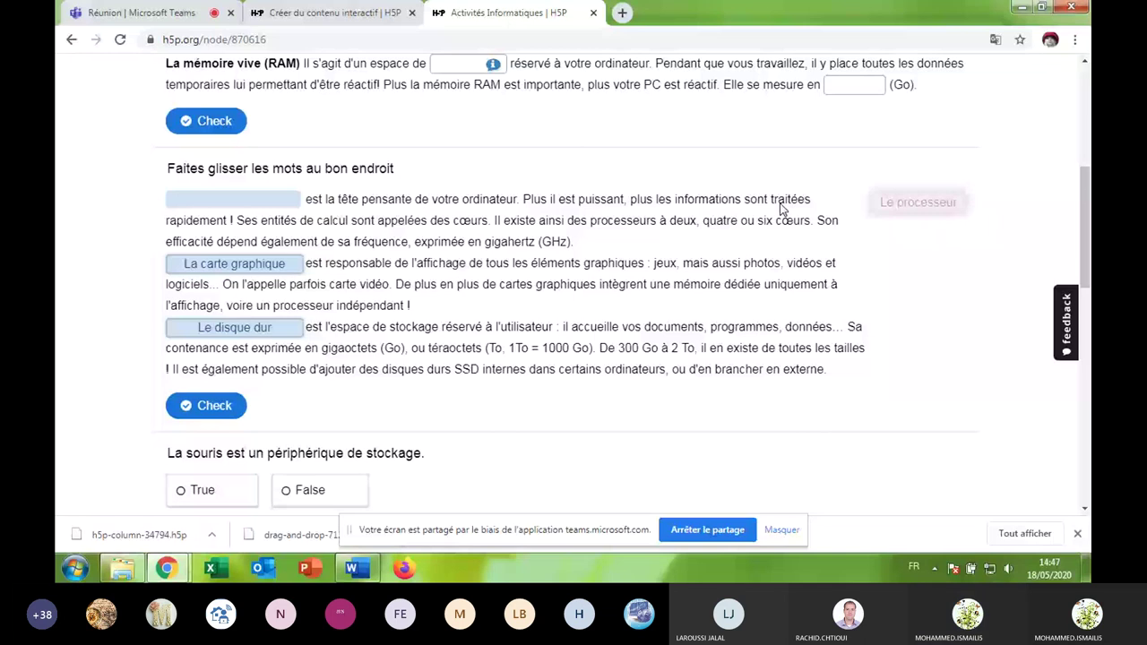
{"action": "left_click", "coordinate": [206, 405]}
Review the true/false question, the "Devinez la réponse" image activity and the fill-in-the-blanks exercise on the published page.
{"action": "scroll", "coordinate": [316, 295], "scroll_direction": "down", "scroll_amount": 2}
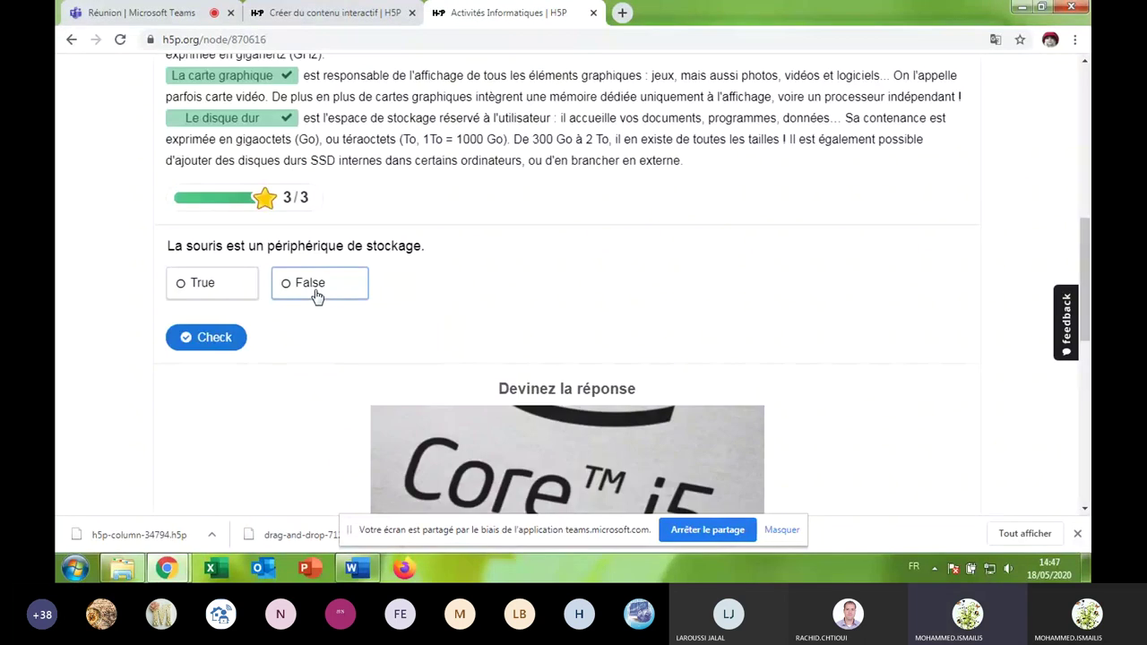
{"action": "scroll", "coordinate": [383, 321], "scroll_direction": "down", "scroll_amount": 1}
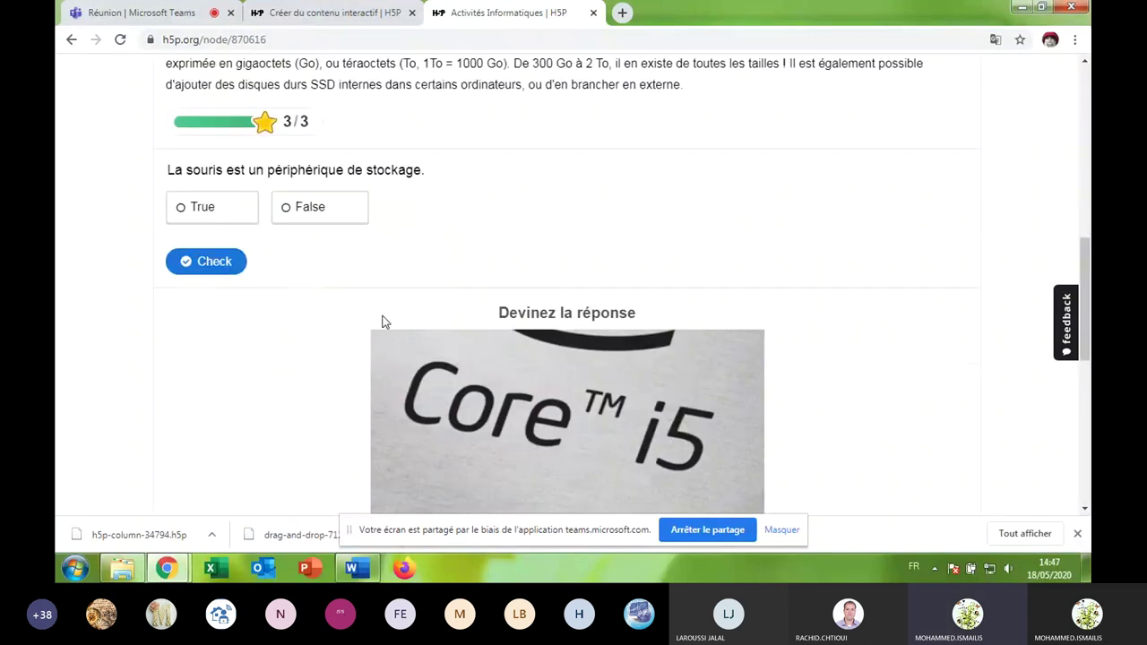
{"action": "scroll", "coordinate": [382, 321], "scroll_direction": "down", "scroll_amount": 1}
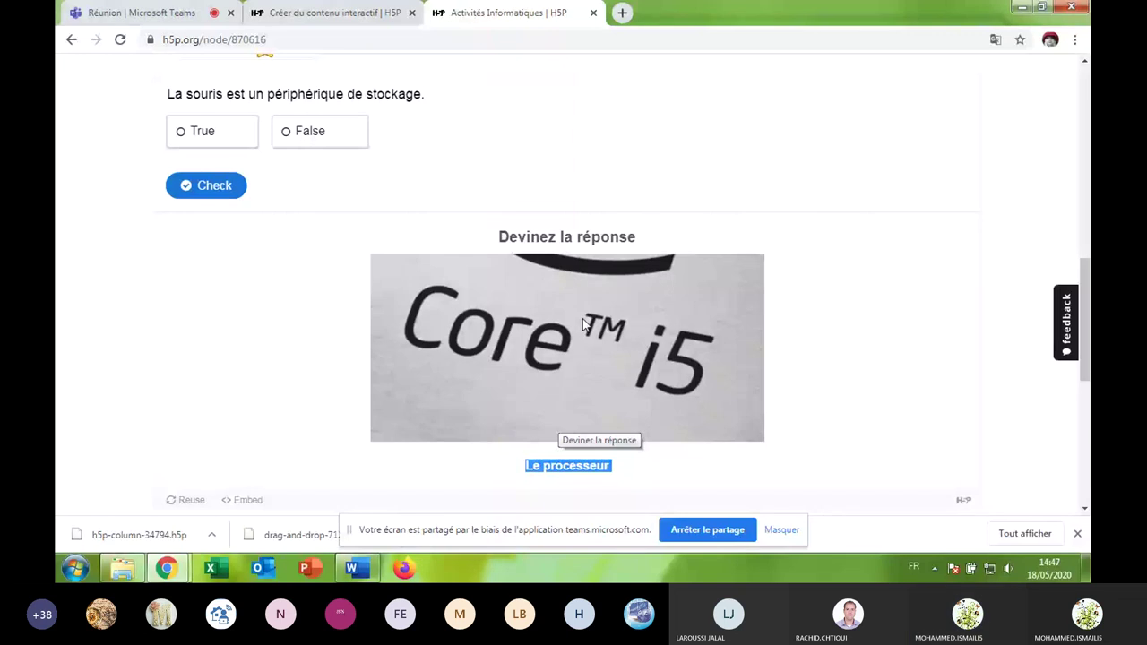
{"action": "scroll", "coordinate": [573, 318], "scroll_direction": "up", "scroll_amount": 4}
{"action": "scroll", "coordinate": [565, 310], "scroll_direction": "up", "scroll_amount": 2}
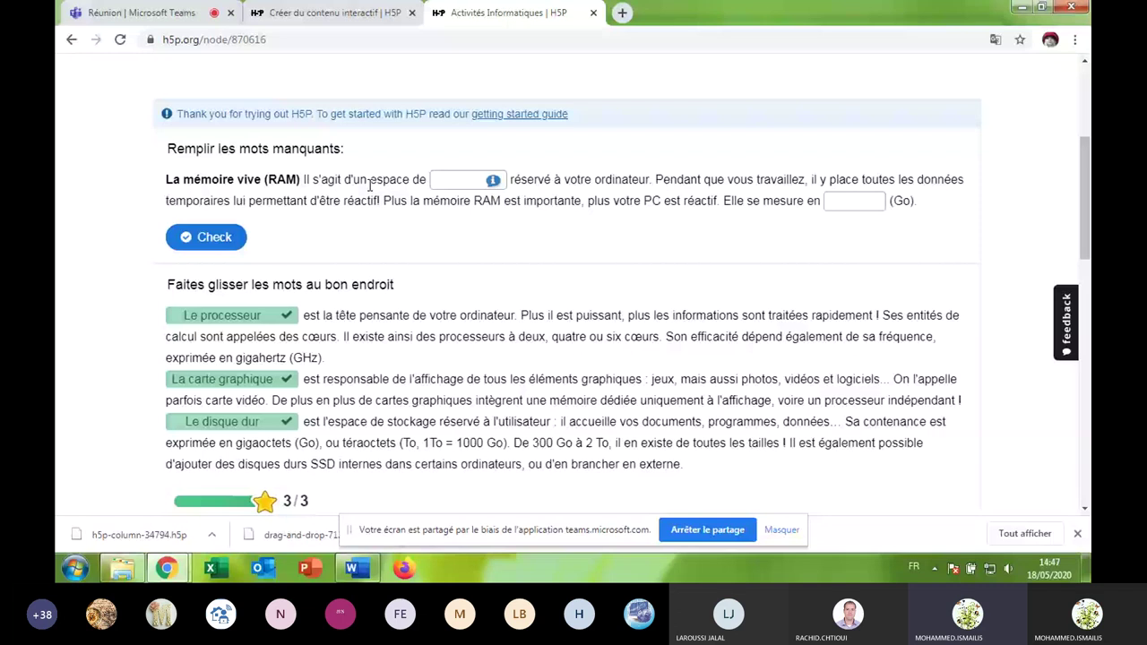
{"action": "scroll", "coordinate": [609, 309], "scroll_direction": "down", "scroll_amount": 1}
Switch to the Microsoft Teams meeting and stop the current screen sharing.
{"action": "key", "text": "ctrl+shift+Tab"}
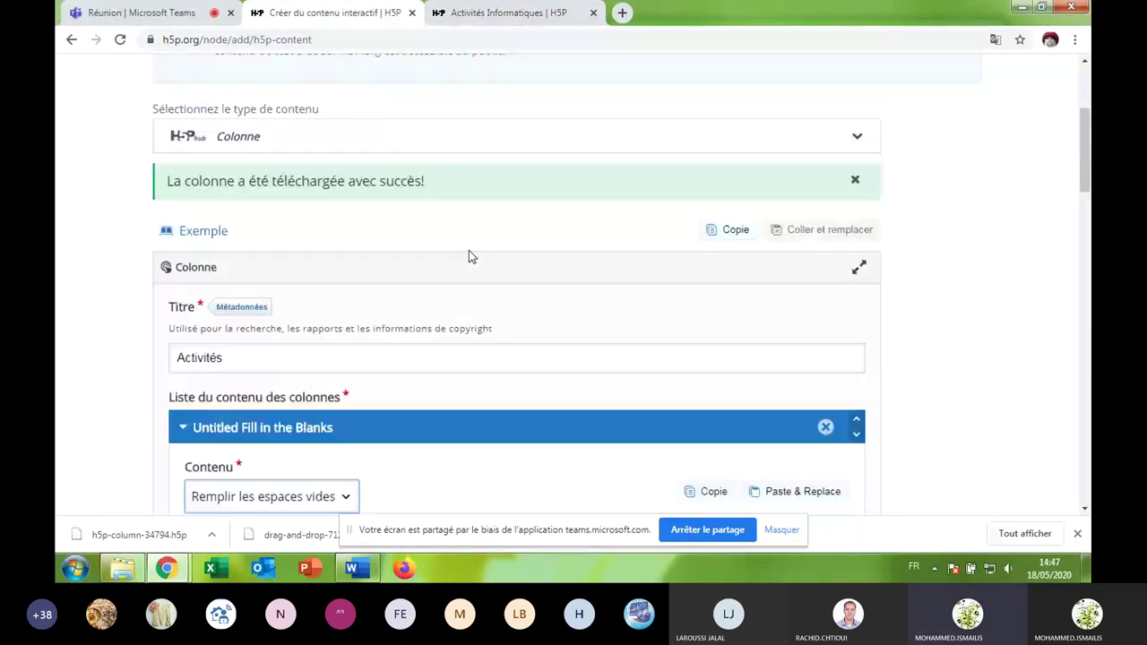
{"action": "scroll", "coordinate": [469, 256], "scroll_direction": "down", "scroll_amount": 2}
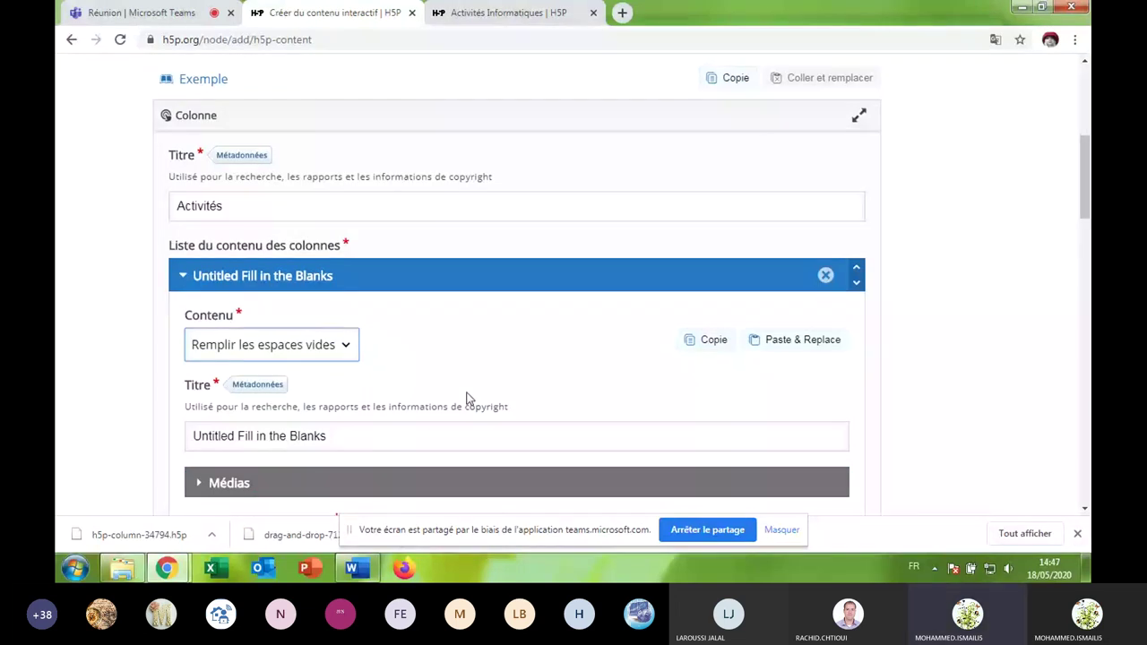
{"action": "left_click", "coordinate": [164, 15]}
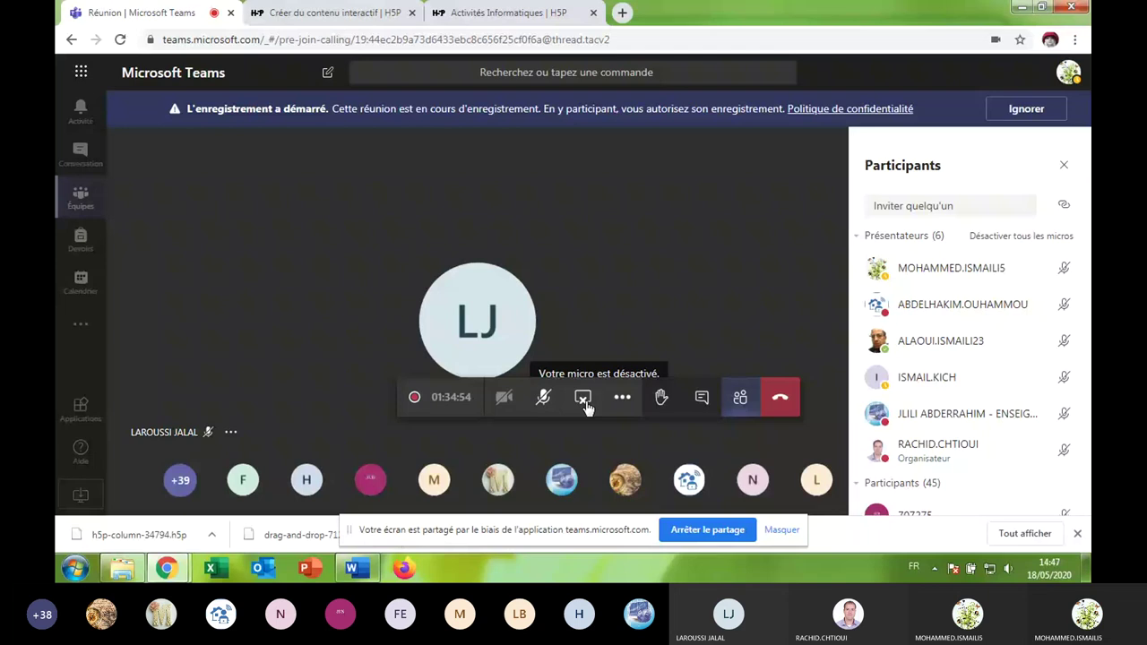
{"action": "left_click", "coordinate": [583, 398]}
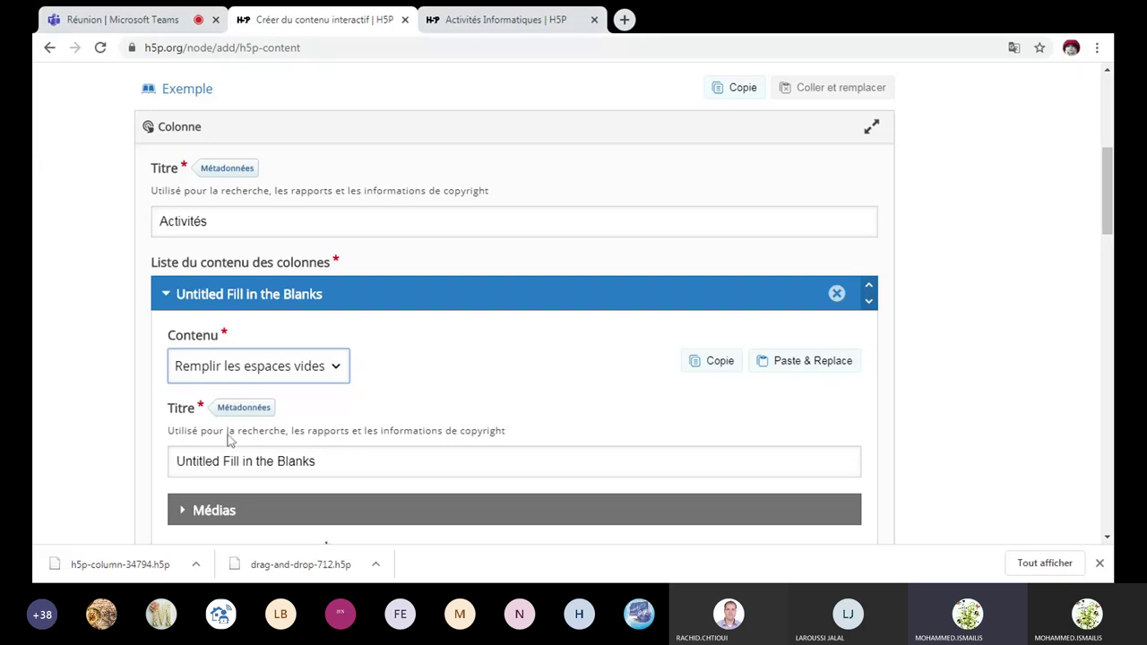
Replace the title of the fill-in-the-blanks content in the H5P column editor with "Remplir les mots manquants :".
{"action": "scroll", "coordinate": [454, 385], "scroll_direction": "down", "scroll_amount": 1}
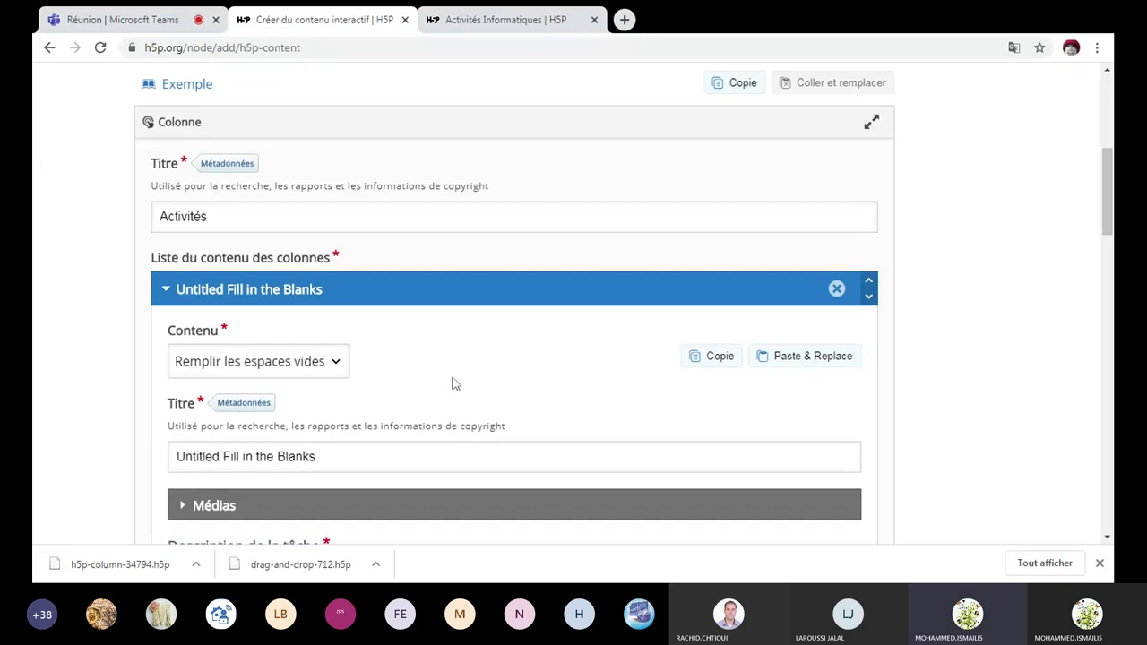
{"action": "scroll", "coordinate": [453, 383], "scroll_direction": "down", "scroll_amount": 1}
{"action": "left_click", "coordinate": [449, 380]}
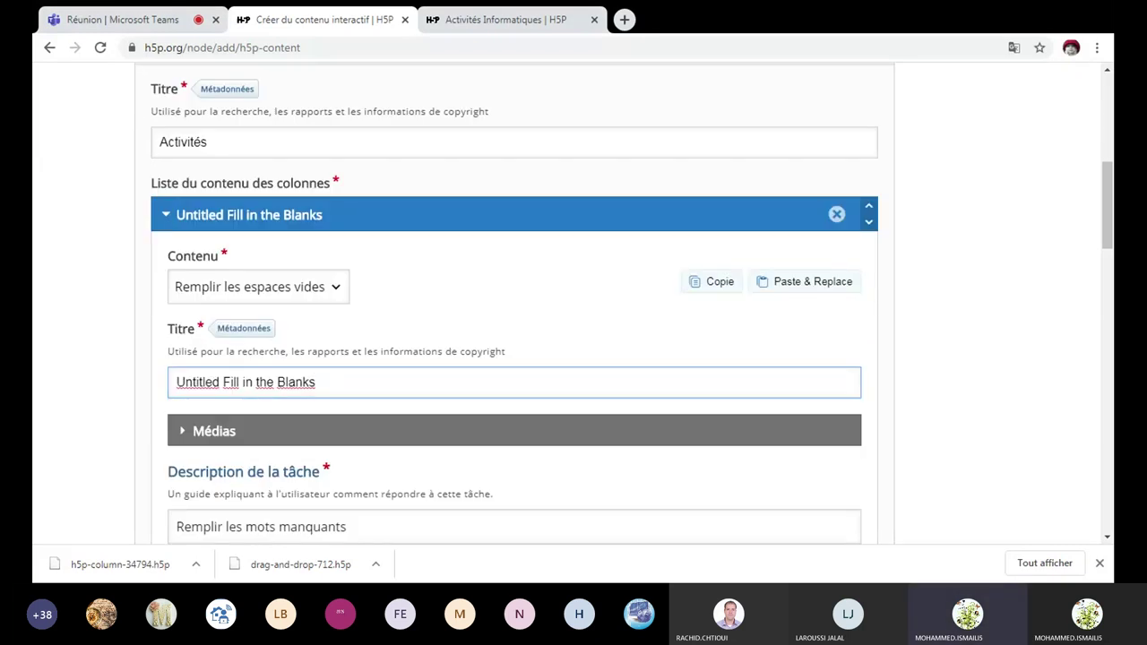
{"action": "key", "text": "shift+Left"}
{"action": "key", "text": "shift+Left"}
{"action": "key", "text": "shift+Left"}
{"action": "key", "text": "shift+Left"}
{"action": "key", "text": "shift+Left"}
{"action": "key", "text": "shift+Left"}
{"action": "key", "text": "shift+Left"}
{"action": "key", "text": "shift+Left"}
{"action": "key", "text": "shift+Left"}
{"action": "key", "text": "shift+Left"}
{"action": "key", "text": "shift+Left"}
{"action": "key", "text": "shift+Left"}
{"action": "key", "text": "shift+Left"}
{"action": "key", "text": "shift+Left"}
{"action": "key", "text": "shift+Left"}
{"action": "key", "text": "shift+Left"}
{"action": "key", "text": "shift+Left"}
{"action": "key", "text": "shift+Left"}
{"action": "key", "text": "shift+Left"}
{"action": "key", "text": "shift+Left"}
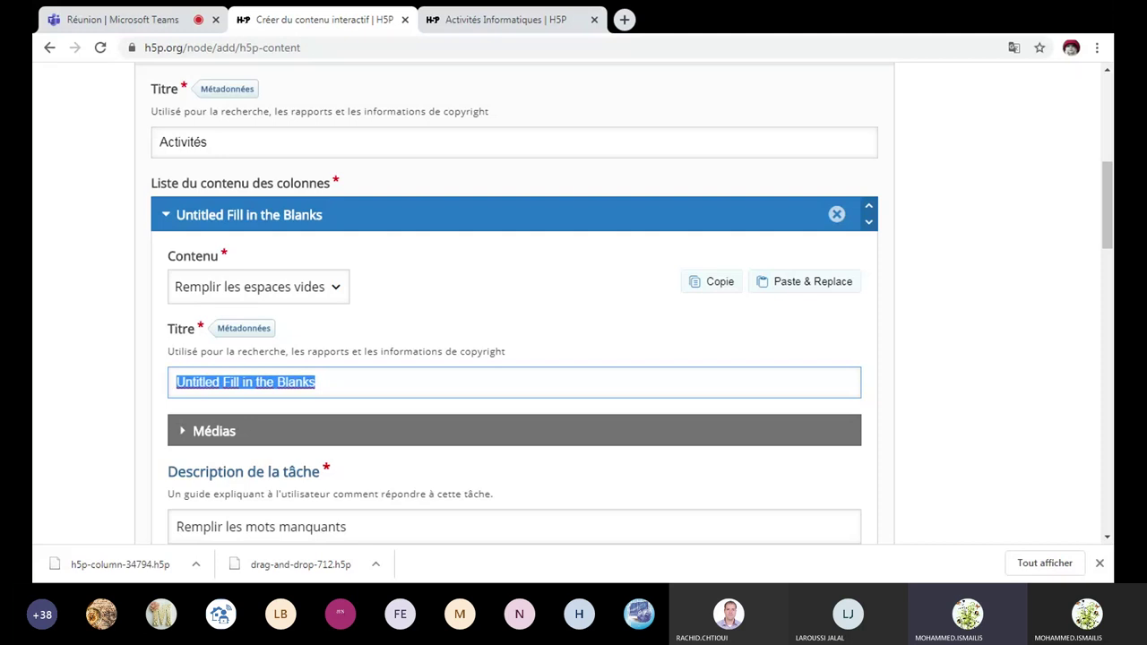
{"action": "type", "text": "Remplir les mots manquants :"}
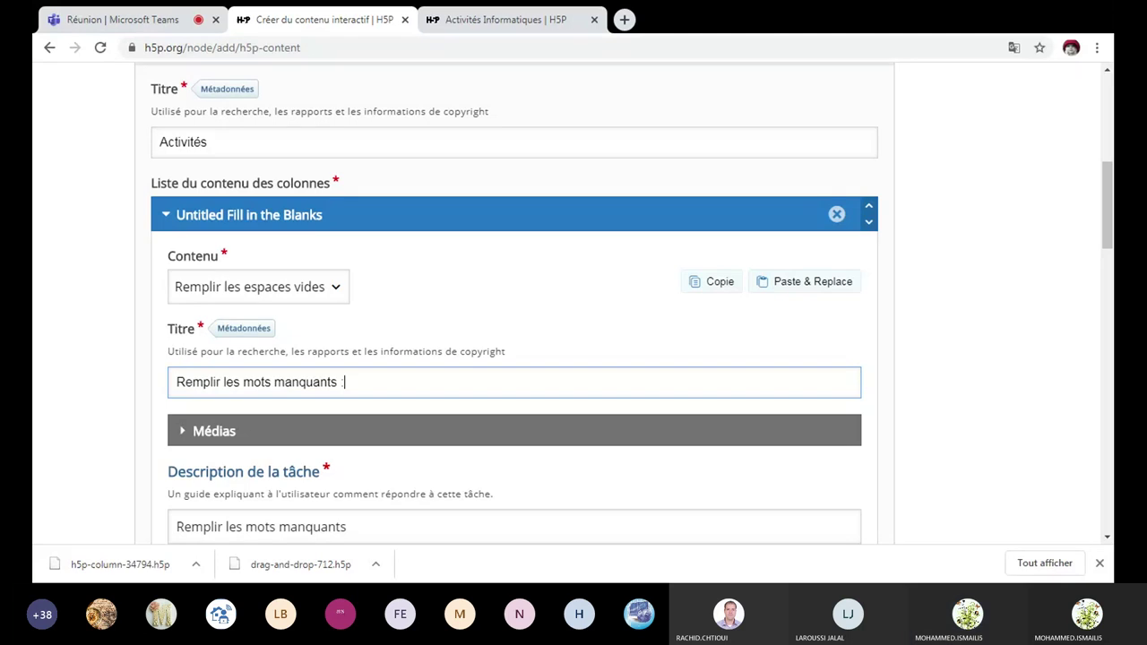
Open the task description for editing and add the prefix "Exo 1 : " to the fill-in-the-blanks title.
{"action": "scroll", "coordinate": [348, 405], "scroll_direction": "down", "scroll_amount": 1}
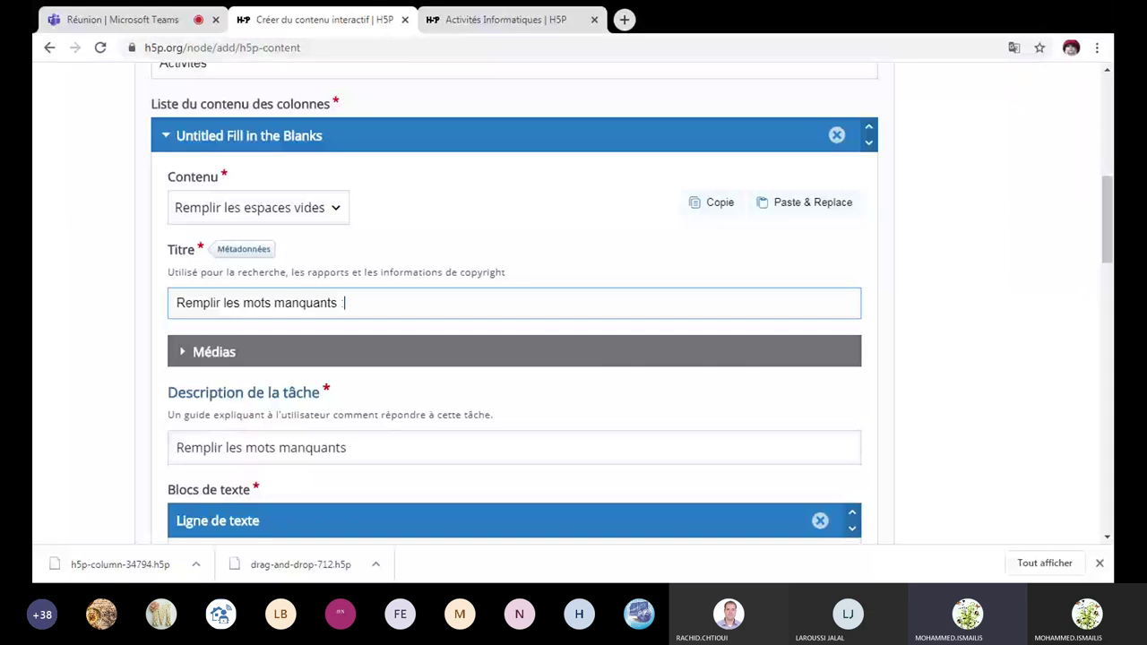
{"action": "left_click", "coordinate": [206, 448]}
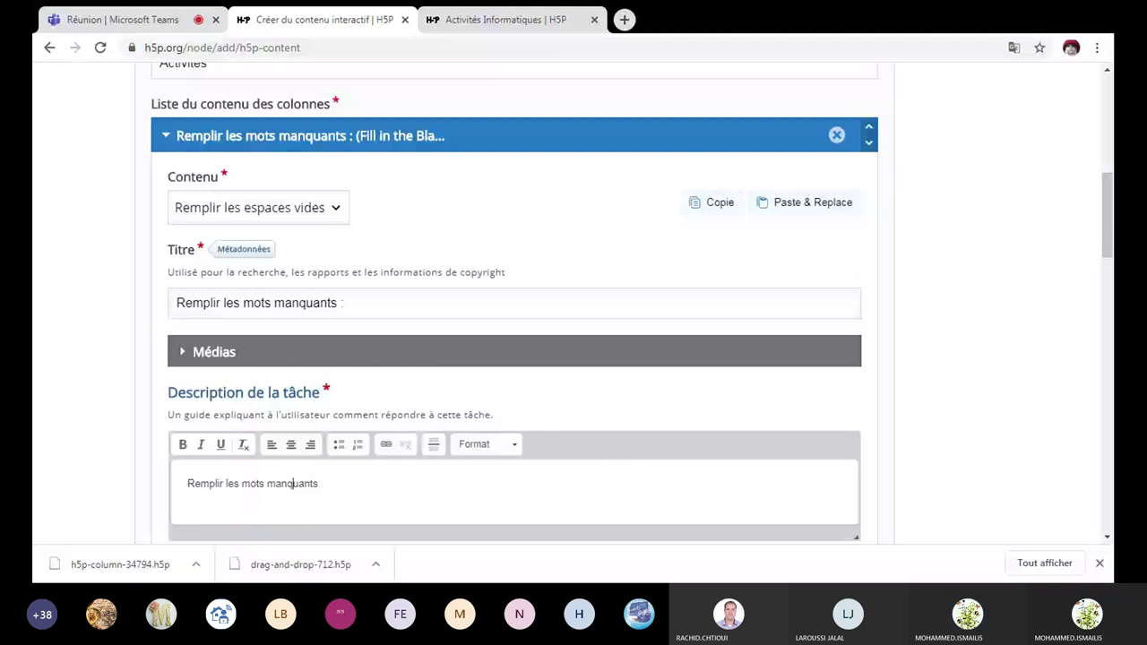
{"action": "scroll", "coordinate": [413, 462], "scroll_direction": "down", "scroll_amount": 1}
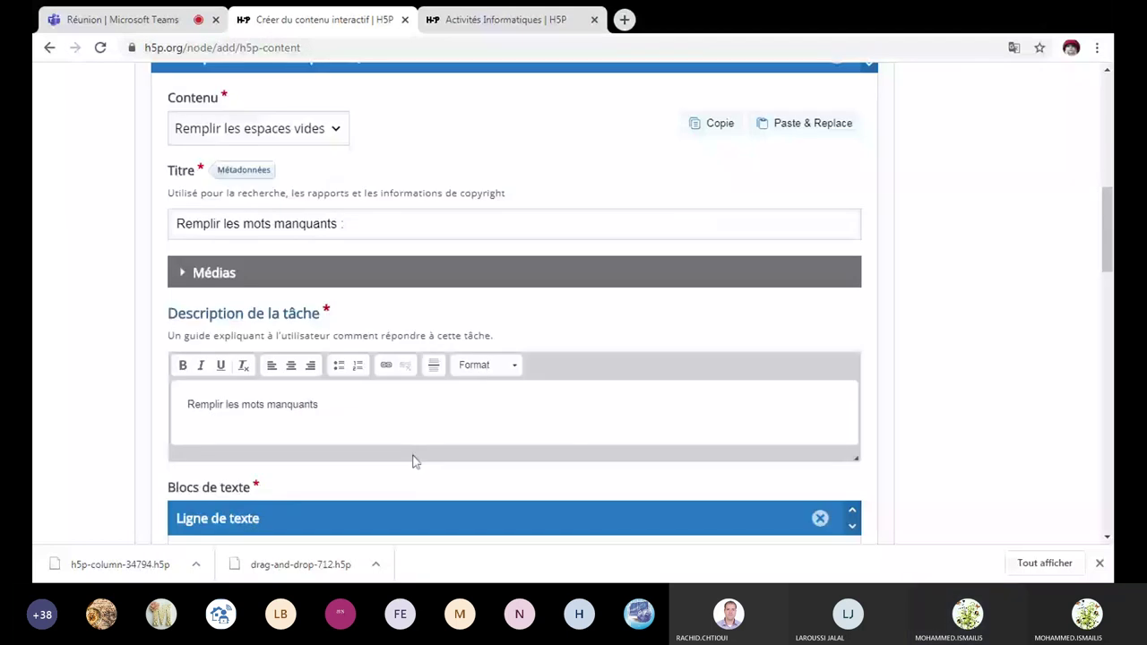
{"action": "left_click", "coordinate": [177, 223]}
{"action": "type", "text": "Exo "}
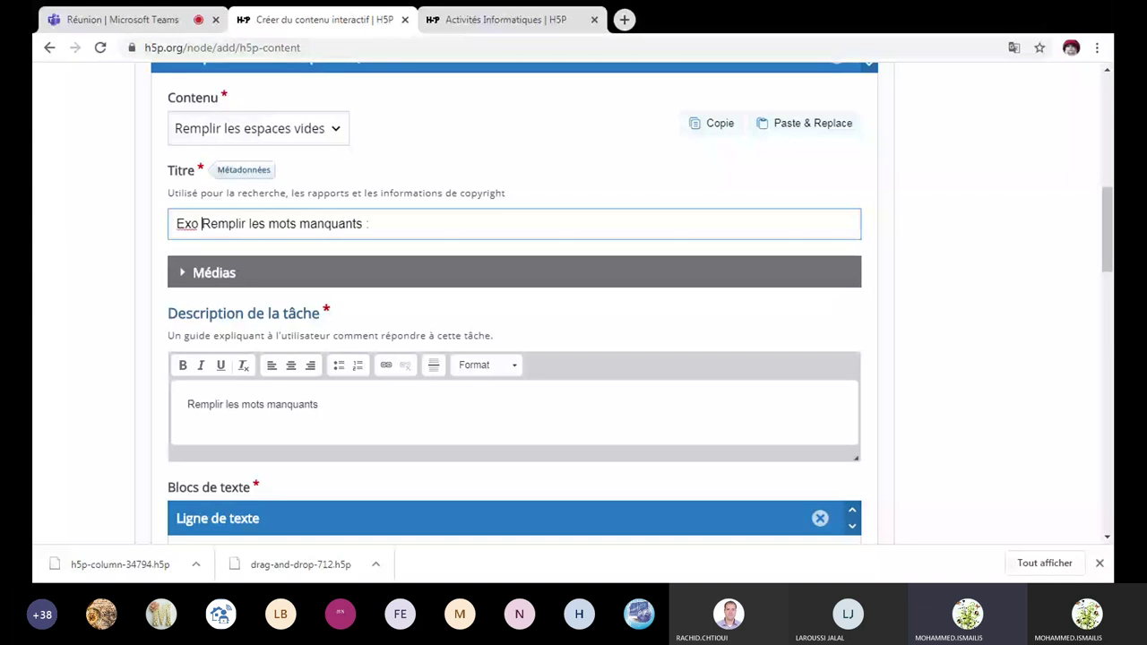
{"action": "type", "text": "1 "}
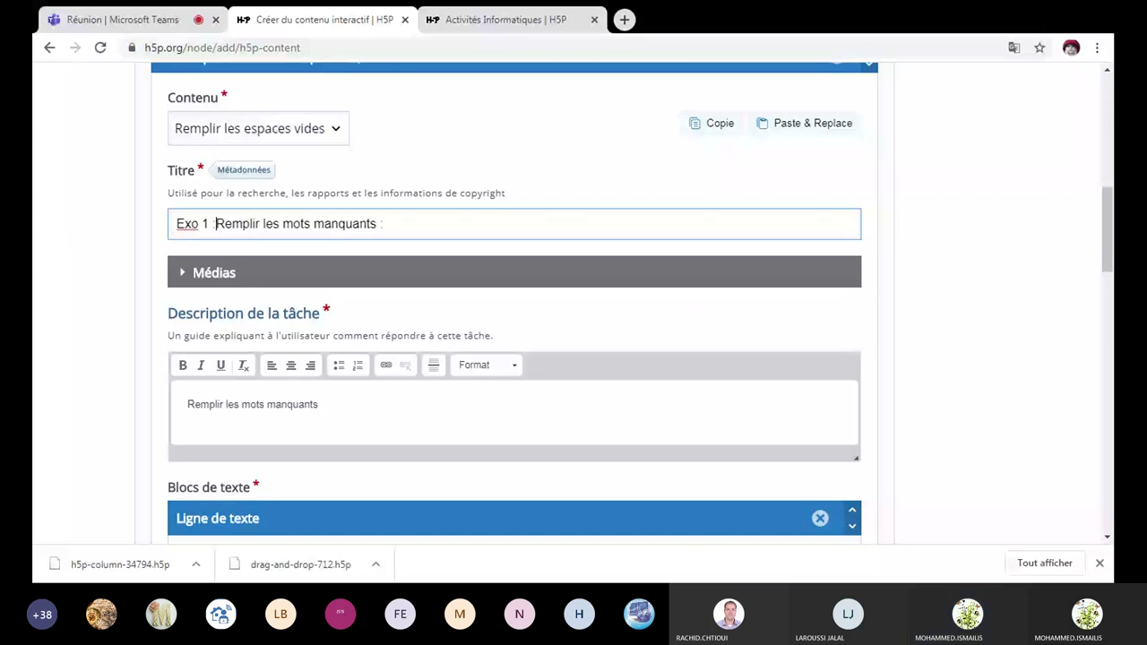
{"action": "type", "text": ":"}
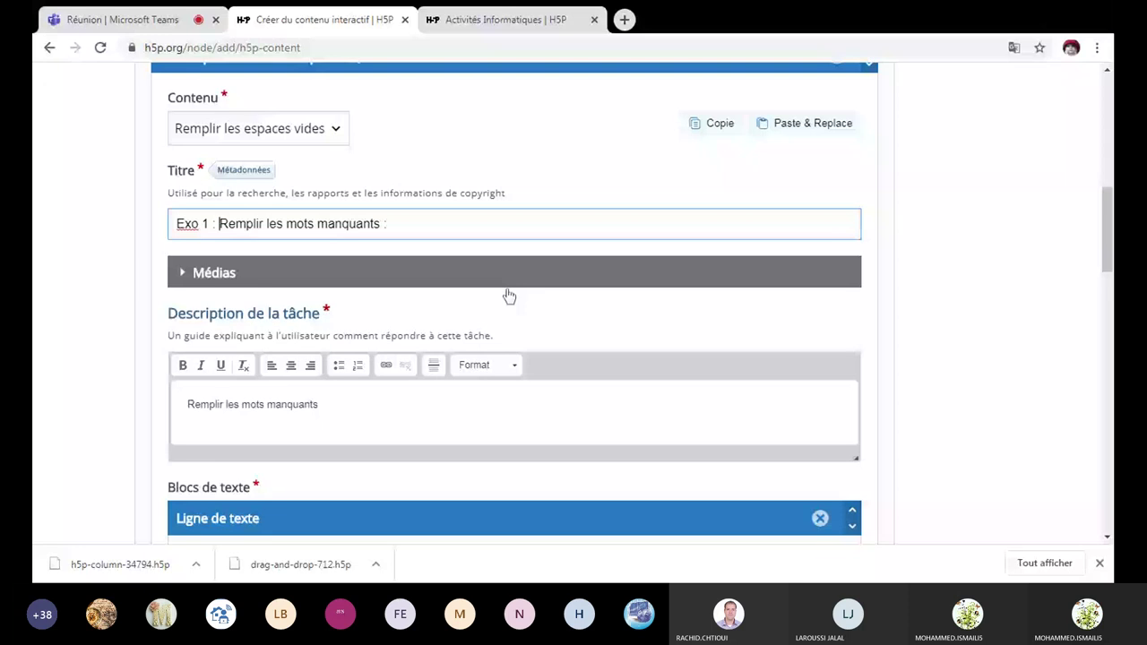
Enter the "La mémoire vive (RAM)" paragraph in the text line, with blanks "* stockage / mot 2 : sert à stocker les informations *" and "* gigaoctets / giga octets *".
{"action": "scroll", "coordinate": [509, 296], "scroll_direction": "down", "scroll_amount": 3}
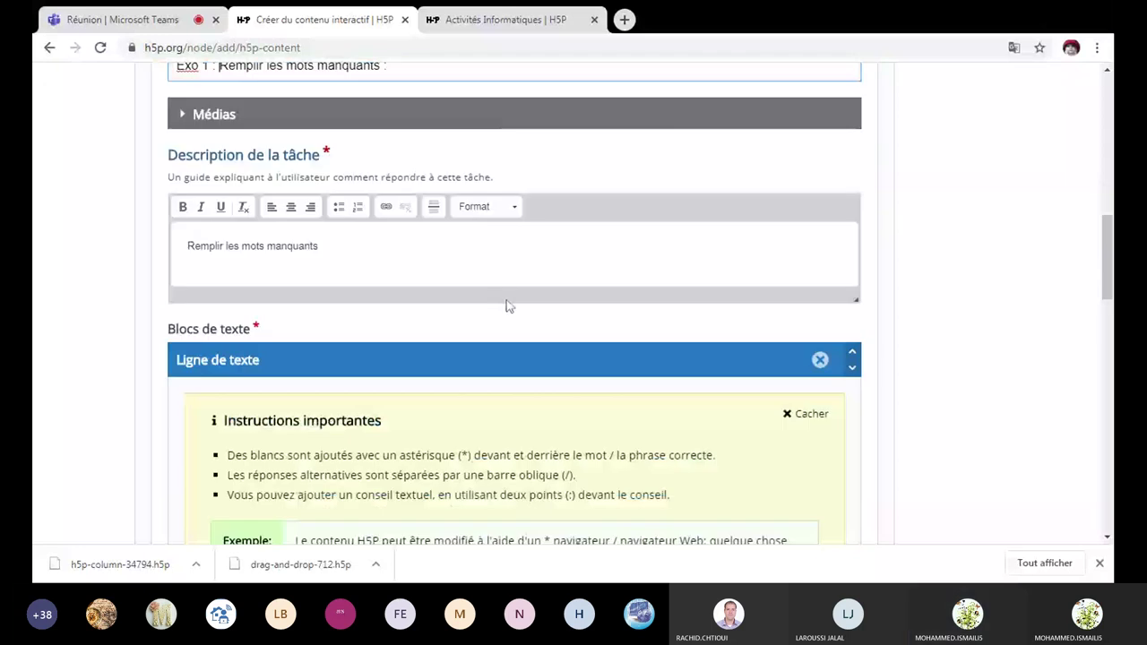
{"action": "scroll", "coordinate": [401, 502], "scroll_direction": "down", "scroll_amount": 1}
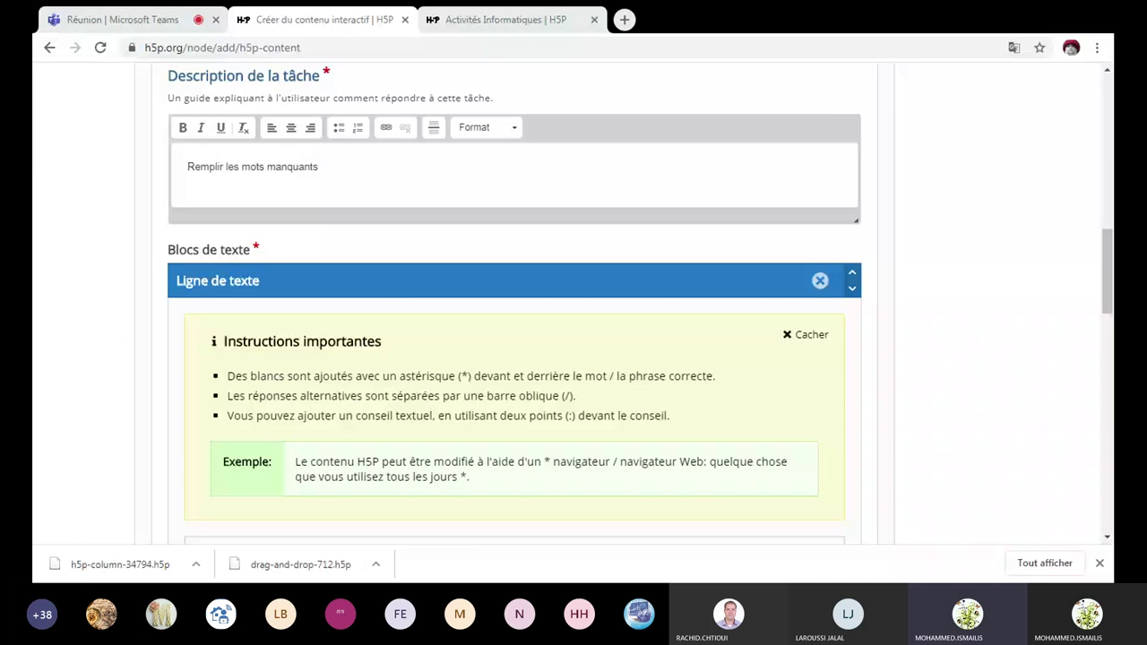
{"action": "scroll", "coordinate": [354, 351], "scroll_direction": "down", "scroll_amount": 3}
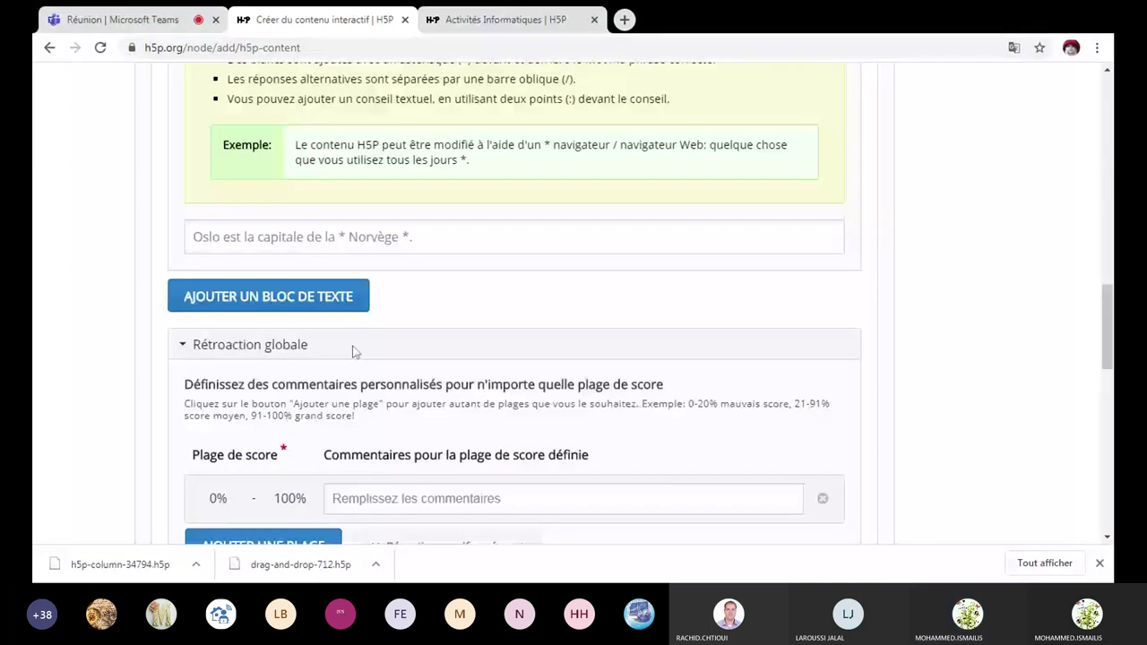
{"action": "left_click", "coordinate": [354, 236]}
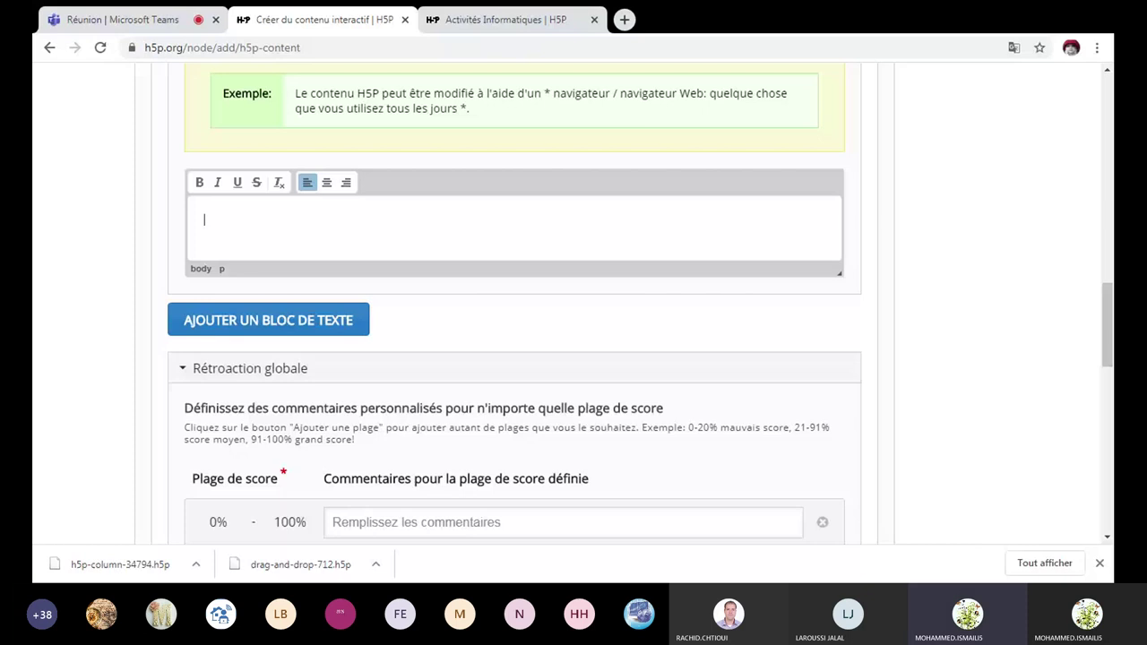
{"action": "type", "text": "La mémoire vive (RAM) Il s'agit d'un espace de * stockage / mot 2 : sert à stocker les informations * réservé à votre ordinateur. Pendant que vous travaillez, il y place toutes les données temporaires lui permettant d'être réactif ! Plus la mémoire RAM est importante, plus votre PC est réactif. Elle se mesure en * gigaoctets / giga octets * (G o)."}
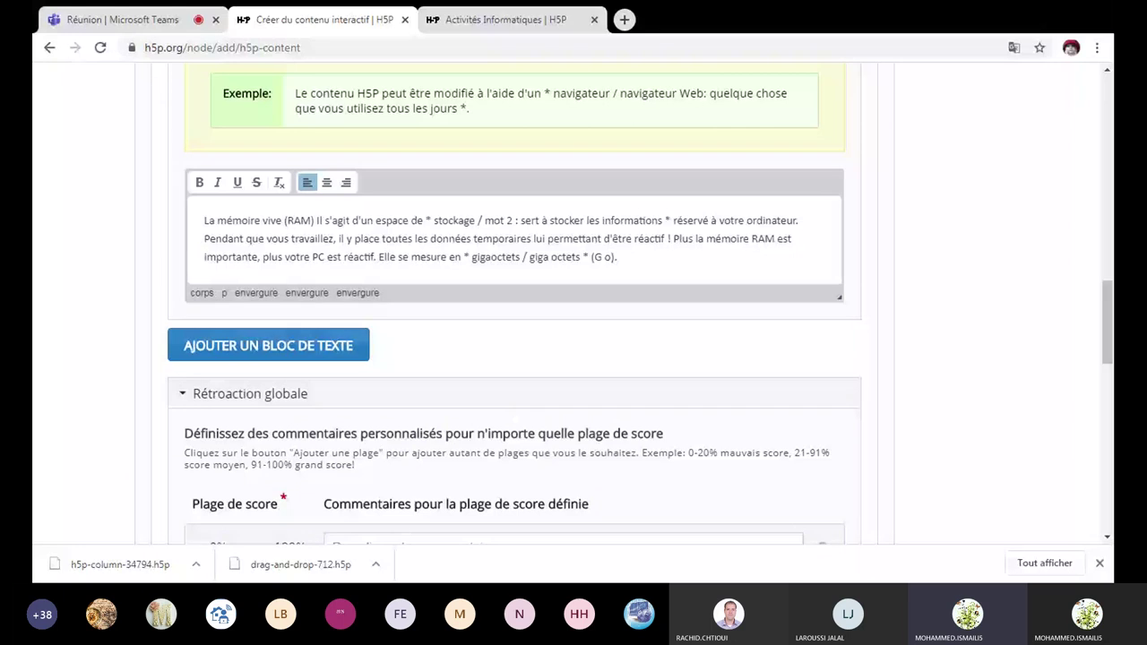
Examine the blank syntax in the RAM paragraph: the enclosing asterisks, the slash-separated answers "stockage" and "mot 2", and the hint following the colon.
{"action": "left_click", "coordinate": [589, 257]}
{"action": "left_click", "coordinate": [425, 221]}
{"action": "left_click", "coordinate": [672, 220]}
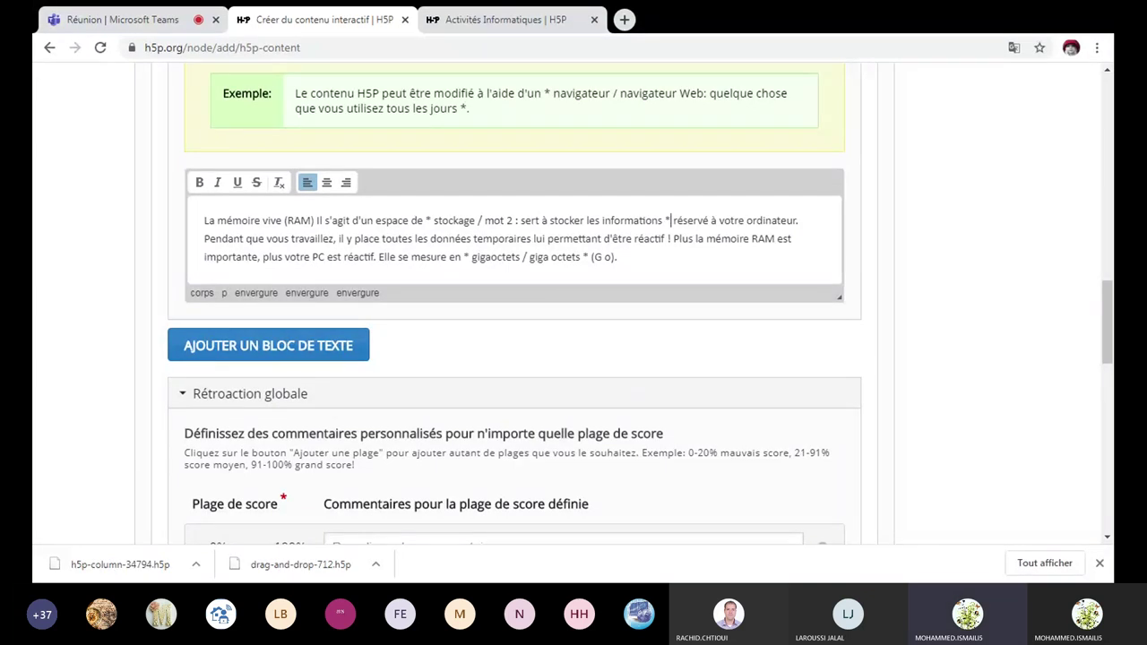
{"action": "double_click", "coordinate": [480, 219]}
{"action": "left_click_drag", "start_coordinate": [513, 220], "coordinate": [485, 219]}
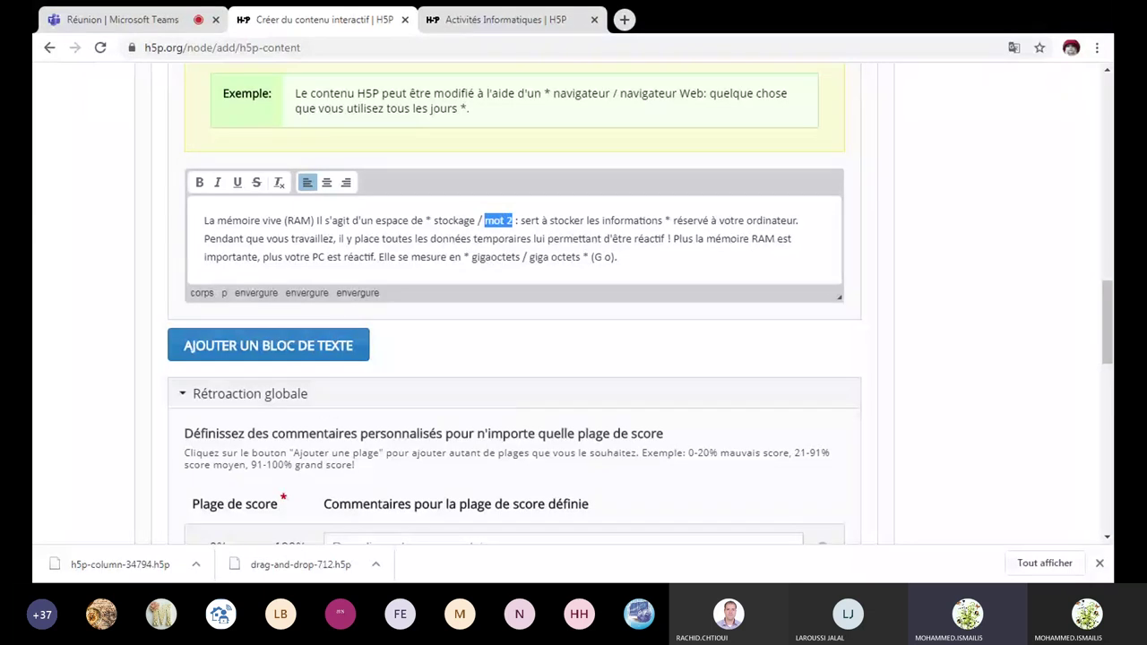
{"action": "left_click", "coordinate": [440, 220]}
{"action": "double_click", "coordinate": [440, 220]}
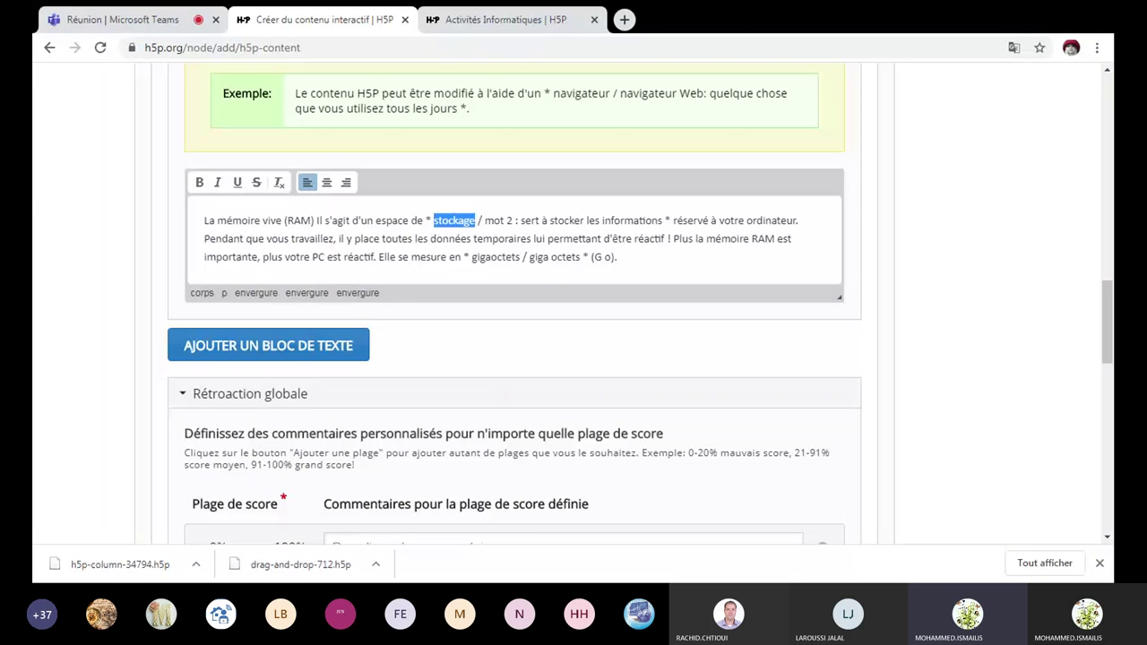
{"action": "left_click_drag", "start_coordinate": [485, 220], "coordinate": [513, 220]}
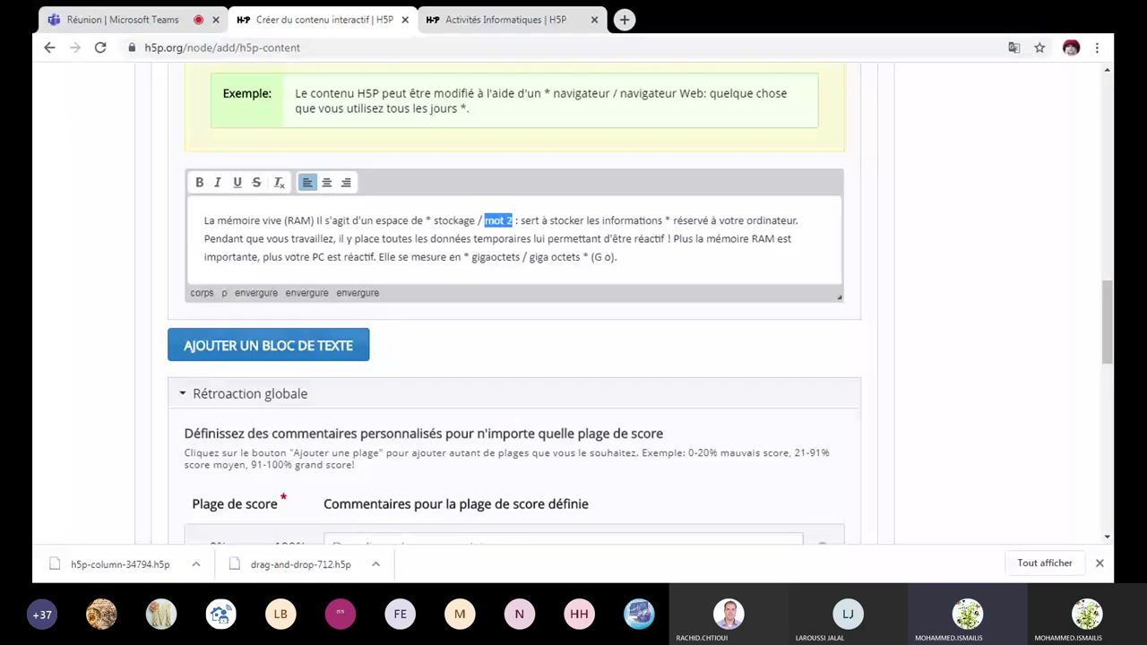
{"action": "left_click_drag", "start_coordinate": [518, 220], "coordinate": [600, 219]}
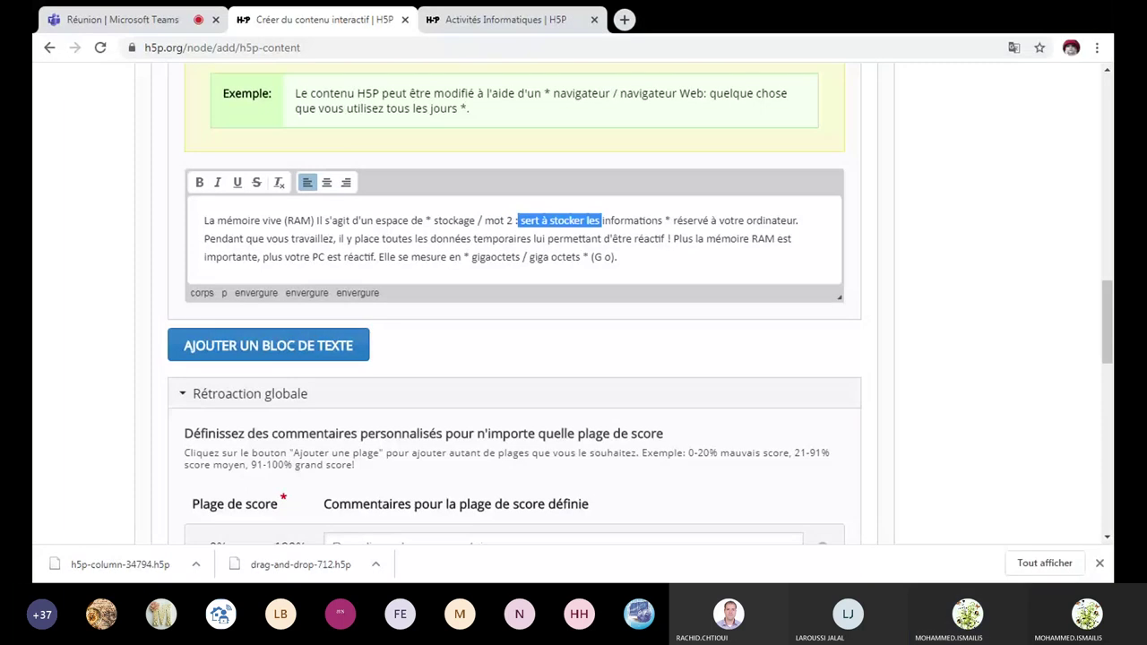
Highlight the full hint "sert à stocker les informations" in the RAM paragraph and collapse the exercise's overall feedback section.
{"action": "left_click_drag", "start_coordinate": [600, 220], "coordinate": [662, 219]}
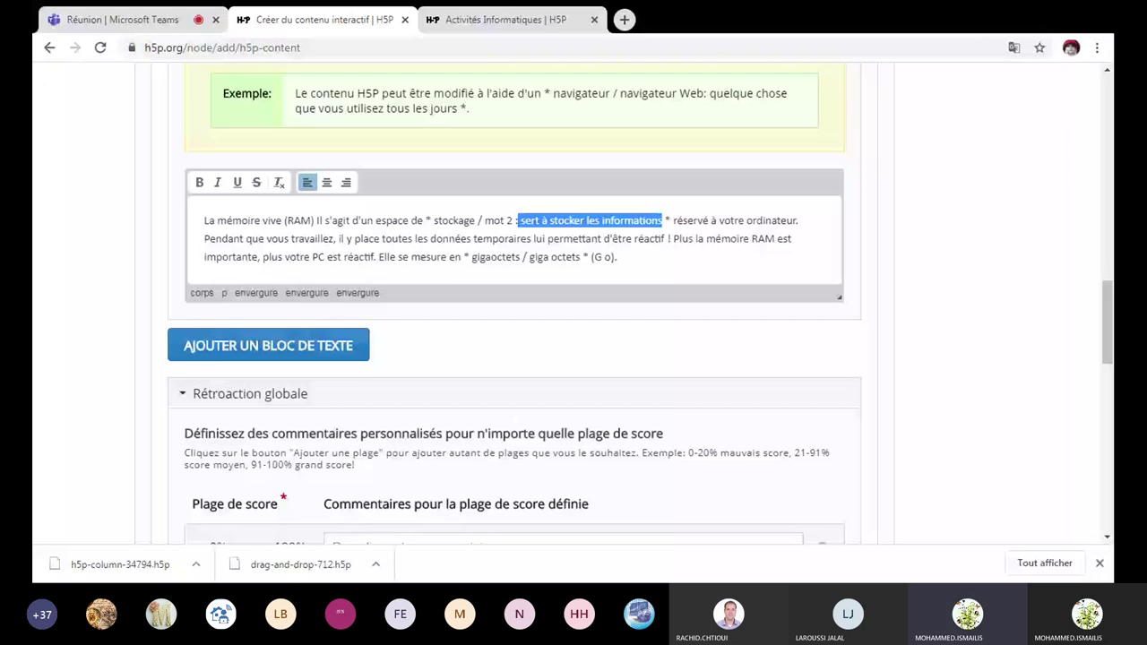
{"action": "scroll", "coordinate": [515, 314], "scroll_direction": "down", "scroll_amount": 2}
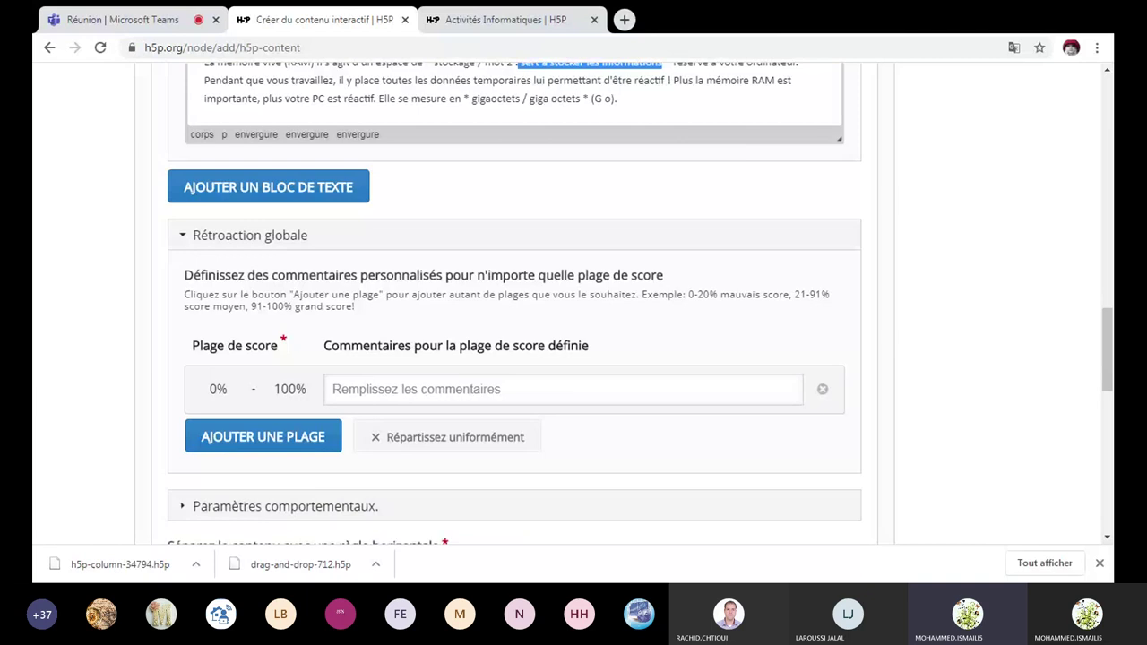
{"action": "scroll", "coordinate": [289, 284], "scroll_direction": "down", "scroll_amount": 1}
{"action": "scroll", "coordinate": [186, 159], "scroll_direction": "down", "scroll_amount": 1}
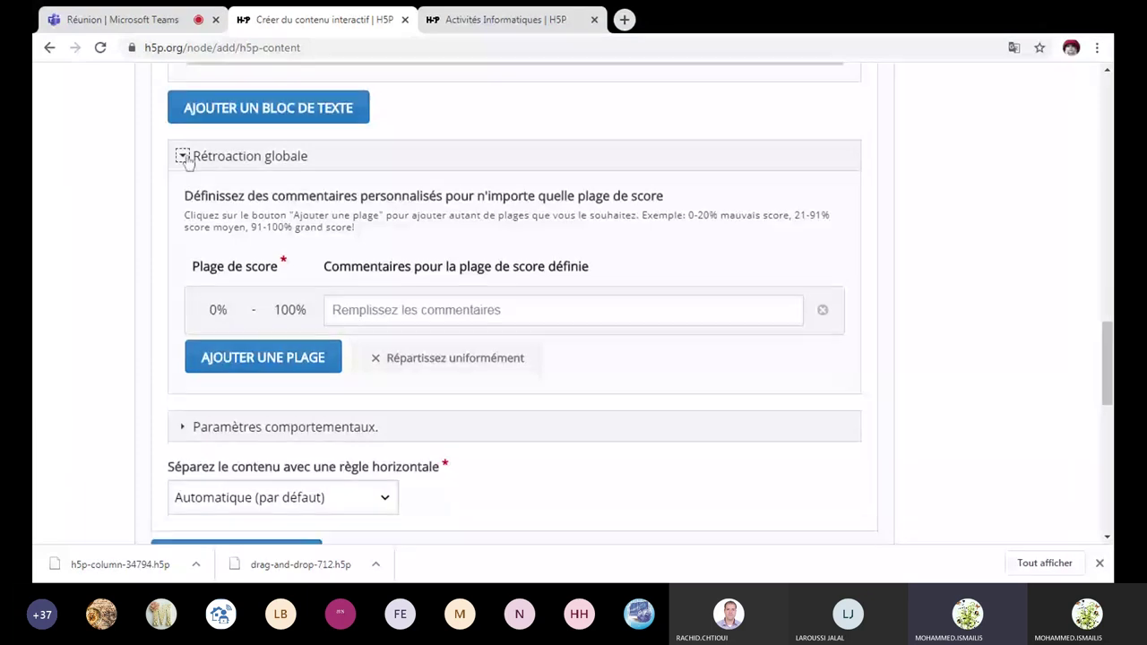
{"action": "left_click", "coordinate": [183, 156]}
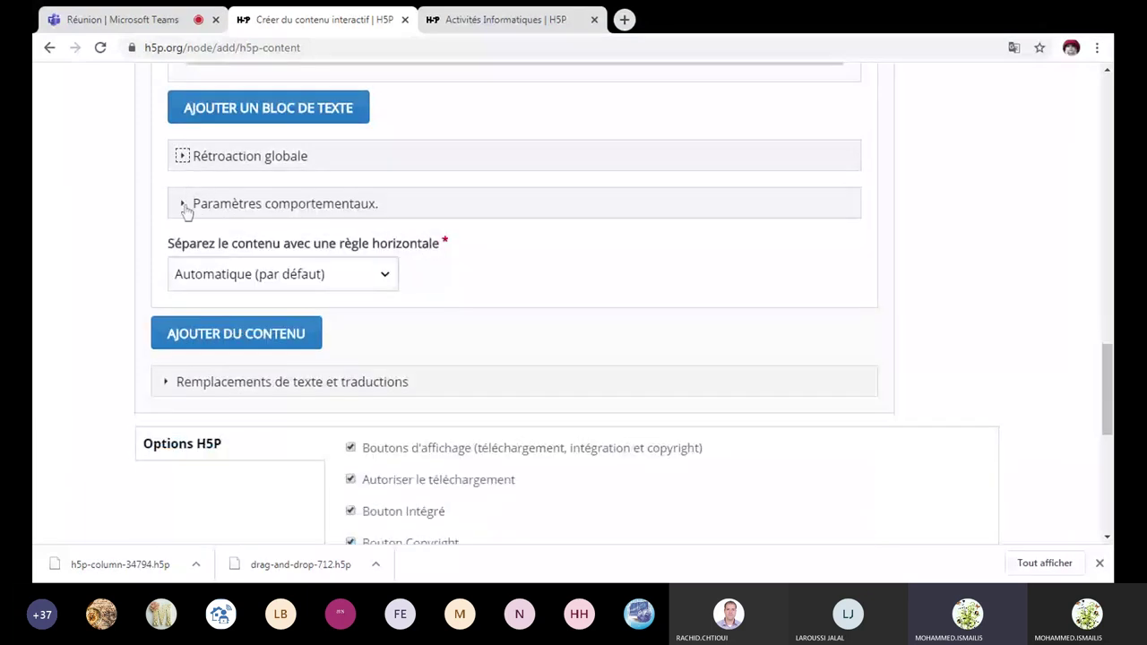
Review the behavioural settings of the fill-in-the-blanks exercise and collapse the finished Exo 1 content.
{"action": "left_click", "coordinate": [185, 205]}
{"action": "scroll", "coordinate": [157, 225], "scroll_direction": "down", "scroll_amount": 1}
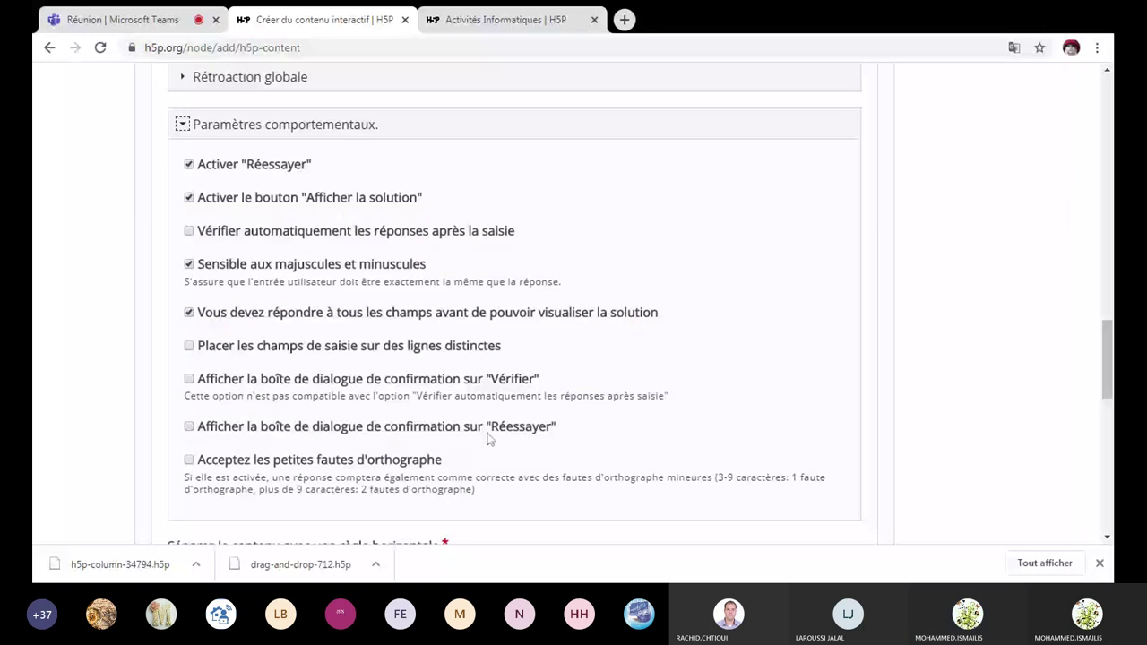
{"action": "left_click", "coordinate": [182, 126]}
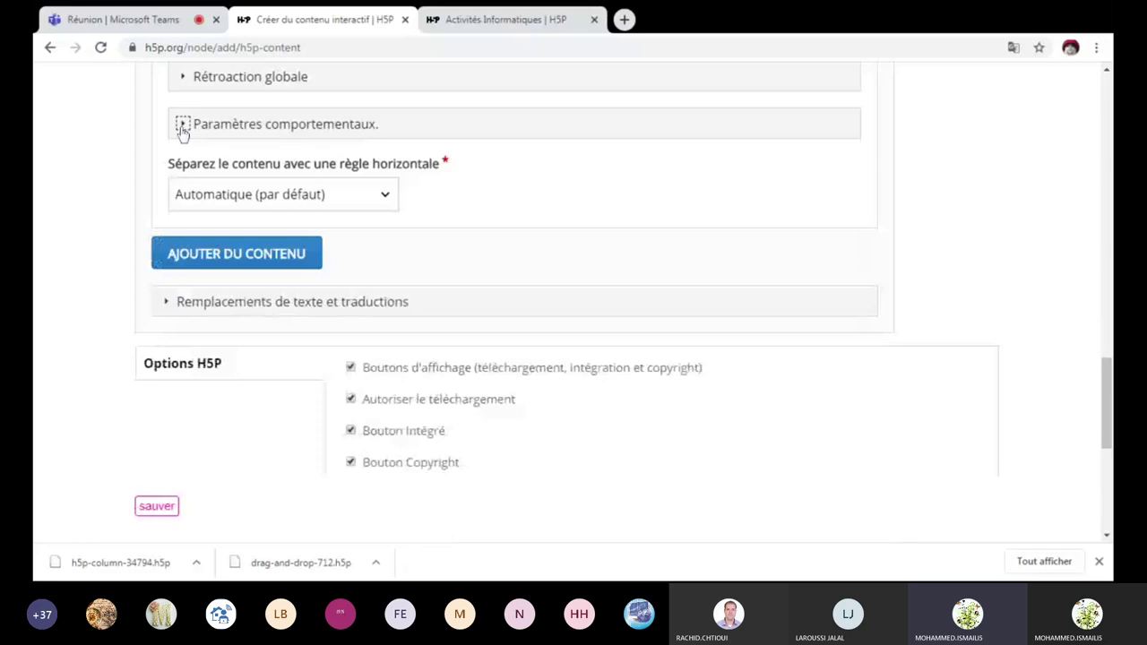
{"action": "scroll", "coordinate": [398, 246], "scroll_direction": "up", "scroll_amount": 1}
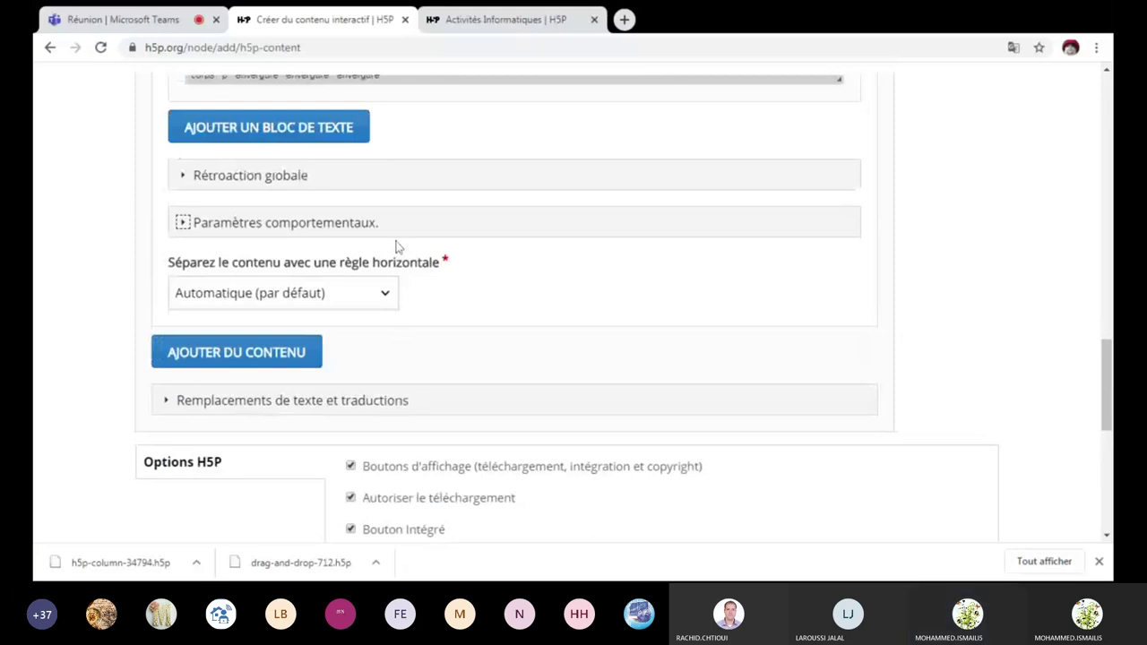
{"action": "scroll", "coordinate": [399, 251], "scroll_direction": "up", "scroll_amount": 1}
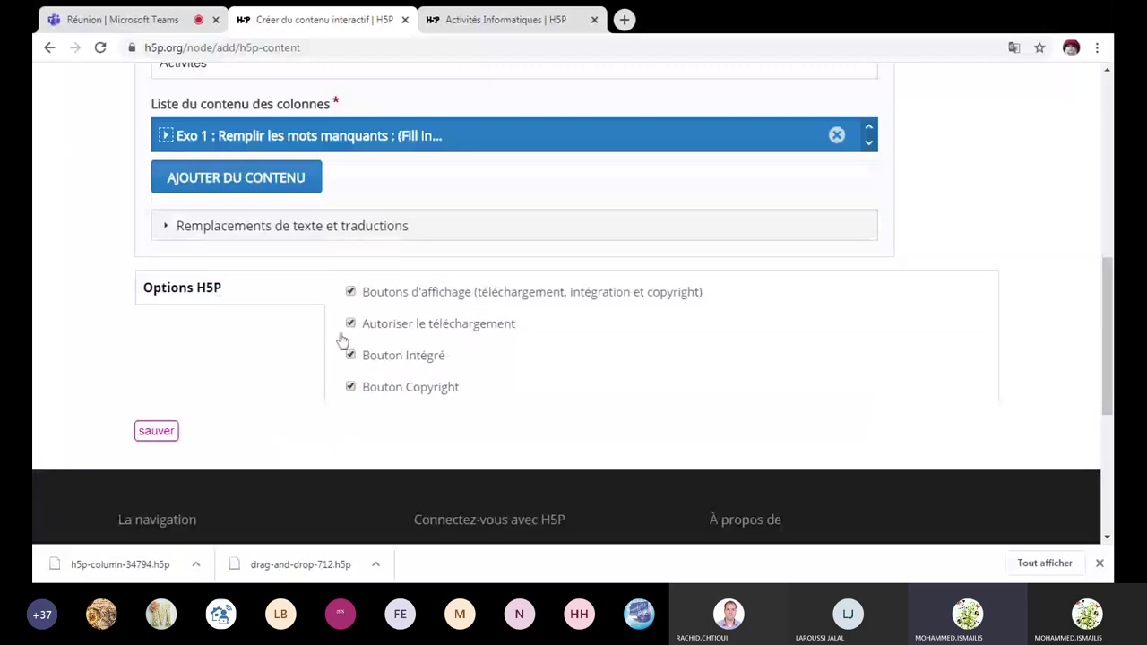
Add a second content item to the column with the content type "Faites glisser le texte".
{"action": "left_click", "coordinate": [259, 180]}
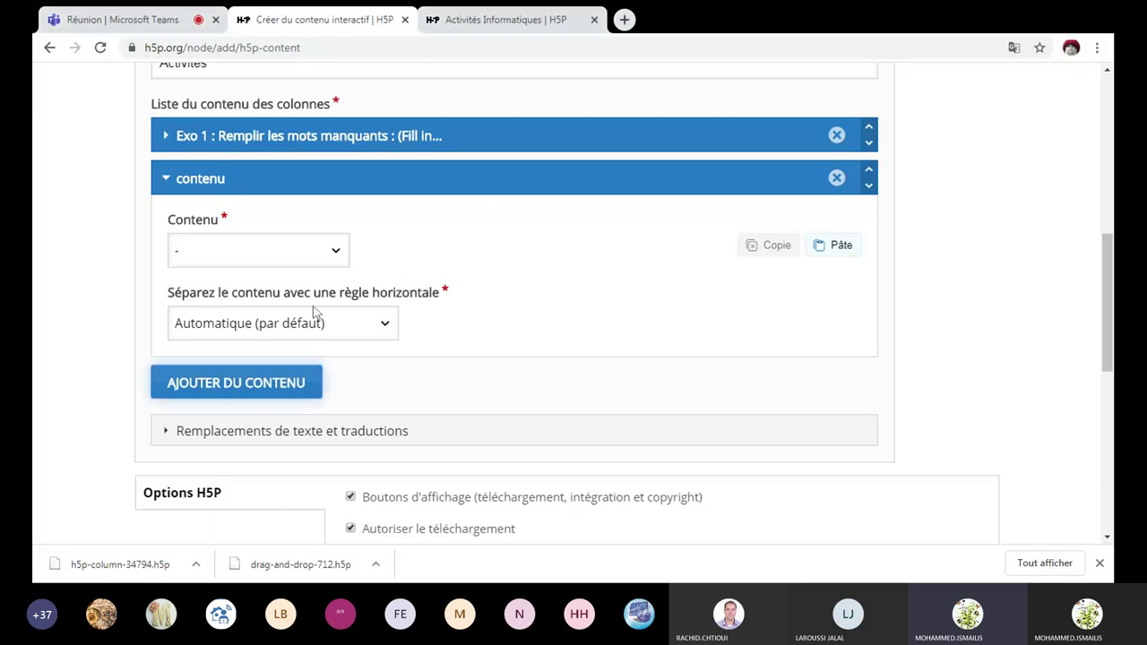
{"action": "left_click", "coordinate": [334, 259]}
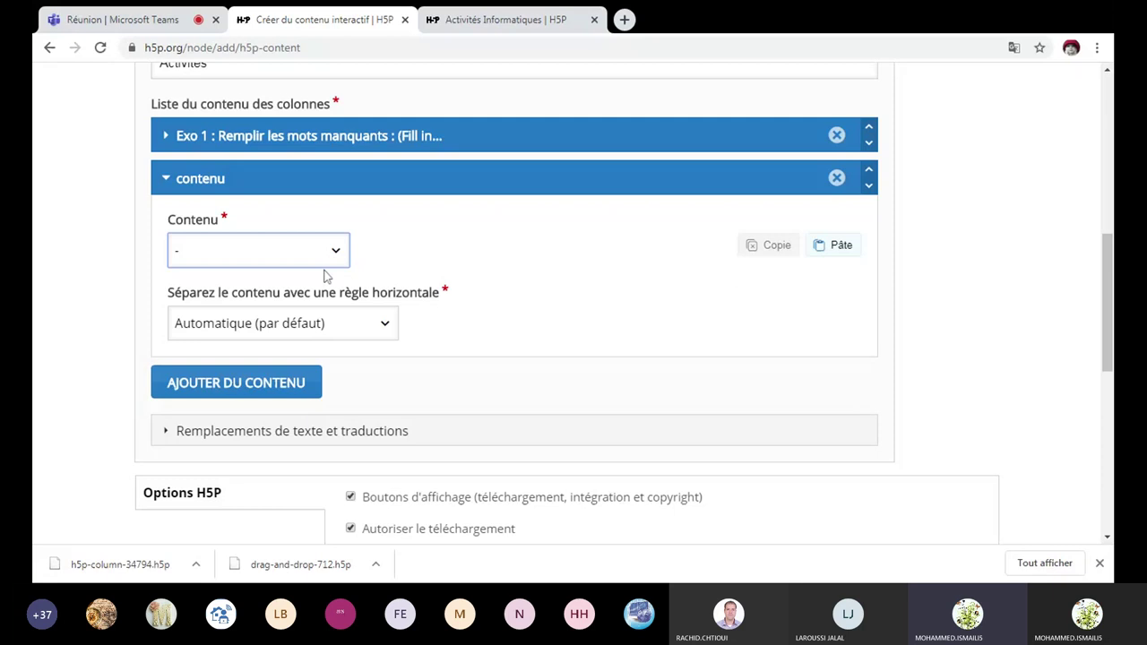
{"action": "left_click", "coordinate": [327, 277]}
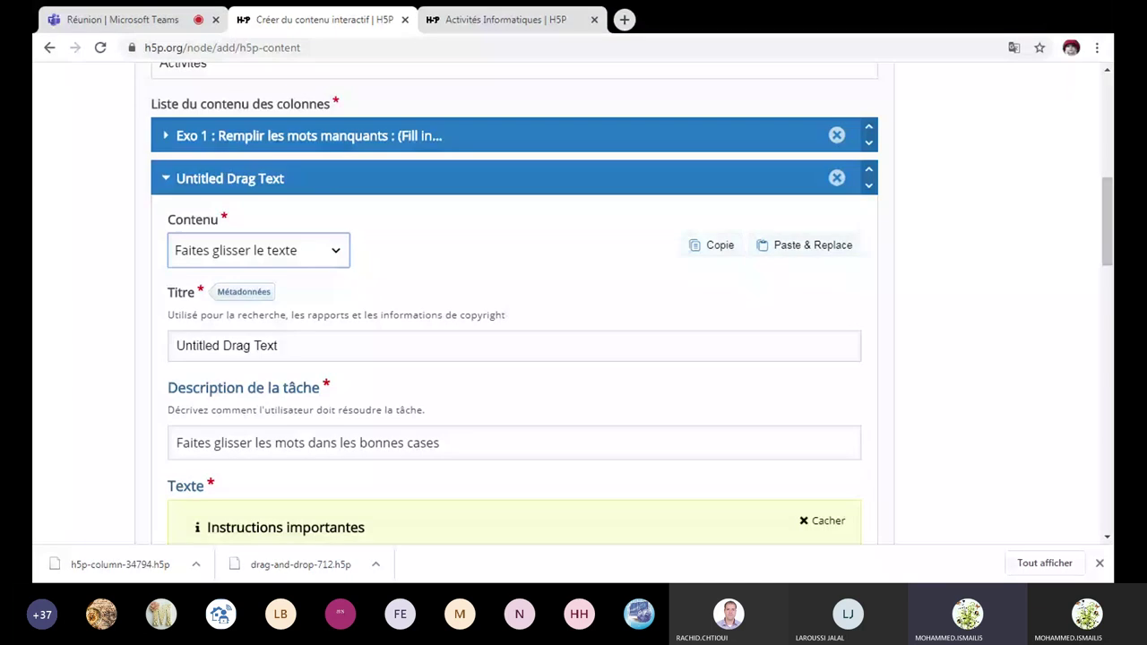
Replace the title of the drag-text content with "Excercice 2 : Glisser le texte".
{"action": "left_click_drag", "start_coordinate": [278, 345], "coordinate": [192, 345]}
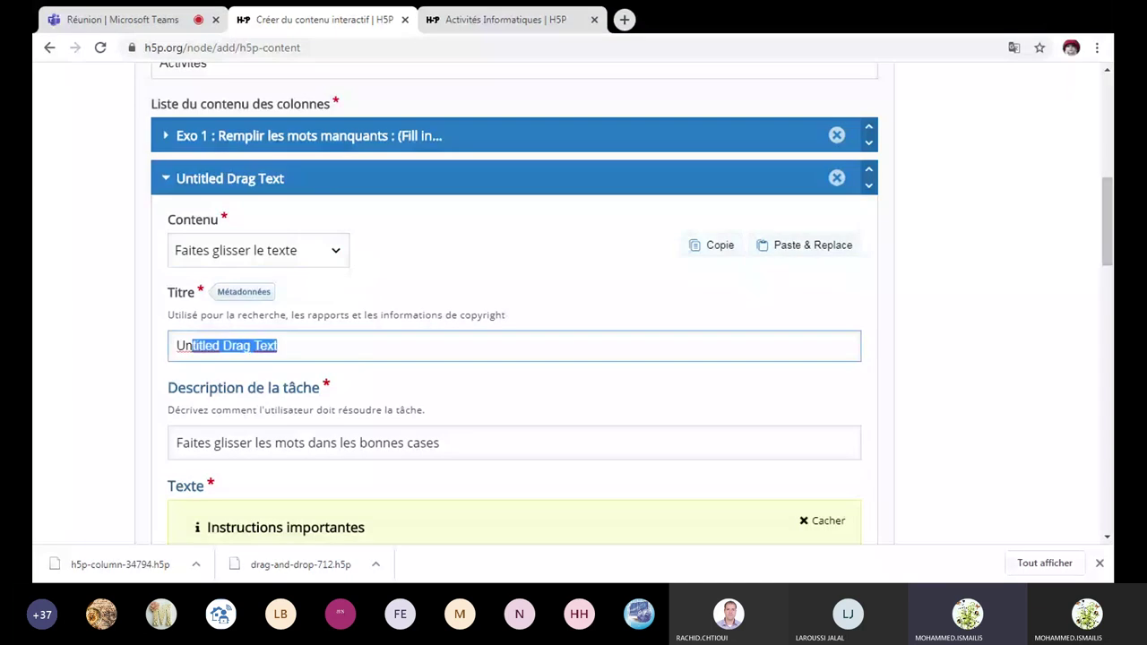
{"action": "left_click_drag", "start_coordinate": [192, 345], "coordinate": [177, 345]}
{"action": "type", "text": "Excercice 2 : Glisser le texte"}
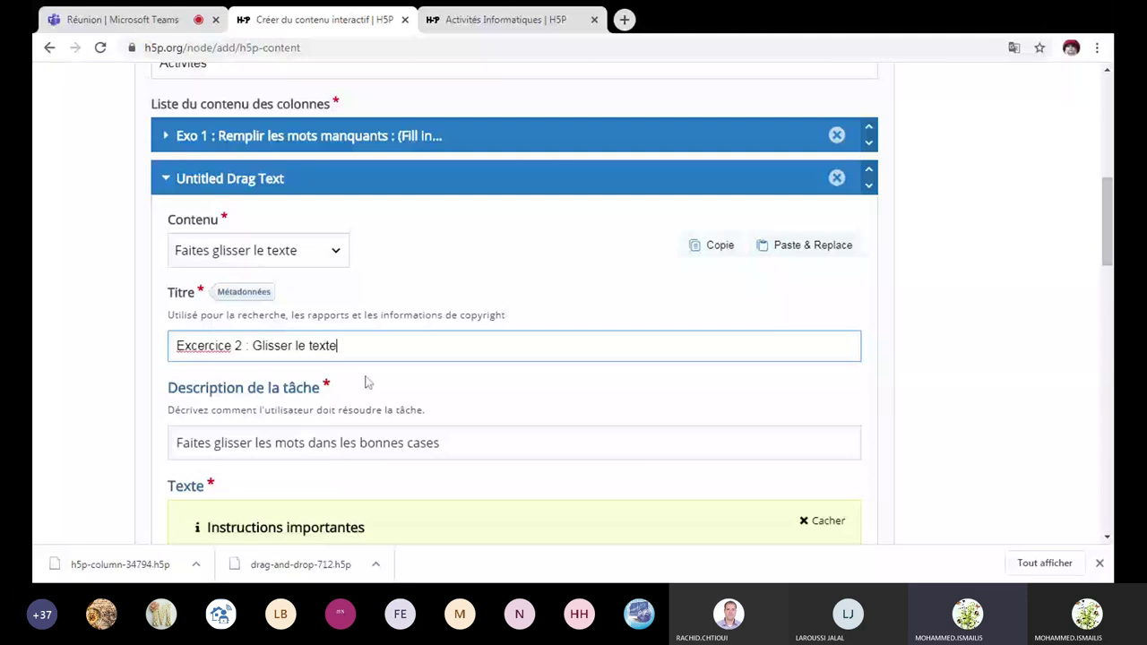
Paste the prepared text with "*Le processeur*", "*La carte graphique*" and "*Le disque dur*" as draggable terms into the drag-text exercise.
{"action": "scroll", "coordinate": [428, 485], "scroll_direction": "down", "scroll_amount": 1}
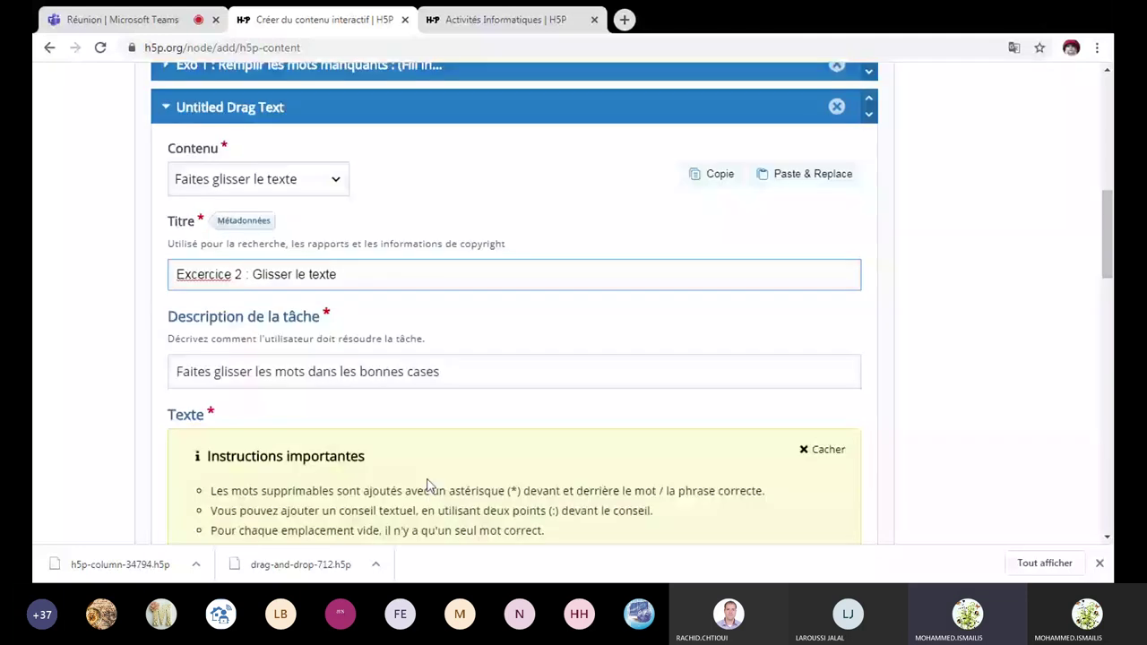
{"action": "scroll", "coordinate": [428, 485], "scroll_direction": "down", "scroll_amount": 1}
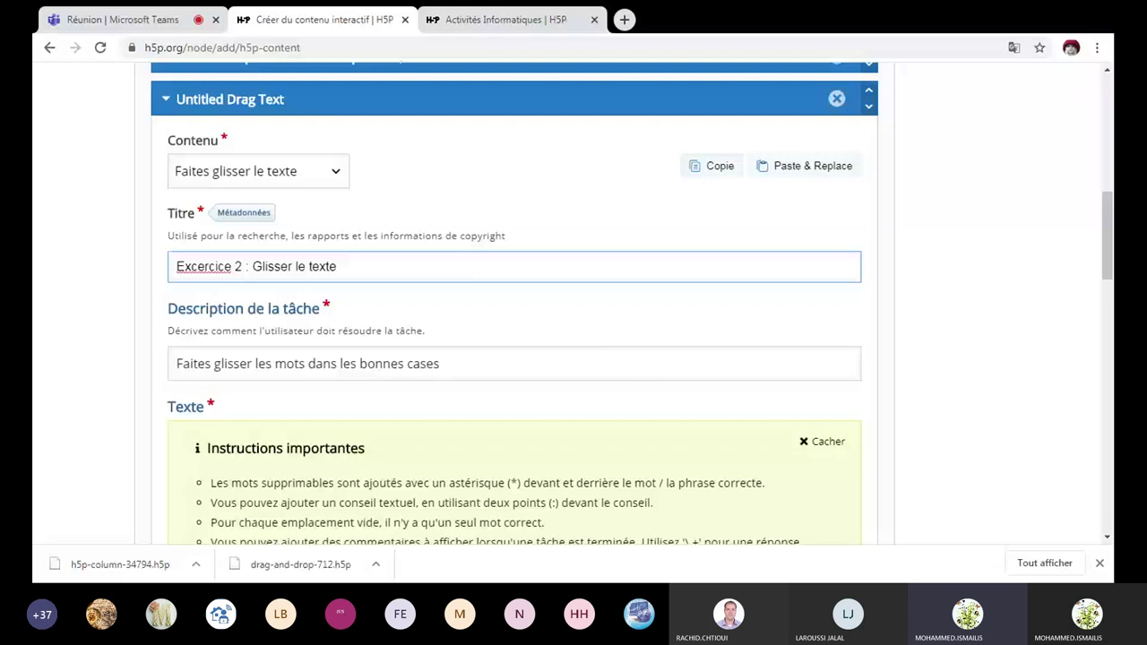
{"action": "scroll", "coordinate": [515, 358], "scroll_direction": "down", "scroll_amount": 1}
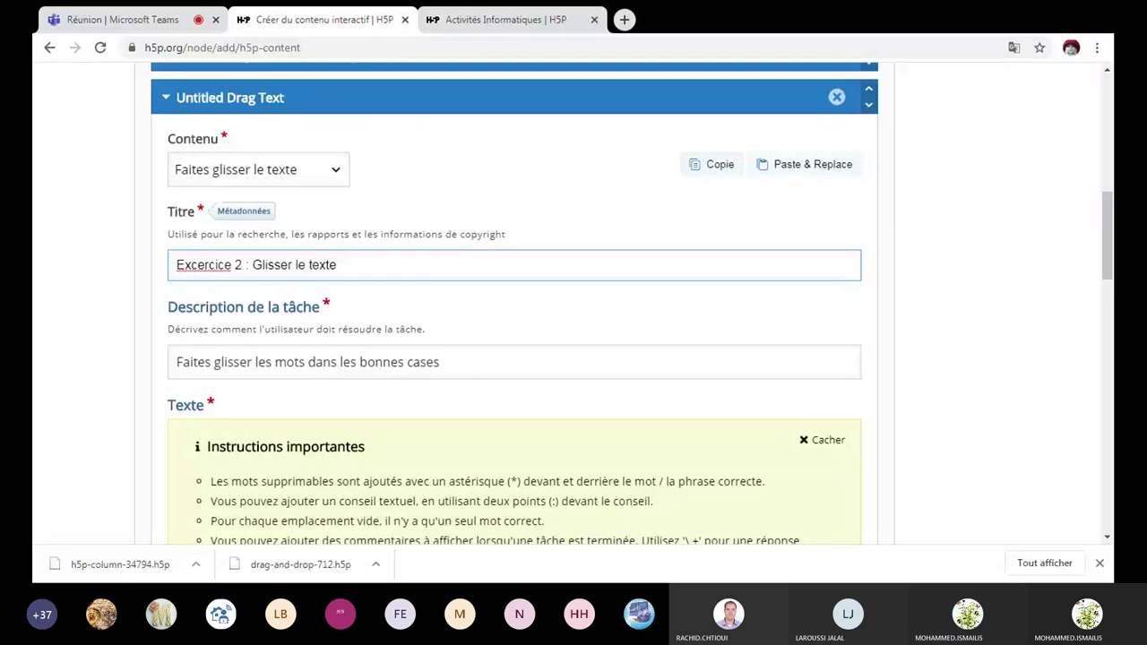
{"action": "scroll", "coordinate": [505, 383], "scroll_direction": "down", "scroll_amount": 3}
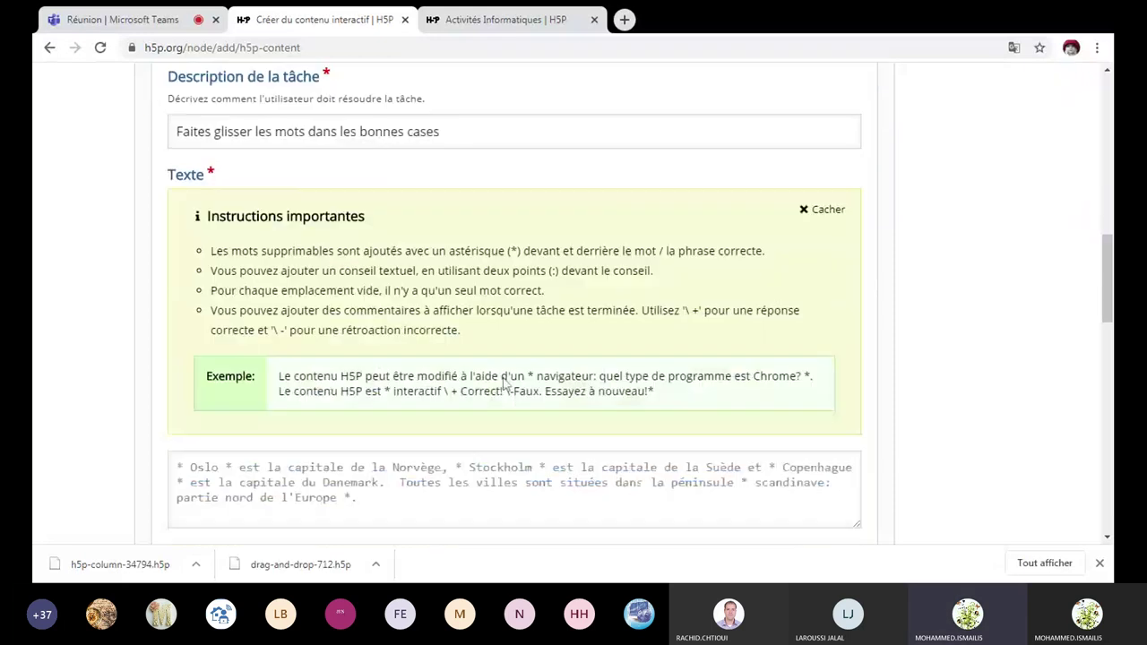
{"action": "scroll", "coordinate": [504, 383], "scroll_direction": "down", "scroll_amount": 1}
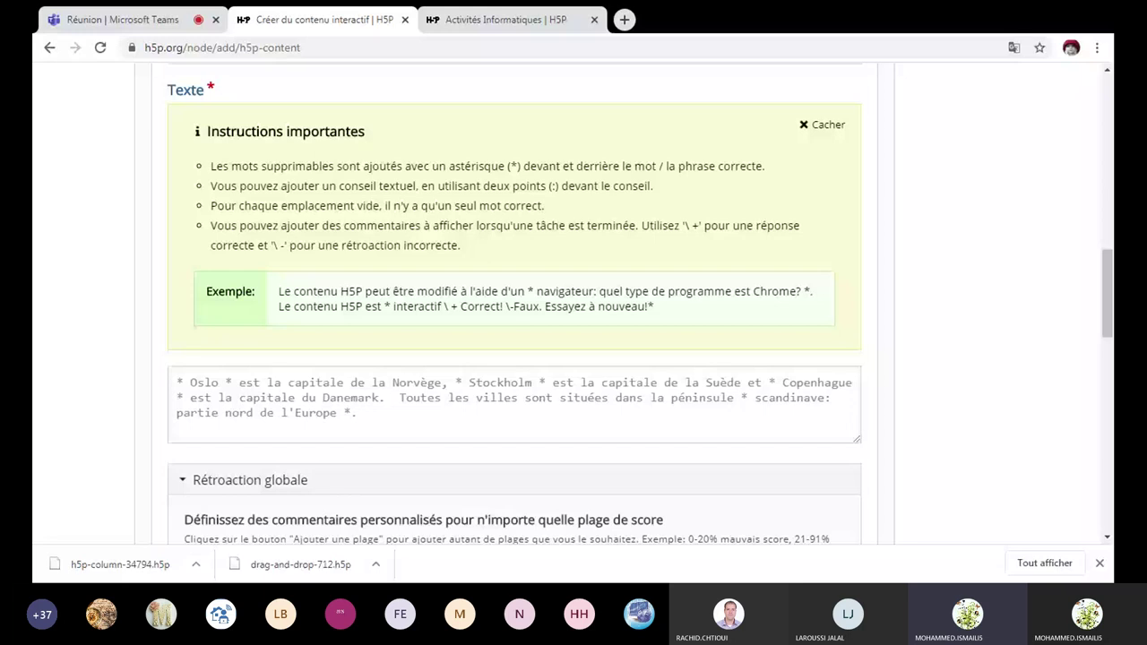
{"action": "left_click", "coordinate": [505, 383]}
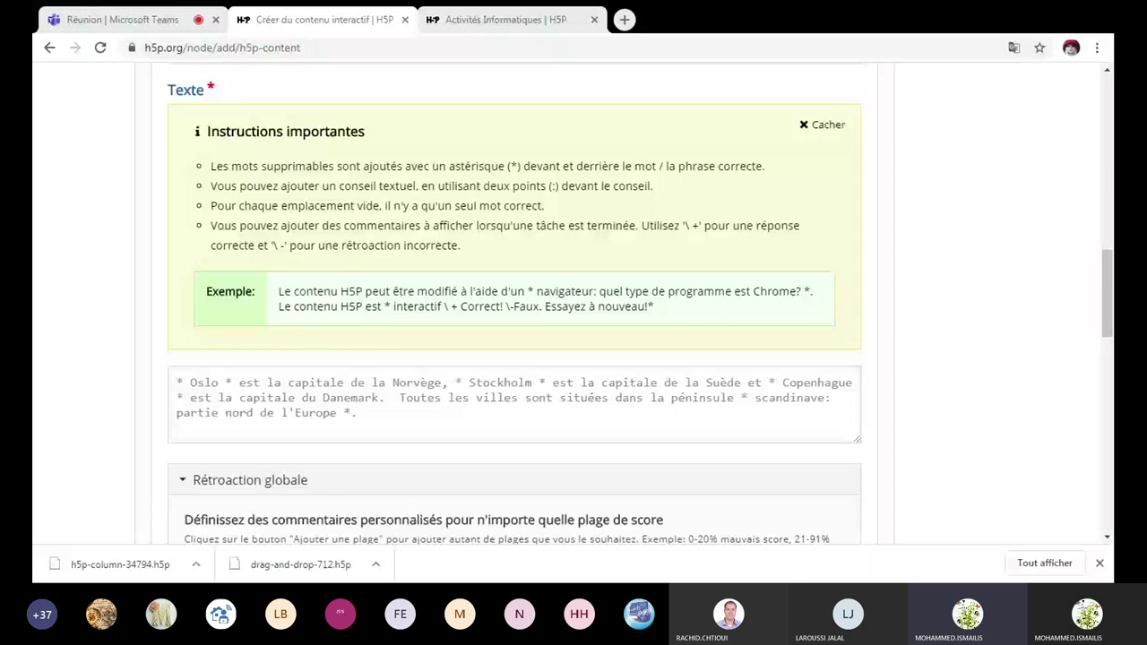
{"action": "key", "text": "ctrl+v"}
Examine the pasted hardware paragraphs and the draggable terms marked by asterisks, highlighting "Le processeur".
{"action": "scroll", "coordinate": [514, 305], "scroll_direction": "up", "scroll_amount": 2}
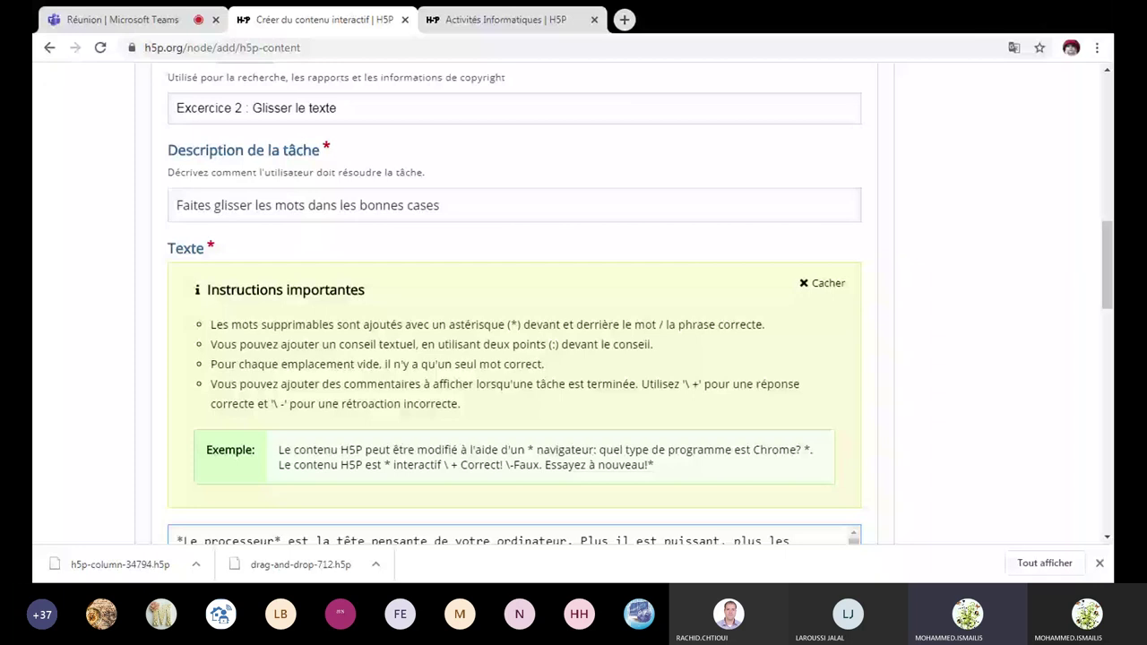
{"action": "scroll", "coordinate": [216, 479], "scroll_direction": "down", "scroll_amount": 2}
{"action": "scroll", "coordinate": [514, 403], "scroll_direction": "down", "scroll_amount": 2}
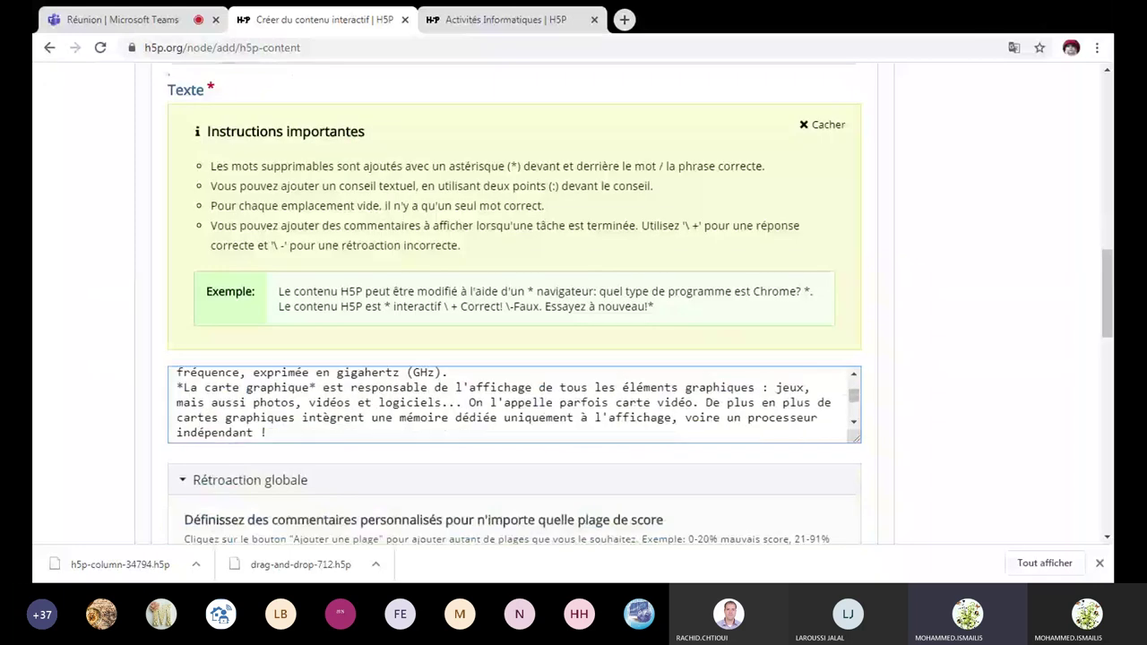
{"action": "scroll", "coordinate": [515, 404], "scroll_direction": "down", "scroll_amount": 1}
{"action": "scroll", "coordinate": [514, 403], "scroll_direction": "down", "scroll_amount": 3}
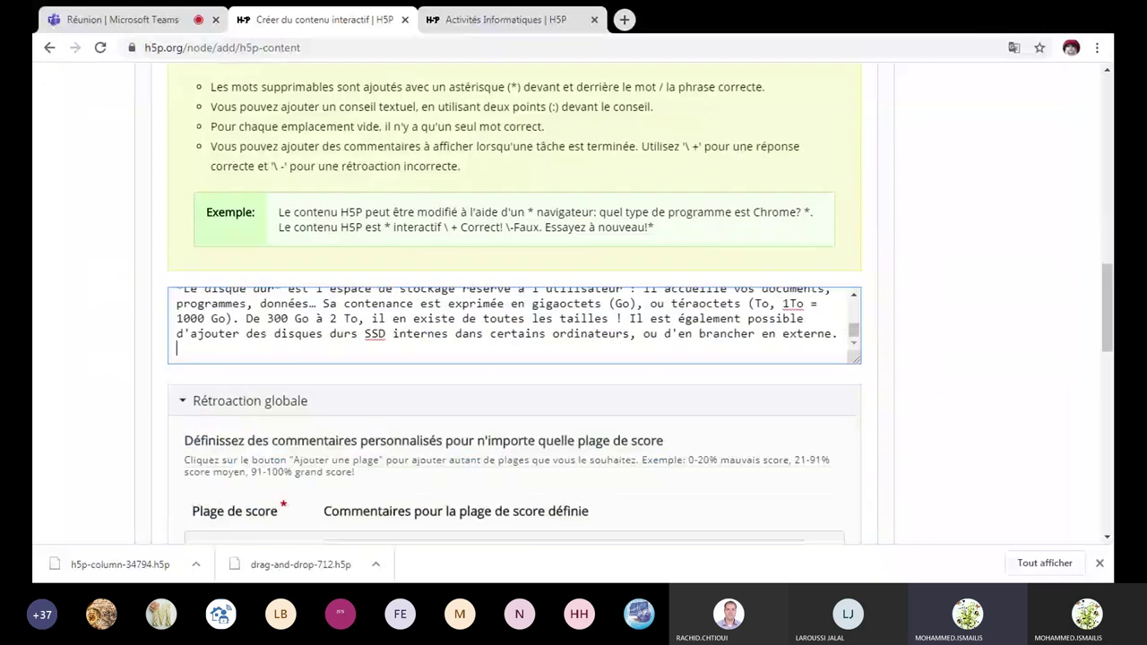
{"action": "scroll", "coordinate": [514, 326], "scroll_direction": "up", "scroll_amount": 2}
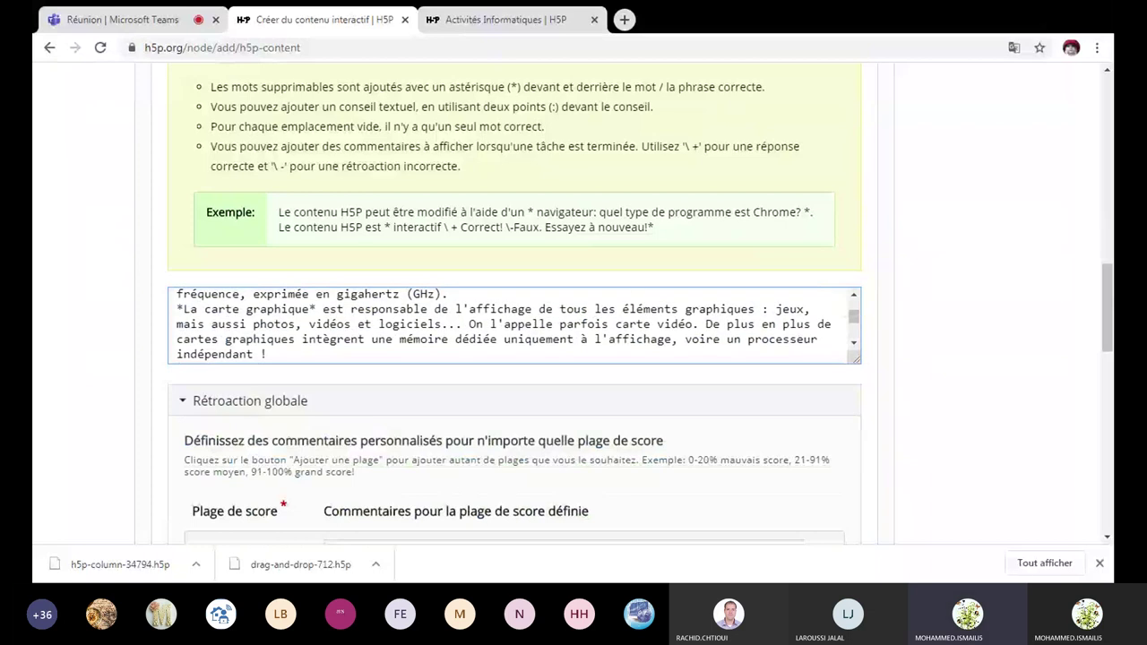
{"action": "scroll", "coordinate": [515, 326], "scroll_direction": "up", "scroll_amount": 1}
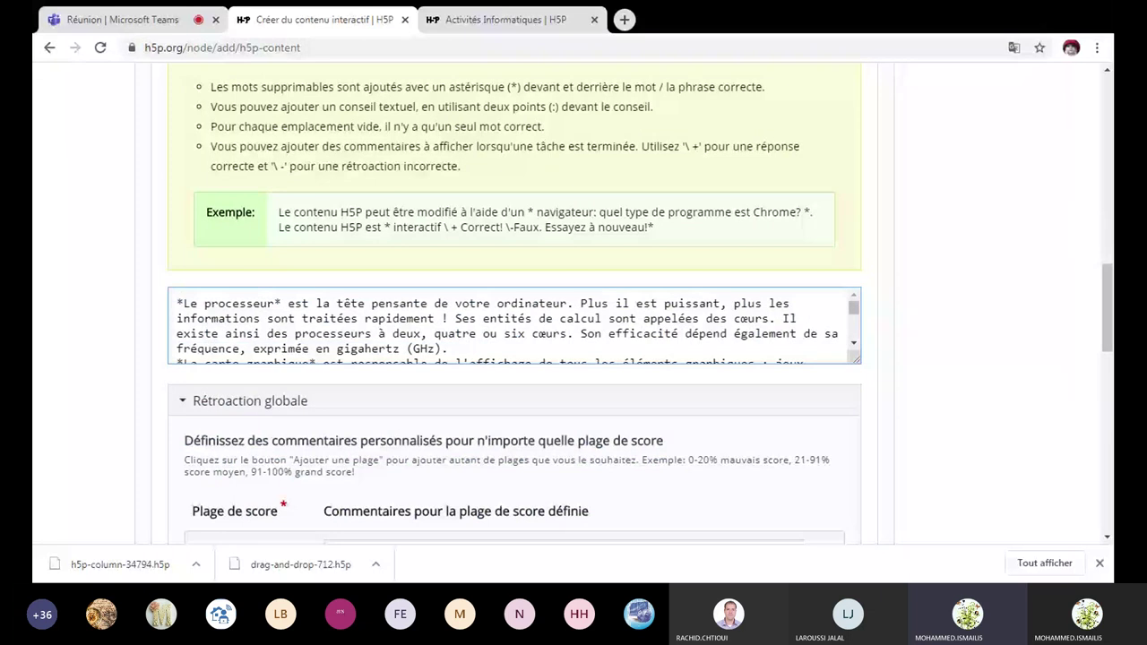
{"action": "left_click_drag", "start_coordinate": [184, 304], "coordinate": [274, 304]}
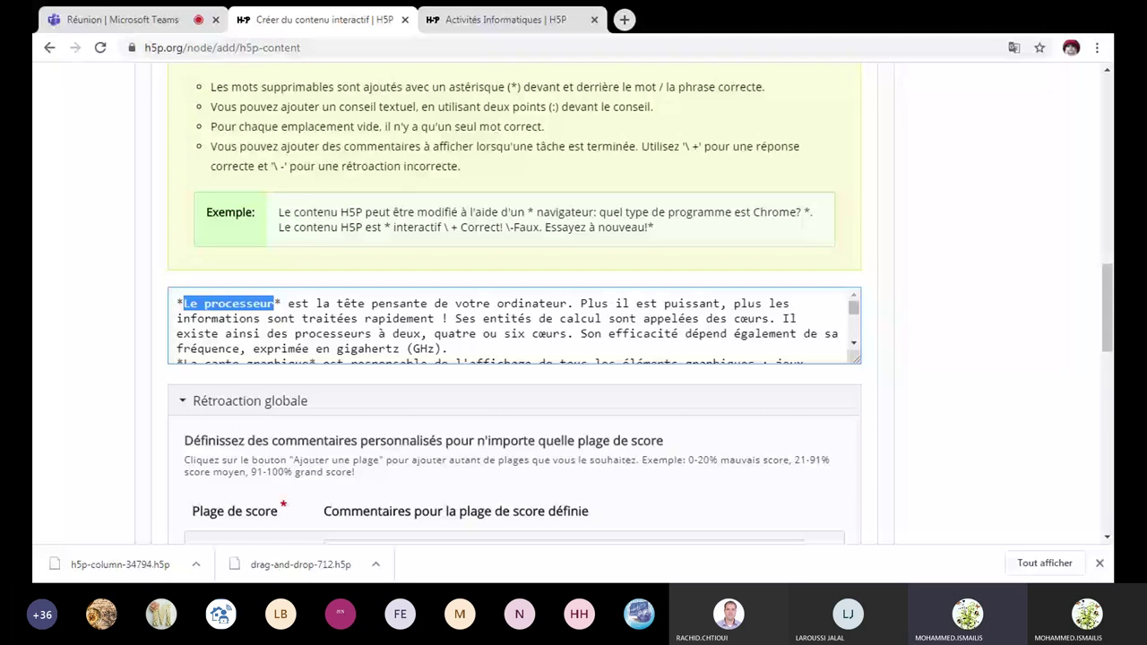
Collapse the overall feedback section of the drag-text exercise and the finished Excercice 2 content.
{"action": "left_click", "coordinate": [321, 404]}
{"action": "scroll", "coordinate": [313, 399], "scroll_direction": "down", "scroll_amount": 1}
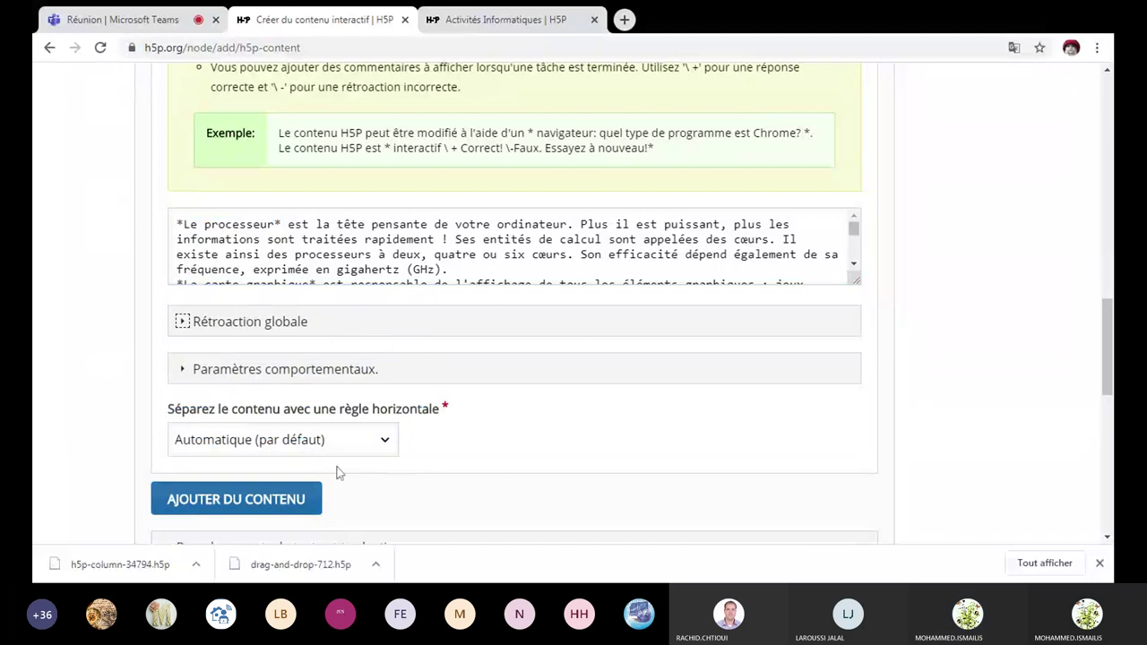
{"action": "scroll", "coordinate": [305, 383], "scroll_direction": "up", "scroll_amount": 2}
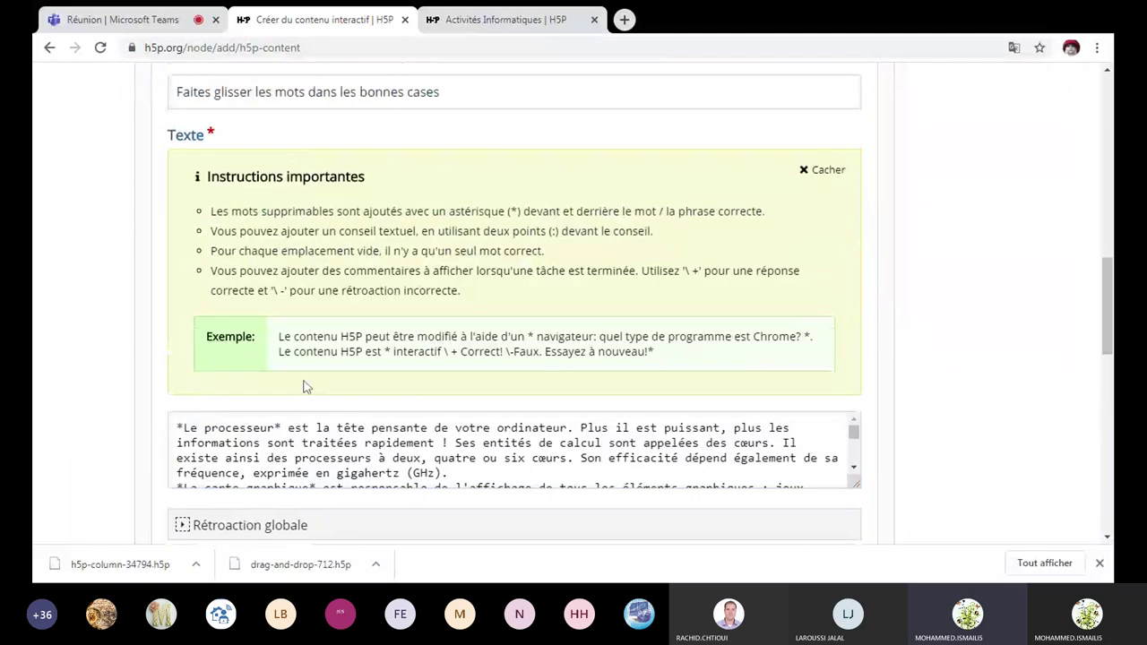
{"action": "scroll", "coordinate": [305, 385], "scroll_direction": "up", "scroll_amount": 1}
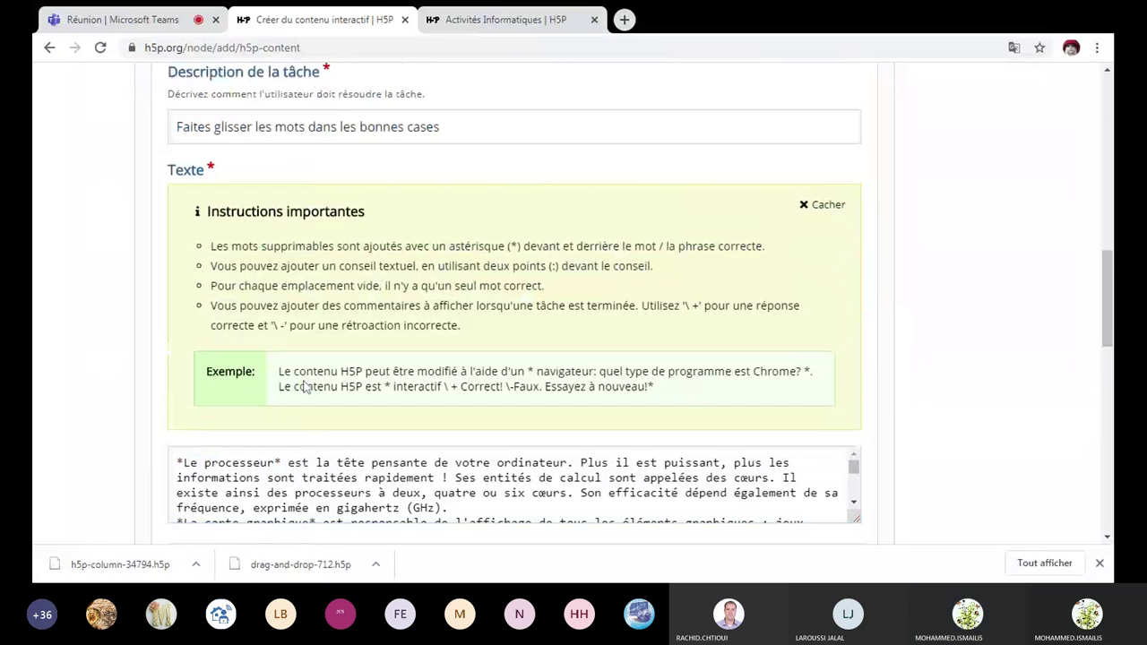
{"action": "scroll", "coordinate": [164, 101], "scroll_direction": "up", "scroll_amount": 3}
{"action": "left_click", "coordinate": [164, 102]}
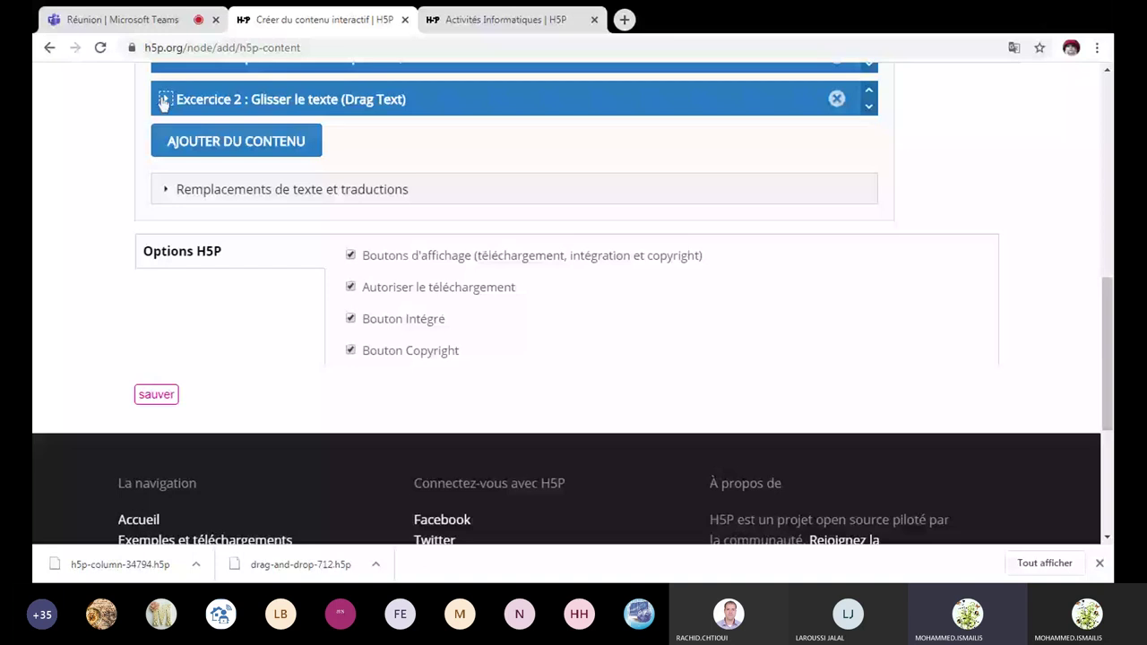
Add a third content item to the column with the content type "Vrai / faux question".
{"action": "scroll", "coordinate": [247, 316], "scroll_direction": "up", "scroll_amount": 2}
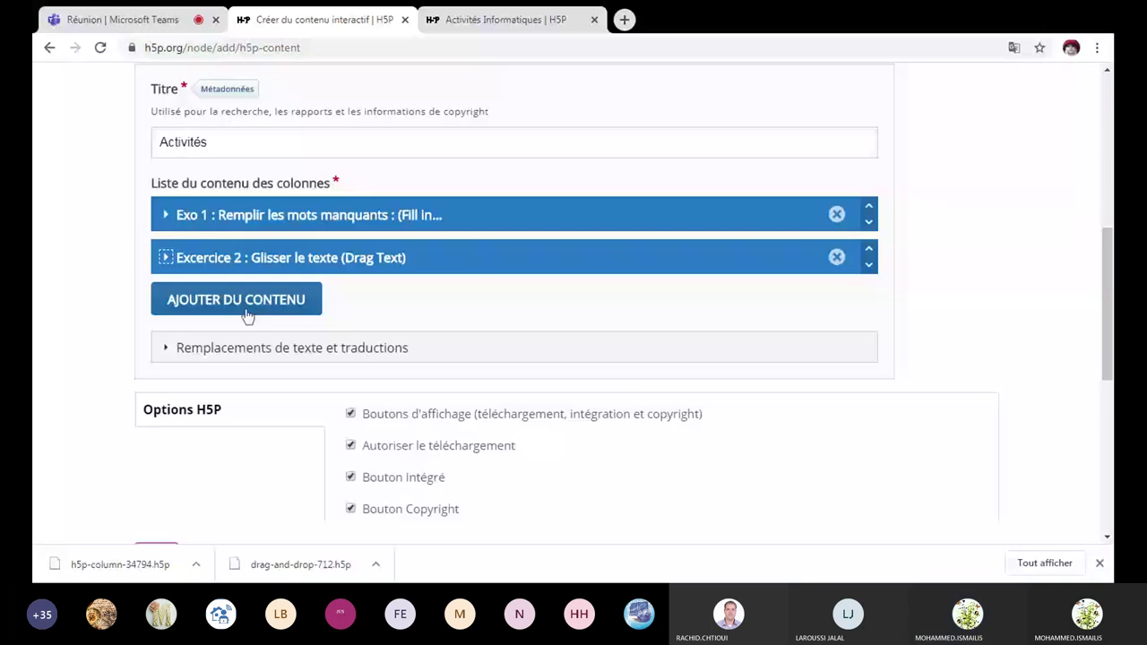
{"action": "left_click", "coordinate": [246, 314]}
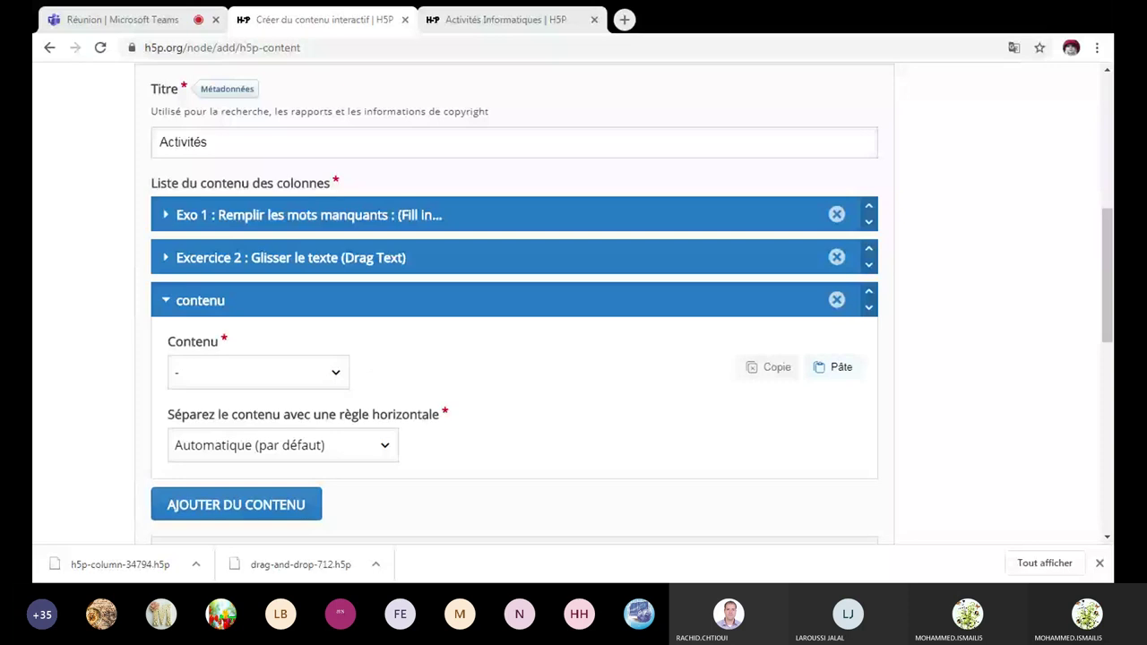
{"action": "left_click", "coordinate": [271, 362]}
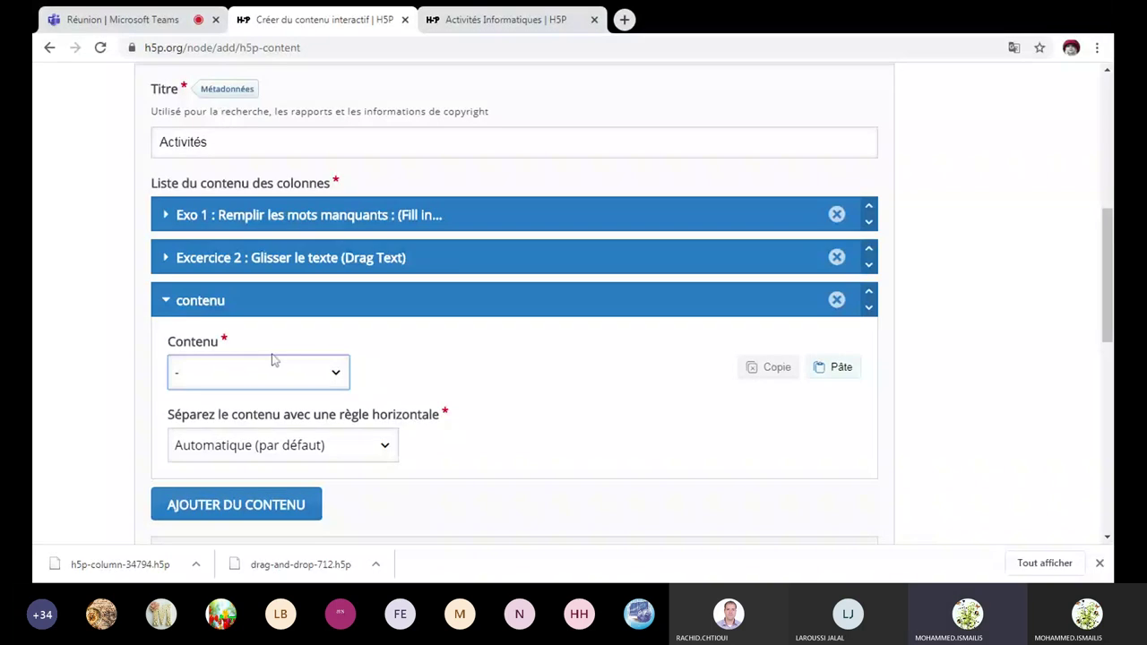
{"action": "left_click", "coordinate": [351, 483]}
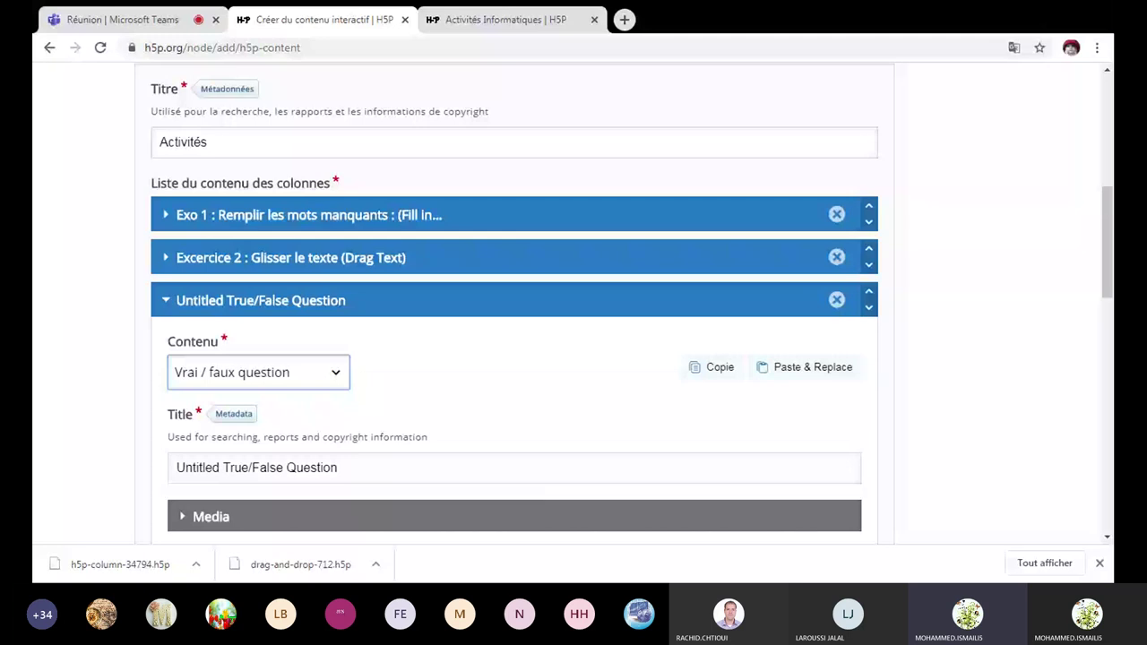
Shorten the third content item's title to "True/False Question".
{"action": "double_click", "coordinate": [198, 467]}
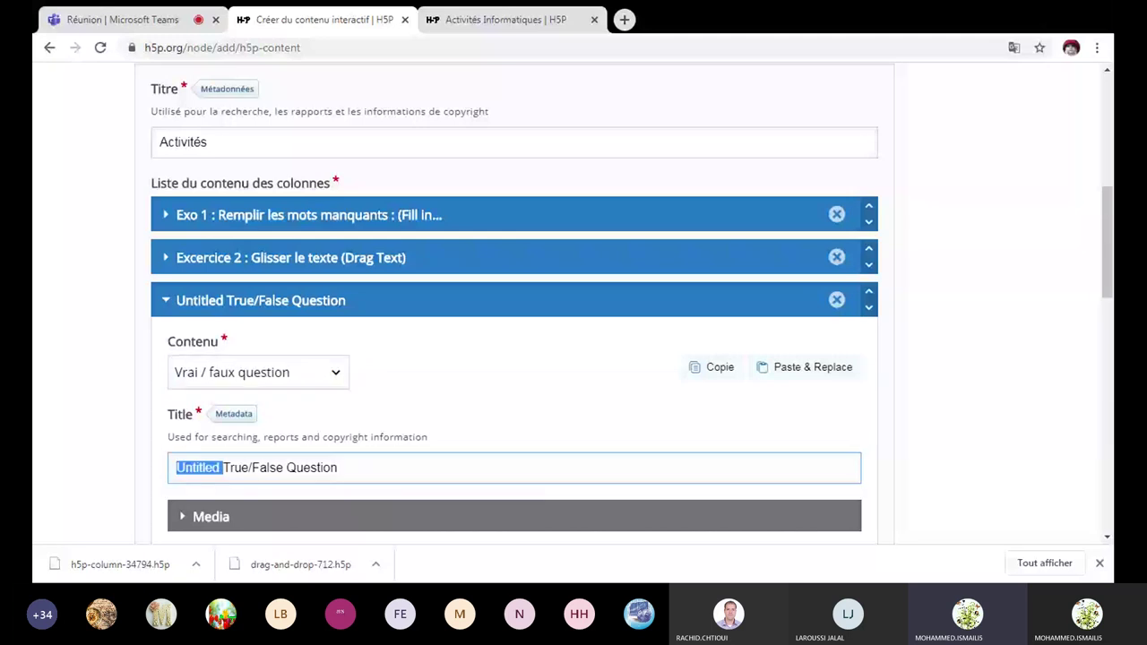
{"action": "key", "text": "BackSpace"}
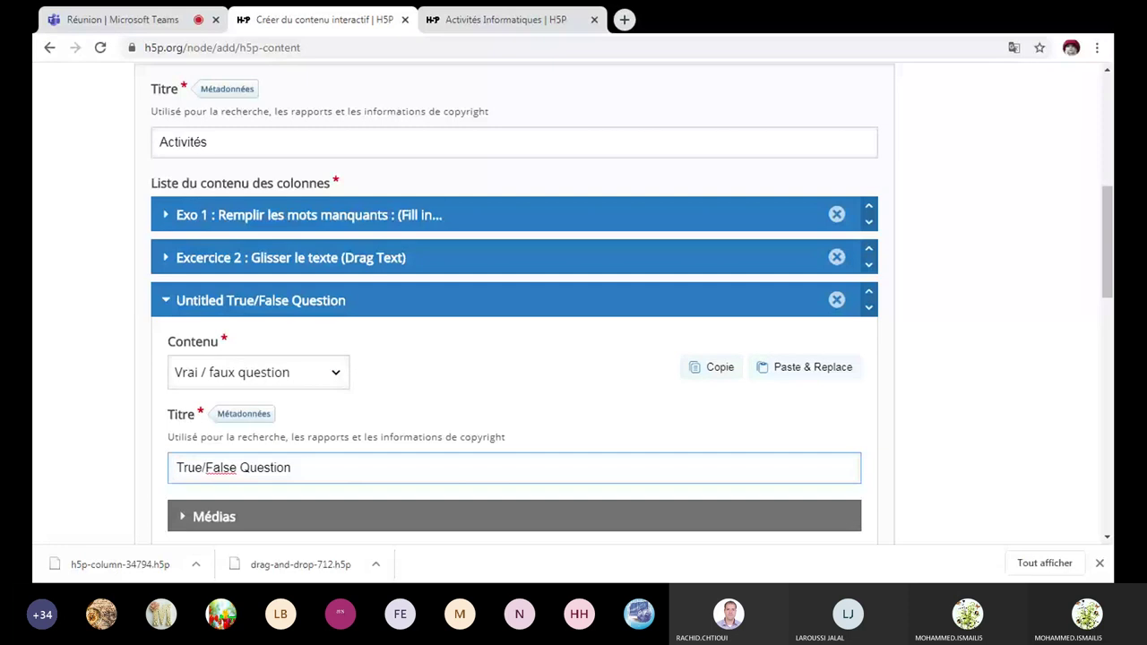
{"action": "left_click", "coordinate": [936, 430]}
Enter "La souris est un périphérique de stockage." as the question of the true/false exercise.
{"action": "scroll", "coordinate": [936, 431], "scroll_direction": "down", "scroll_amount": 2}
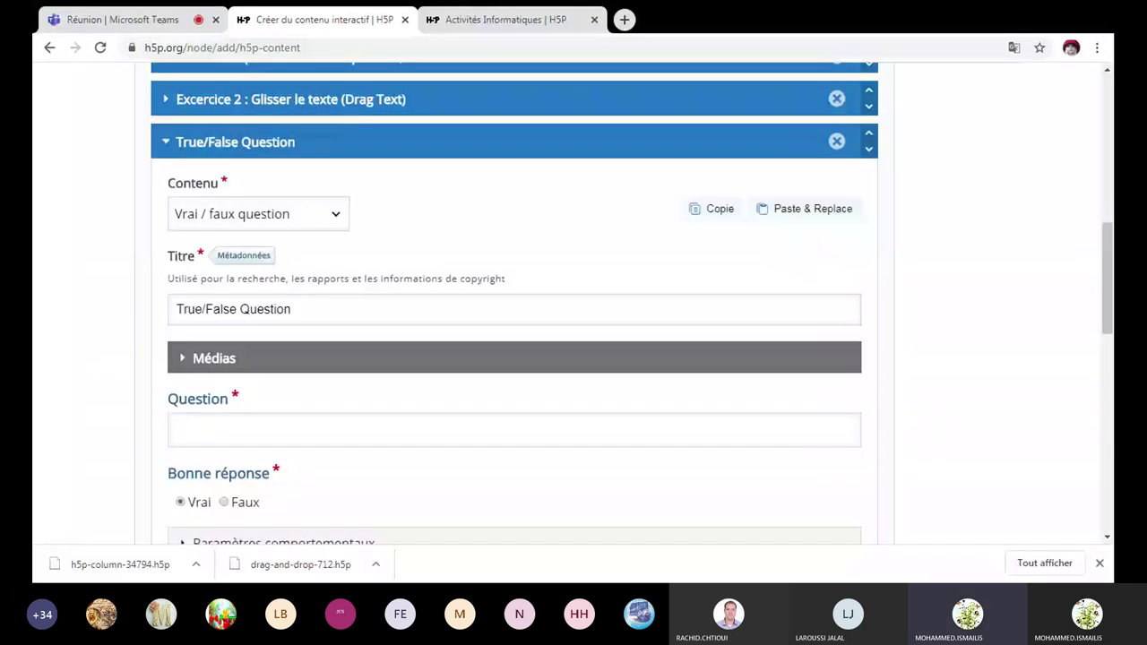
{"action": "left_click", "coordinate": [348, 432]}
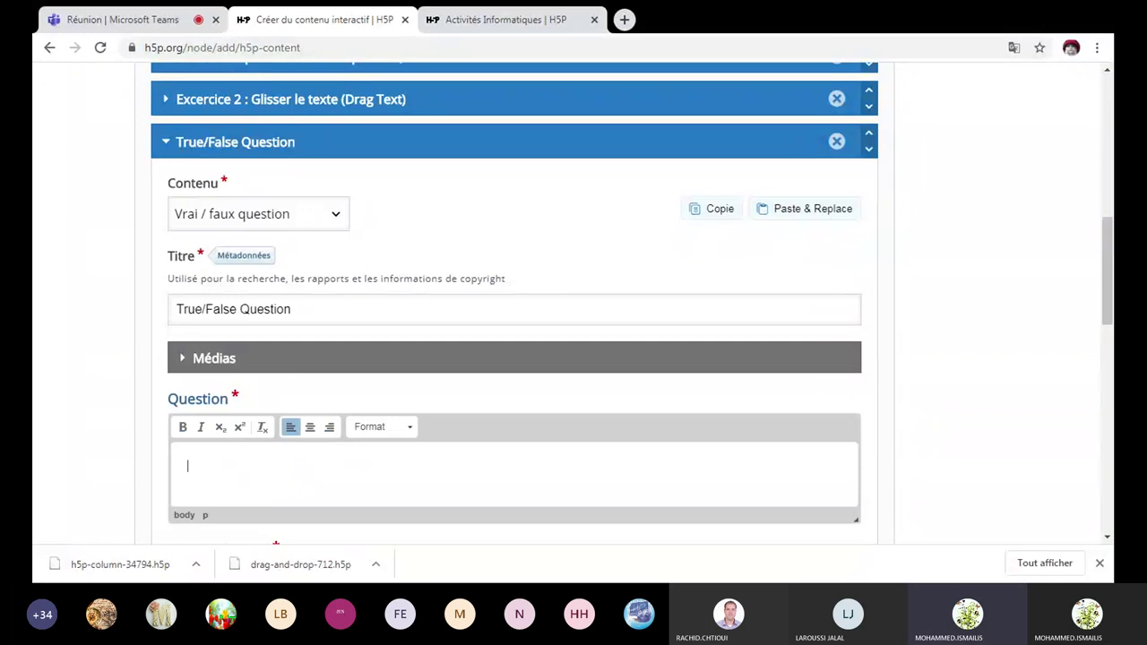
{"action": "right_click", "coordinate": [312, 475]}
{"action": "key", "text": "Escape"}
{"action": "type", "text": "La souris est un périphérique de stockage."}
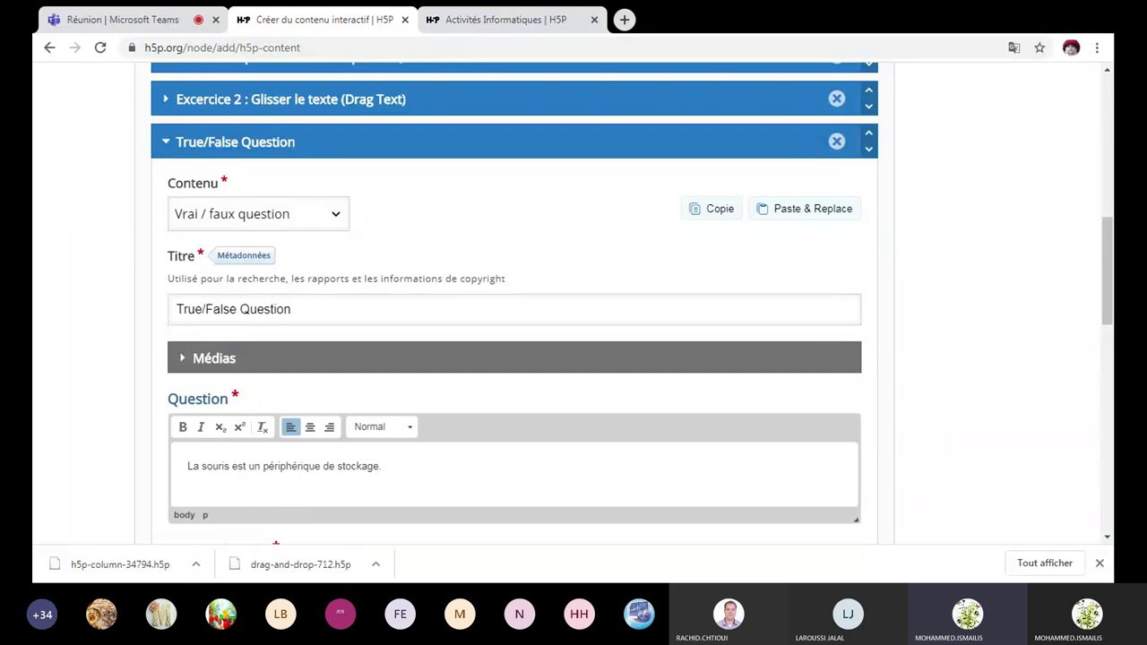
Check the optional media type setting of the true/false question, leaving it without media, and collapse that section.
{"action": "left_click", "coordinate": [183, 358]}
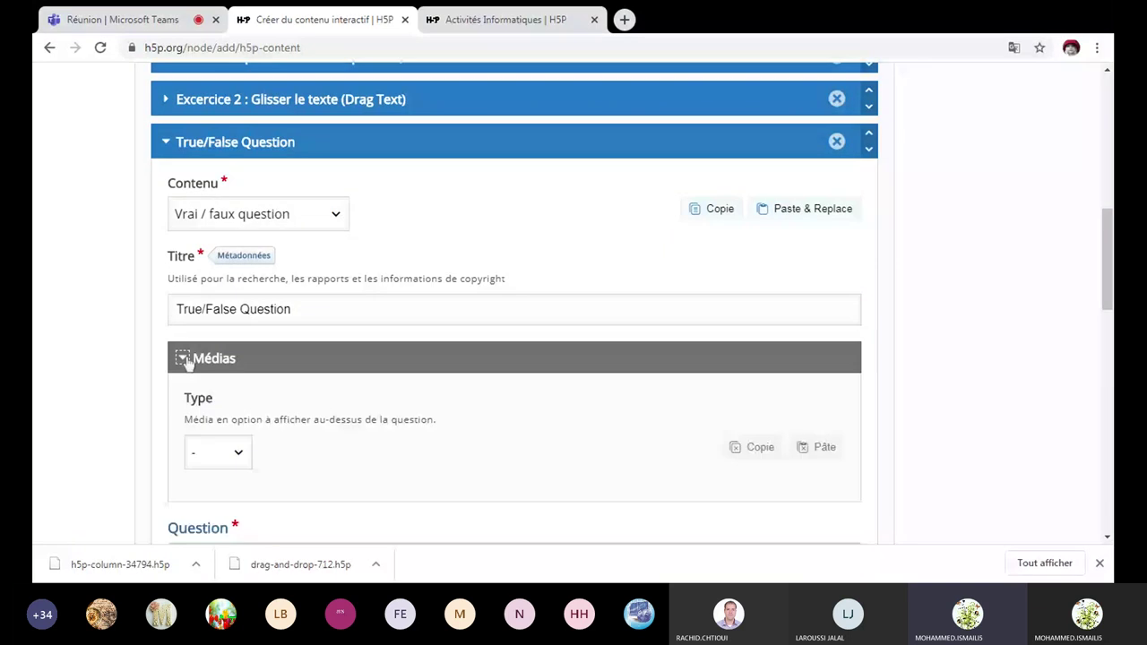
{"action": "left_click", "coordinate": [242, 457]}
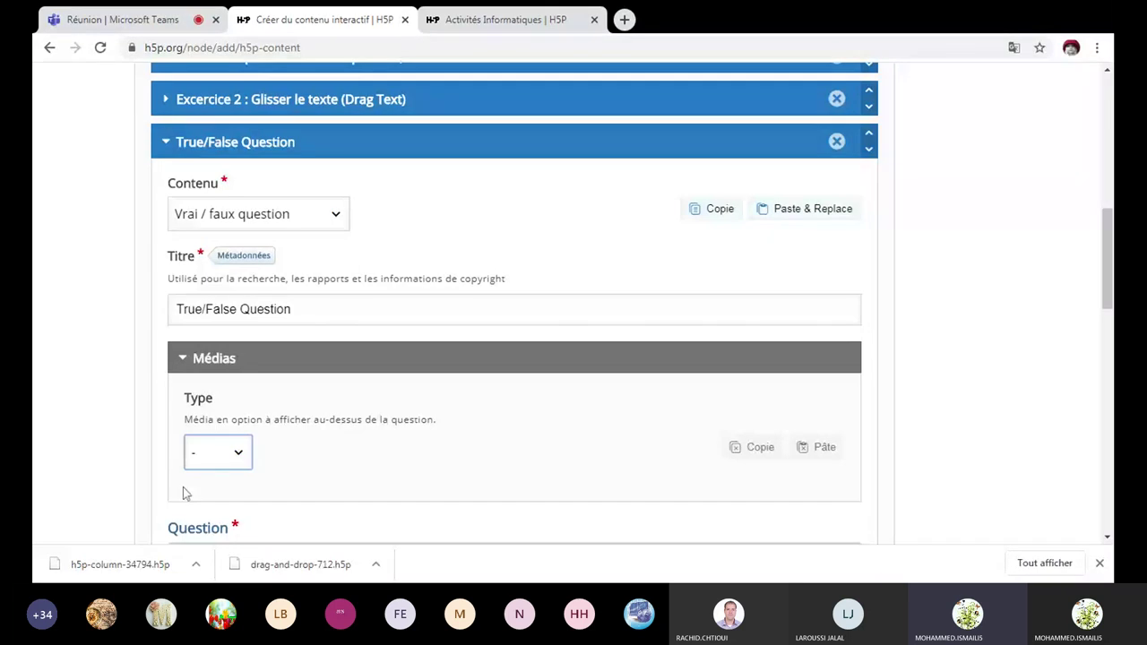
{"action": "left_click", "coordinate": [158, 471]}
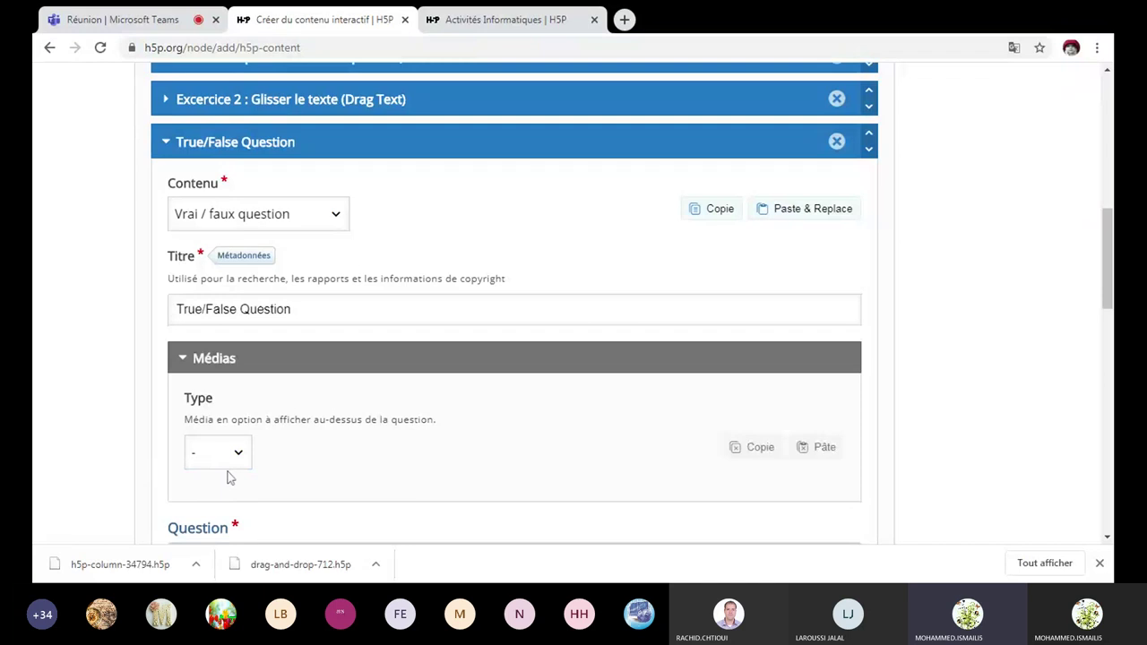
{"action": "scroll", "coordinate": [320, 466], "scroll_direction": "down", "scroll_amount": 1}
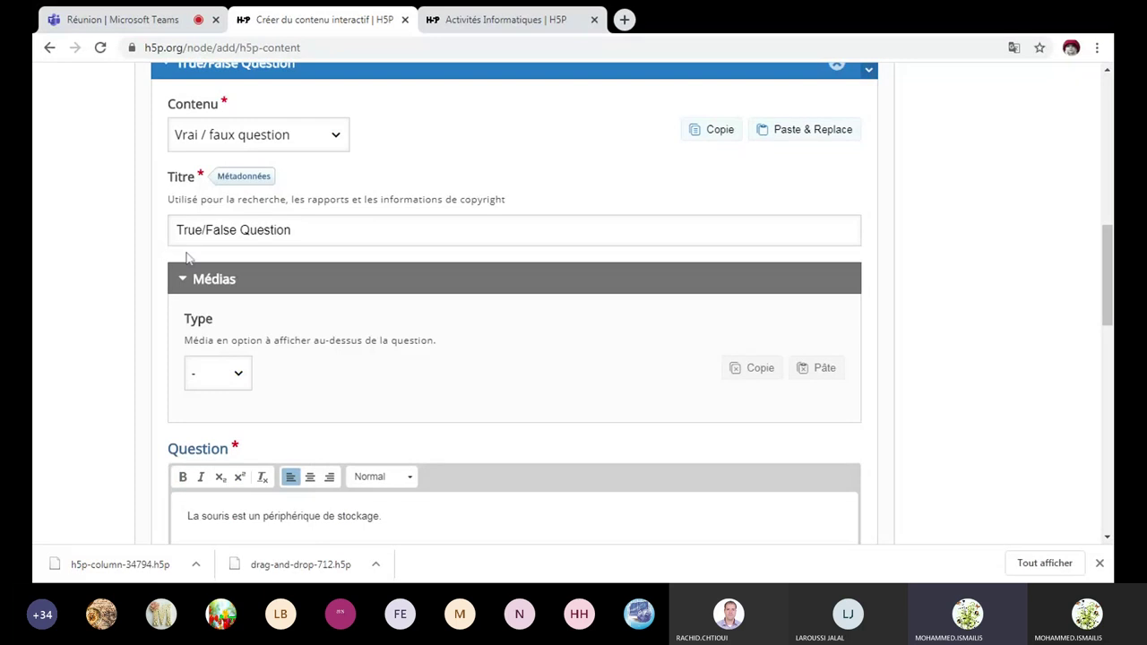
{"action": "left_click", "coordinate": [183, 279]}
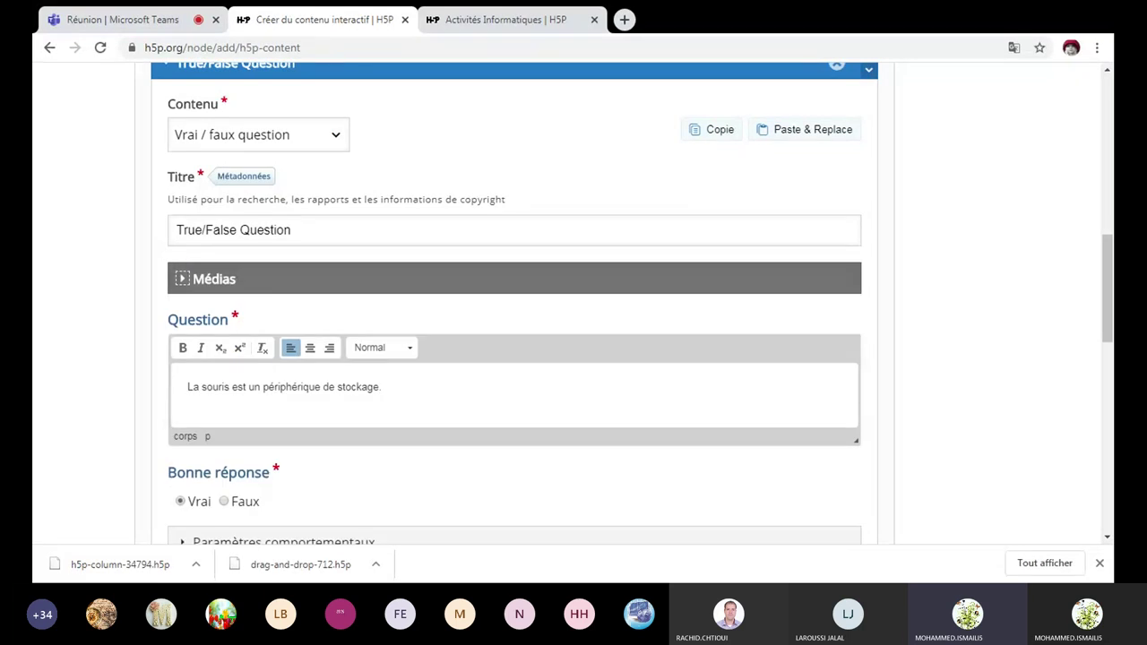
Set "Faux" as the correct answer and collapse the finished true/false question.
{"action": "scroll", "coordinate": [514, 305], "scroll_direction": "down", "scroll_amount": 1}
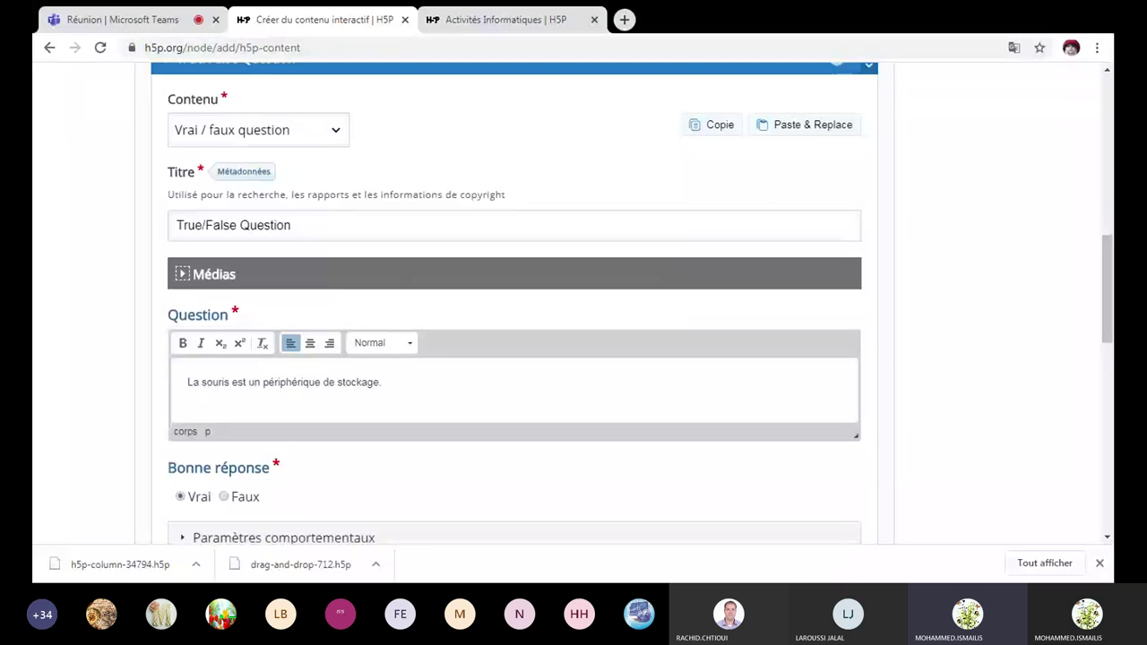
{"action": "scroll", "coordinate": [227, 333], "scroll_direction": "down", "scroll_amount": 1}
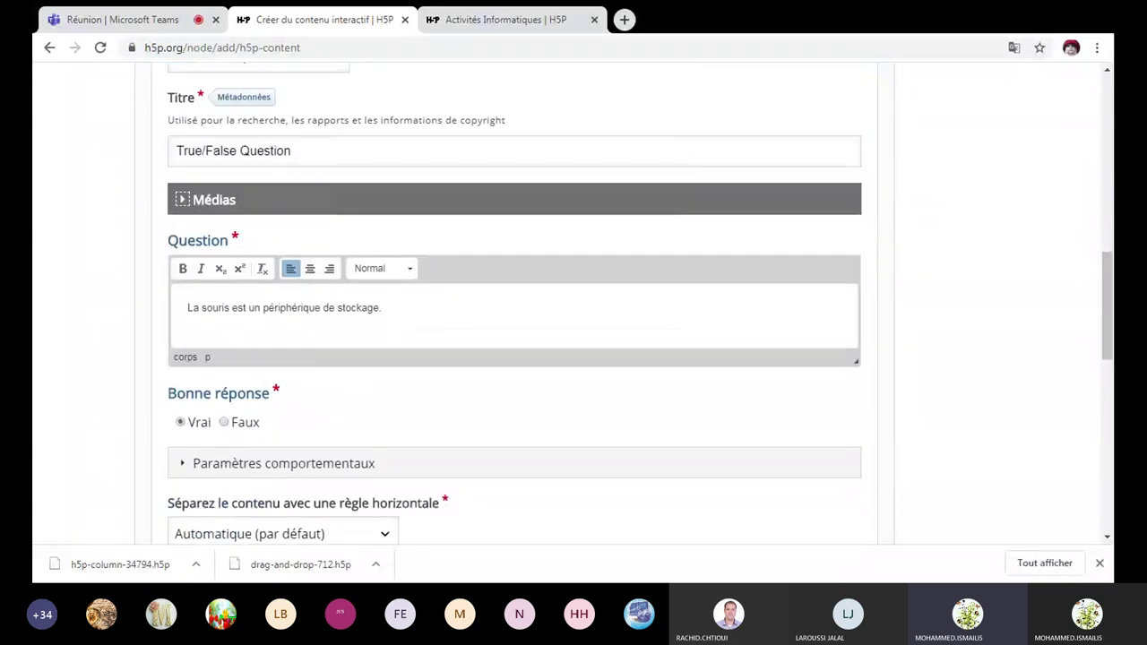
{"action": "left_click", "coordinate": [224, 423]}
{"action": "scroll", "coordinate": [300, 423], "scroll_direction": "up", "scroll_amount": 1}
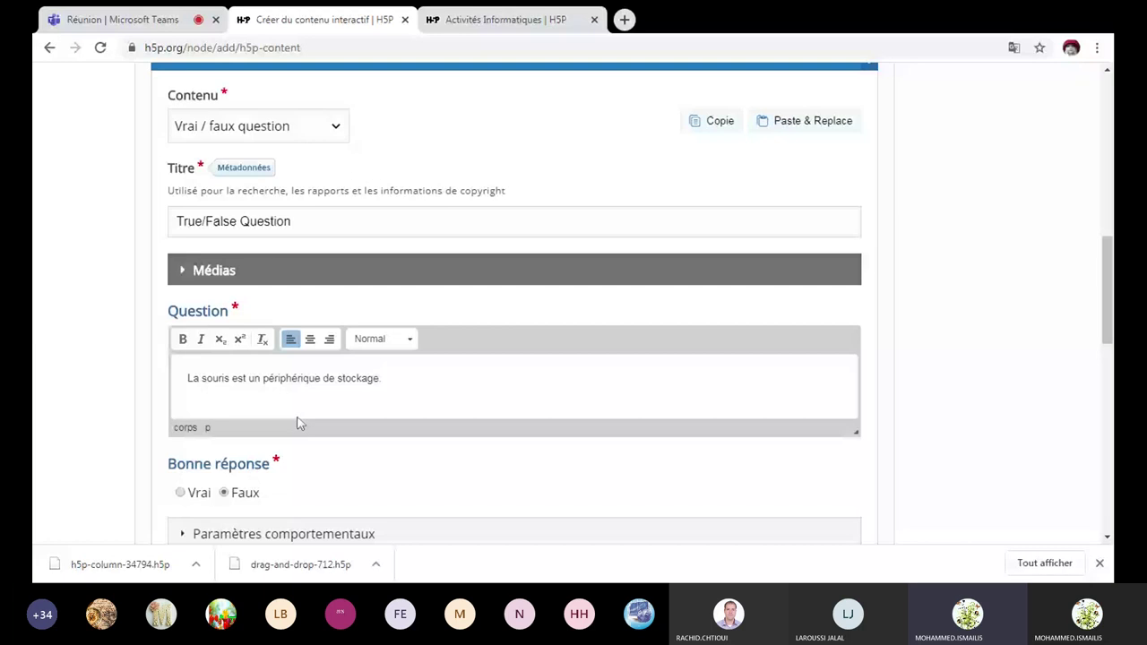
{"action": "scroll", "coordinate": [301, 423], "scroll_direction": "up", "scroll_amount": 1}
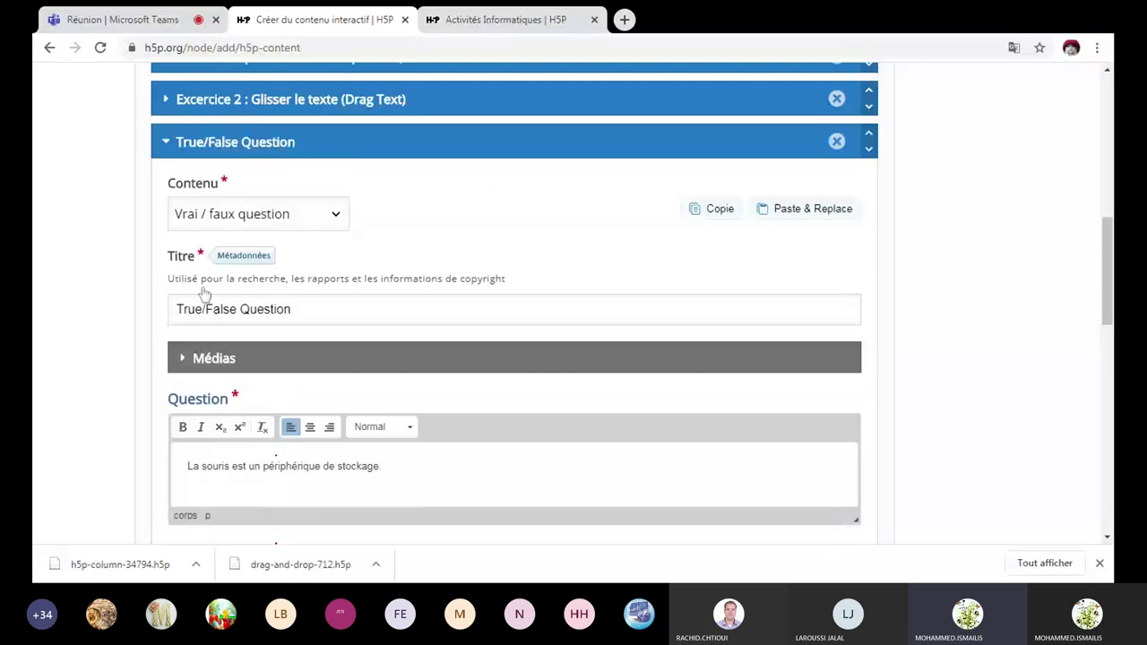
{"action": "left_click", "coordinate": [166, 143]}
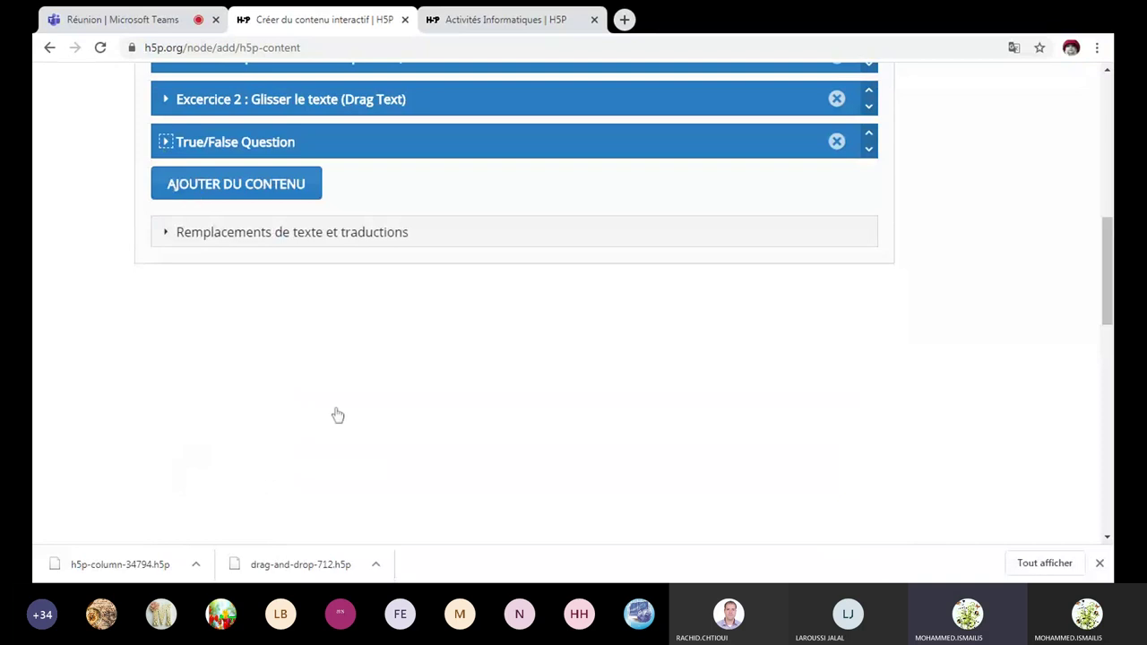
Add a fourth content item to the column with the content type "Devinez la réponse".
{"action": "left_click", "coordinate": [263, 190]}
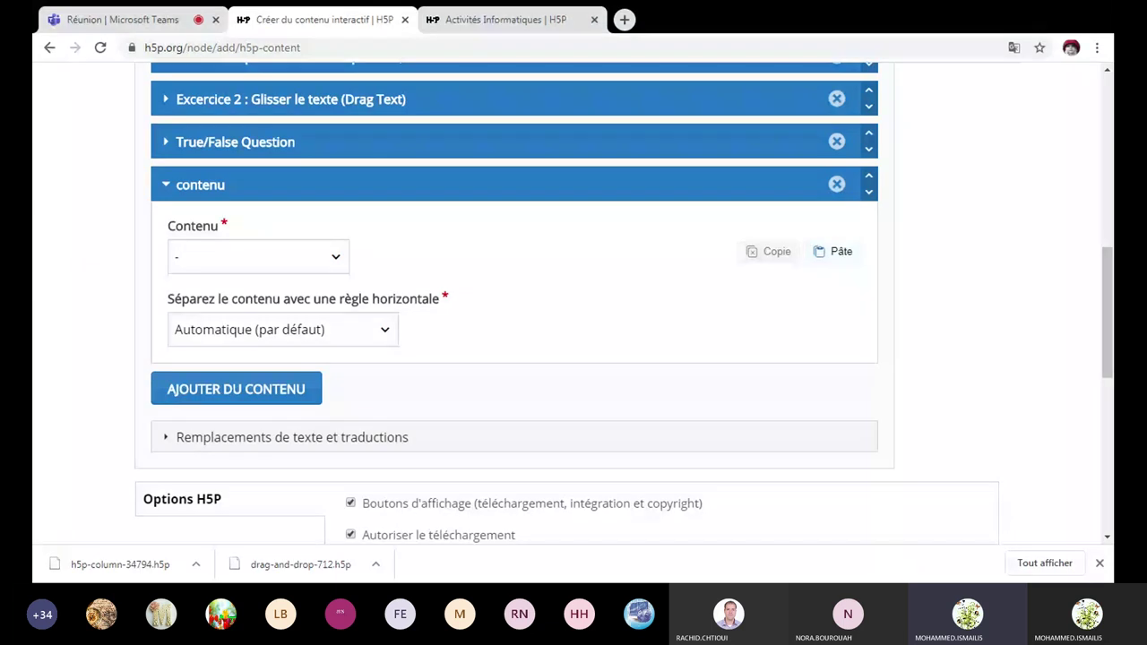
{"action": "left_click", "coordinate": [321, 257]}
{"action": "left_click", "coordinate": [258, 296]}
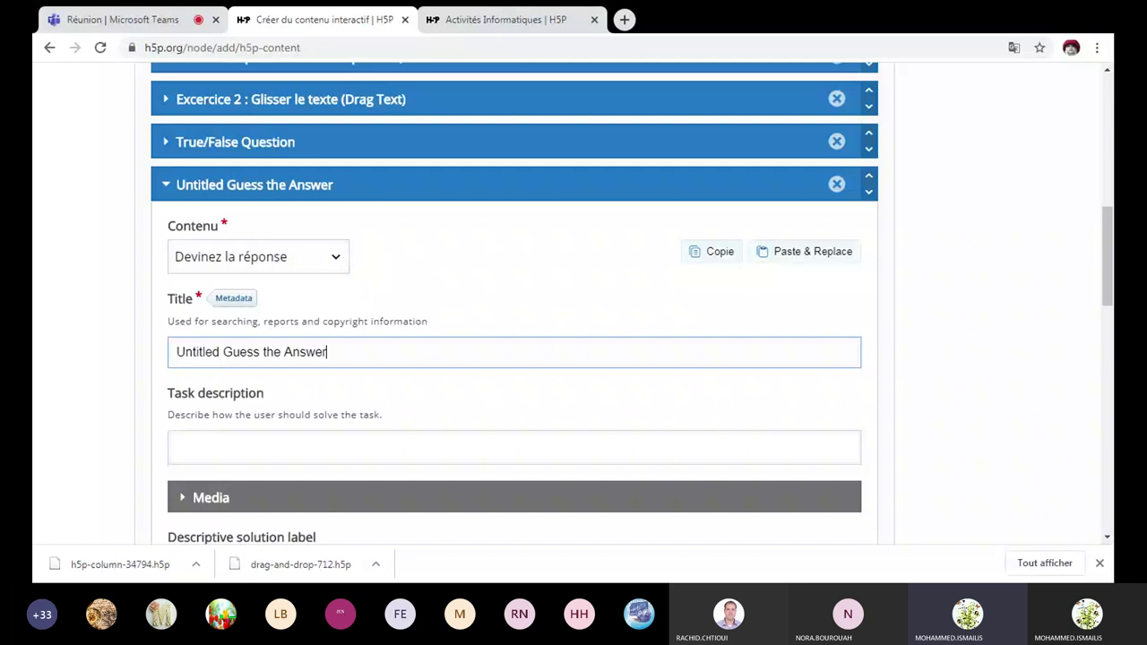
Title the new item "Devinez la réponse" and enter "Devinez la réponse" in bold as its task description.
{"action": "left_click", "coordinate": [241, 373]}
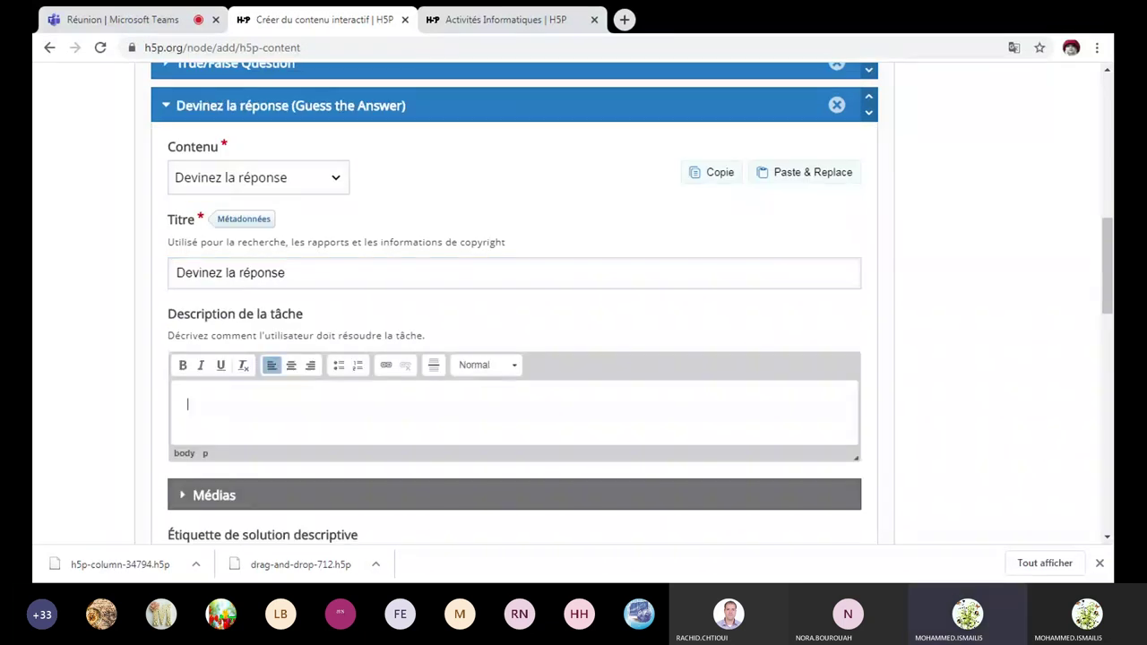
{"action": "type", "text": "v"}
{"action": "right_click", "coordinate": [194, 405]}
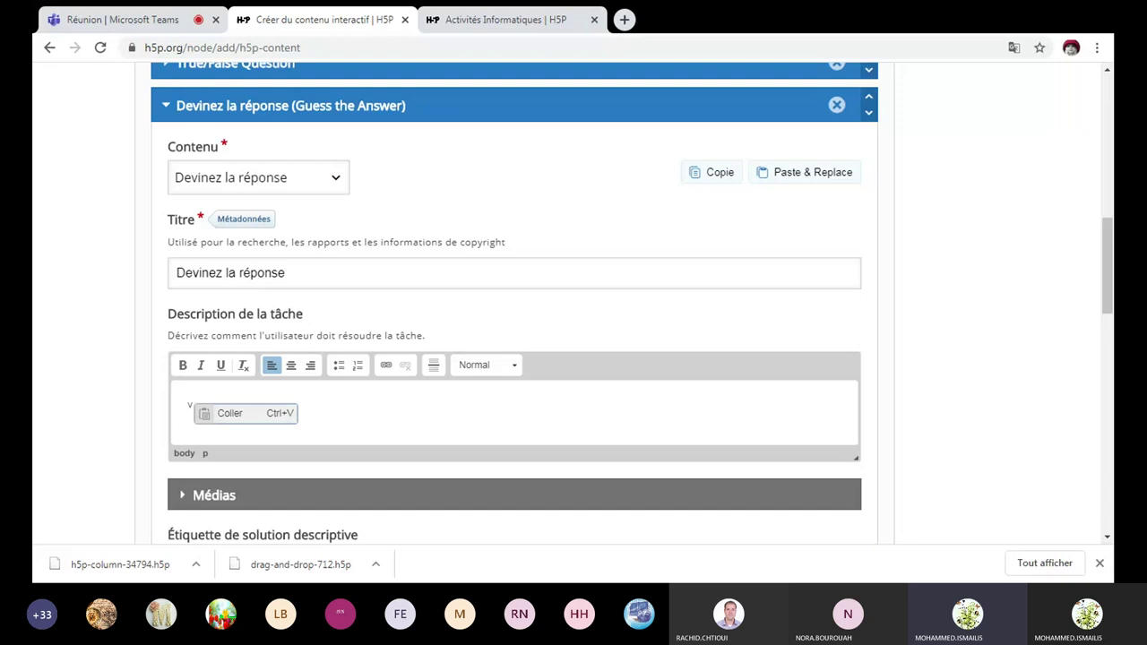
{"action": "key", "text": "Escape"}
{"action": "key", "text": "BackSpace"}
{"action": "type", "text": "Devinez la réponse"}
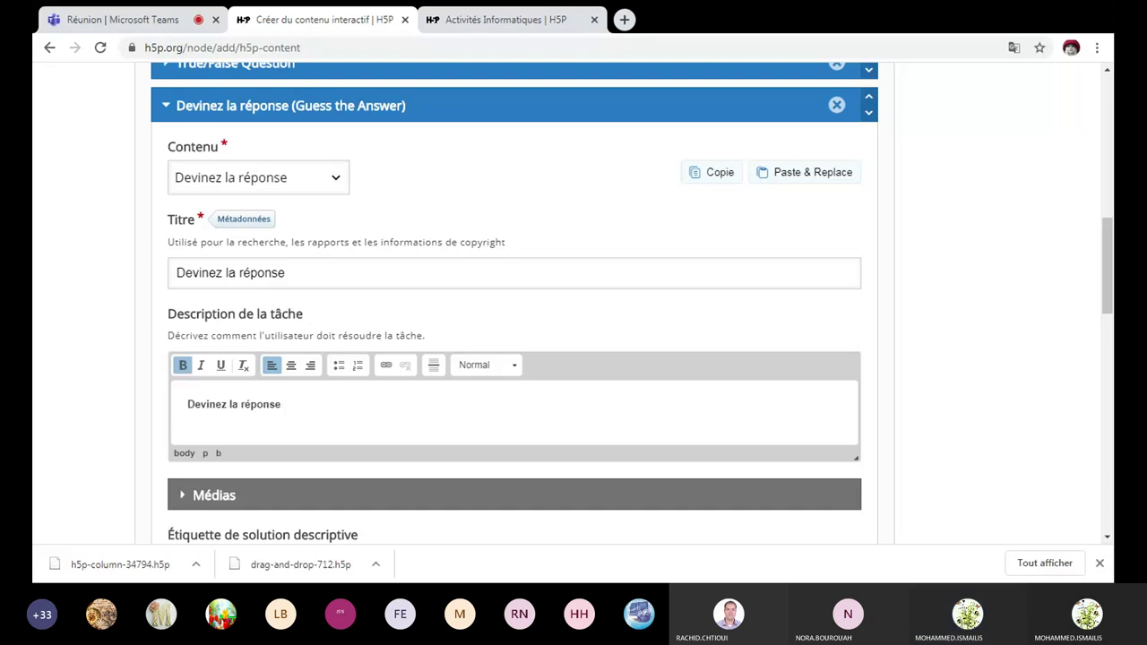
Set the media type of the guess-the-answer exercise to Image and upload the Intel Core i5 processor picture.
{"action": "scroll", "coordinate": [356, 425], "scroll_direction": "down", "scroll_amount": 1}
{"action": "scroll", "coordinate": [355, 425], "scroll_direction": "down", "scroll_amount": 1}
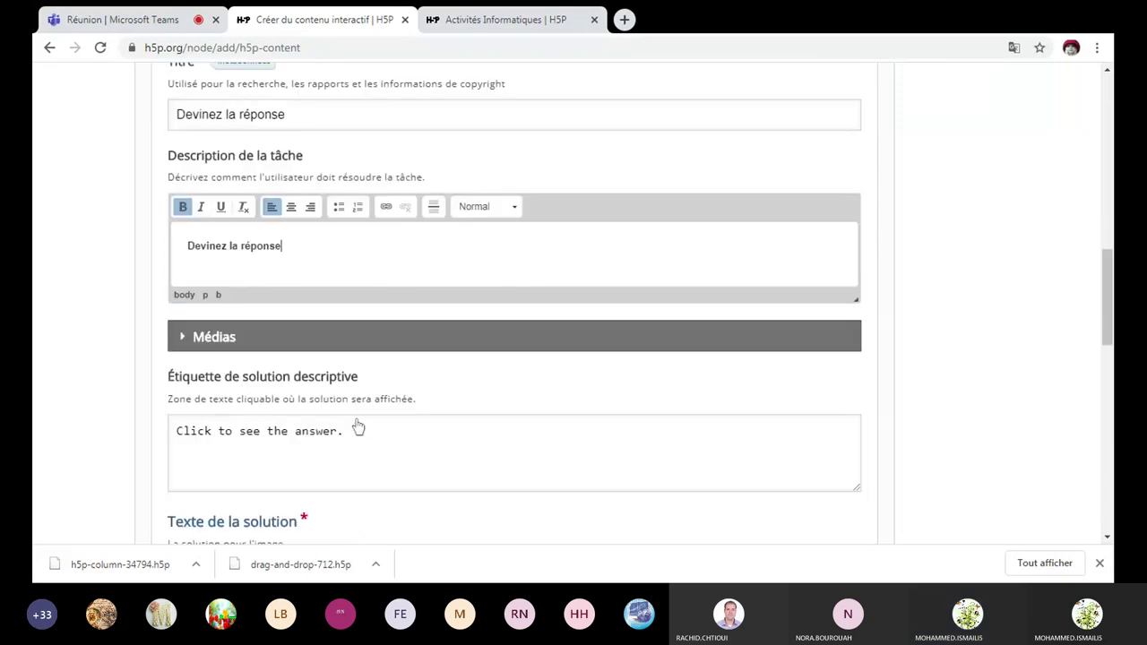
{"action": "left_click", "coordinate": [182, 338]}
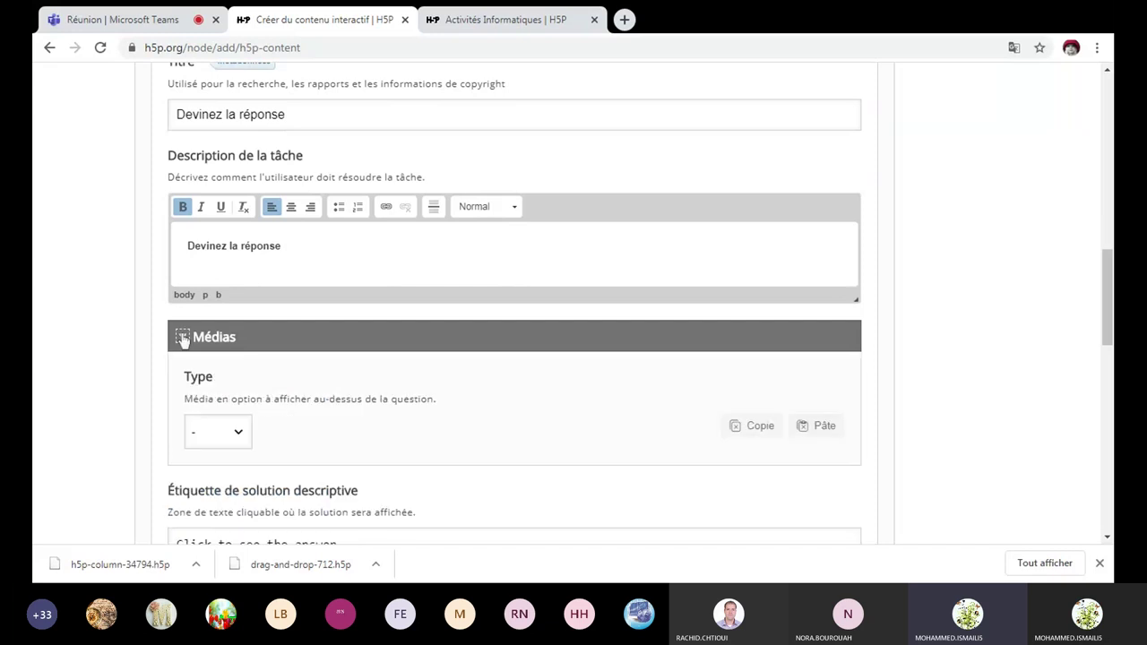
{"action": "left_click", "coordinate": [245, 435]}
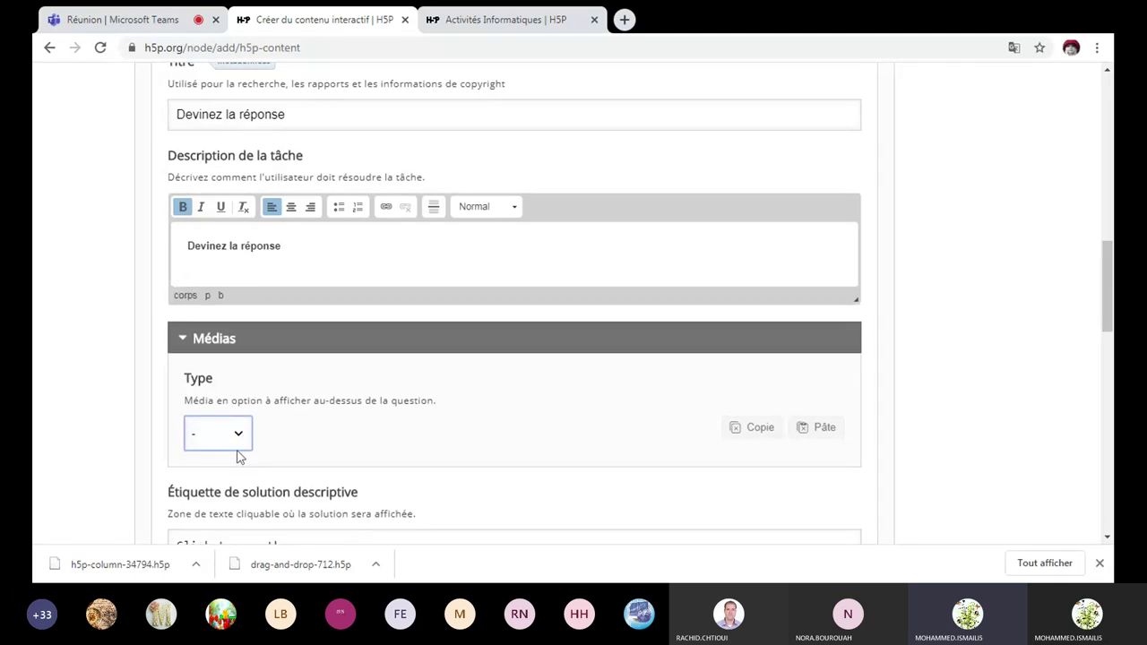
{"action": "key", "text": "Down"}
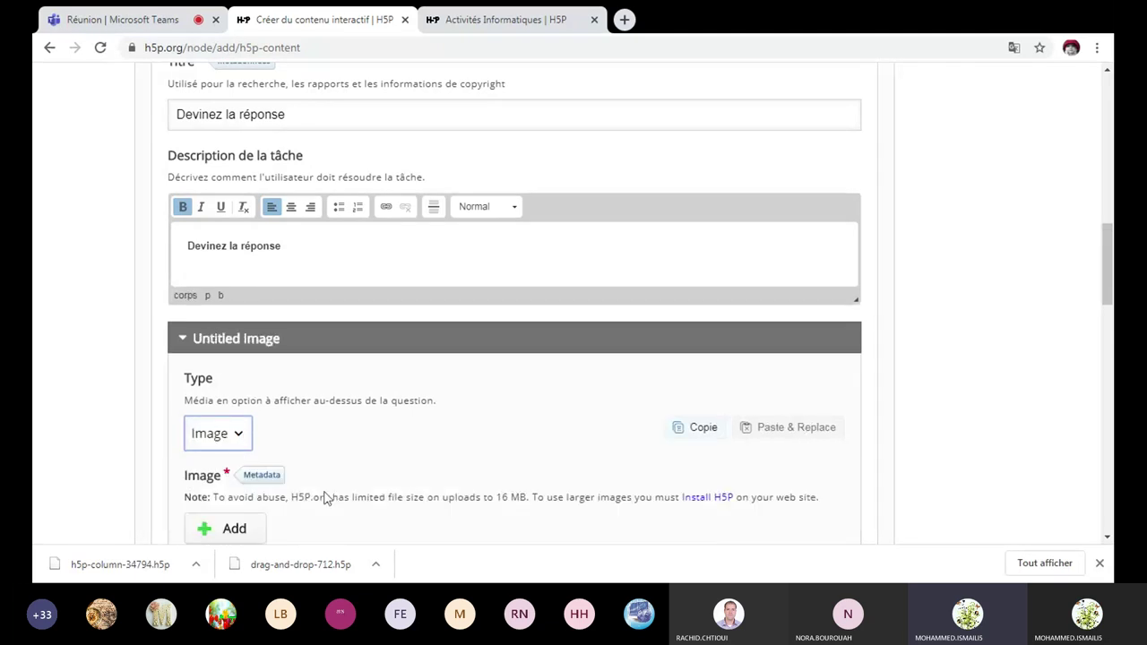
{"action": "scroll", "coordinate": [260, 455], "scroll_direction": "down", "scroll_amount": 1}
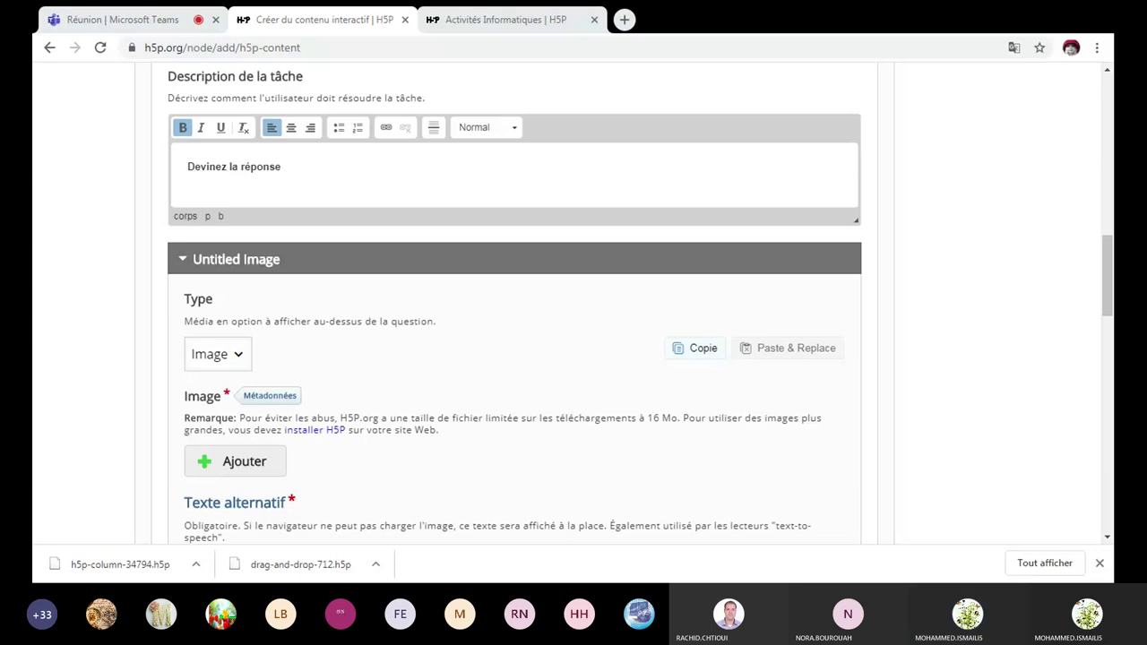
{"action": "scroll", "coordinate": [368, 371], "scroll_direction": "down", "scroll_amount": 1}
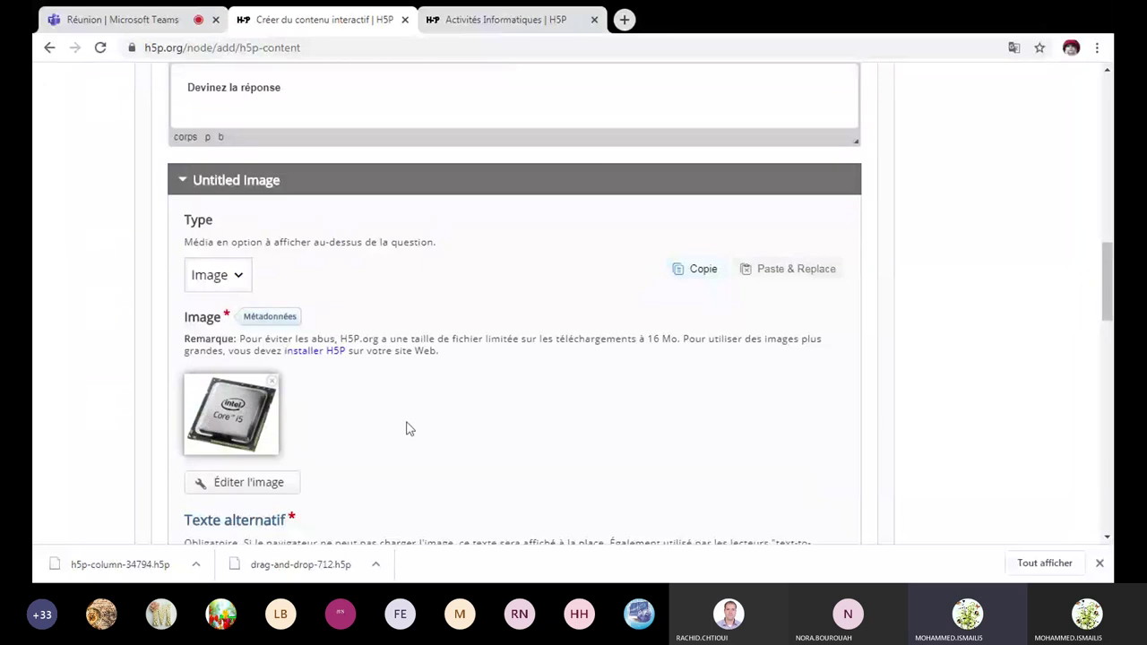
Crop the processor picture to the area around the "Core i5" lettering and save the edited image.
{"action": "scroll", "coordinate": [406, 428], "scroll_direction": "down", "scroll_amount": 1}
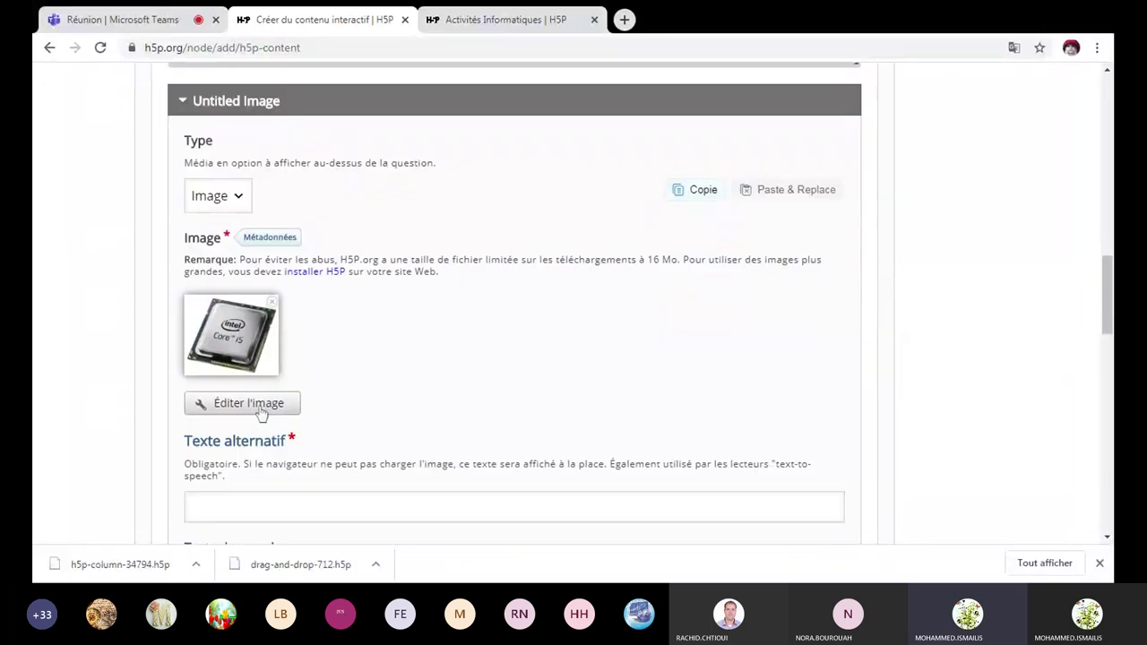
{"action": "left_click", "coordinate": [261, 411]}
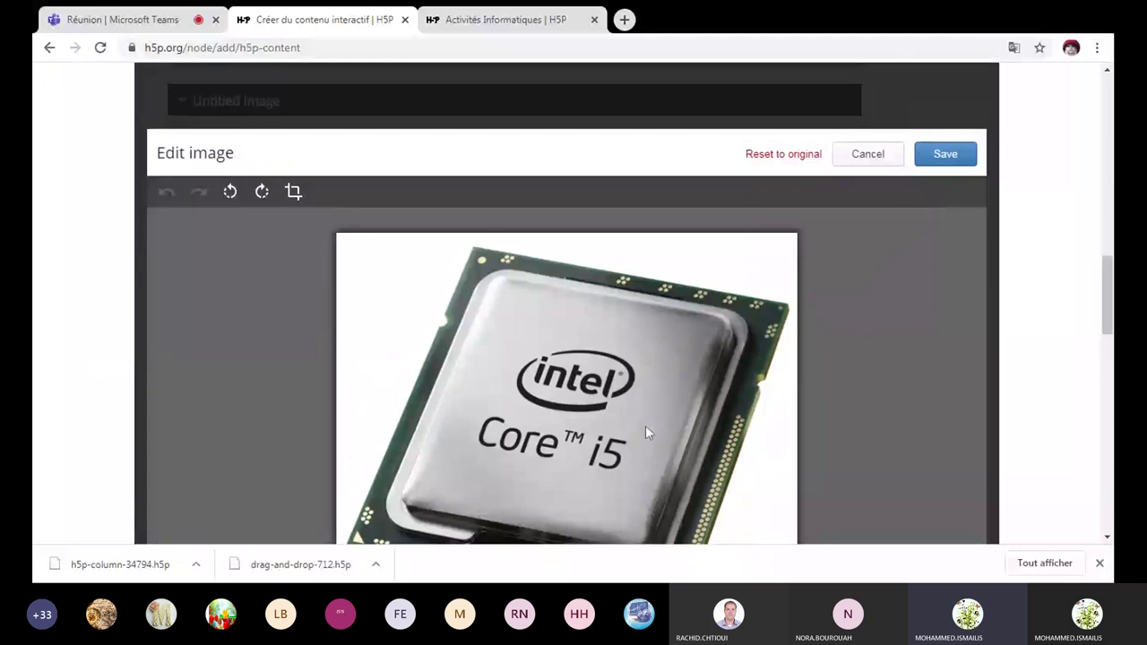
{"action": "left_click", "coordinate": [293, 192]}
{"action": "left_click_drag", "start_coordinate": [452, 401], "coordinate": [654, 473]}
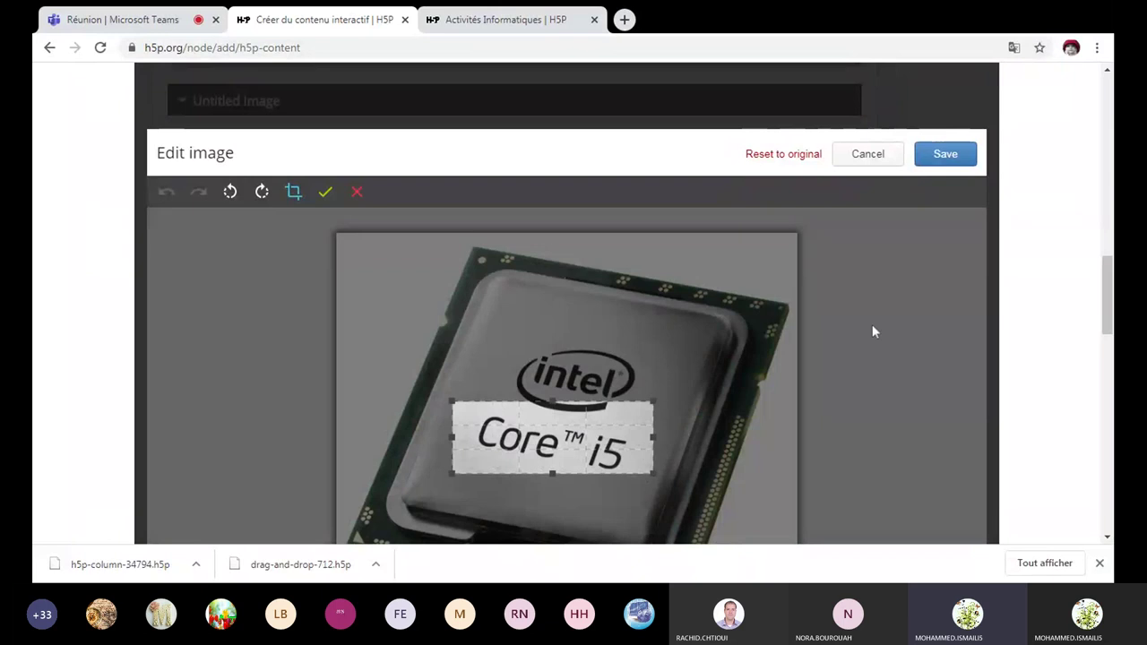
{"action": "key", "text": "Escape"}
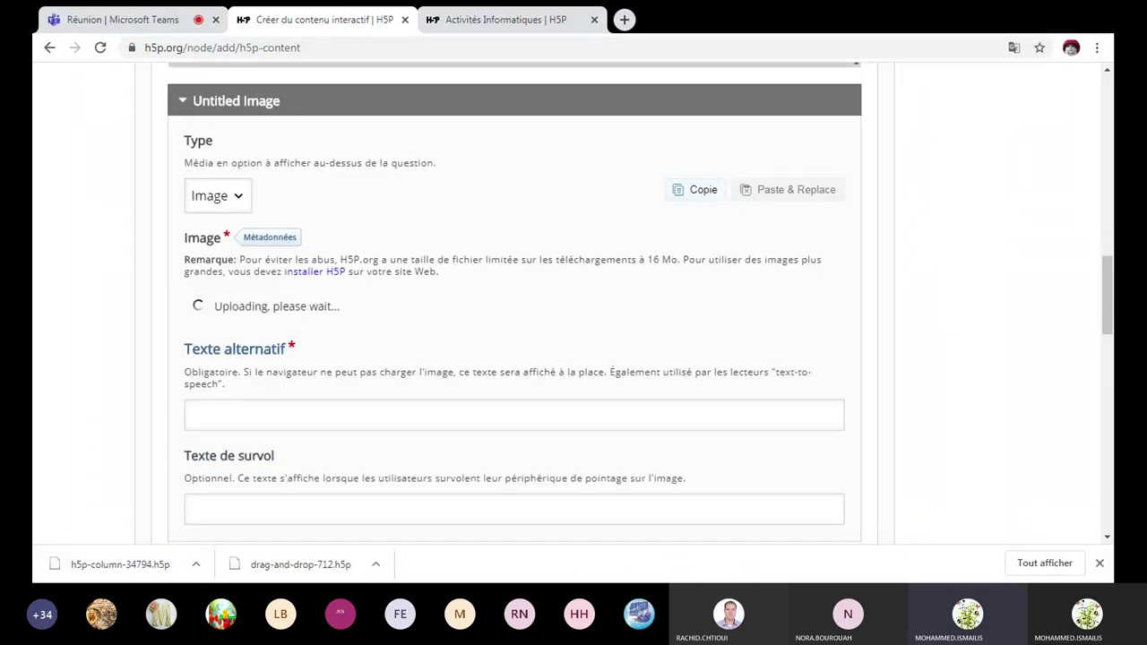
Enter "image" as the cropped picture's alternative text and go to its hover text.
{"action": "scroll", "coordinate": [514, 305], "scroll_direction": "down", "scroll_amount": 1}
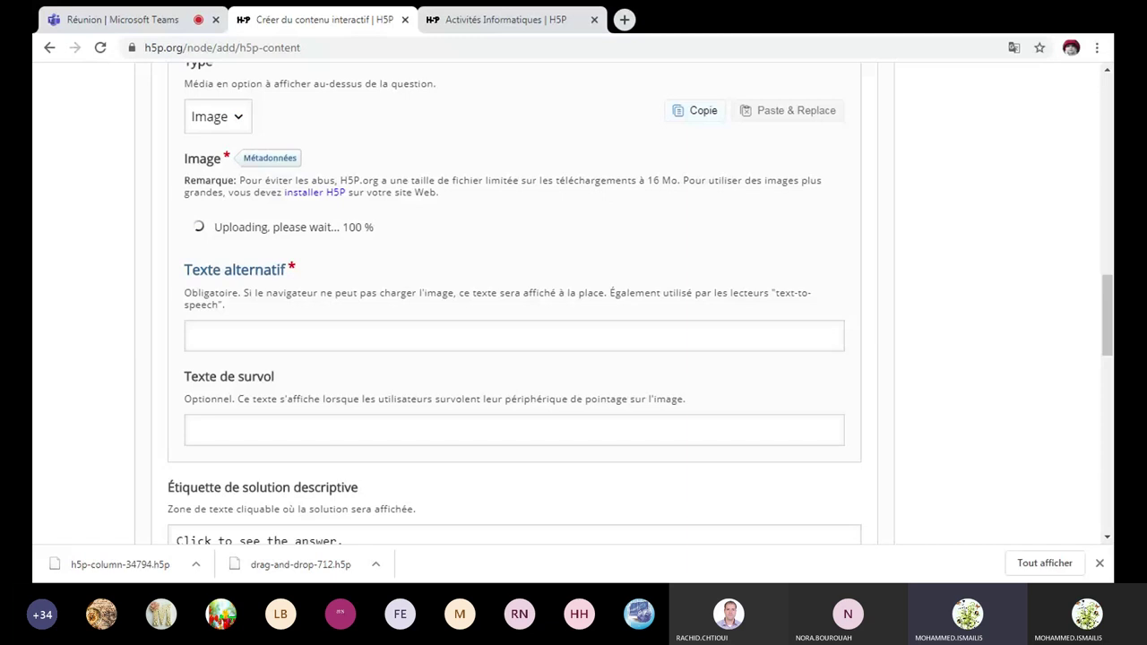
{"action": "left_click", "coordinate": [300, 334]}
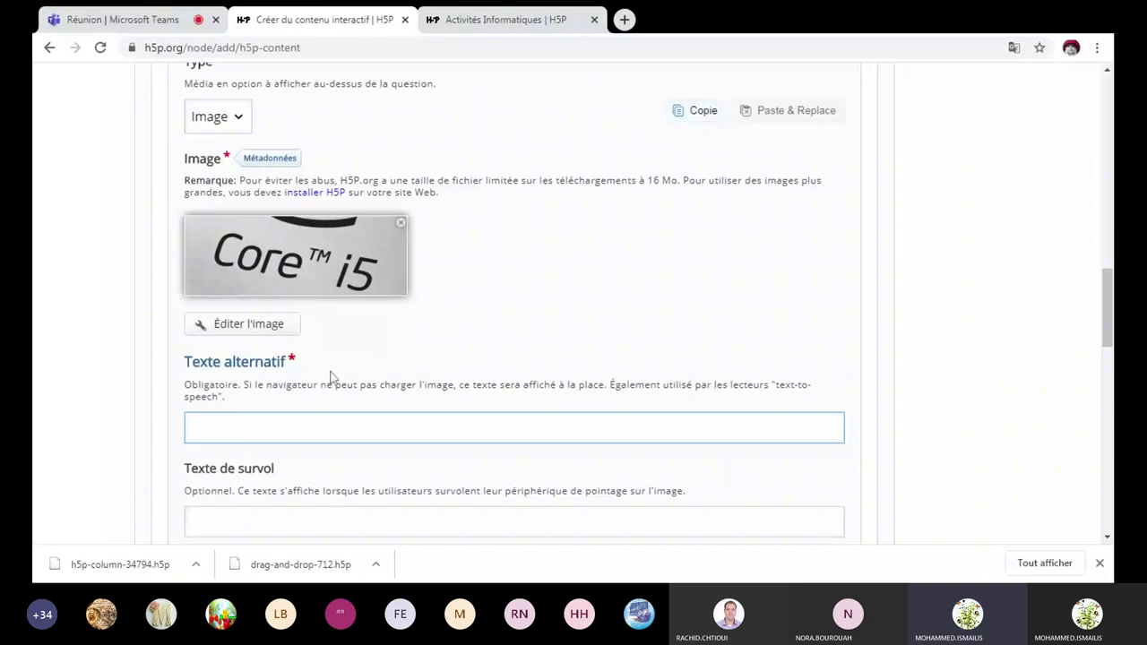
{"action": "type", "text": "image"}
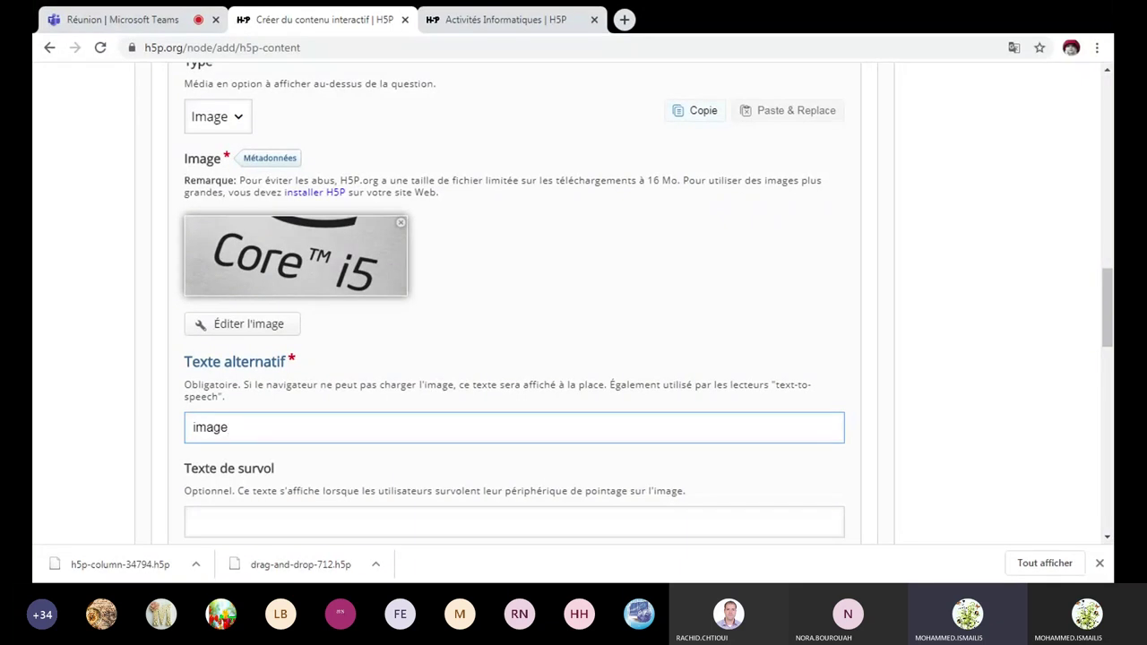
{"action": "scroll", "coordinate": [338, 409], "scroll_direction": "down", "scroll_amount": 1}
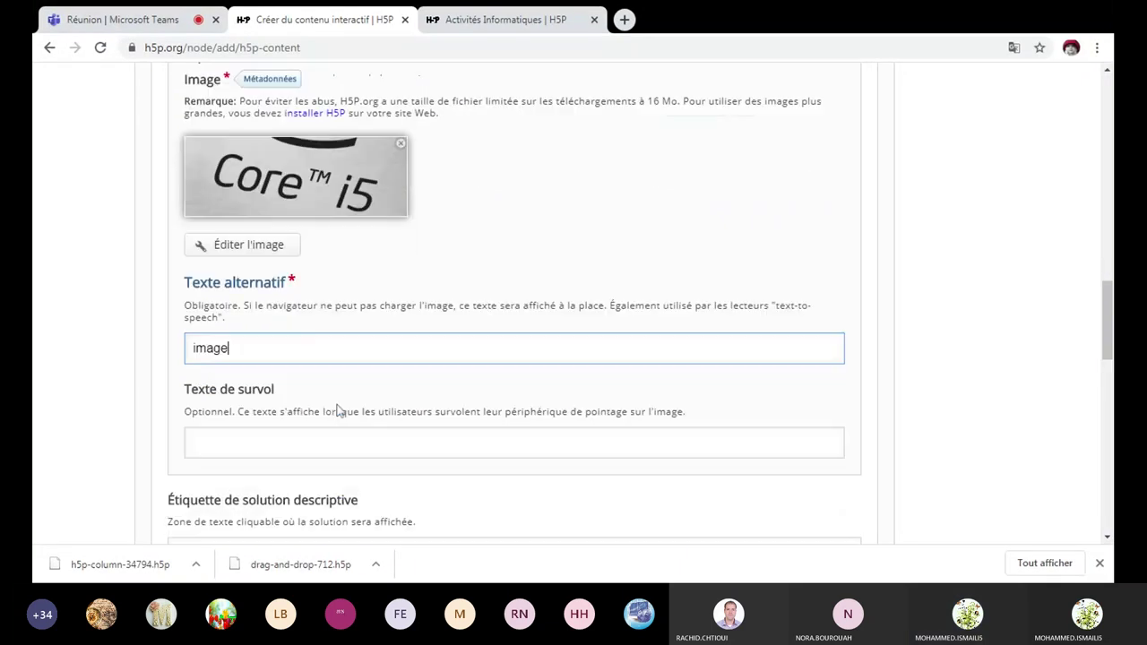
{"action": "key", "text": "Tab"}
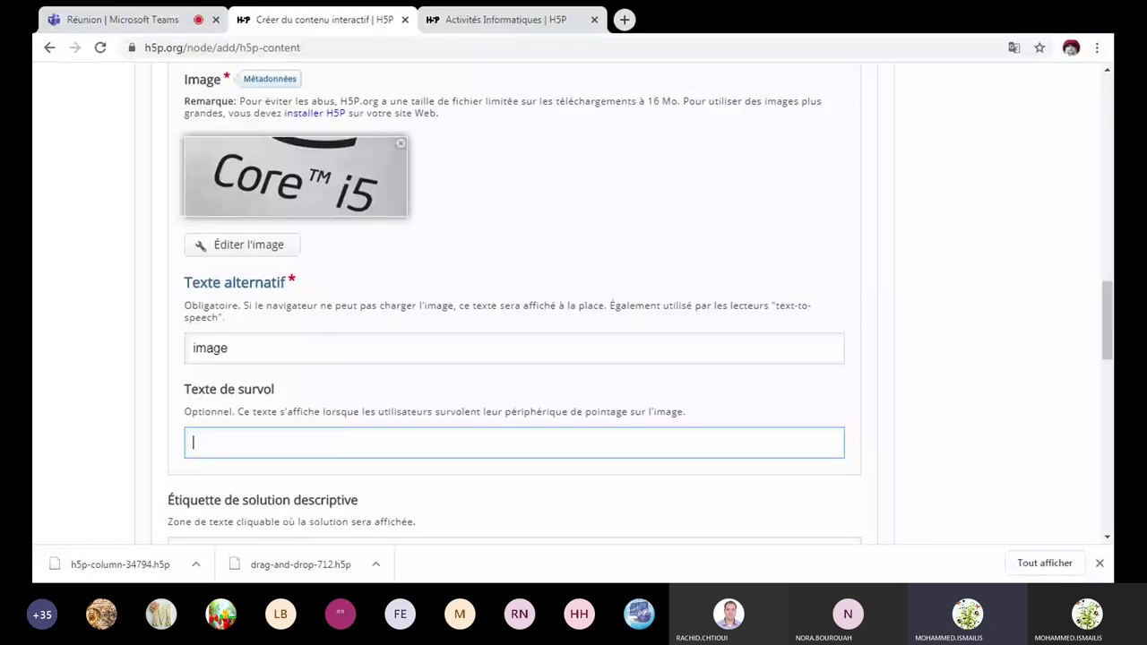
Replace the guess-the-answer exercise's default descriptive solution label with "Processeur".
{"action": "scroll", "coordinate": [440, 451], "scroll_direction": "down", "scroll_amount": 1}
{"action": "scroll", "coordinate": [441, 450], "scroll_direction": "down", "scroll_amount": 1}
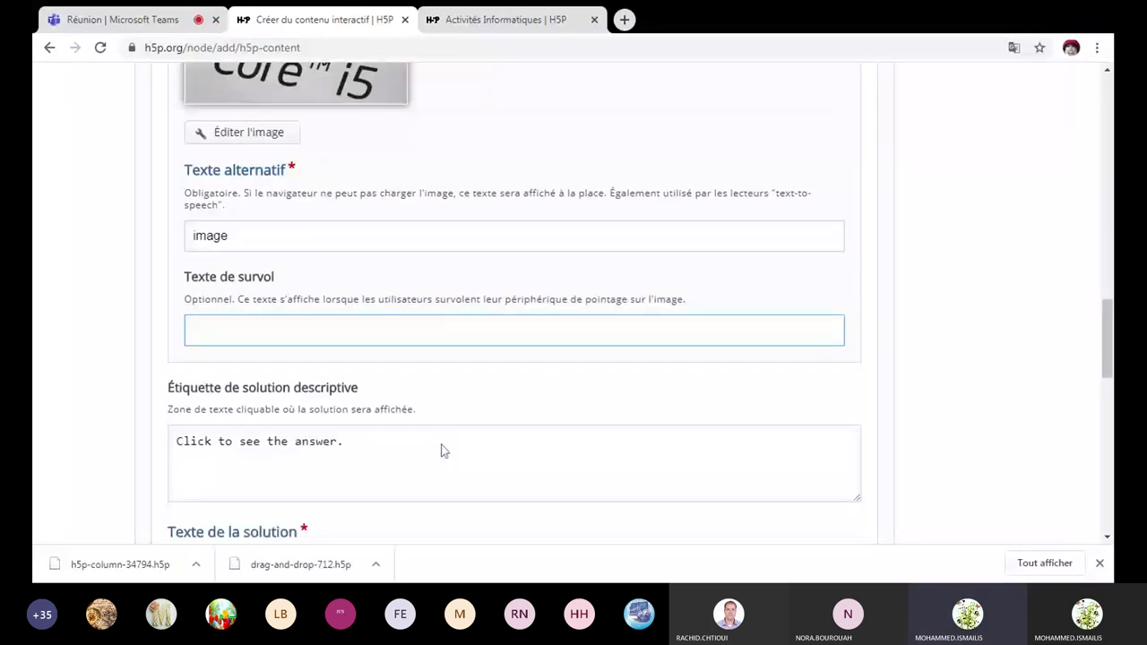
{"action": "scroll", "coordinate": [441, 451], "scroll_direction": "down", "scroll_amount": 1}
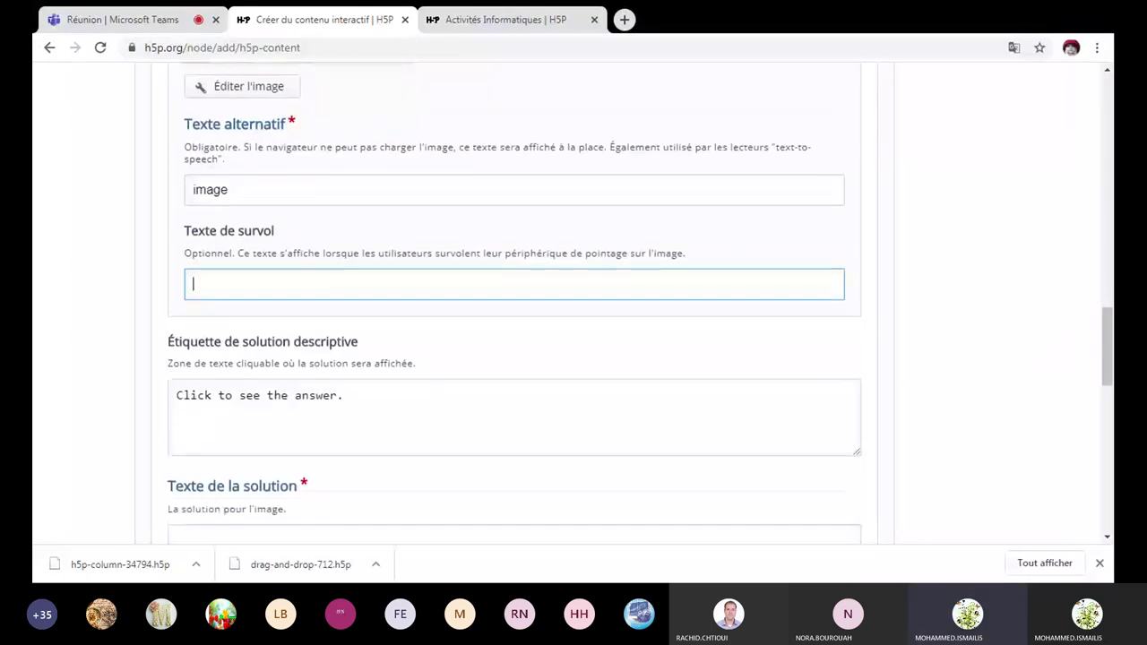
{"action": "left_click", "coordinate": [440, 451]}
{"action": "key", "text": "ctrl+a"}
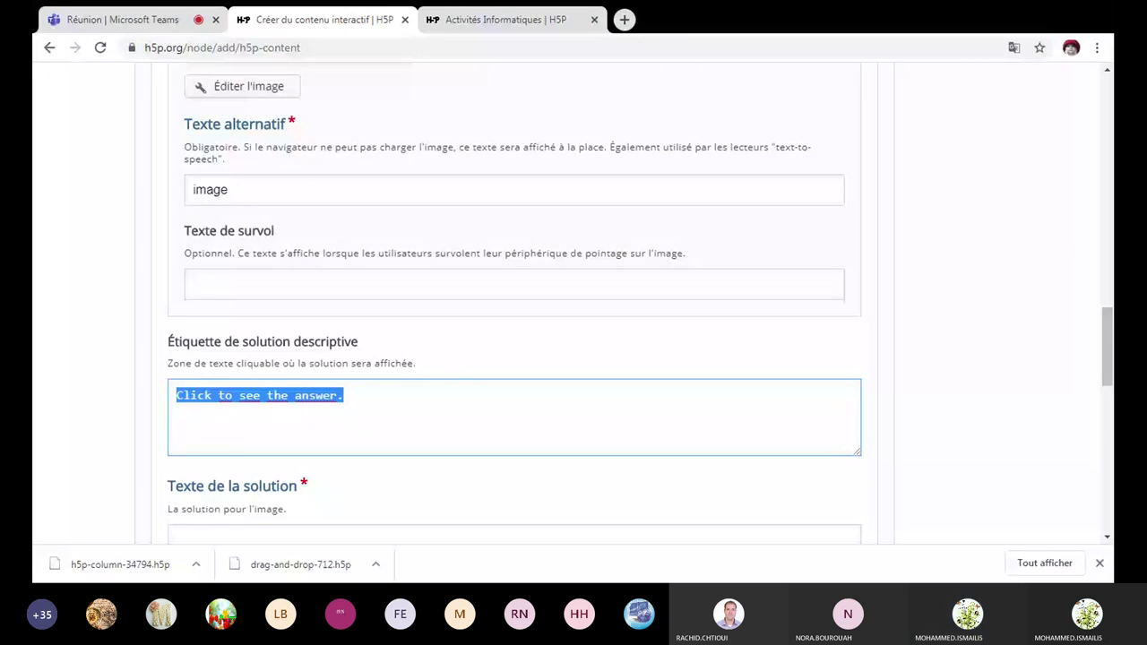
{"action": "type", "text": "Processeur"}
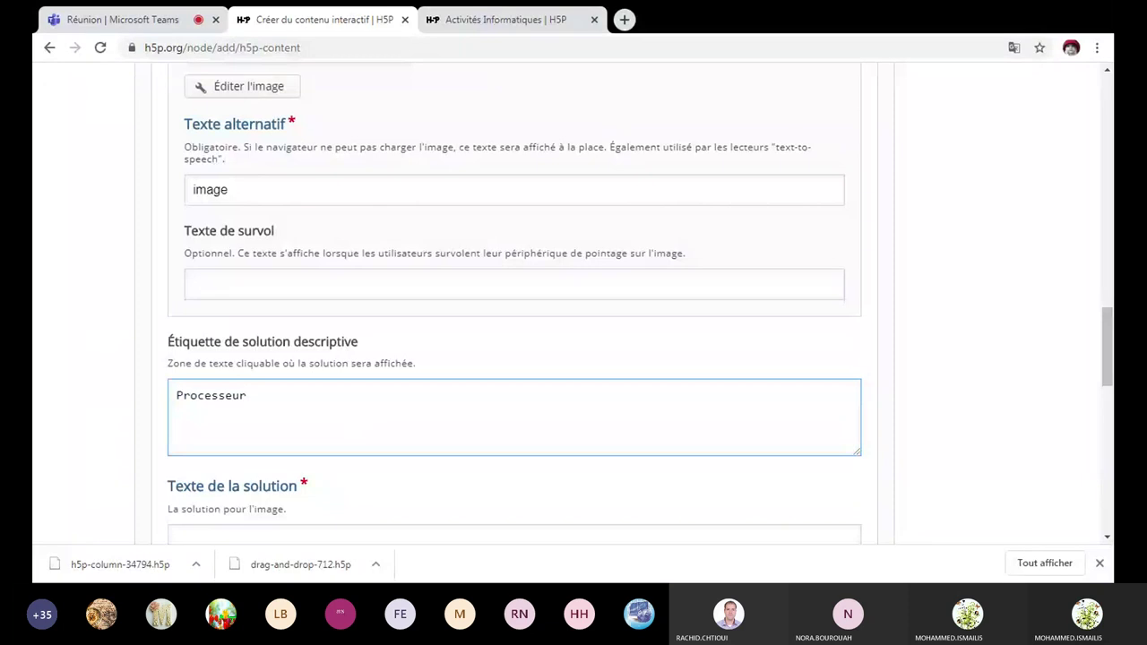
Move "Processeur" from the descriptive solution label into the solution text, leaving the label empty.
{"action": "scroll", "coordinate": [339, 451], "scroll_direction": "down", "scroll_amount": 2}
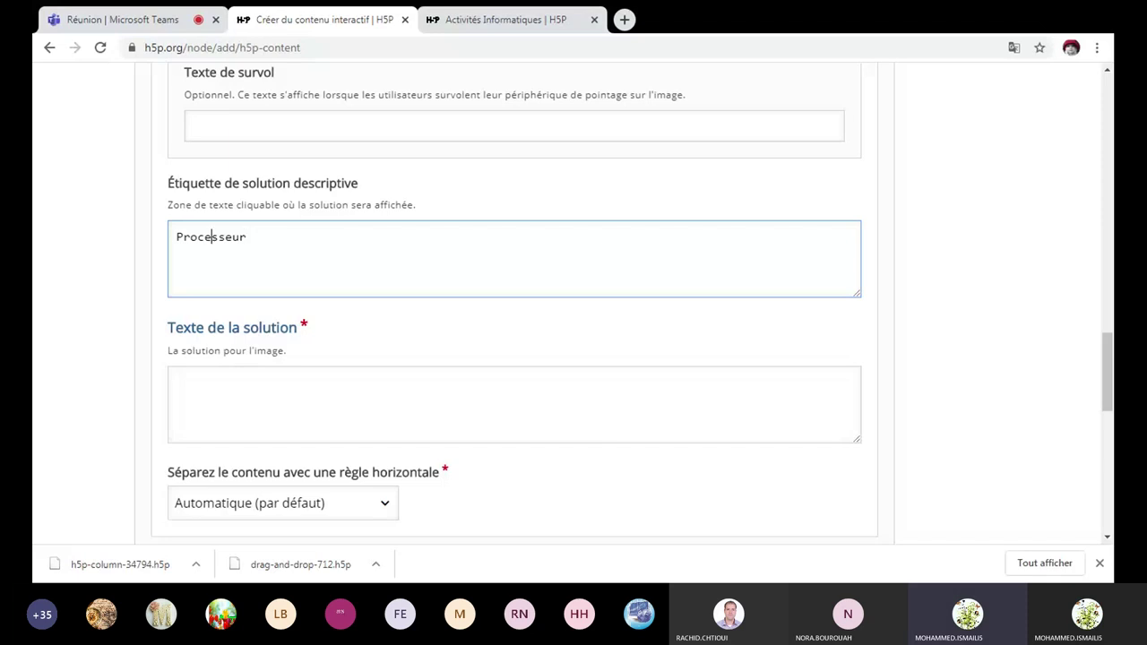
{"action": "key", "text": "ctrl+a"}
{"action": "key", "text": "ctrl+c"}
{"action": "key", "text": "BackSpace"}
{"action": "left_click", "coordinate": [514, 403]}
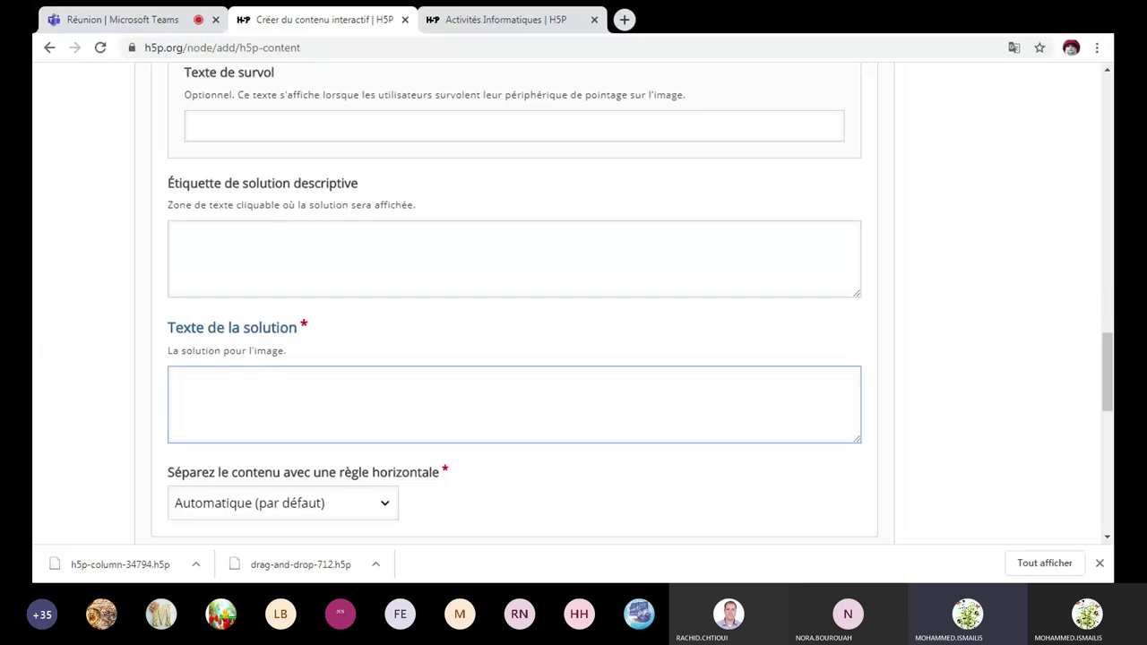
{"action": "key", "text": "ctrl+v"}
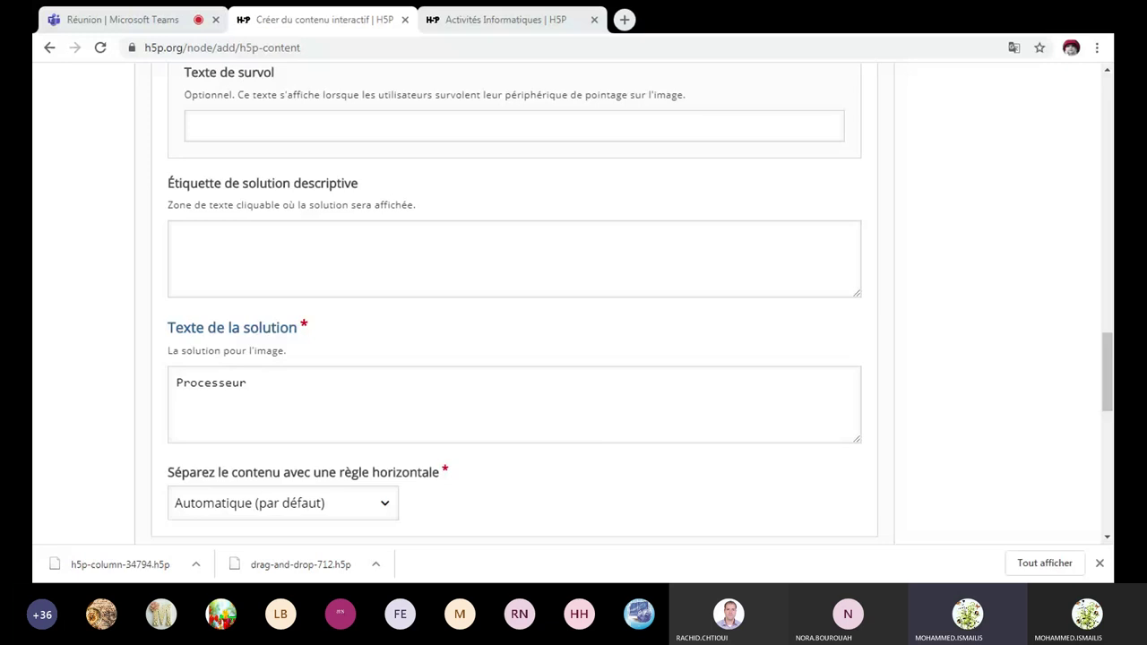
Enter "la tête pensante de votre ordinateur" as the descriptive solution label of the processor image.
{"action": "left_click", "coordinate": [513, 258]}
{"action": "type", "text": ": la tête pensante de votre ordinateur"}
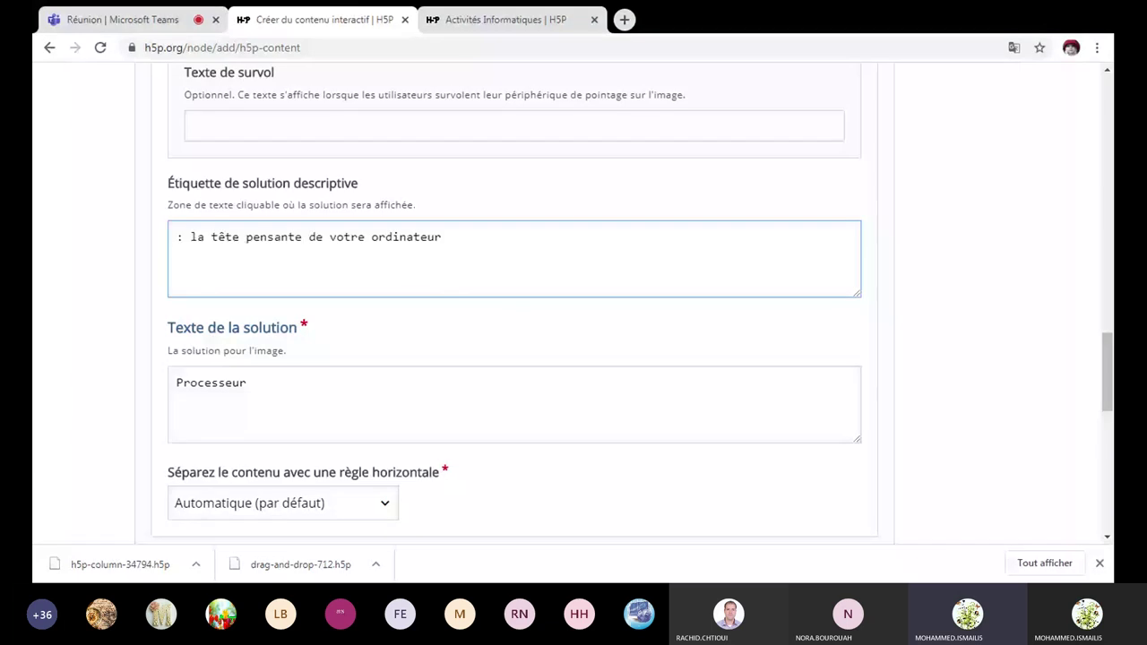
{"action": "key", "text": "Home"}
{"action": "key", "text": "Delete"}
{"action": "key", "text": "Delete"}
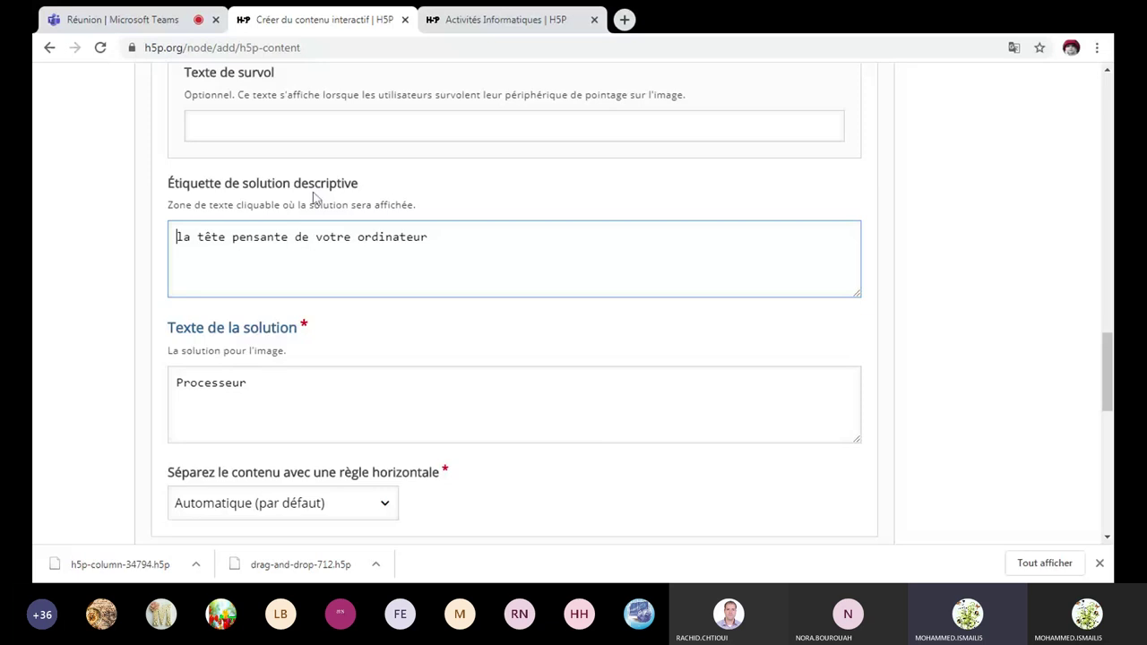
Go back over the guess-the-answer exercise's settings and collapse it in the column's content list.
{"action": "scroll", "coordinate": [314, 195], "scroll_direction": "up", "scroll_amount": 2}
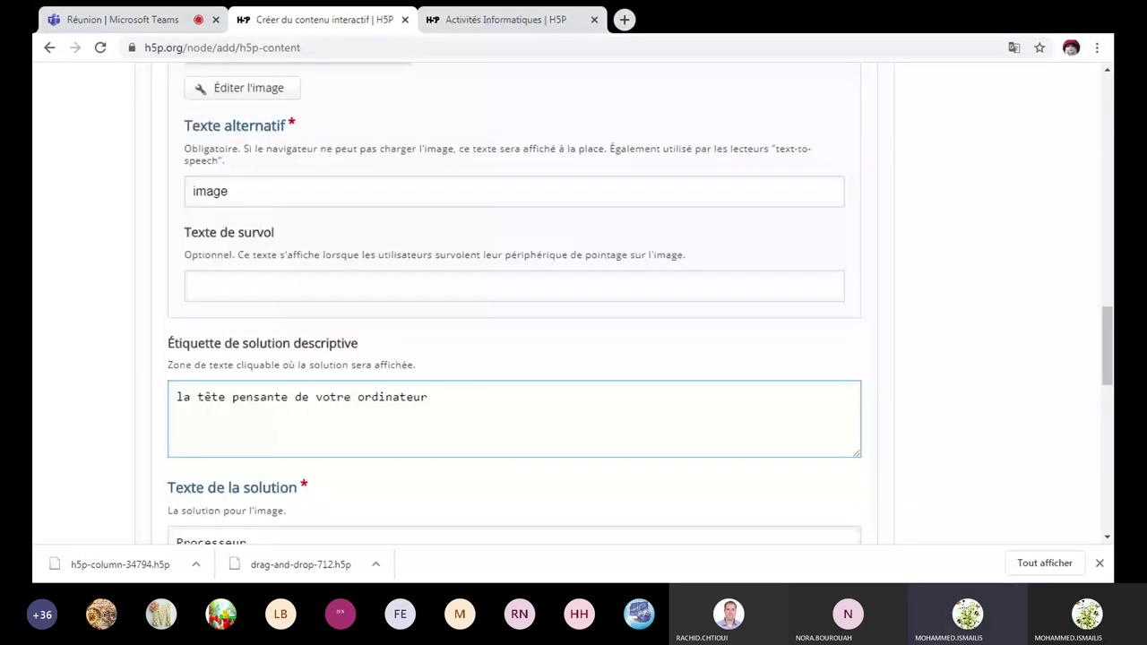
{"action": "scroll", "coordinate": [455, 394], "scroll_direction": "up", "scroll_amount": 4}
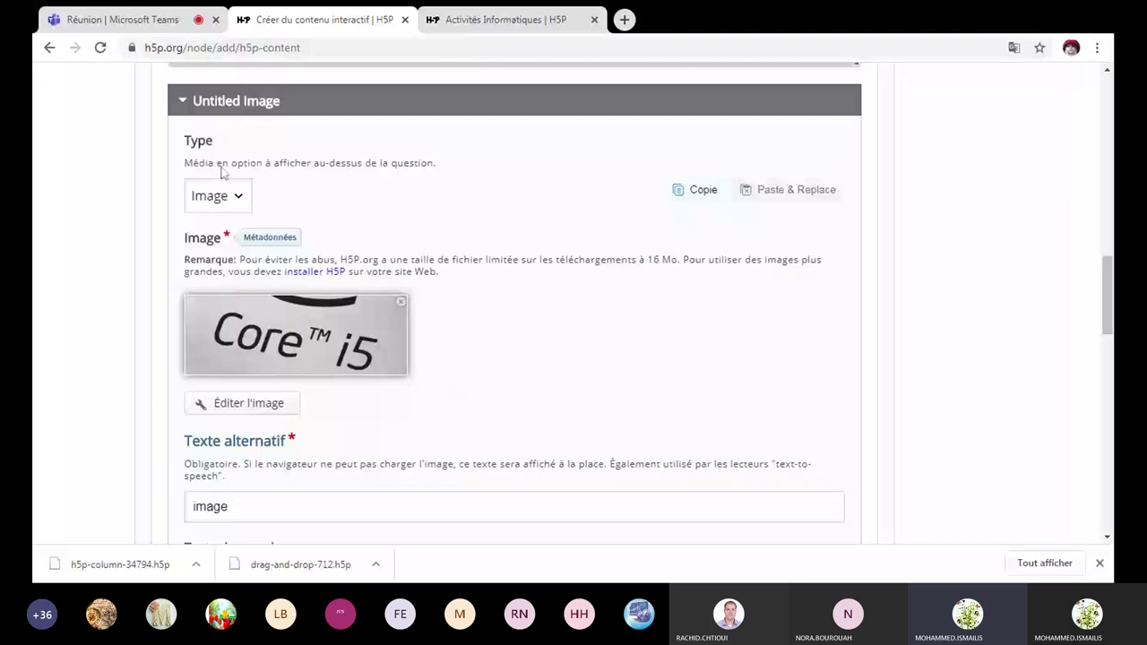
{"action": "scroll", "coordinate": [220, 170], "scroll_direction": "up", "scroll_amount": 3}
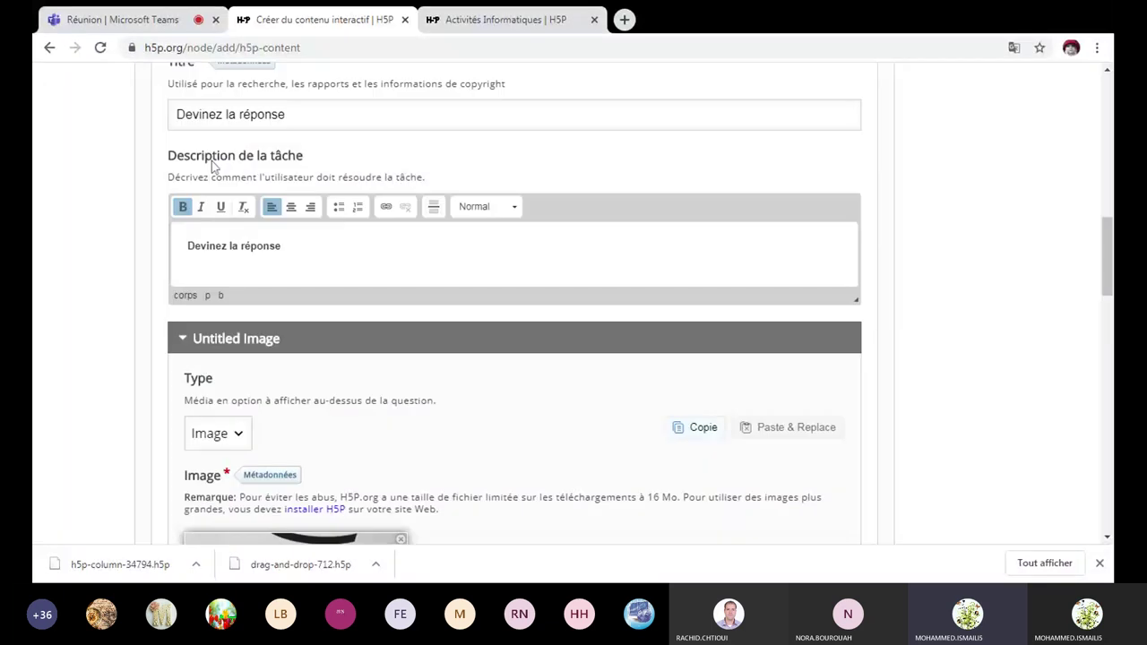
{"action": "scroll", "coordinate": [213, 165], "scroll_direction": "up", "scroll_amount": 2}
{"action": "left_click", "coordinate": [166, 107]}
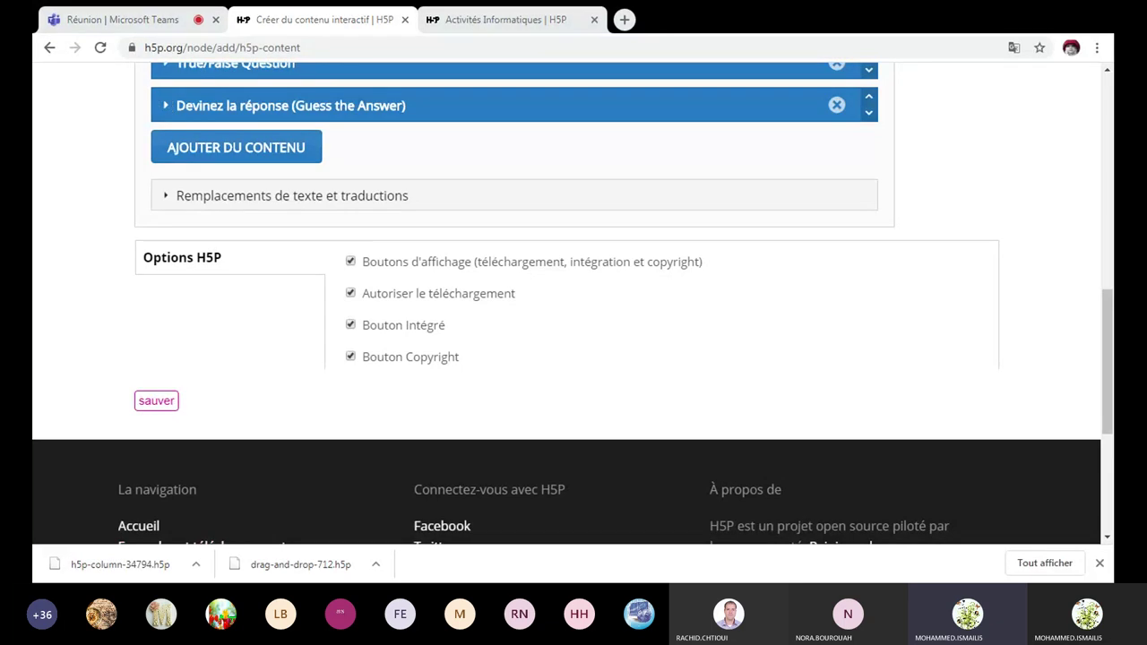
Add a Video item to the column, open its video source options, and collapse the item.
{"action": "scroll", "coordinate": [208, 280], "scroll_direction": "up", "scroll_amount": 1}
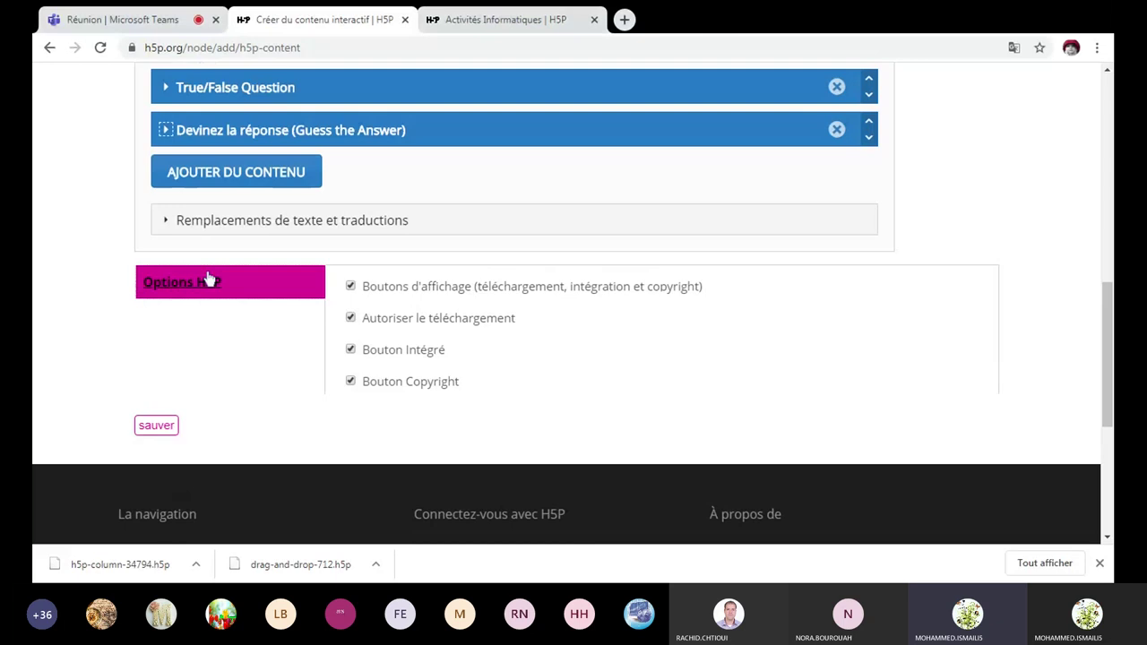
{"action": "scroll", "coordinate": [235, 341], "scroll_direction": "up", "scroll_amount": 3}
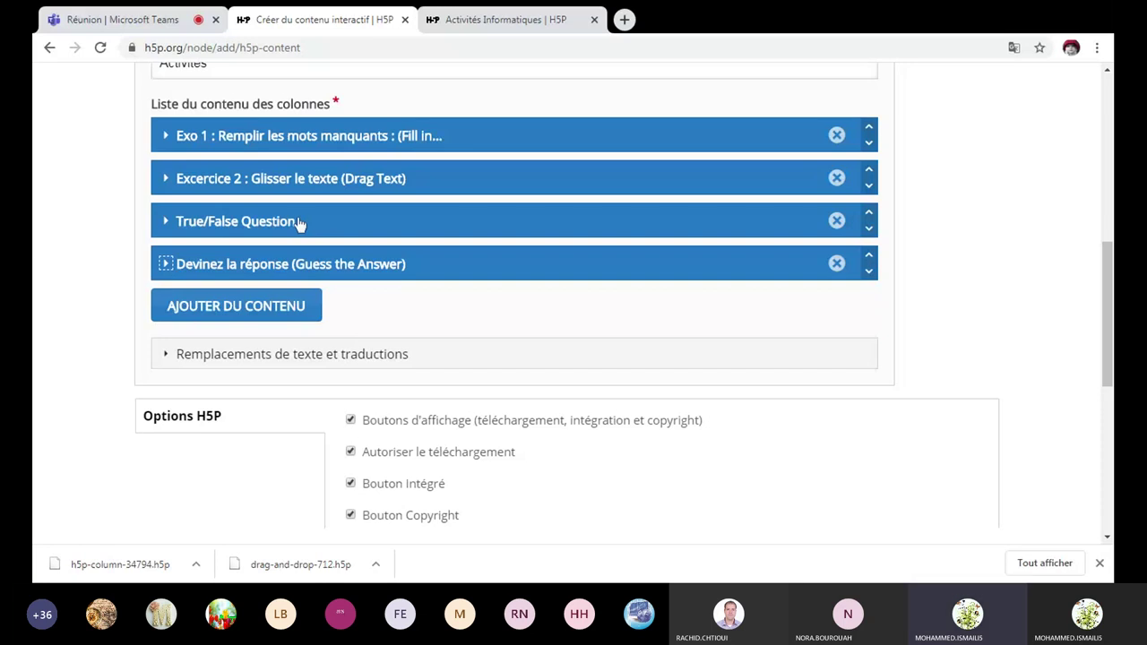
{"action": "left_click", "coordinate": [286, 314]}
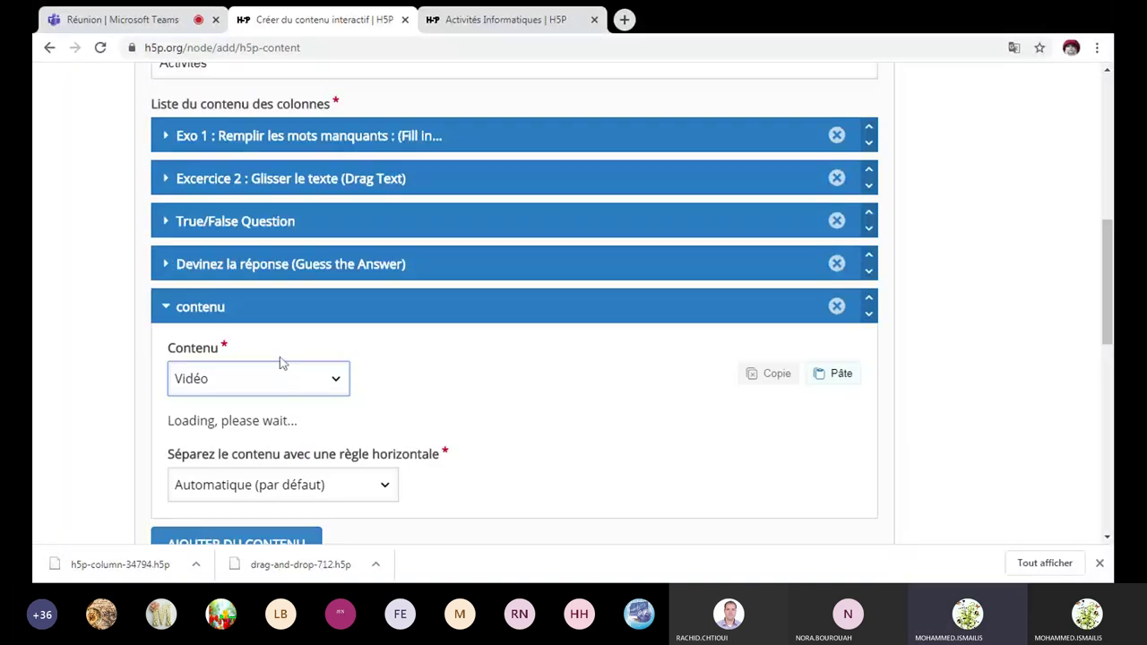
{"action": "scroll", "coordinate": [282, 362], "scroll_direction": "down", "scroll_amount": 2}
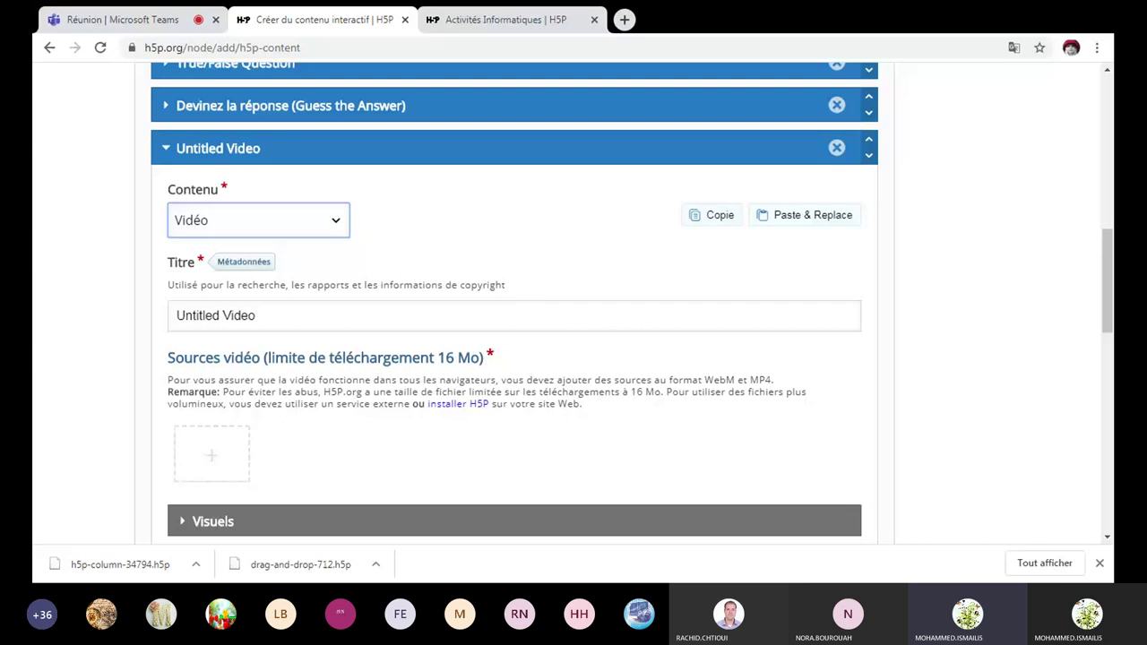
{"action": "scroll", "coordinate": [297, 376], "scroll_direction": "down", "scroll_amount": 1}
{"action": "scroll", "coordinate": [298, 376], "scroll_direction": "down", "scroll_amount": 1}
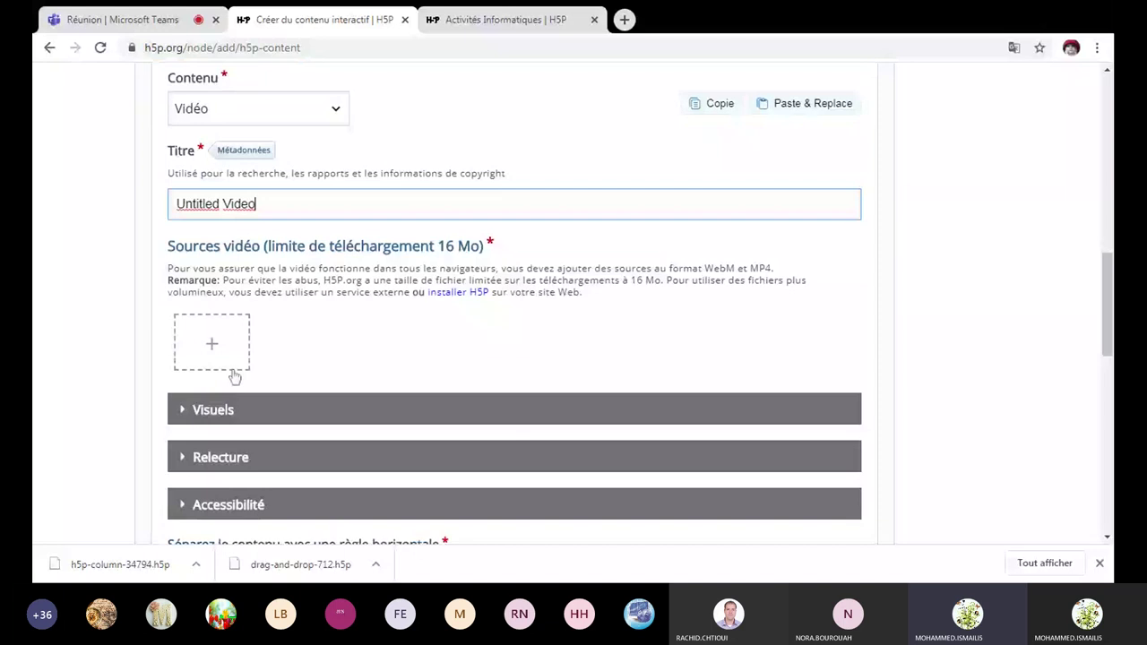
{"action": "left_click", "coordinate": [233, 369]}
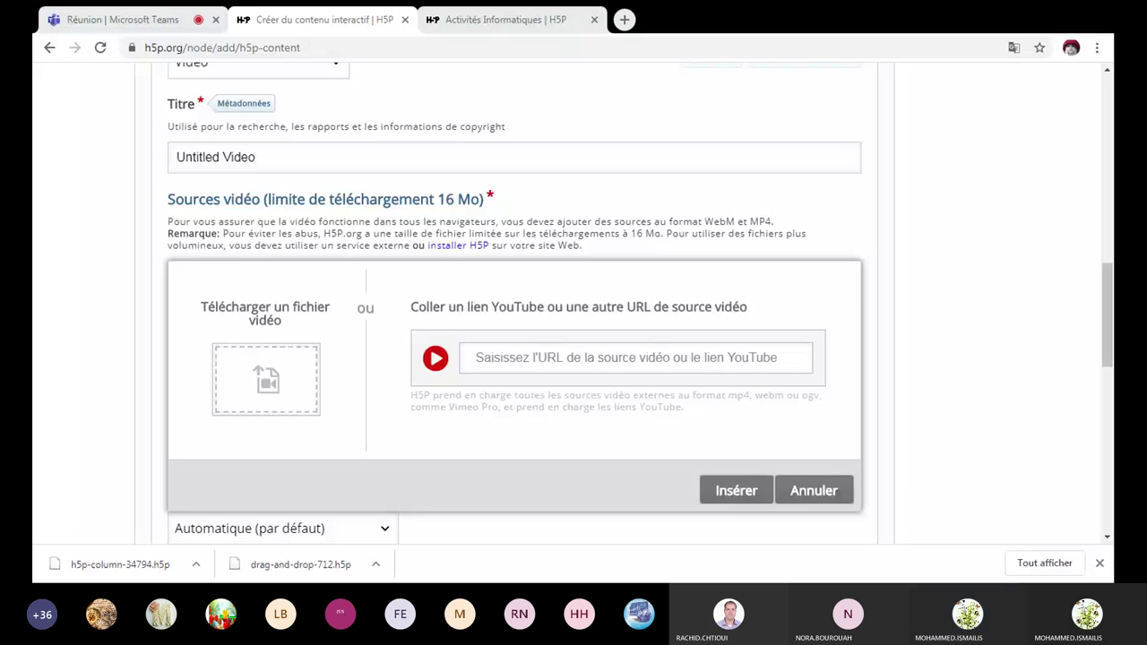
{"action": "scroll", "coordinate": [375, 463], "scroll_direction": "up", "scroll_amount": 2}
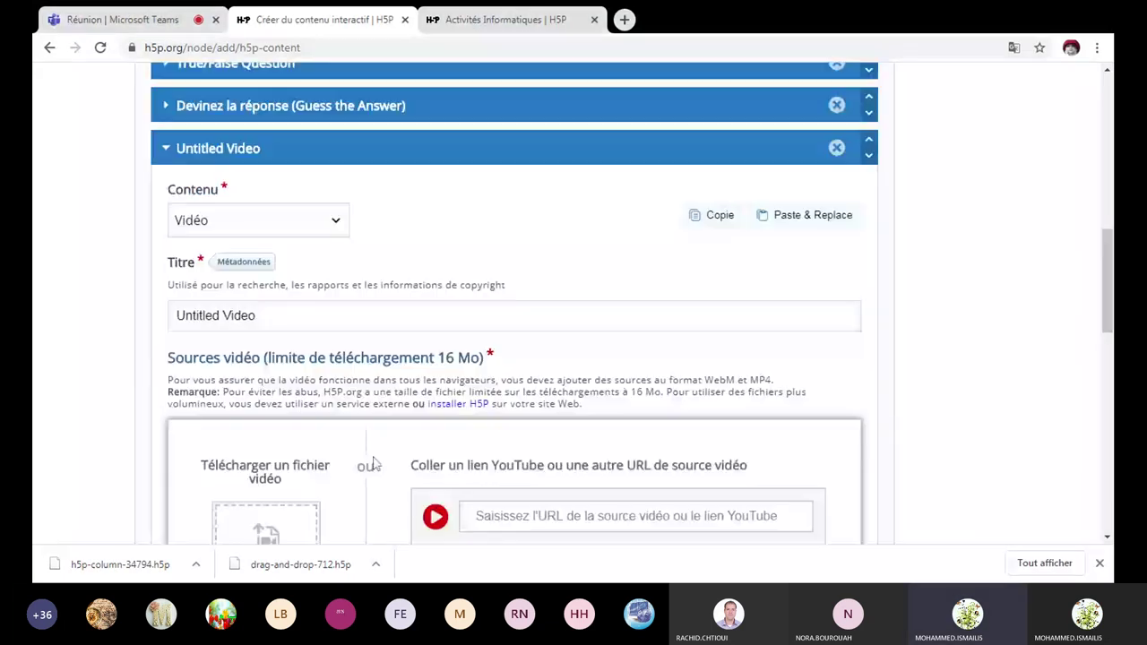
{"action": "left_click", "coordinate": [165, 149]}
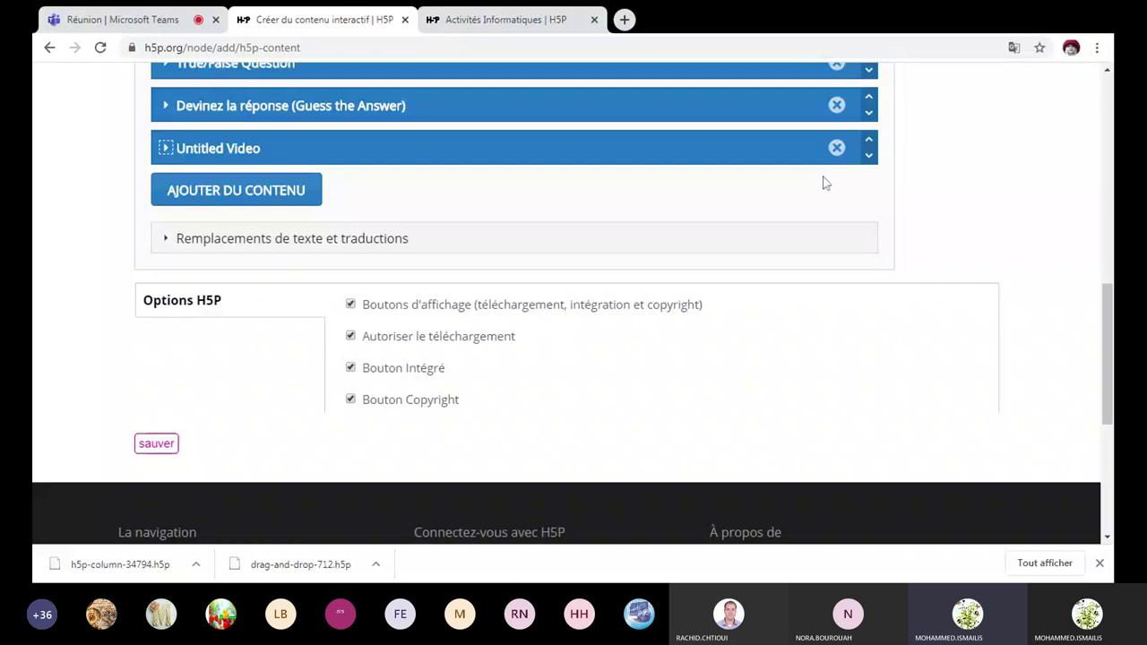
Remove the untitled video item from the column's content list.
{"action": "scroll", "coordinate": [826, 183], "scroll_direction": "up", "scroll_amount": 2}
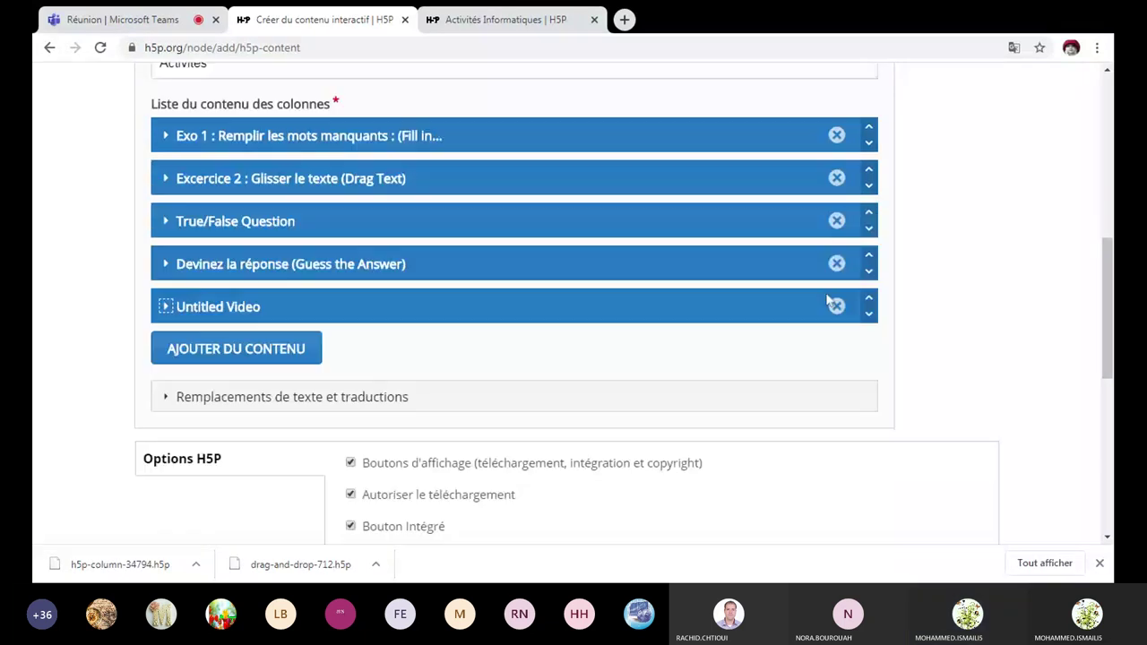
{"action": "left_click", "coordinate": [836, 305]}
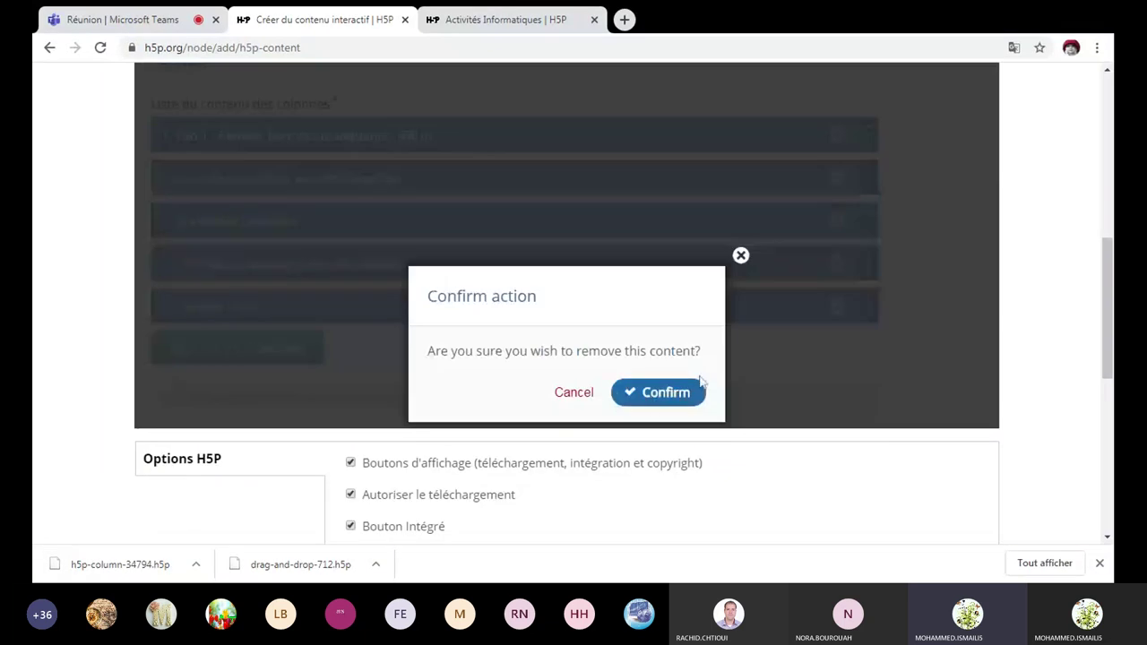
{"action": "left_click", "coordinate": [655, 400]}
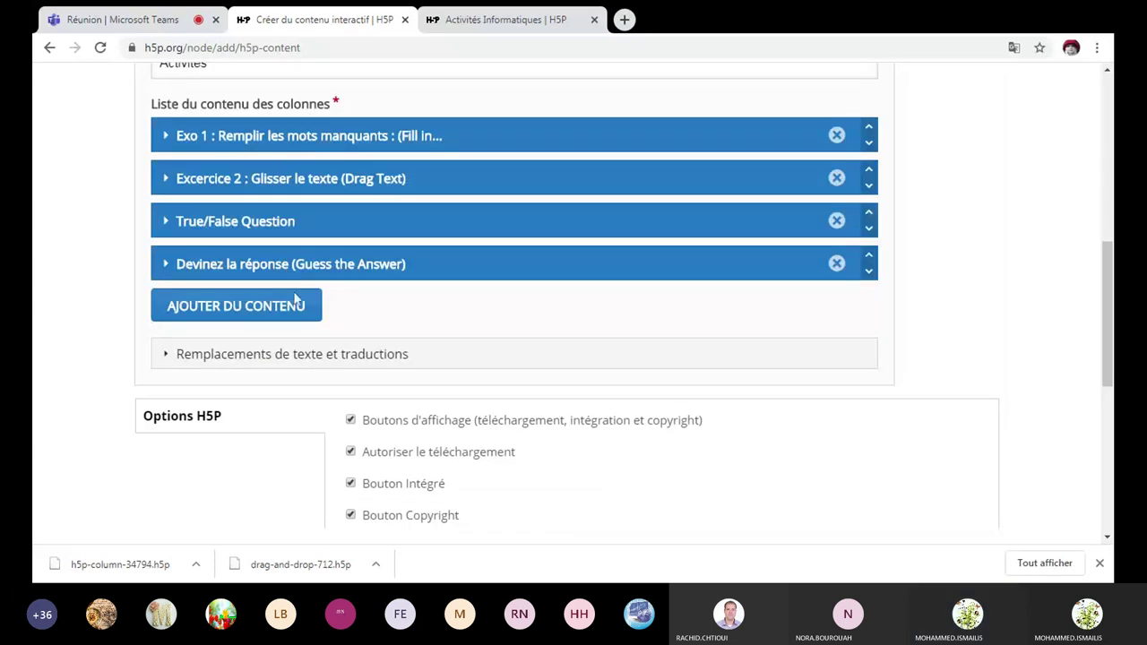
Save the column and look through the exercises on the published Activités page.
{"action": "scroll", "coordinate": [251, 400], "scroll_direction": "down", "scroll_amount": 2}
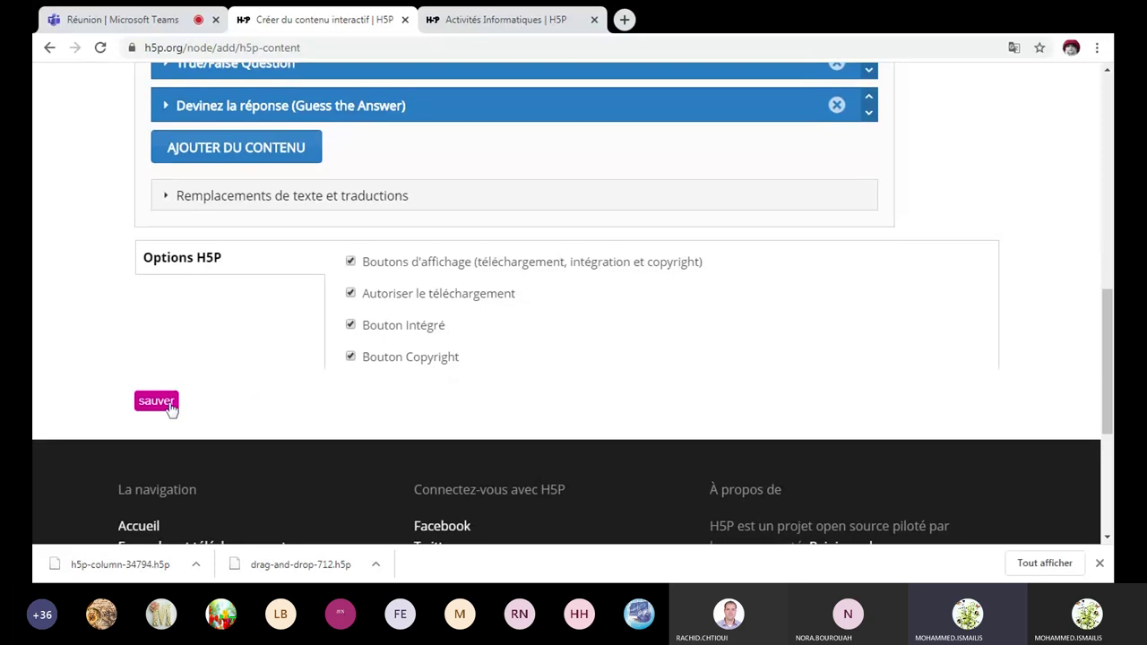
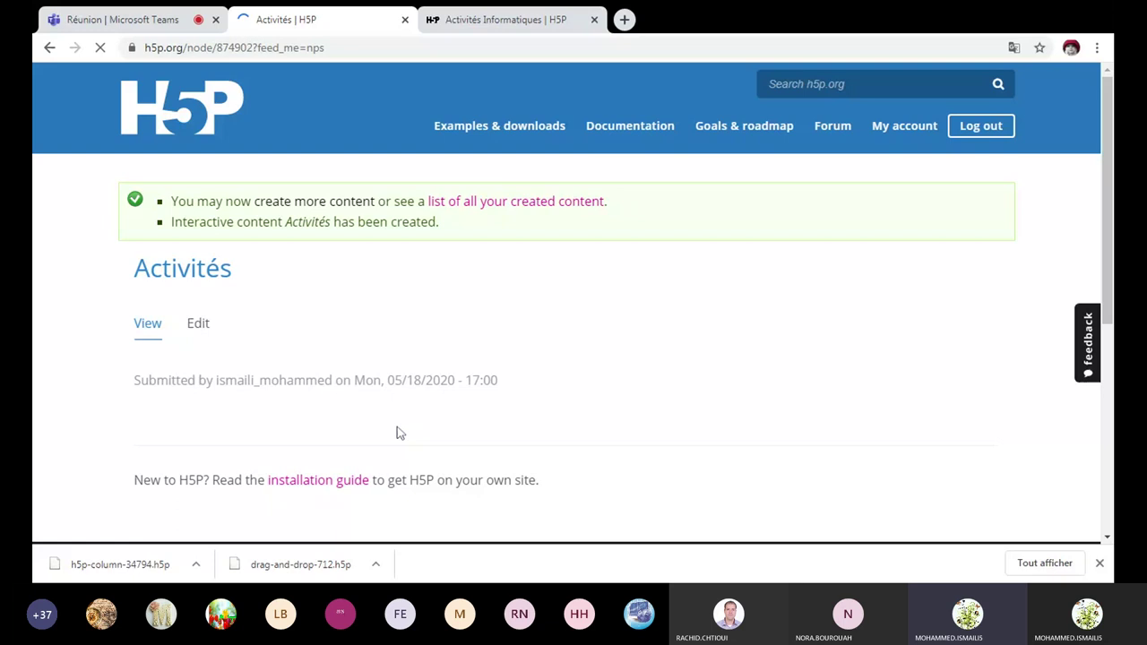
{"action": "scroll", "coordinate": [400, 433], "scroll_direction": "down", "scroll_amount": 1}
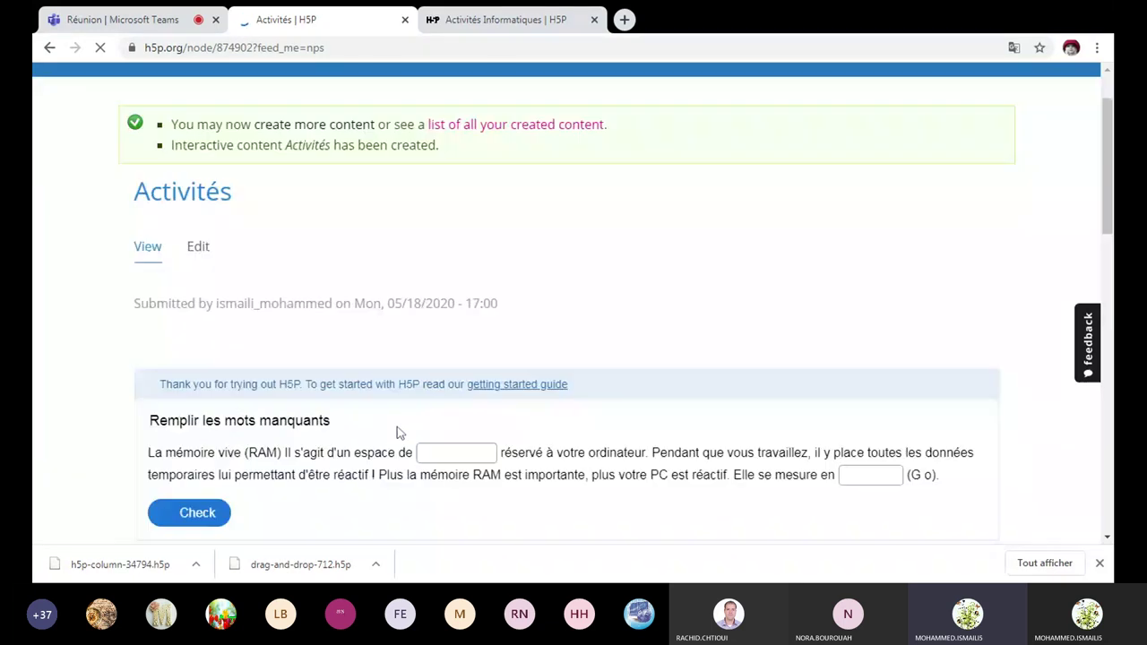
{"action": "scroll", "coordinate": [400, 433], "scroll_direction": "down", "scroll_amount": 3}
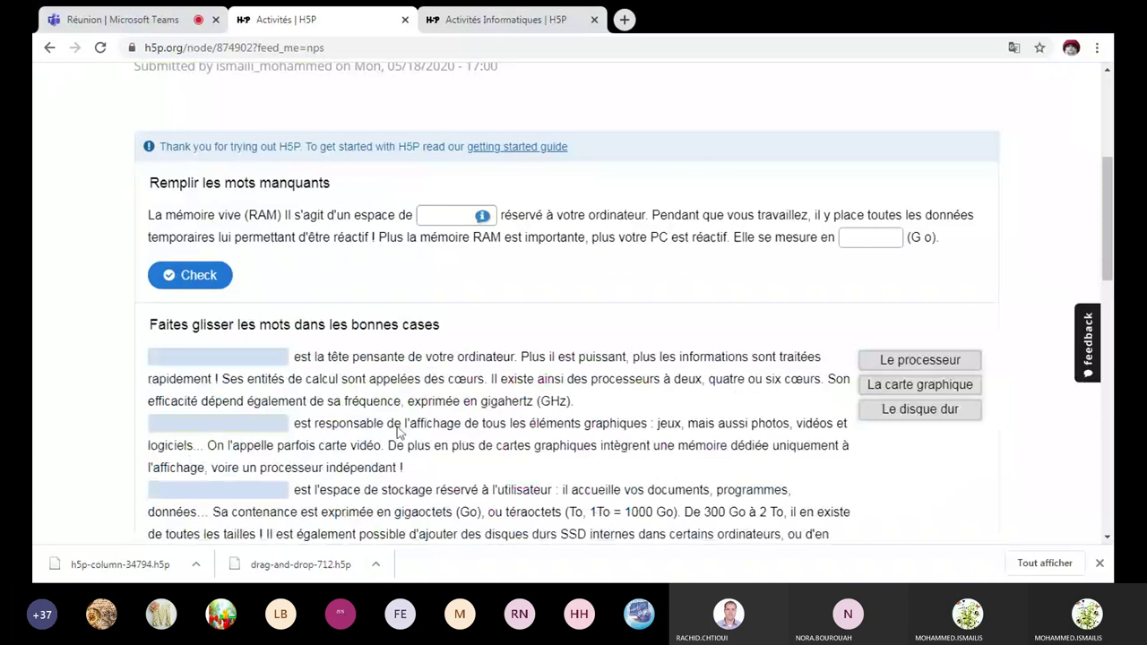
{"action": "scroll", "coordinate": [400, 433], "scroll_direction": "down", "scroll_amount": 5}
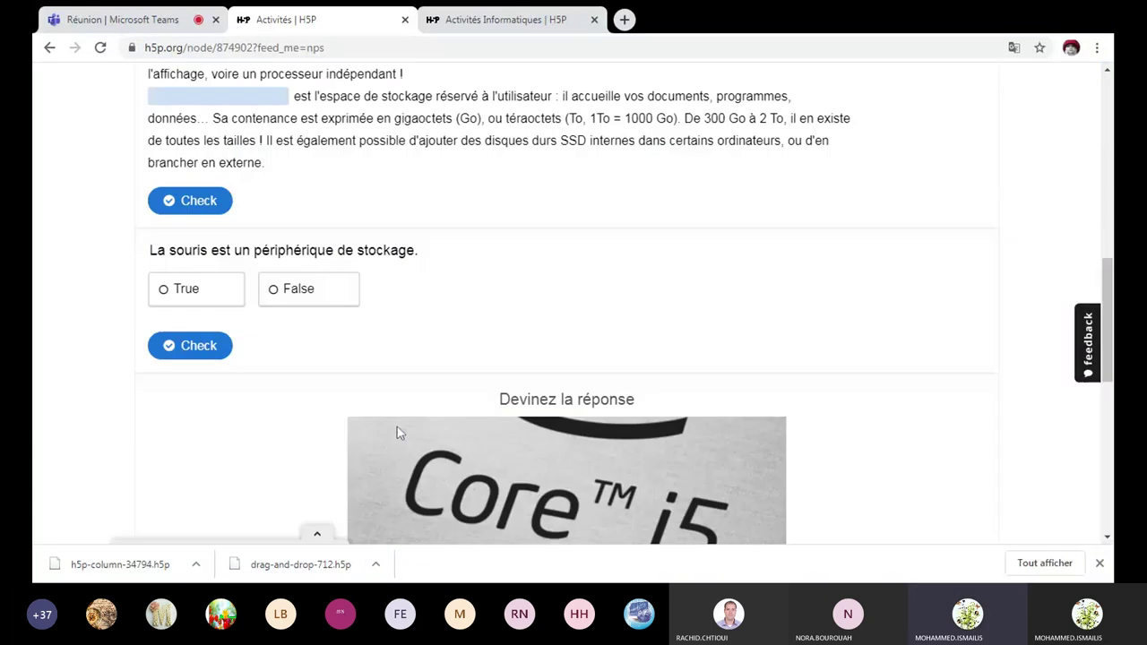
{"action": "scroll", "coordinate": [400, 433], "scroll_direction": "up", "scroll_amount": 2}
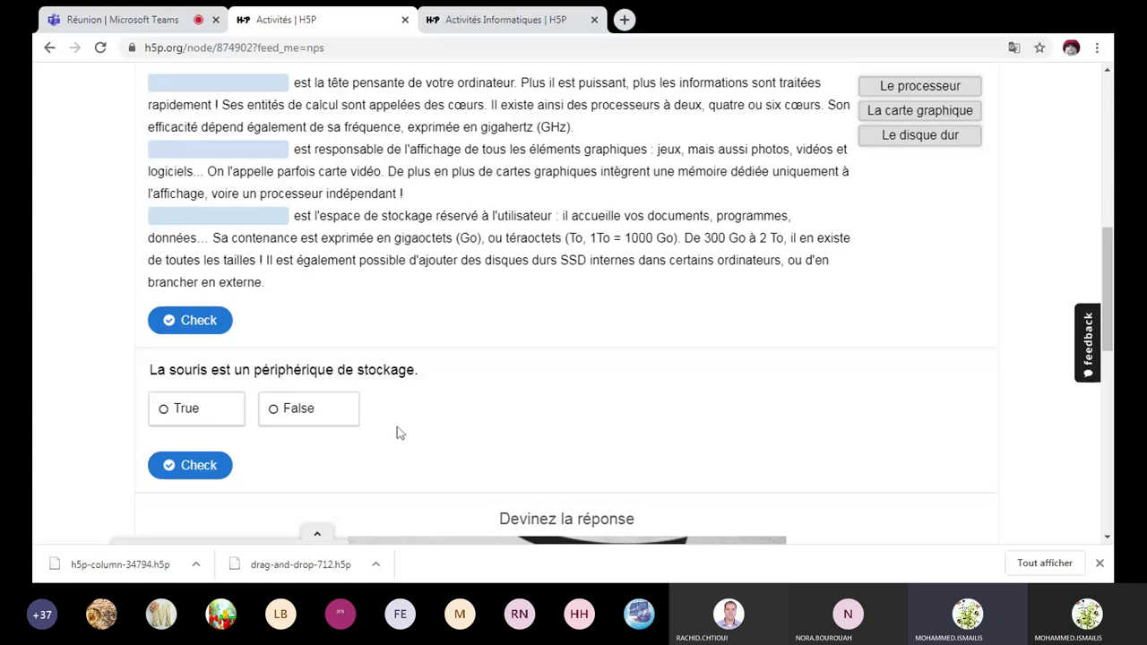
{"action": "scroll", "coordinate": [400, 433], "scroll_direction": "up", "scroll_amount": 6}
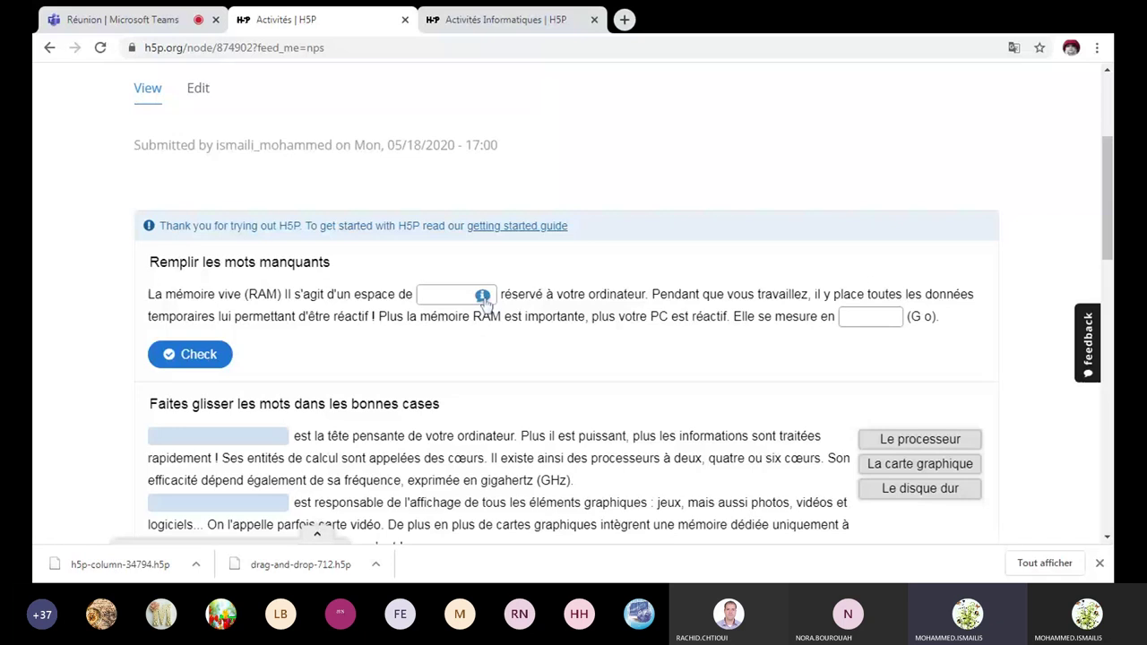
Fill the RAM exercise's blanks with "mot 2" and "giga octets", showing the first blank's hint, and check the answers.
{"action": "left_click", "coordinate": [483, 296]}
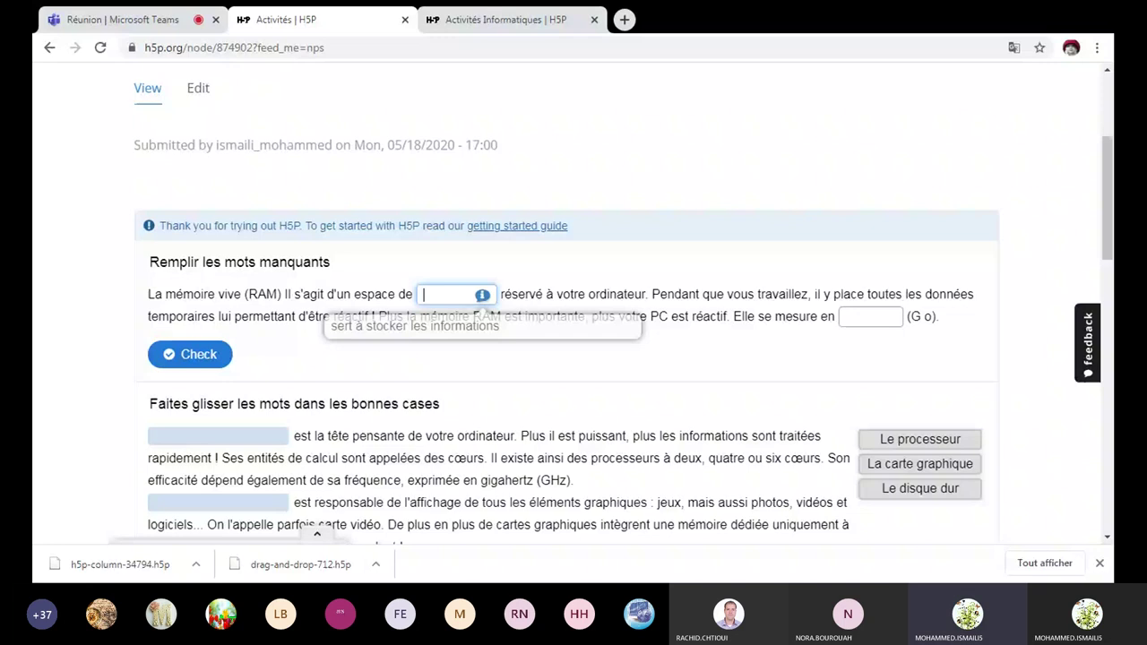
{"action": "type", "text": "mot"}
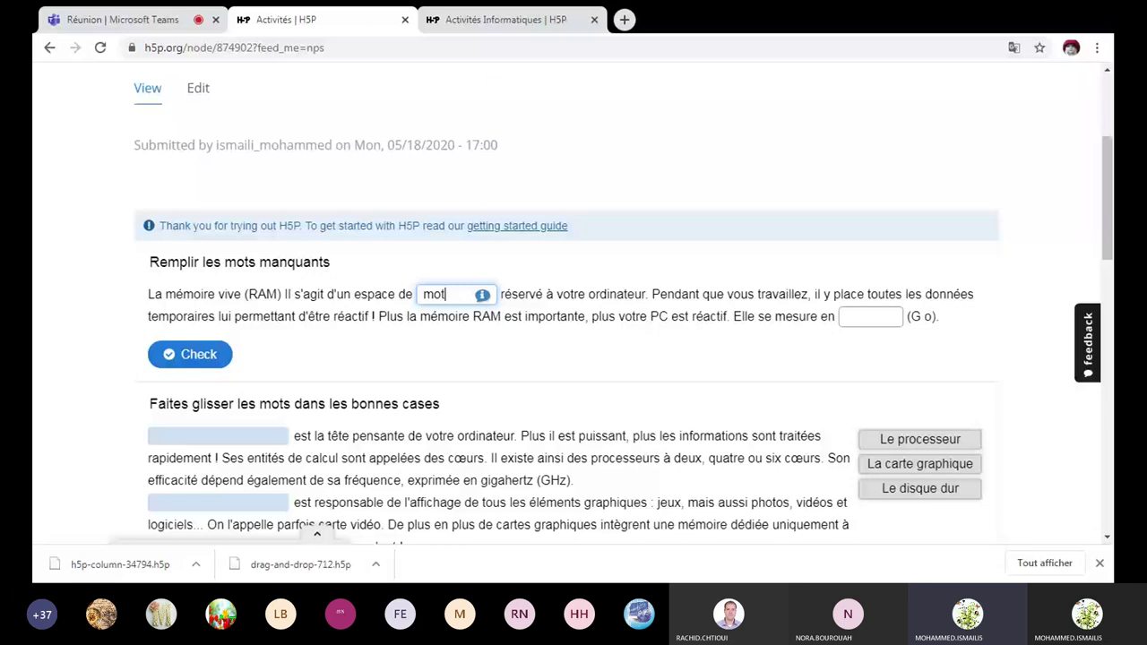
{"action": "type", "text": " 2"}
{"action": "left_click", "coordinate": [849, 316]}
{"action": "type", "text": "g"}
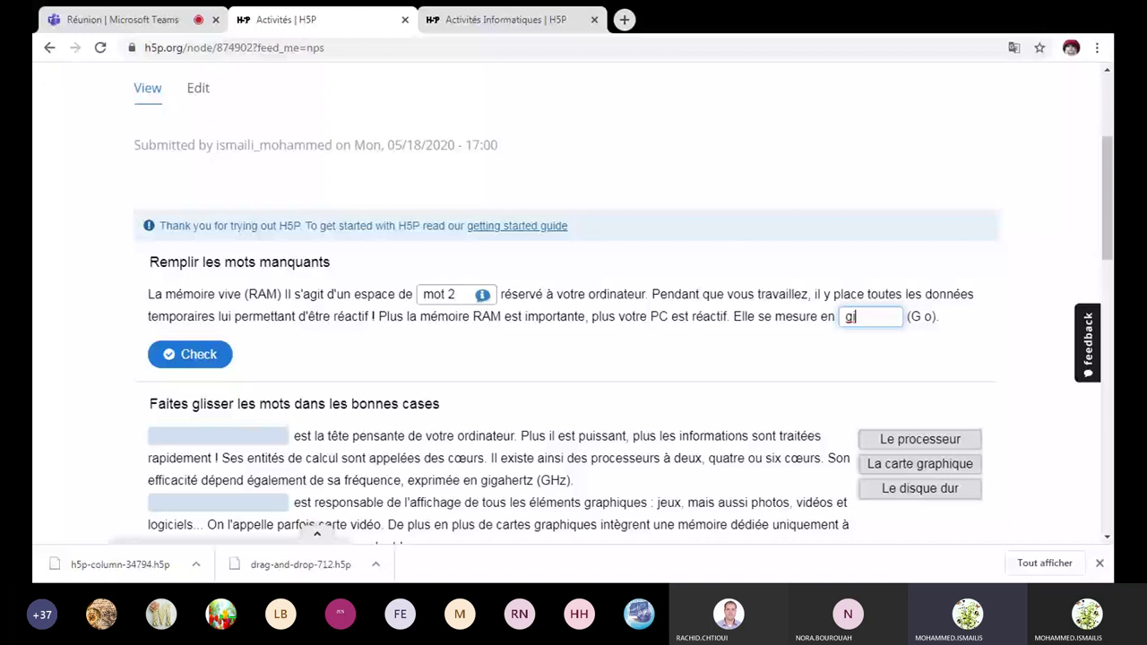
{"action": "type", "text": "iga oct"}
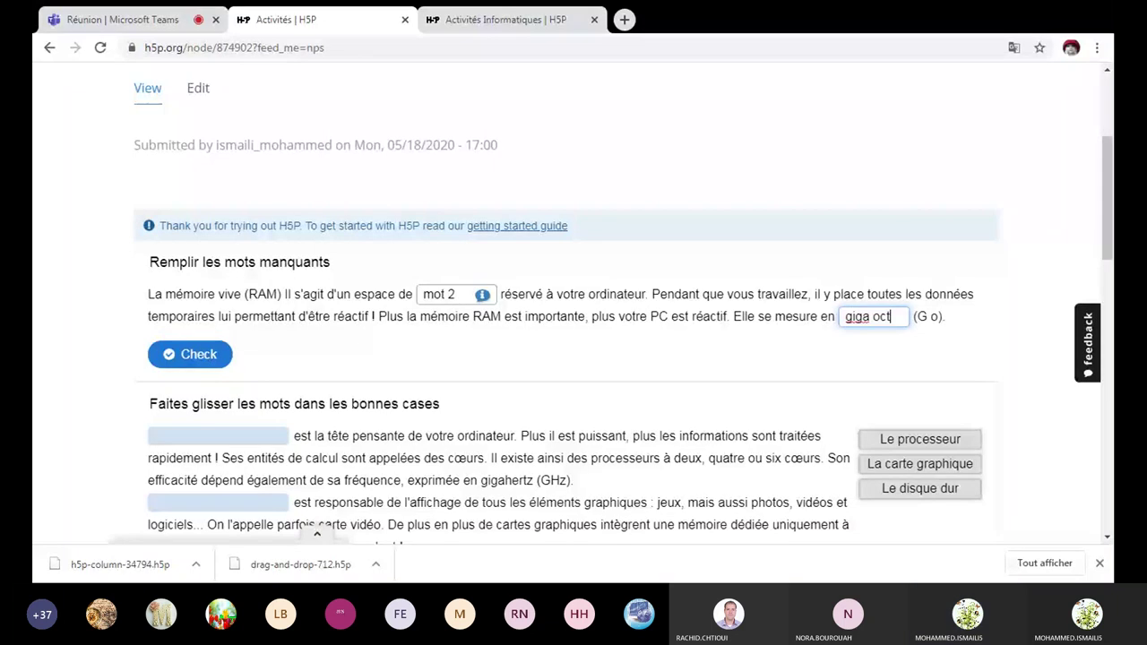
{"action": "type", "text": "ets"}
{"action": "left_click", "coordinate": [214, 356]}
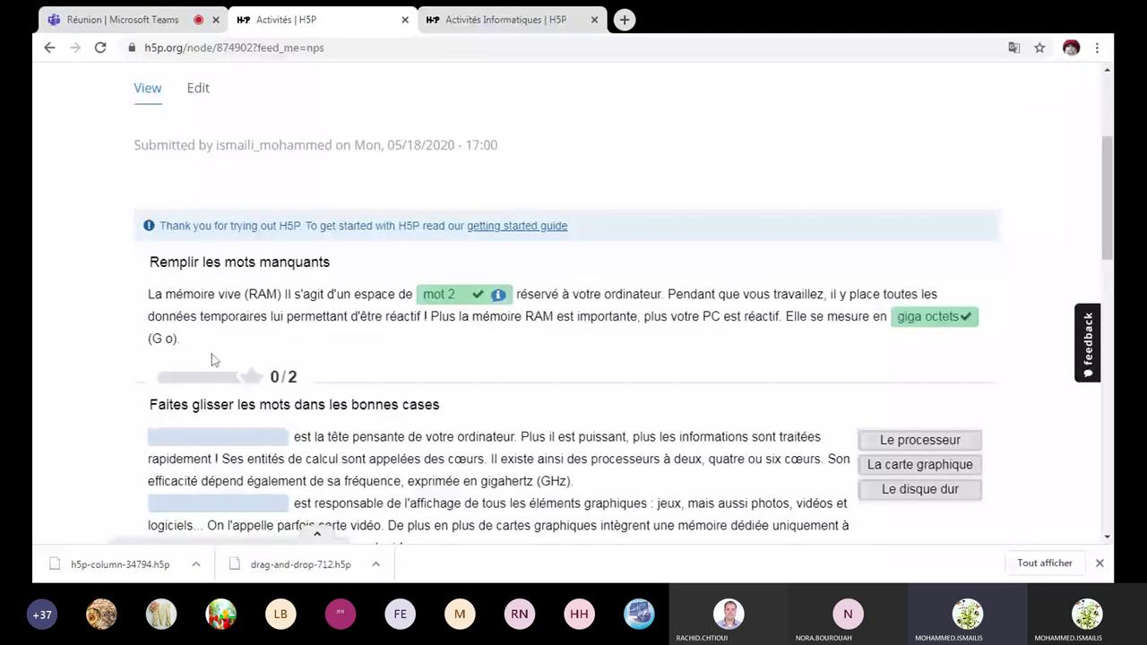
Answer False to the statement "La souris est un périphérique de stockage" and check the answer.
{"action": "scroll", "coordinate": [533, 442], "scroll_direction": "down", "scroll_amount": 2}
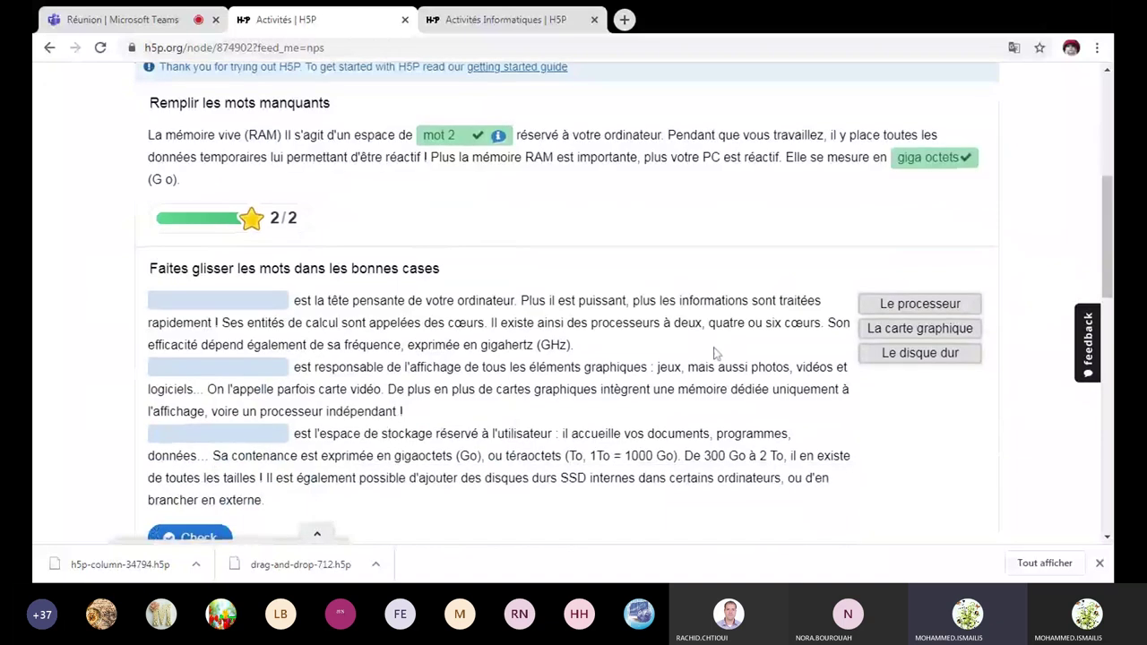
{"action": "scroll", "coordinate": [714, 354], "scroll_direction": "down", "scroll_amount": 2}
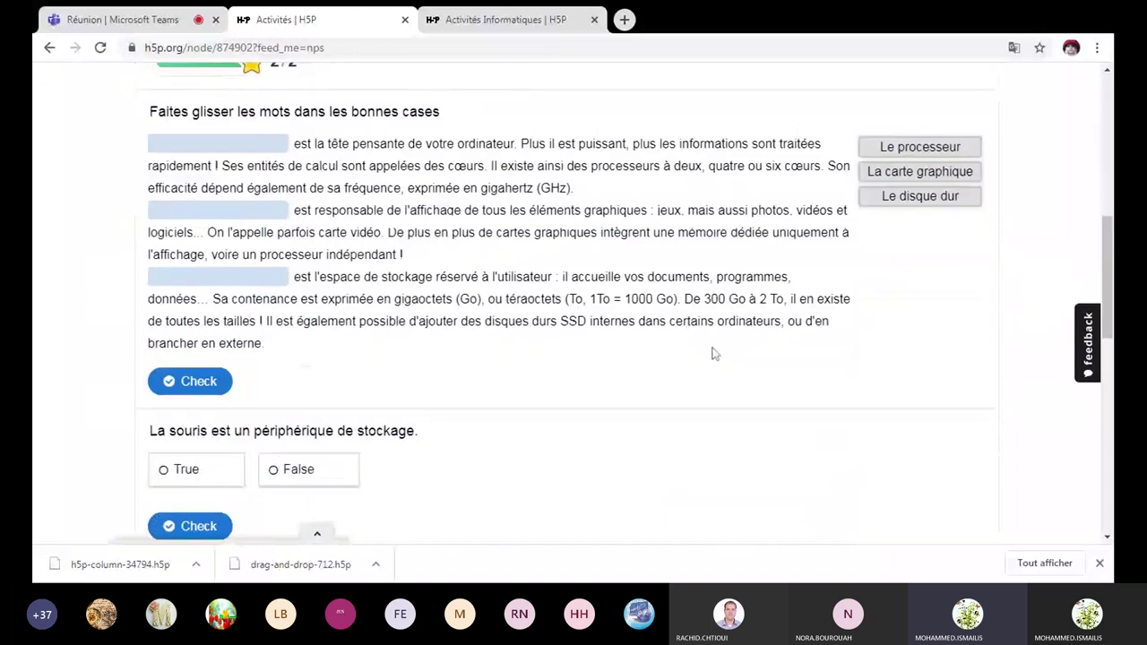
{"action": "scroll", "coordinate": [714, 355], "scroll_direction": "down", "scroll_amount": 1}
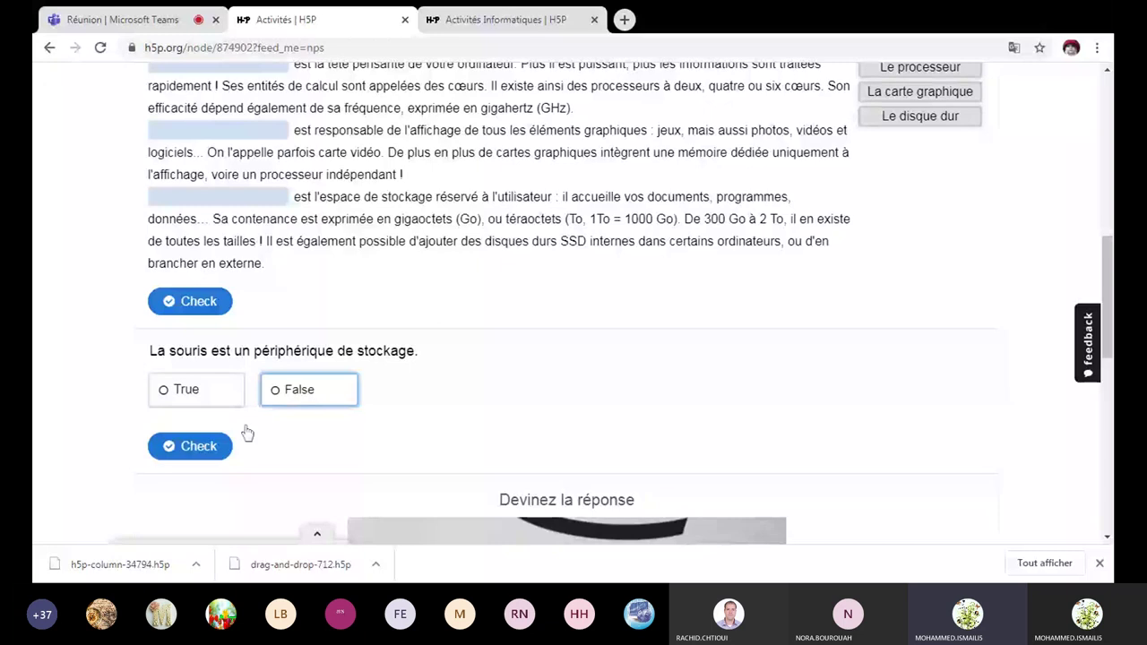
{"action": "left_click", "coordinate": [309, 389]}
{"action": "left_click", "coordinate": [208, 446]}
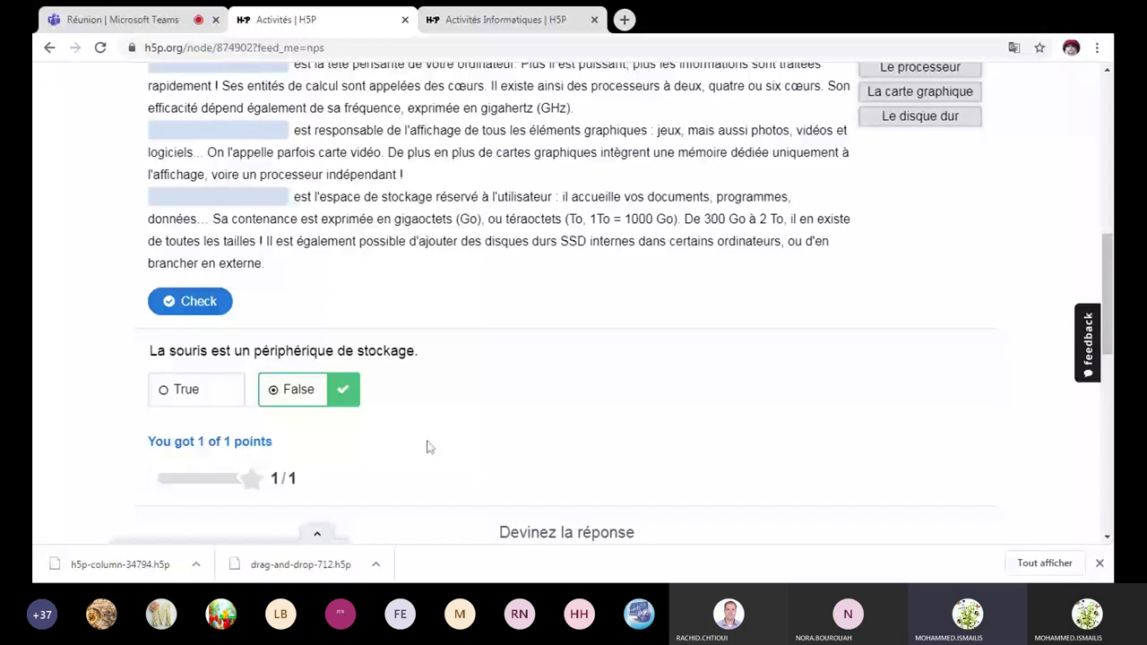
Look over the "Devinez la réponse" exercise with its Core i5 image and return to the start of the Activités page.
{"action": "scroll", "coordinate": [427, 447], "scroll_direction": "down", "scroll_amount": 5}
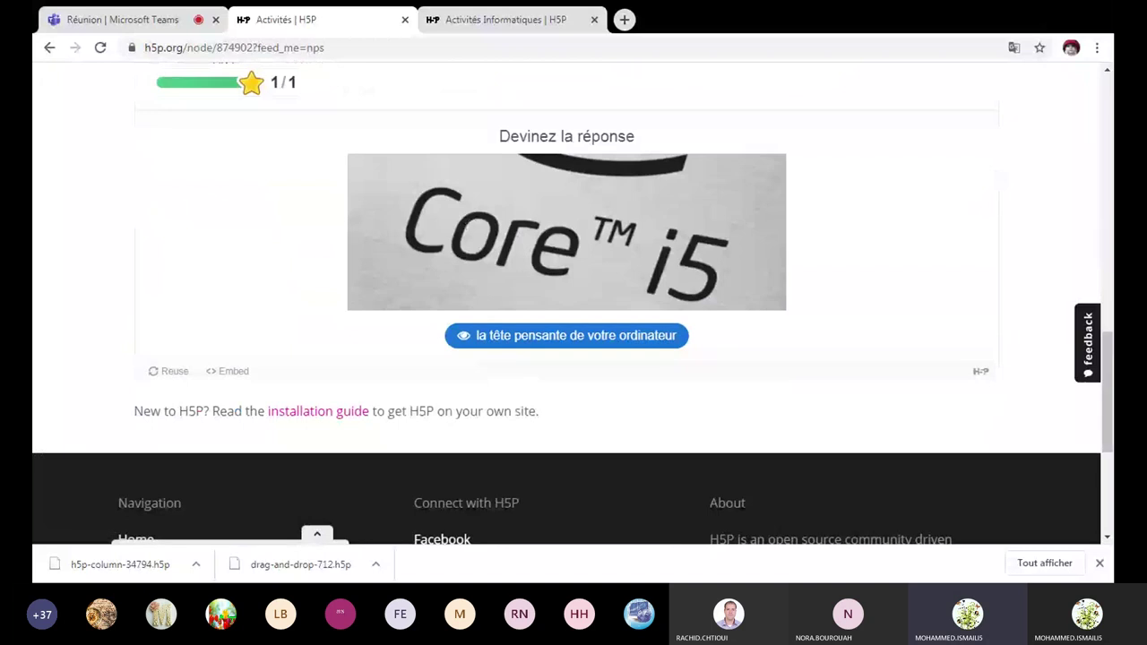
{"action": "left_click_drag", "start_coordinate": [498, 137], "coordinate": [585, 227]}
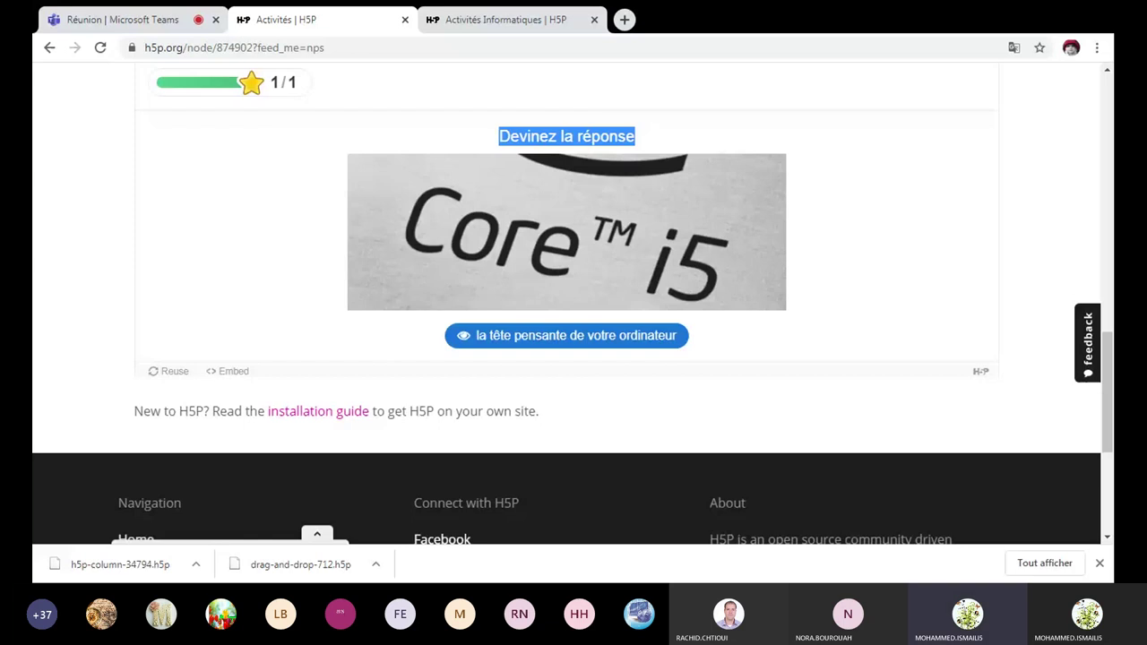
{"action": "scroll", "coordinate": [584, 386], "scroll_direction": "up", "scroll_amount": 5}
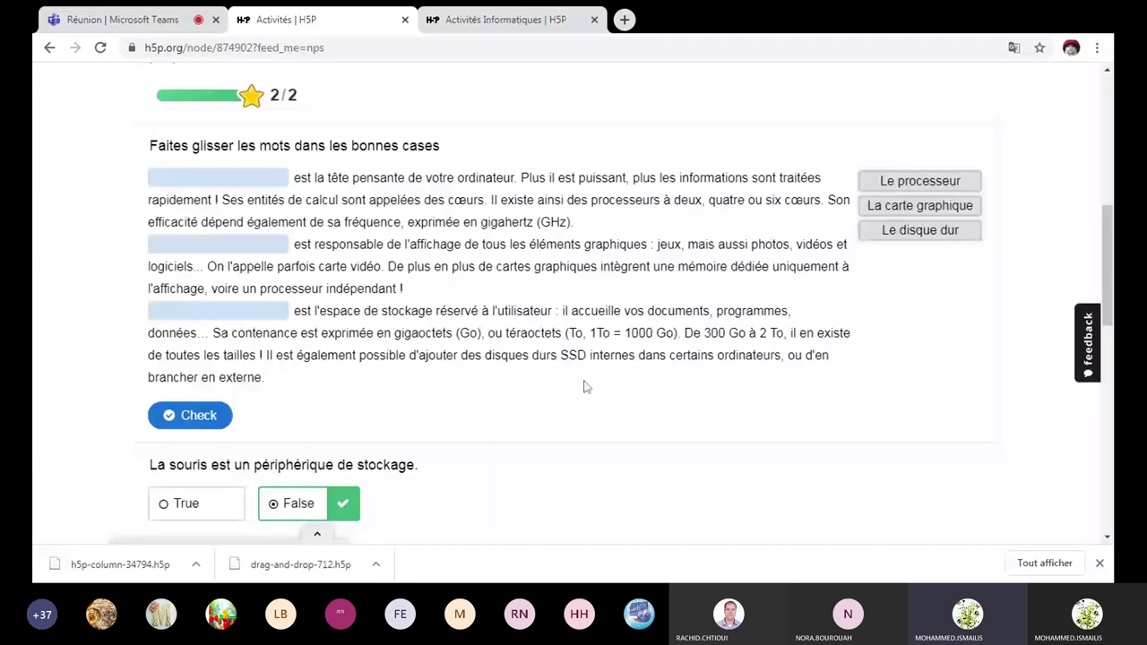
{"action": "scroll", "coordinate": [584, 386], "scroll_direction": "up", "scroll_amount": 10}
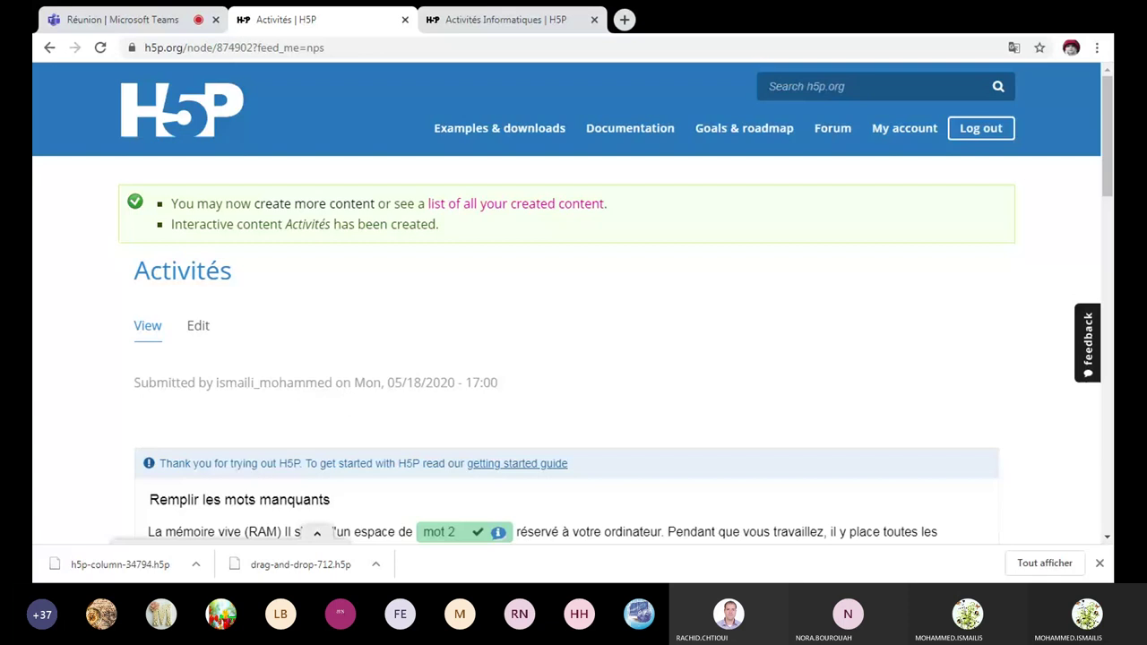
Open Presentation Internet from the account's recent content in the other H5P browser tab and dismiss the download bar.
{"action": "left_click", "coordinate": [506, 19]}
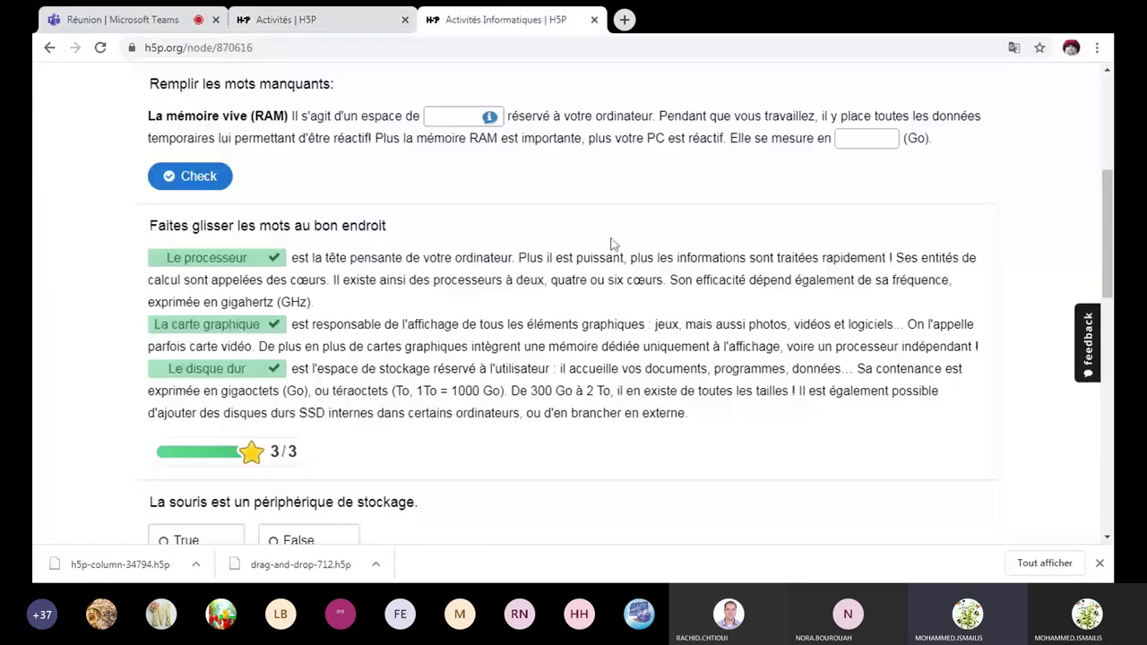
{"action": "key", "text": "F5"}
{"action": "left_click", "coordinate": [905, 134]}
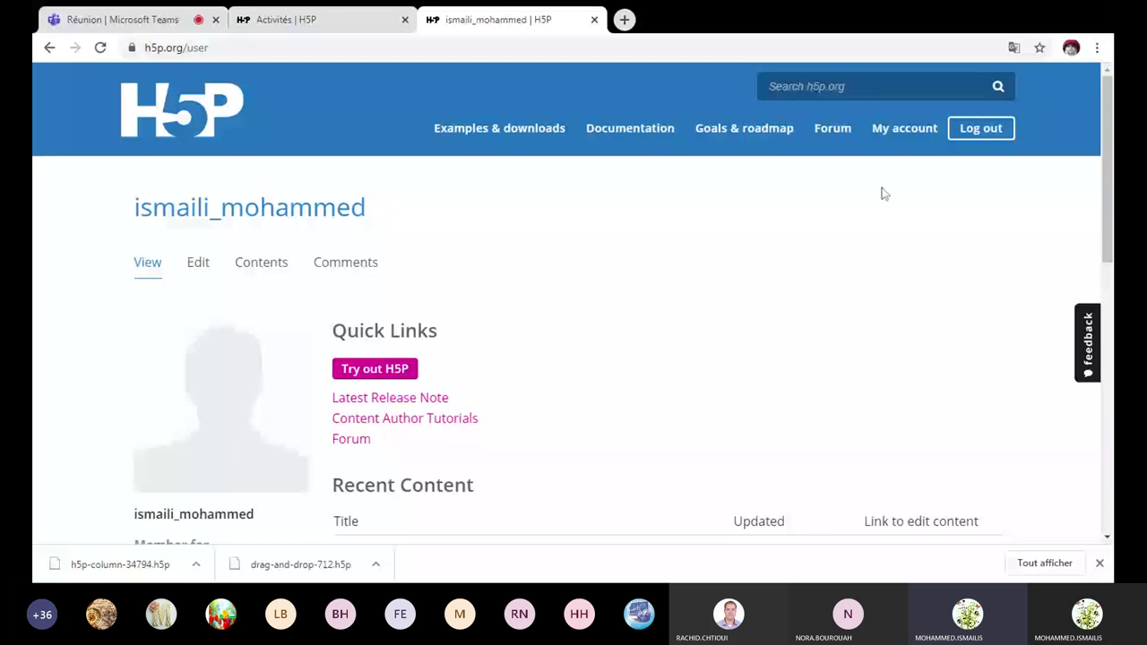
{"action": "scroll", "coordinate": [567, 331], "scroll_direction": "down", "scroll_amount": 2}
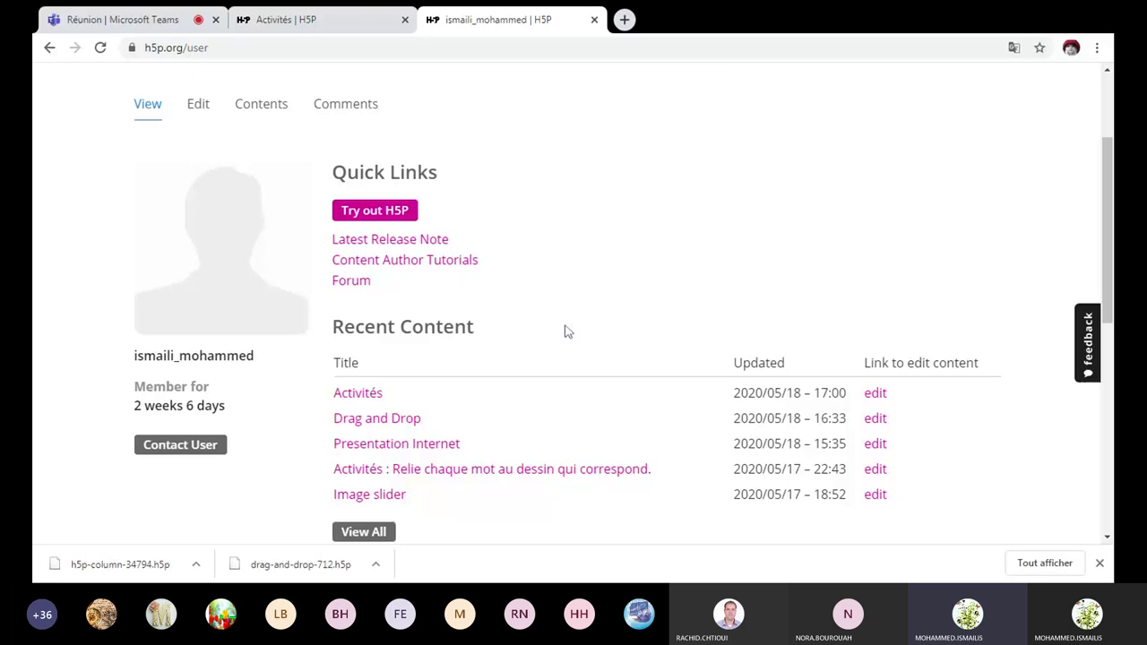
{"action": "left_click", "coordinate": [431, 444]}
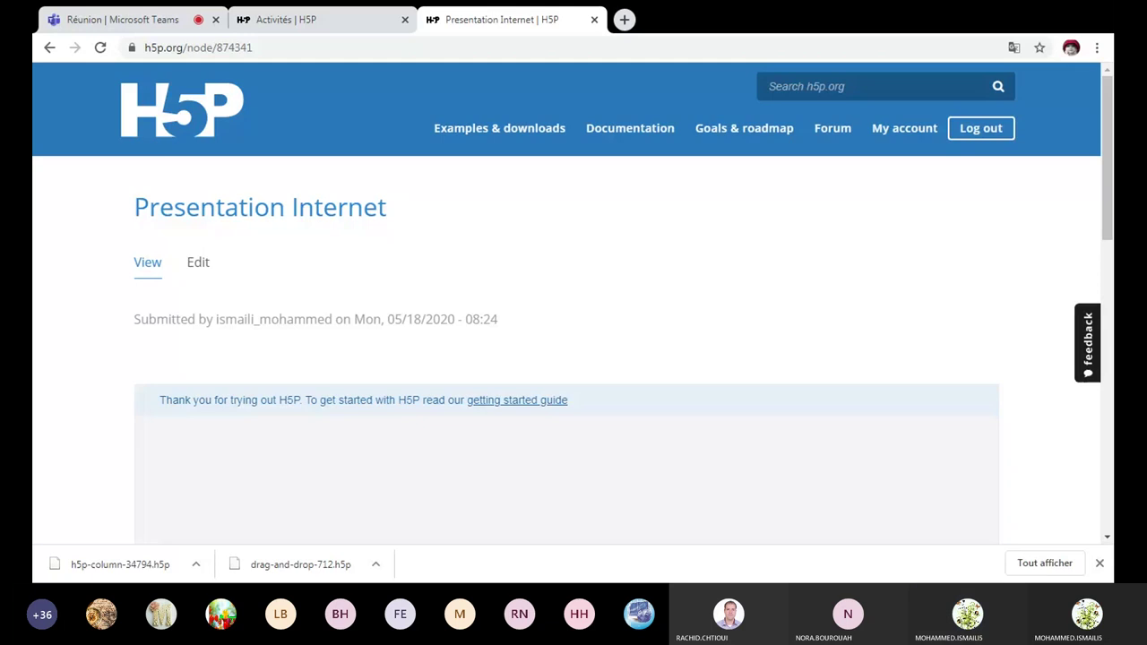
{"action": "scroll", "coordinate": [550, 377], "scroll_direction": "down", "scroll_amount": 3}
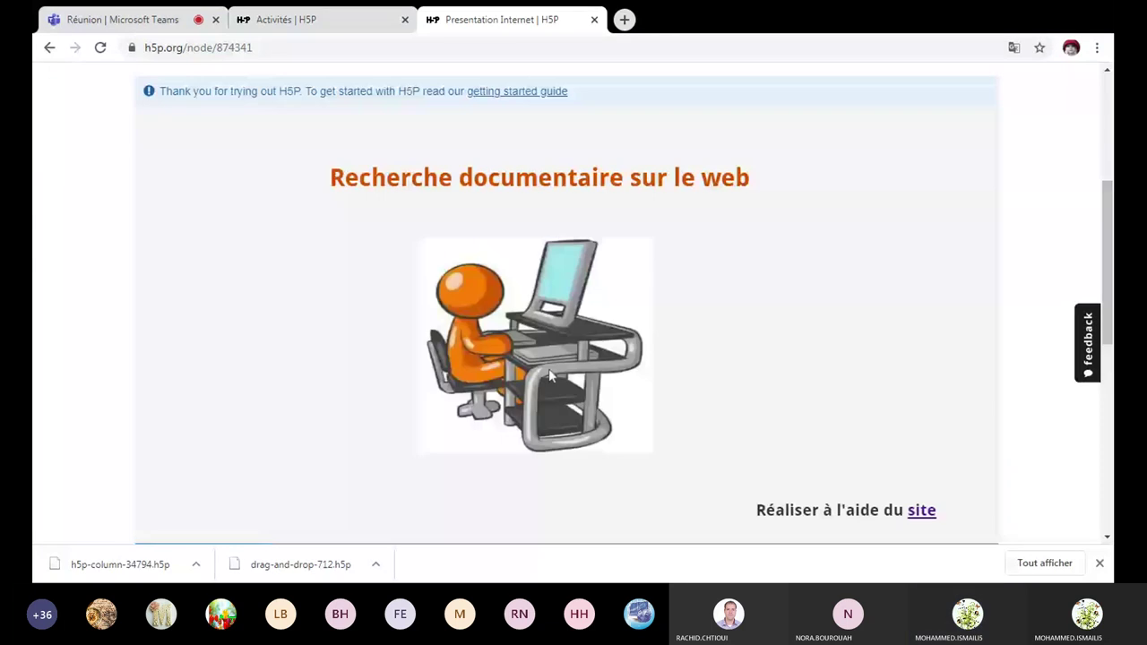
{"action": "left_click", "coordinate": [1100, 564]}
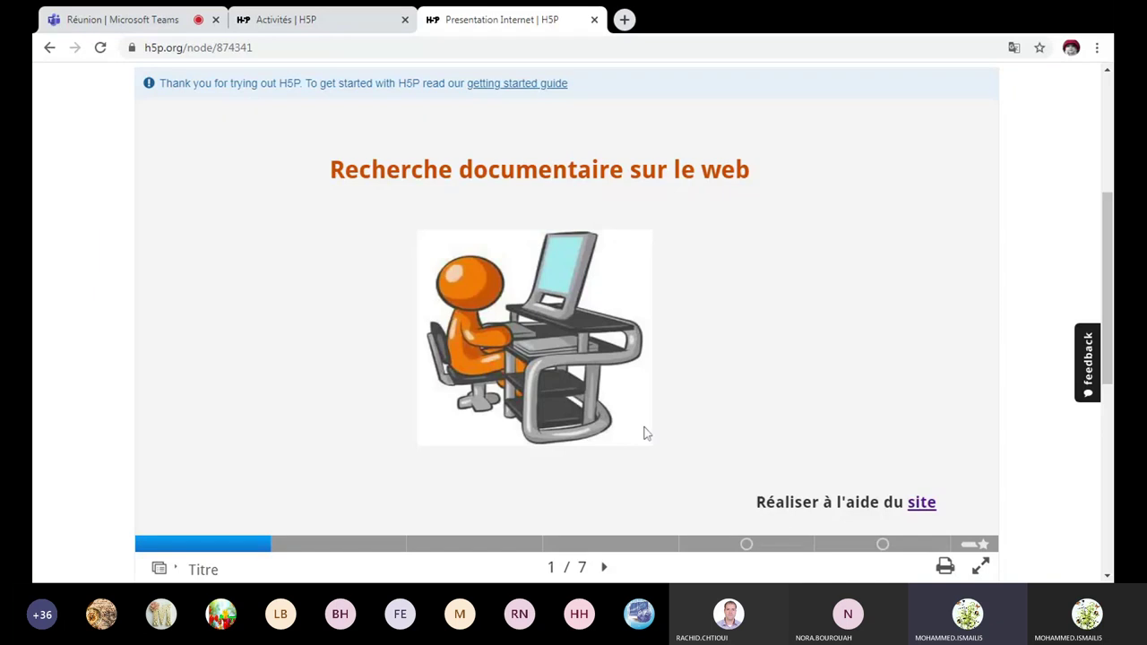
Advance to the presentation's Plan slide, follow its link to the Internet slide, and return to the plan.
{"action": "scroll", "coordinate": [627, 448], "scroll_direction": "down", "scroll_amount": 1}
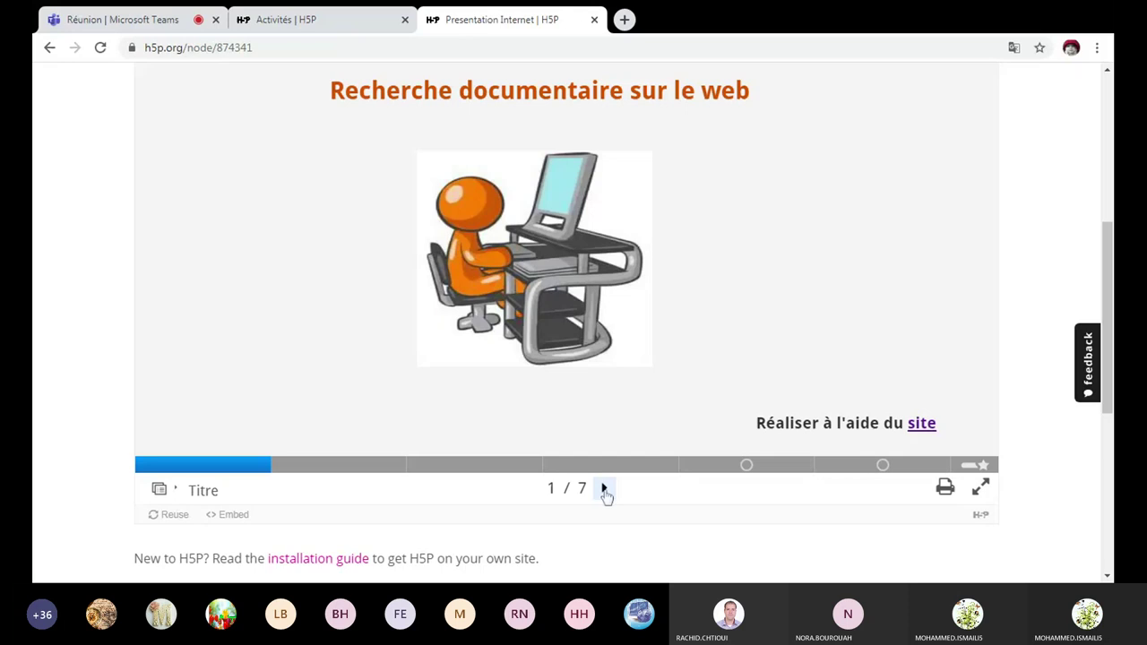
{"action": "left_click", "coordinate": [604, 489]}
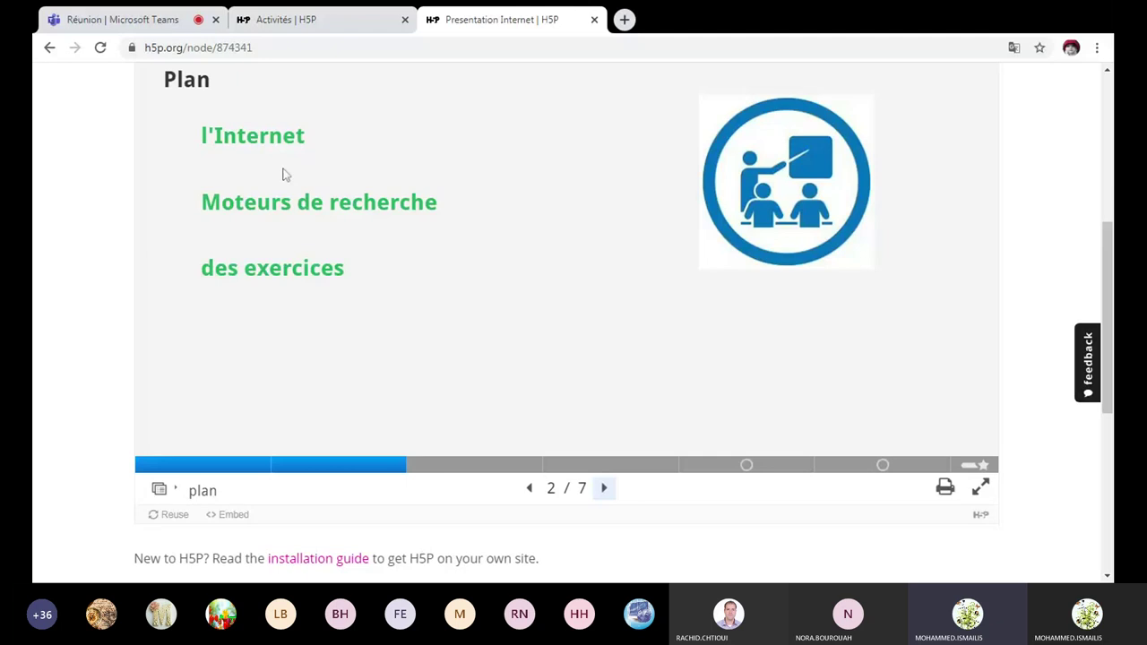
{"action": "left_click", "coordinate": [268, 139]}
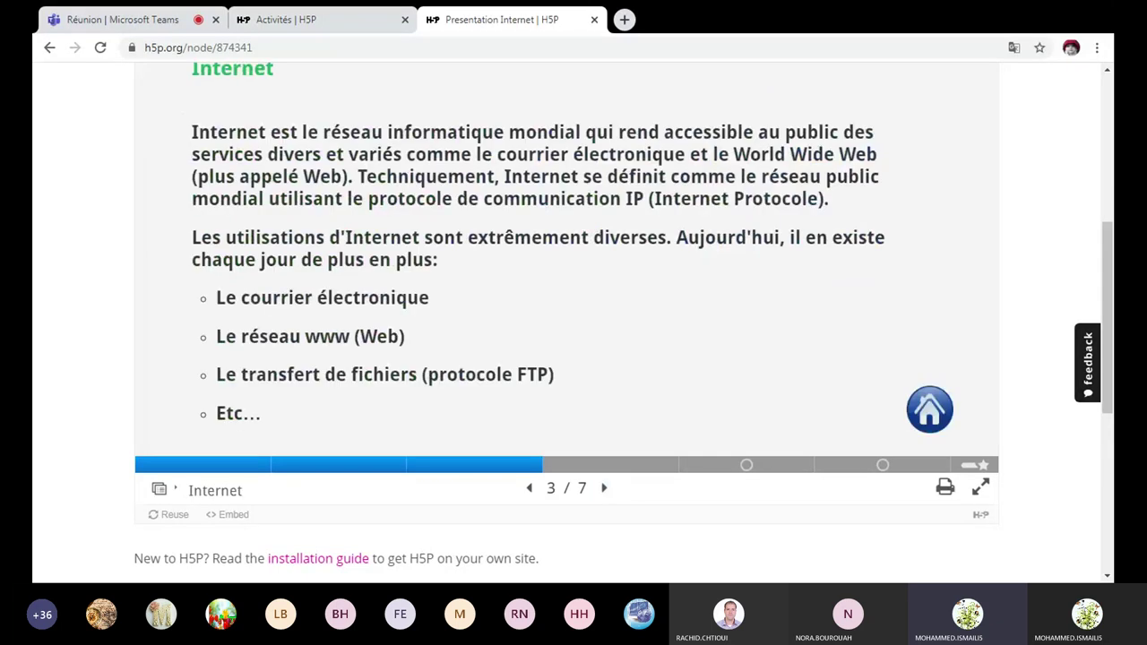
{"action": "scroll", "coordinate": [325, 159], "scroll_direction": "up", "scroll_amount": 1}
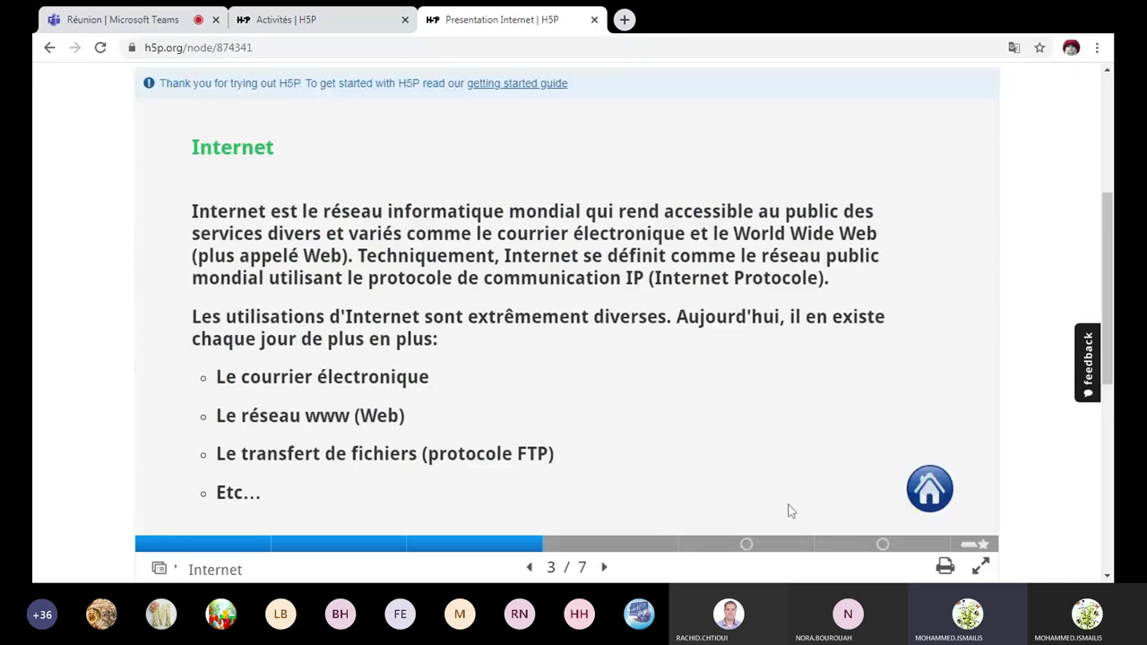
{"action": "left_click", "coordinate": [929, 490]}
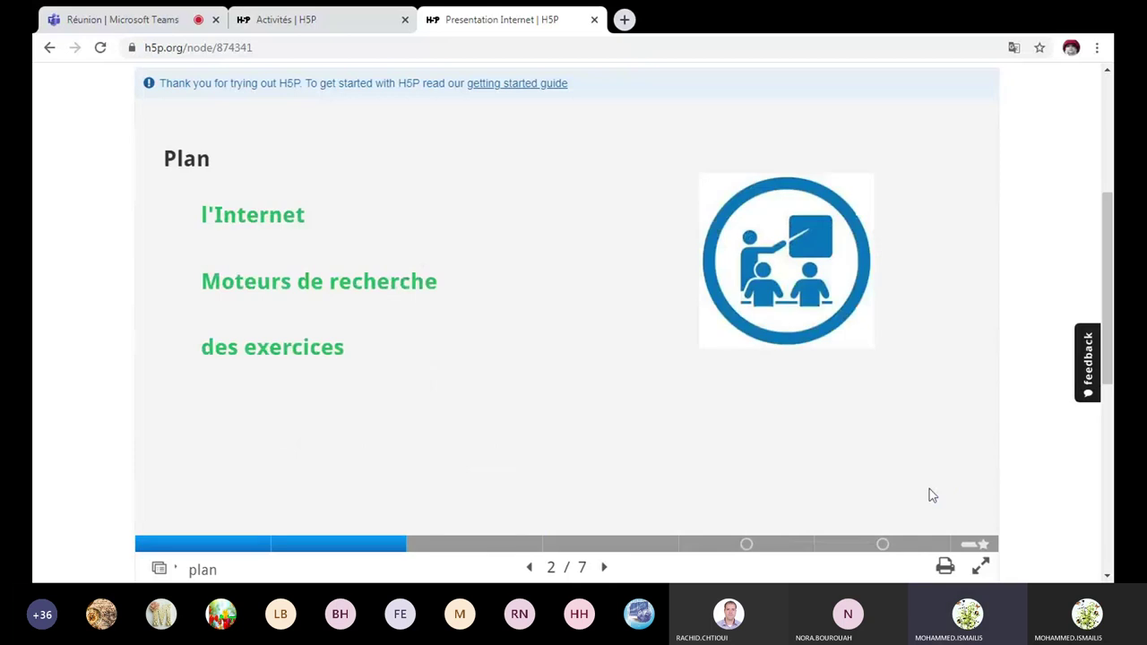
Try the plan's "des exercices" link, view the "Trouver l'intrus" exercise, return to the plan, and reopen the Exercice 1 slide.
{"action": "double_click", "coordinate": [187, 158]}
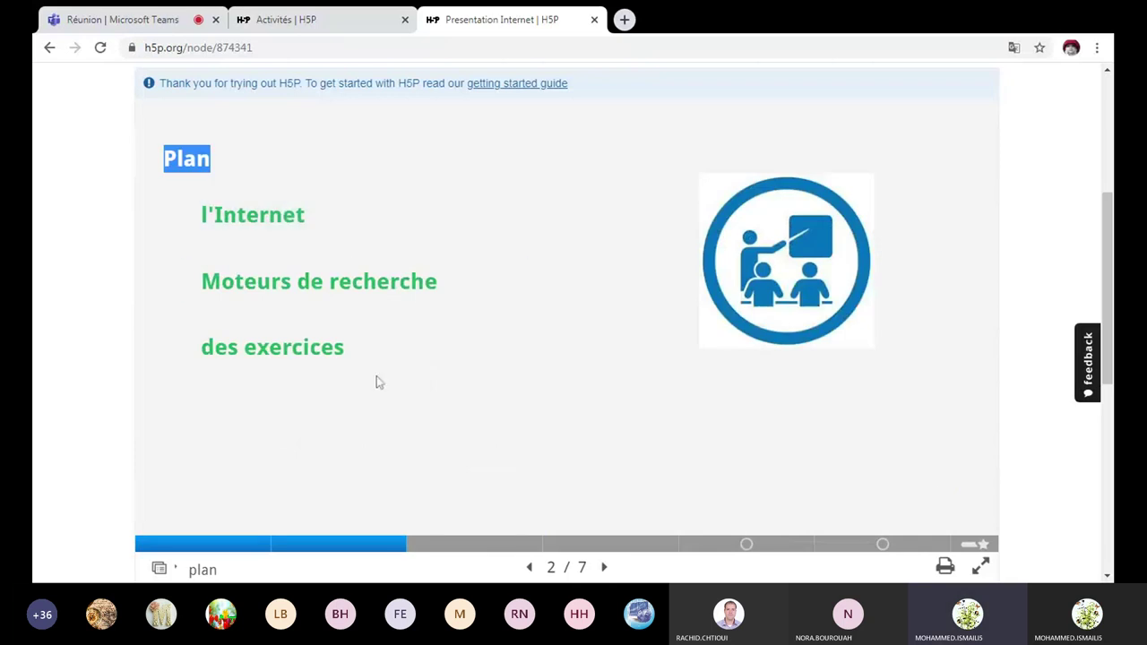
{"action": "left_click", "coordinate": [290, 353]}
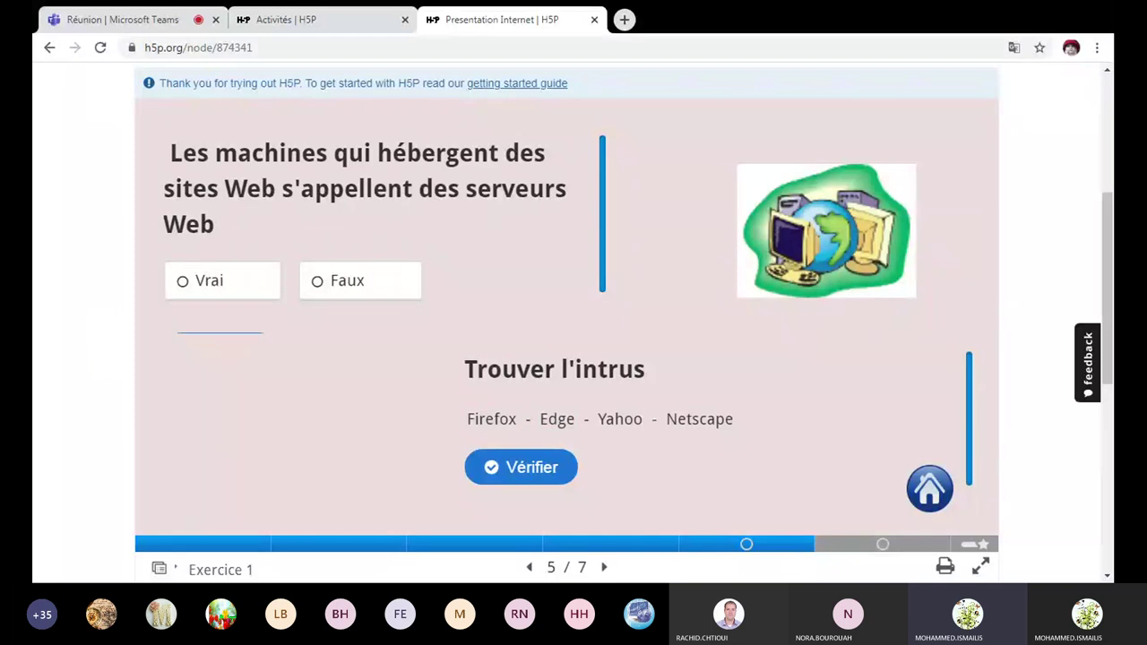
{"action": "double_click", "coordinate": [602, 369]}
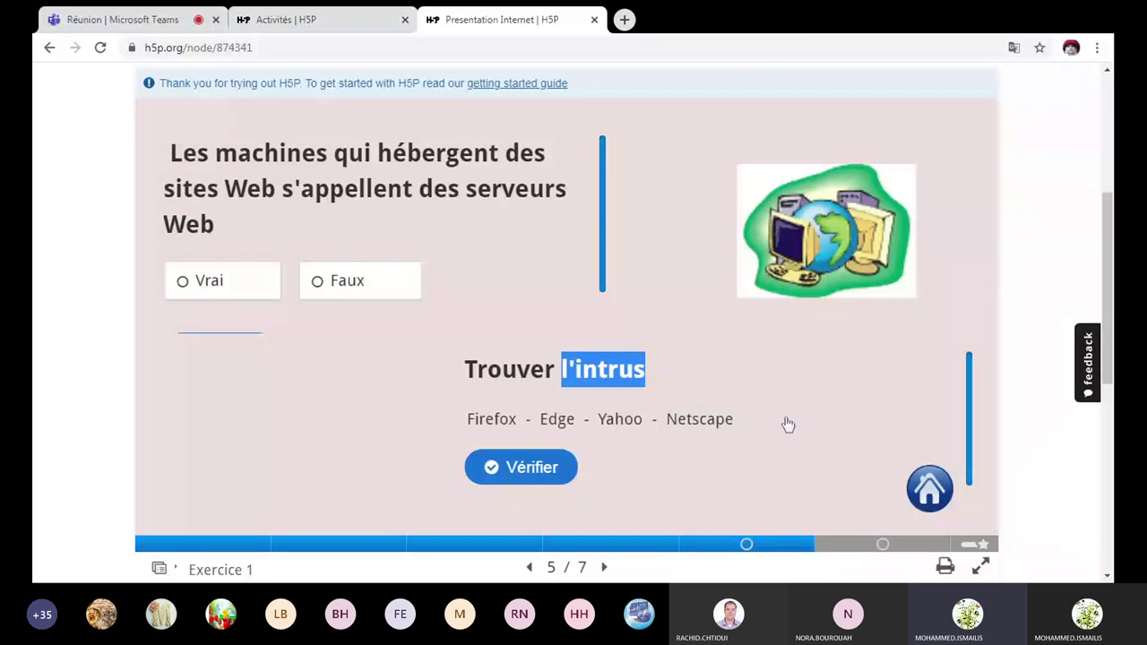
{"action": "left_click", "coordinate": [926, 507]}
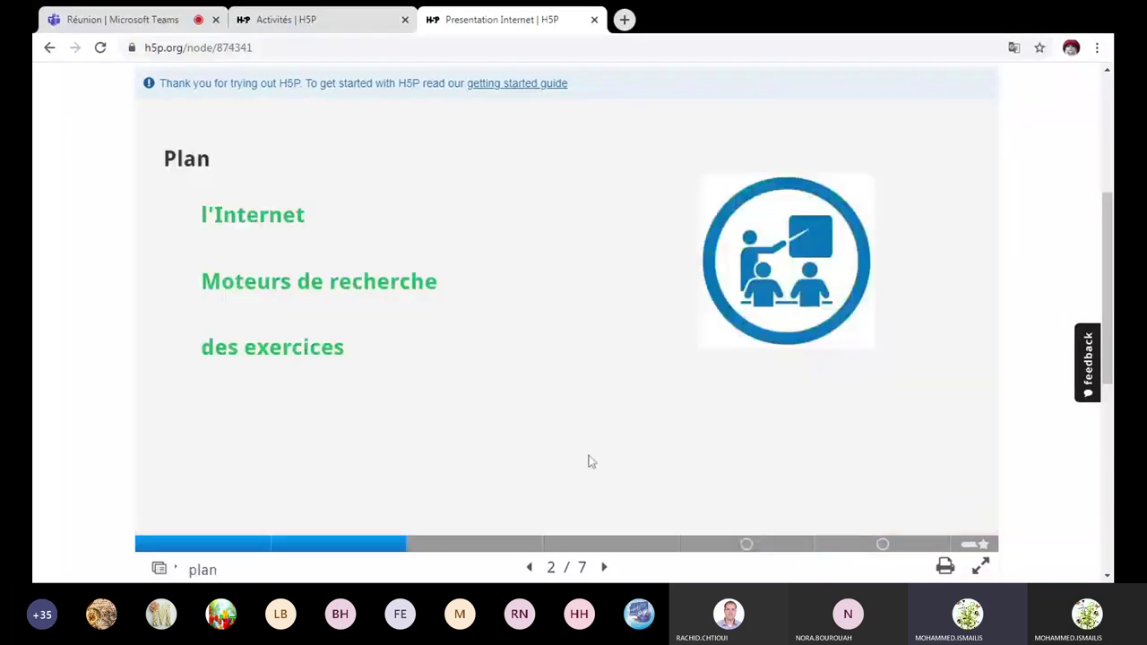
{"action": "left_click", "coordinate": [311, 359]}
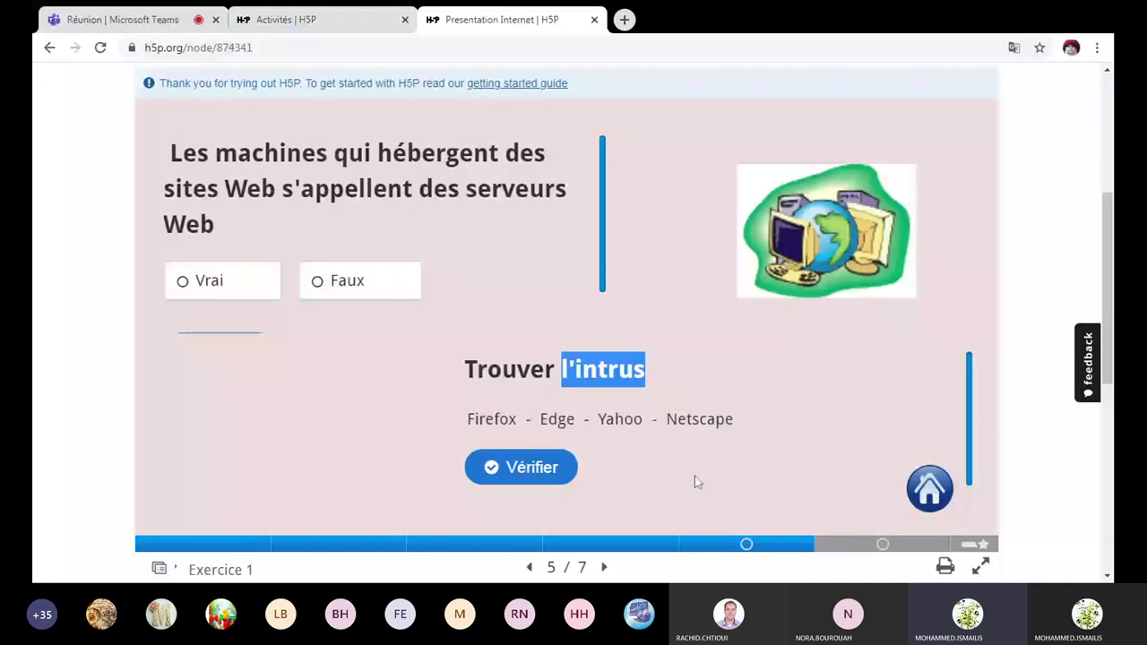
On the Exercice 2 slide, enter the lines "ftytf", "fgfhgh" and "hghj" in the advantages and disadvantages question, and close it.
{"action": "left_click", "coordinate": [859, 544]}
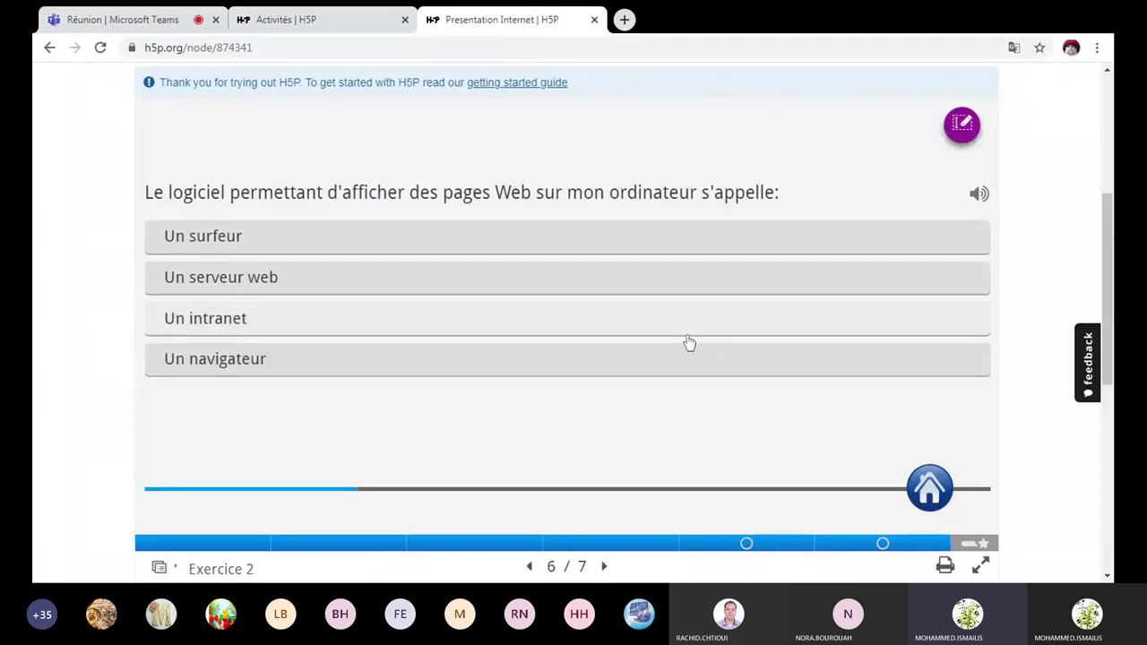
{"action": "left_click", "coordinate": [963, 128]}
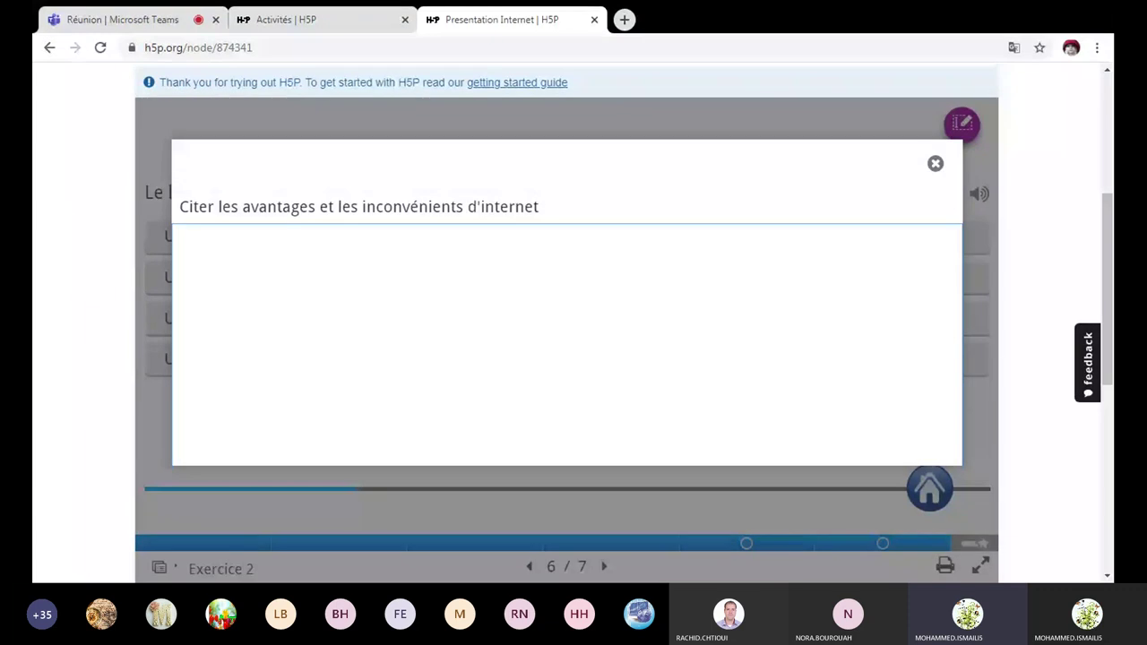
{"action": "type", "text": "ftytf"}
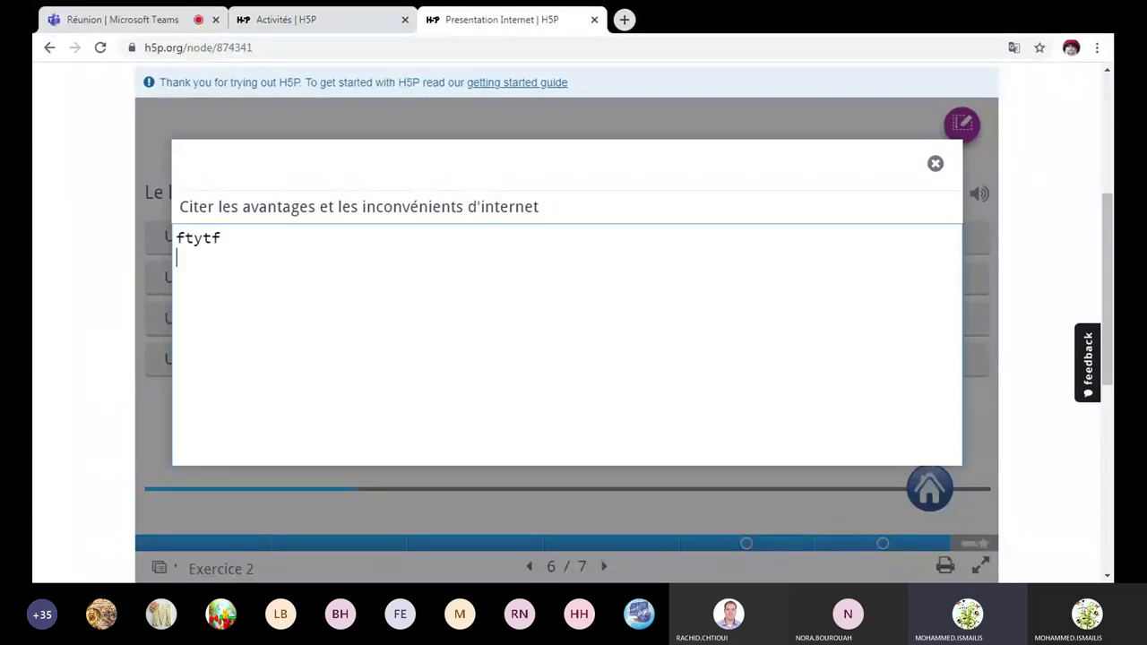
{"action": "key", "text": "Return"}
{"action": "type", "text": "fgfhgh"}
{"action": "key", "text": "Return"}
{"action": "type", "text": "hghj"}
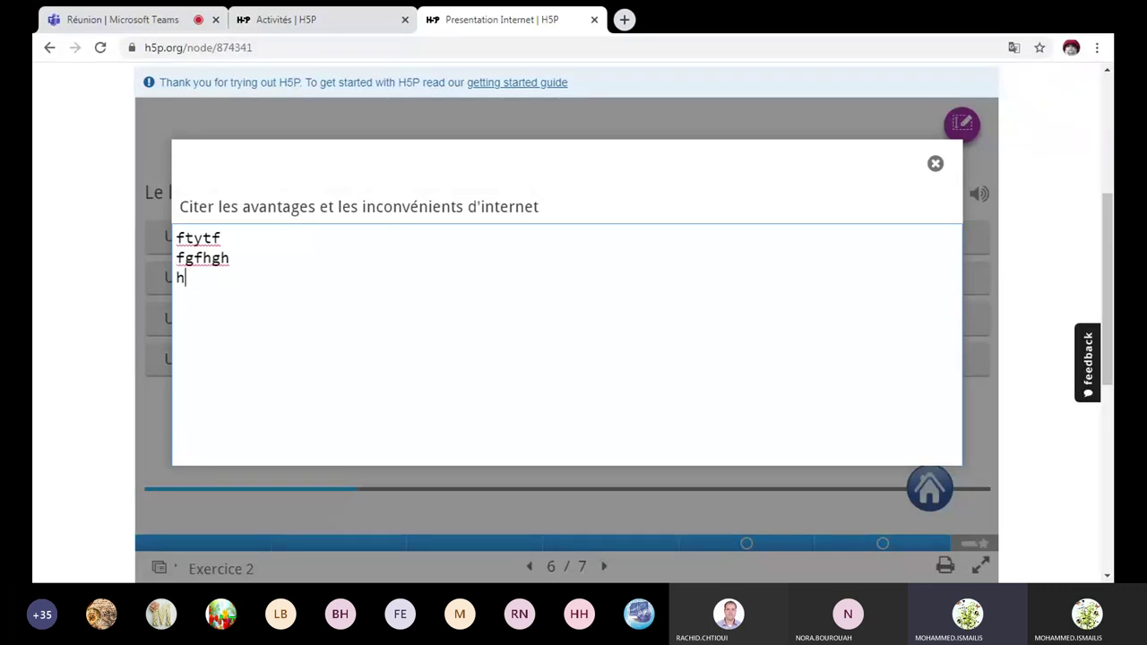
{"action": "left_click", "coordinate": [935, 163]}
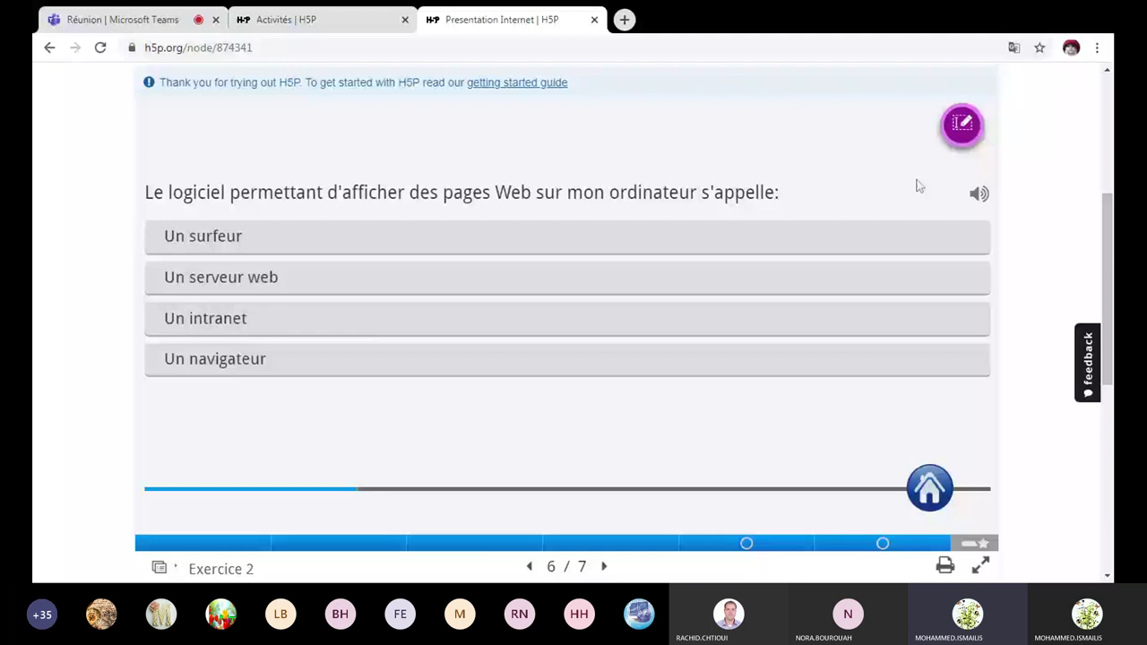
Answer the Exercice 2 single-choice questions with "Un navigateur", "Protocole Internet" and "paquets".
{"action": "left_click", "coordinate": [565, 366]}
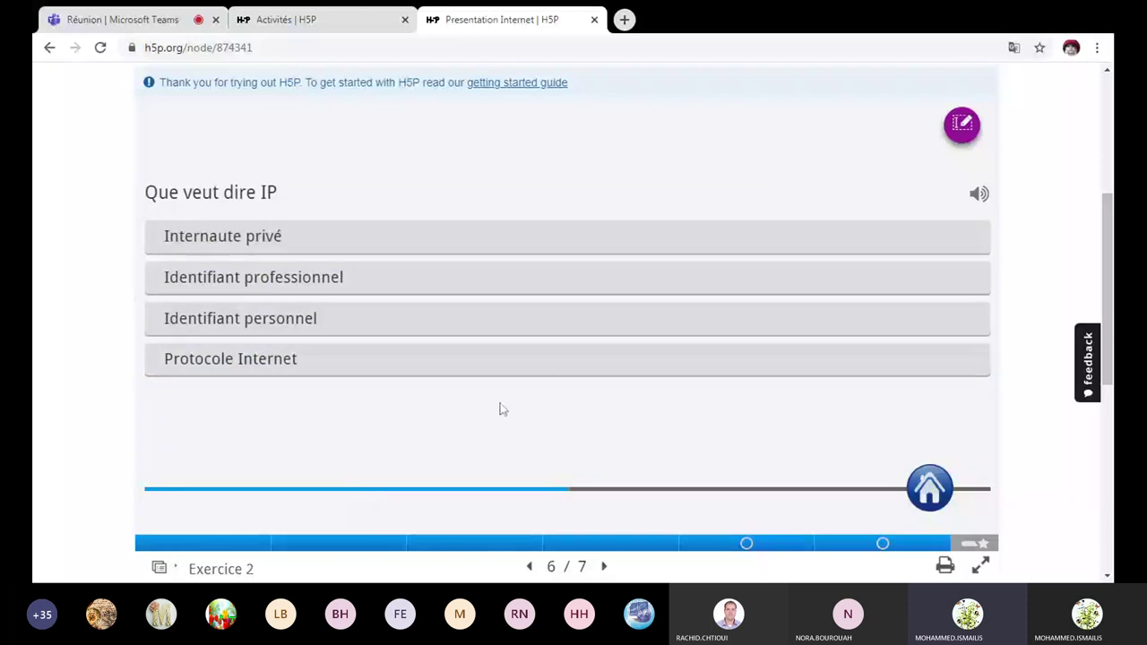
{"action": "left_click", "coordinate": [213, 372]}
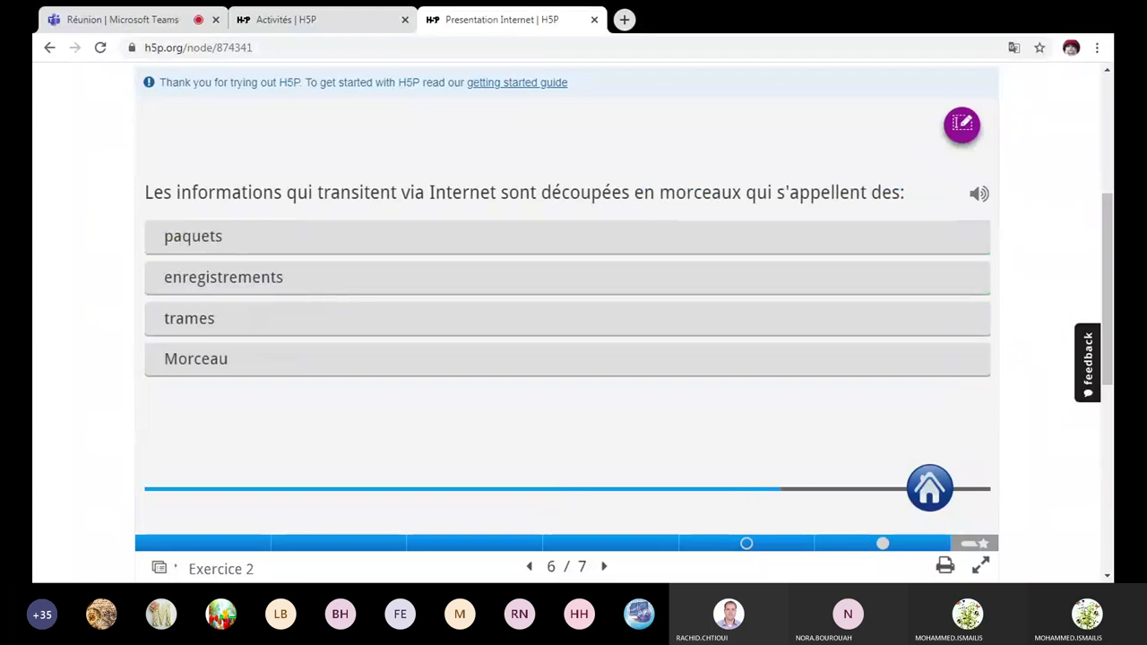
{"action": "left_click", "coordinate": [386, 248]}
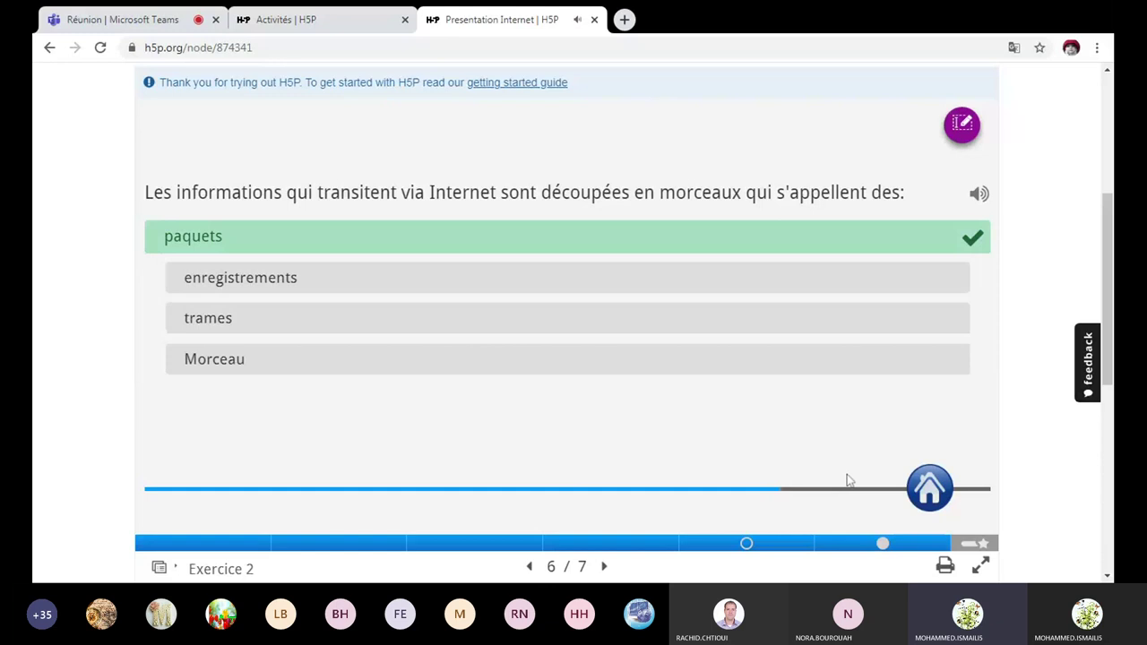
Open the presentation's summary slide and examine the per-slide scores and the total score.
{"action": "left_click", "coordinate": [972, 539]}
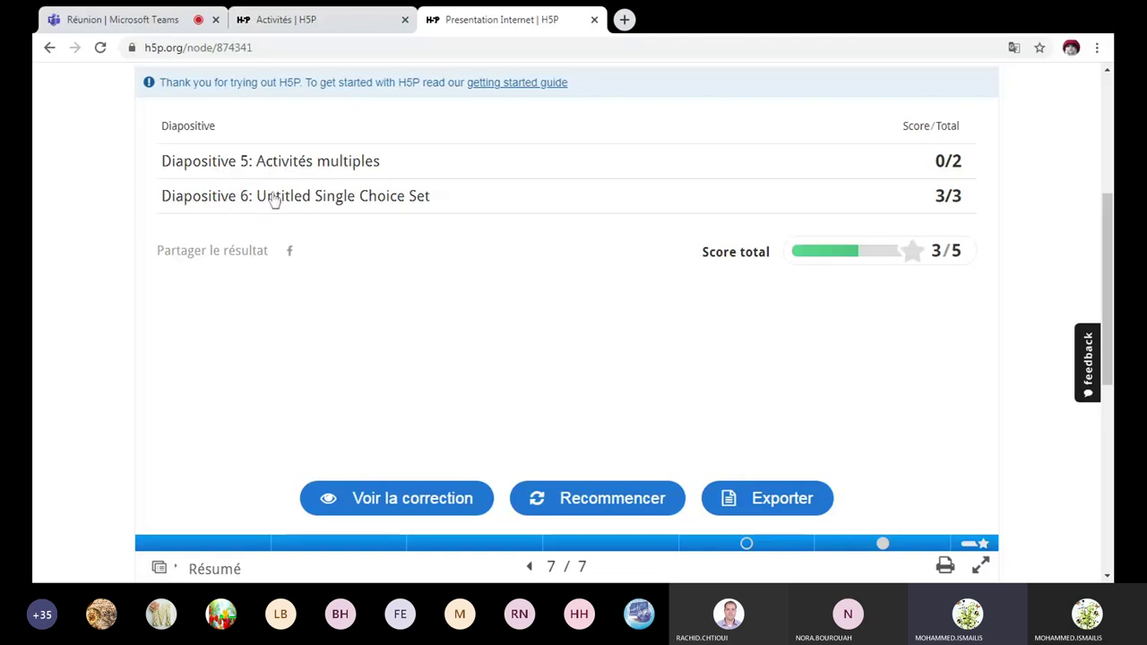
{"action": "triple_click", "coordinate": [940, 163]}
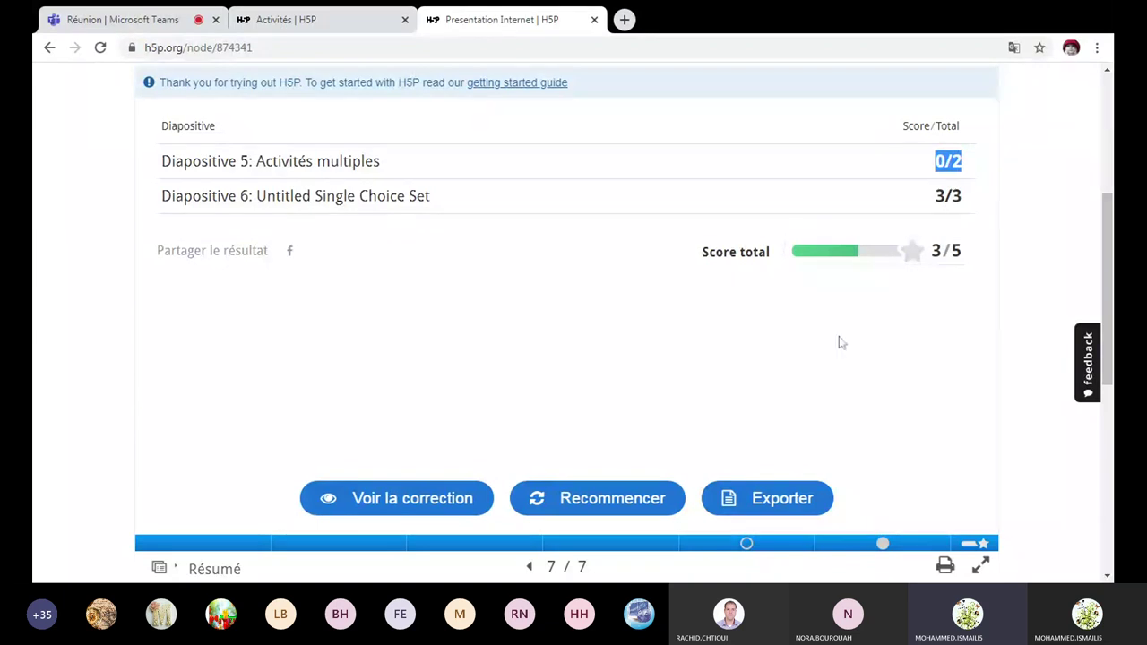
{"action": "scroll", "coordinate": [818, 351], "scroll_direction": "up", "scroll_amount": 1}
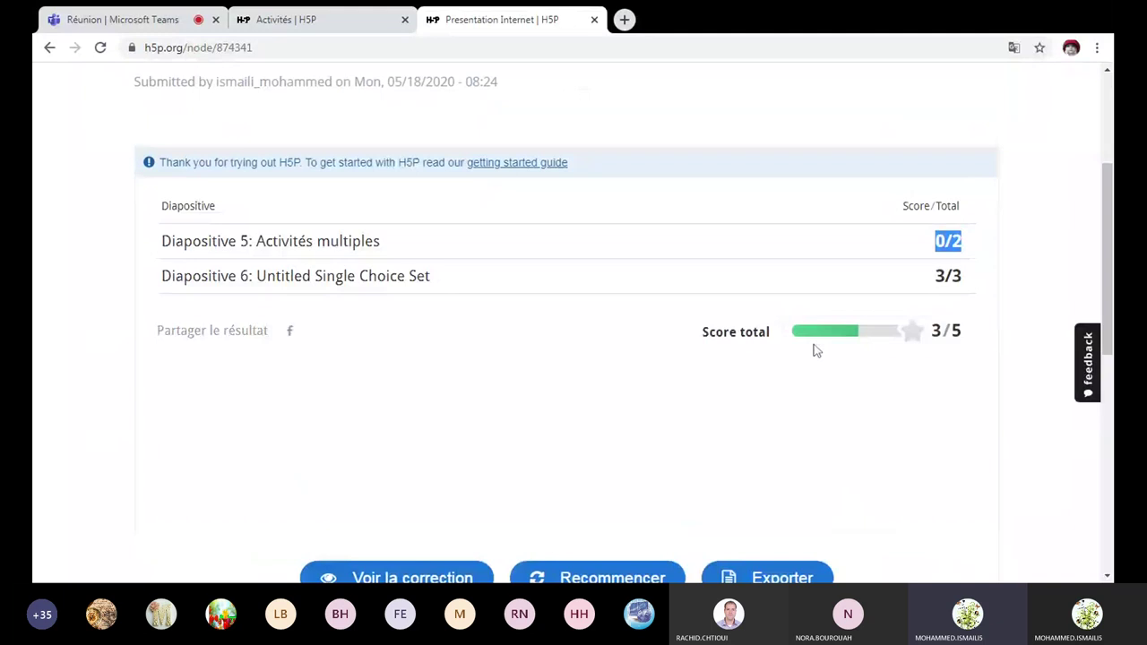
{"action": "scroll", "coordinate": [816, 350], "scroll_direction": "up", "scroll_amount": 1}
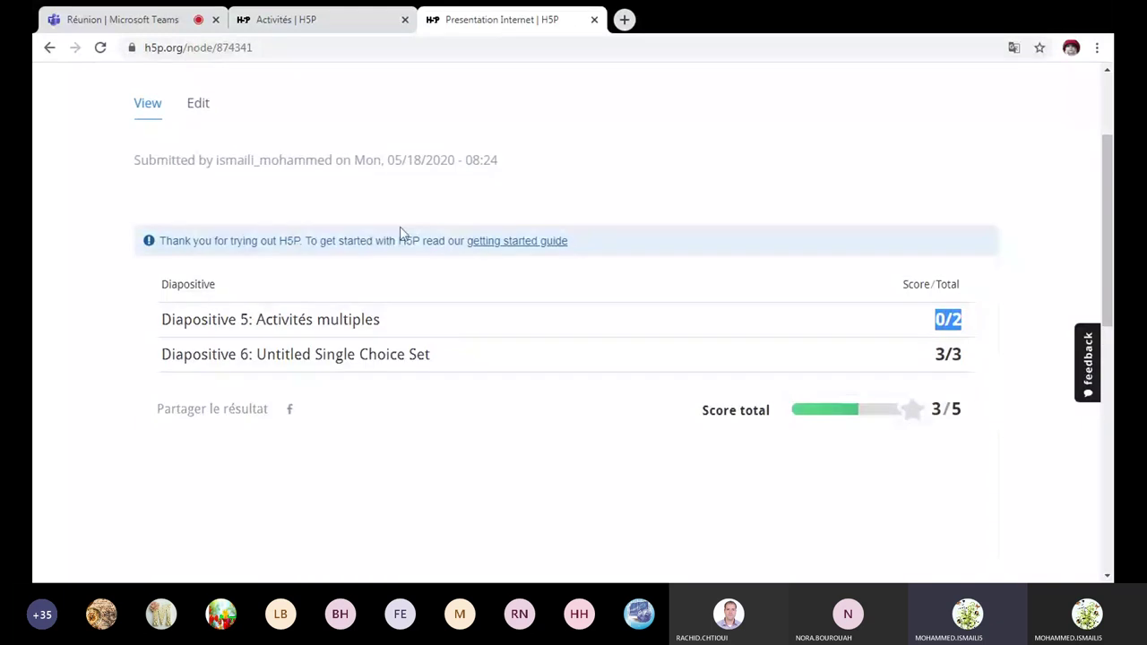
{"action": "left_click", "coordinate": [330, 20]}
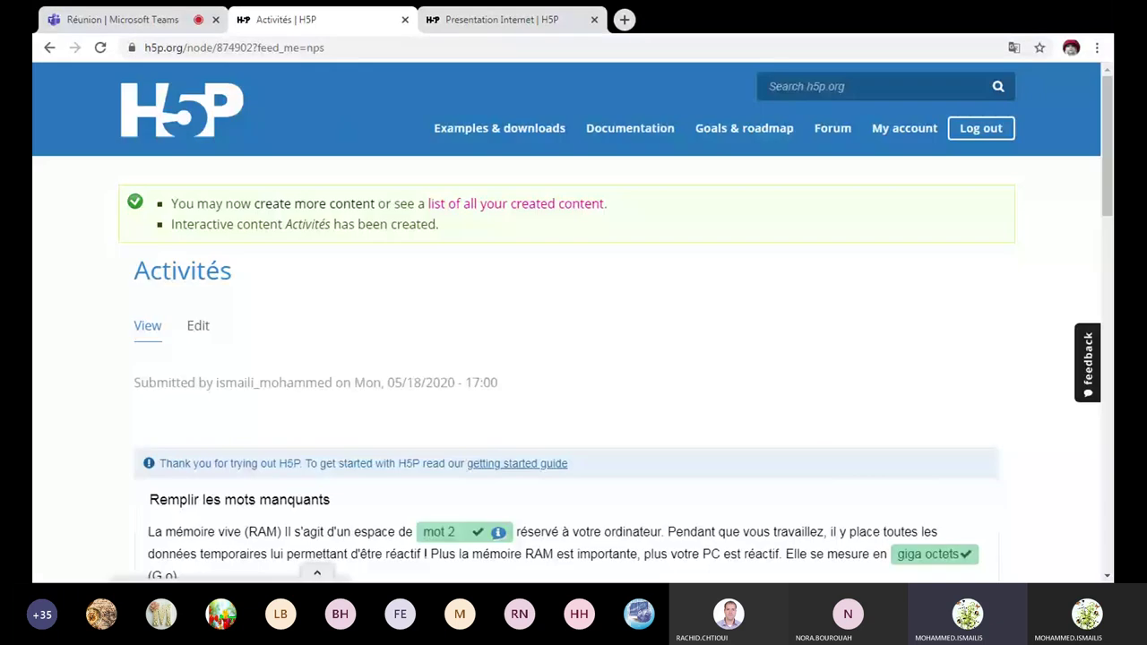
{"action": "left_click", "coordinate": [502, 20]}
{"action": "scroll", "coordinate": [513, 235], "scroll_direction": "up", "scroll_amount": 1}
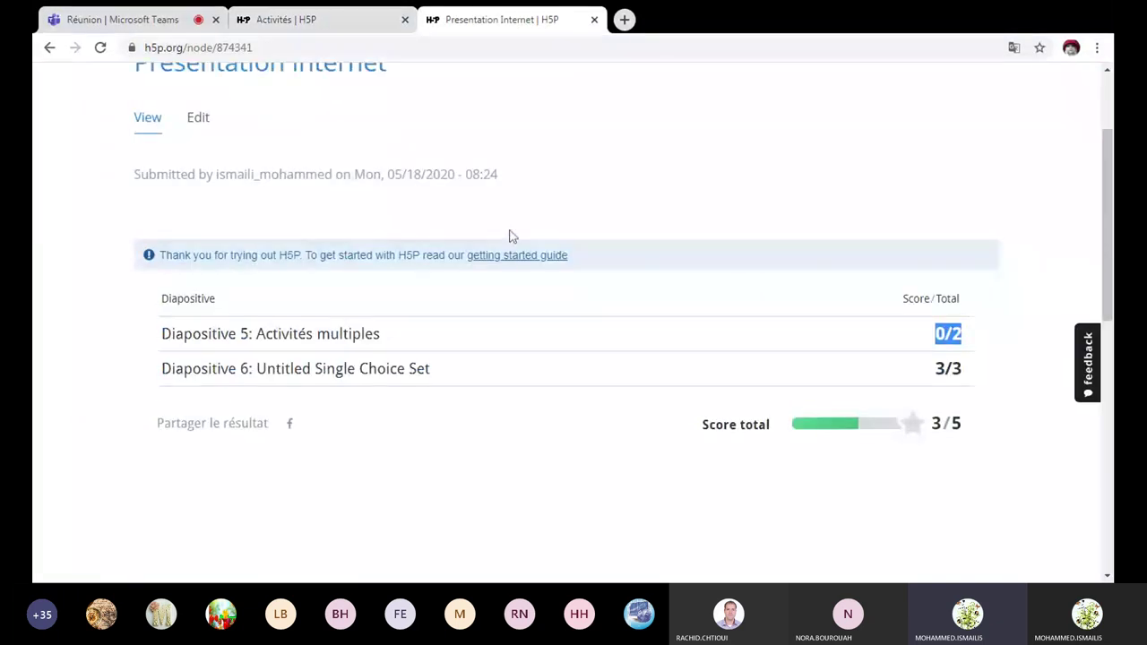
{"action": "scroll", "coordinate": [513, 236], "scroll_direction": "down", "scroll_amount": 3}
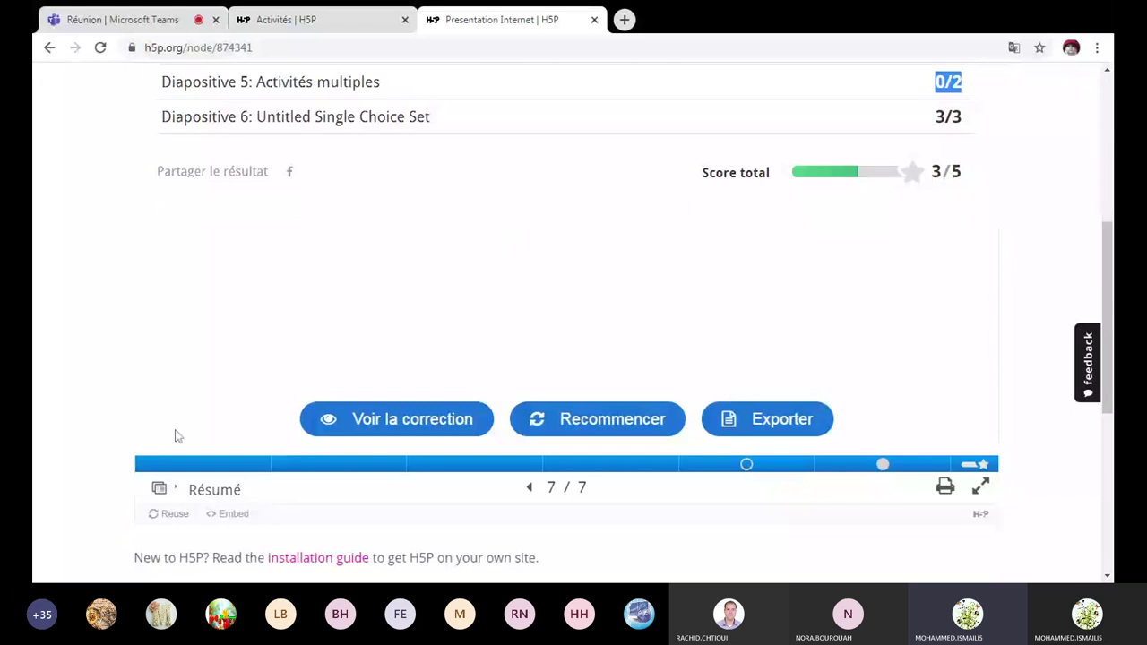
Return to the presentation's title slide and follow its "site" link to the H5P home page.
{"action": "left_click", "coordinate": [164, 464]}
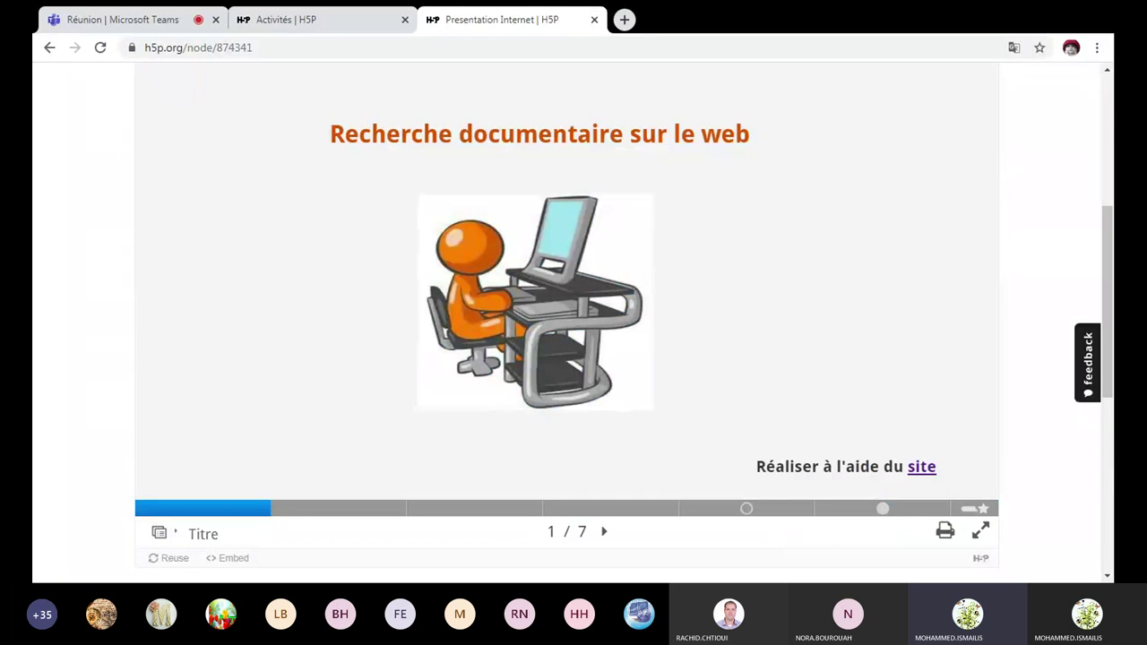
{"action": "left_click", "coordinate": [922, 468]}
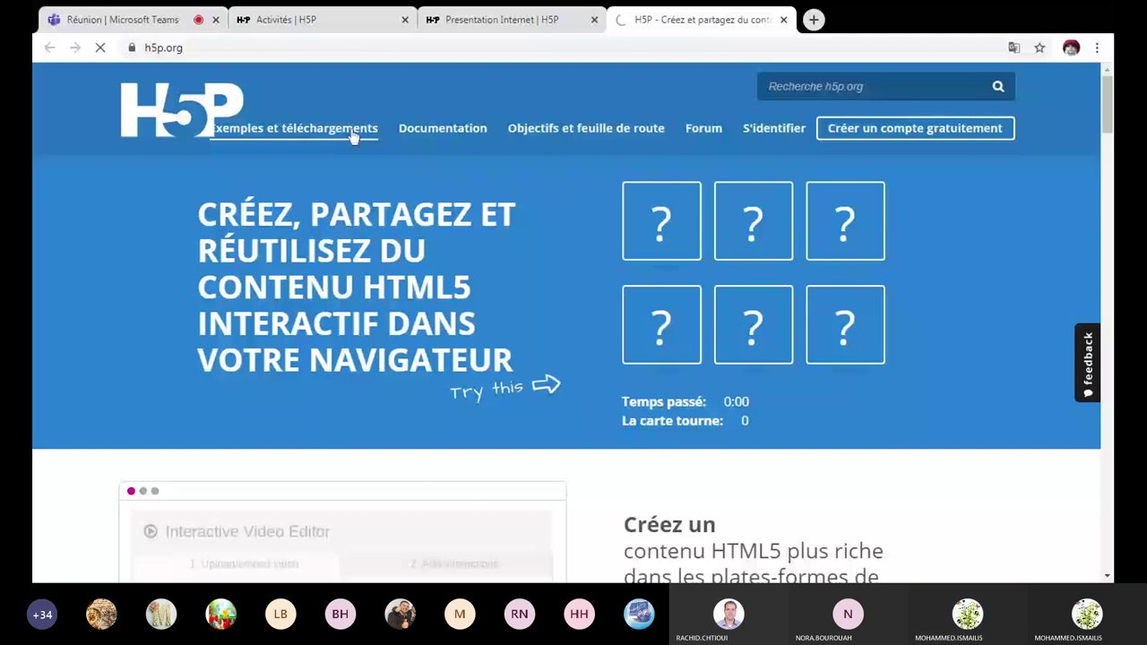
Go to the H5P examples and downloads page and open the Course Presentation content type.
{"action": "left_click", "coordinate": [353, 132]}
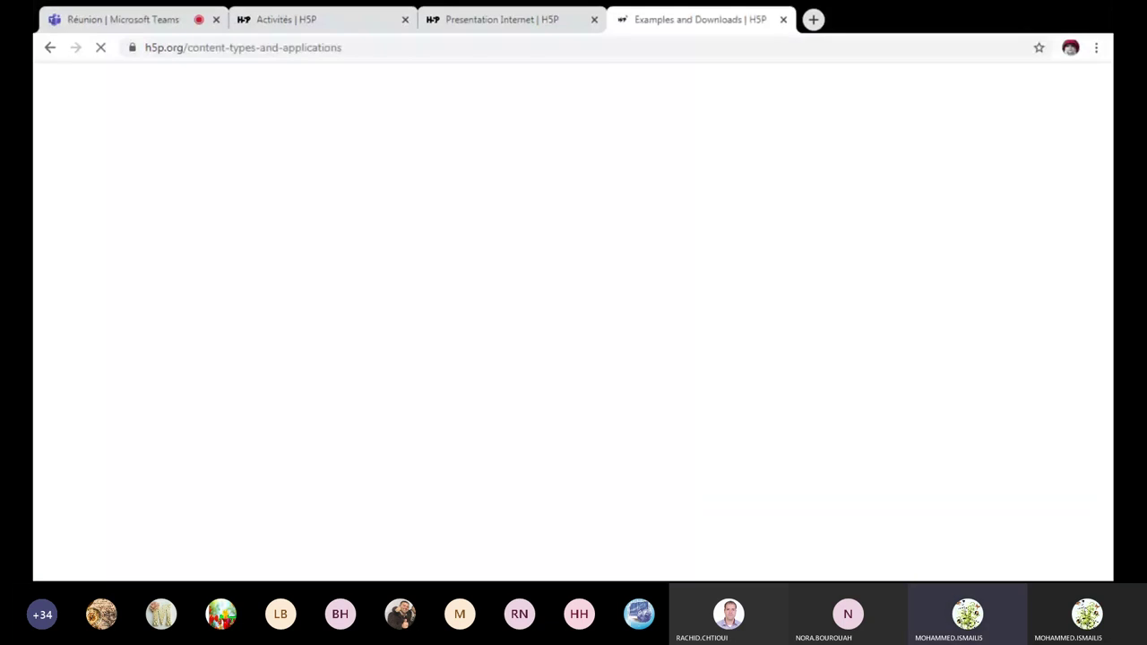
{"action": "scroll", "coordinate": [573, 322], "scroll_direction": "down", "scroll_amount": 1}
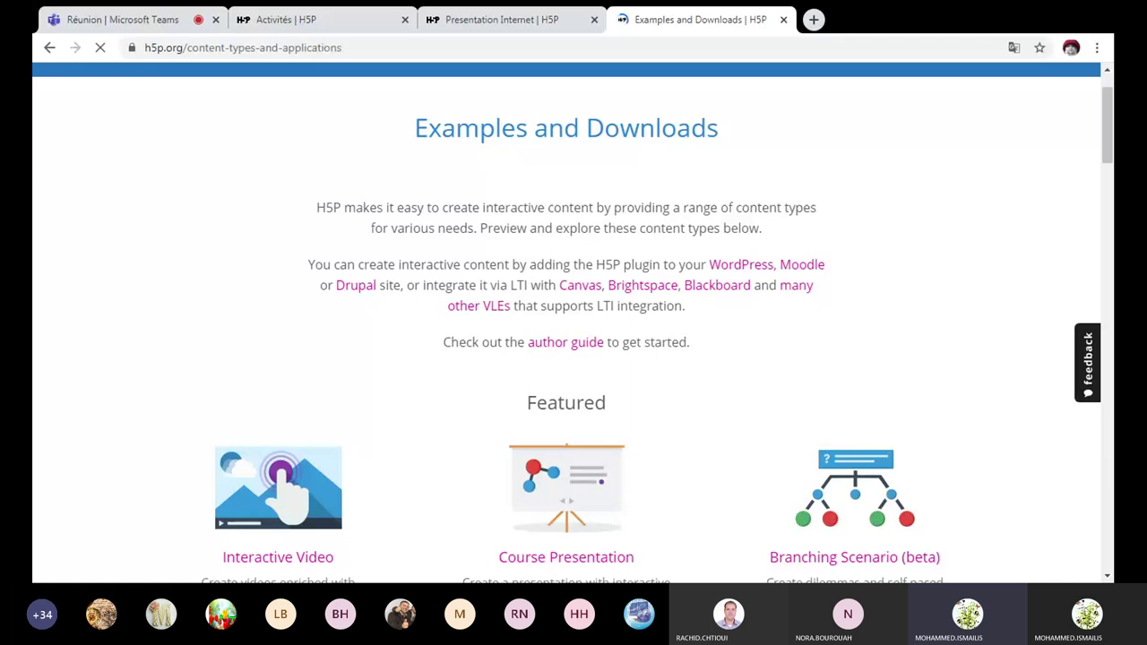
{"action": "scroll", "coordinate": [942, 134], "scroll_direction": "down", "scroll_amount": 1}
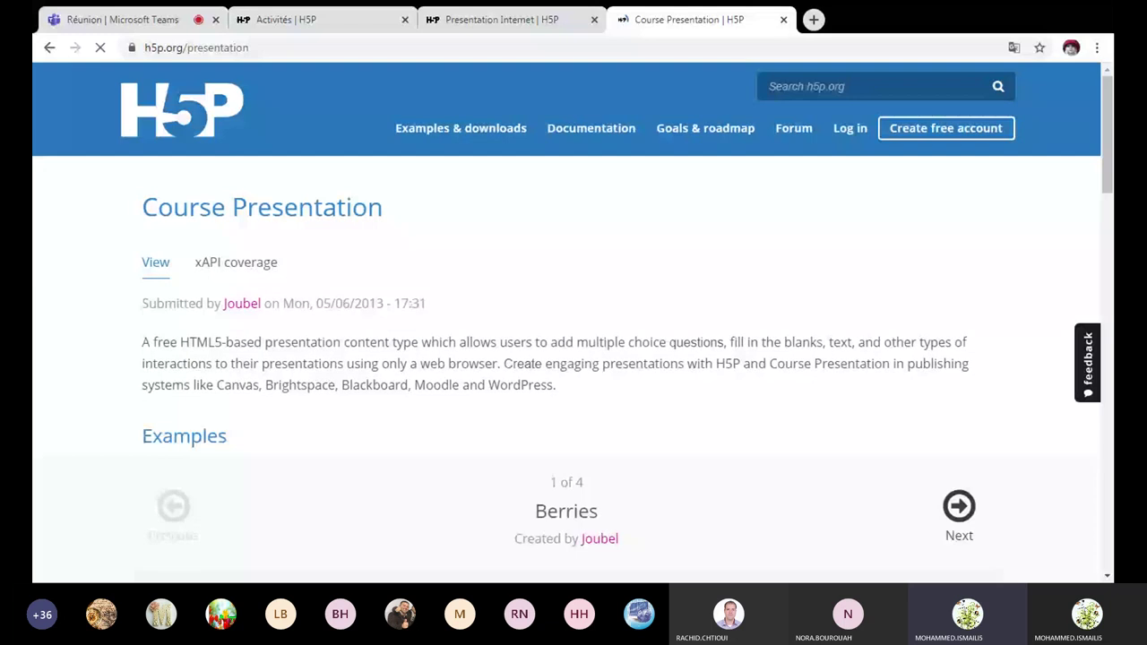
Browse the Course Presentation examples forward from Baies to the fourth one, Framboises.
{"action": "scroll", "coordinate": [1030, 392], "scroll_direction": "down", "scroll_amount": 3}
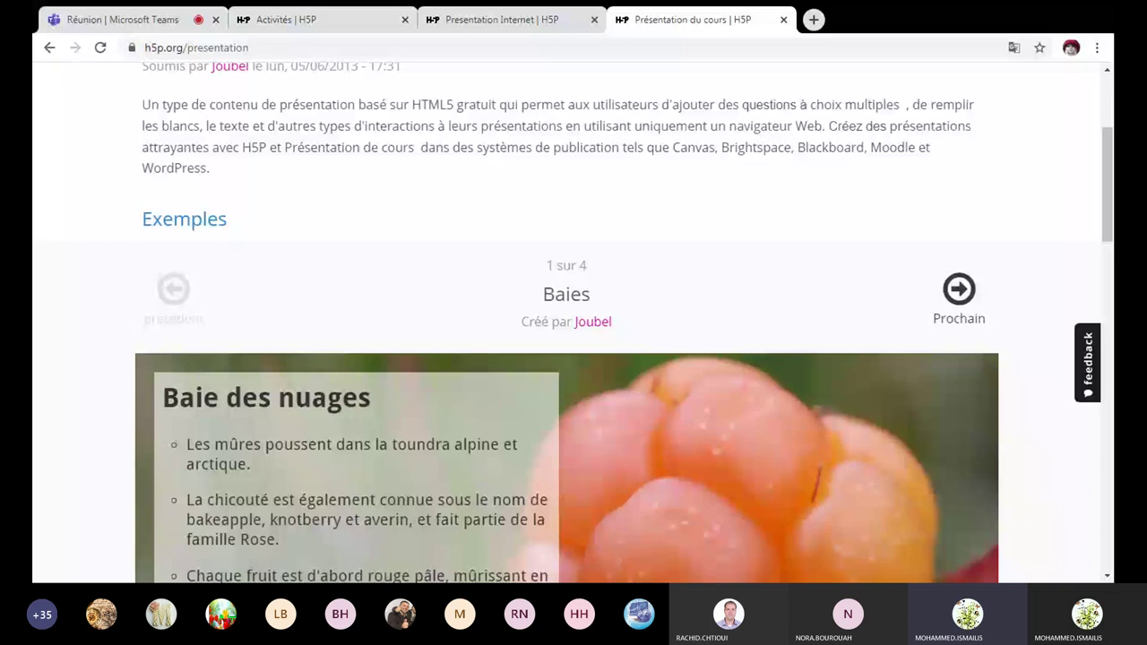
{"action": "left_click", "coordinate": [959, 290]}
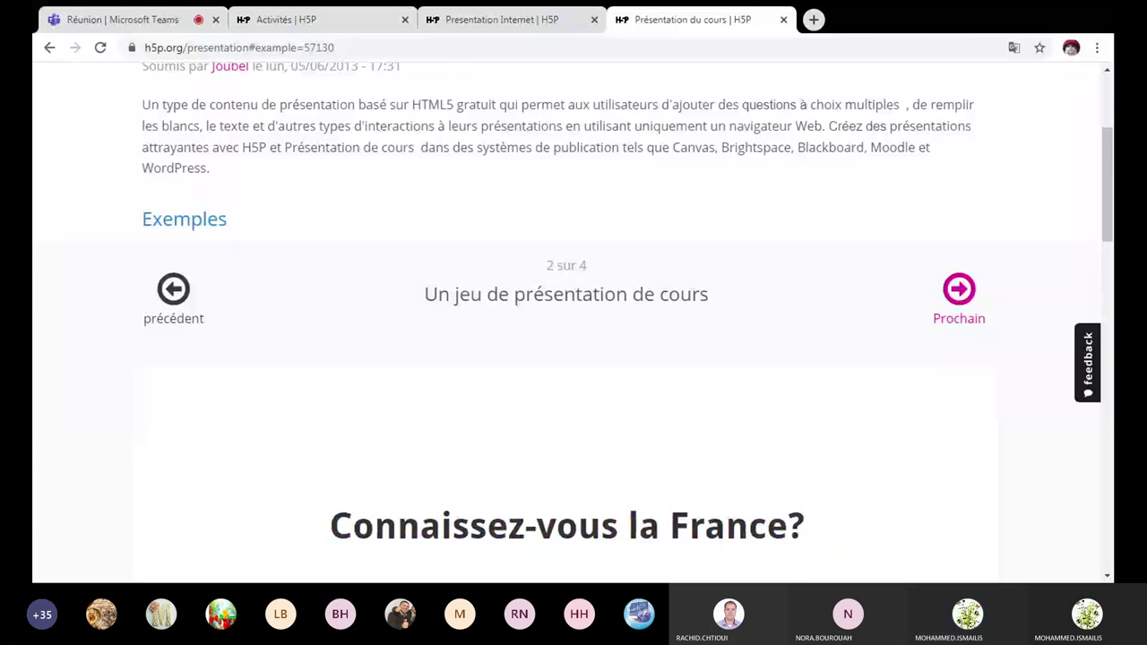
{"action": "left_click", "coordinate": [959, 292]}
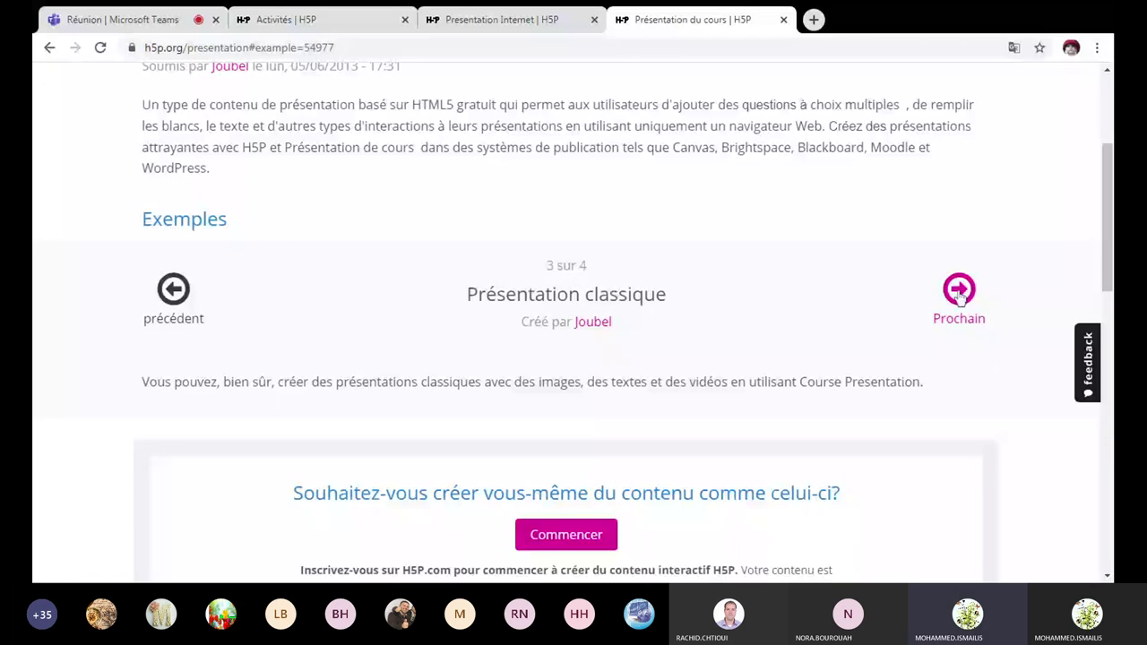
{"action": "left_click", "coordinate": [959, 291]}
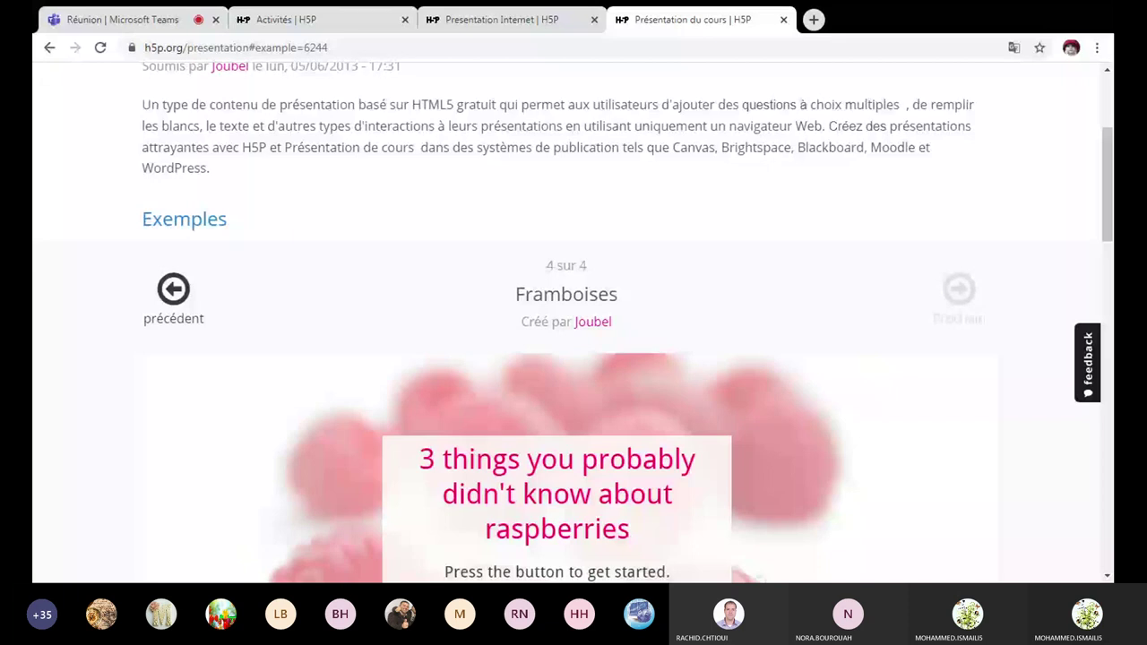
Download the Framboises example for reuse as an .h5p file.
{"action": "scroll", "coordinate": [1031, 327], "scroll_direction": "down", "scroll_amount": 1}
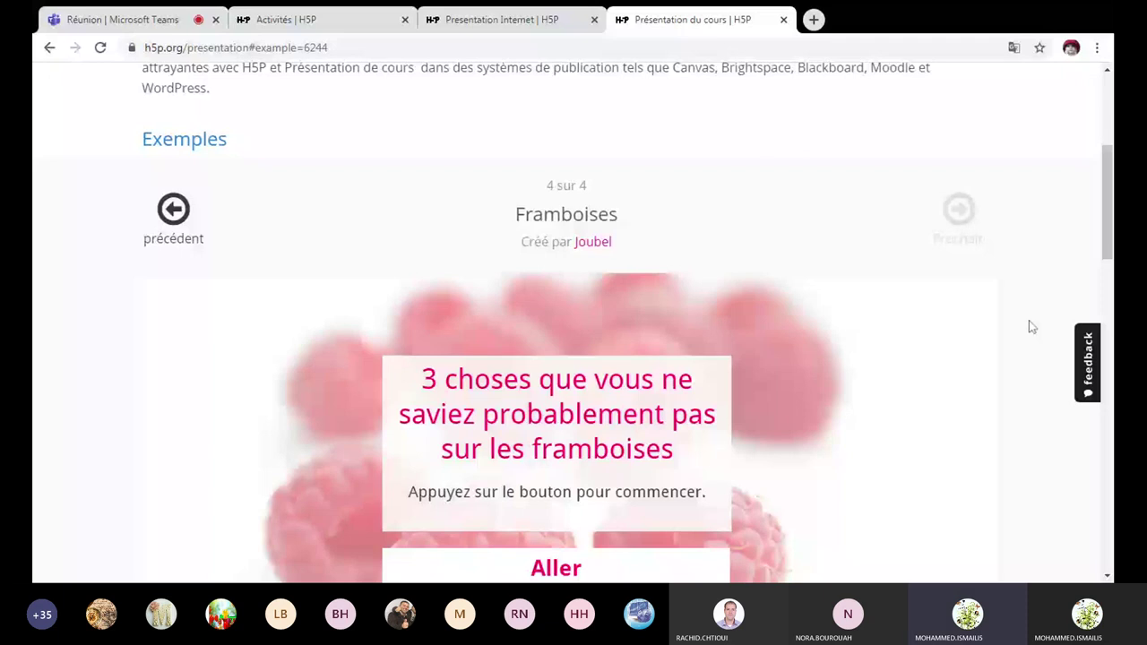
{"action": "scroll", "coordinate": [1030, 321], "scroll_direction": "down", "scroll_amount": 3}
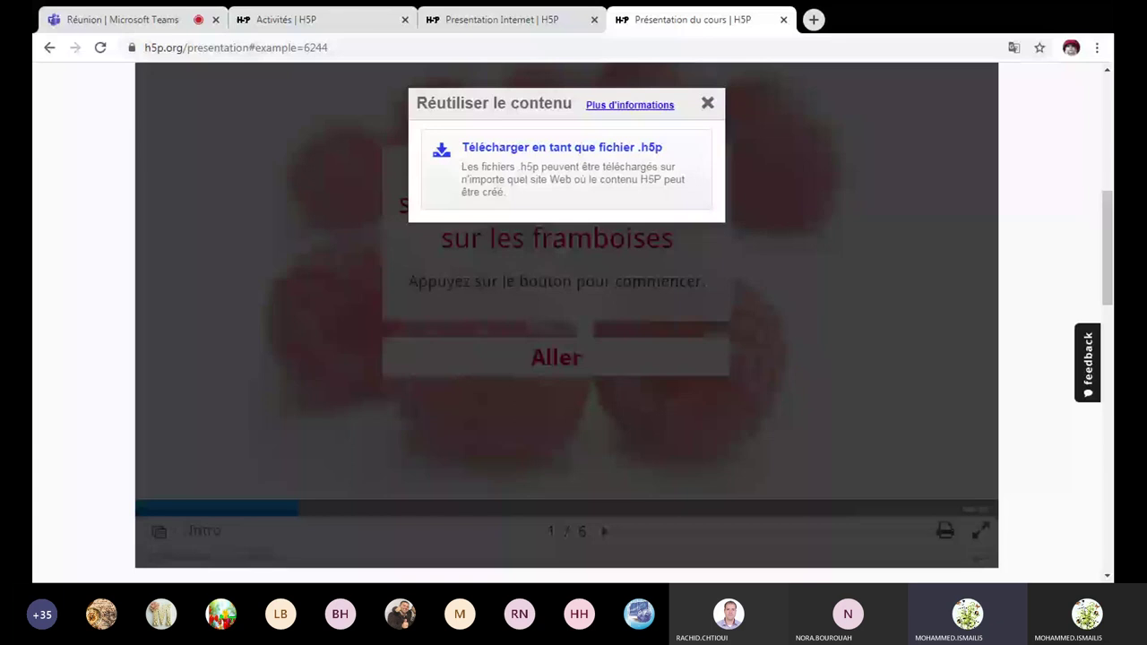
{"action": "left_click", "coordinate": [500, 196]}
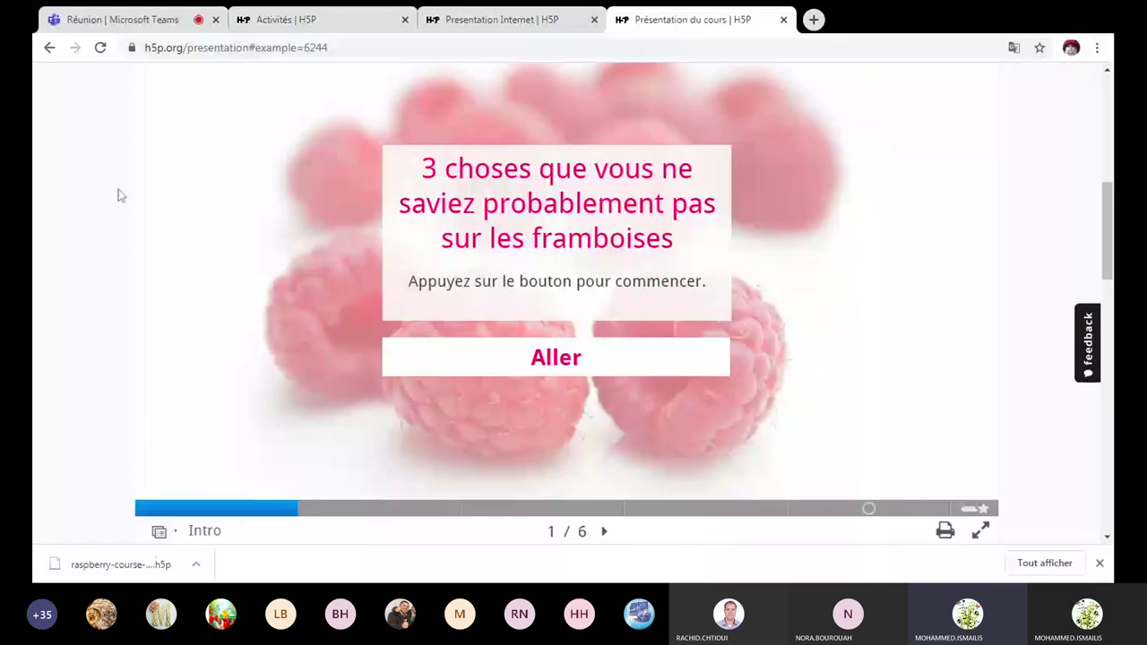
Log in to the H5P account and open the page for creating interactive content.
{"action": "scroll", "coordinate": [116, 206], "scroll_direction": "down", "scroll_amount": 1}
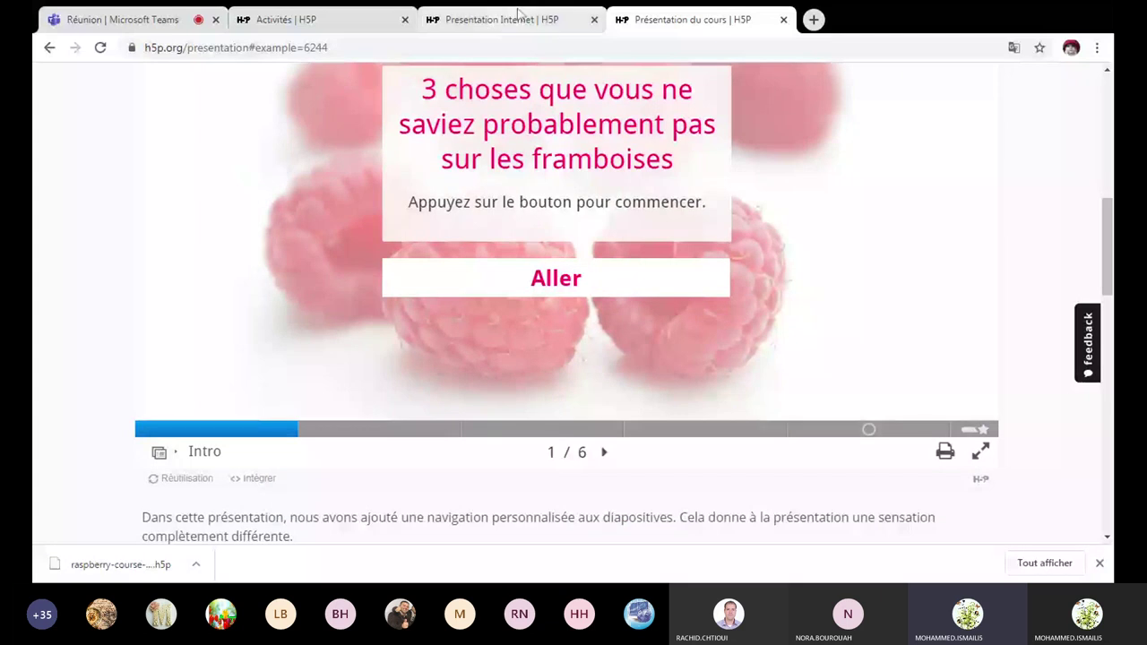
{"action": "scroll", "coordinate": [630, 300], "scroll_direction": "up", "scroll_amount": 3}
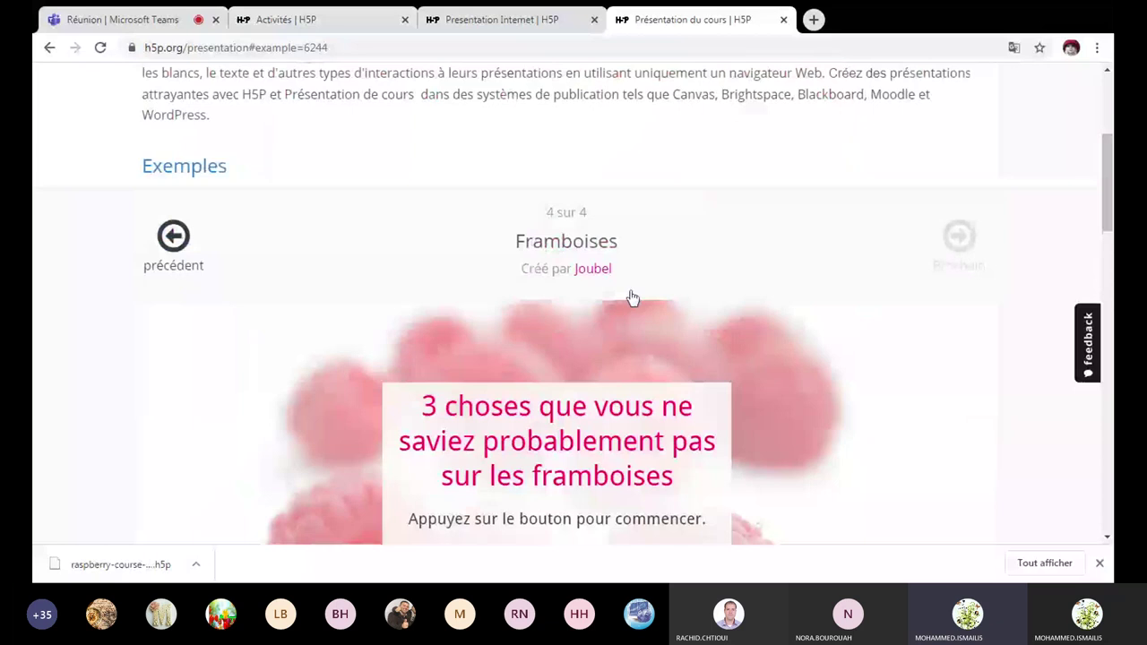
{"action": "scroll", "coordinate": [633, 297], "scroll_direction": "up", "scroll_amount": 2}
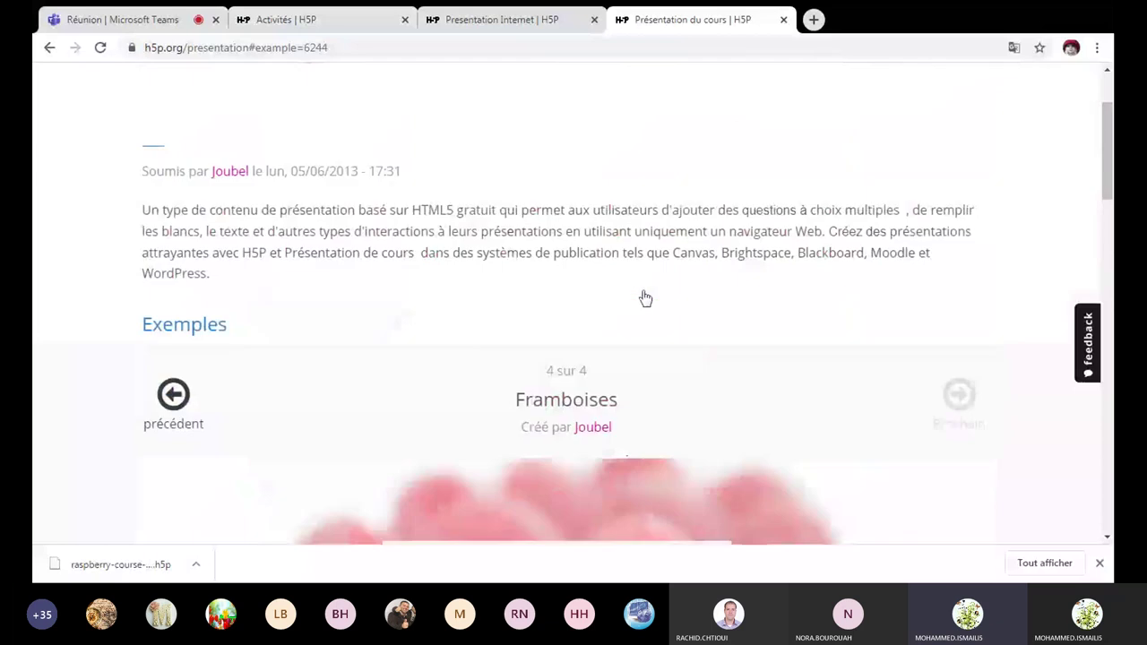
{"action": "scroll", "coordinate": [640, 300], "scroll_direction": "up", "scroll_amount": 2}
{"action": "left_click", "coordinate": [783, 134]}
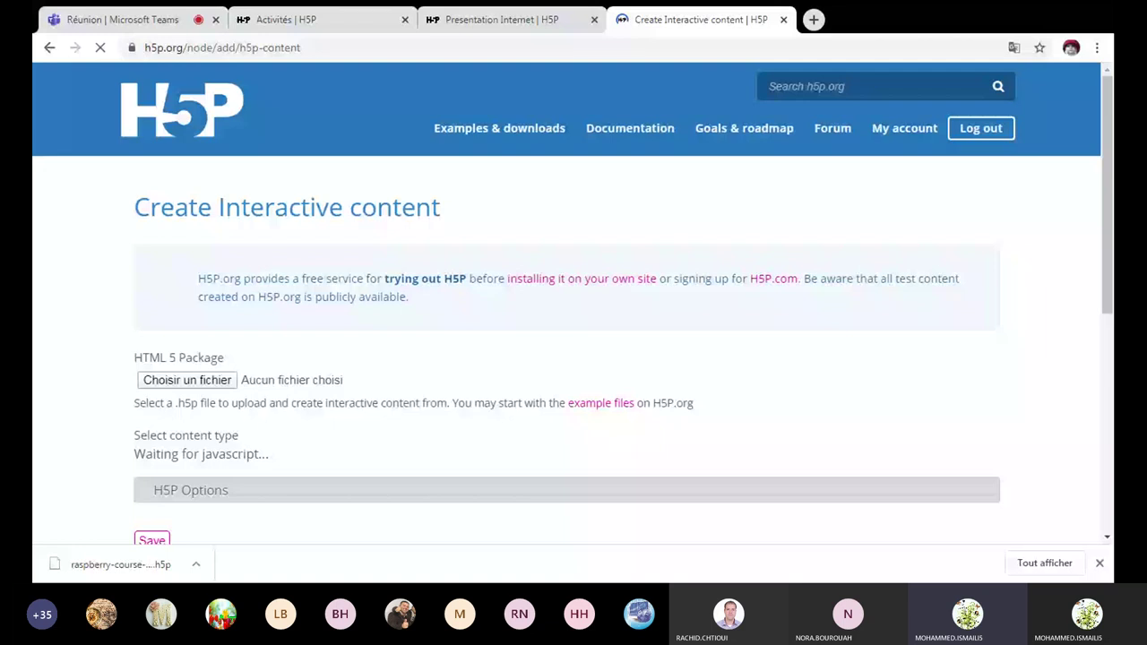
Upload the downloaded raspberry course presentation .h5p file as the new interactive content.
{"action": "scroll", "coordinate": [837, 167], "scroll_direction": "down", "scroll_amount": 2}
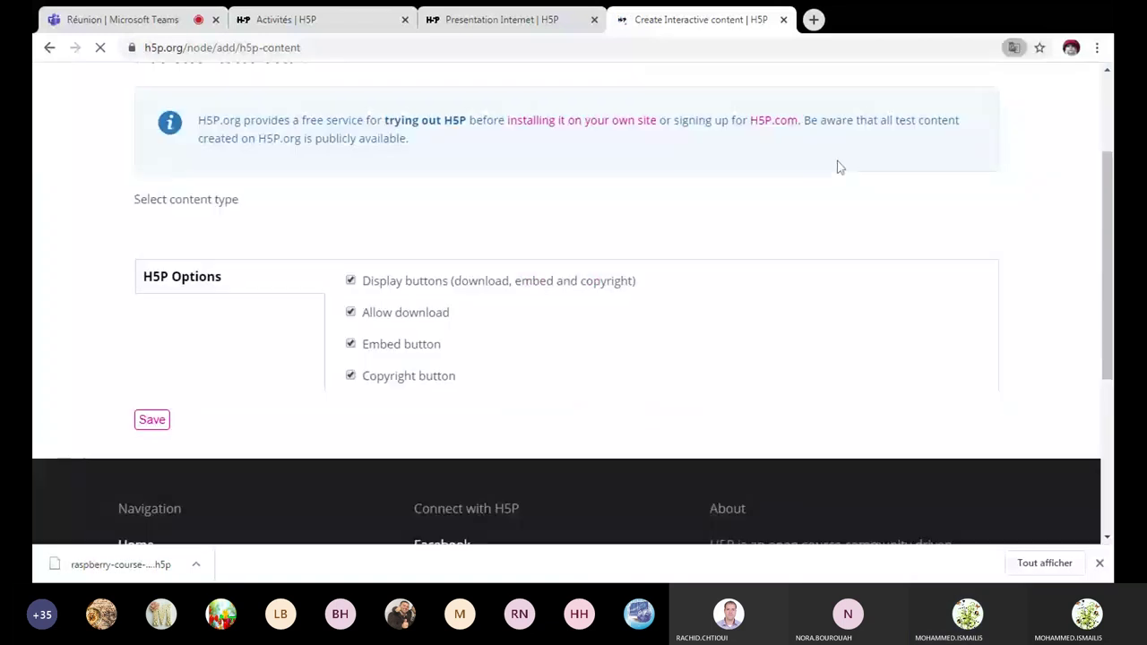
{"action": "scroll", "coordinate": [1006, 260], "scroll_direction": "up", "scroll_amount": 1}
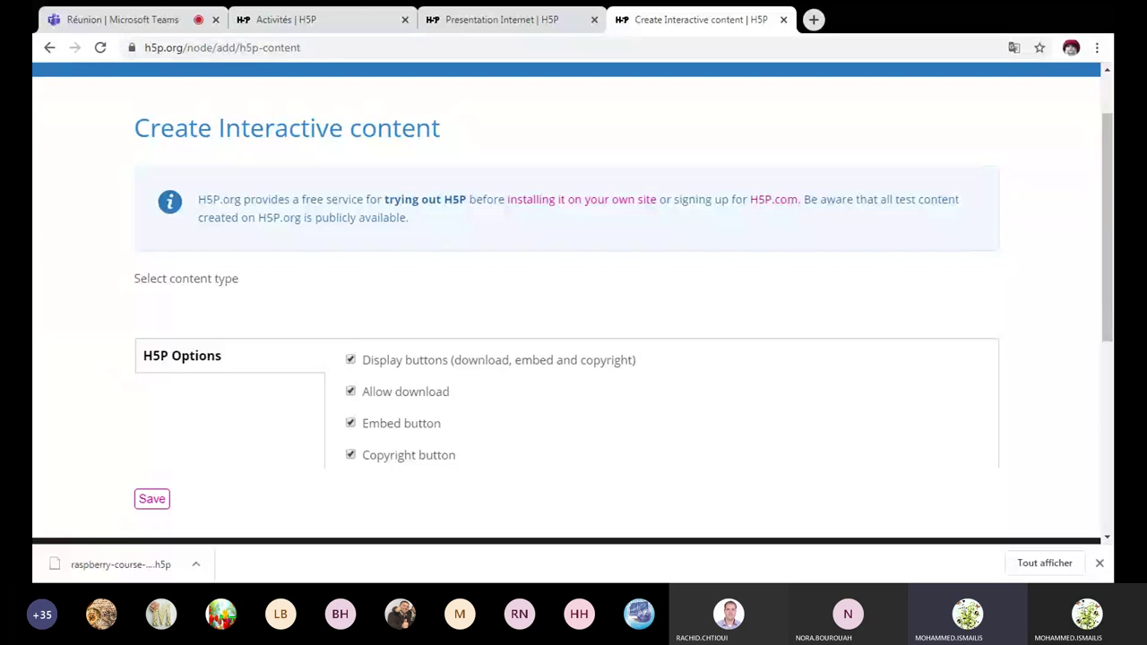
{"action": "left_click", "coordinate": [307, 345]}
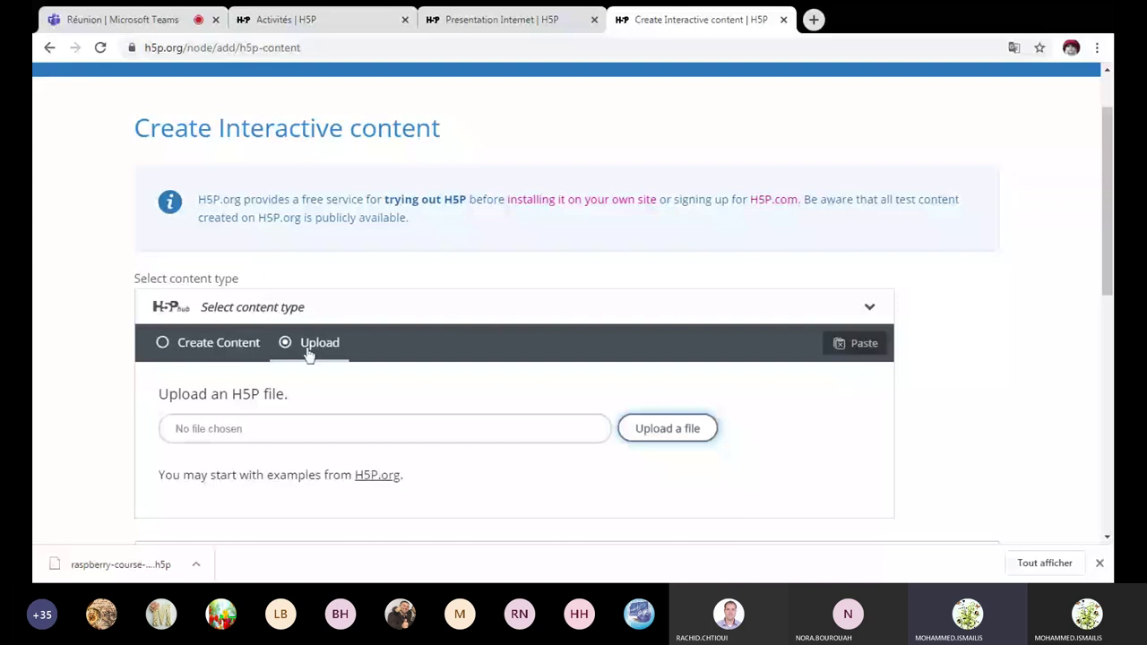
{"action": "left_click", "coordinate": [674, 435]}
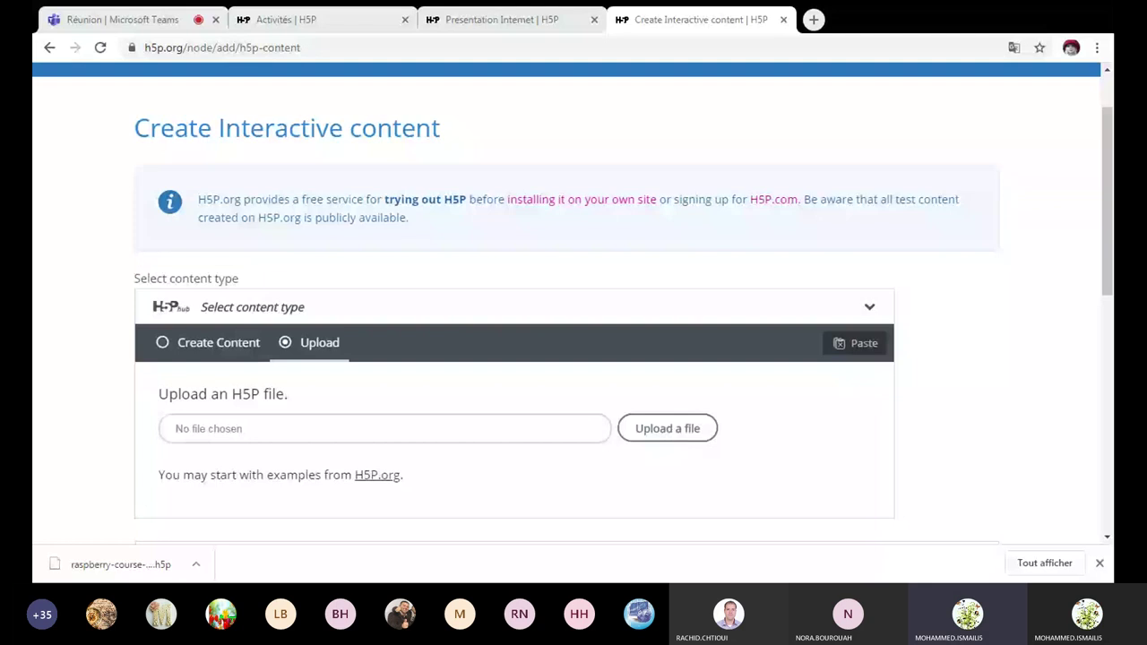
{"action": "left_click", "coordinate": [637, 432]}
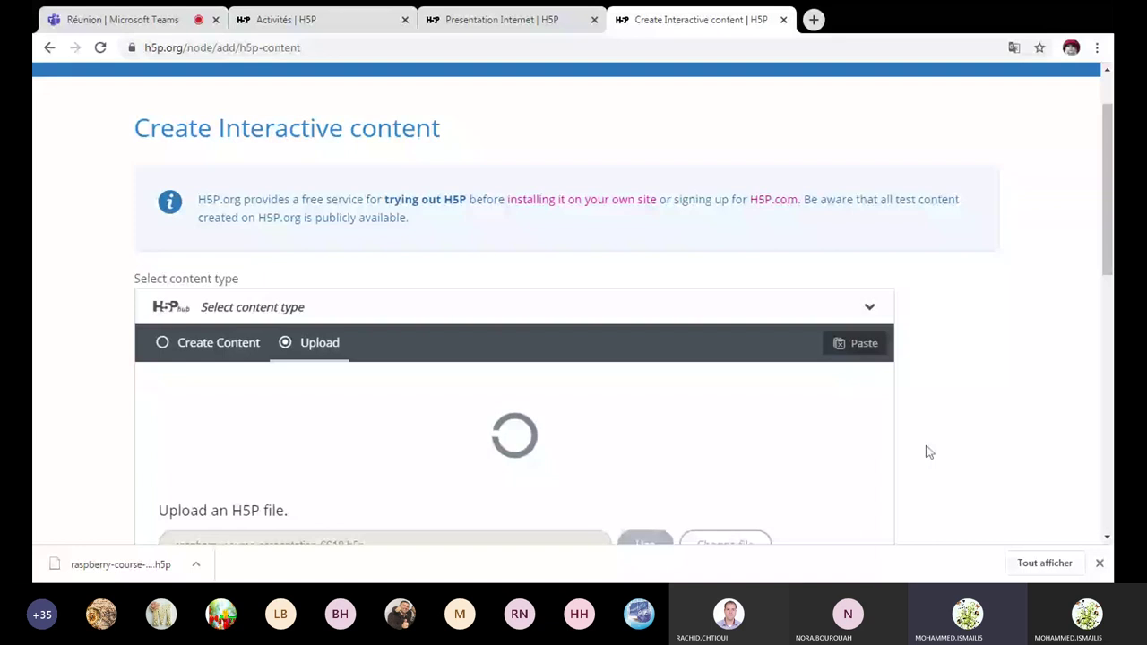
Review the uploaded Raspberry Course Presentation in the slide editor and translate the page into French.
{"action": "scroll", "coordinate": [929, 452], "scroll_direction": "down", "scroll_amount": 1}
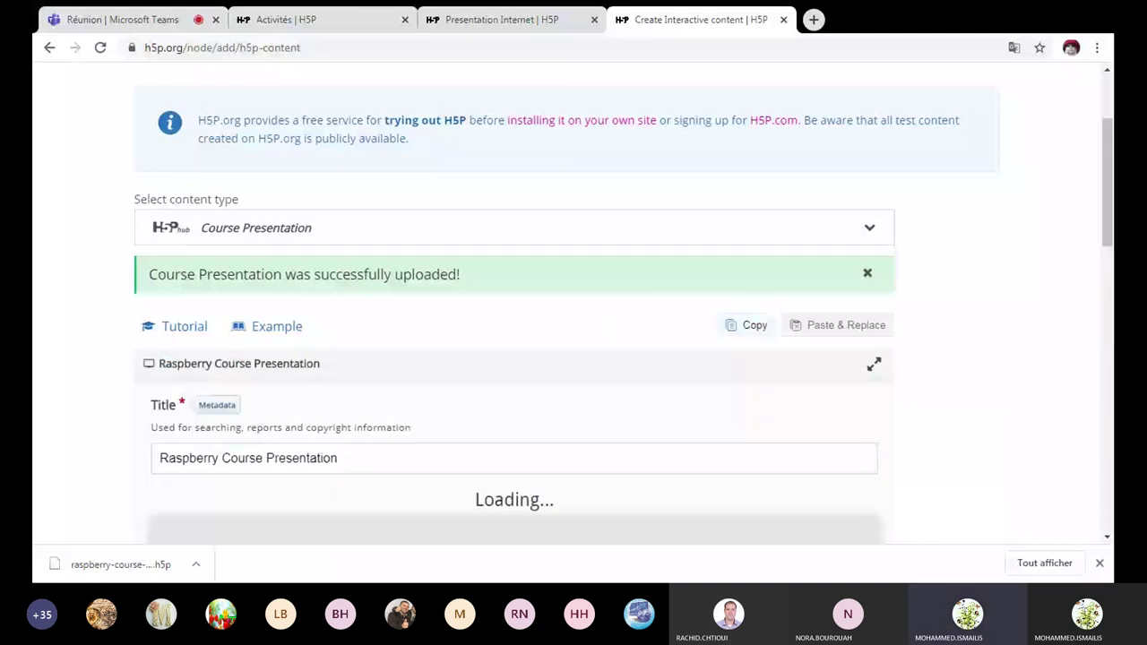
{"action": "scroll", "coordinate": [609, 365], "scroll_direction": "down", "scroll_amount": 1}
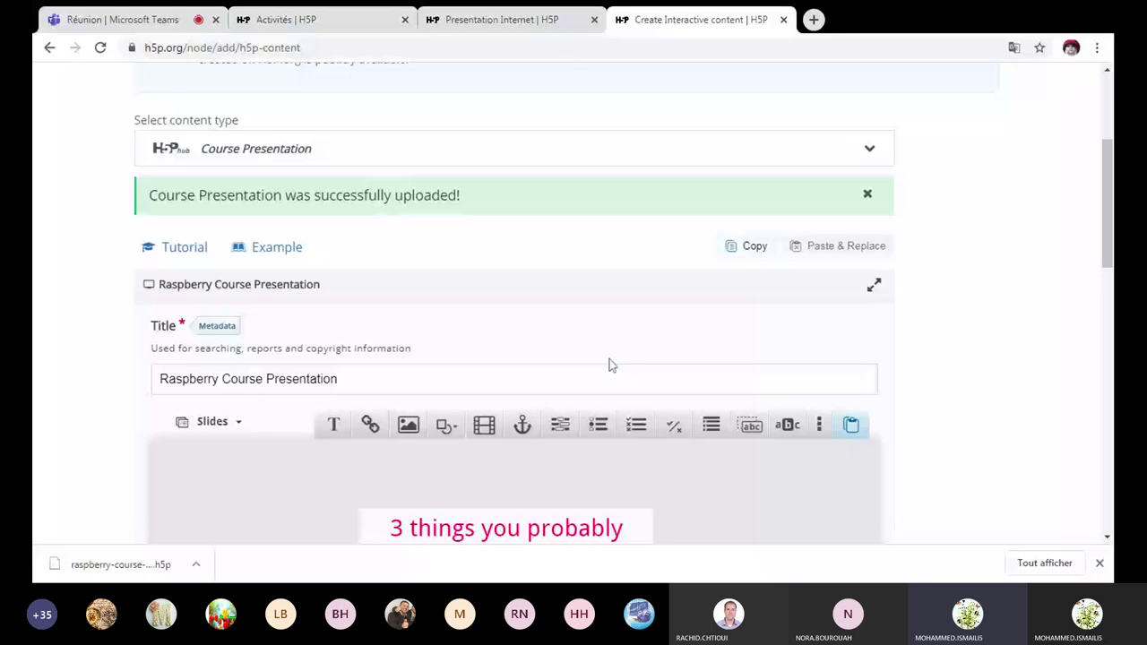
{"action": "scroll", "coordinate": [610, 365], "scroll_direction": "down", "scroll_amount": 4}
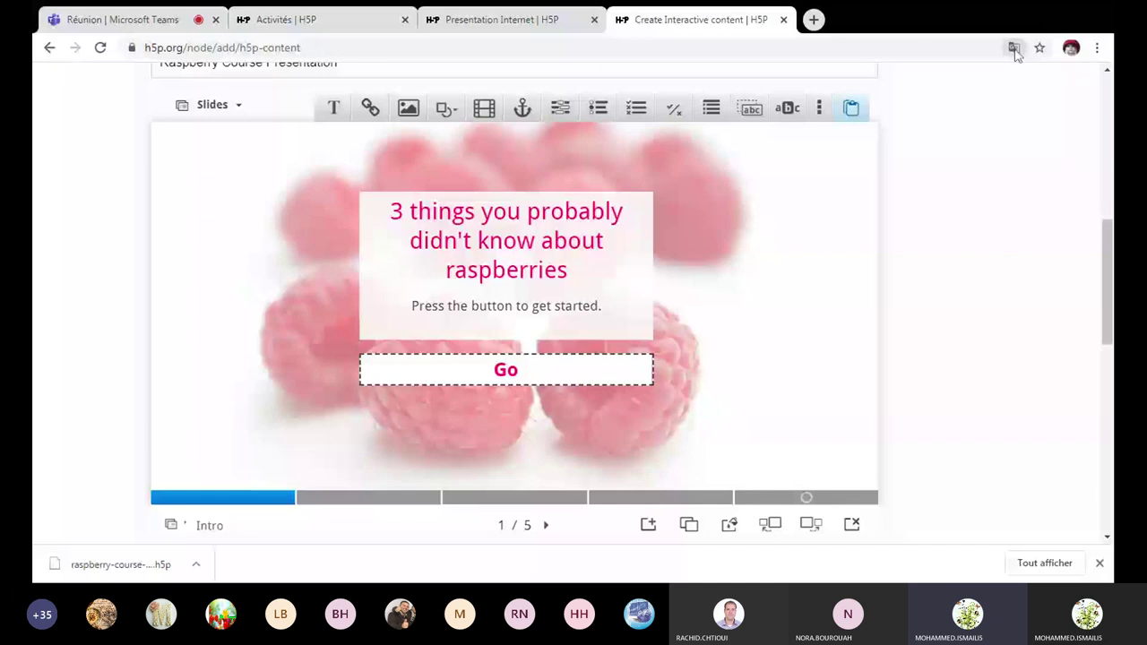
{"action": "scroll", "coordinate": [1027, 347], "scroll_direction": "down", "scroll_amount": 1}
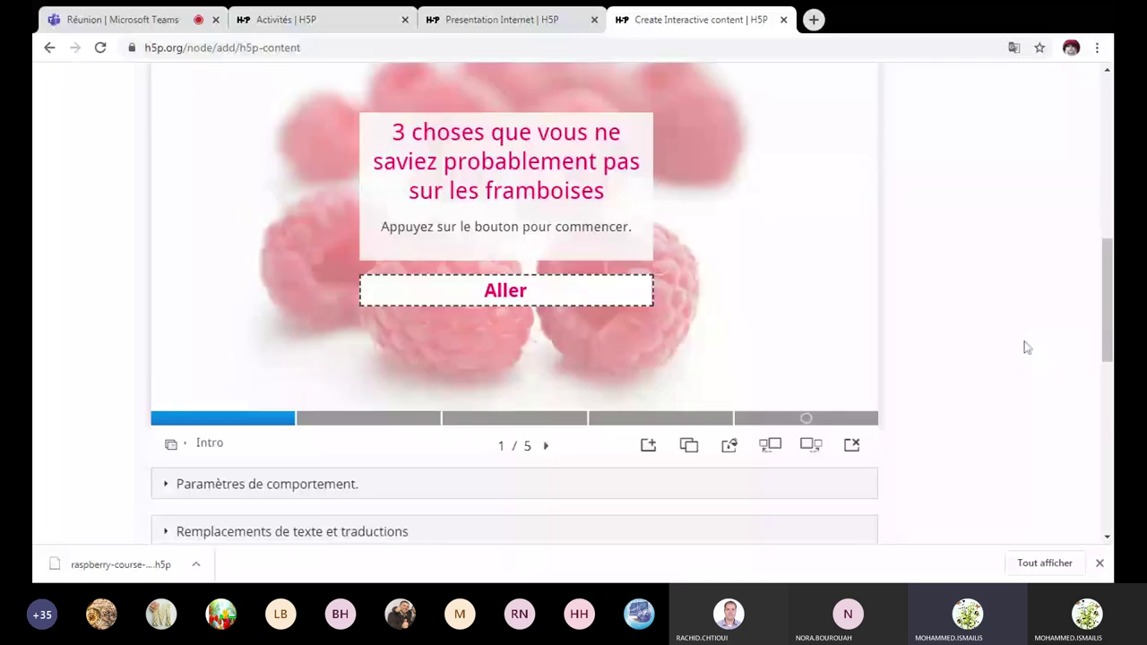
Delete the first four slides of the raspberry presentation, from Intro through 3. Seeds, confirming each deletion.
{"action": "scroll", "coordinate": [986, 377], "scroll_direction": "up", "scroll_amount": 1}
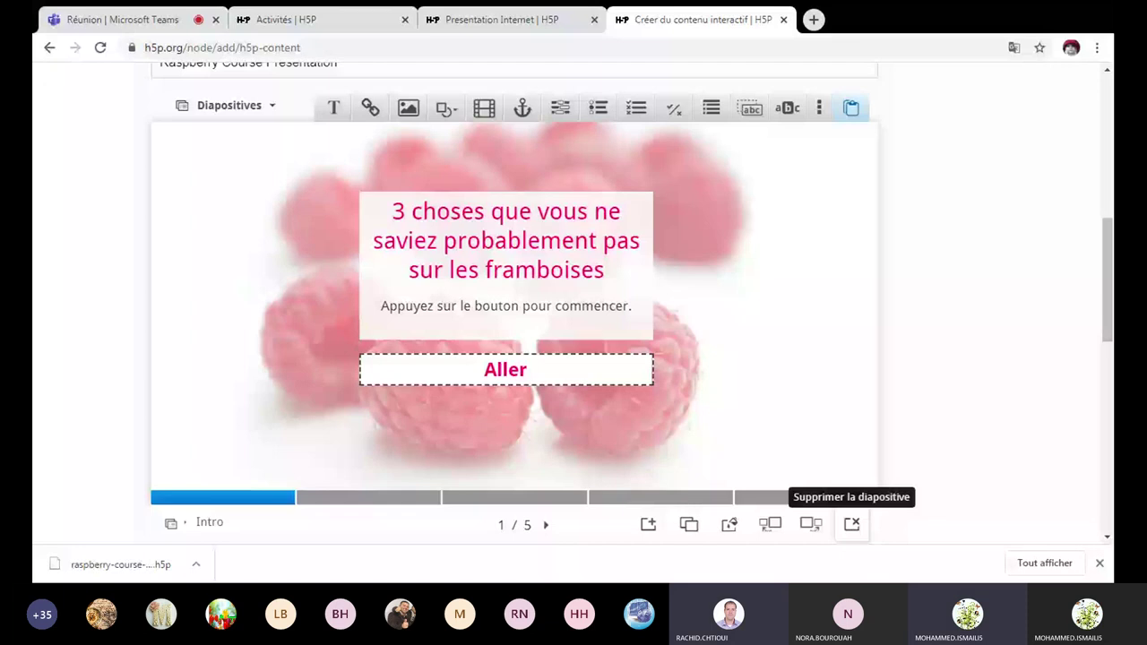
{"action": "scroll", "coordinate": [916, 442], "scroll_direction": "down", "scroll_amount": 2}
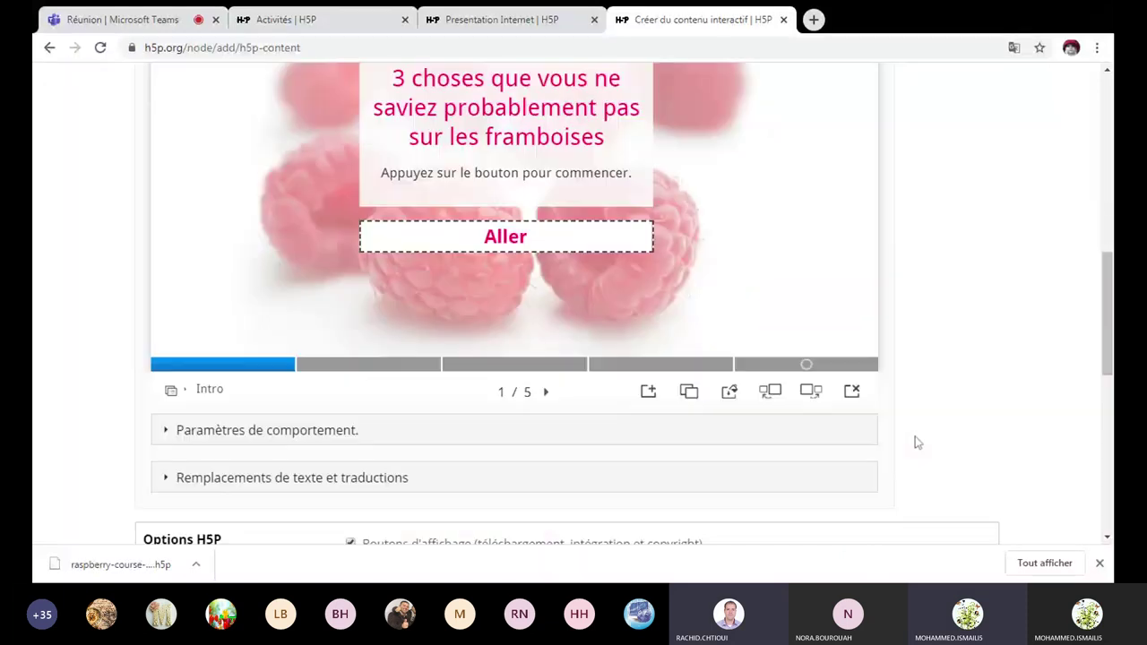
{"action": "scroll", "coordinate": [916, 442], "scroll_direction": "down", "scroll_amount": 1}
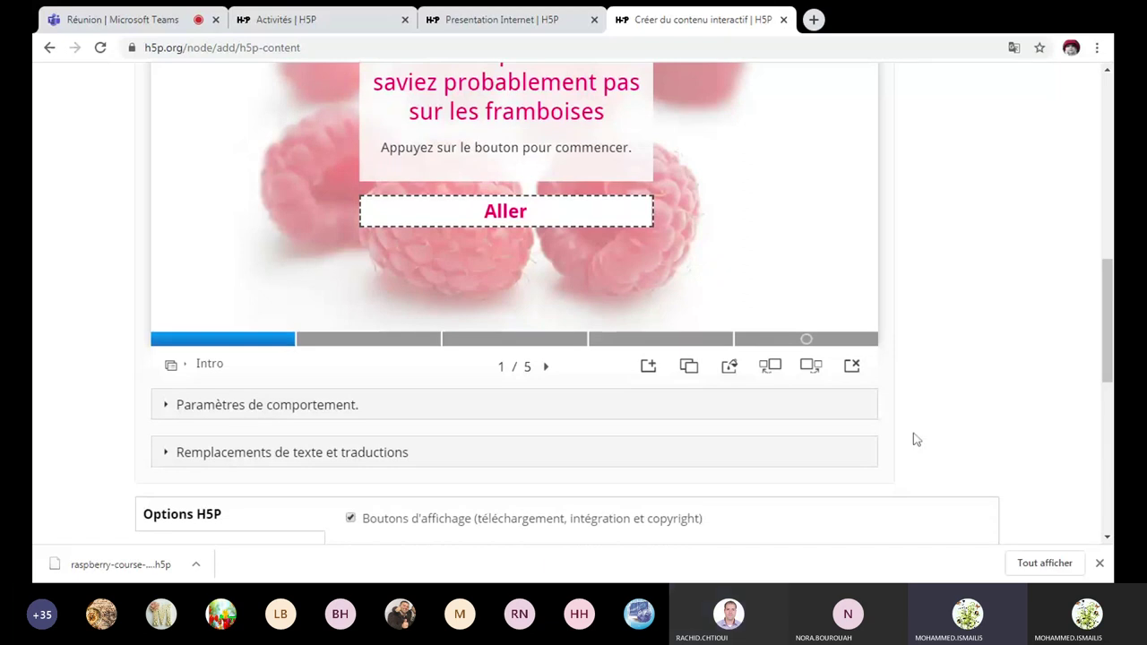
{"action": "scroll", "coordinate": [916, 439], "scroll_direction": "down", "scroll_amount": 1}
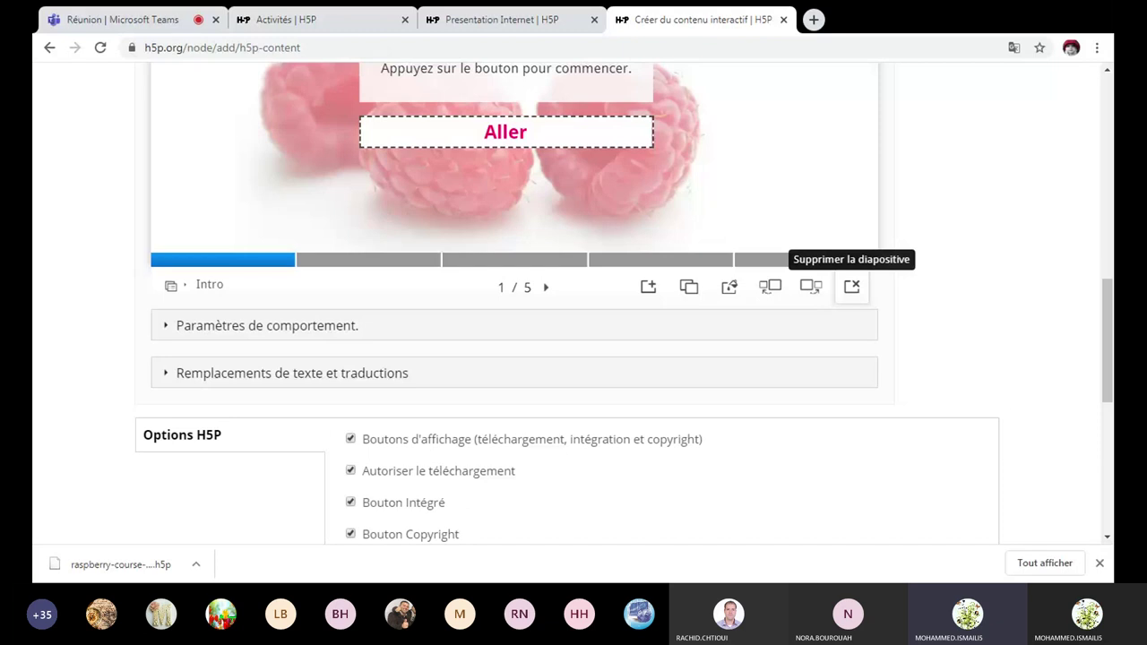
{"action": "left_click", "coordinate": [852, 286]}
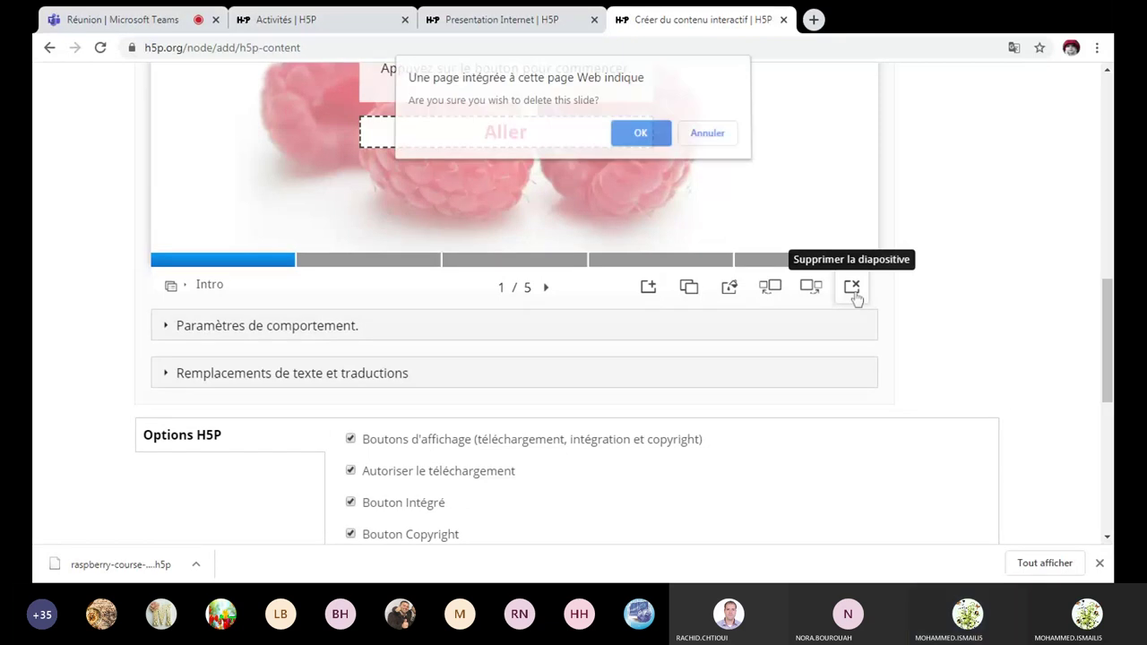
{"action": "left_click", "coordinate": [649, 136]}
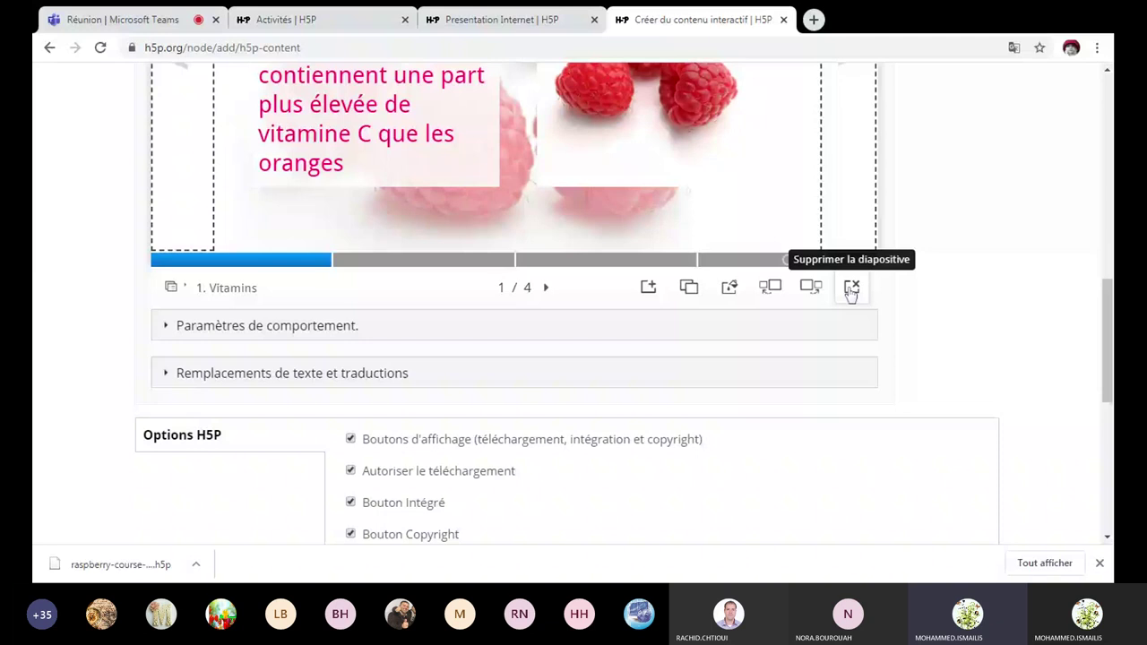
{"action": "left_click", "coordinate": [852, 289]}
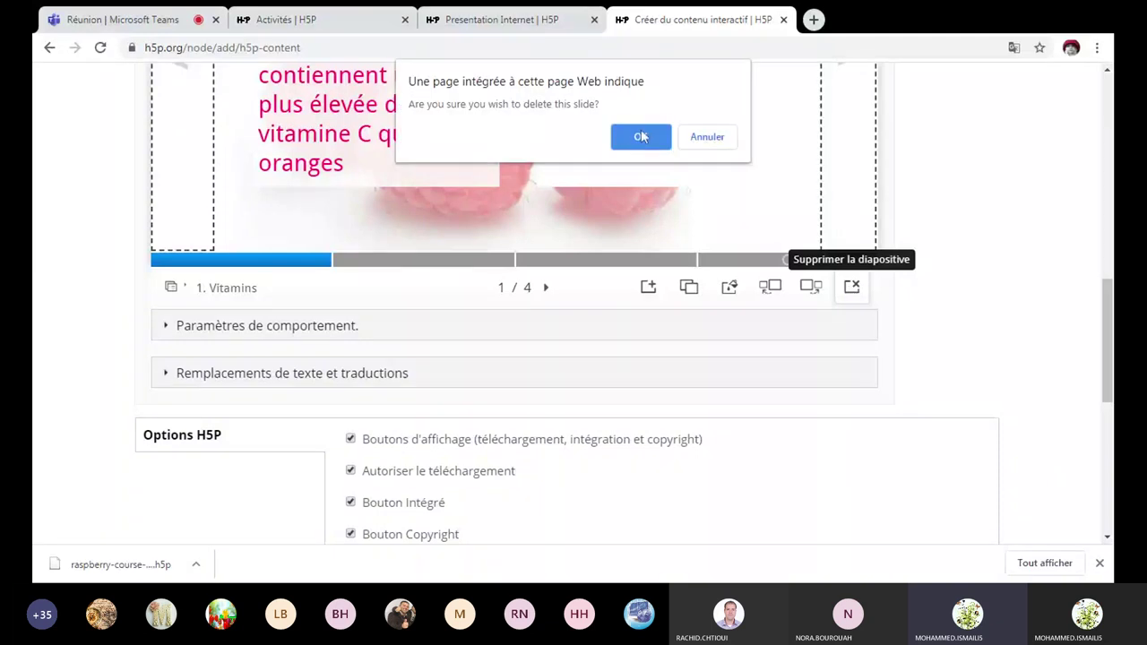
{"action": "key", "text": "Return"}
{"action": "left_click", "coordinate": [856, 291]}
{"action": "left_click", "coordinate": [641, 136]}
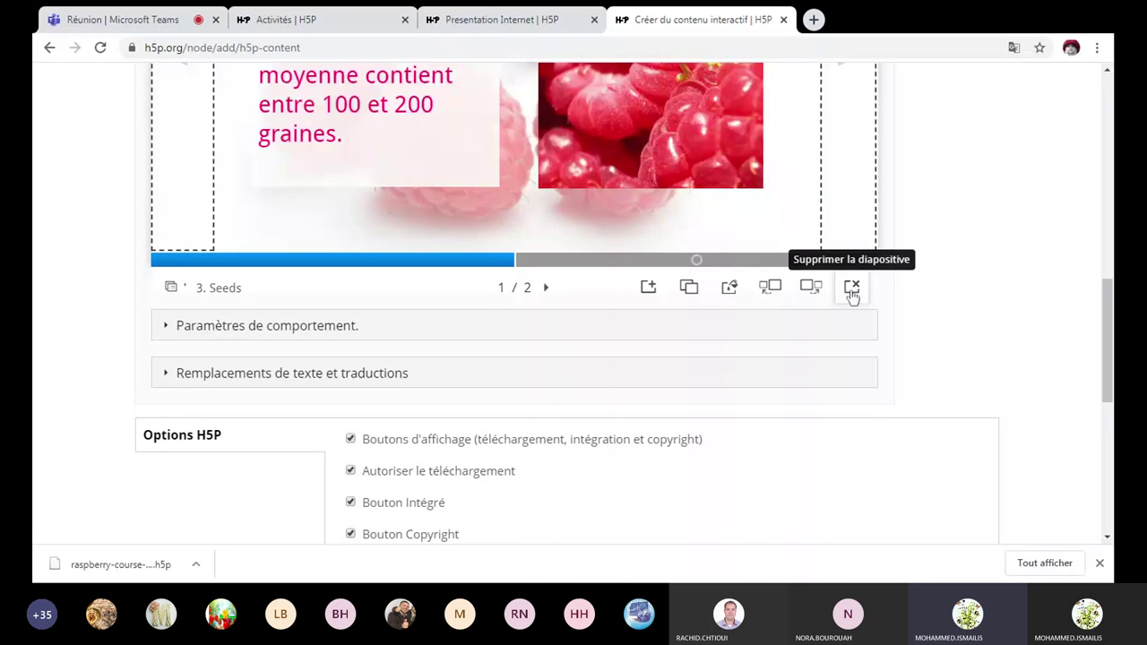
{"action": "left_click", "coordinate": [852, 289]}
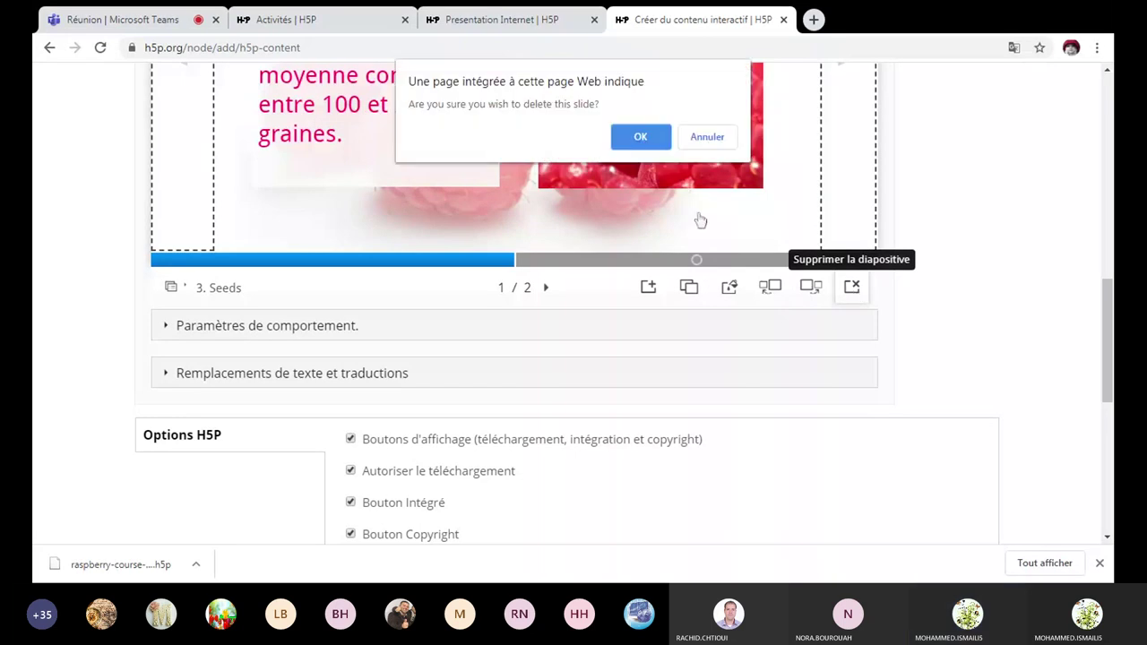
{"action": "left_click", "coordinate": [643, 139]}
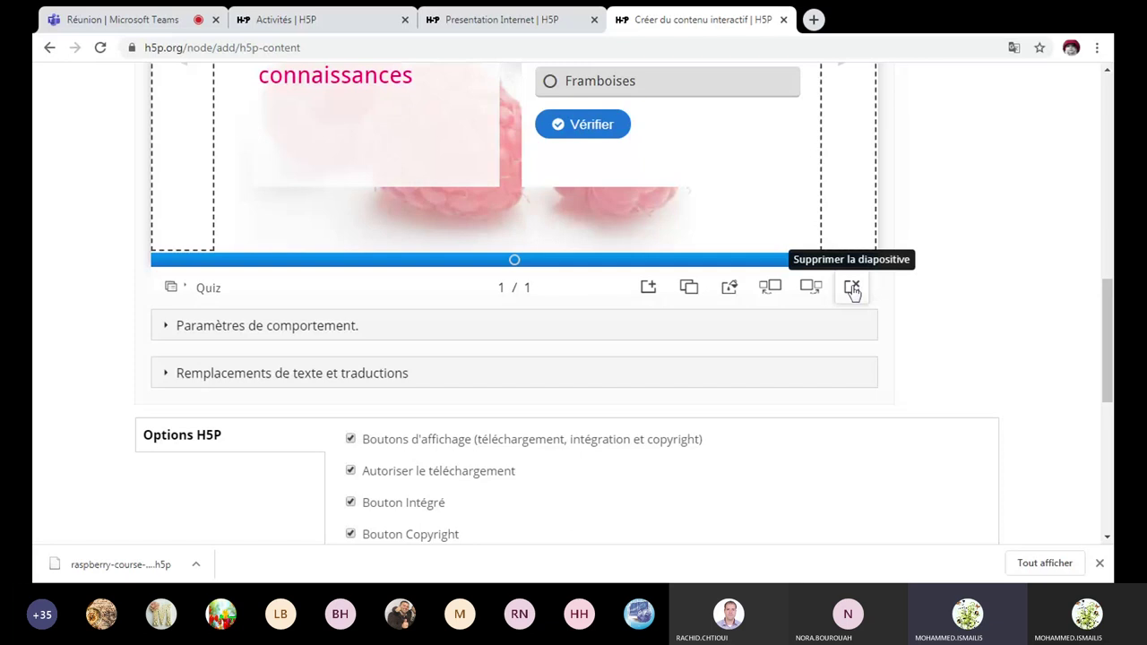
Add a new blank slide to the presentation and delete the remaining Quiz slide.
{"action": "left_click", "coordinate": [649, 287]}
{"action": "left_click", "coordinate": [483, 287]}
{"action": "scroll", "coordinate": [479, 267], "scroll_direction": "up", "scroll_amount": 2}
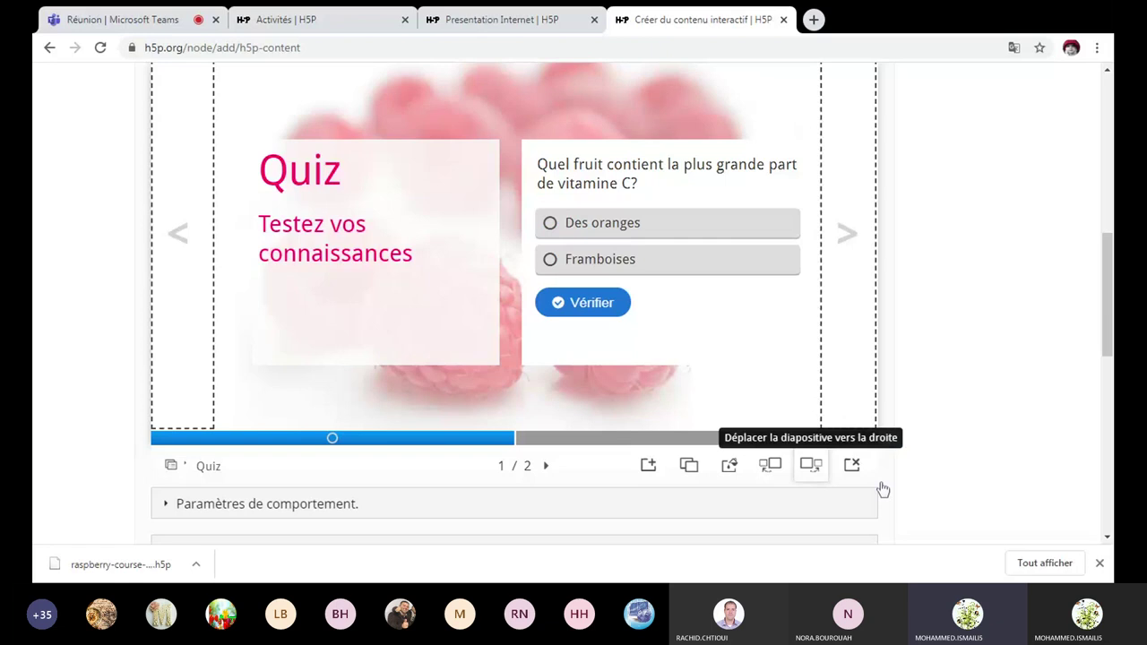
{"action": "left_click", "coordinate": [852, 465]}
{"action": "left_click", "coordinate": [642, 139]}
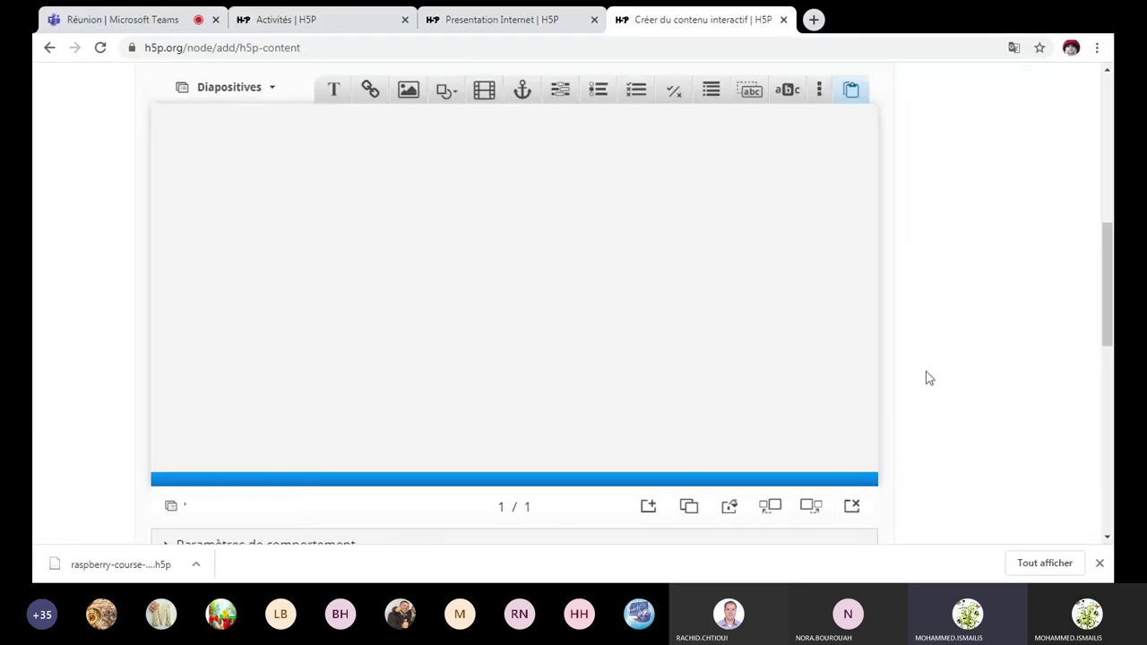
Examine the slide management tools and the template background settings, comparing the image and colour fill options.
{"action": "scroll", "coordinate": [930, 378], "scroll_direction": "down", "scroll_amount": 1}
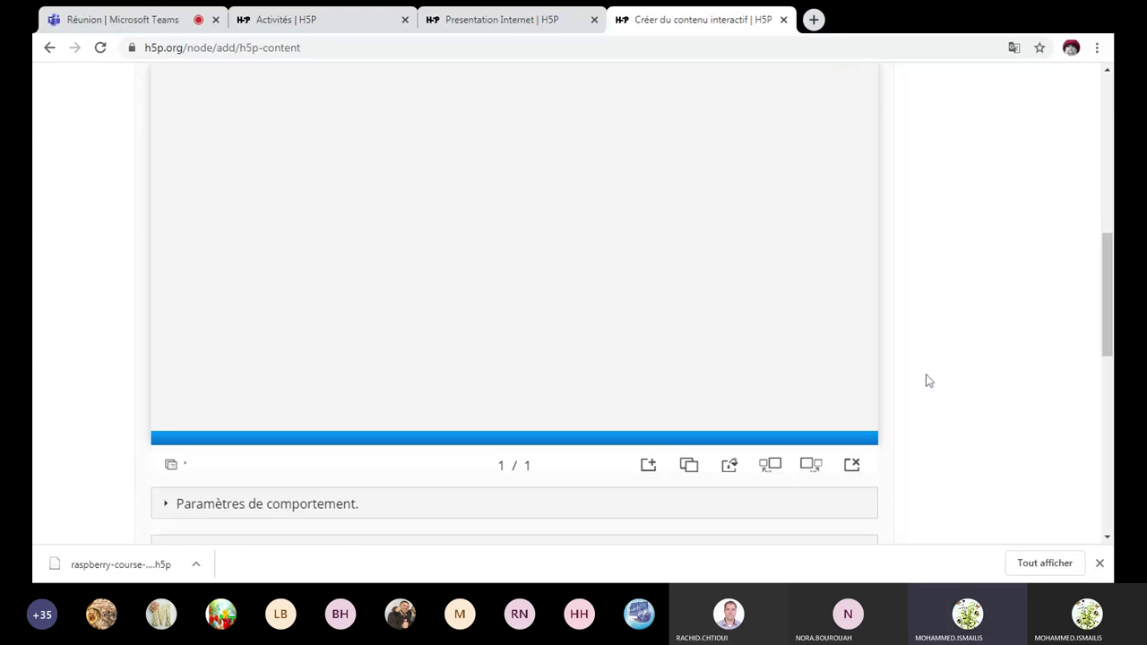
{"action": "scroll", "coordinate": [930, 380], "scroll_direction": "up", "scroll_amount": 1}
{"action": "scroll", "coordinate": [804, 435], "scroll_direction": "down", "scroll_amount": 2}
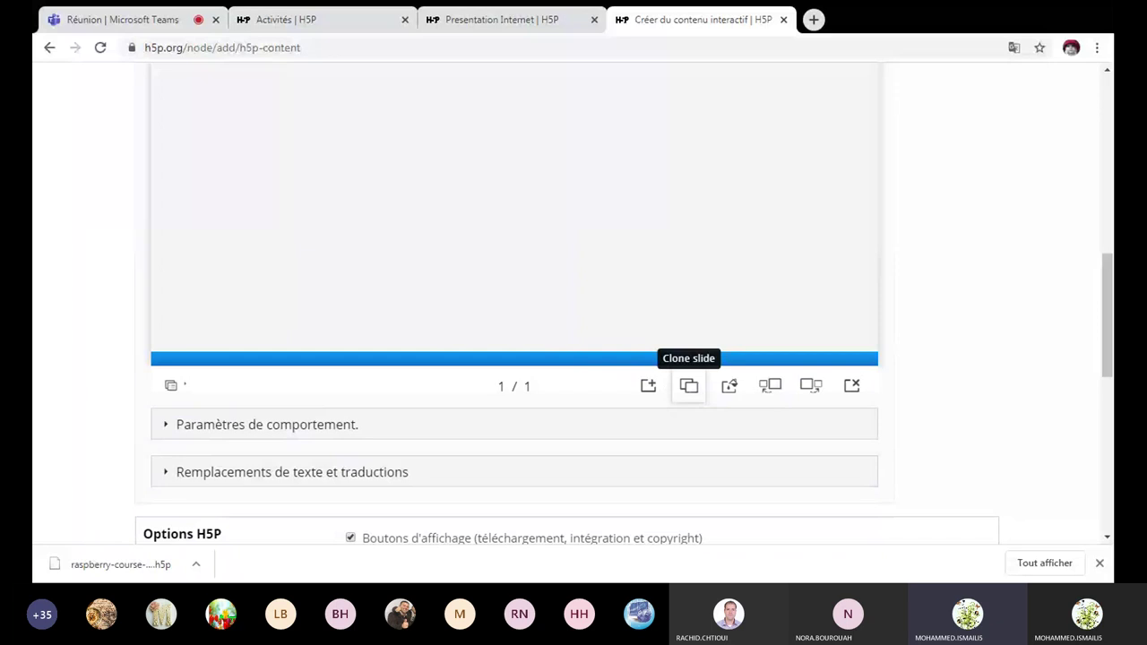
{"action": "left_click", "coordinate": [731, 391]}
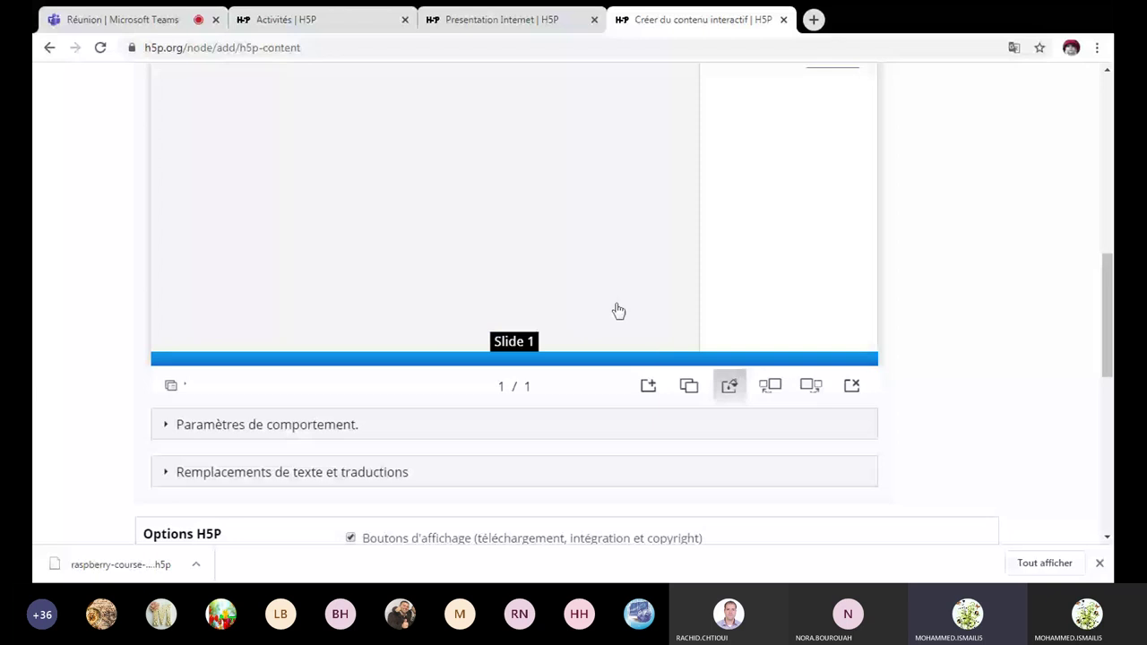
{"action": "scroll", "coordinate": [609, 303], "scroll_direction": "up", "scroll_amount": 1}
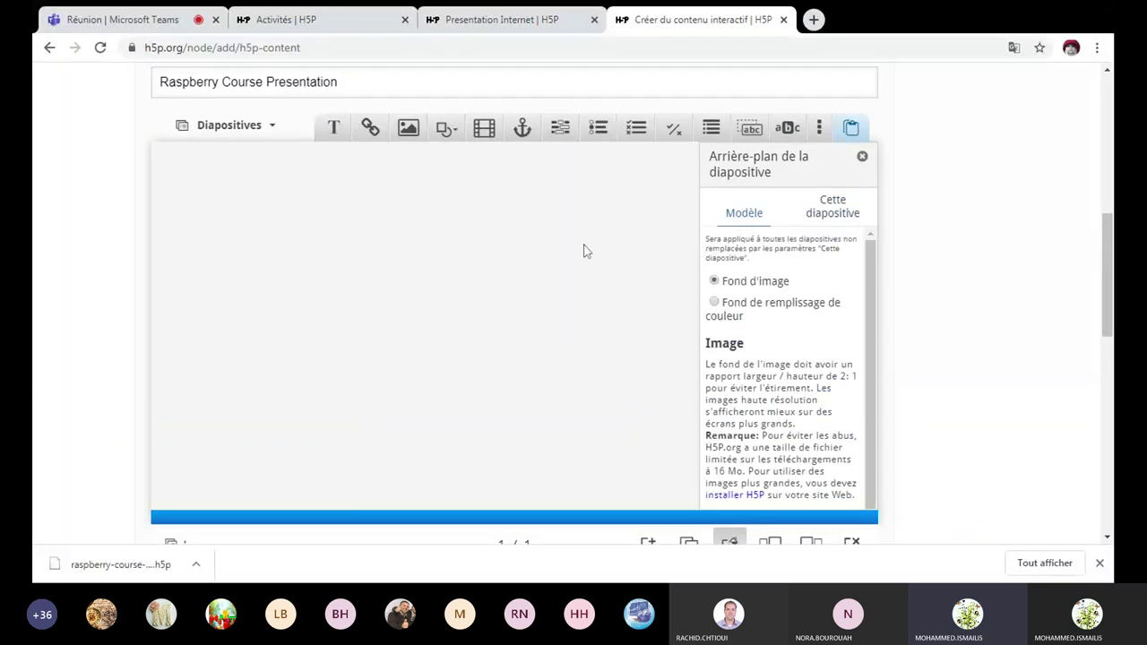
{"action": "left_click", "coordinate": [736, 320]}
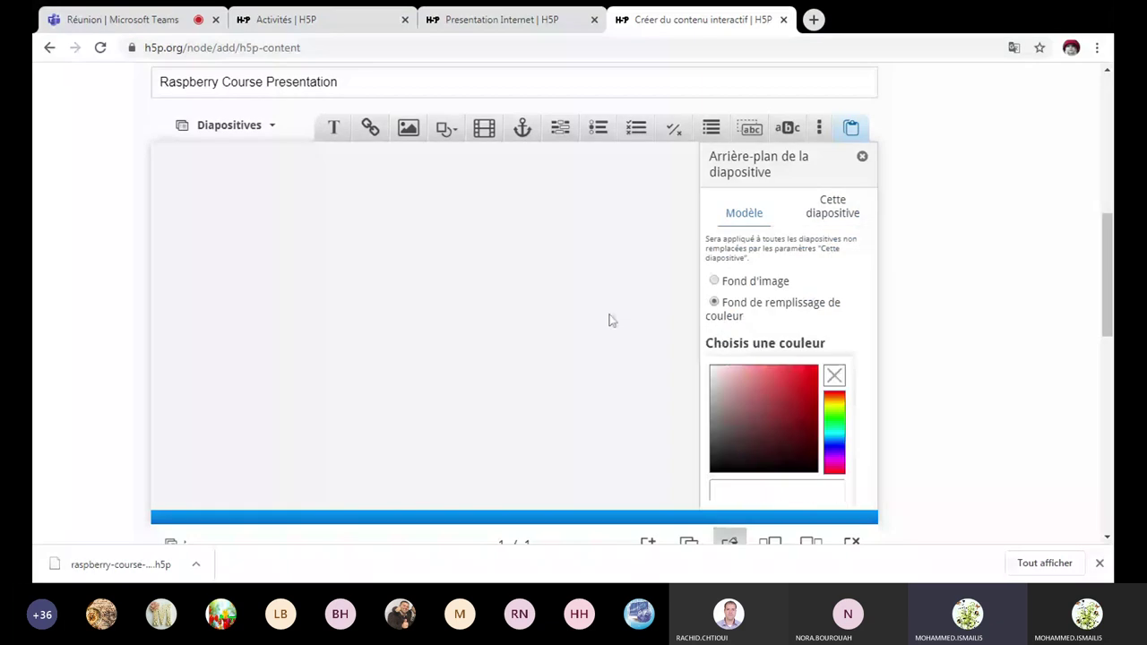
{"action": "left_click", "coordinate": [715, 281]}
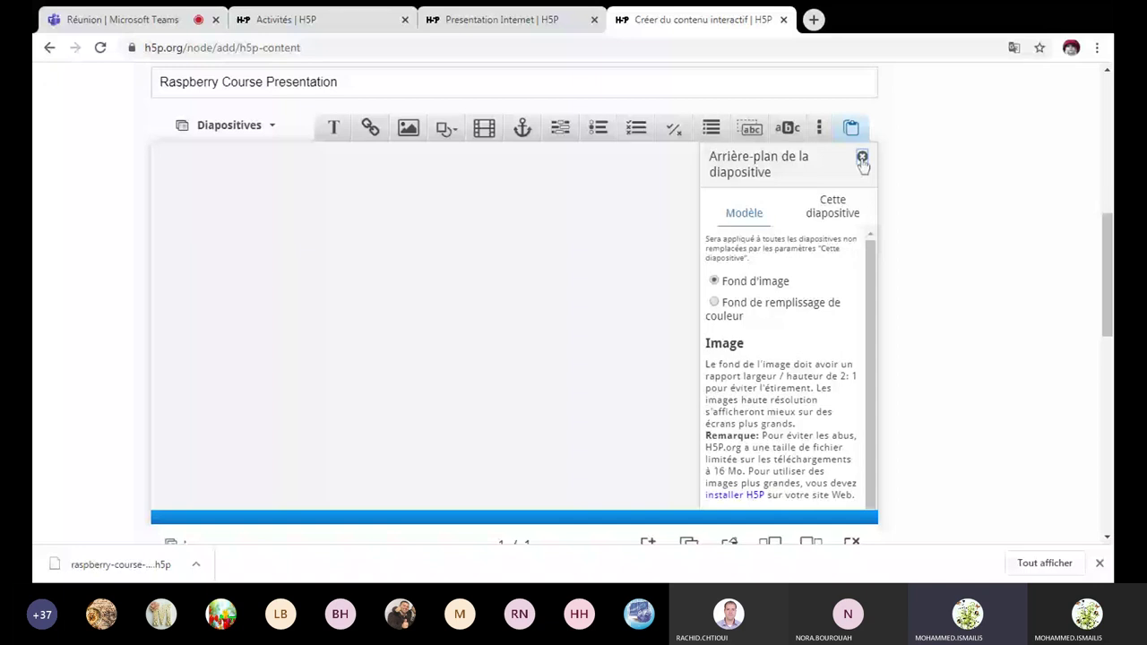
{"action": "left_click", "coordinate": [862, 159]}
{"action": "scroll", "coordinate": [779, 473], "scroll_direction": "down", "scroll_amount": 1}
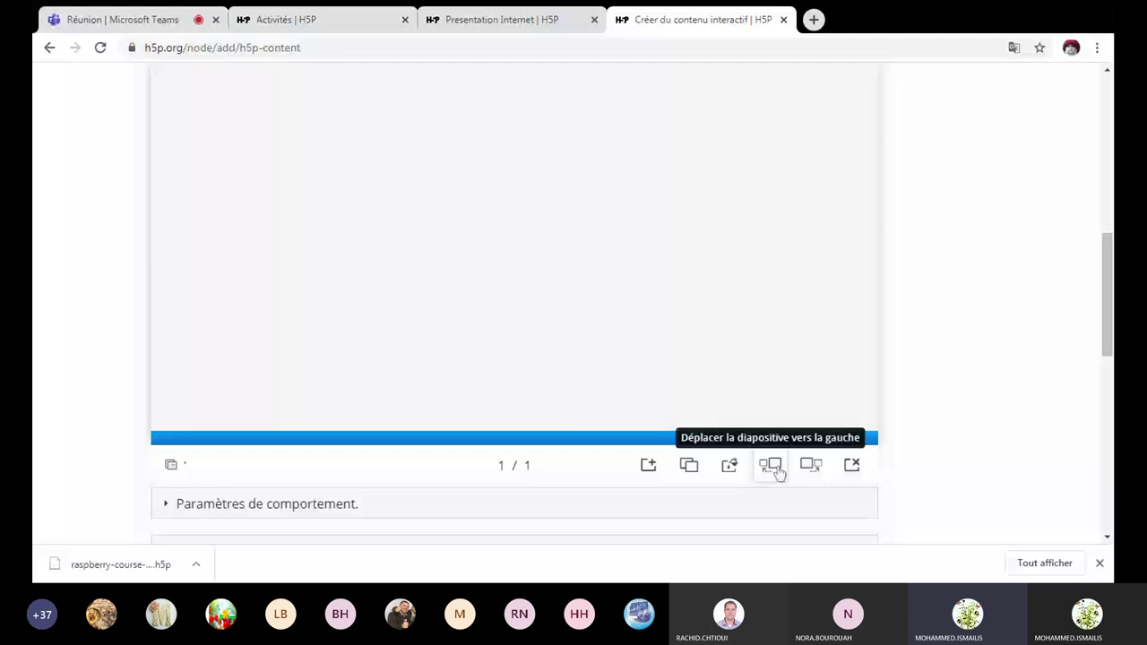
{"action": "scroll", "coordinate": [779, 474], "scroll_direction": "down", "scroll_amount": 1}
{"action": "scroll", "coordinate": [813, 398], "scroll_direction": "down", "scroll_amount": 1}
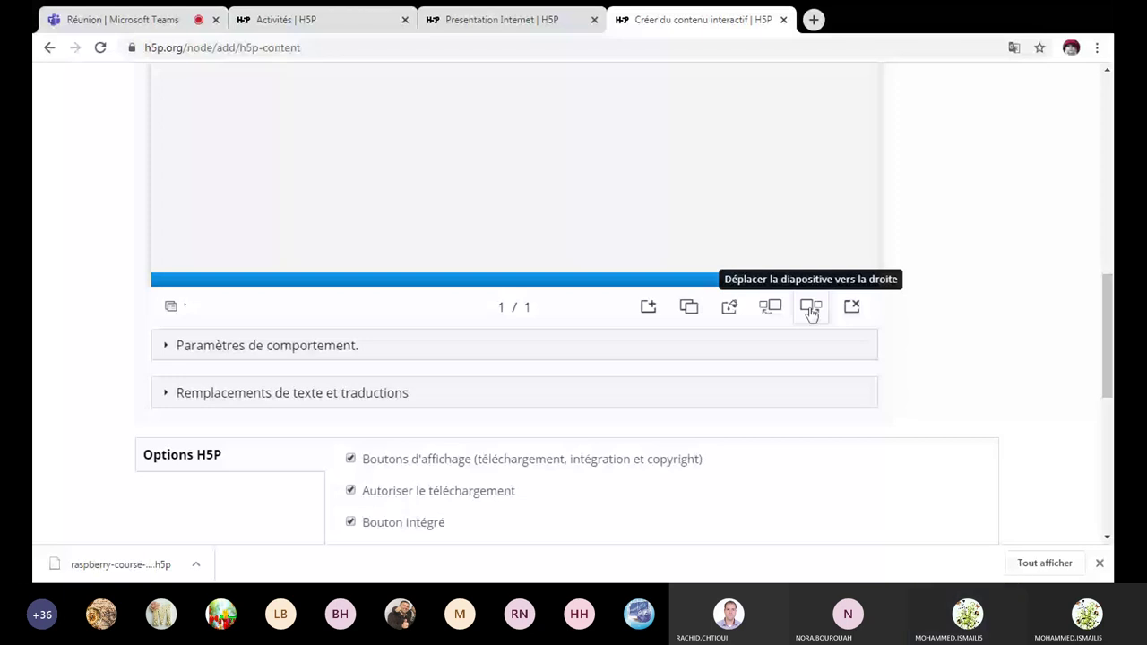
Add a text element to the blank slide with the text "Recherche documentaire sur le web".
{"action": "scroll", "coordinate": [508, 406], "scroll_direction": "up", "scroll_amount": 3}
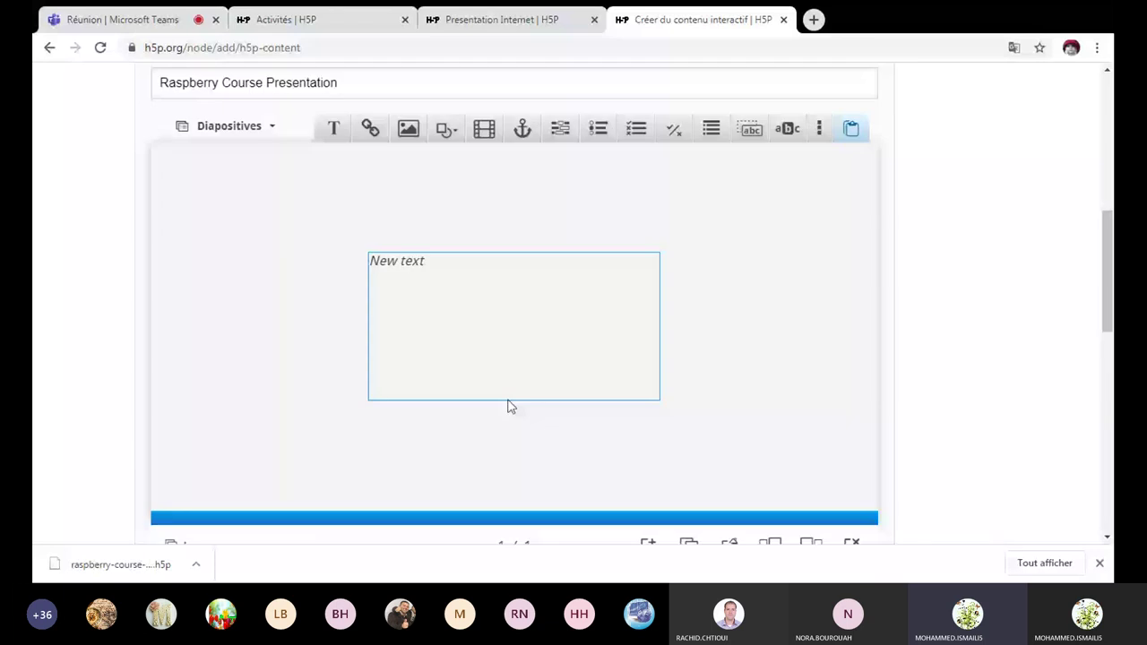
{"action": "scroll", "coordinate": [508, 406], "scroll_direction": "down", "scroll_amount": 5}
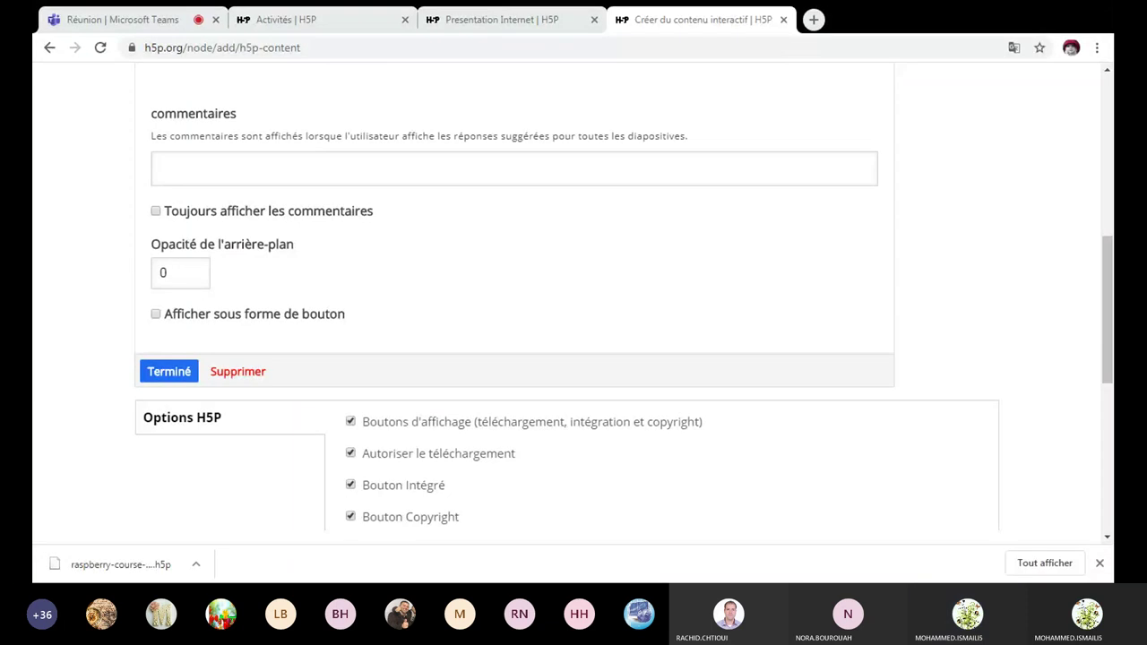
{"action": "scroll", "coordinate": [574, 296], "scroll_direction": "up", "scroll_amount": 1}
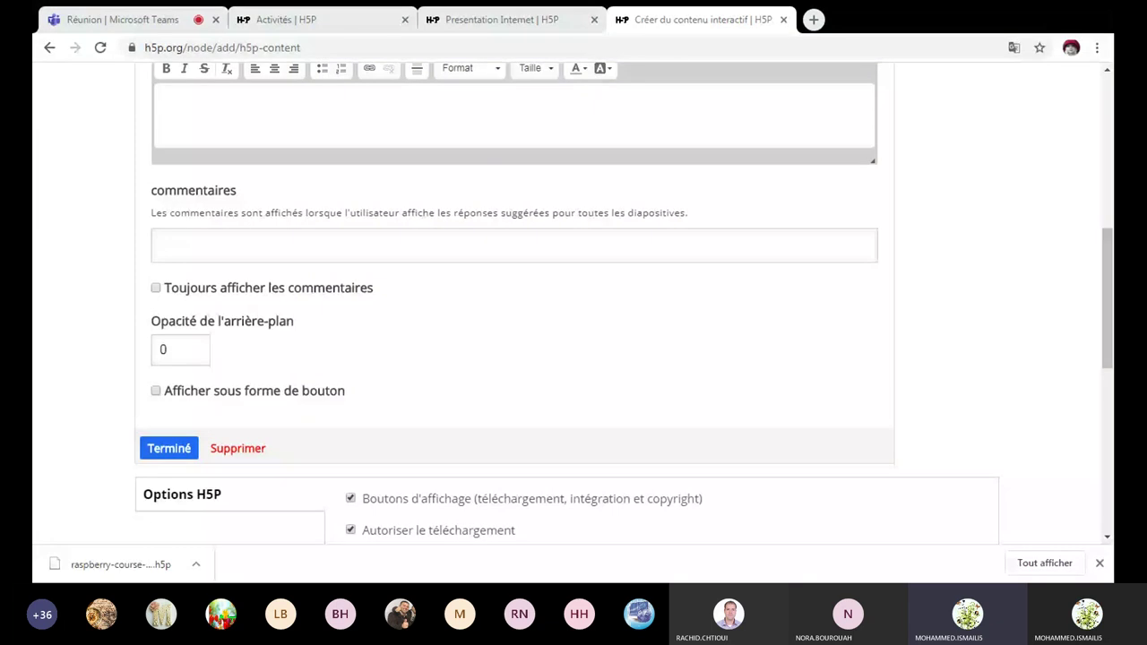
{"action": "scroll", "coordinate": [516, 296], "scroll_direction": "up", "scroll_amount": 1}
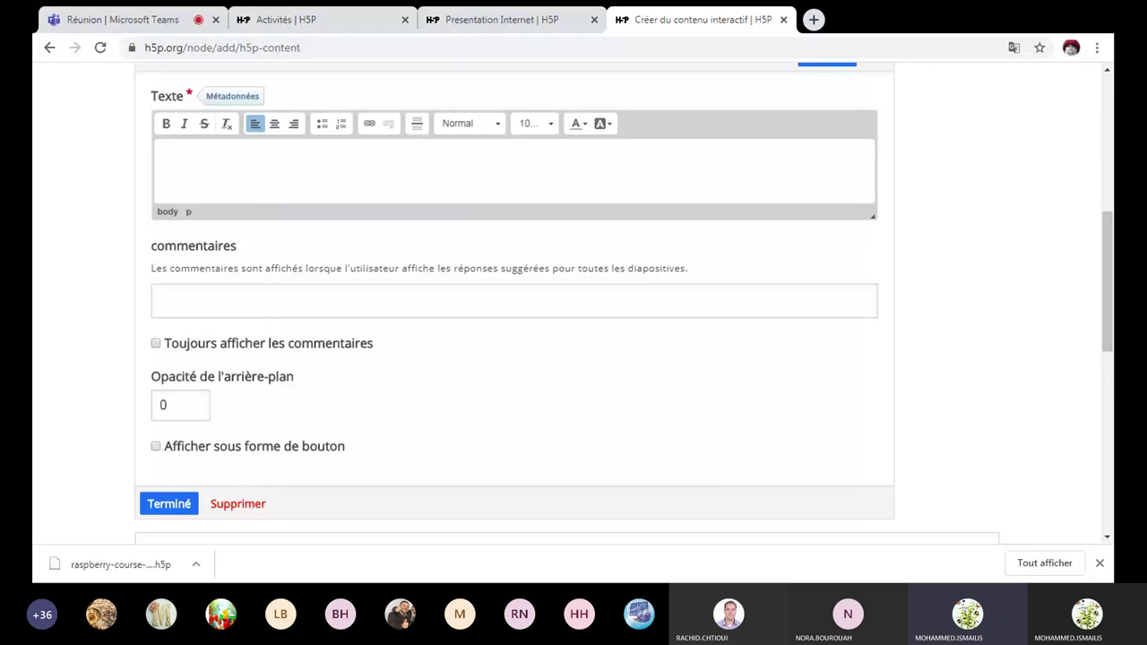
{"action": "scroll", "coordinate": [515, 296], "scroll_direction": "up", "scroll_amount": 2}
{"action": "type", "text": "Recherche documentaire sur le web"}
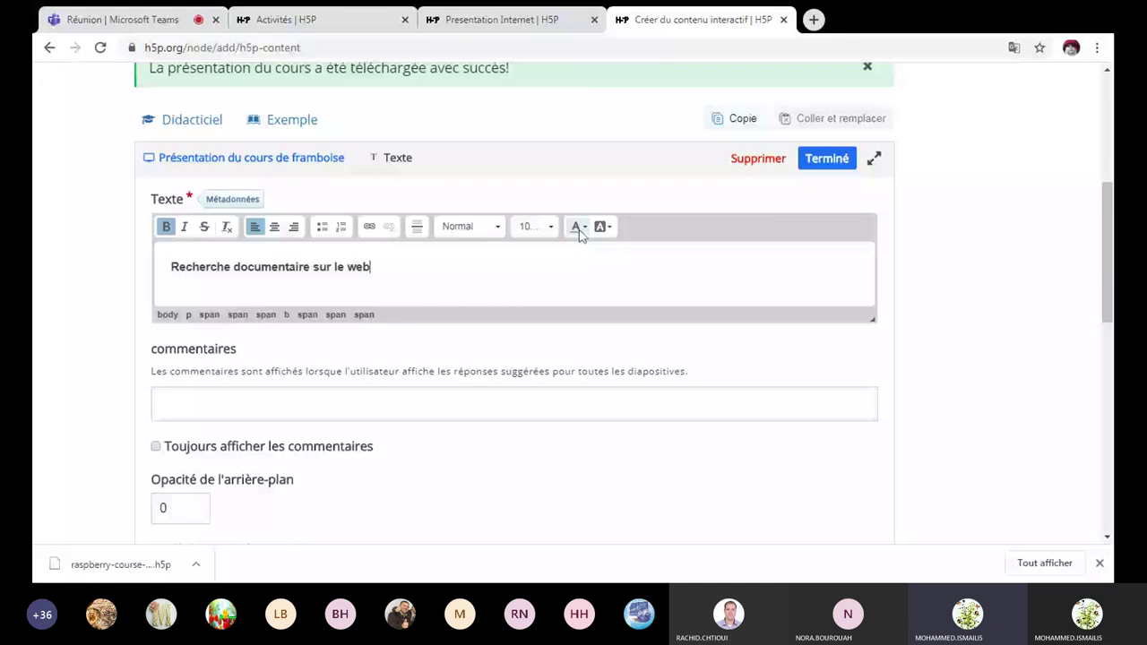
Enlarge the whole "Recherche documentaire sur le web" text, colour it green and finish editing the text element.
{"action": "key", "text": "ctrl+a"}
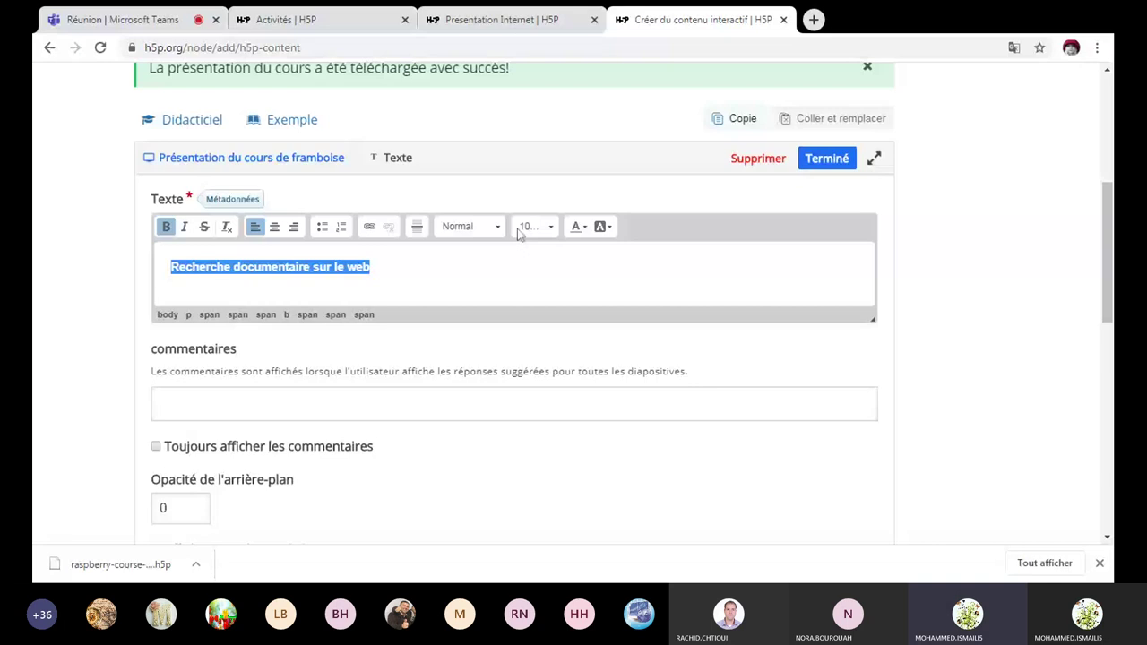
{"action": "left_click", "coordinate": [577, 226]}
{"action": "left_click", "coordinate": [536, 226]}
{"action": "scroll", "coordinate": [587, 314], "scroll_direction": "down", "scroll_amount": 3}
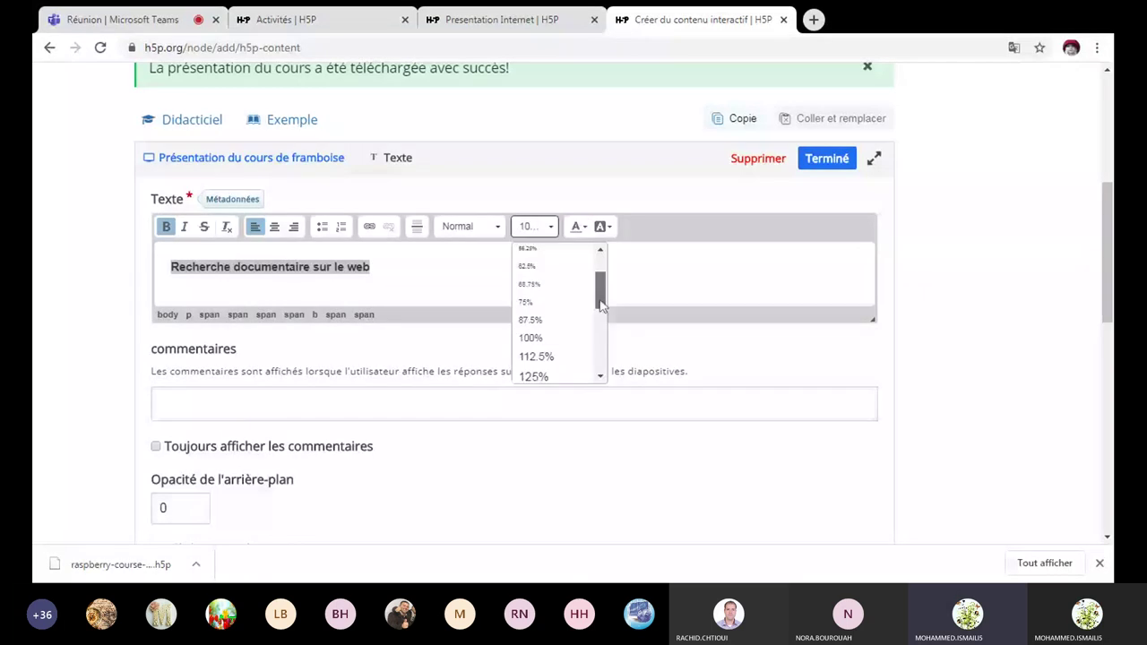
{"action": "scroll", "coordinate": [604, 328], "scroll_direction": "down", "scroll_amount": 2}
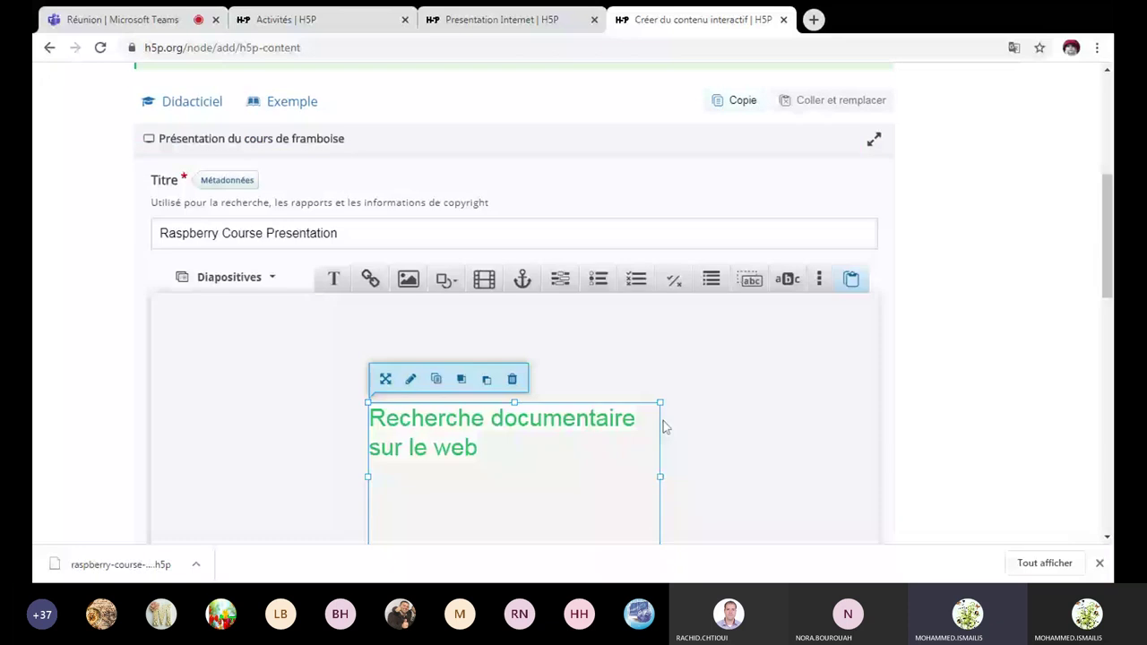
Resize the green title box so its text fits on one line, and centre it in the upper part of the slide.
{"action": "scroll", "coordinate": [661, 413], "scroll_direction": "down", "scroll_amount": 1}
{"action": "left_click_drag", "start_coordinate": [660, 397], "coordinate": [794, 384]}
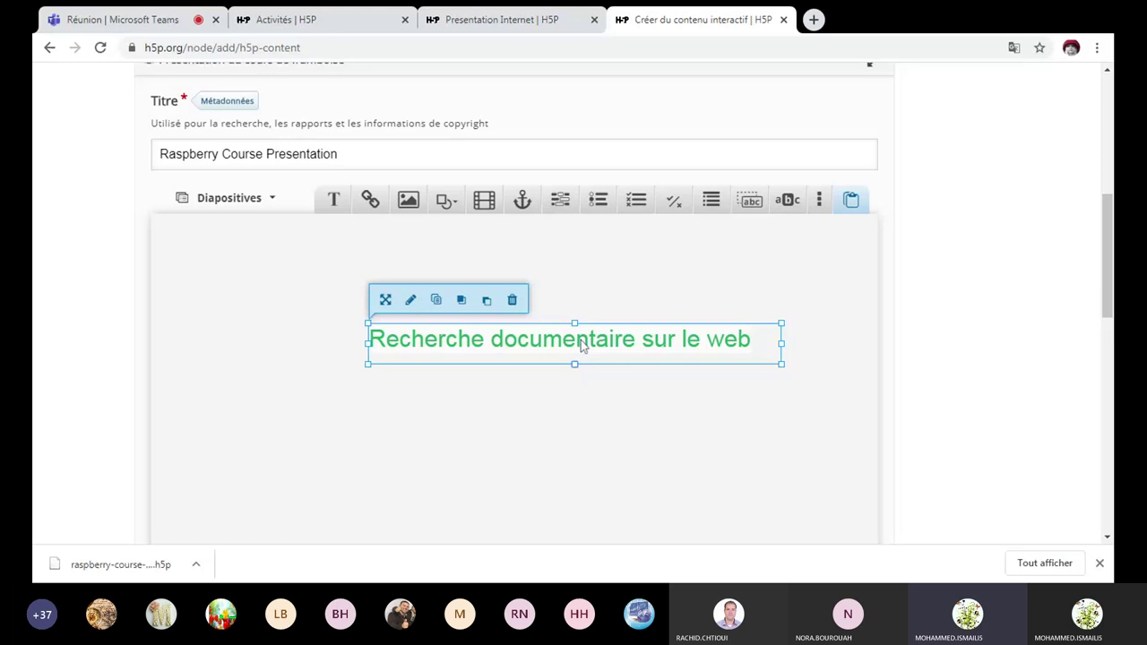
{"action": "left_click_drag", "start_coordinate": [581, 345], "coordinate": [539, 395]}
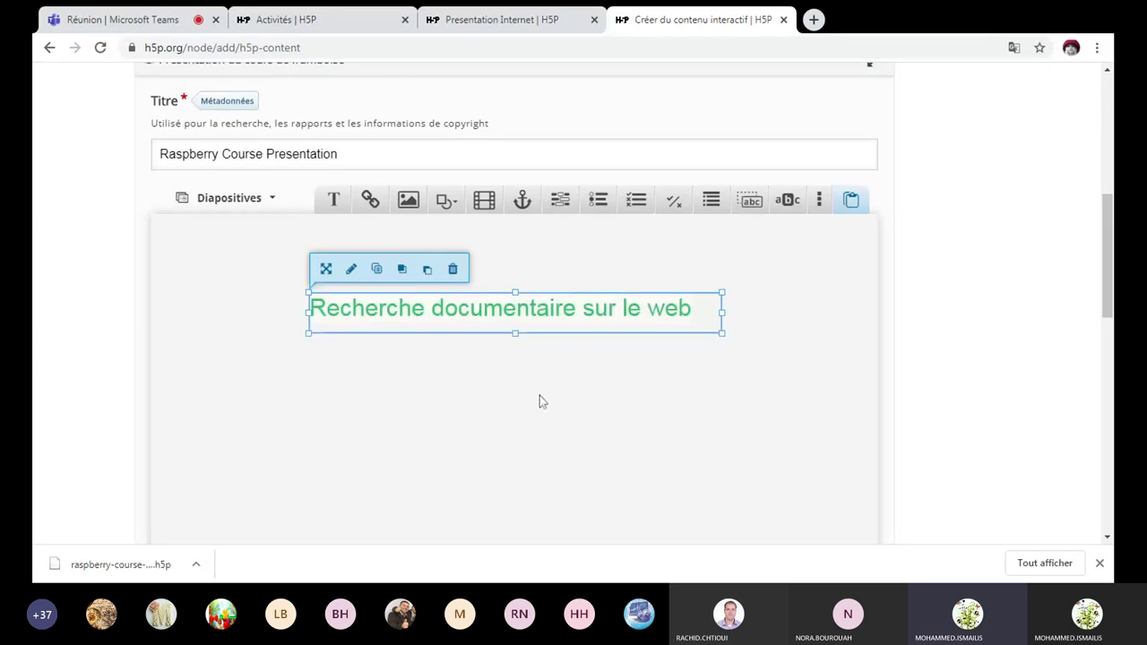
{"action": "left_click", "coordinate": [540, 396]}
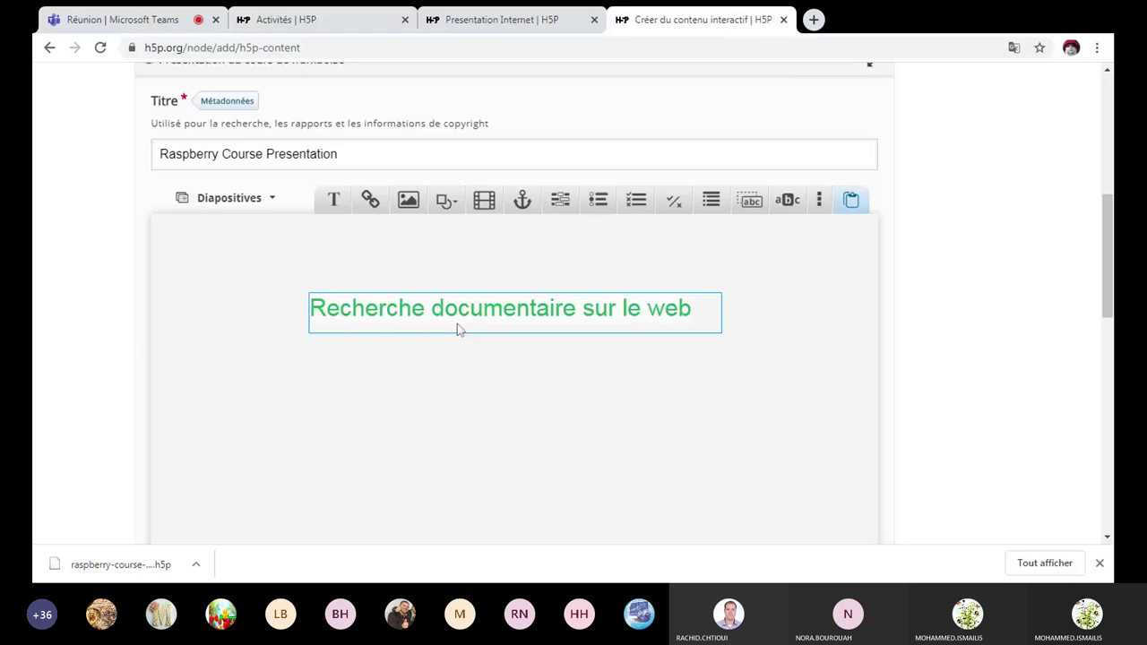
Insert the picture of the laptop with app icons below the green title, with the alternative text "image".
{"action": "left_click", "coordinate": [411, 202]}
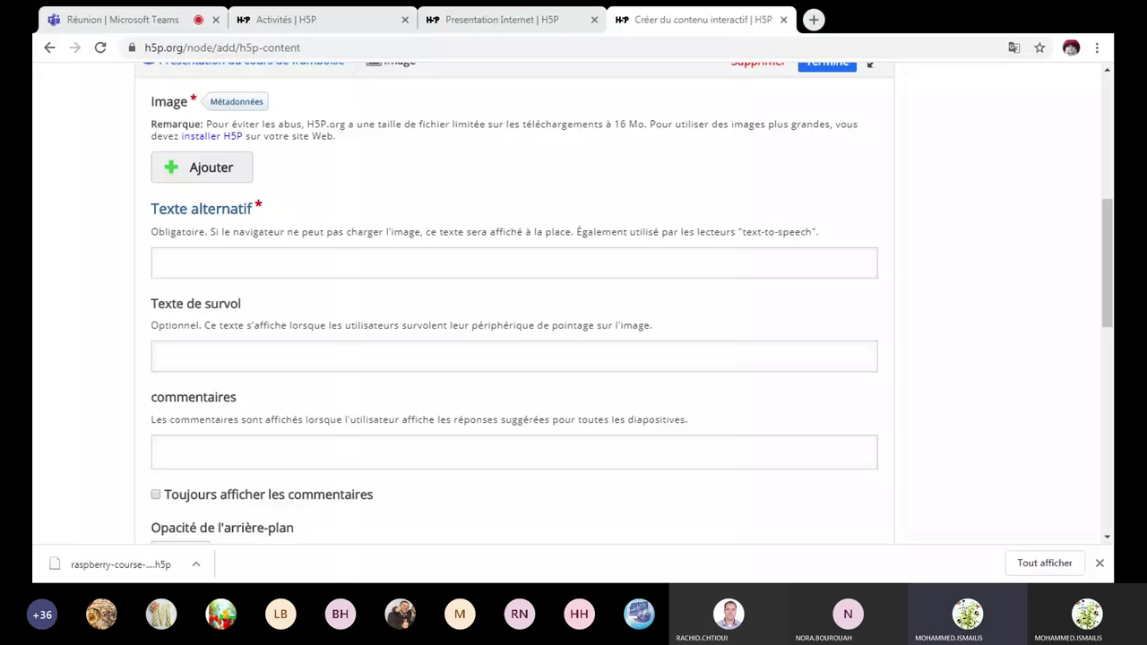
{"action": "double_click", "coordinate": [439, 271]}
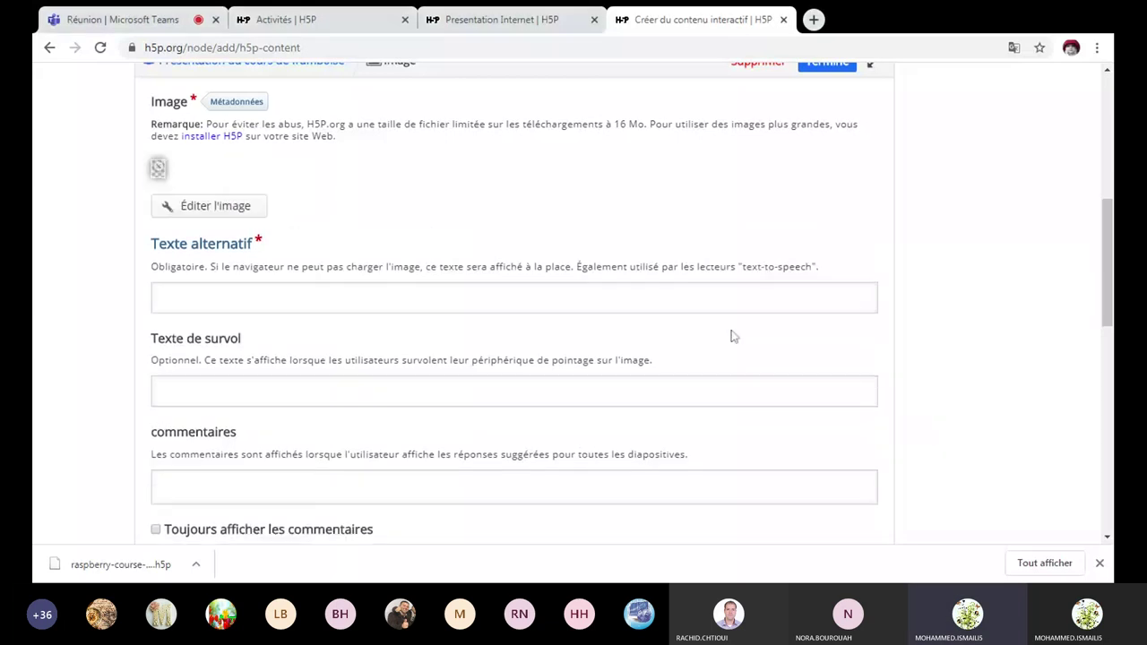
{"action": "left_click", "coordinate": [732, 358]}
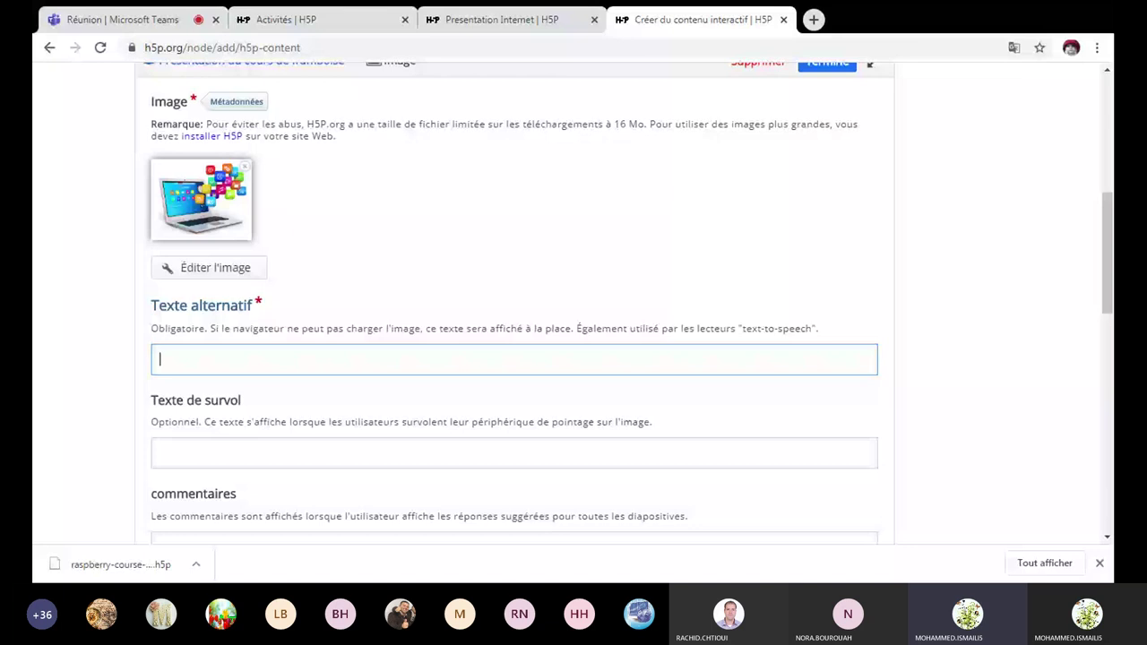
{"action": "type", "text": "imag"}
{"action": "type", "text": "e"}
{"action": "scroll", "coordinate": [574, 296], "scroll_direction": "down", "scroll_amount": 3}
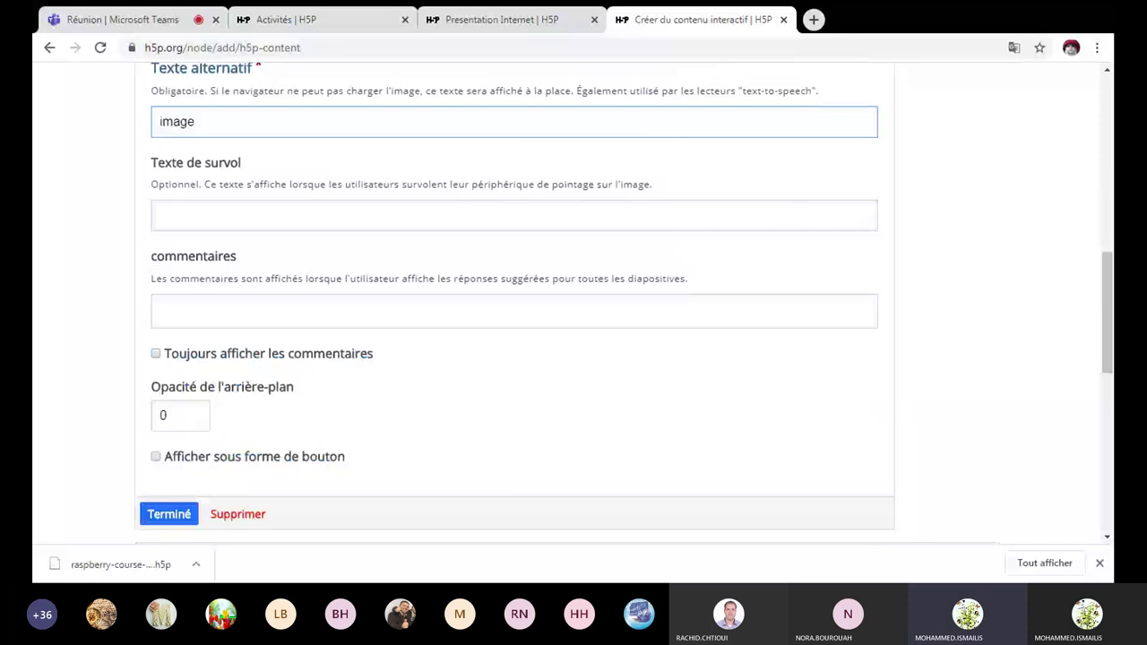
{"action": "left_click", "coordinate": [188, 513]}
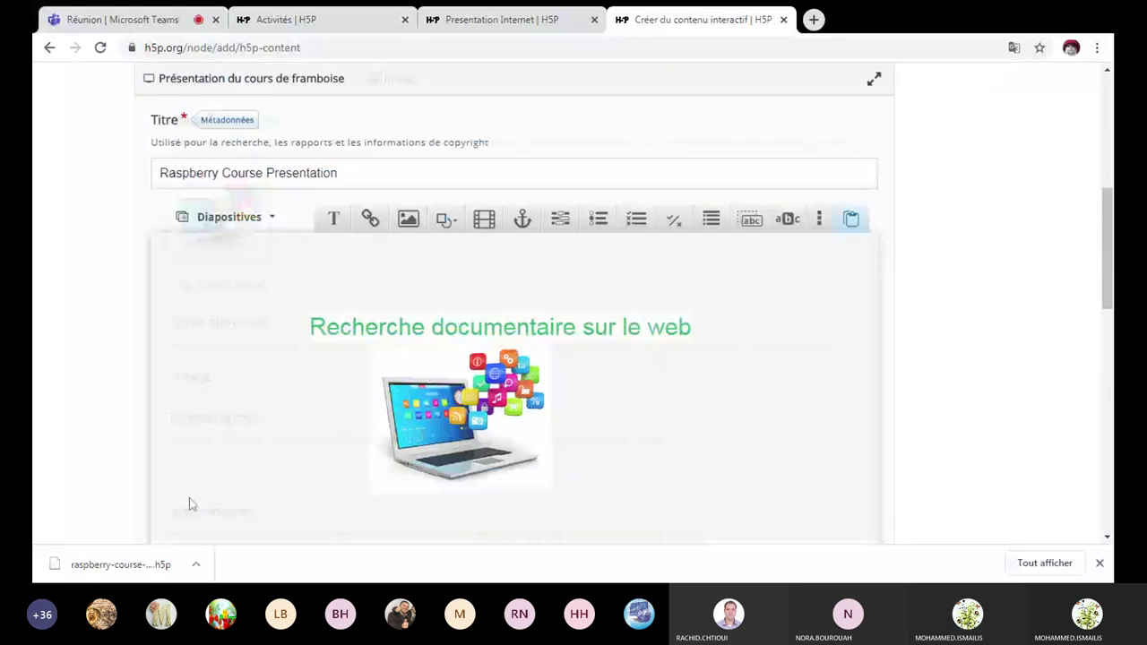
{"action": "left_click", "coordinate": [498, 466]}
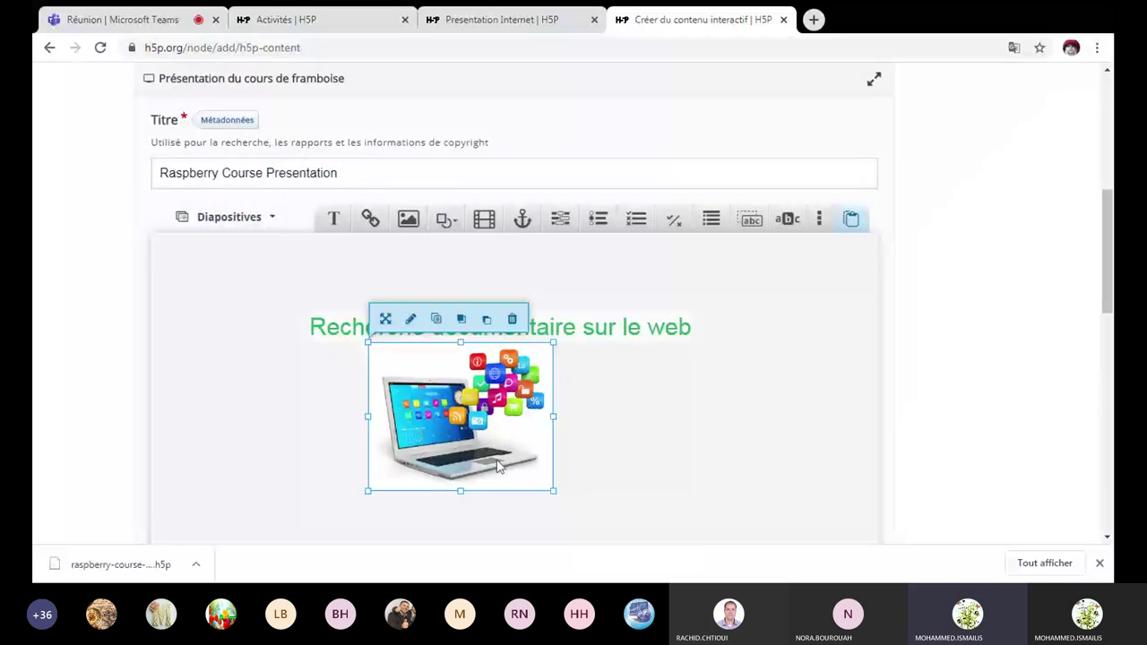
{"action": "left_click", "coordinate": [623, 425]}
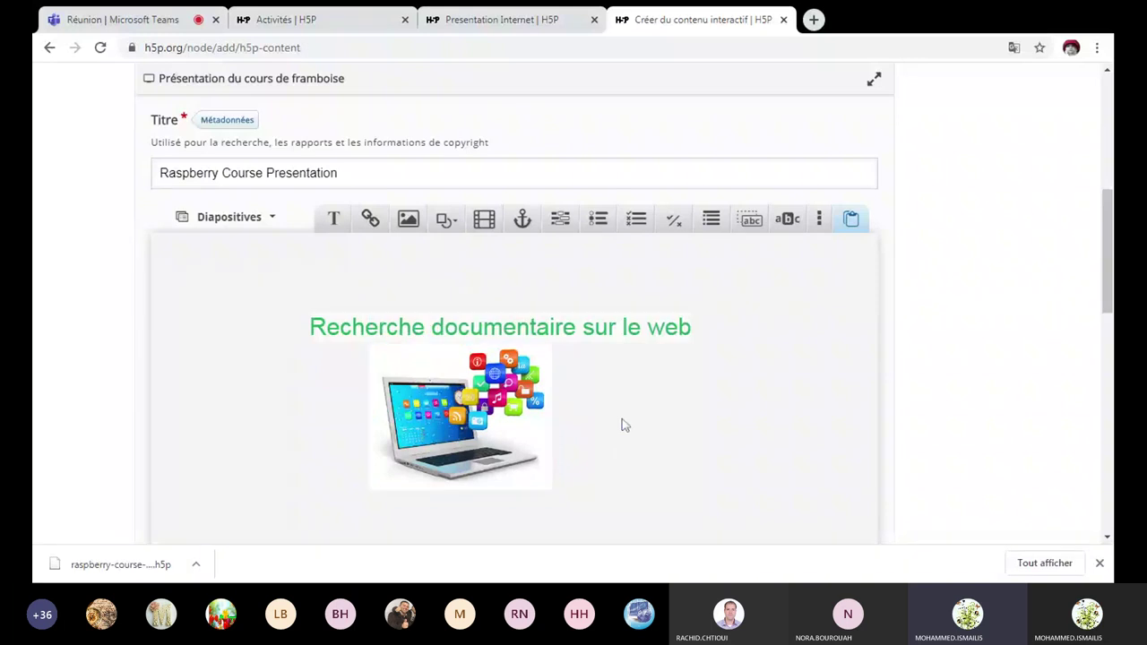
Add a new blank slide after the title slide.
{"action": "left_click", "coordinate": [644, 332]}
{"action": "scroll", "coordinate": [681, 394], "scroll_direction": "down", "scroll_amount": 1}
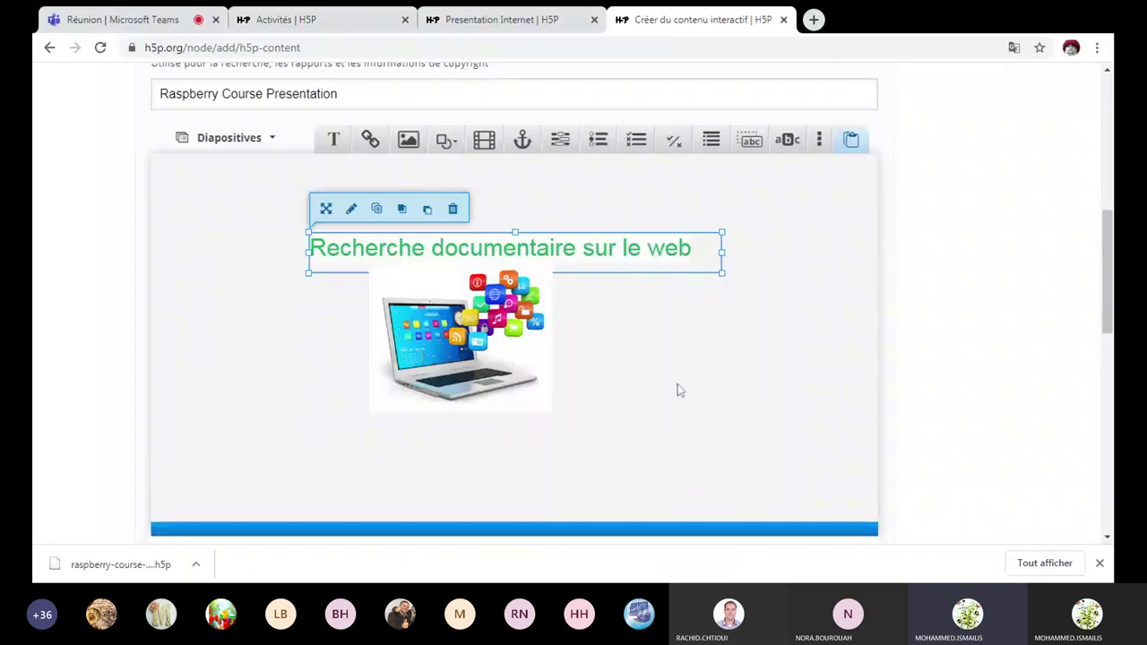
{"action": "scroll", "coordinate": [713, 403], "scroll_direction": "down", "scroll_amount": 1}
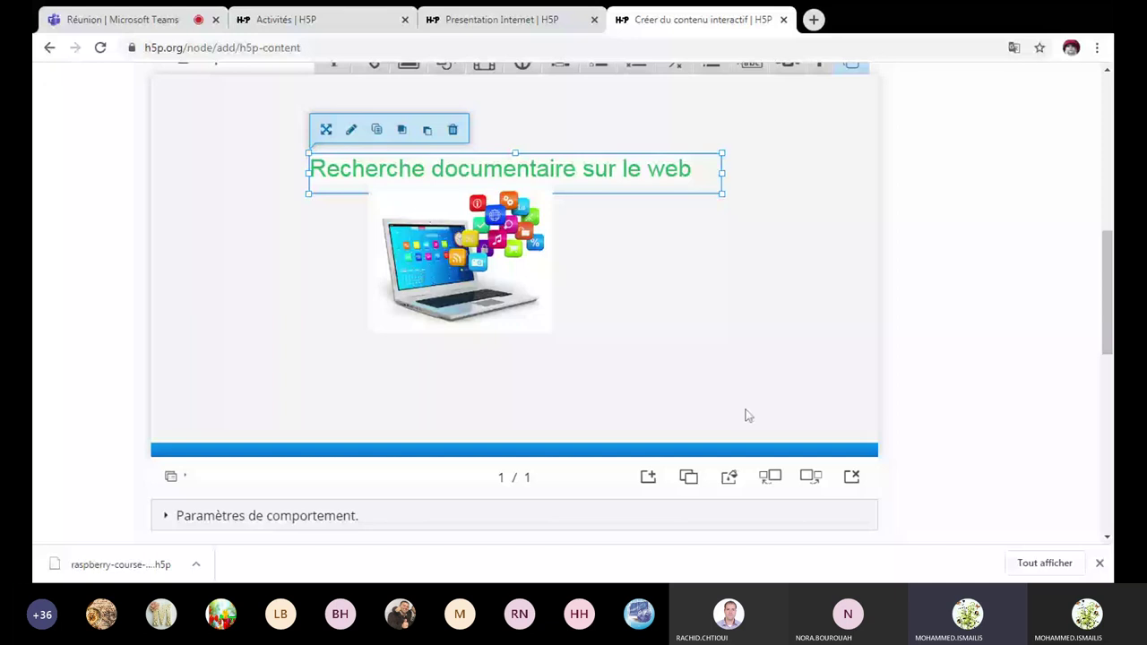
{"action": "scroll", "coordinate": [744, 412], "scroll_direction": "down", "scroll_amount": 1}
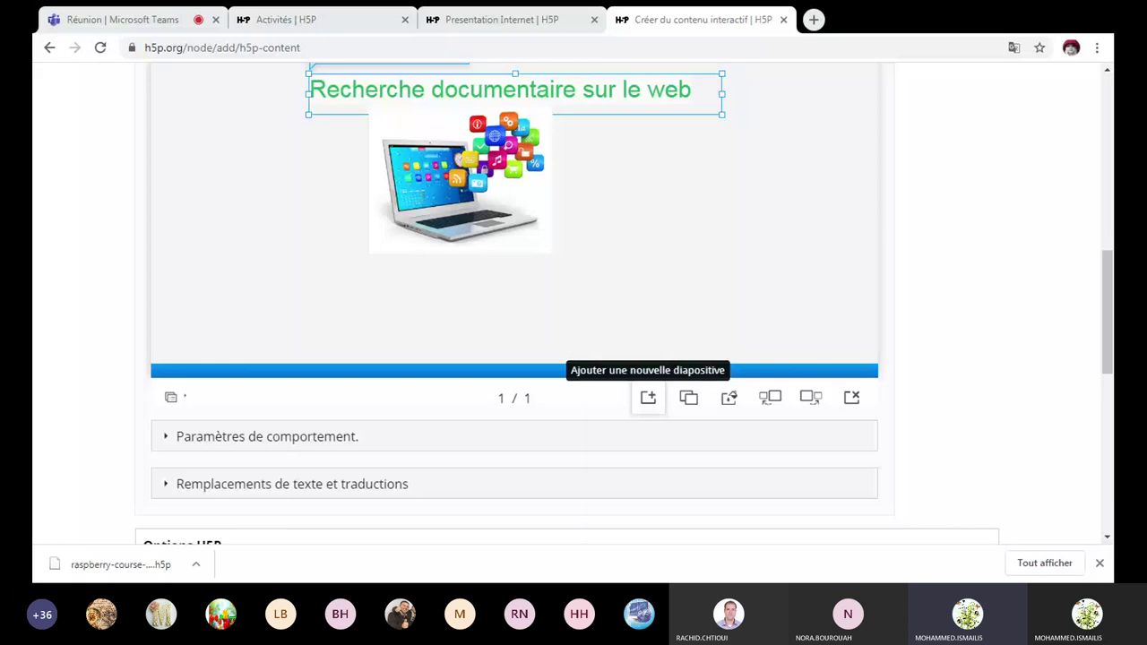
{"action": "left_click", "coordinate": [649, 397]}
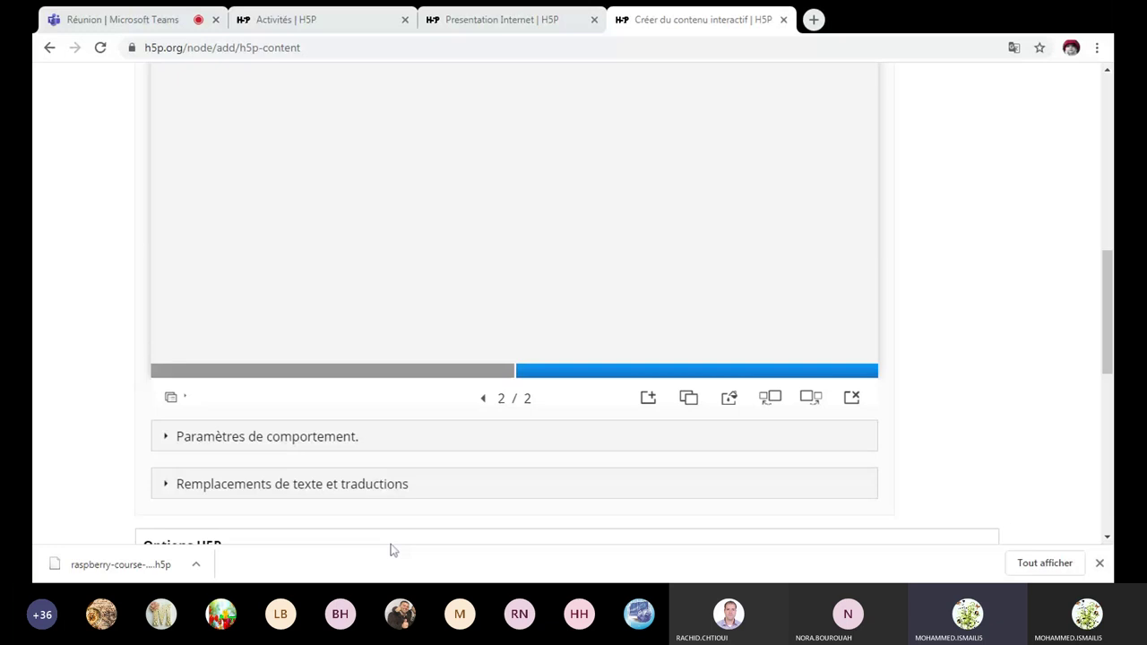
Add a text element reading "Plan" to the blank second slide.
{"action": "scroll", "coordinate": [291, 431], "scroll_direction": "up", "scroll_amount": 1}
{"action": "scroll", "coordinate": [290, 432], "scroll_direction": "up", "scroll_amount": 3}
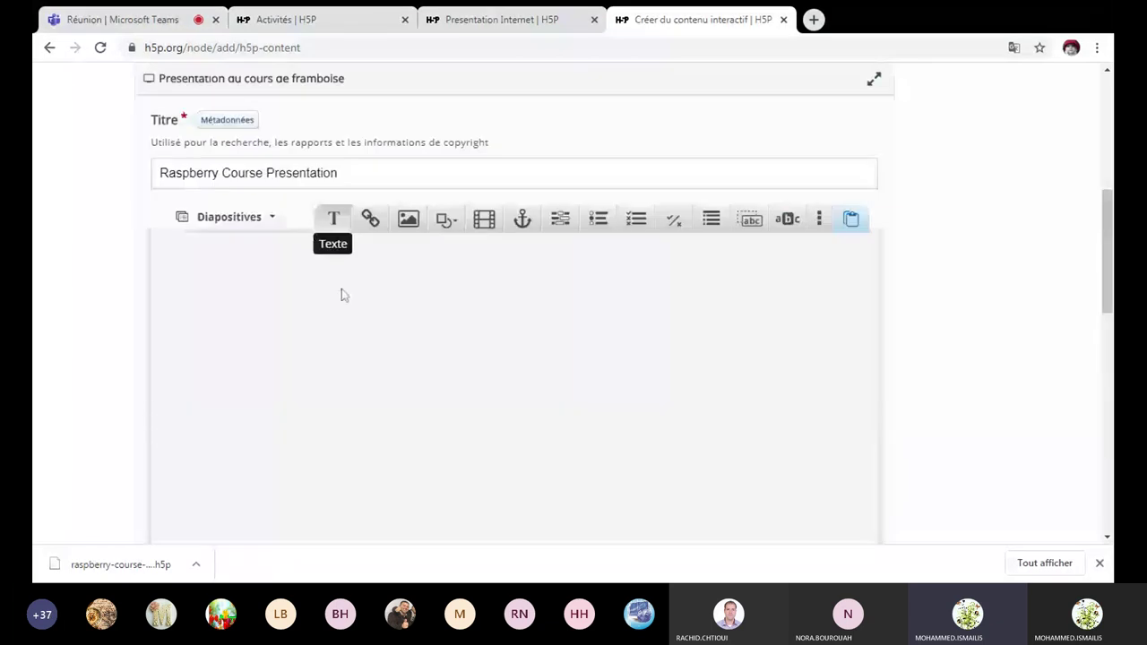
{"action": "left_click", "coordinate": [342, 295]}
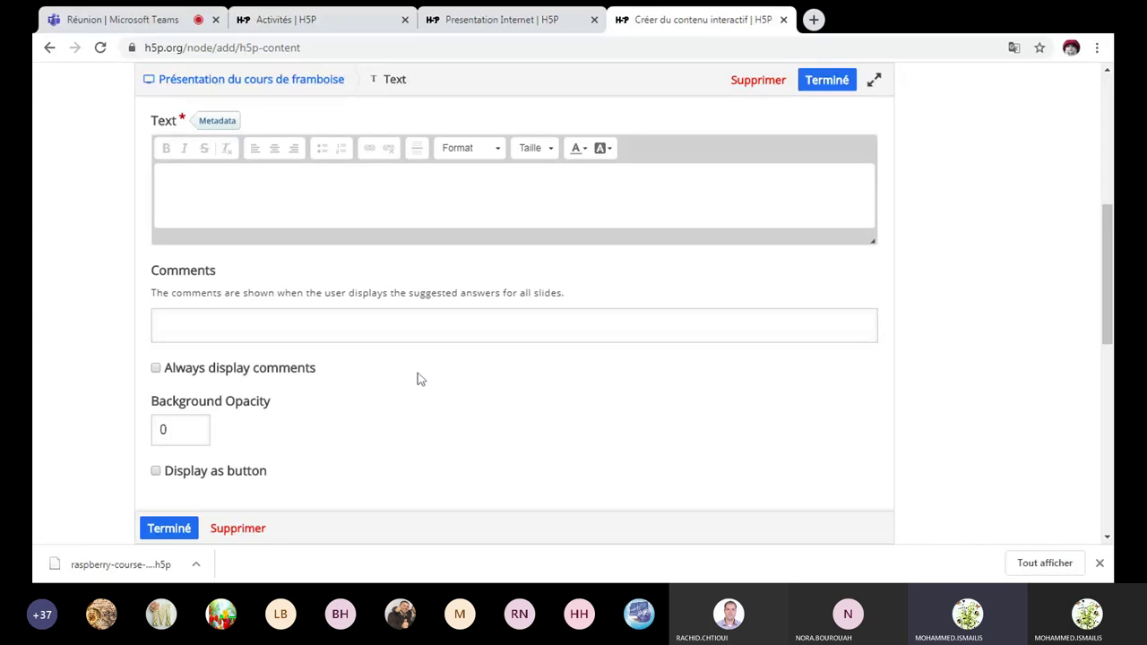
{"action": "left_click", "coordinate": [417, 192]}
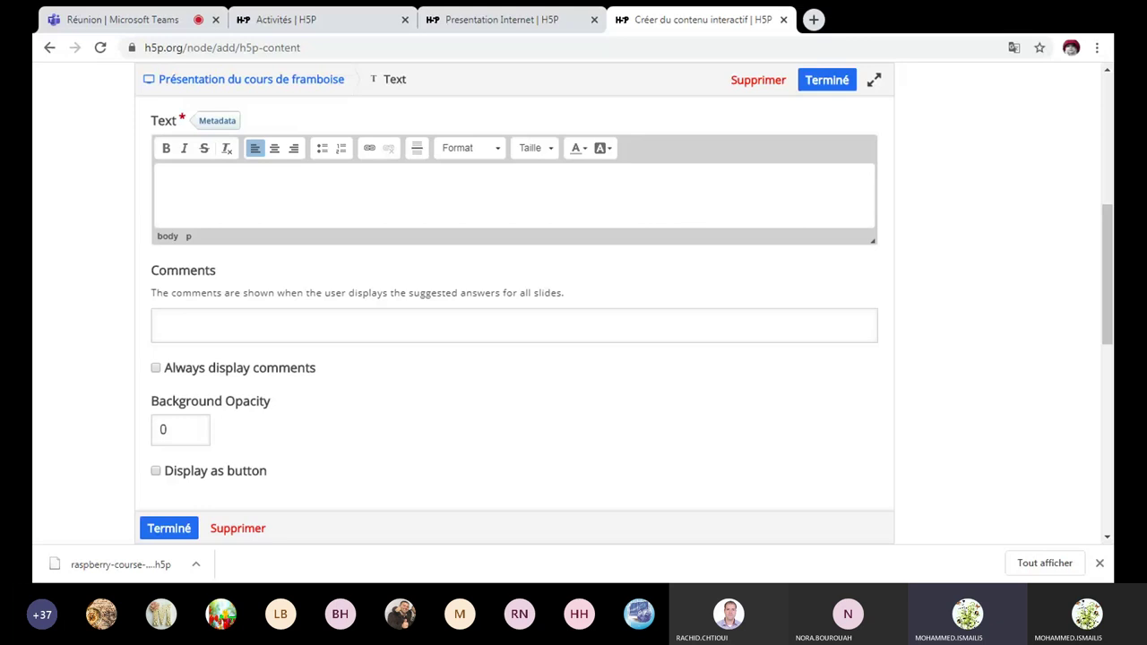
{"action": "type", "text": "Plan"}
{"action": "scroll", "coordinate": [320, 422], "scroll_direction": "down", "scroll_amount": 1}
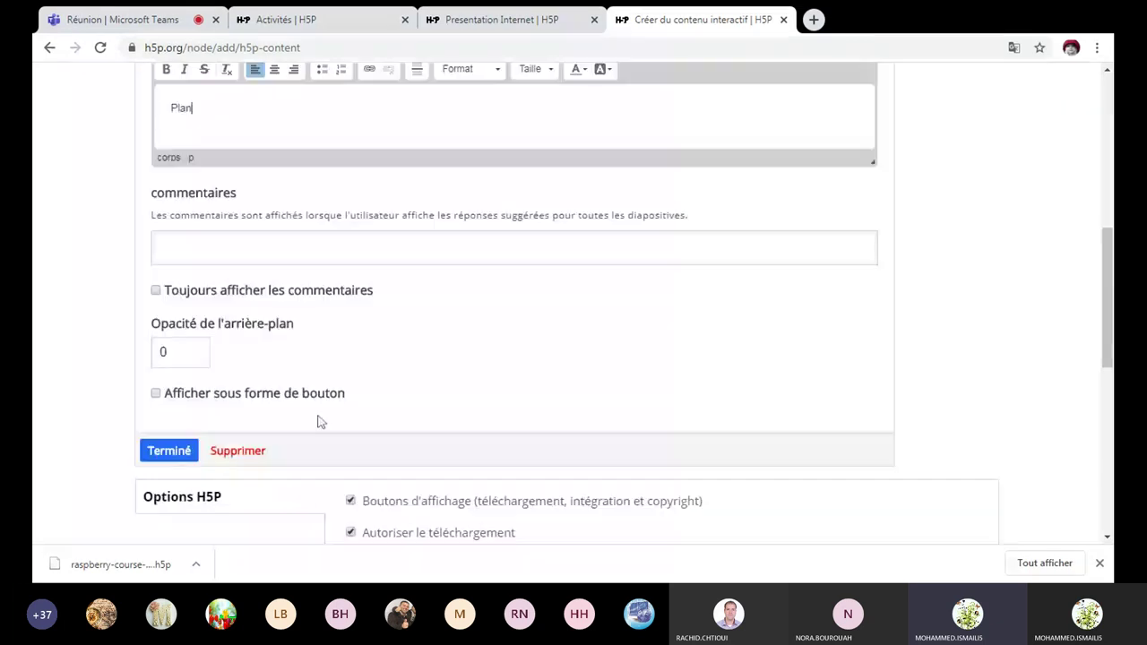
Make the "Plan" text bold at 175% size and finish editing the element.
{"action": "key", "text": "ctrl+a"}
{"action": "key", "text": "ctrl+b"}
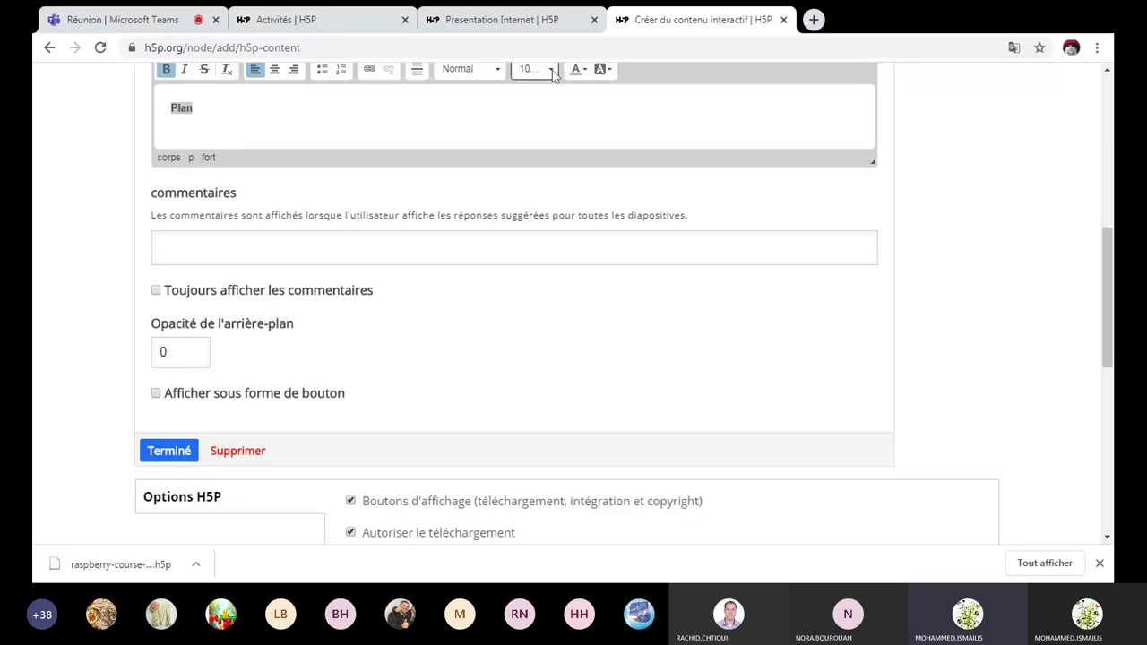
{"action": "left_click", "coordinate": [552, 71]}
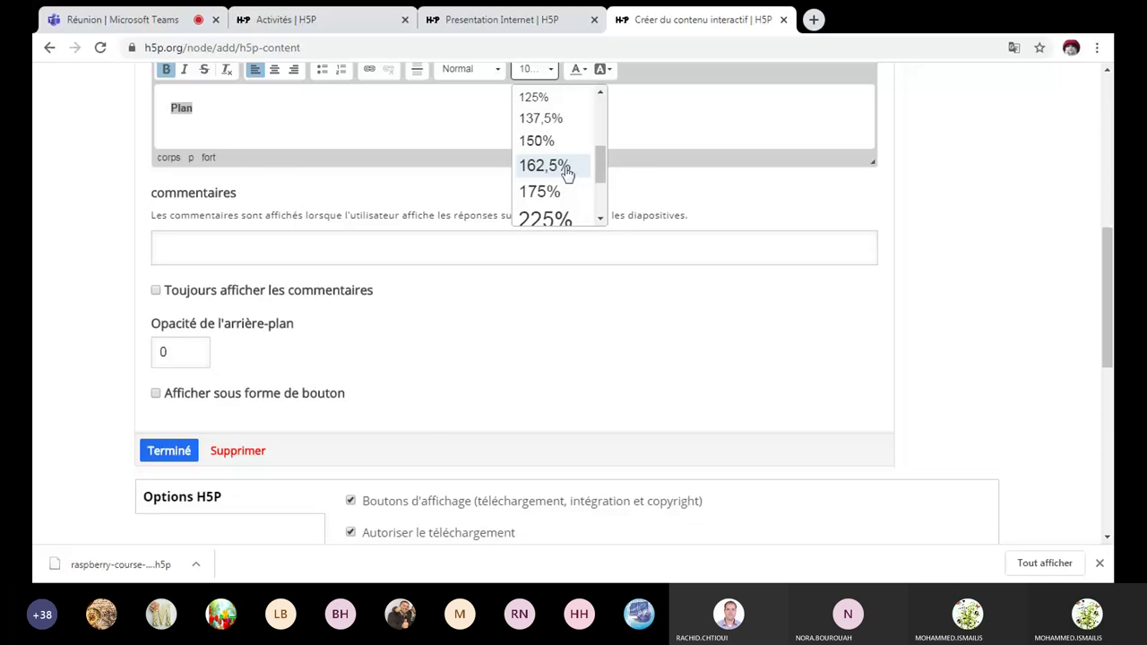
{"action": "scroll", "coordinate": [567, 173], "scroll_direction": "down", "scroll_amount": 1}
{"action": "left_click", "coordinate": [560, 140]}
{"action": "left_click", "coordinate": [182, 451]}
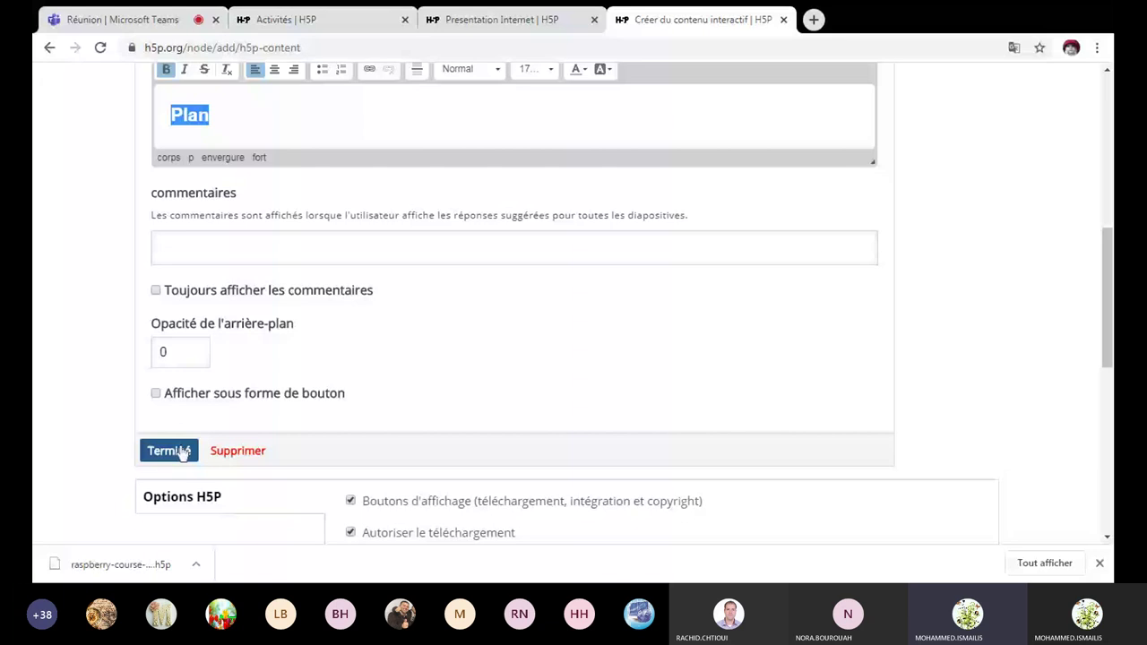
{"action": "left_click", "coordinate": [183, 450]}
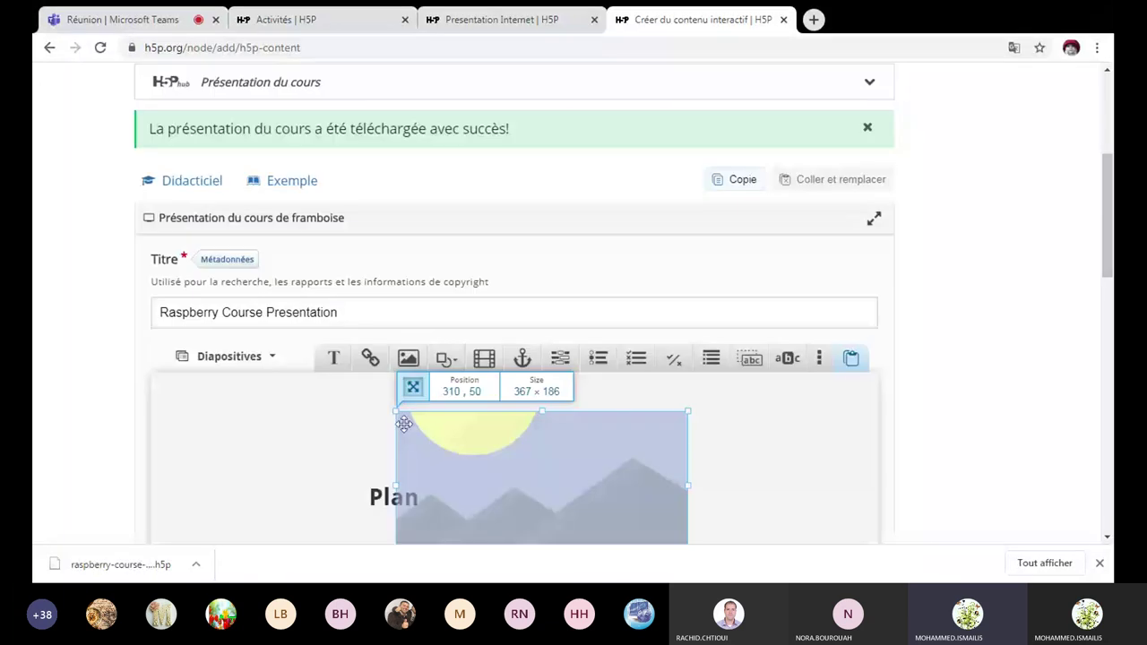
{"action": "left_click", "coordinate": [670, 474]}
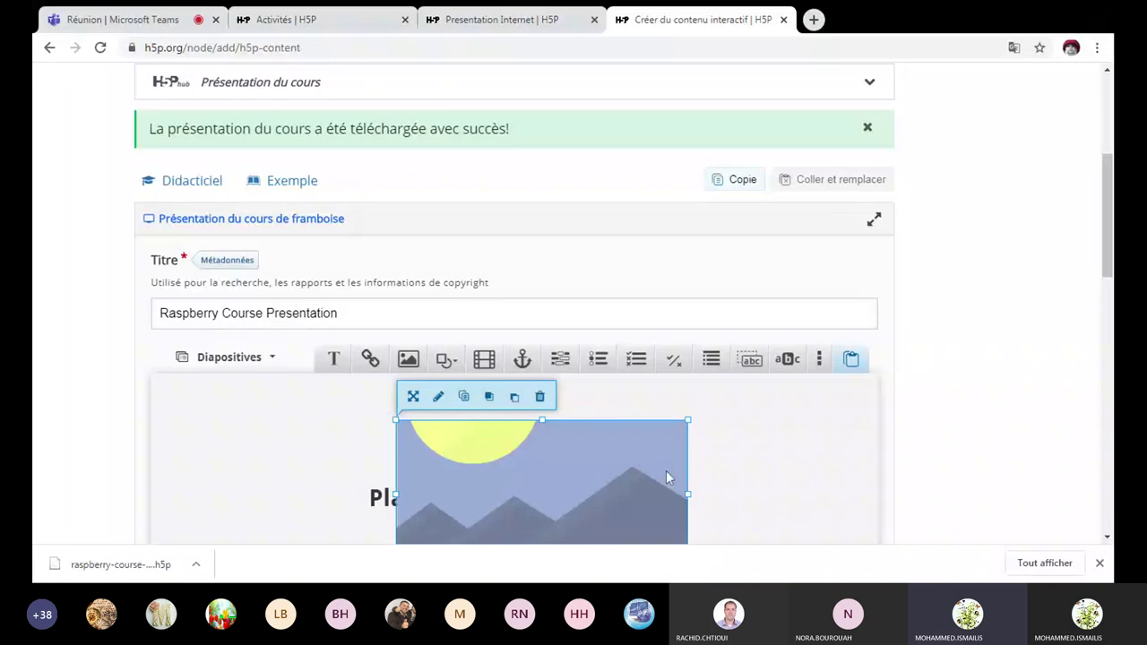
{"action": "double_click", "coordinate": [666, 471]}
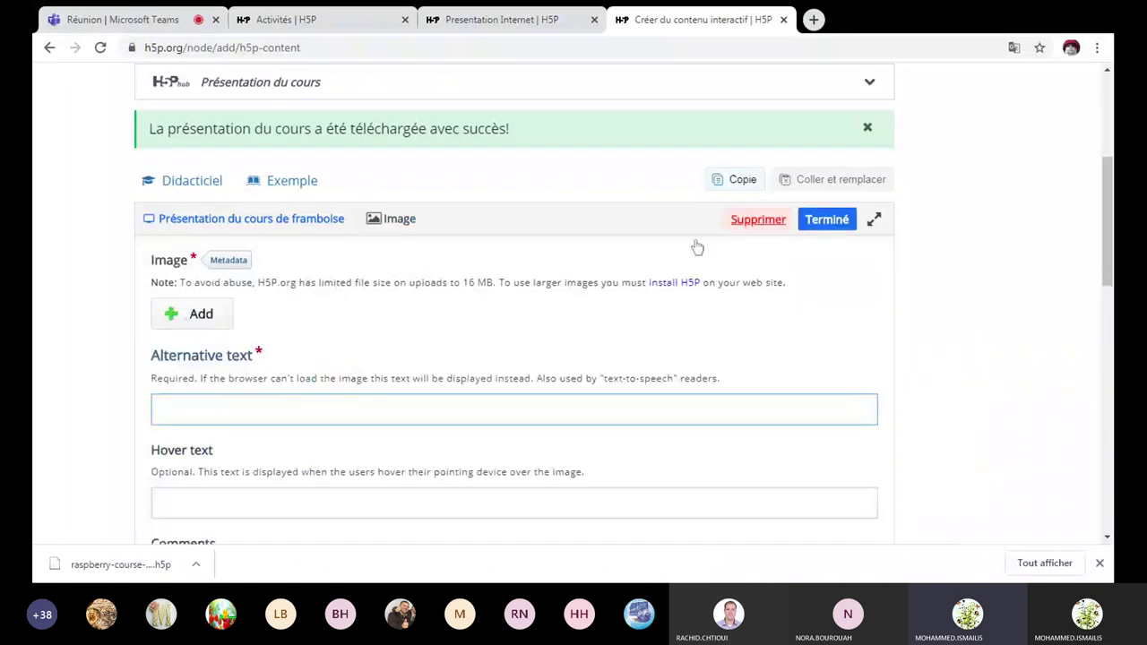
{"action": "left_click", "coordinate": [756, 219]}
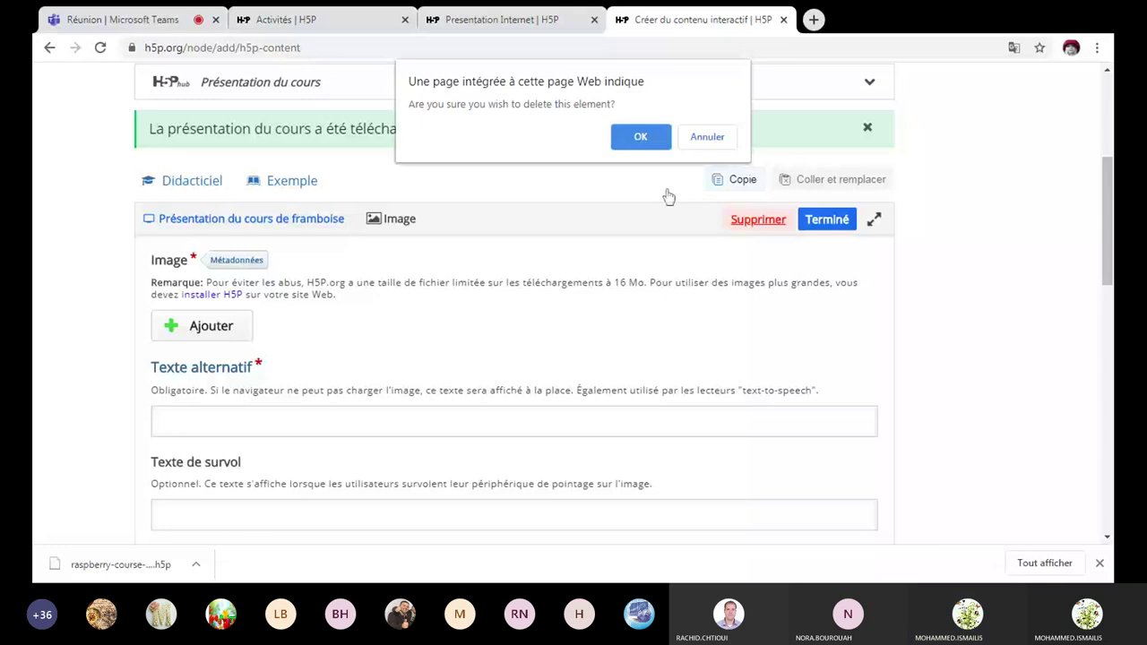
{"action": "left_click", "coordinate": [643, 140]}
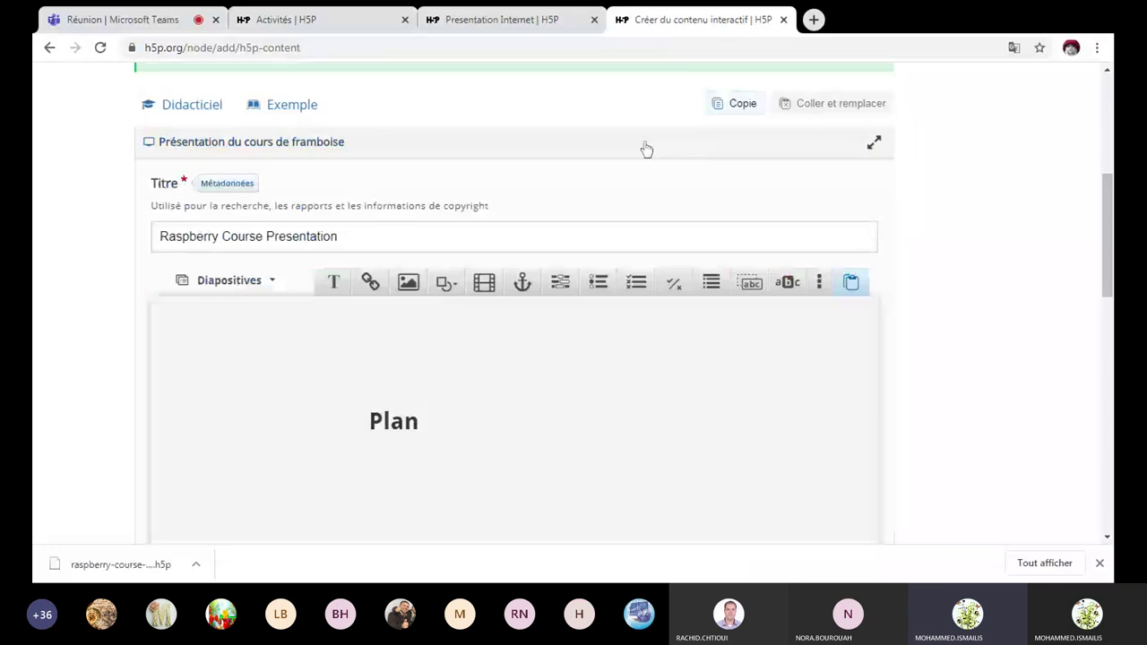
Move the "Plan" text box to the upper-left corner of the slide.
{"action": "left_click", "coordinate": [417, 460]}
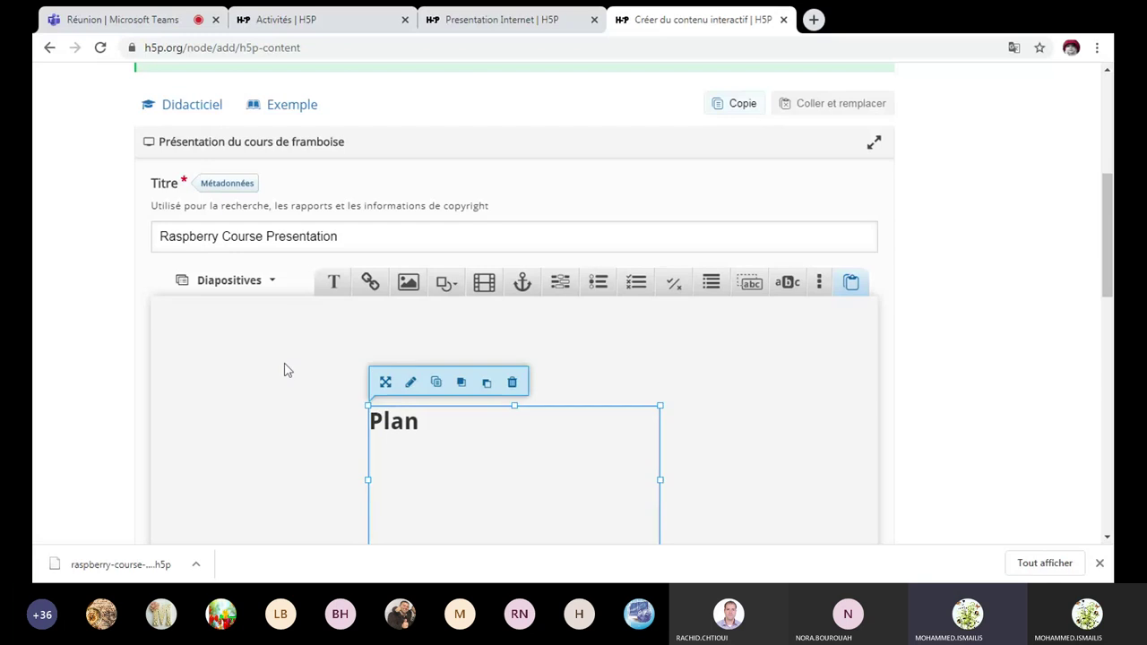
{"action": "left_click_drag", "start_coordinate": [423, 438], "coordinate": [251, 359]}
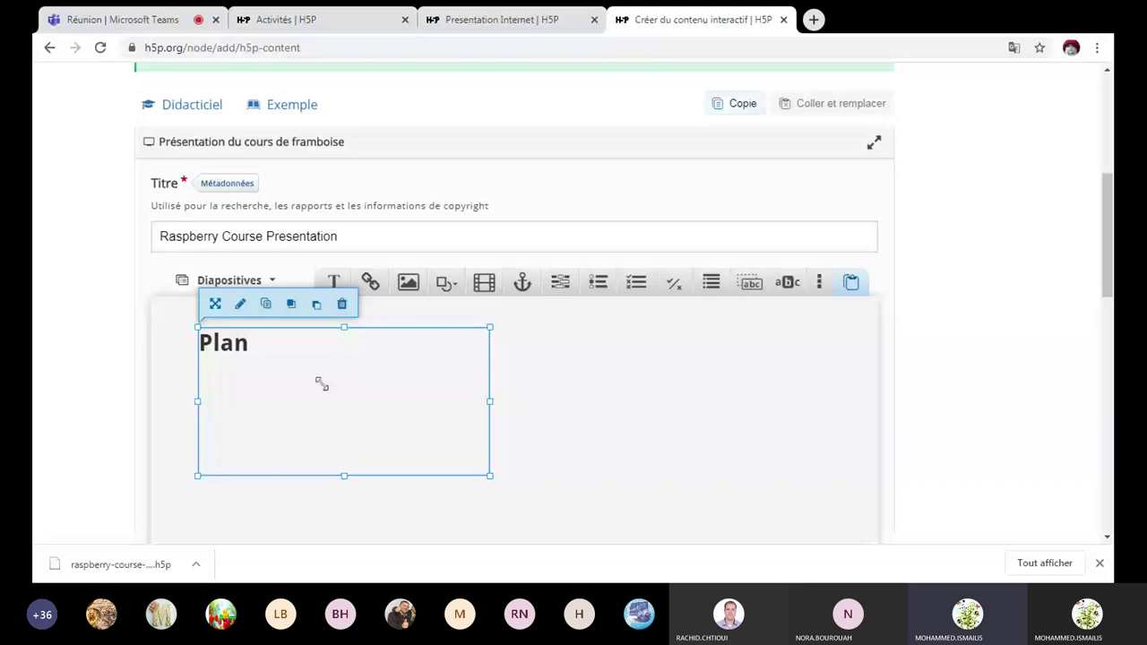
{"action": "left_click", "coordinate": [376, 392]}
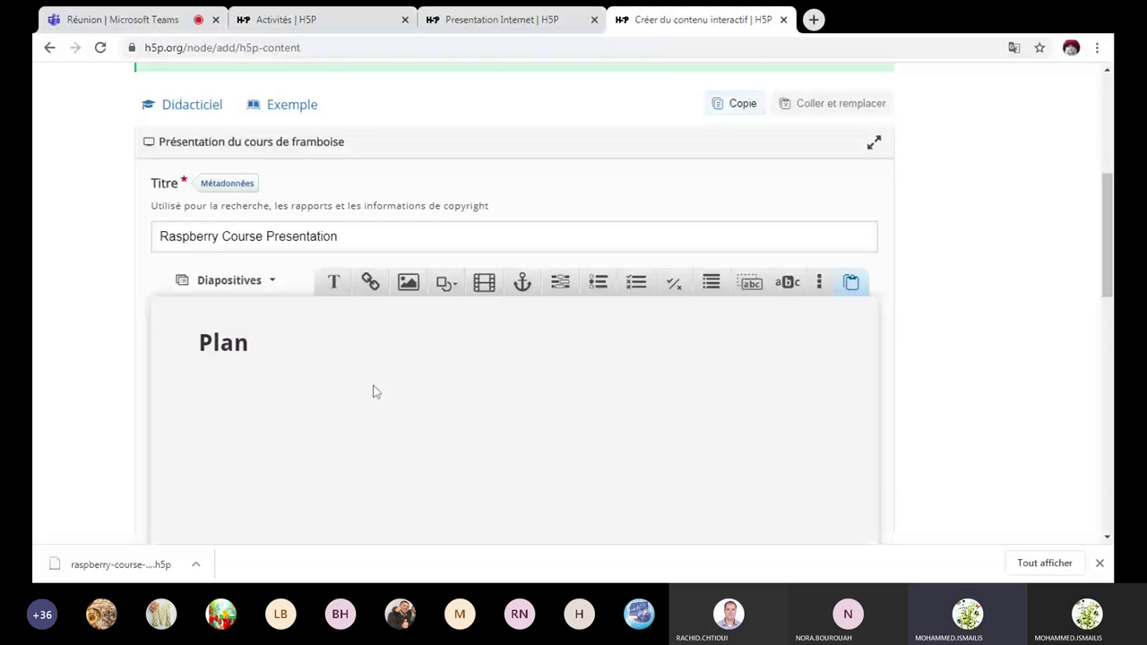
Add another text element reading "Internet" to the plan slide.
{"action": "left_click", "coordinate": [335, 283]}
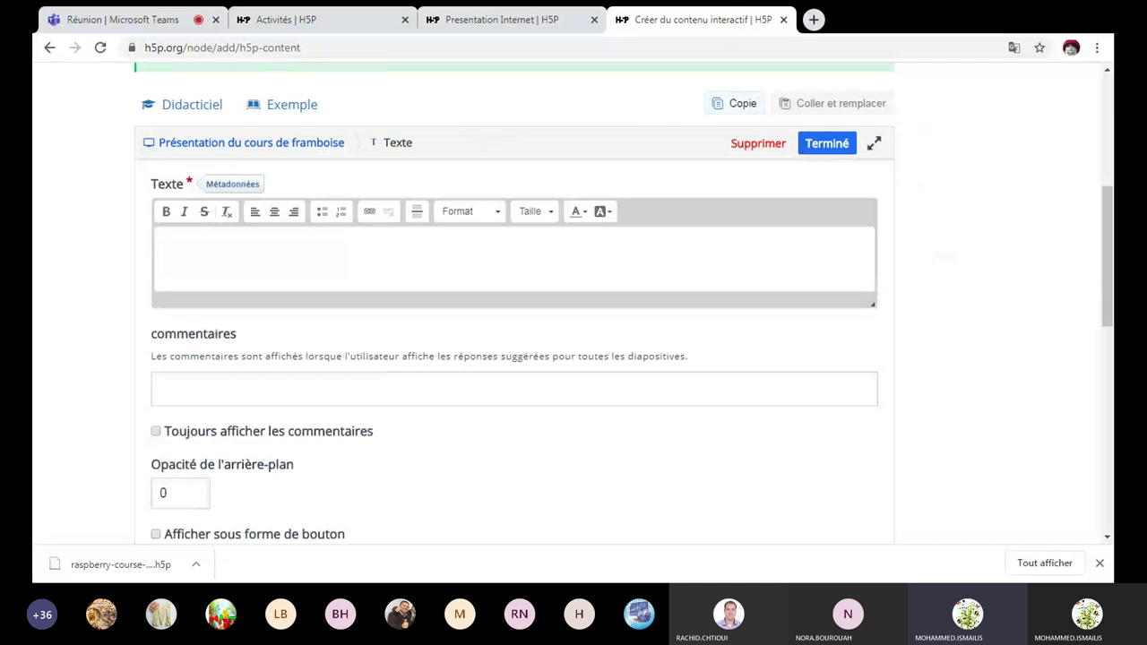
{"action": "left_click", "coordinate": [173, 251]}
{"action": "type", "text": "In"}
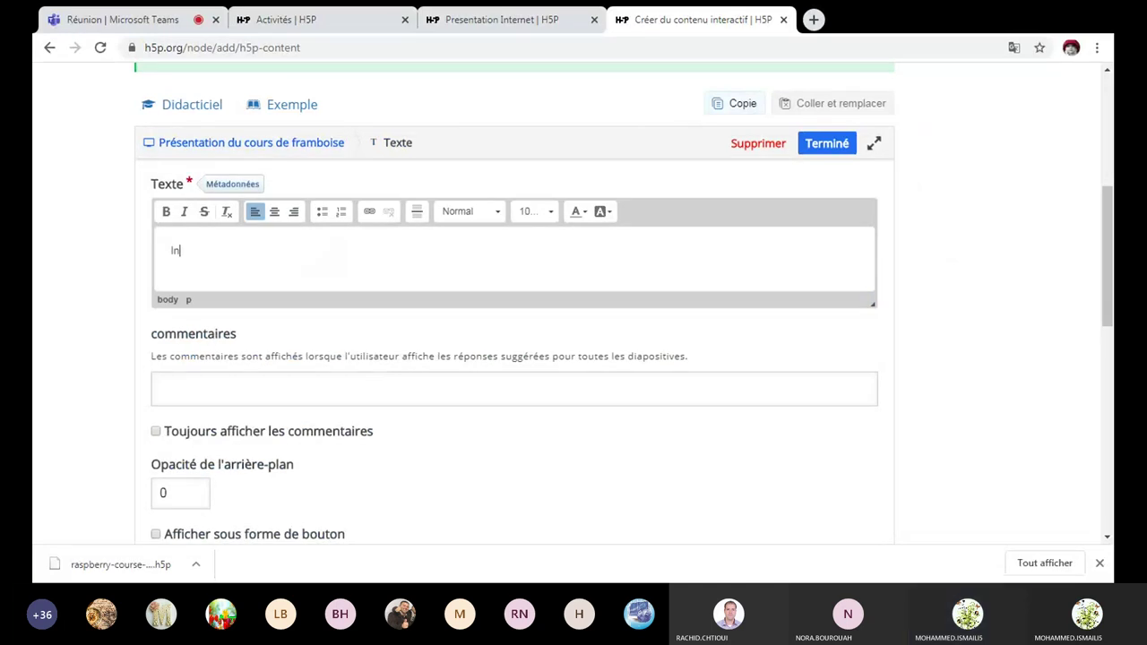
{"action": "type", "text": "ternet"}
Make the "Internet" text bold at 125% size and finish editing the element.
{"action": "key", "text": "ctrl+a"}
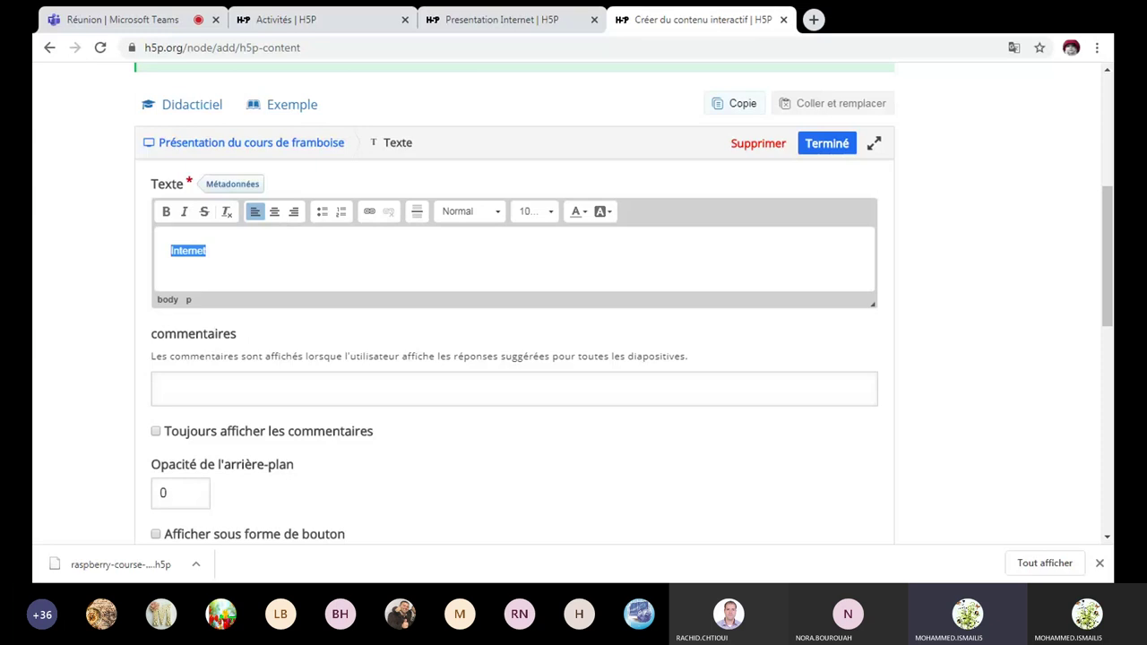
{"action": "left_click", "coordinate": [165, 211]}
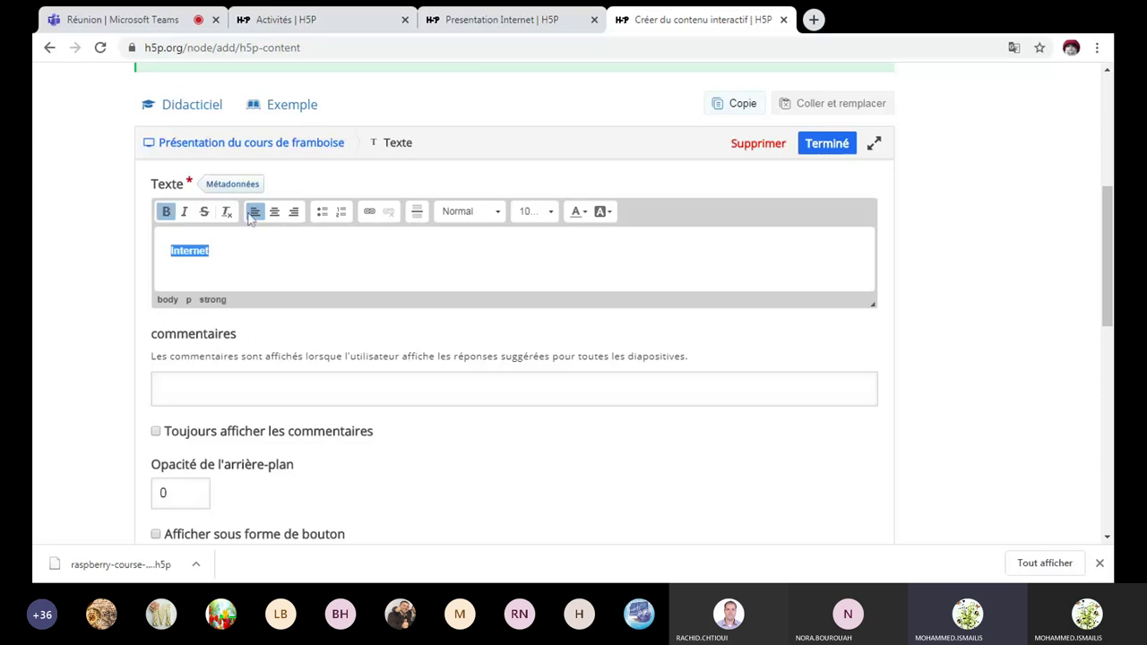
{"action": "left_click", "coordinate": [552, 211]}
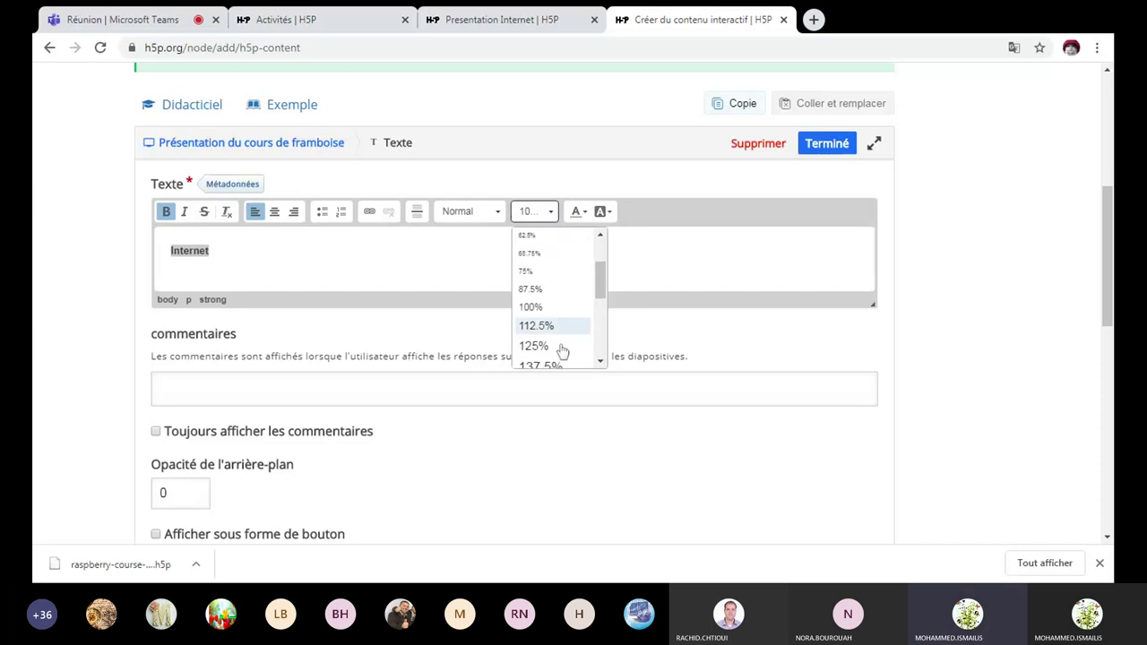
{"action": "left_click", "coordinate": [564, 346]}
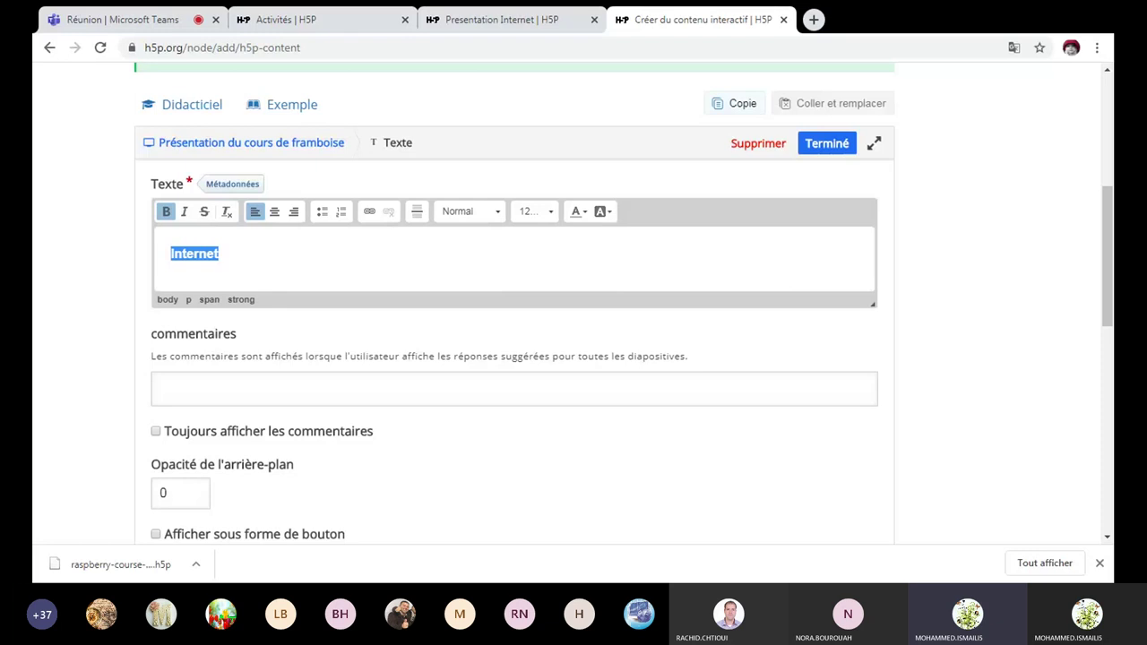
{"action": "left_click", "coordinate": [831, 150]}
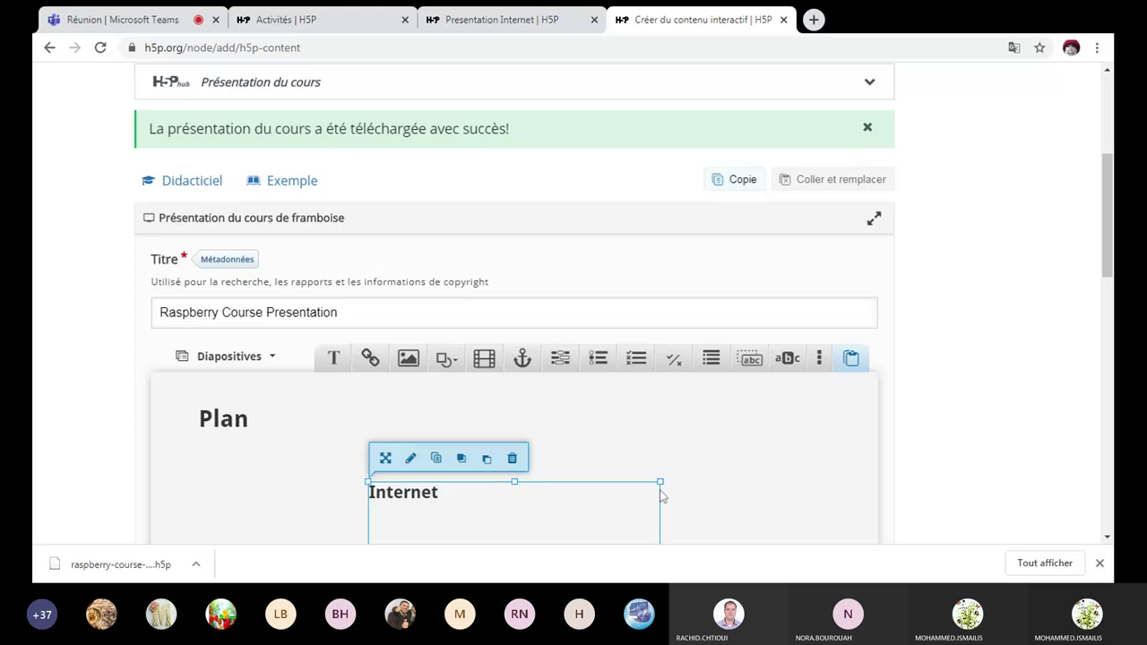
{"action": "scroll", "coordinate": [672, 479], "scroll_direction": "down", "scroll_amount": 1}
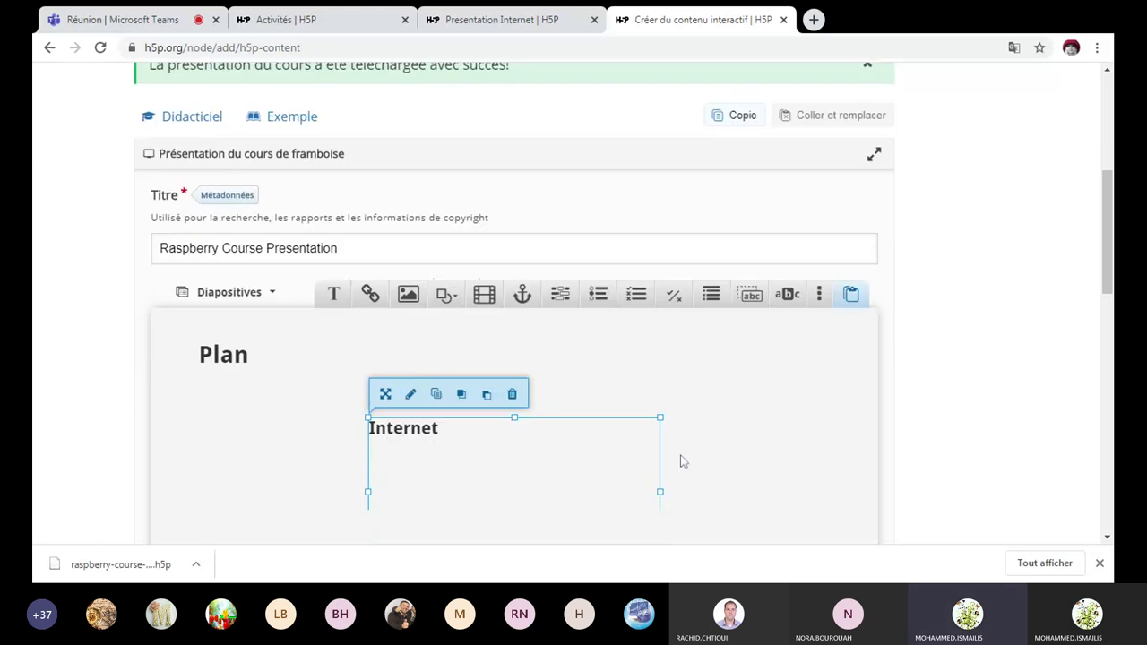
{"action": "scroll", "coordinate": [681, 462], "scroll_direction": "down", "scroll_amount": 1}
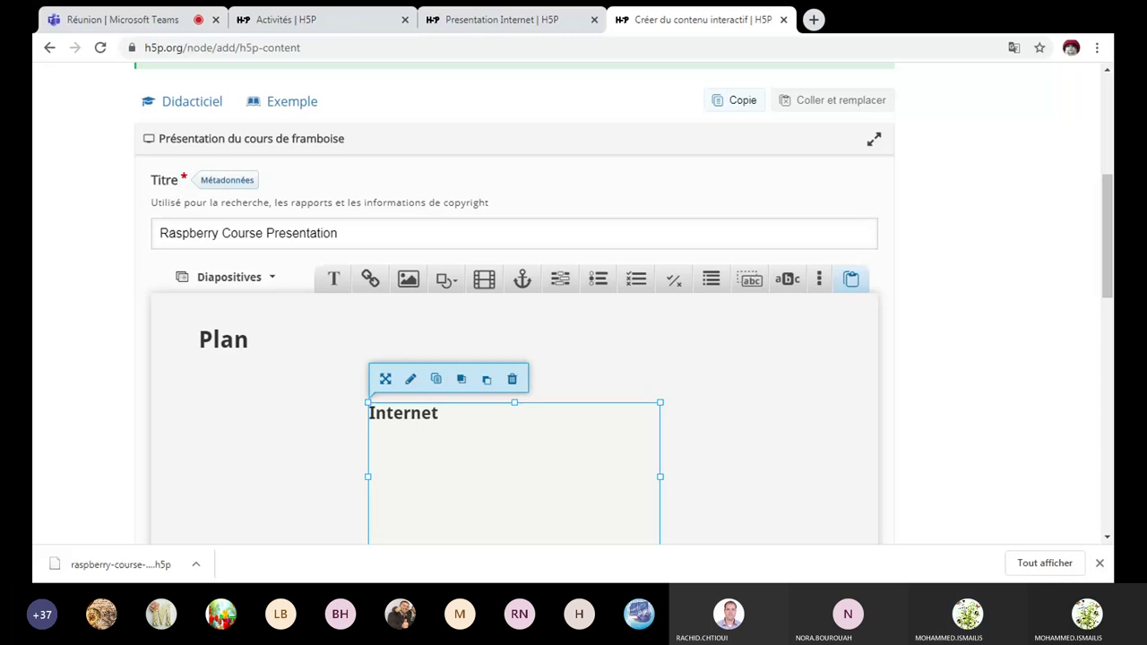
Shrink the "Internet" text box to 260 × 30 and place it at position 70, 140 under the "Plan" heading.
{"action": "scroll", "coordinate": [666, 482], "scroll_direction": "down", "scroll_amount": 1}
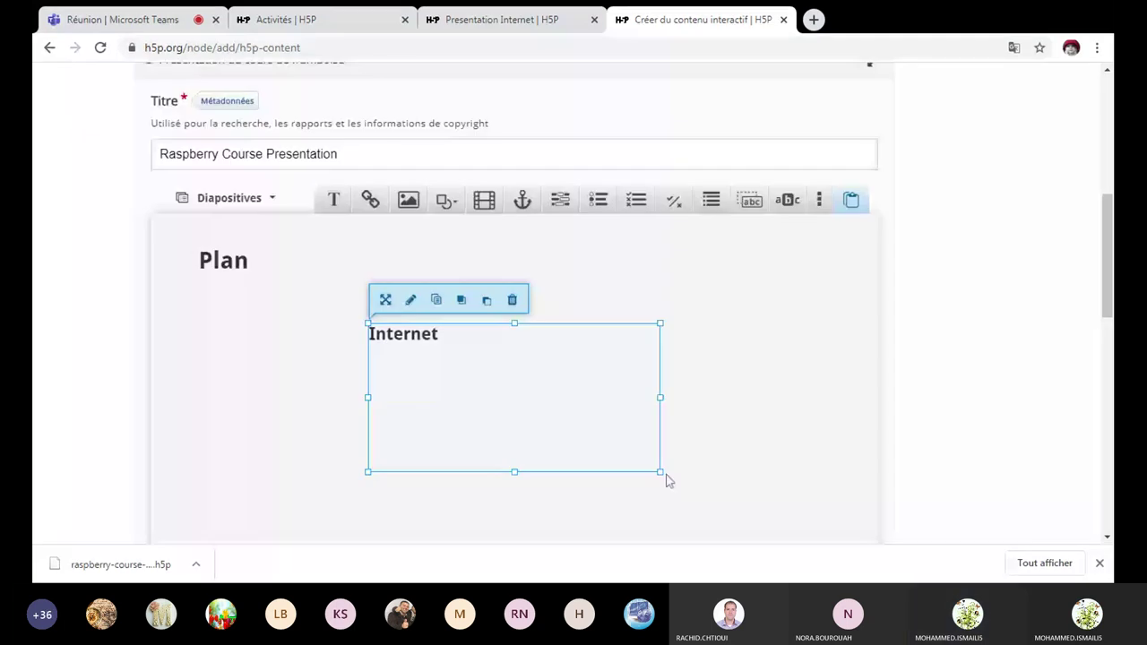
{"action": "left_click_drag", "start_coordinate": [666, 478], "coordinate": [574, 351]}
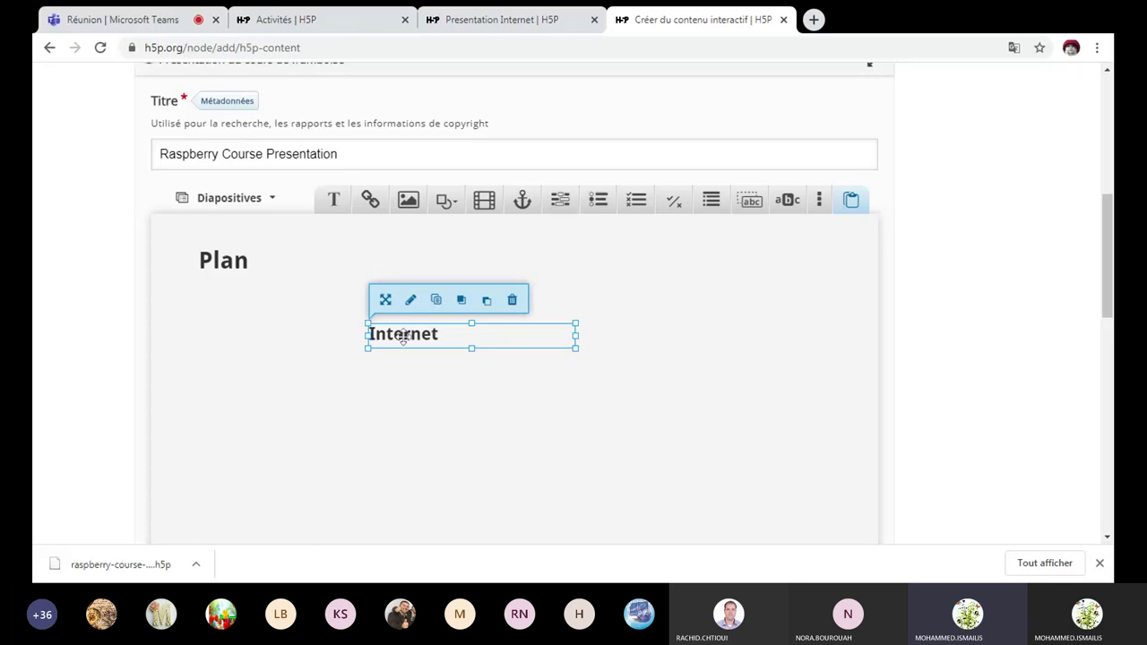
{"action": "left_click_drag", "start_coordinate": [403, 337], "coordinate": [291, 335]}
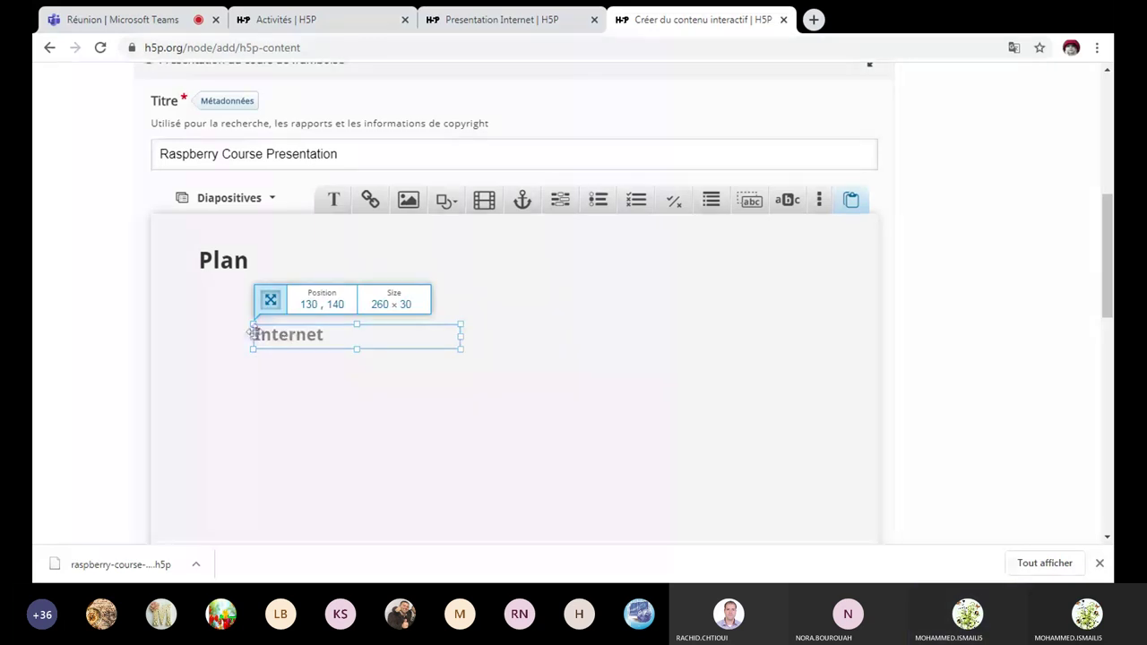
{"action": "left_click_drag", "start_coordinate": [253, 333], "coordinate": [242, 328]}
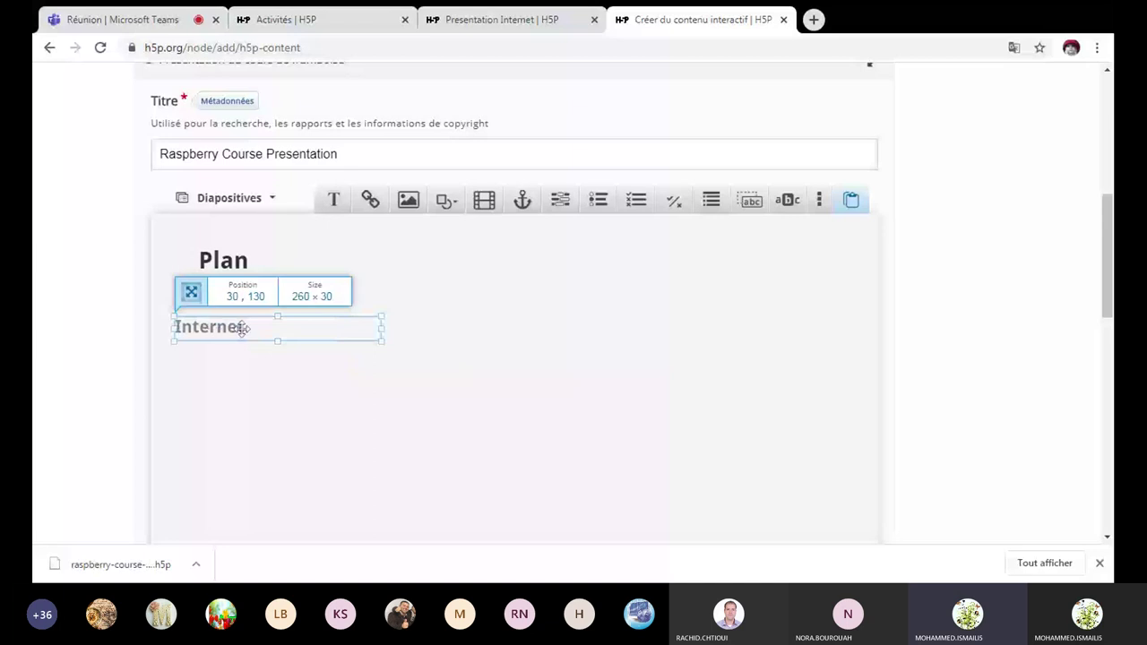
{"action": "left_click_drag", "start_coordinate": [242, 328], "coordinate": [273, 334]}
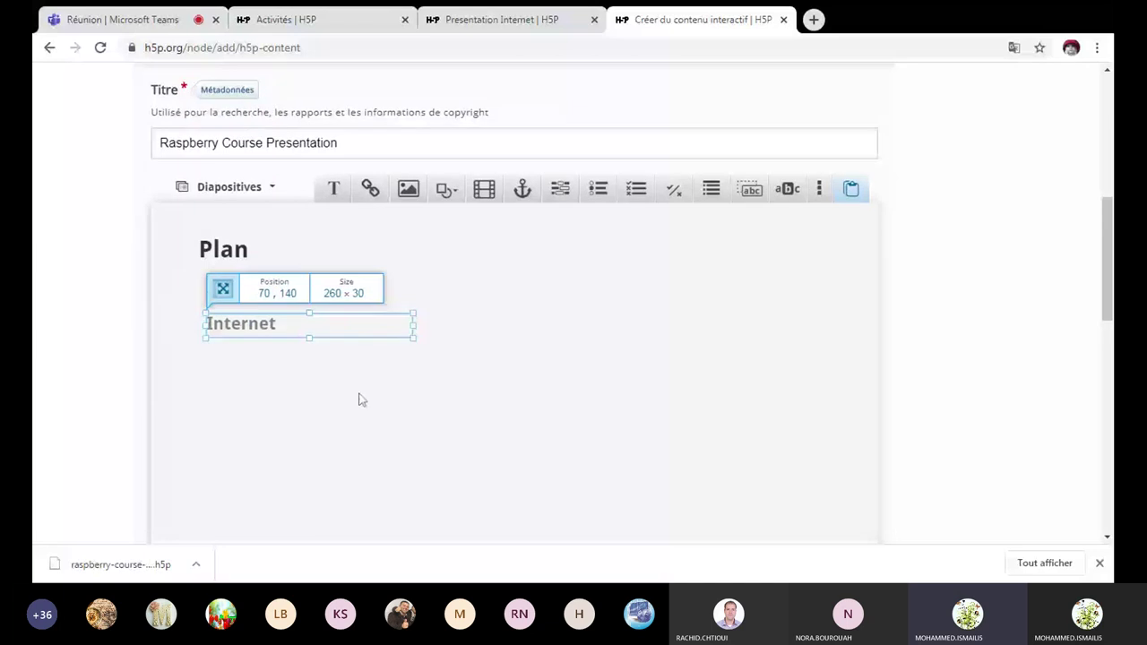
Add a new slide after the plan slide.
{"action": "scroll", "coordinate": [358, 400], "scroll_direction": "down", "scroll_amount": 1}
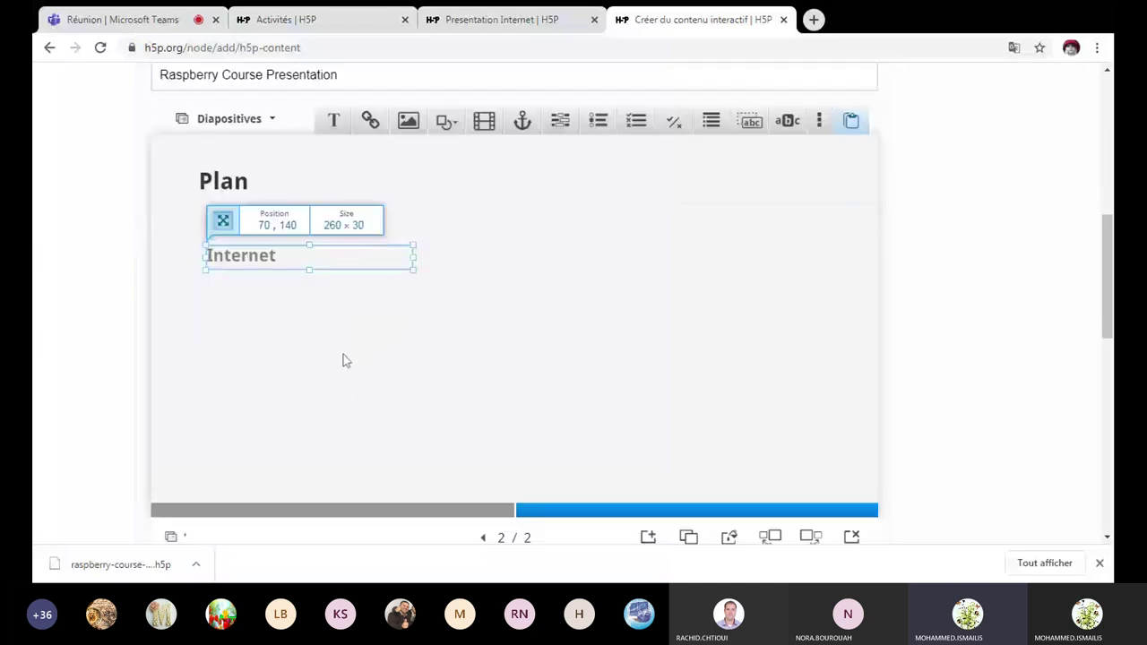
{"action": "scroll", "coordinate": [469, 309], "scroll_direction": "down", "scroll_amount": 1}
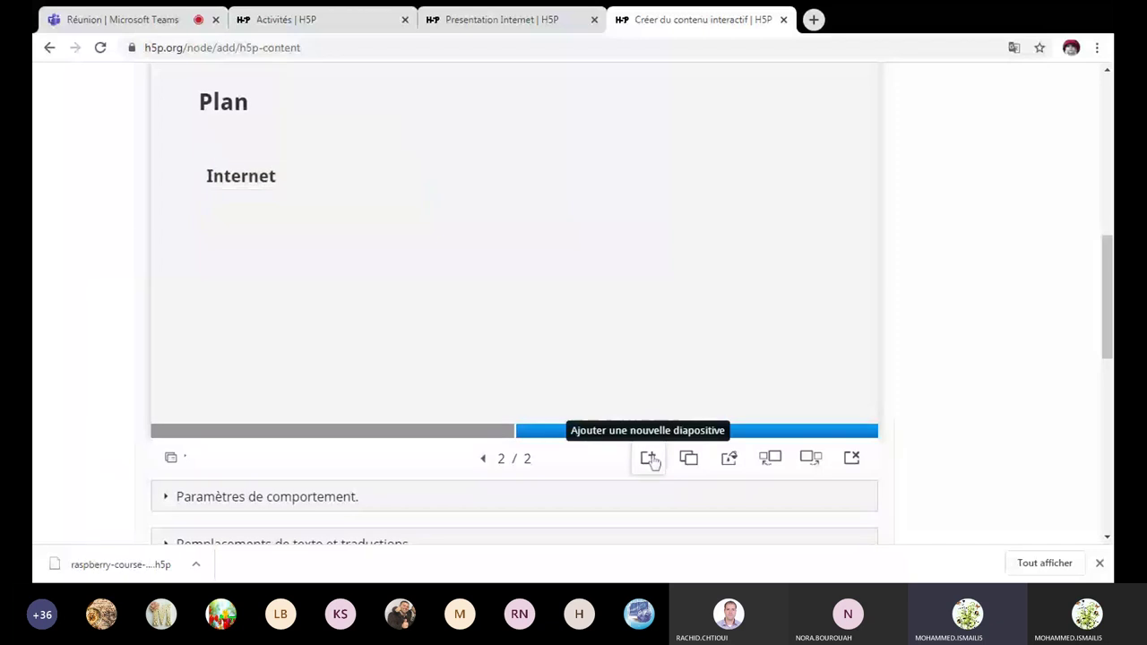
{"action": "left_click", "coordinate": [649, 459]}
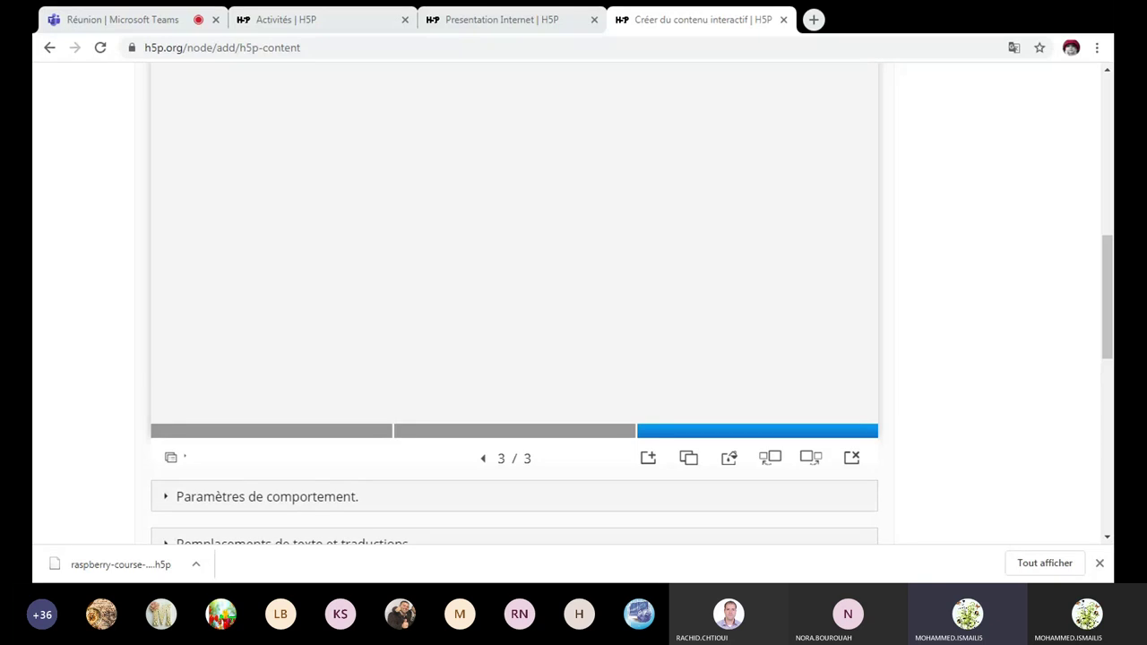
Add a text element to the third slide containing the pasted Internet definition and list of uses, and finish editing it.
{"action": "scroll", "coordinate": [352, 281], "scroll_direction": "up", "scroll_amount": 3}
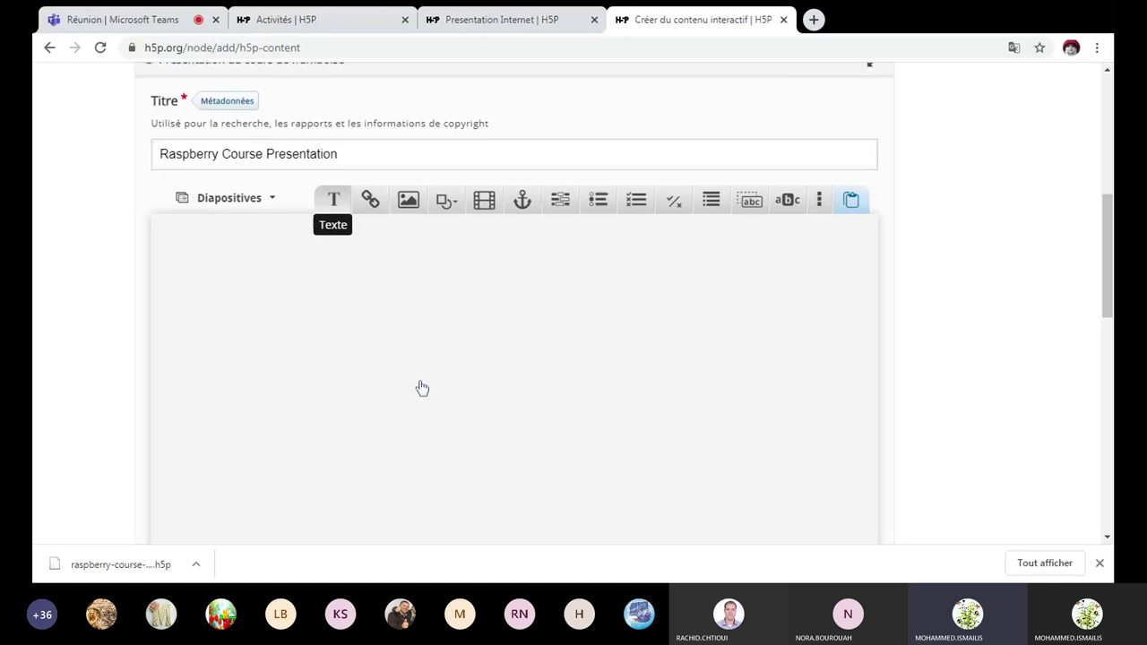
{"action": "left_click_drag", "start_coordinate": [422, 388], "coordinate": [418, 387]}
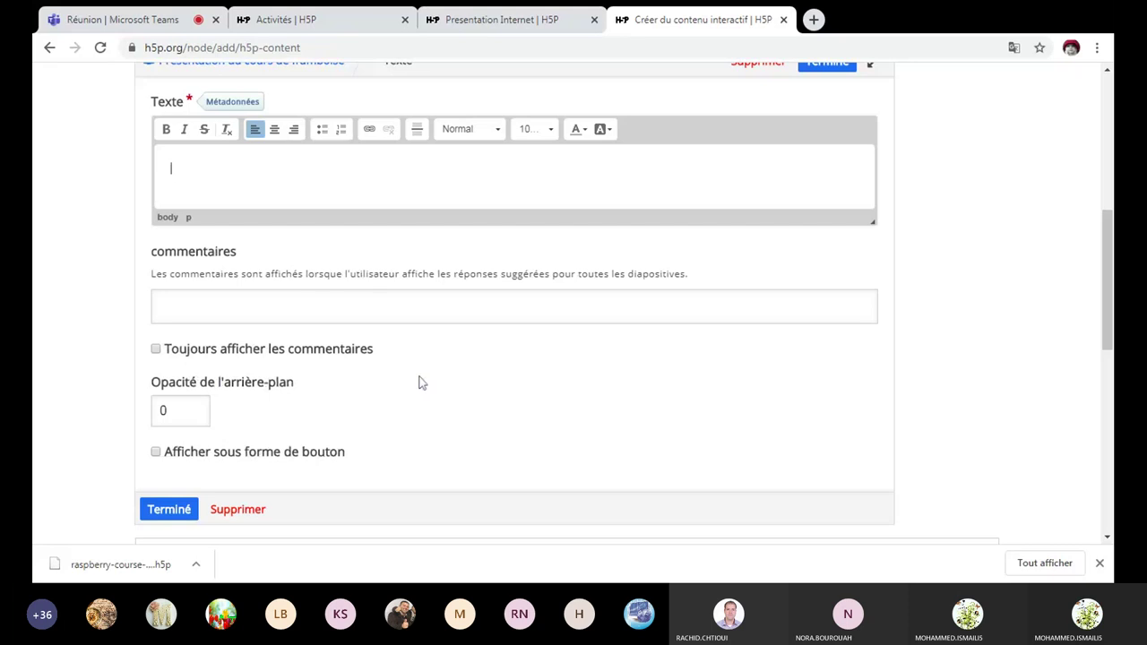
{"action": "key", "text": "ctrl+v"}
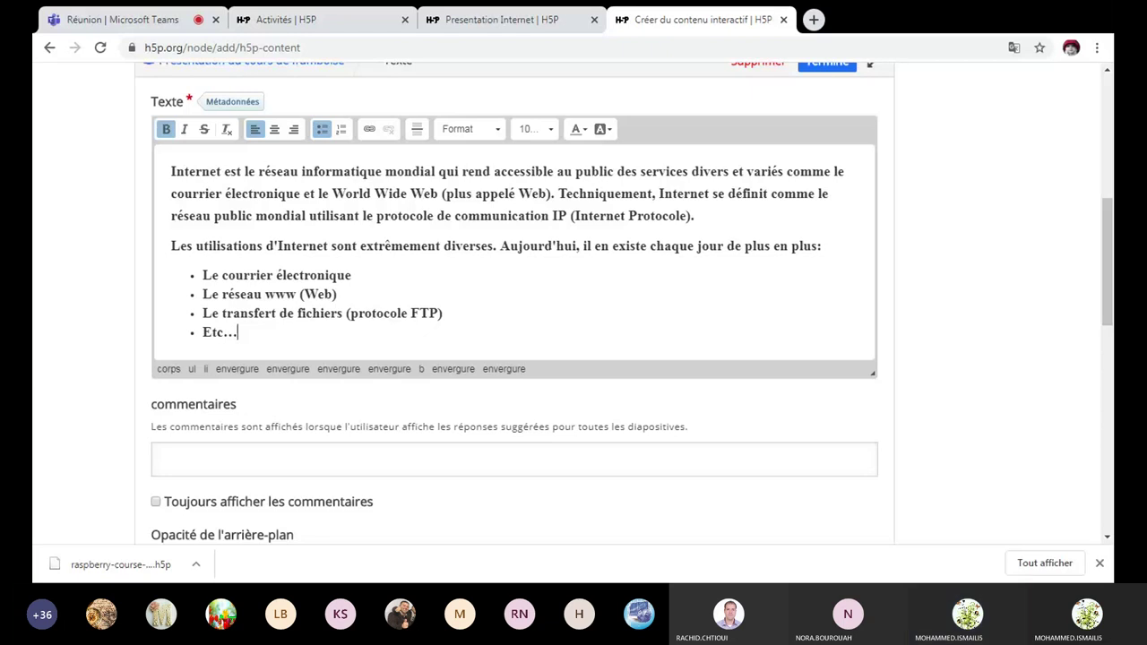
{"action": "scroll", "coordinate": [574, 314], "scroll_direction": "up", "scroll_amount": 2}
{"action": "left_click", "coordinate": [827, 218]}
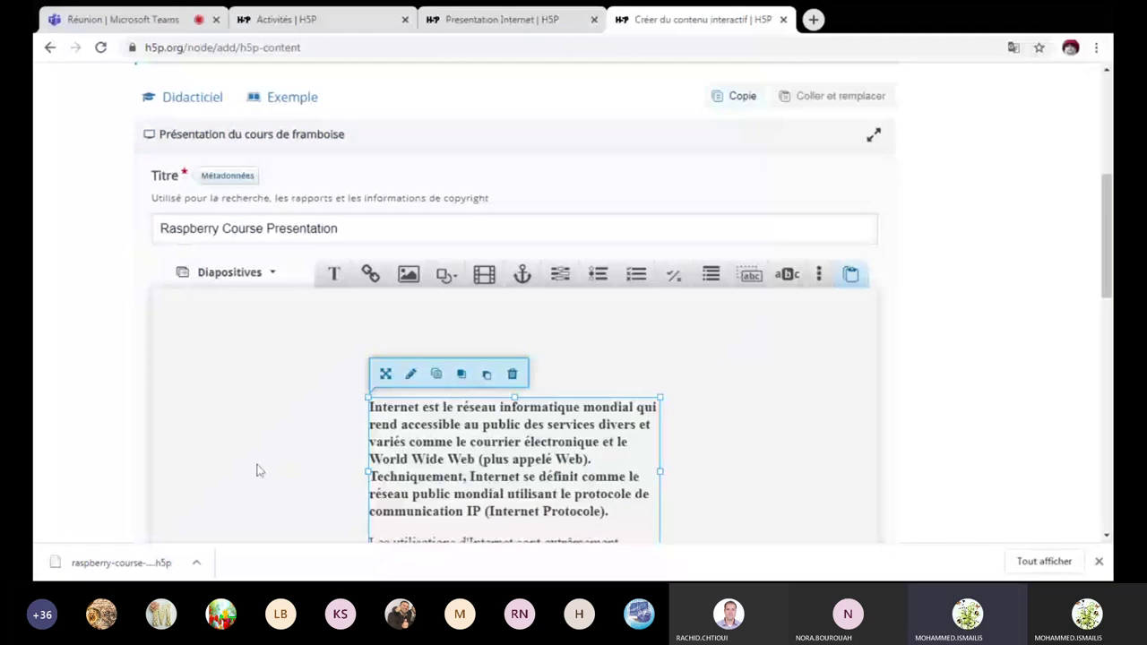
Enlarge the definition text box to 730 wide from position 70, 139 and extend it downward to fit the whole bullet list.
{"action": "left_click_drag", "start_coordinate": [257, 470], "coordinate": [205, 472]}
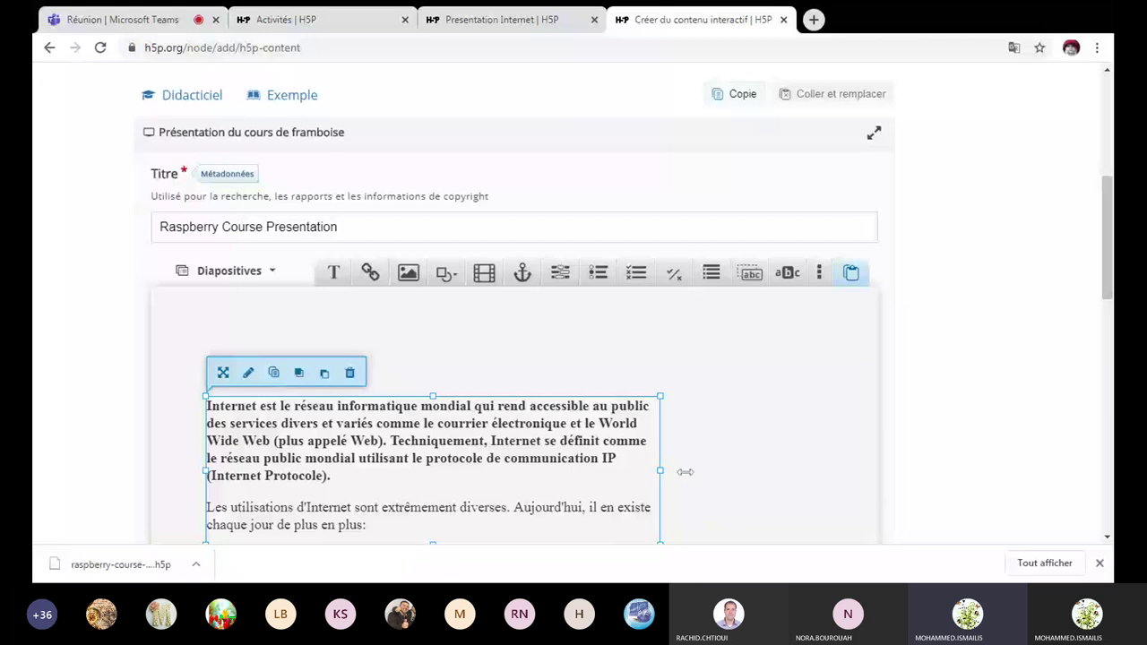
{"action": "left_click_drag", "start_coordinate": [685, 471], "coordinate": [1105, 336]}
{"action": "scroll", "coordinate": [553, 406], "scroll_direction": "down", "scroll_amount": 2}
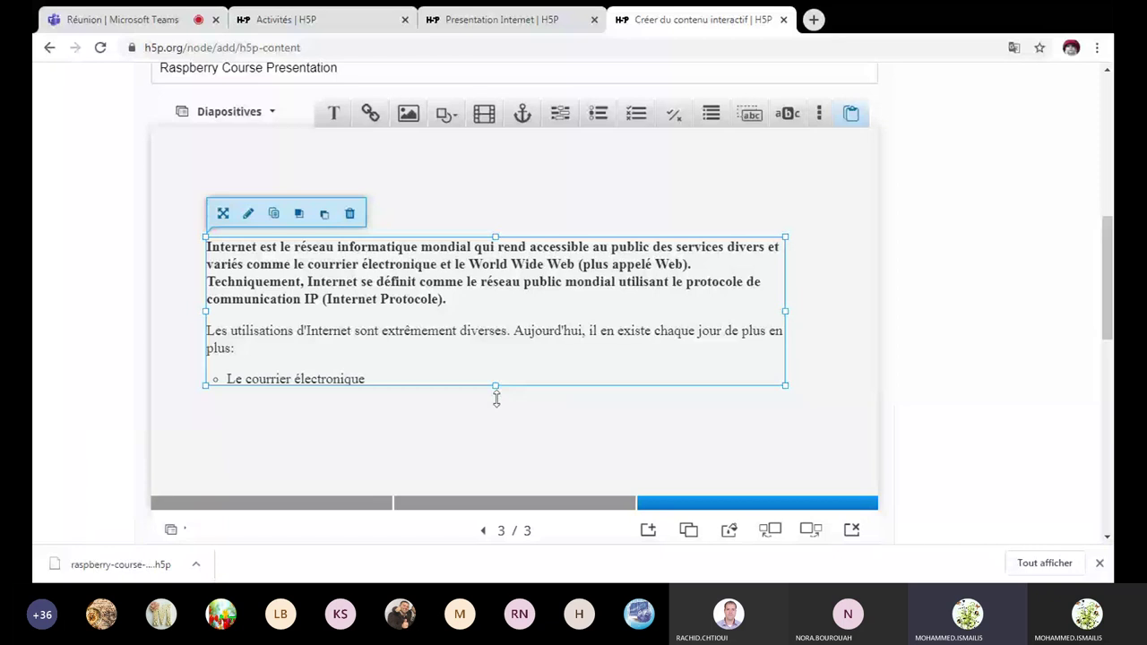
{"action": "left_click_drag", "start_coordinate": [497, 398], "coordinate": [497, 427]}
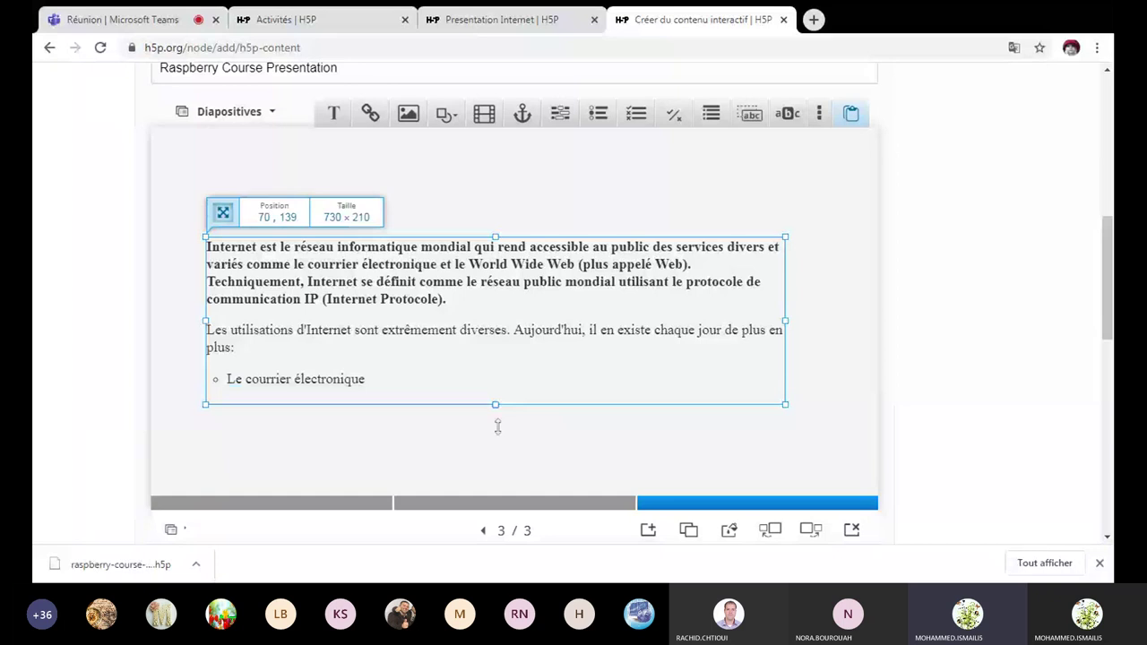
{"action": "left_click_drag", "start_coordinate": [498, 426], "coordinate": [495, 507]}
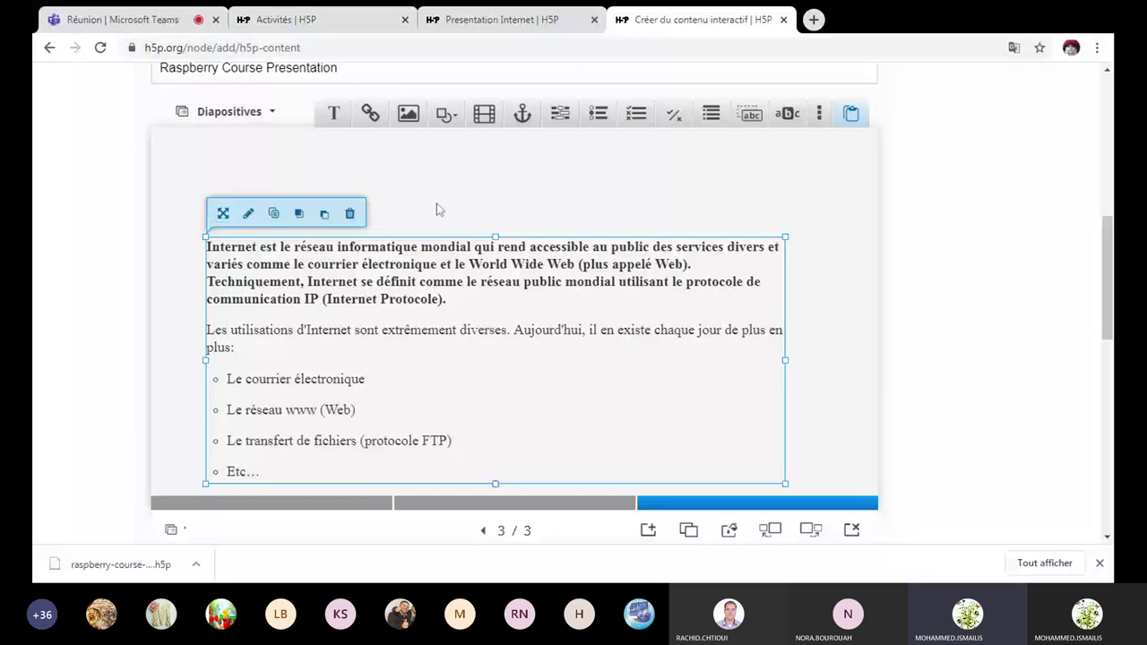
Copy the "Internet" heading from slide 2 to slide 3 and align it above the definition paragraph.
{"action": "left_click", "coordinate": [454, 509]}
{"action": "left_click", "coordinate": [274, 248]}
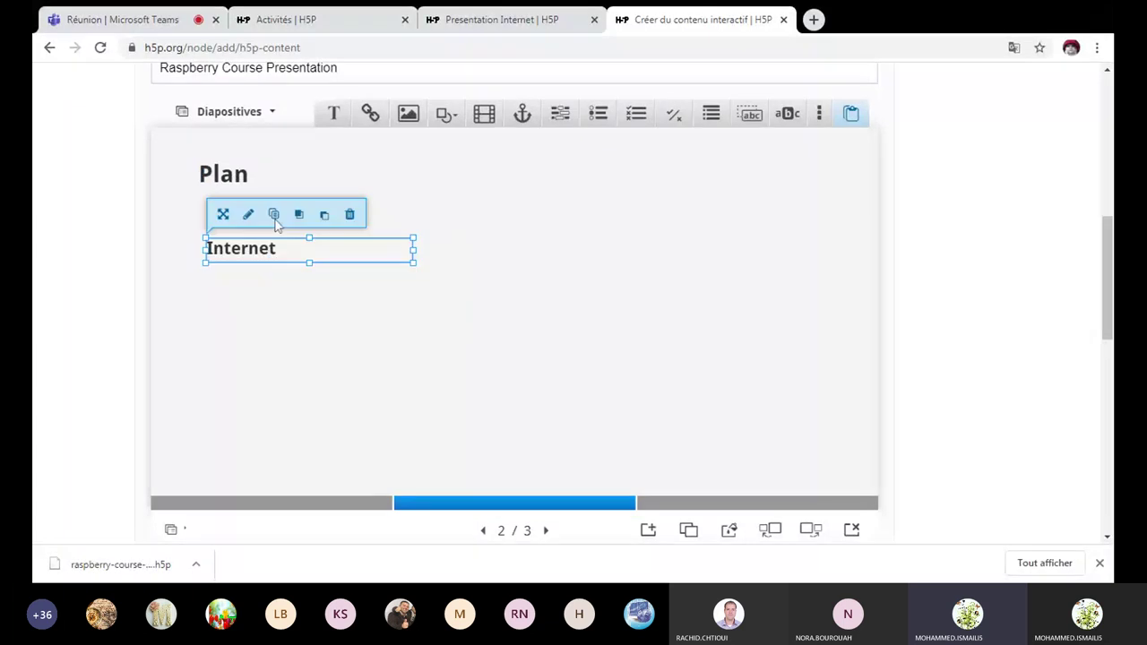
{"action": "left_click", "coordinate": [274, 215]}
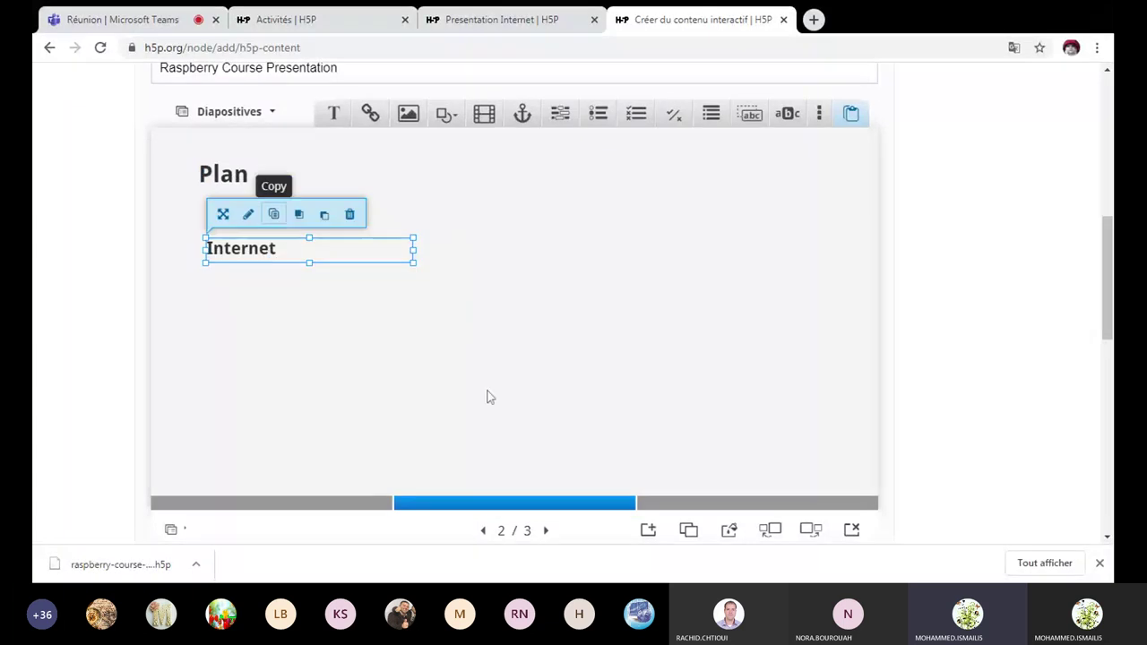
{"action": "left_click", "coordinate": [671, 502]}
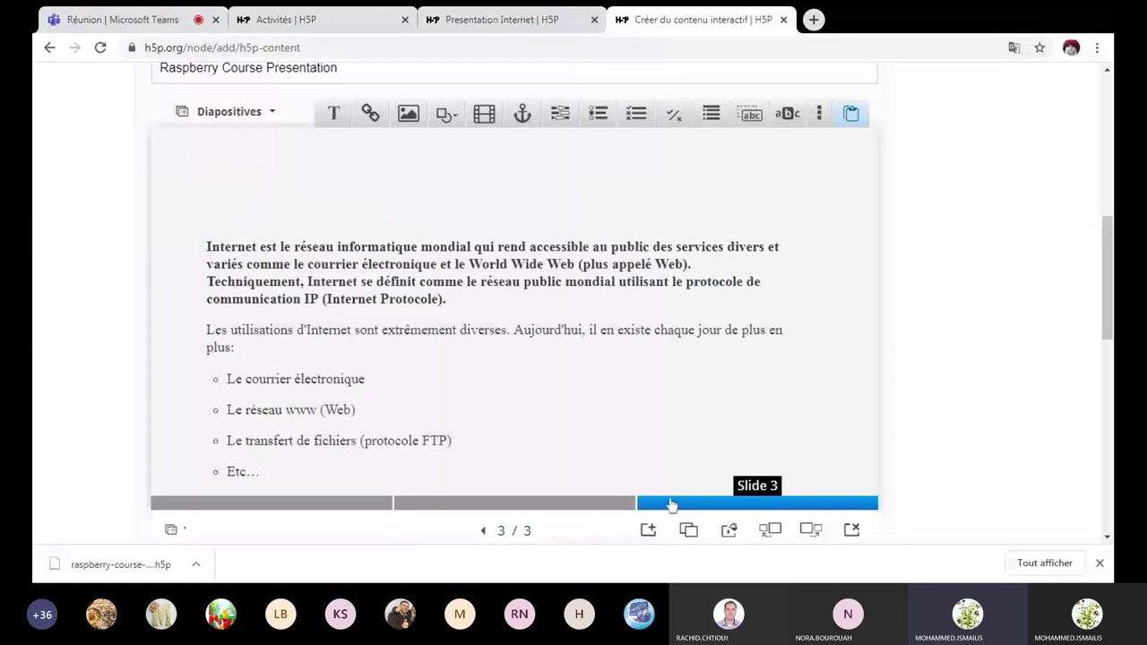
{"action": "left_click", "coordinate": [853, 117]}
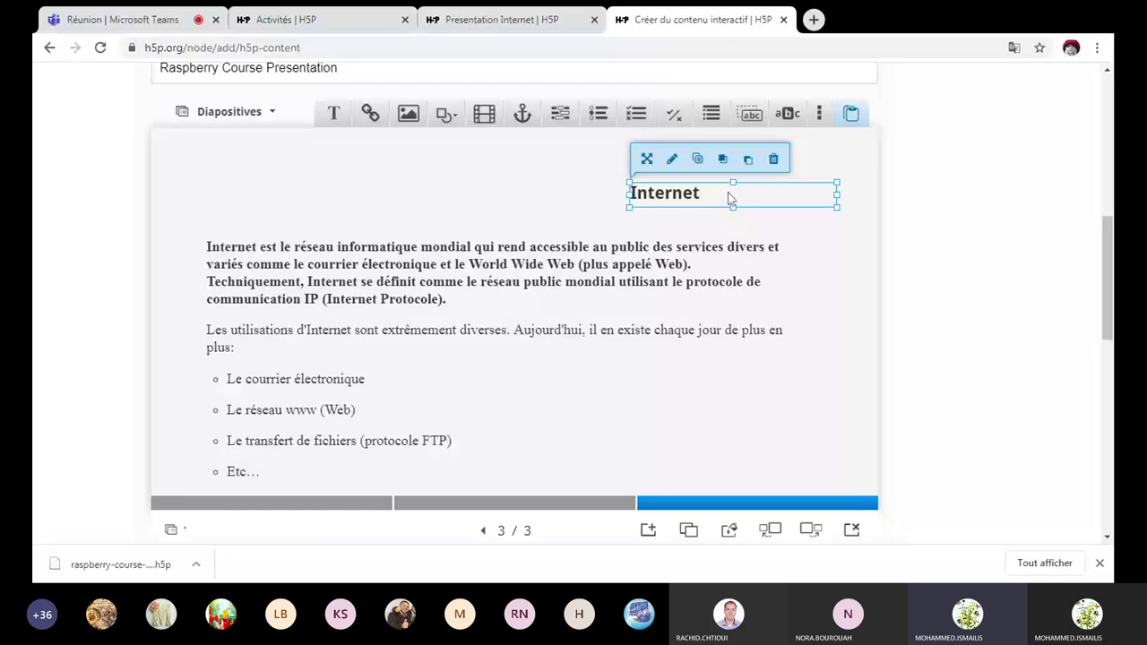
{"action": "left_click_drag", "start_coordinate": [728, 197], "coordinate": [205, 199]}
{"action": "left_click", "coordinate": [807, 472]}
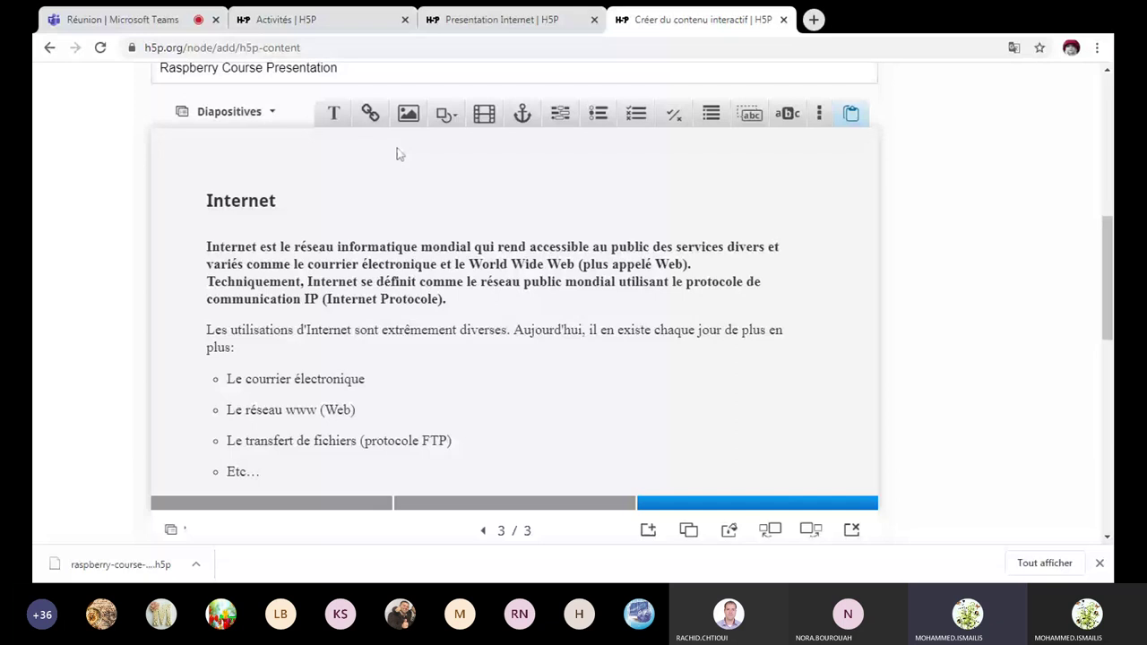
Insert the blue home icon image on slide 3 with the alternative text "dsfsq" and finish editing the element.
{"action": "left_click", "coordinate": [408, 113]}
{"action": "type", "text": "dsfsq"}
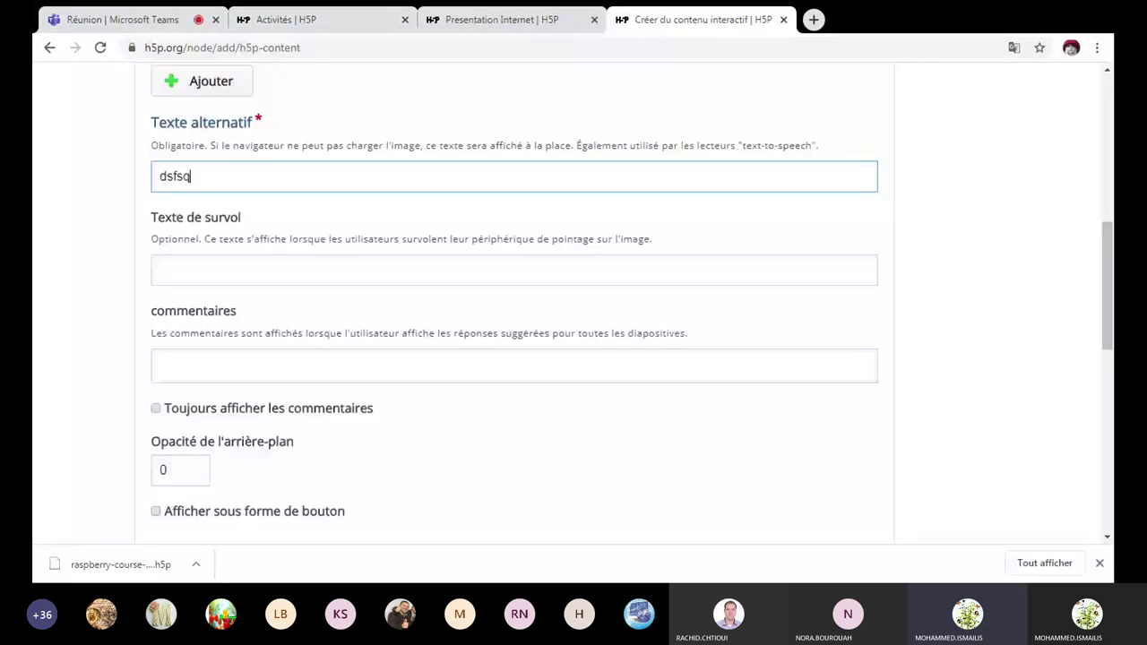
{"action": "left_click", "coordinate": [222, 88]}
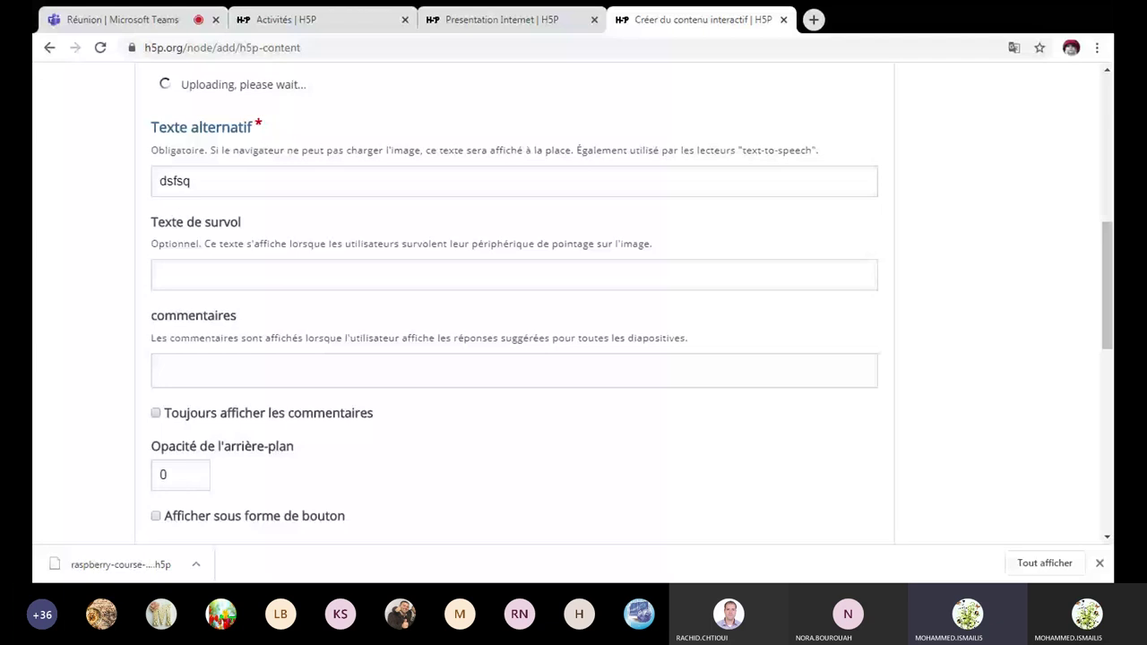
{"action": "scroll", "coordinate": [682, 219], "scroll_direction": "down", "scroll_amount": 2}
{"action": "scroll", "coordinate": [682, 219], "scroll_direction": "up", "scroll_amount": 3}
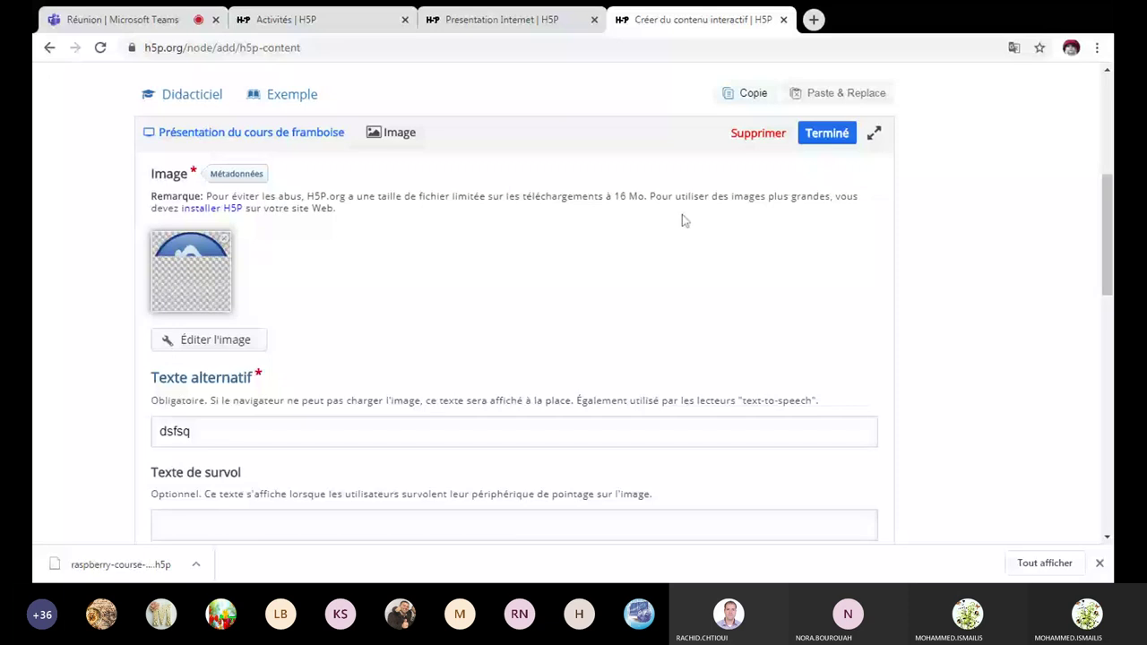
{"action": "left_click", "coordinate": [826, 134]}
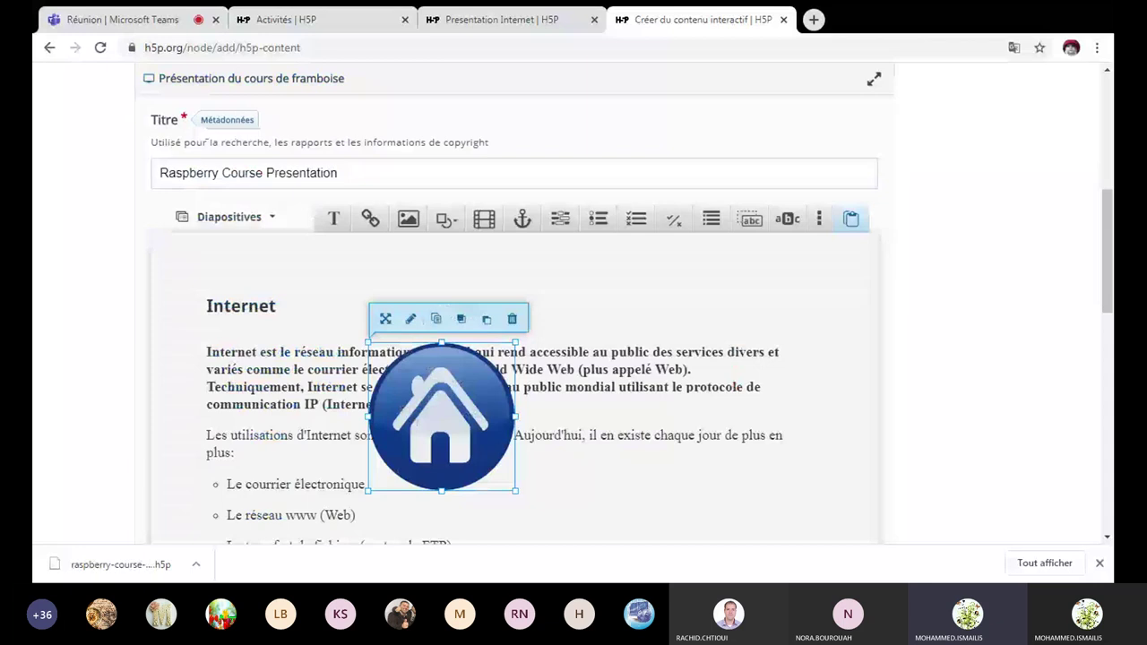
Shrink the home icon and move it to the lower-right corner of the slide, beside the text box.
{"action": "left_click_drag", "start_coordinate": [369, 343], "coordinate": [465, 437]}
{"action": "scroll", "coordinate": [464, 437], "scroll_direction": "down", "scroll_amount": 2}
{"action": "left_click_drag", "start_coordinate": [518, 316], "coordinate": [839, 414]}
{"action": "left_click", "coordinate": [783, 422]}
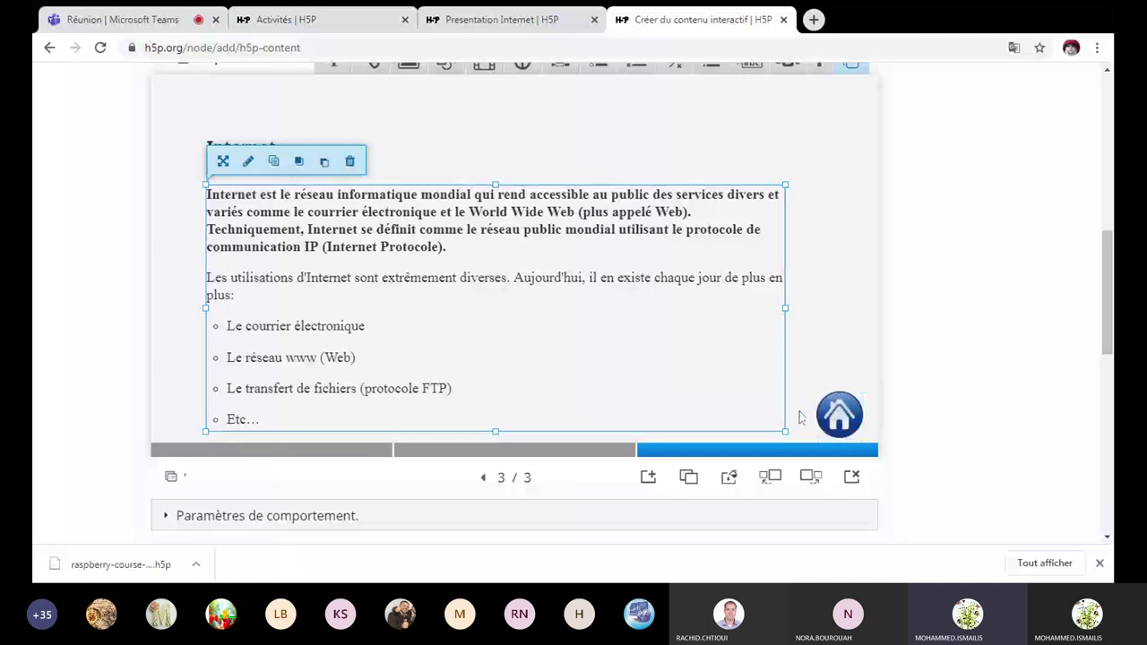
{"action": "left_click", "coordinate": [800, 417]}
Add a go-to-slide element on slide 3 that targets specific slide number 2.
{"action": "scroll", "coordinate": [743, 323], "scroll_direction": "up", "scroll_amount": 1}
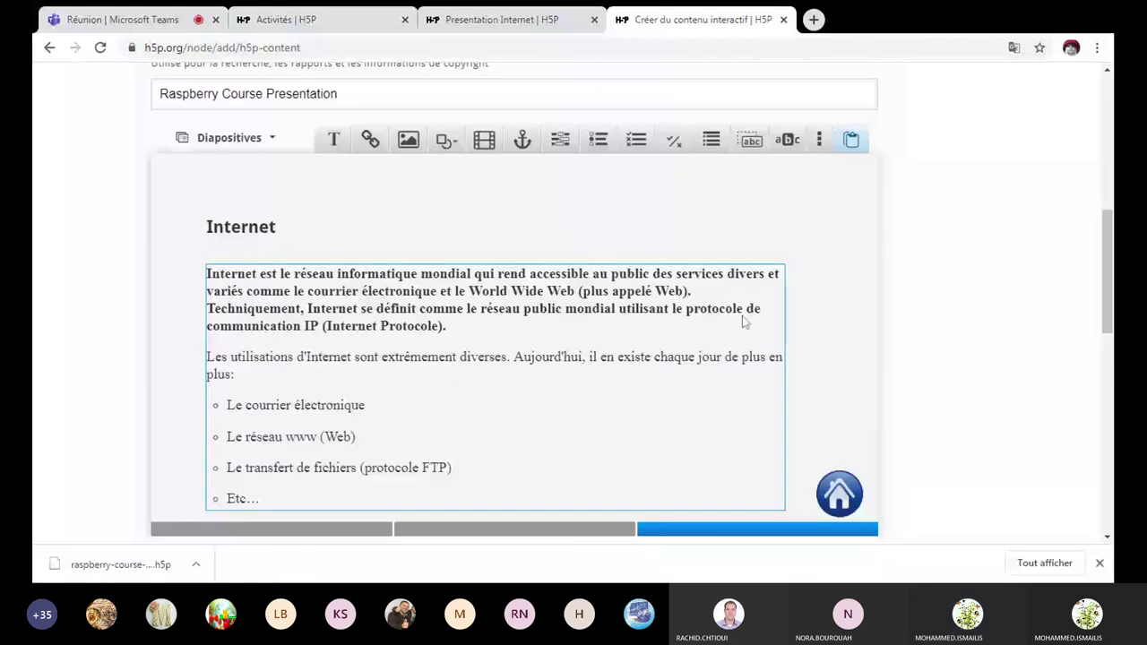
{"action": "scroll", "coordinate": [440, 309], "scroll_direction": "down", "scroll_amount": 5}
{"action": "scroll", "coordinate": [440, 310], "scroll_direction": "up", "scroll_amount": 2}
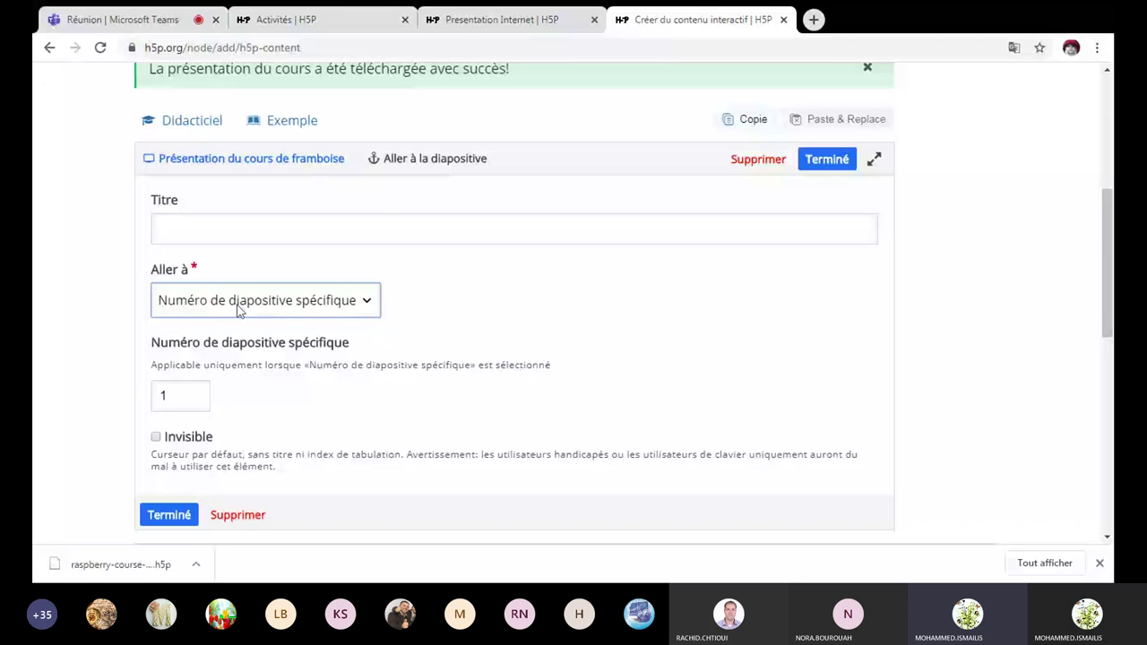
{"action": "key", "text": "Tab"}
{"action": "type", "text": "2"}
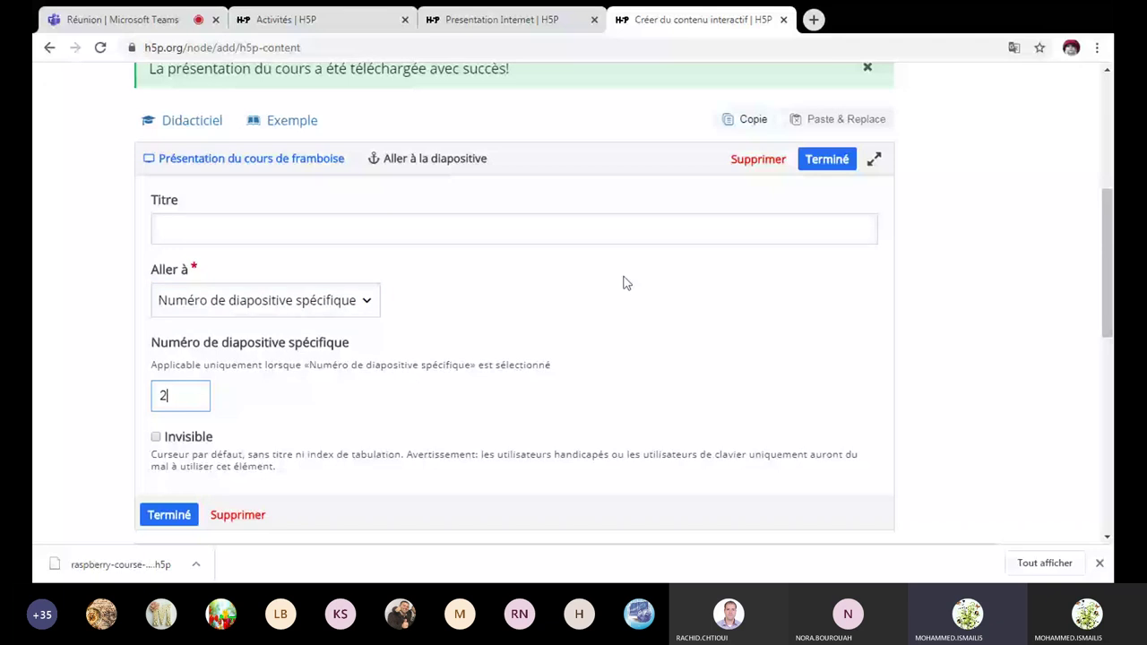
{"action": "key", "text": "shift+Tab"}
{"action": "key", "text": "shift+Tab"}
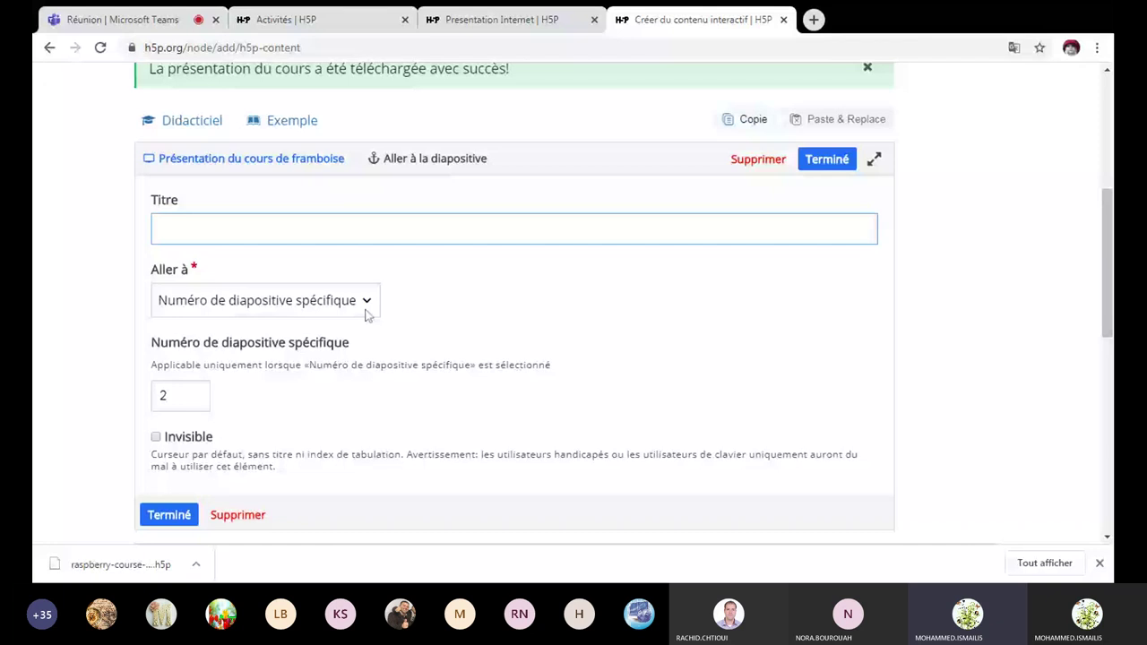
Finish the settings of the go-to-slide link with specific slide number 2 as its target.
{"action": "key", "text": "Tab"}
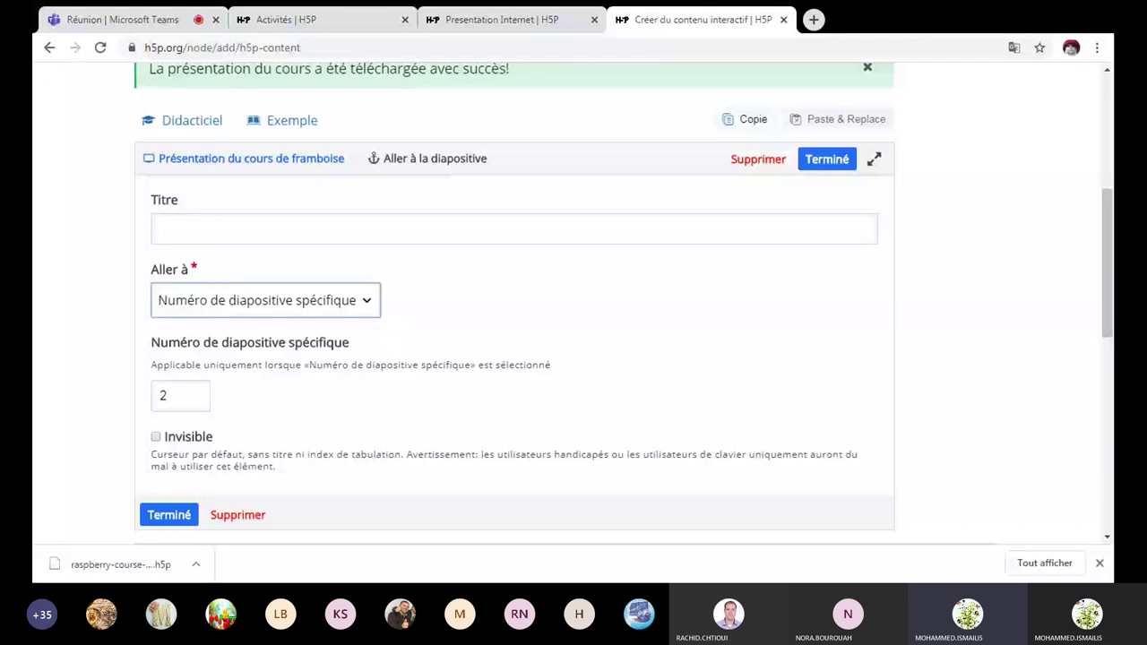
{"action": "key", "text": "shift+Tab"}
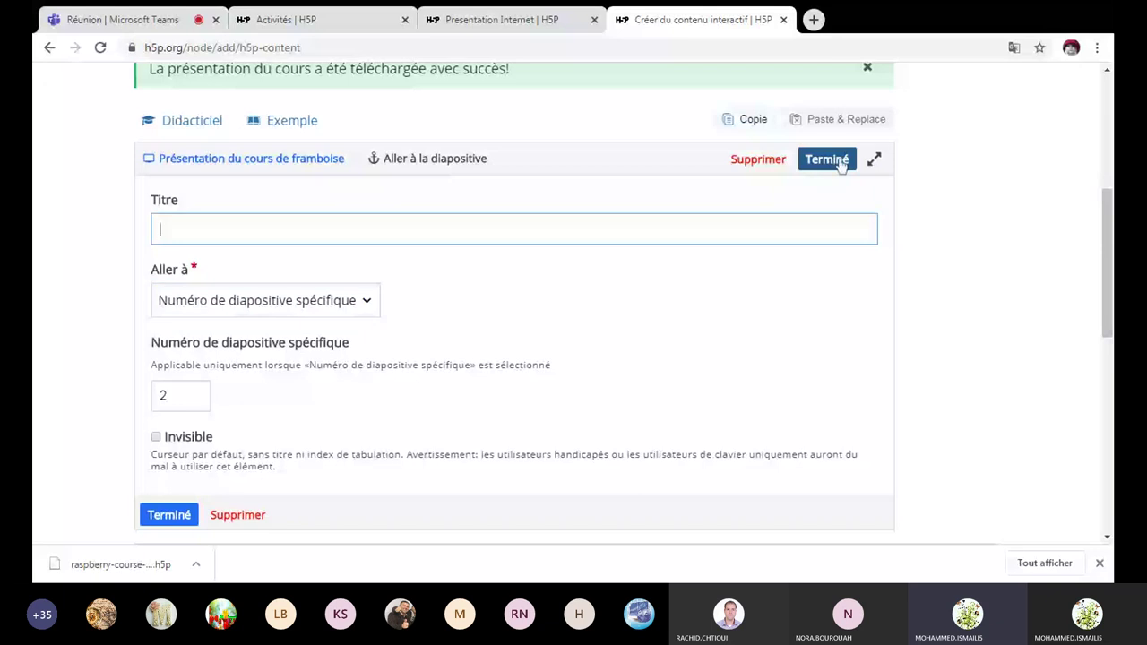
{"action": "left_click", "coordinate": [826, 159]}
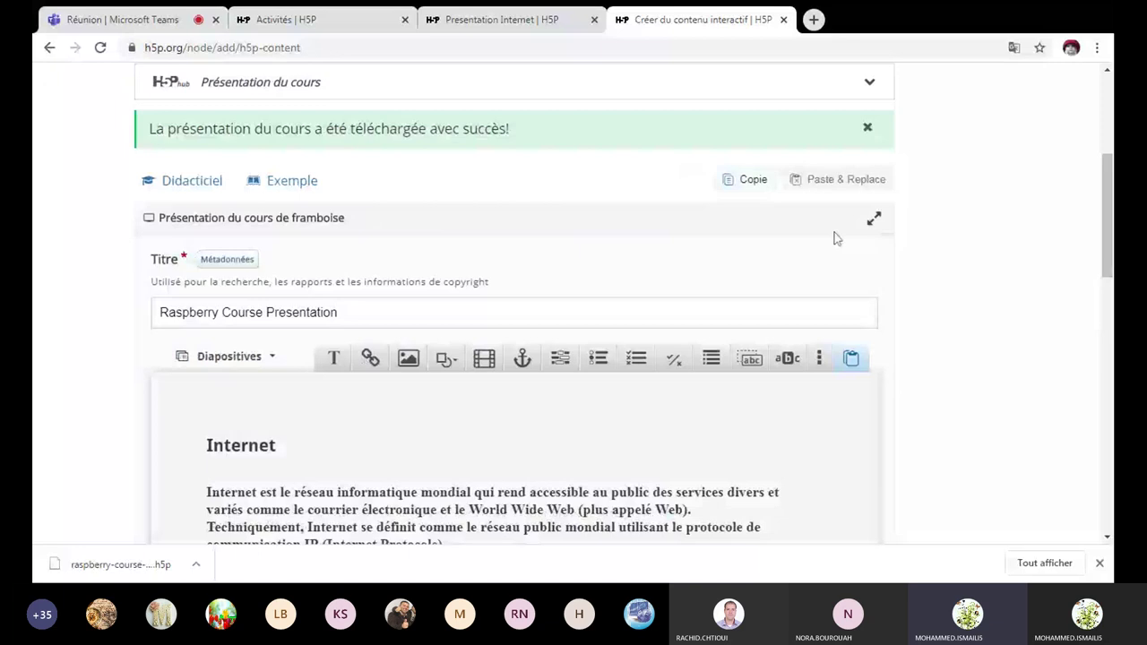
Shrink the link area on slide 3 to 80 × 70 at position 830, 390 around the home icon and send it behind the icon.
{"action": "left_click", "coordinate": [851, 359]}
{"action": "scroll", "coordinate": [619, 289], "scroll_direction": "down", "scroll_amount": 4}
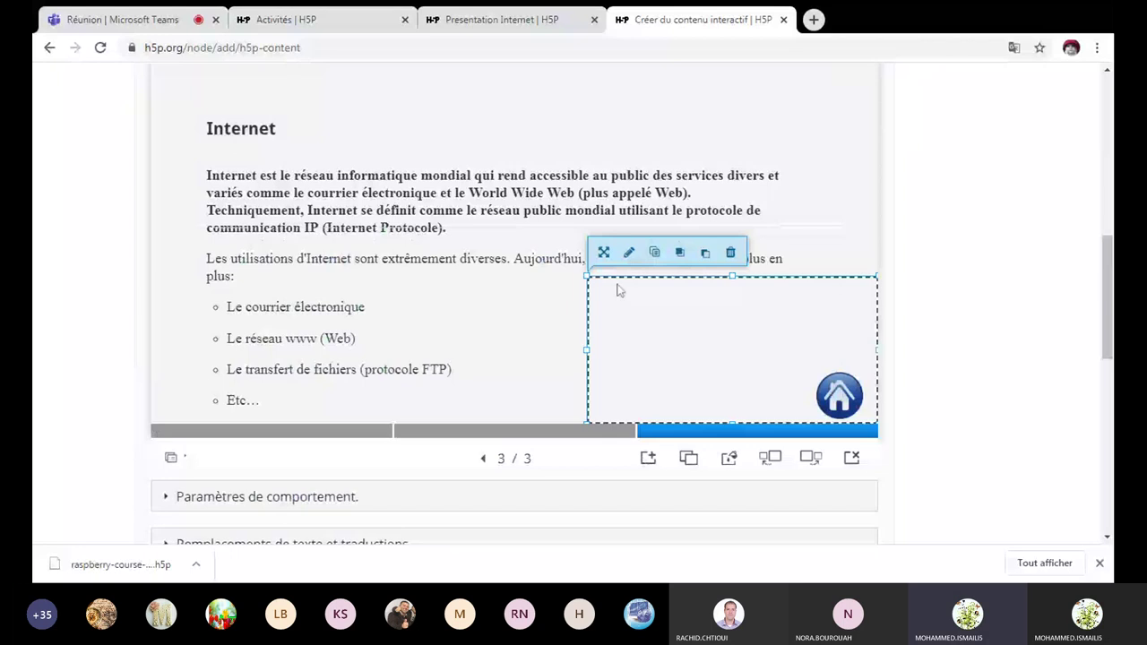
{"action": "left_click_drag", "start_coordinate": [588, 277], "coordinate": [813, 378]}
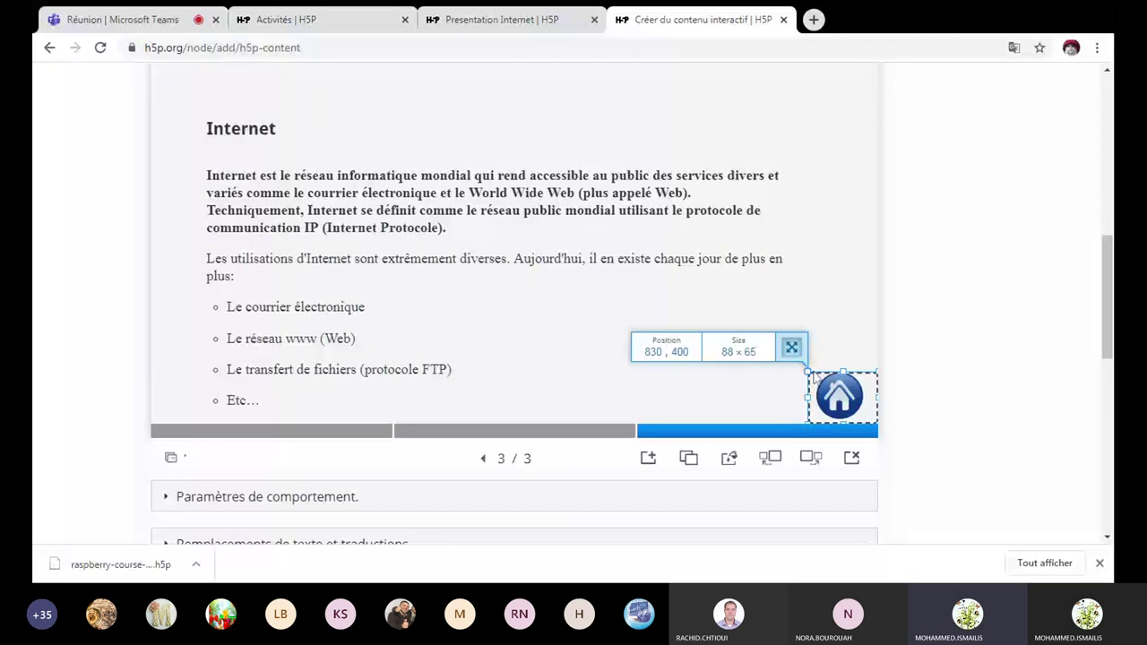
{"action": "left_click_drag", "start_coordinate": [813, 378], "coordinate": [813, 371]}
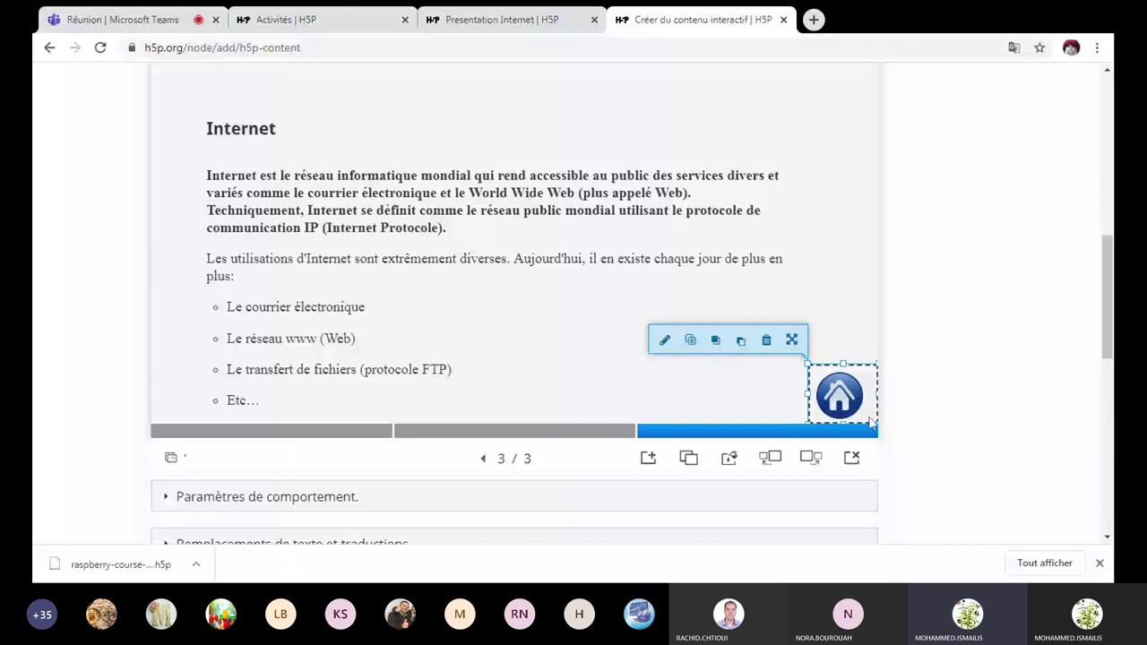
{"action": "left_click_drag", "start_coordinate": [871, 423], "coordinate": [847, 408]}
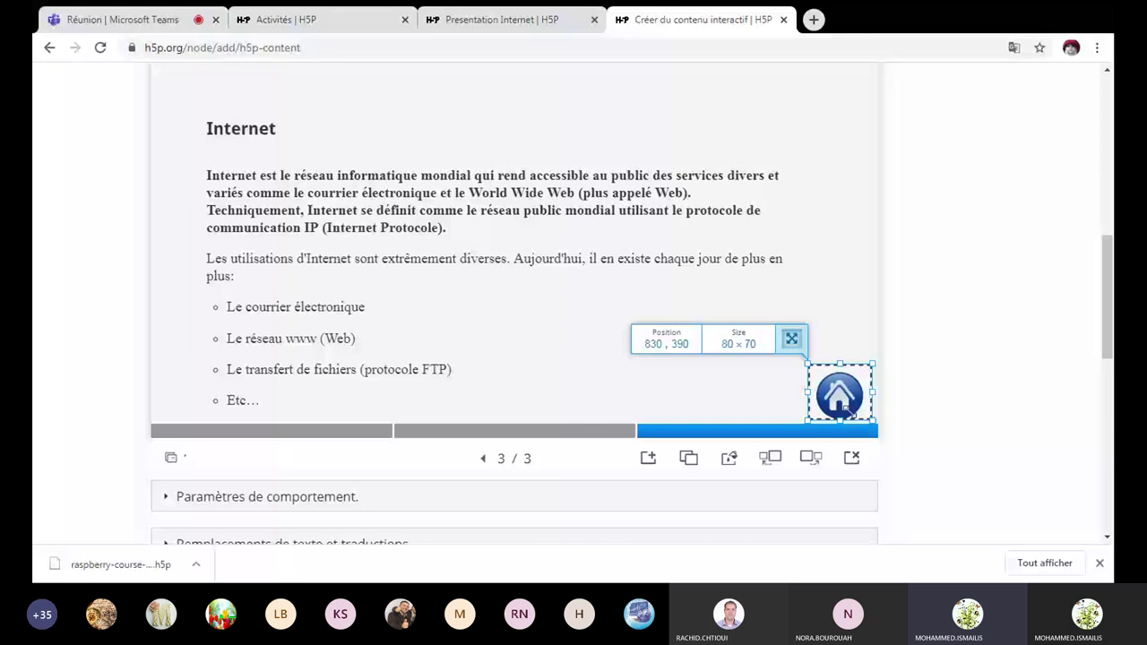
{"action": "left_click_drag", "start_coordinate": [845, 408], "coordinate": [840, 401]}
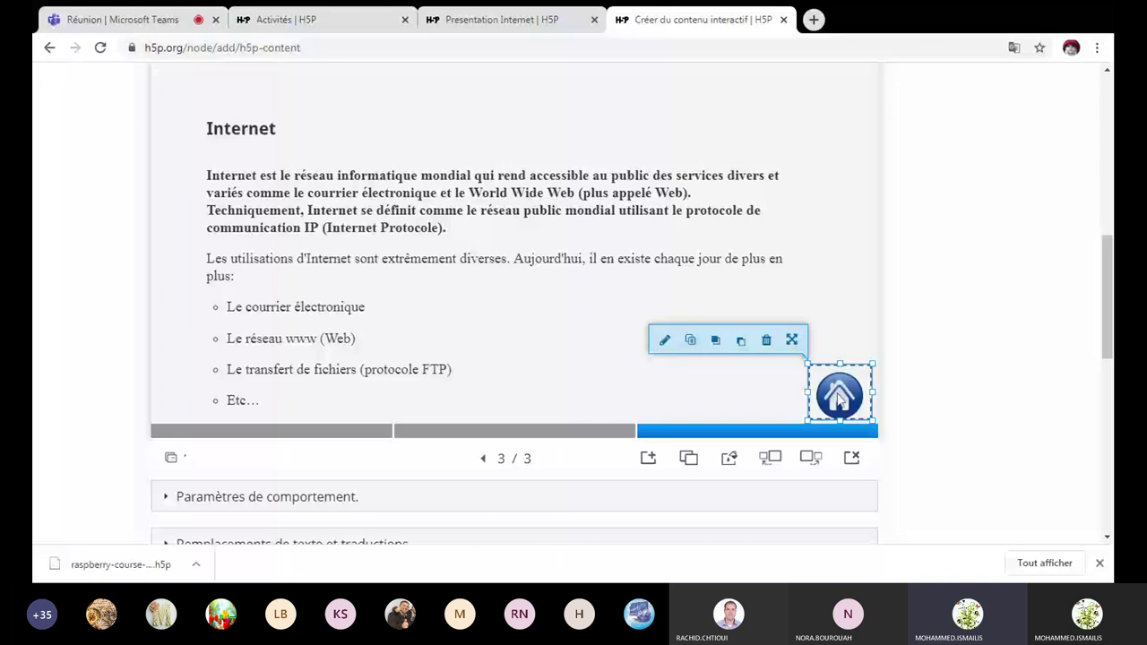
{"action": "left_click", "coordinate": [743, 342]}
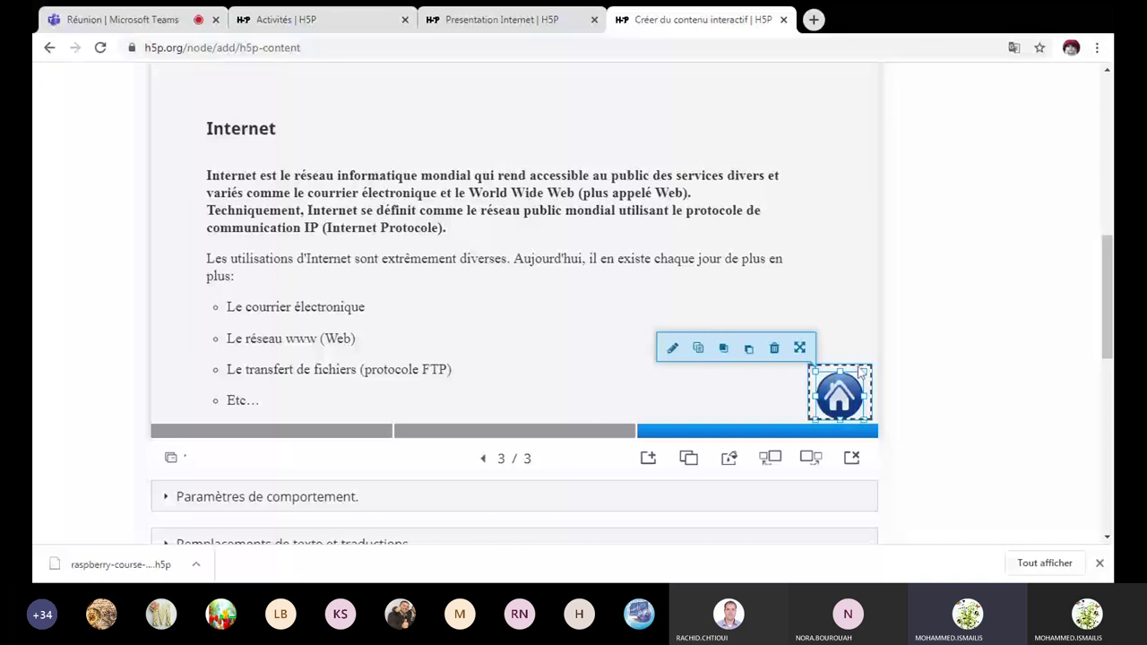
Paste the copied home icon onto the blank fourth slide.
{"action": "scroll", "coordinate": [803, 289], "scroll_direction": "up", "scroll_amount": 3}
{"action": "left_click", "coordinate": [851, 199]}
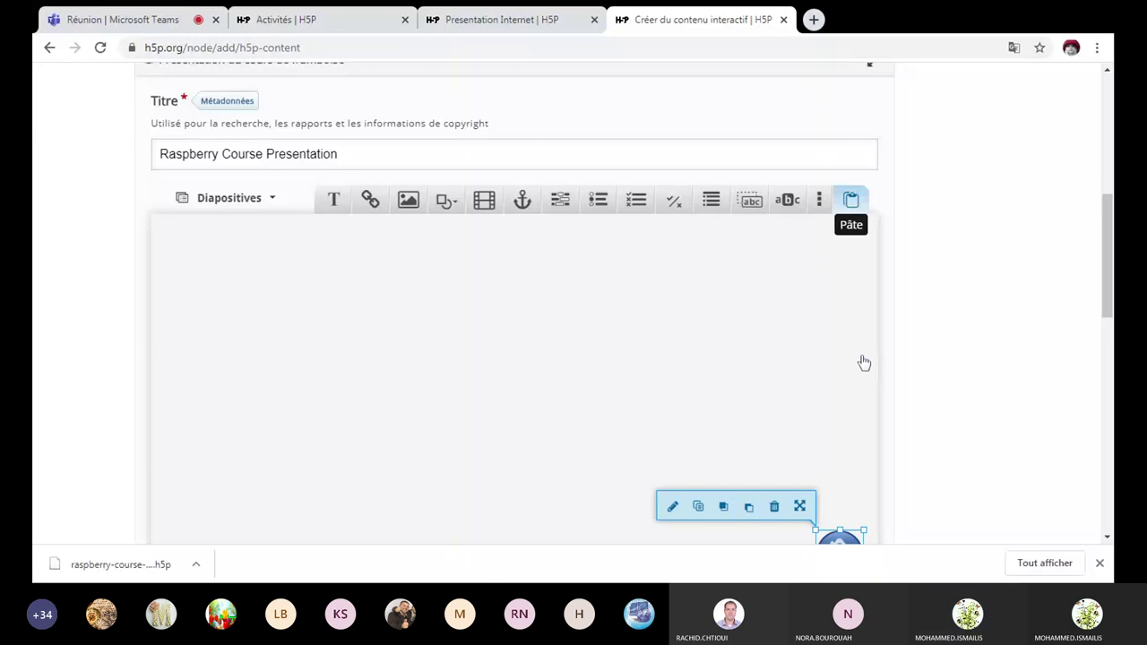
{"action": "scroll", "coordinate": [863, 361], "scroll_direction": "down", "scroll_amount": 2}
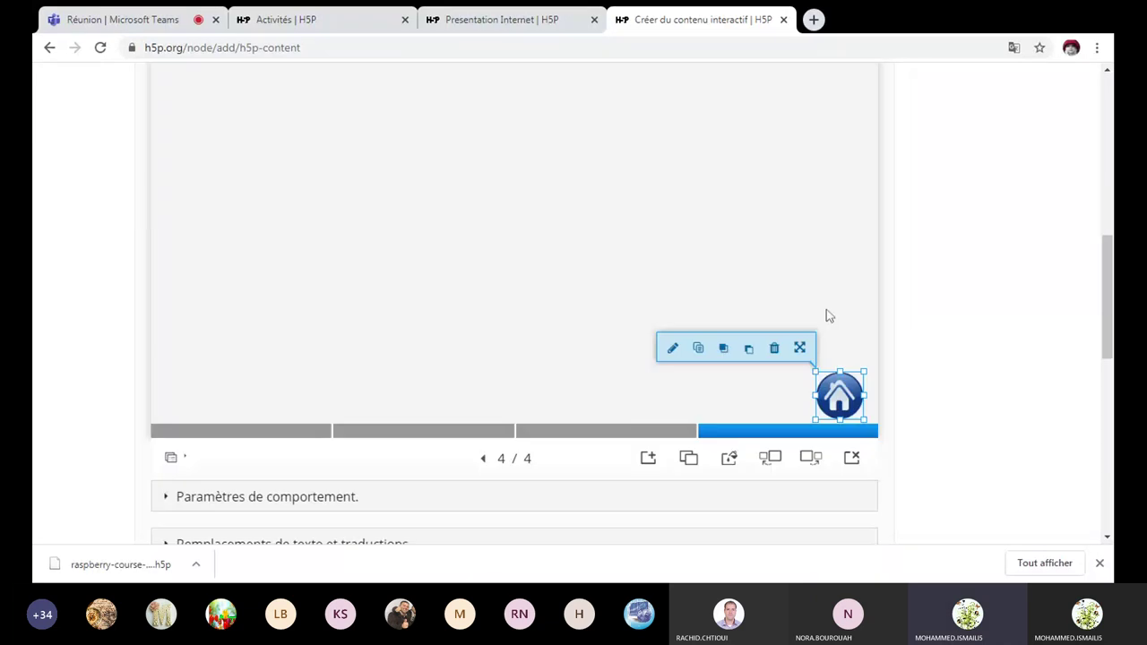
{"action": "scroll", "coordinate": [440, 186], "scroll_direction": "up", "scroll_amount": 1}
{"action": "left_click", "coordinate": [440, 185]}
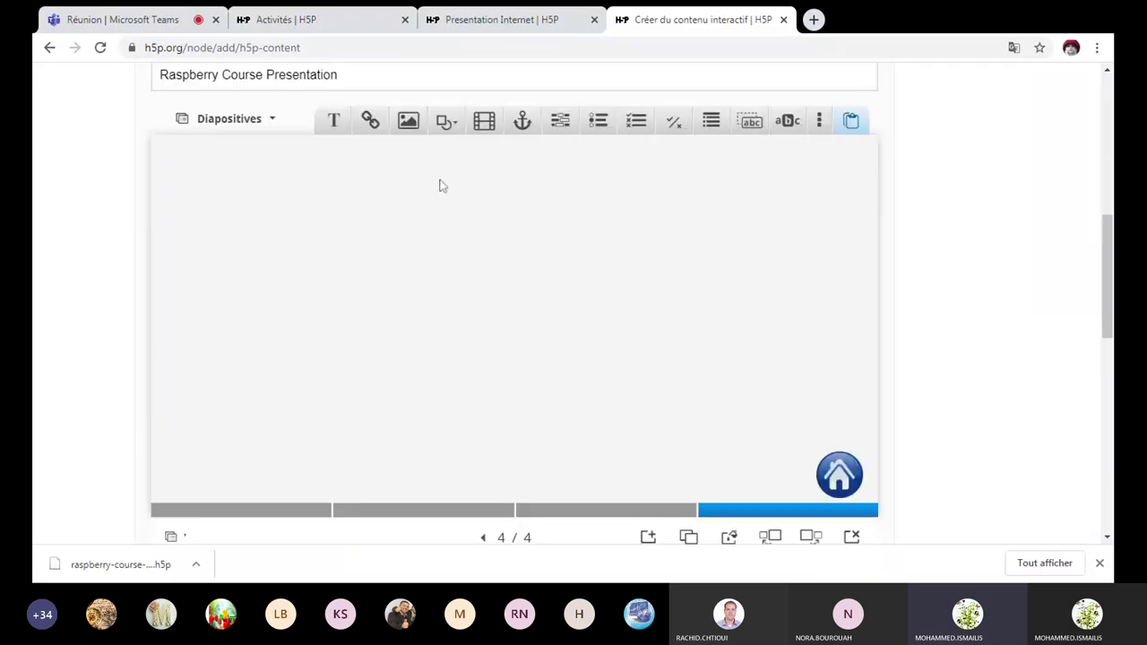
Add a go-to-slide link to slide 4 that targets specific slide number 2.
{"action": "left_click", "coordinate": [524, 127]}
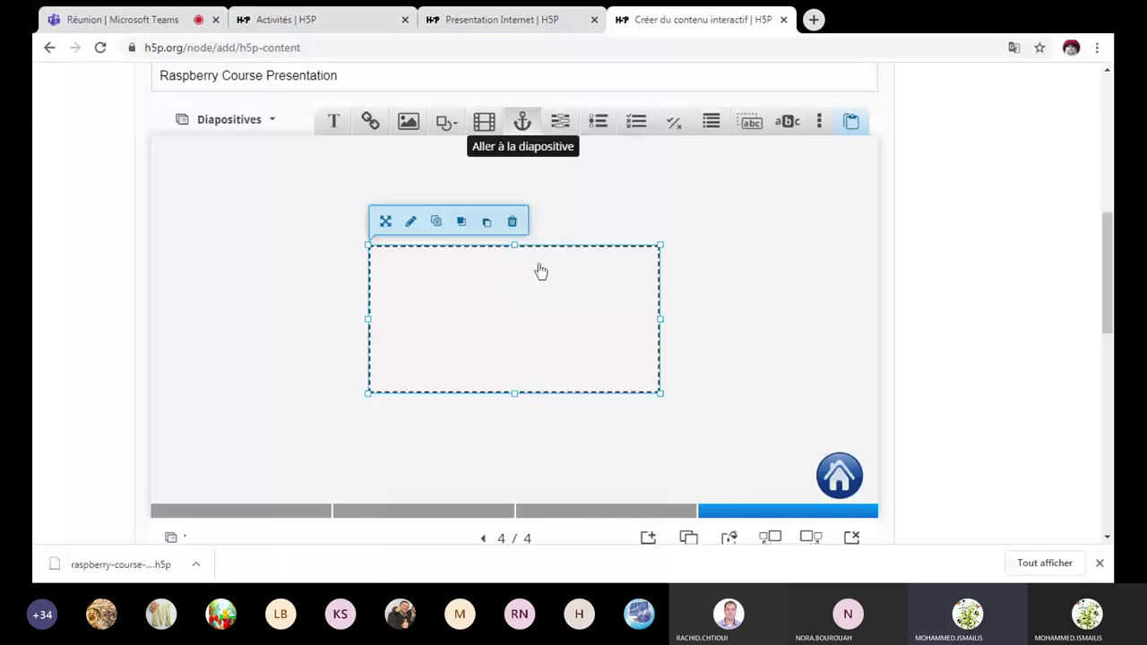
{"action": "double_click", "coordinate": [539, 272]}
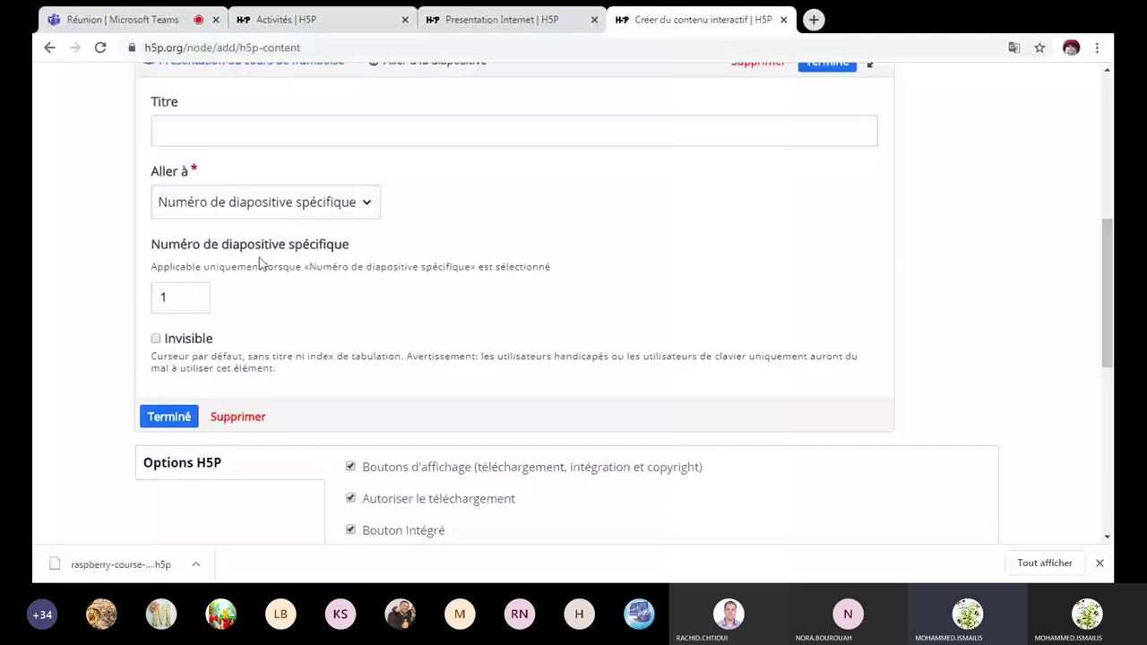
{"action": "left_click", "coordinate": [203, 292]}
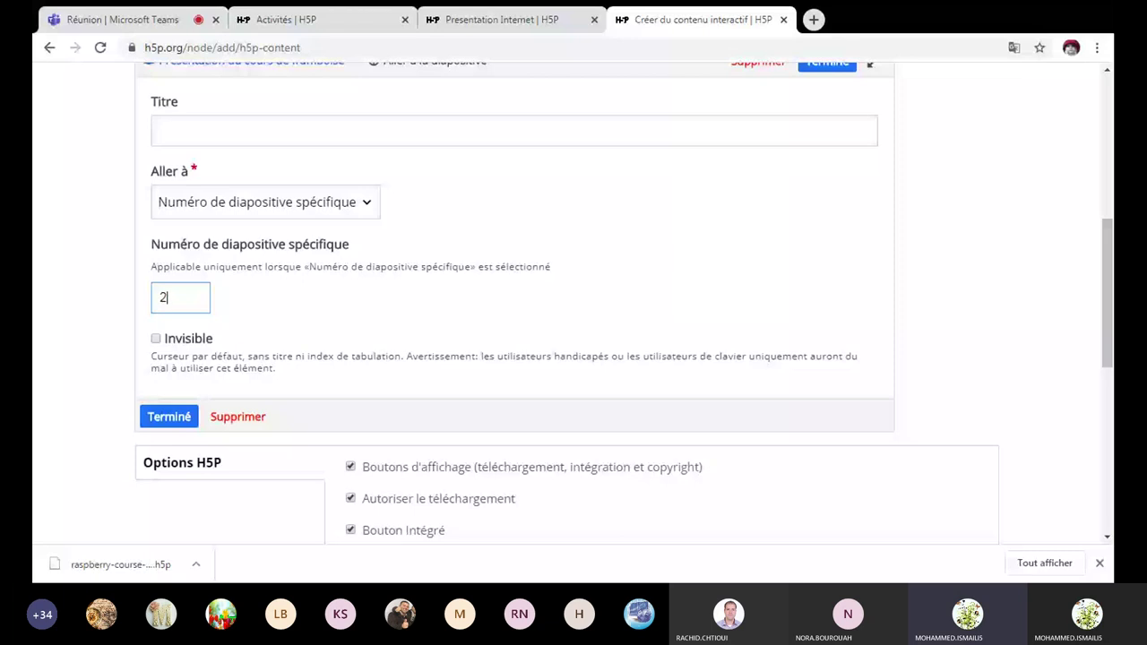
{"action": "left_click", "coordinate": [179, 418]}
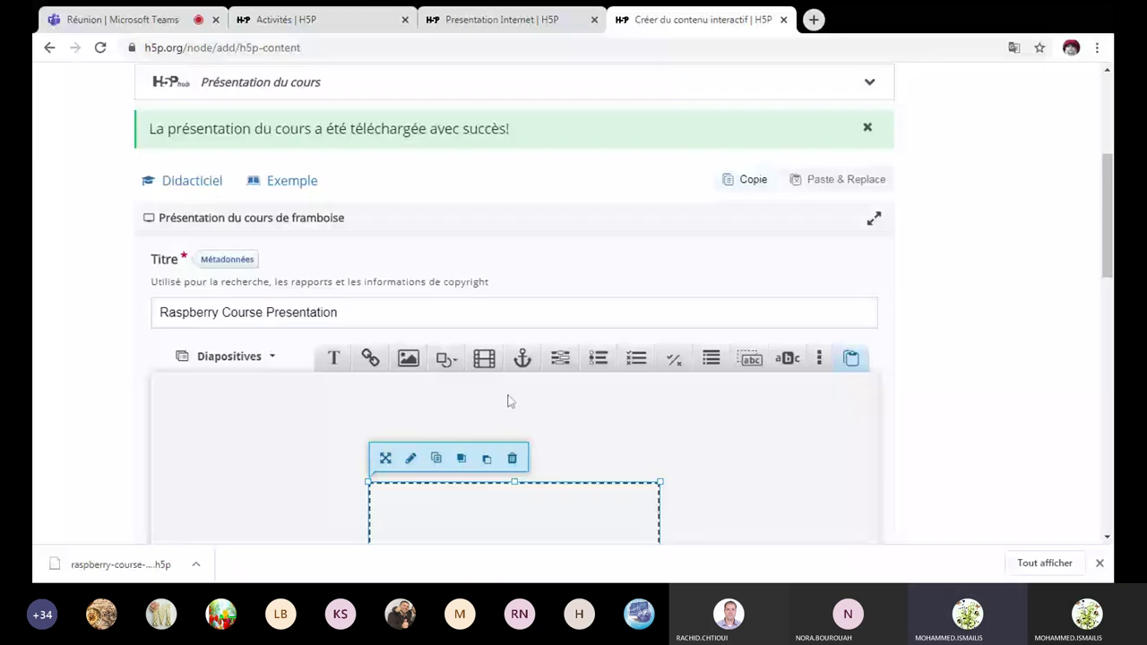
Move the link area on slide 4 to the slide's lower-right corner and shrink it over the home icon.
{"action": "scroll", "coordinate": [508, 400], "scroll_direction": "down", "scroll_amount": 2}
{"action": "left_click_drag", "start_coordinate": [507, 401], "coordinate": [754, 487]}
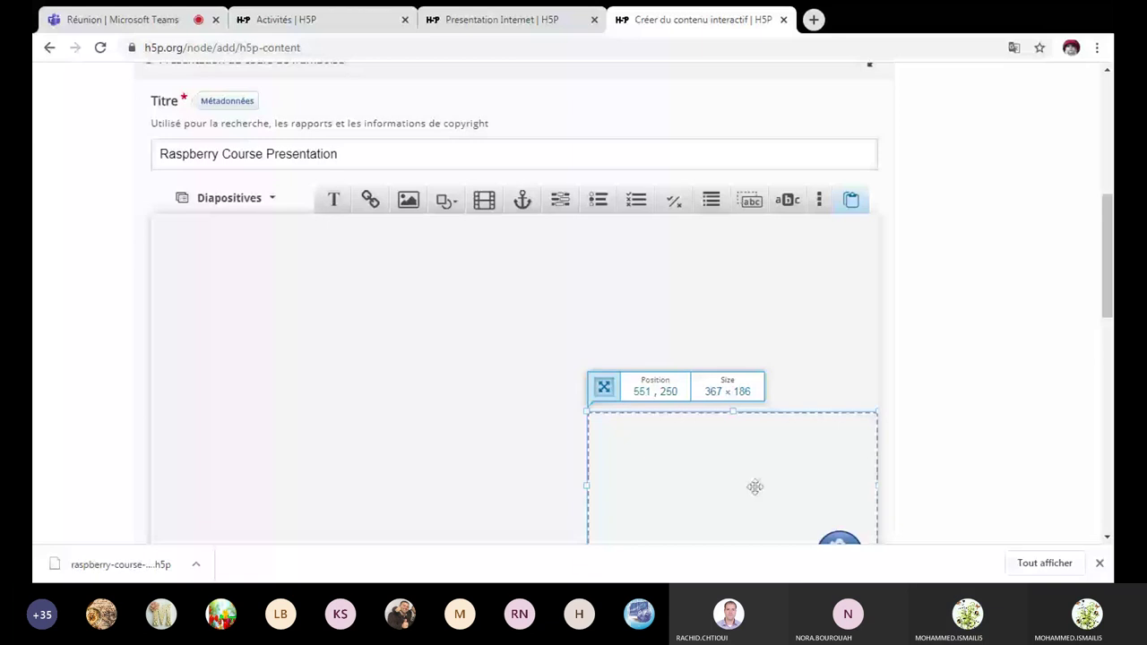
{"action": "scroll", "coordinate": [754, 487], "scroll_direction": "down", "scroll_amount": 2}
{"action": "left_click_drag", "start_coordinate": [754, 487], "coordinate": [696, 365]}
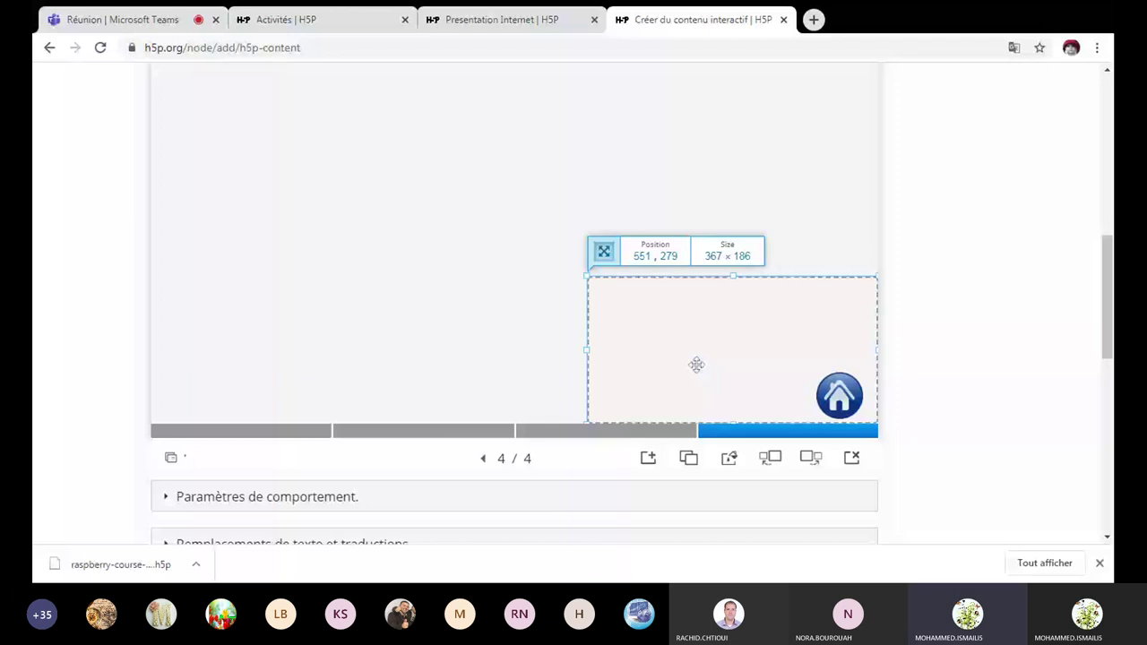
{"action": "left_click_drag", "start_coordinate": [588, 277], "coordinate": [753, 390]}
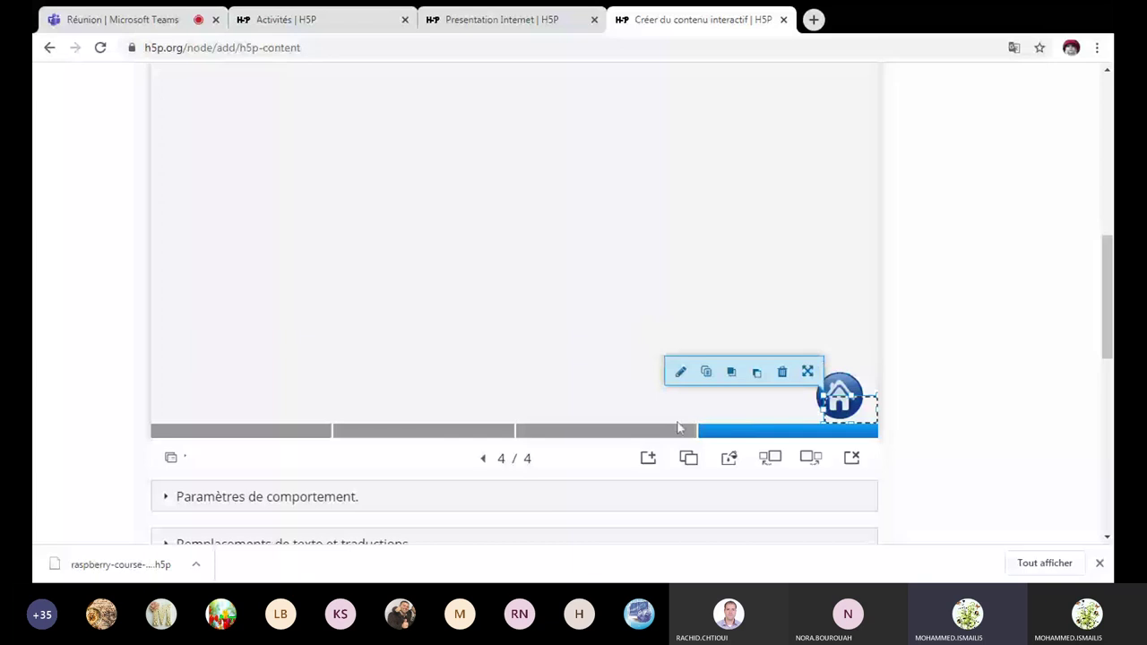
{"action": "scroll", "coordinate": [627, 297], "scroll_direction": "up", "scroll_amount": 1}
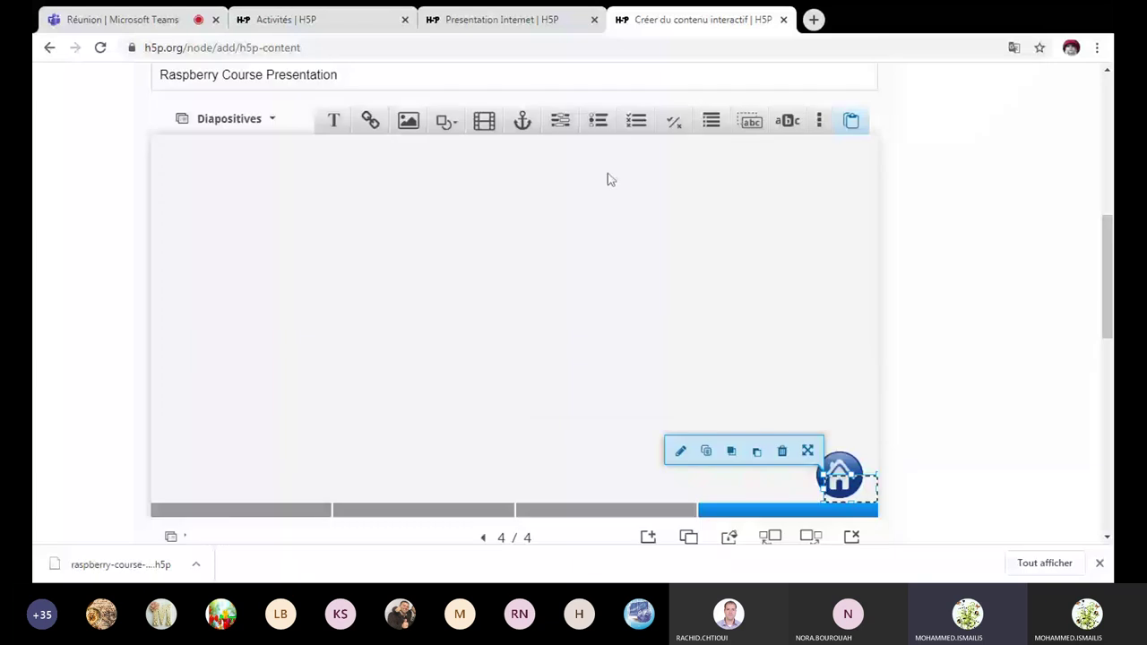
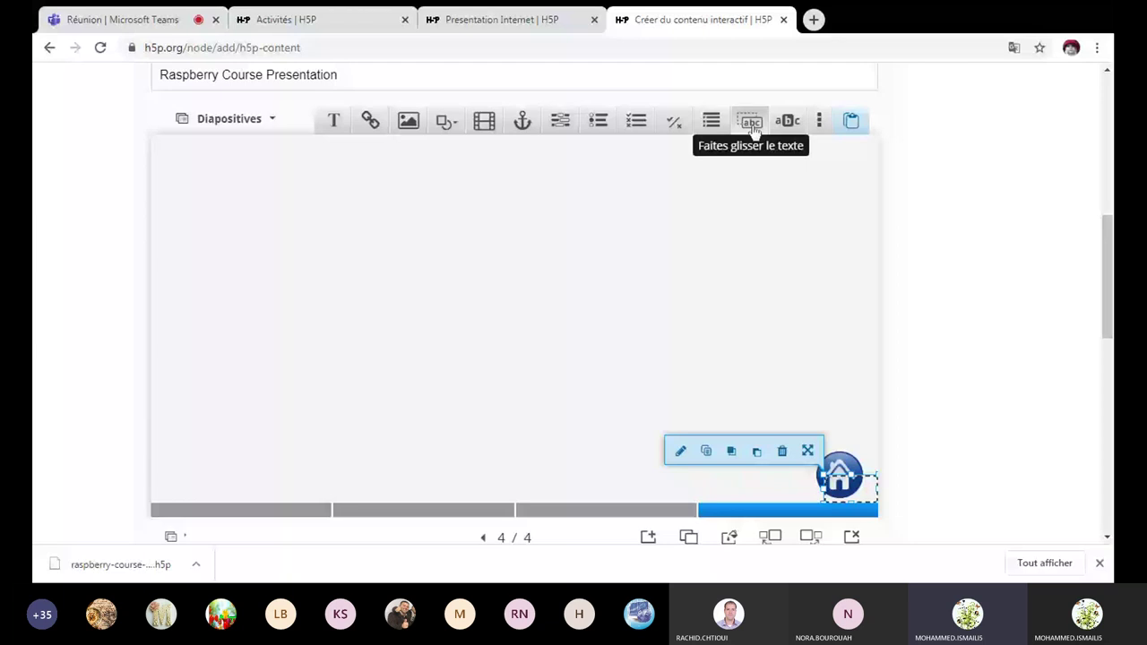
{"action": "left_click", "coordinate": [819, 120]}
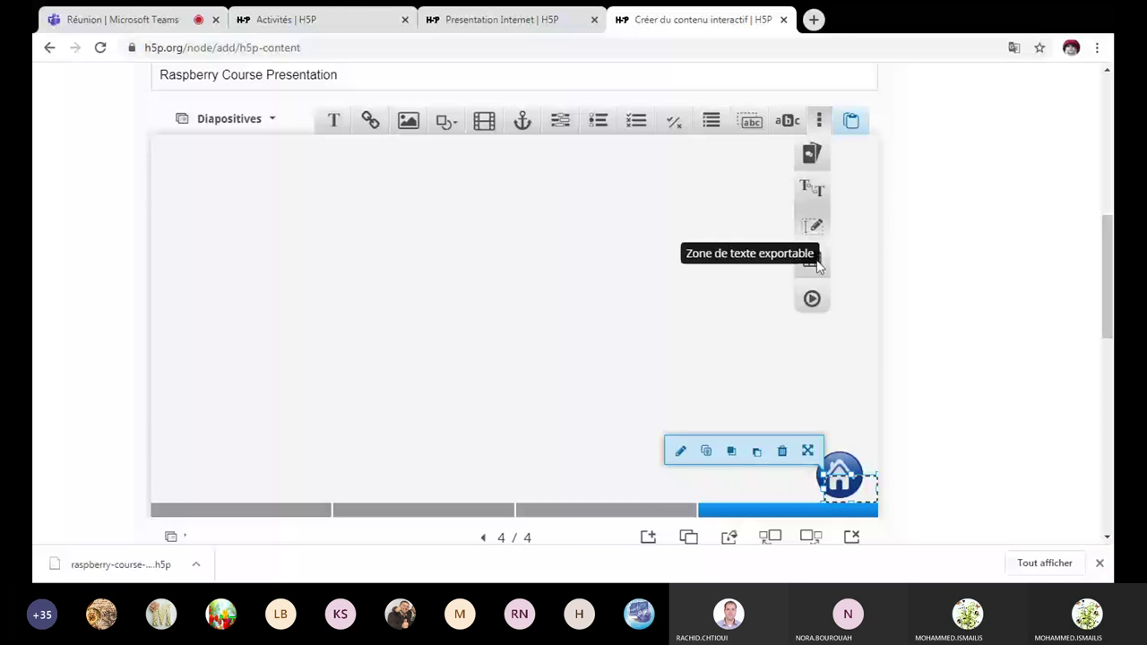
{"action": "left_click", "coordinate": [771, 242]}
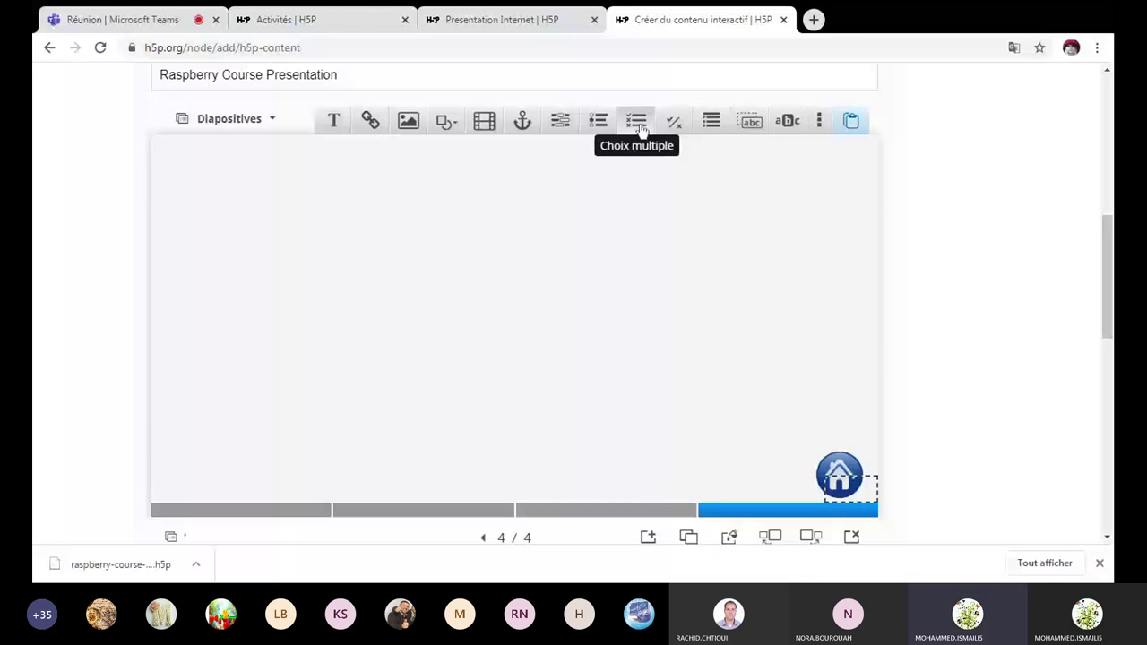
Add a single choice set to slide 4 and open its first question field for editing.
{"action": "left_click", "coordinate": [598, 120]}
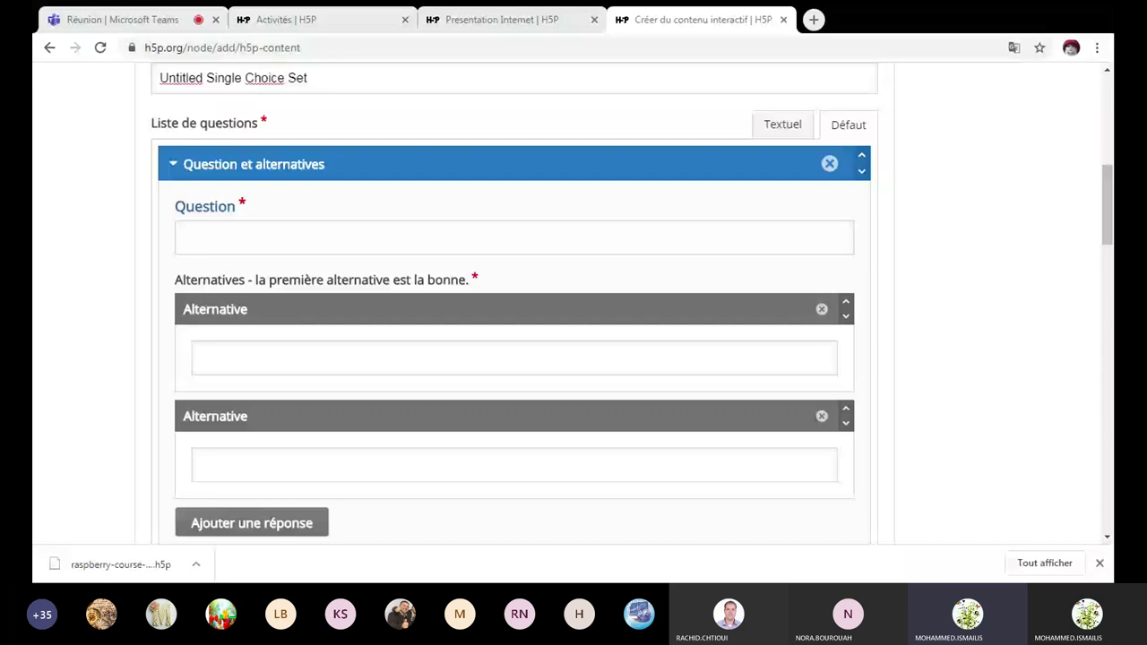
{"action": "left_click", "coordinate": [211, 244]}
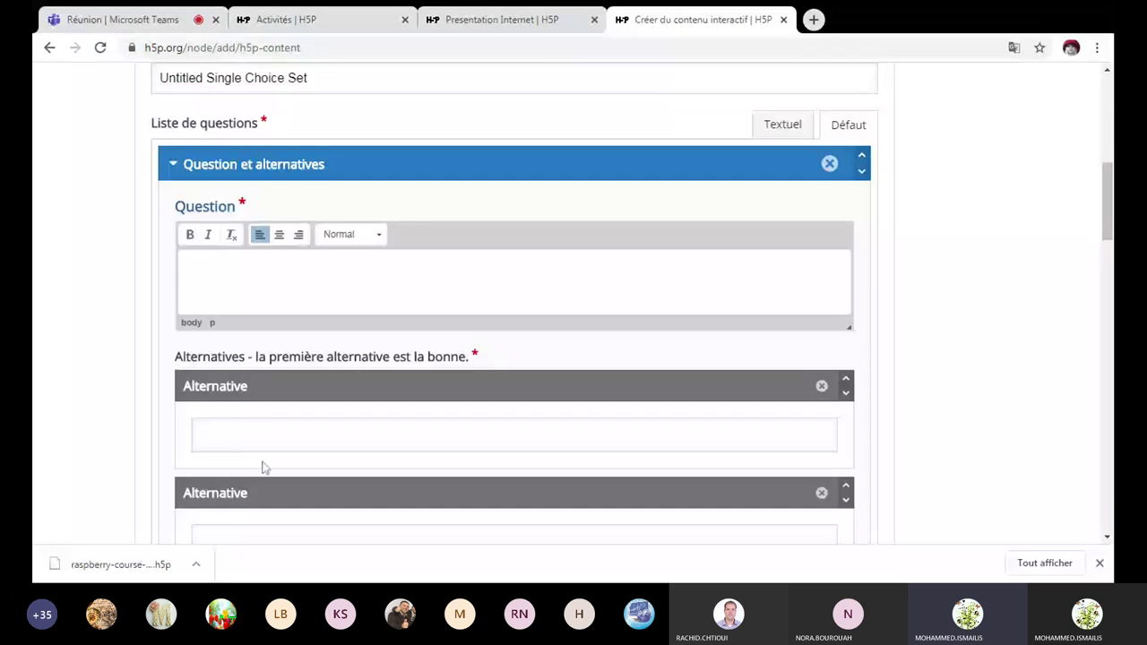
Examine the question and alternative fields in the single choice set's default question list form.
{"action": "scroll", "coordinate": [242, 340], "scroll_direction": "down", "scroll_amount": 1}
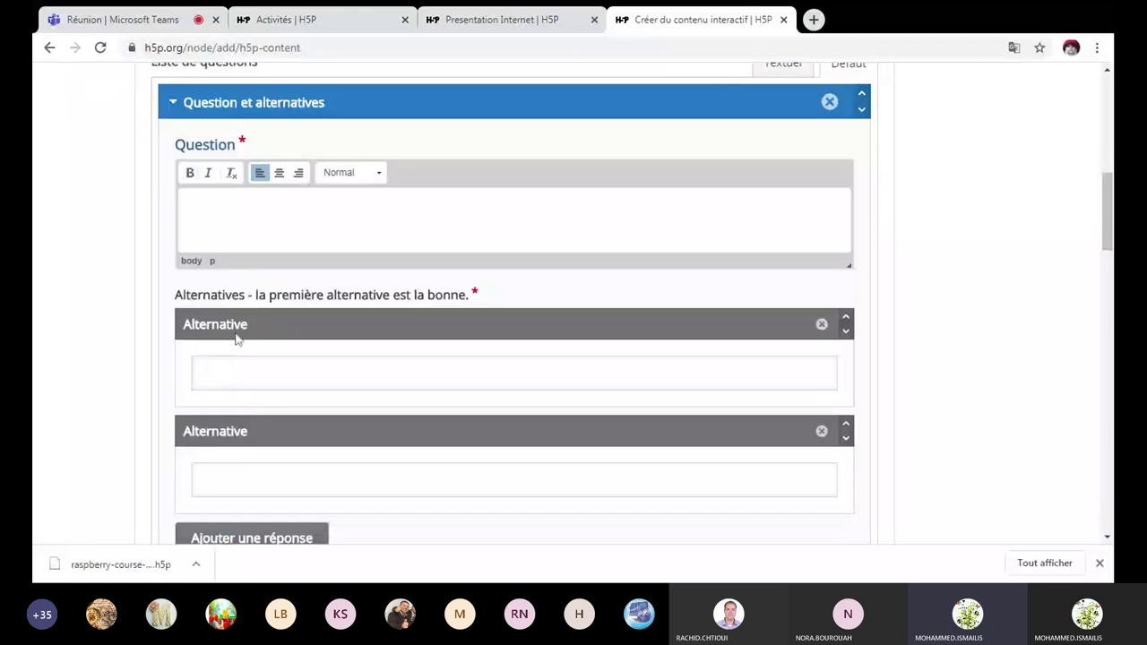
{"action": "scroll", "coordinate": [238, 338], "scroll_direction": "down", "scroll_amount": 3}
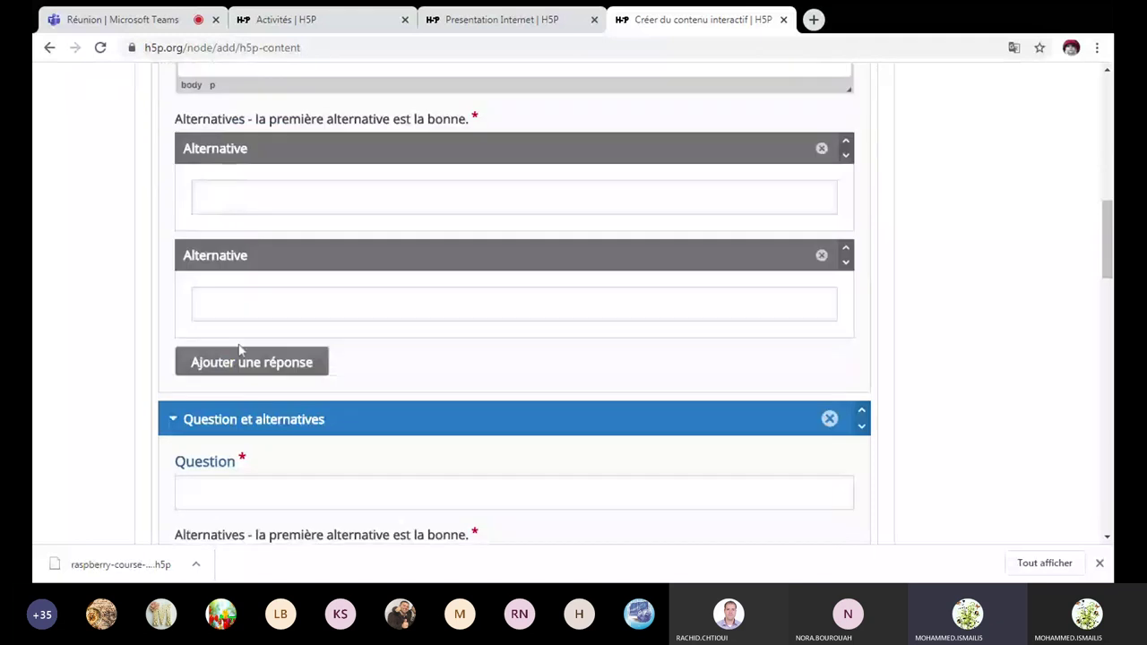
{"action": "scroll", "coordinate": [240, 349], "scroll_direction": "up", "scroll_amount": 1}
{"action": "scroll", "coordinate": [245, 305], "scroll_direction": "down", "scroll_amount": 5}
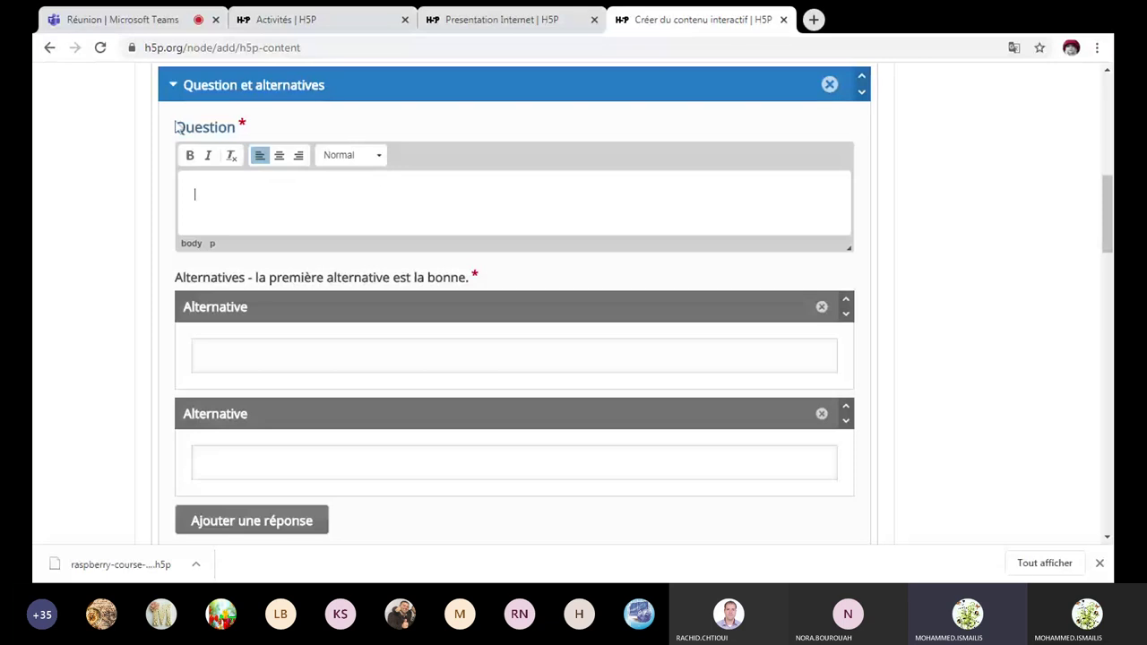
{"action": "left_click", "coordinate": [174, 87]}
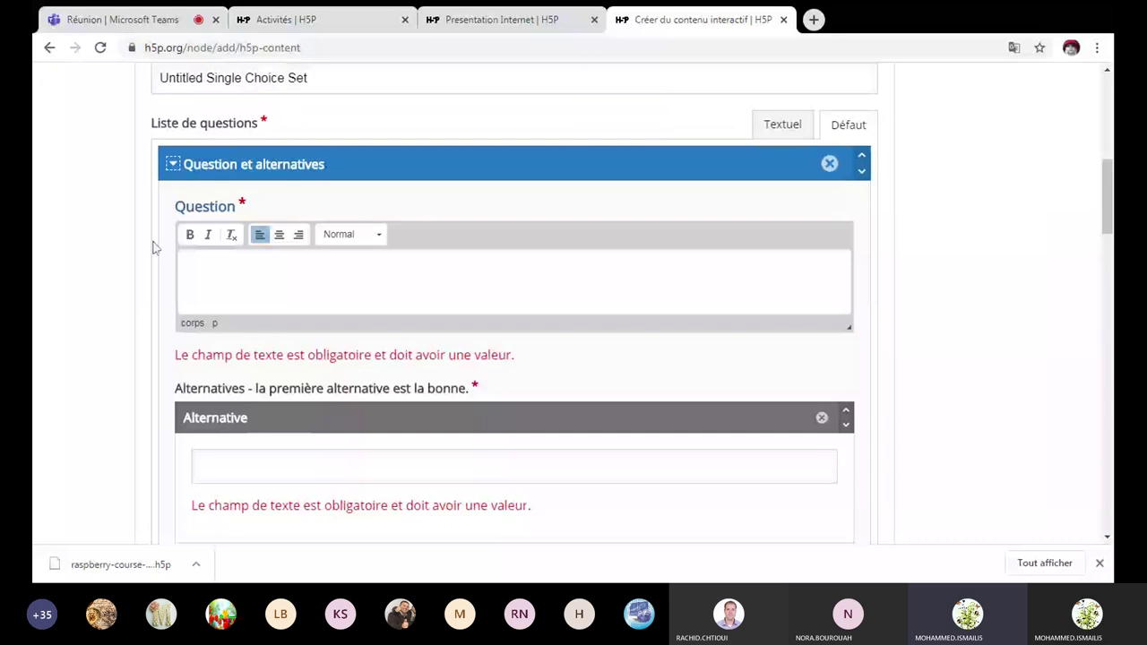
{"action": "scroll", "coordinate": [252, 392], "scroll_direction": "down", "scroll_amount": 5}
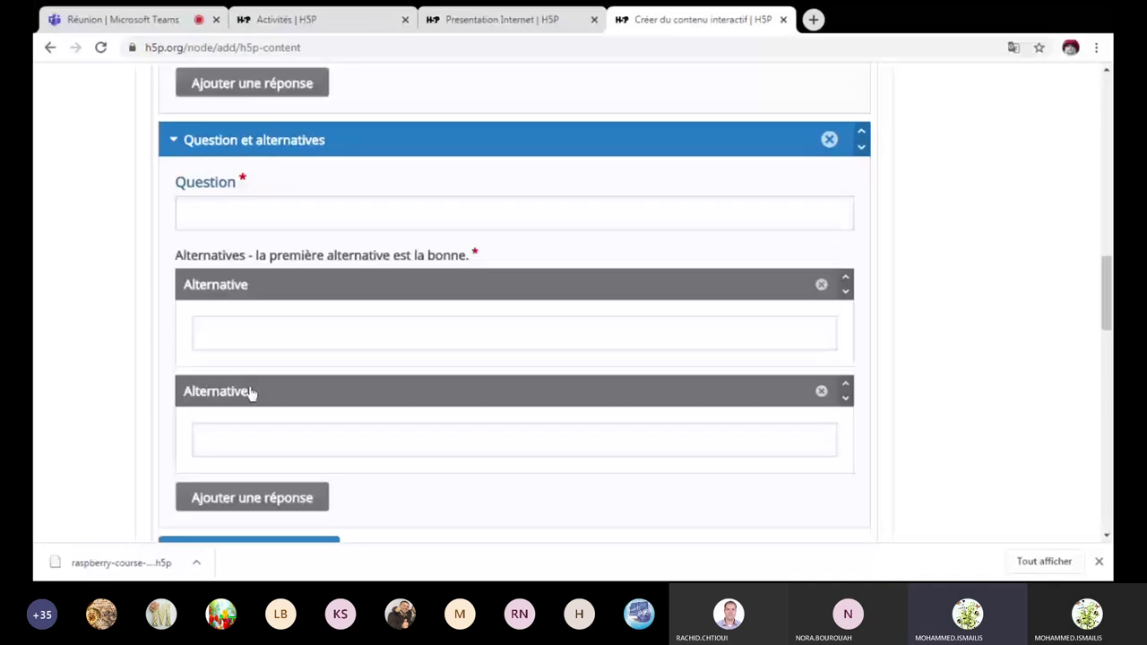
{"action": "scroll", "coordinate": [439, 402], "scroll_direction": "up", "scroll_amount": 3}
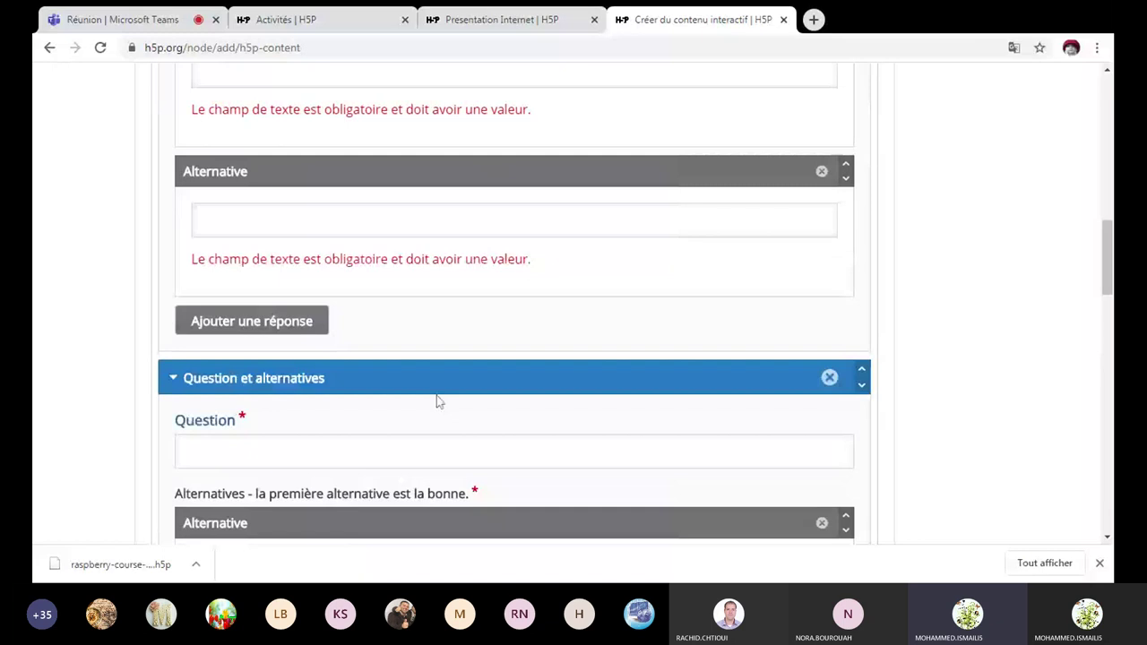
{"action": "scroll", "coordinate": [436, 402], "scroll_direction": "up", "scroll_amount": 2}
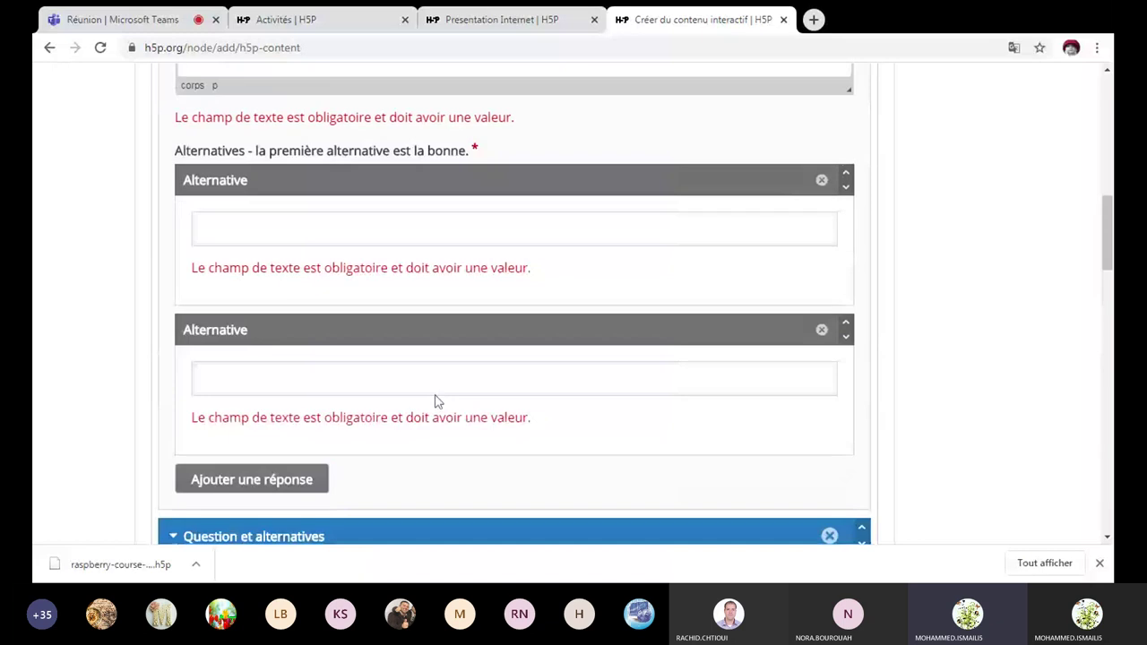
{"action": "scroll", "coordinate": [787, 377], "scroll_direction": "up", "scroll_amount": 5}
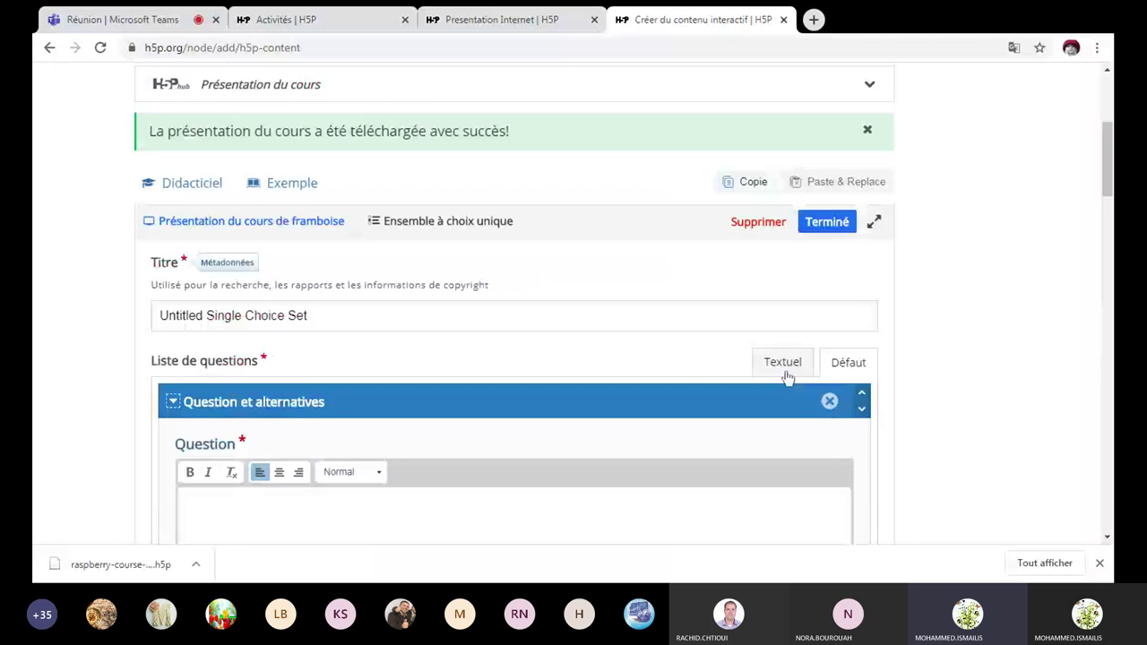
Enter three questions as text with four alternatives each, whose first answers are "Un navigateur", "Protocole Internet" and "paquets", replacing the existing question list.
{"action": "left_click", "coordinate": [786, 363]}
{"action": "left_click", "coordinate": [785, 403]}
{"action": "key", "text": "ctrl+a"}
{"action": "key", "text": "Delete"}
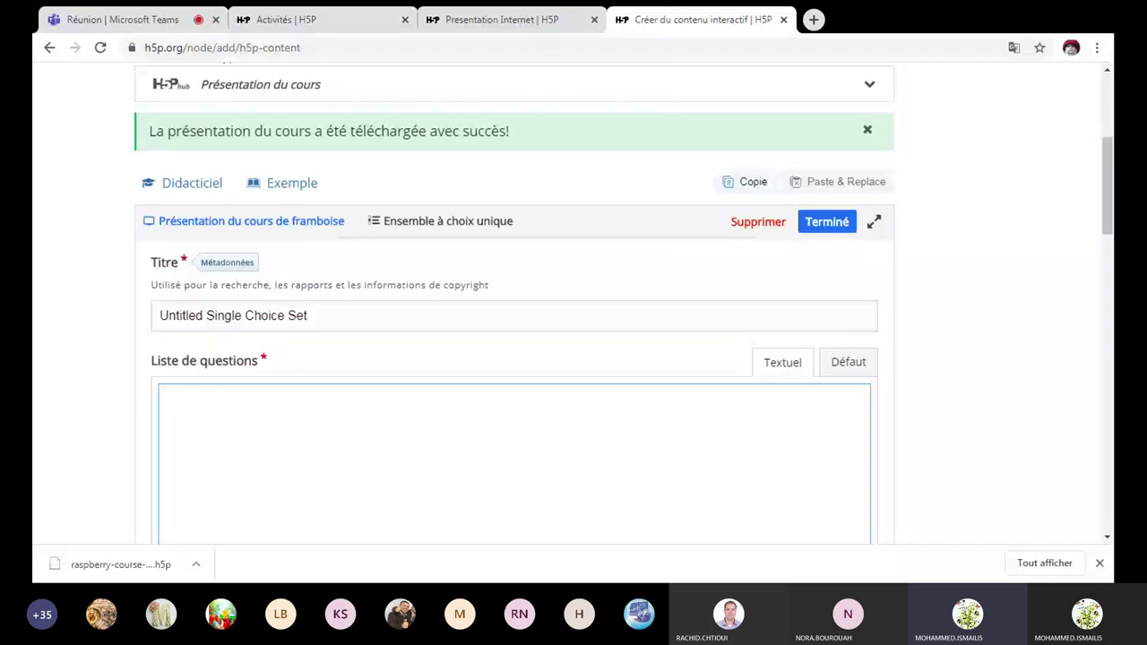
{"action": "type", "text": "Le logiciel permettant d'afficher des pages Web sur mon ordinateur s'appelle: Un navigateur Un surfeur Un serveur web Un intranet  Que veut dire IP Protocole Internet Identifiant personnel Internaute privé Identifiant professionnel  Les informations qui transitent via Internet sont découpées en morceaux qui s'appellent des: paquets trames enregistrements Morceau"}
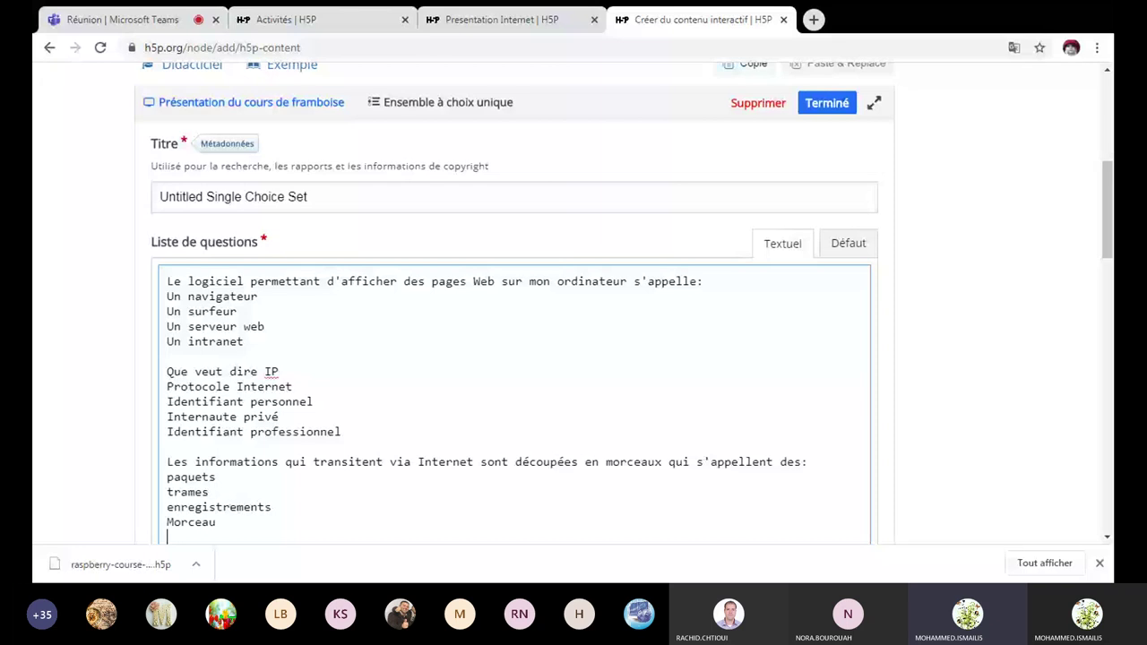
Review the three text questions and the remaining single choice set settings, and save the set onto slide 4.
{"action": "double_click", "coordinate": [285, 280]}
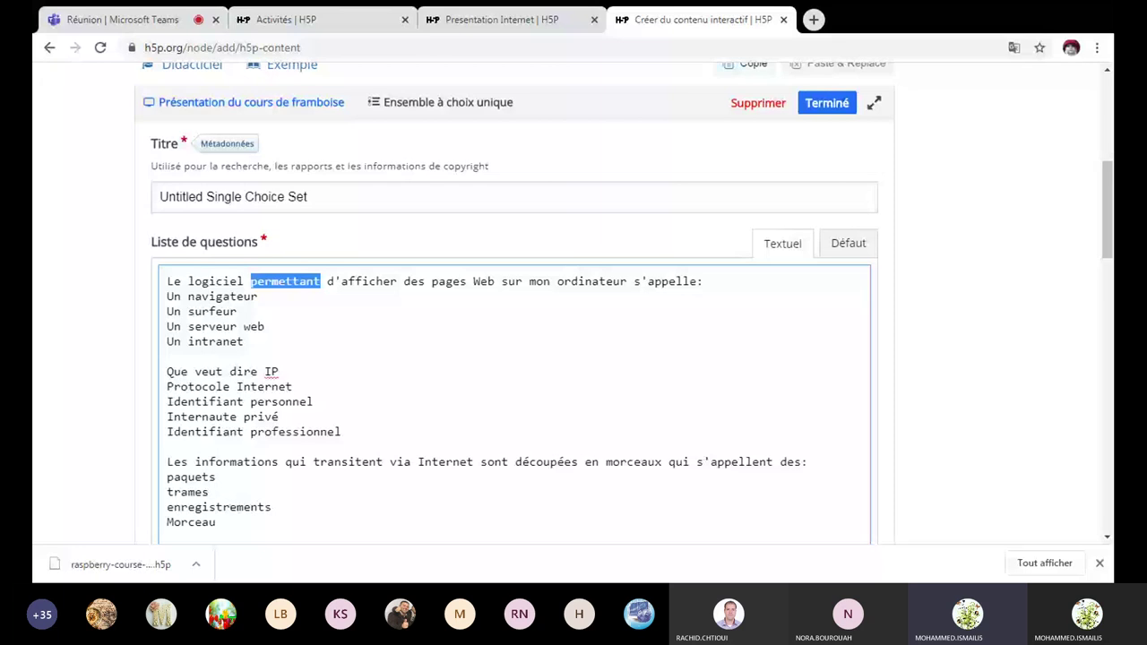
{"action": "triple_click", "coordinate": [211, 296]}
{"action": "triple_click", "coordinate": [252, 387]}
{"action": "scroll", "coordinate": [252, 386], "scroll_direction": "down", "scroll_amount": 1}
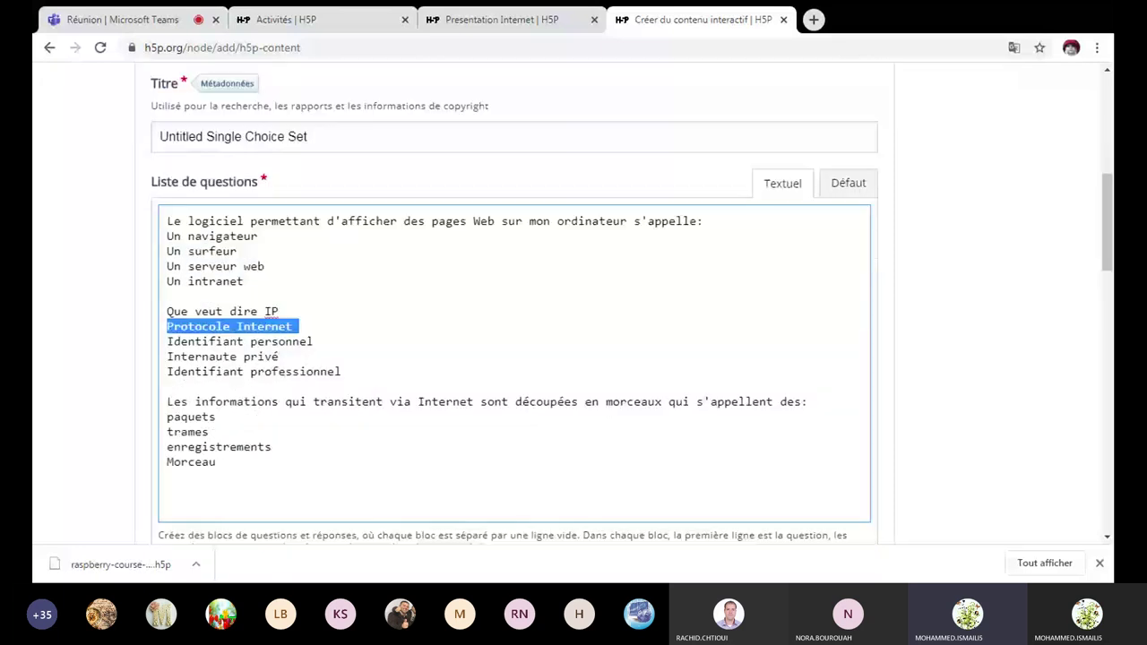
{"action": "scroll", "coordinate": [362, 341], "scroll_direction": "down", "scroll_amount": 2}
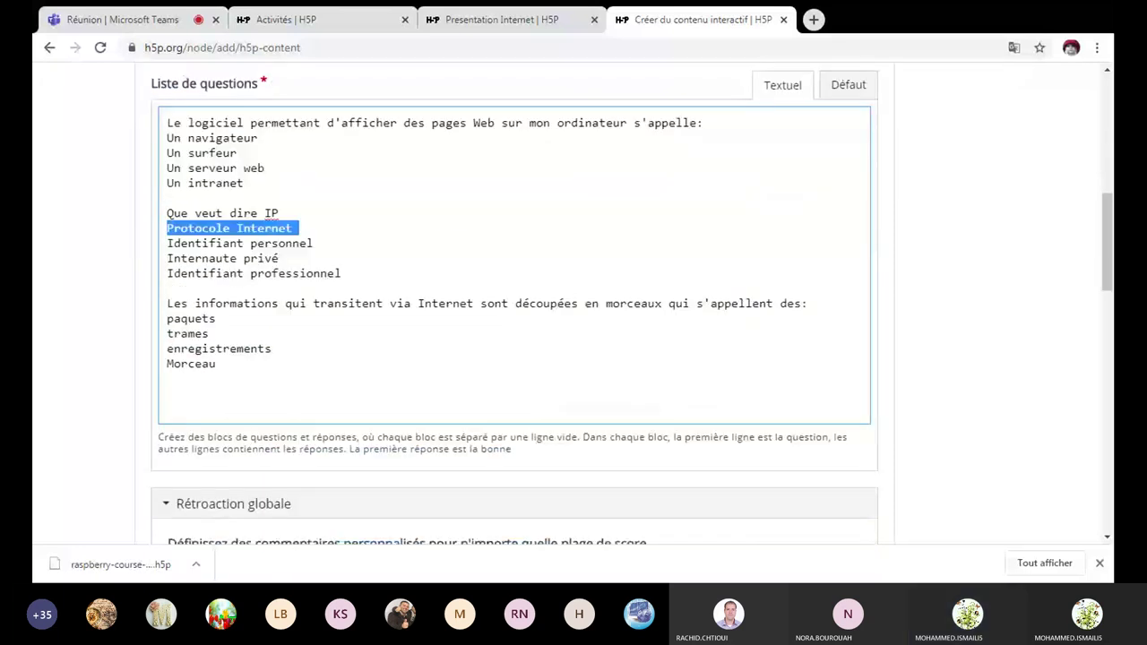
{"action": "scroll", "coordinate": [362, 341], "scroll_direction": "down", "scroll_amount": 3}
{"action": "scroll", "coordinate": [362, 341], "scroll_direction": "down", "scroll_amount": 3}
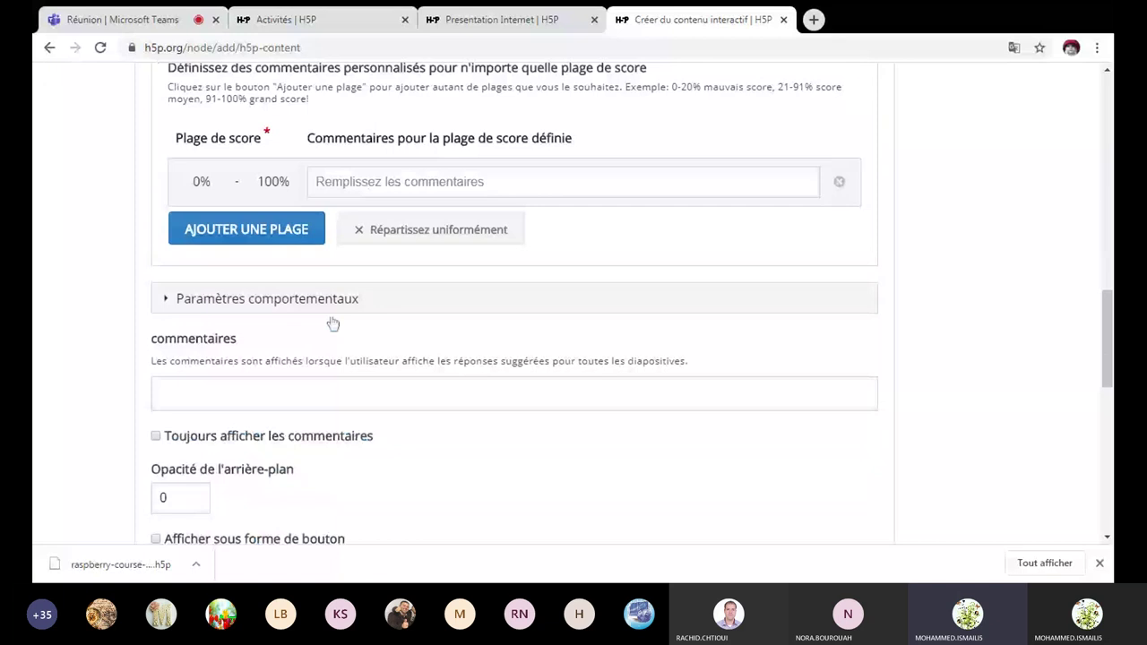
{"action": "scroll", "coordinate": [332, 324], "scroll_direction": "down", "scroll_amount": 1}
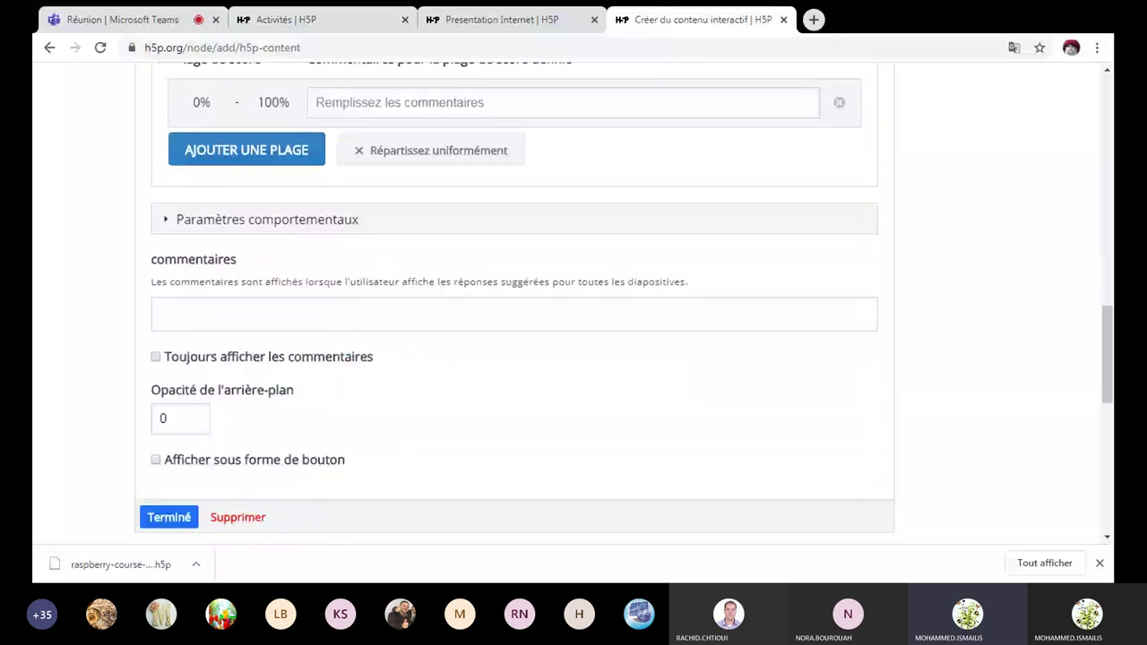
{"action": "left_click", "coordinate": [168, 517]}
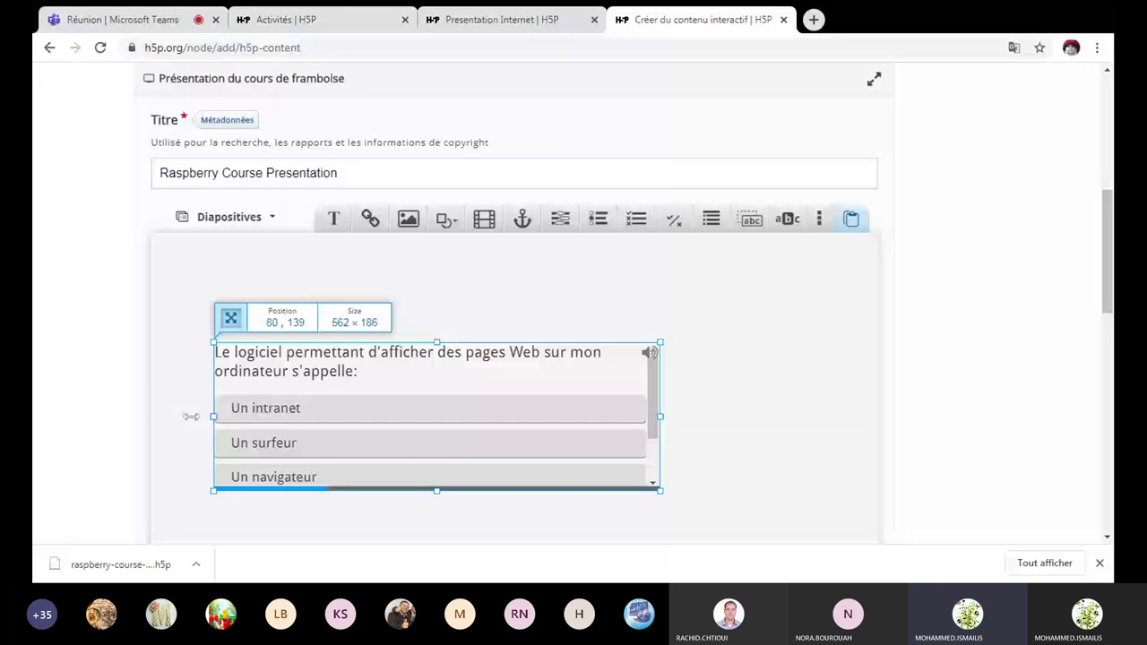
Enlarge the single choice set on slide 4 to nearly the slide's full width and tall enough to show all four answers.
{"action": "left_click_drag", "start_coordinate": [191, 416], "coordinate": [166, 416]}
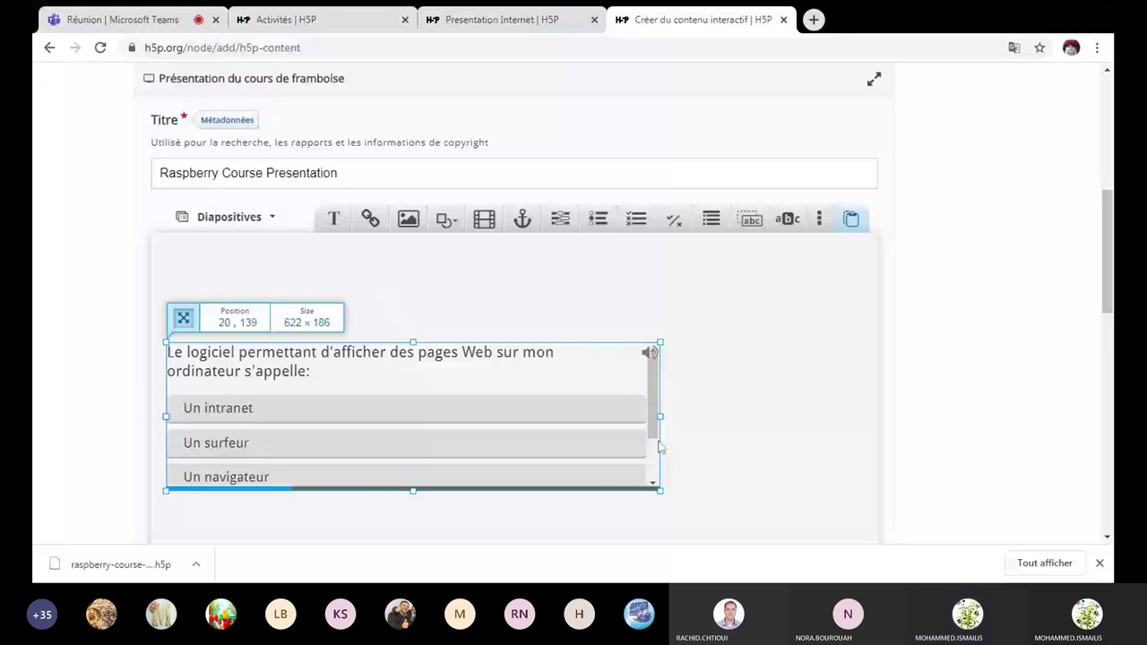
{"action": "left_click_drag", "start_coordinate": [663, 429], "coordinate": [878, 412]}
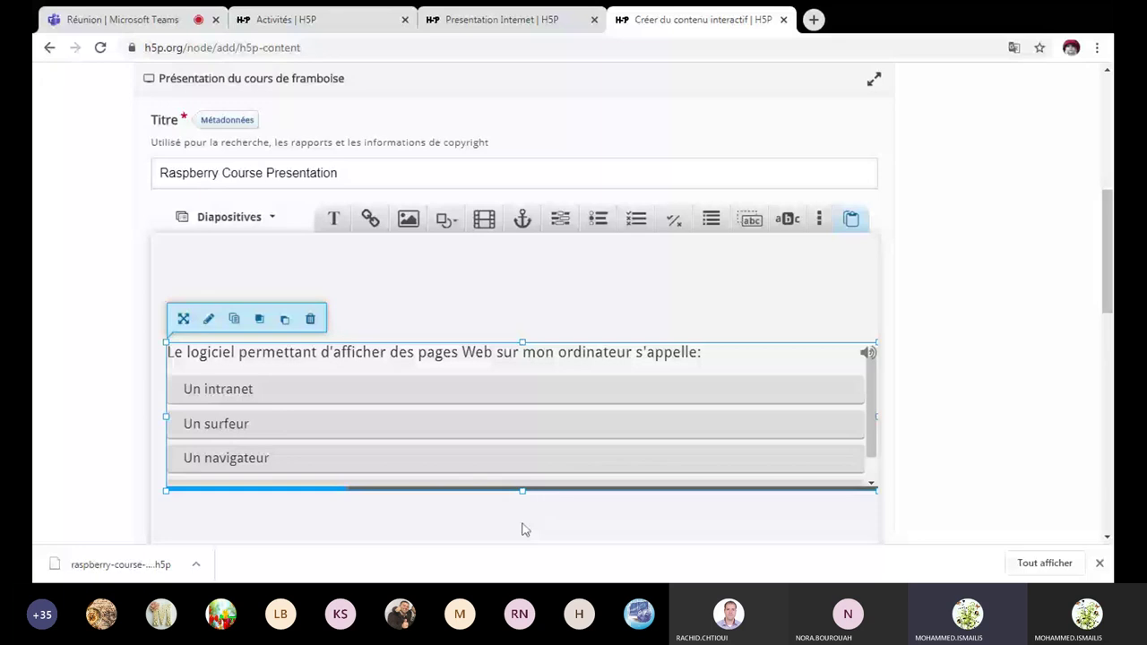
{"action": "scroll", "coordinate": [546, 420], "scroll_direction": "down", "scroll_amount": 2}
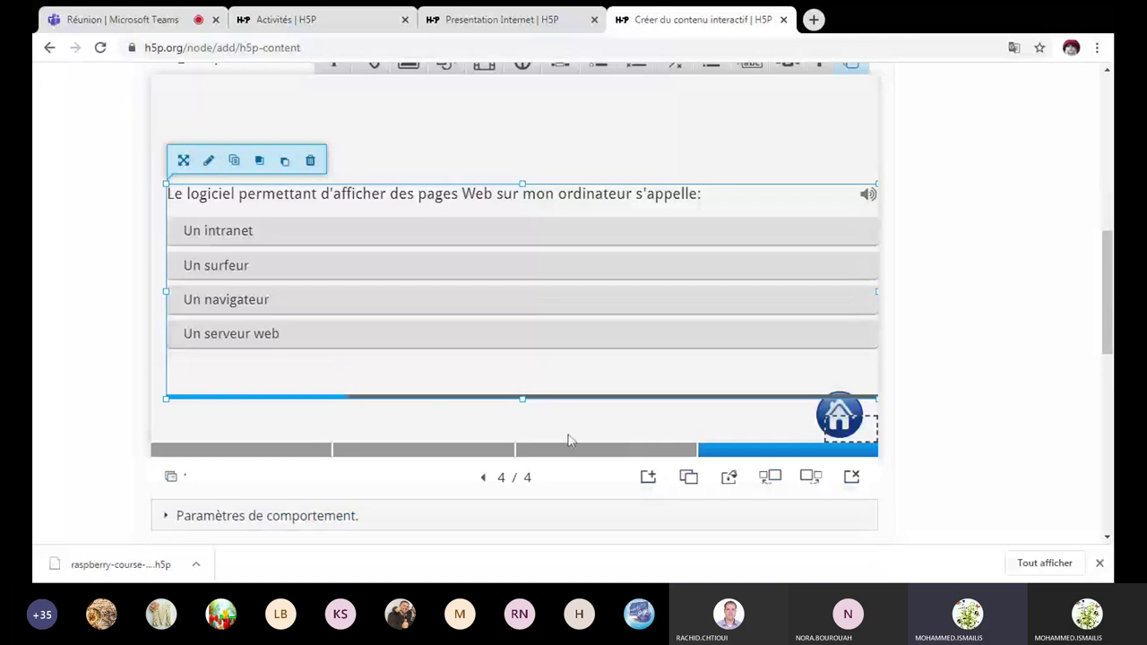
{"action": "scroll", "coordinate": [570, 432], "scroll_direction": "up", "scroll_amount": 1}
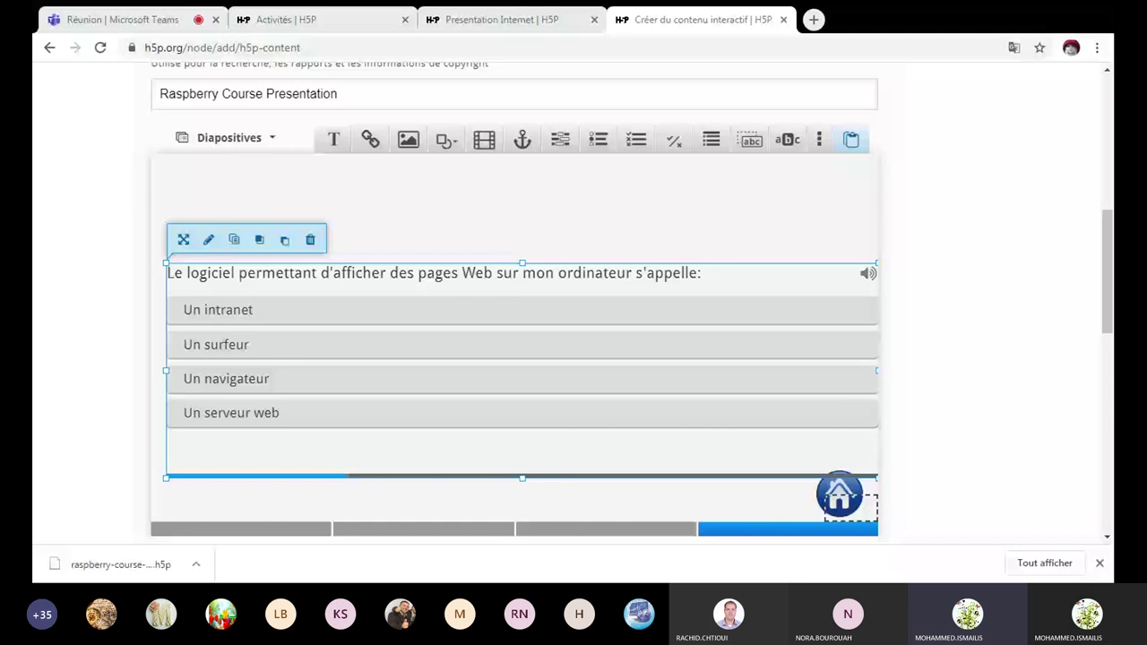
Add an exportable text area labelled "Citer les avantages et les inconvénients d'internet" to slide 4 and move it up to the slide's upper edge.
{"action": "scroll", "coordinate": [664, 293], "scroll_direction": "up", "scroll_amount": 1}
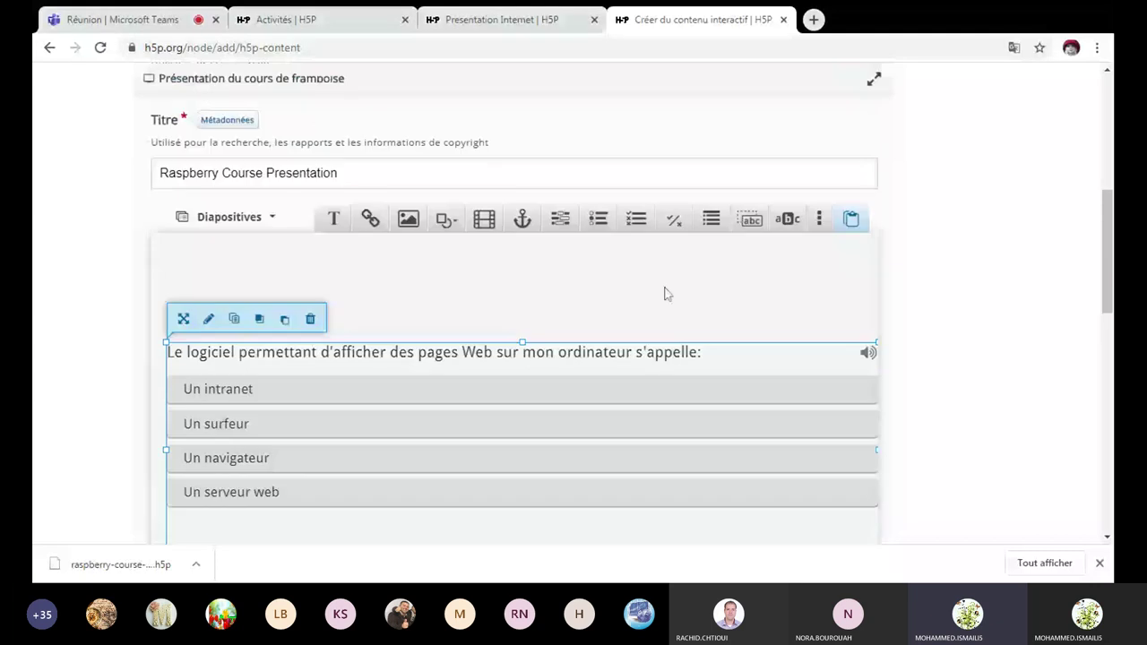
{"action": "left_click", "coordinate": [819, 139]}
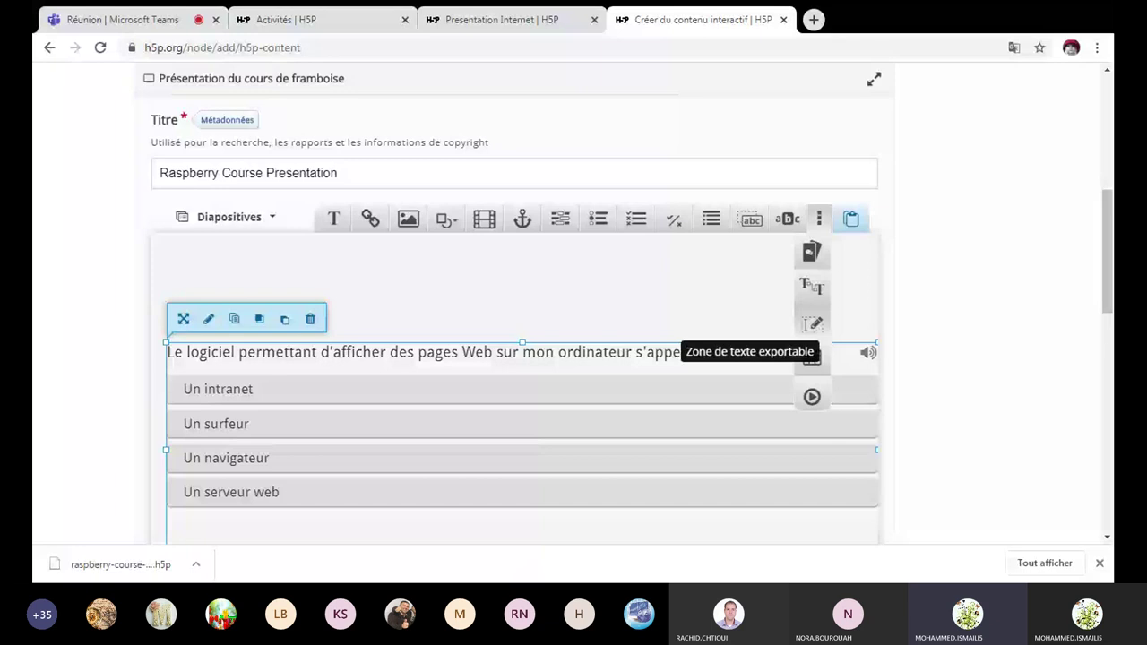
{"action": "left_click_drag", "start_coordinate": [812, 358], "coordinate": [313, 232]}
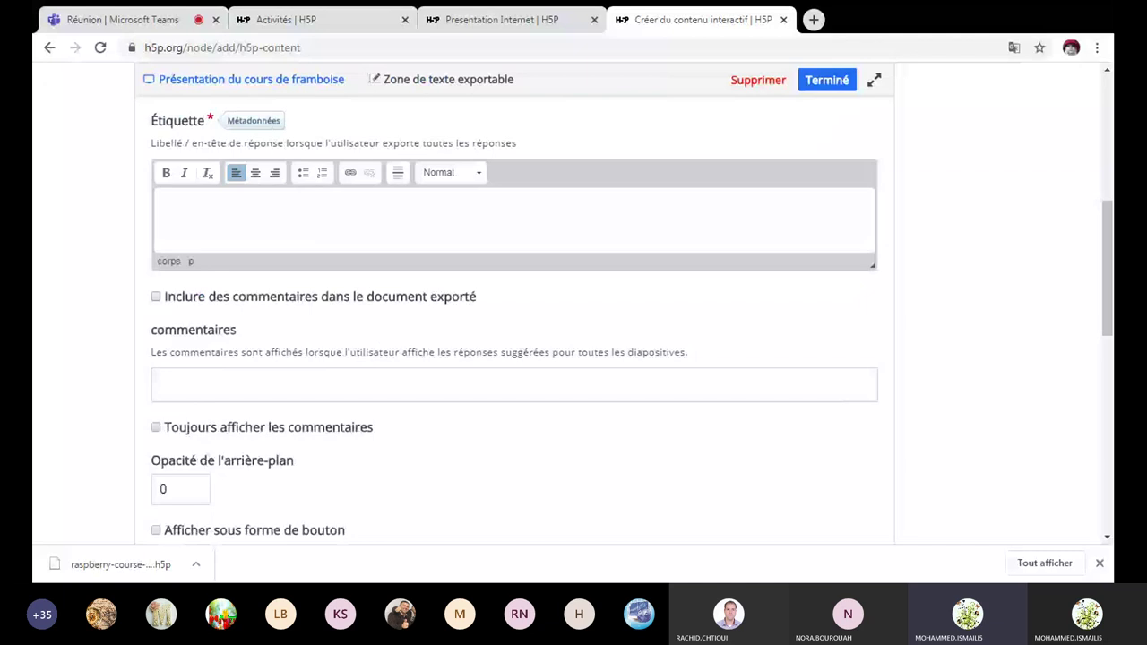
{"action": "type", "text": "Citer les avantages et les inconvénients d'internet"}
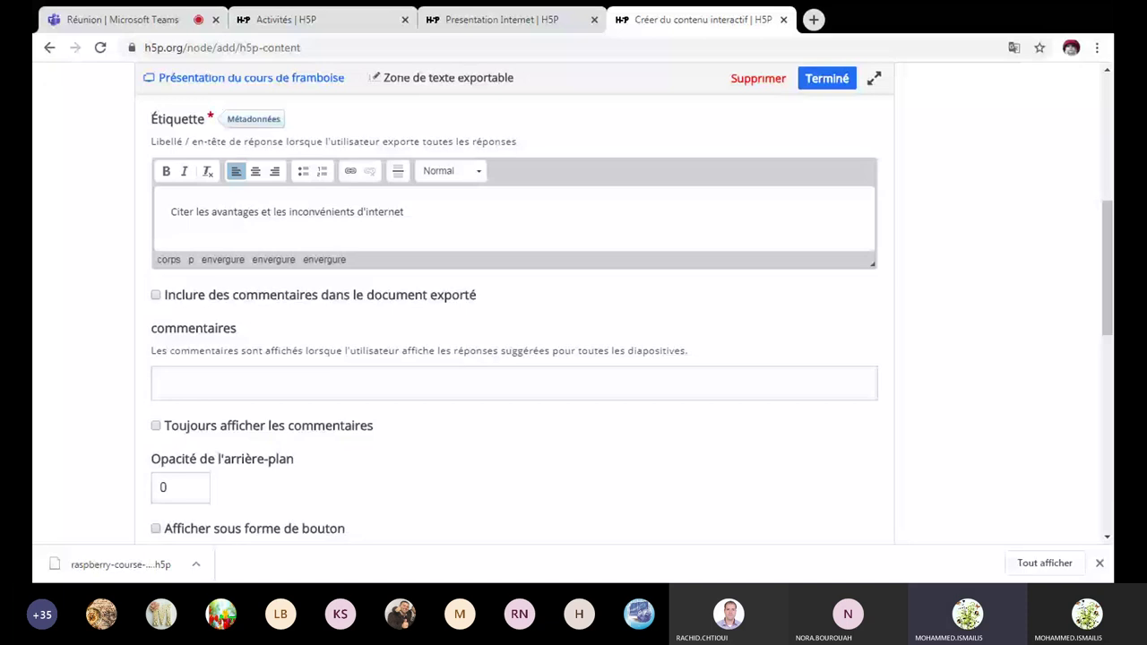
{"action": "left_click", "coordinate": [826, 78]}
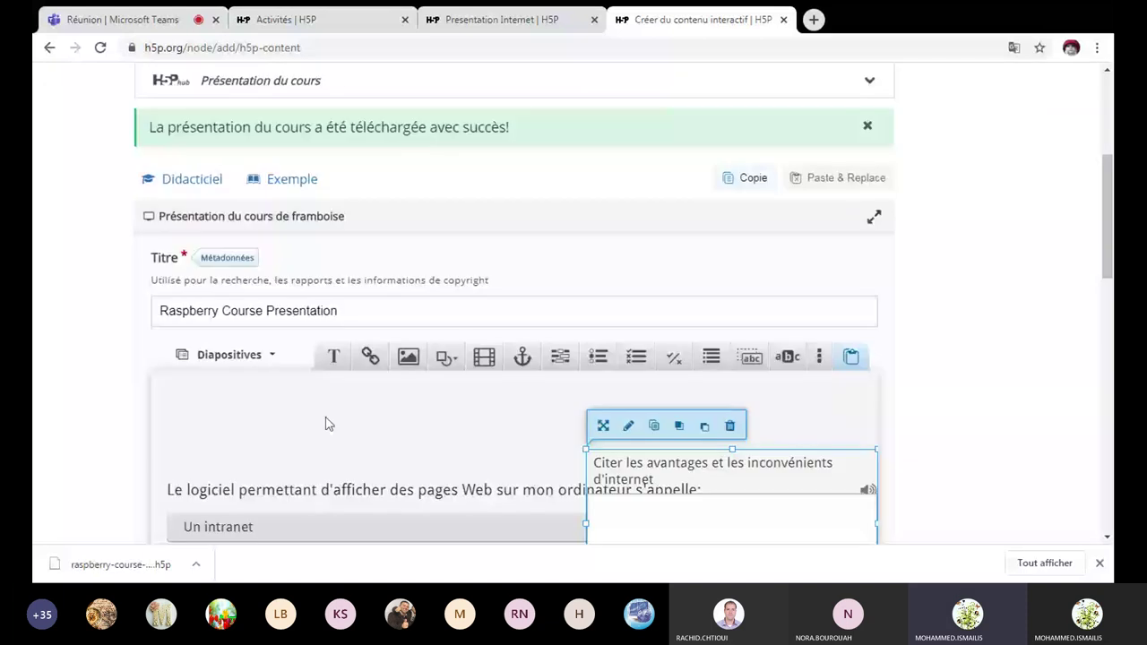
{"action": "scroll", "coordinate": [325, 424], "scroll_direction": "down", "scroll_amount": 1}
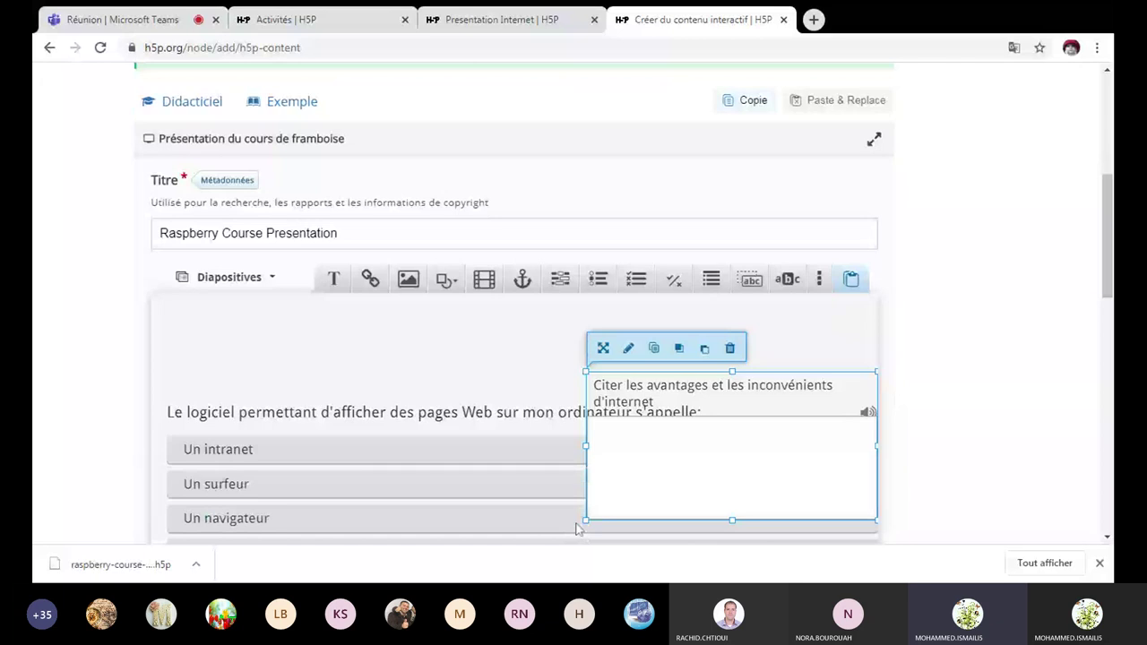
{"action": "left_click_drag", "start_coordinate": [684, 385], "coordinate": [684, 324]}
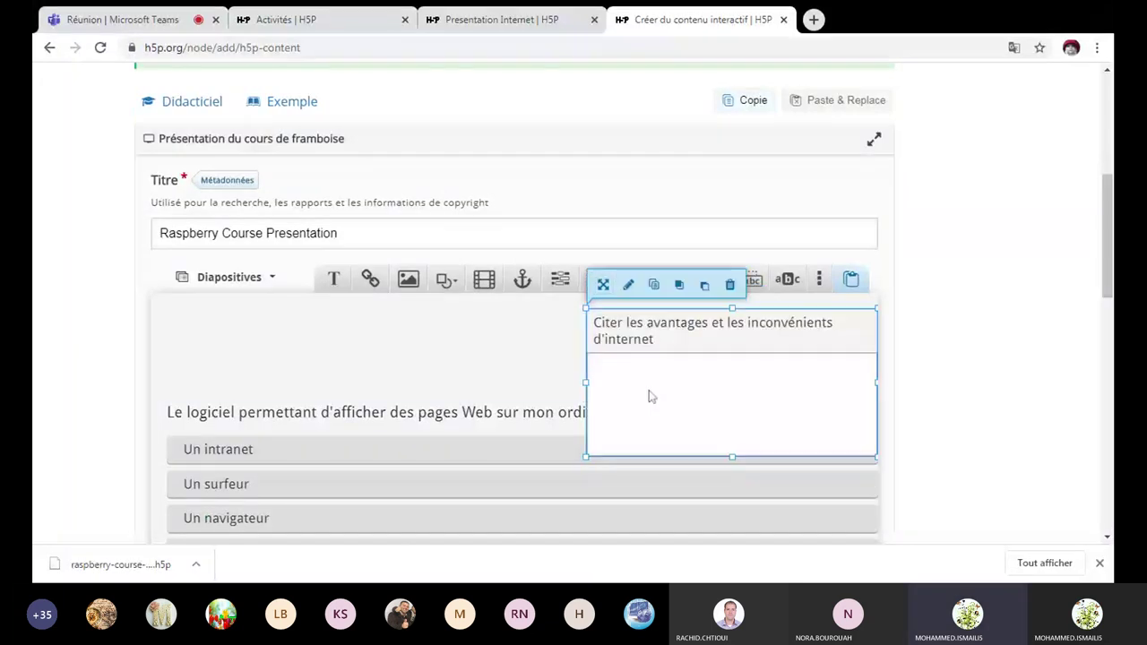
Display the exportable text area as a large button (Gros) and move it to slide 4's upper-right corner.
{"action": "left_click", "coordinate": [628, 286]}
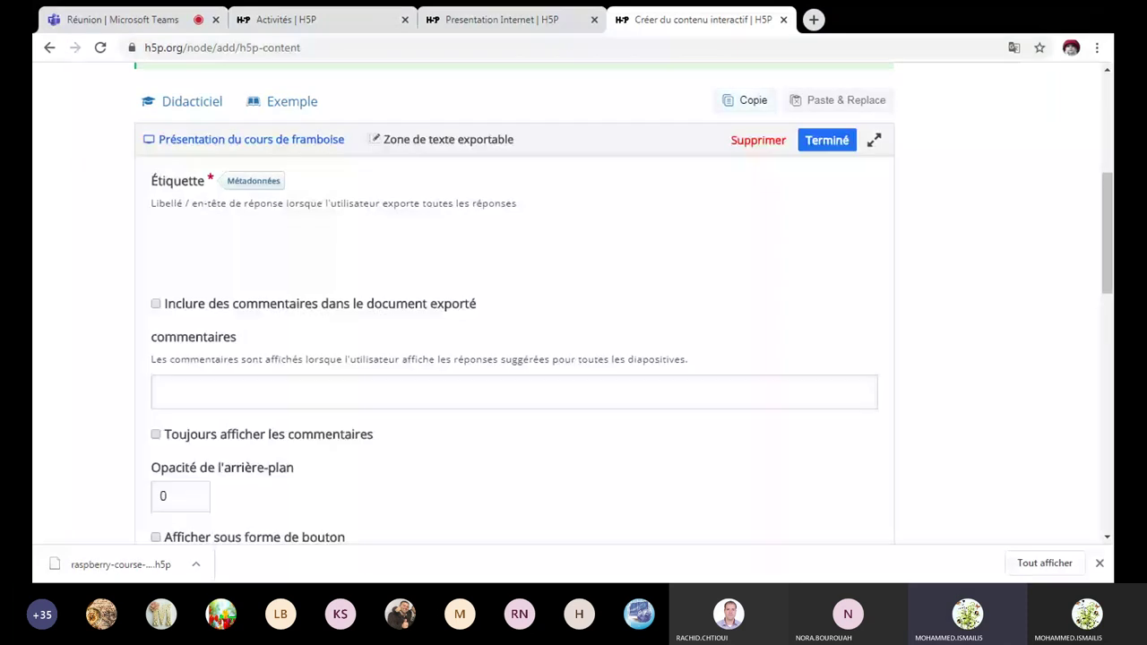
{"action": "scroll", "coordinate": [515, 305], "scroll_direction": "down", "scroll_amount": 1}
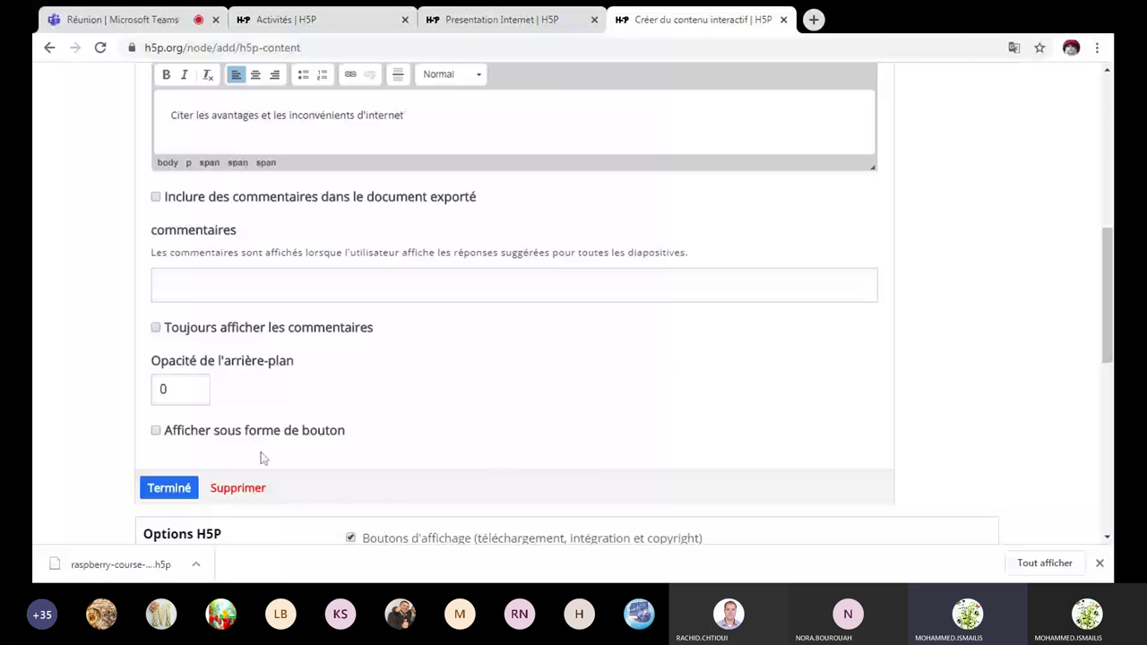
{"action": "left_click", "coordinate": [156, 432]}
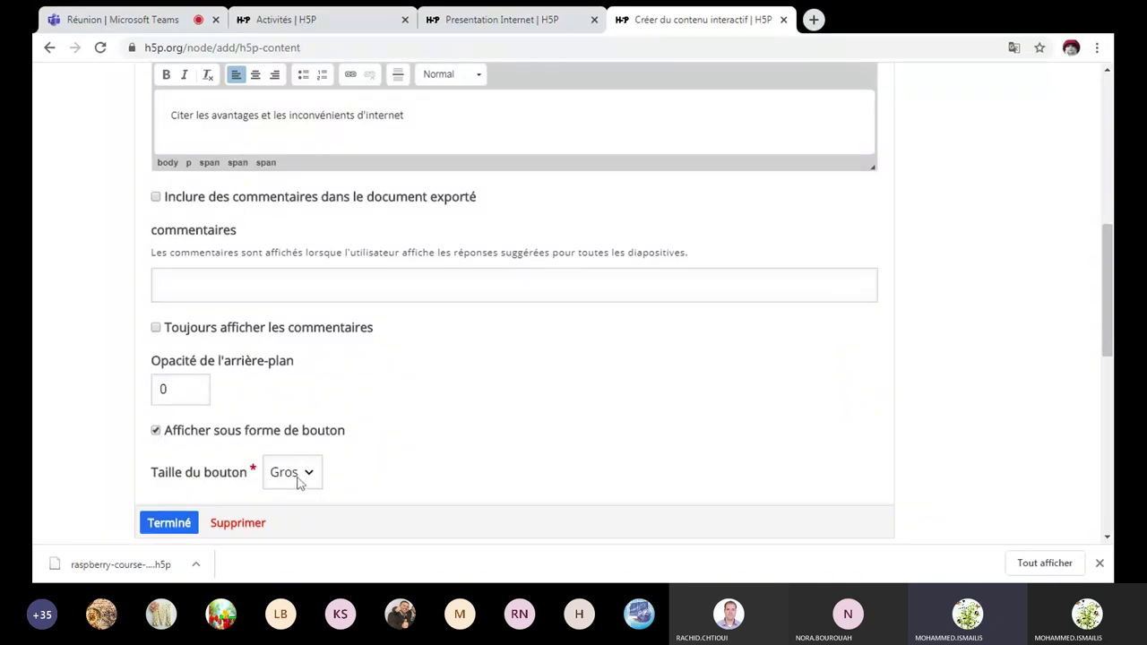
{"action": "scroll", "coordinate": [318, 417], "scroll_direction": "down", "scroll_amount": 2}
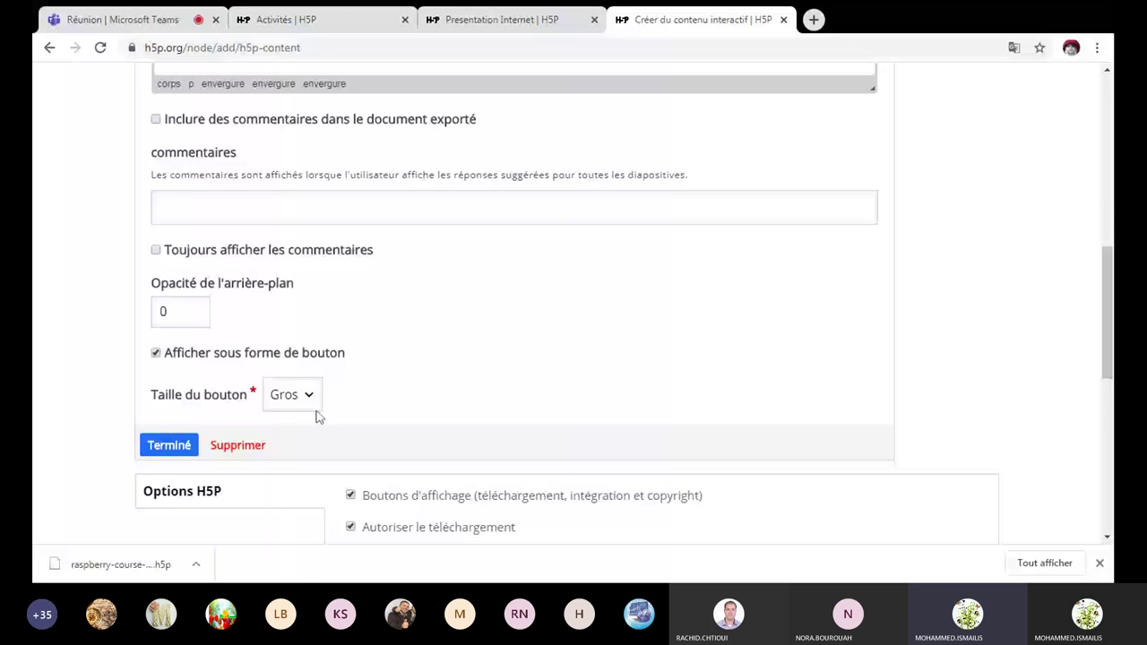
{"action": "left_click", "coordinate": [238, 445]}
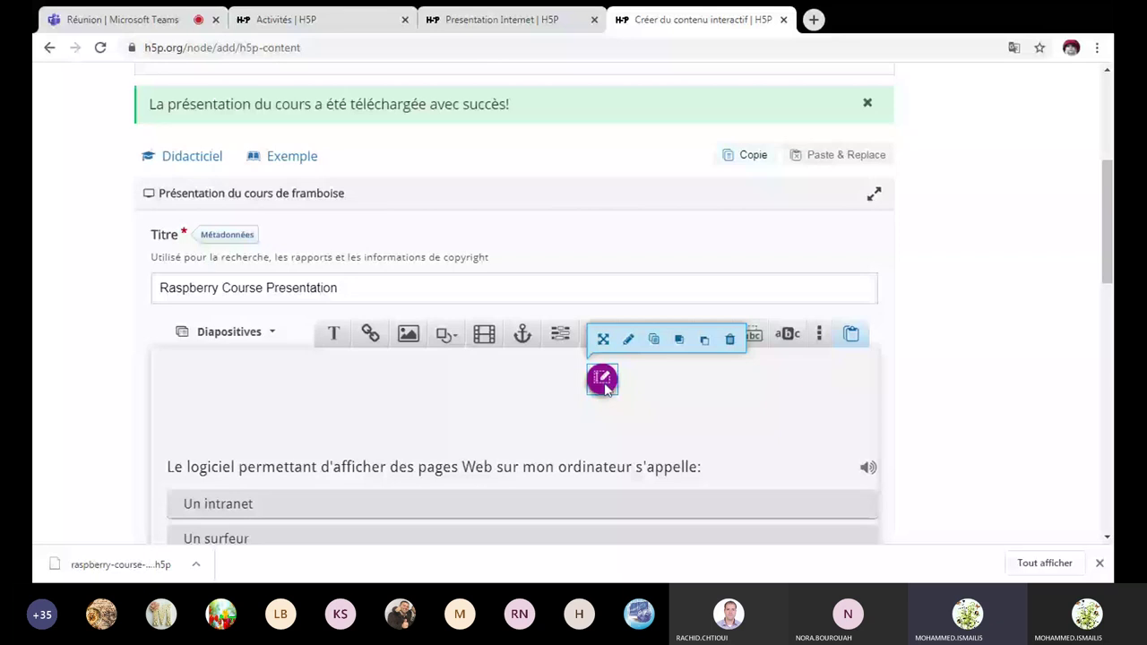
{"action": "left_click_drag", "start_coordinate": [605, 383], "coordinate": [856, 379]}
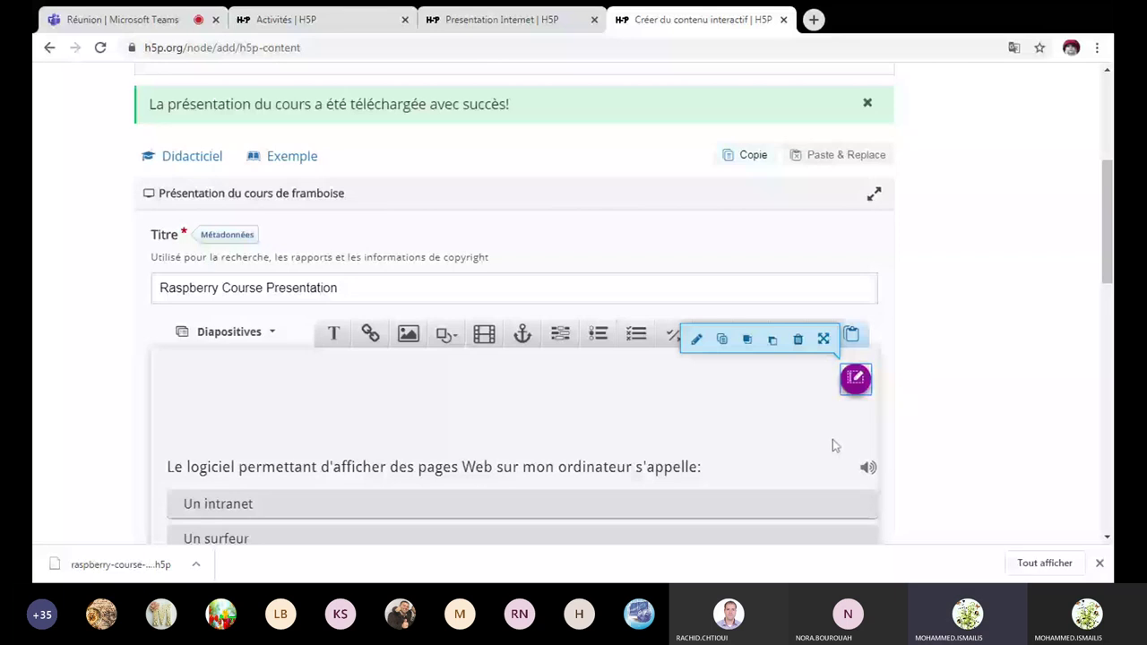
Enlarge the link area on slide 4 to 88 × 75 at position 830, 390 so it covers the home icon.
{"action": "scroll", "coordinate": [691, 409], "scroll_direction": "down", "scroll_amount": 1}
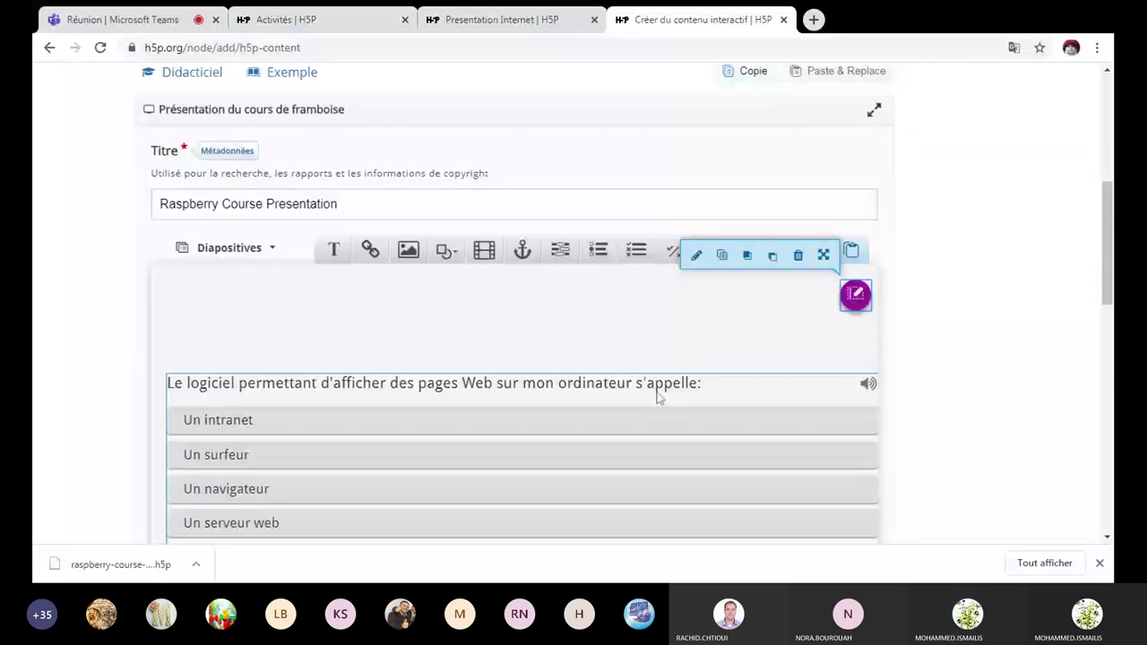
{"action": "scroll", "coordinate": [660, 393], "scroll_direction": "down", "scroll_amount": 2}
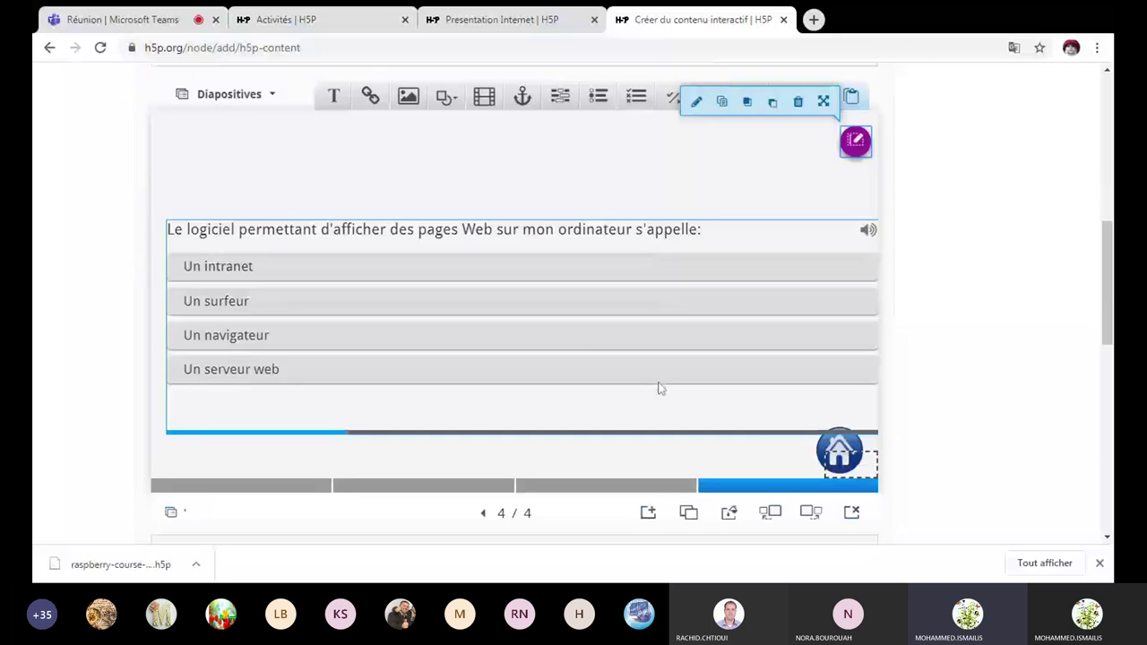
{"action": "left_click", "coordinate": [819, 447]}
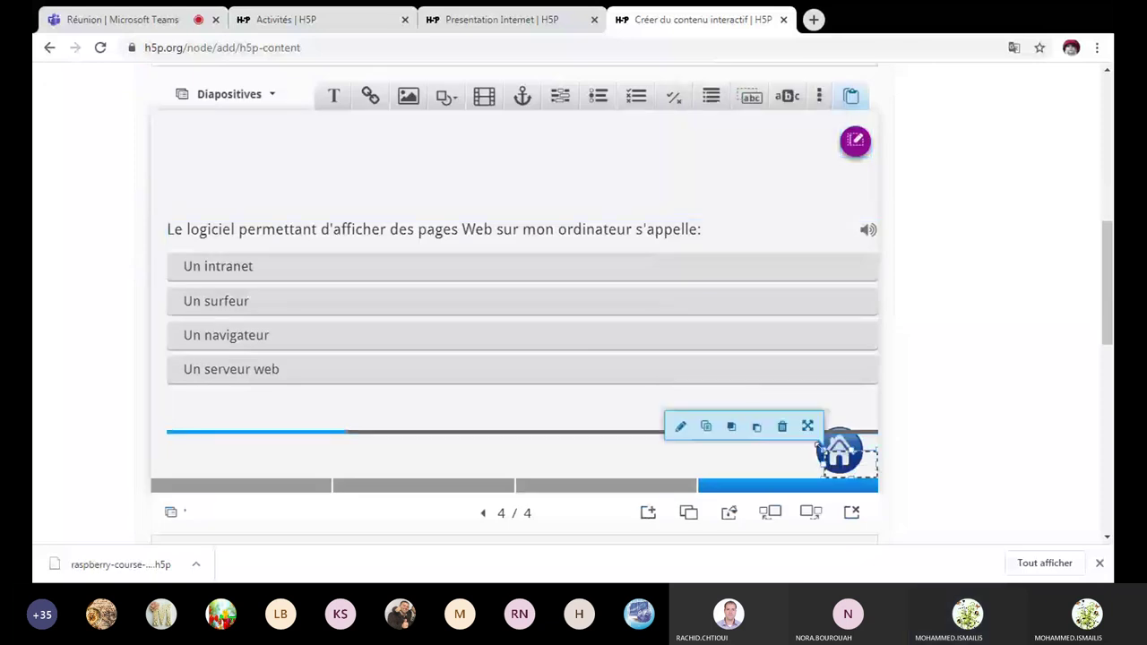
{"action": "left_click_drag", "start_coordinate": [819, 447], "coordinate": [814, 426]}
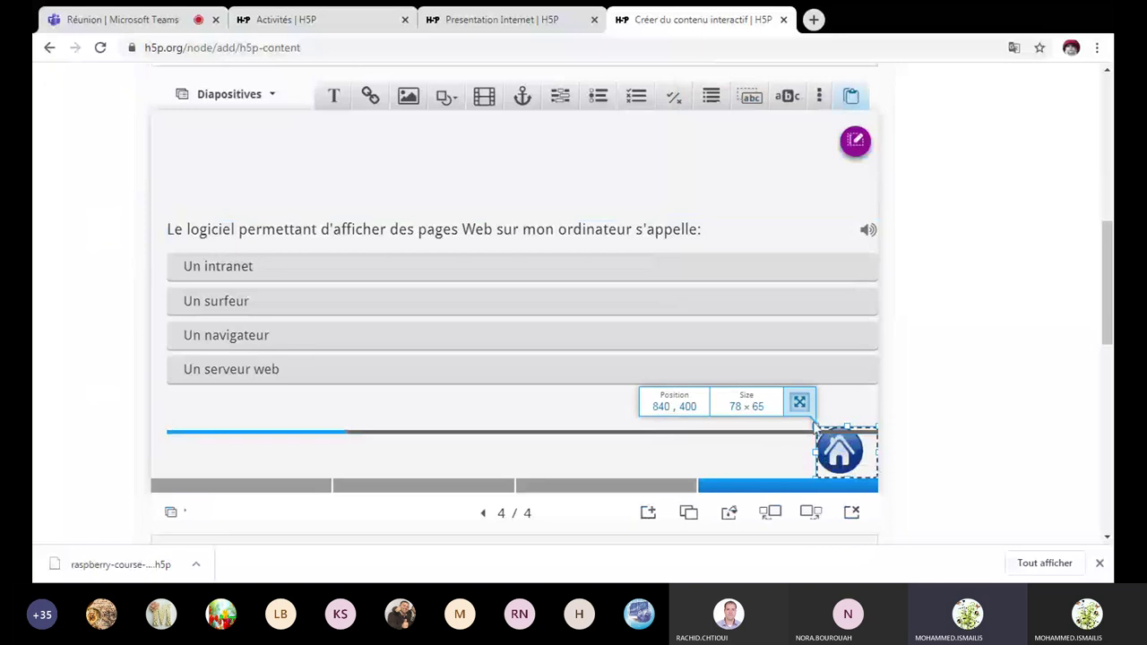
{"action": "left_click_drag", "start_coordinate": [813, 427], "coordinate": [808, 420]}
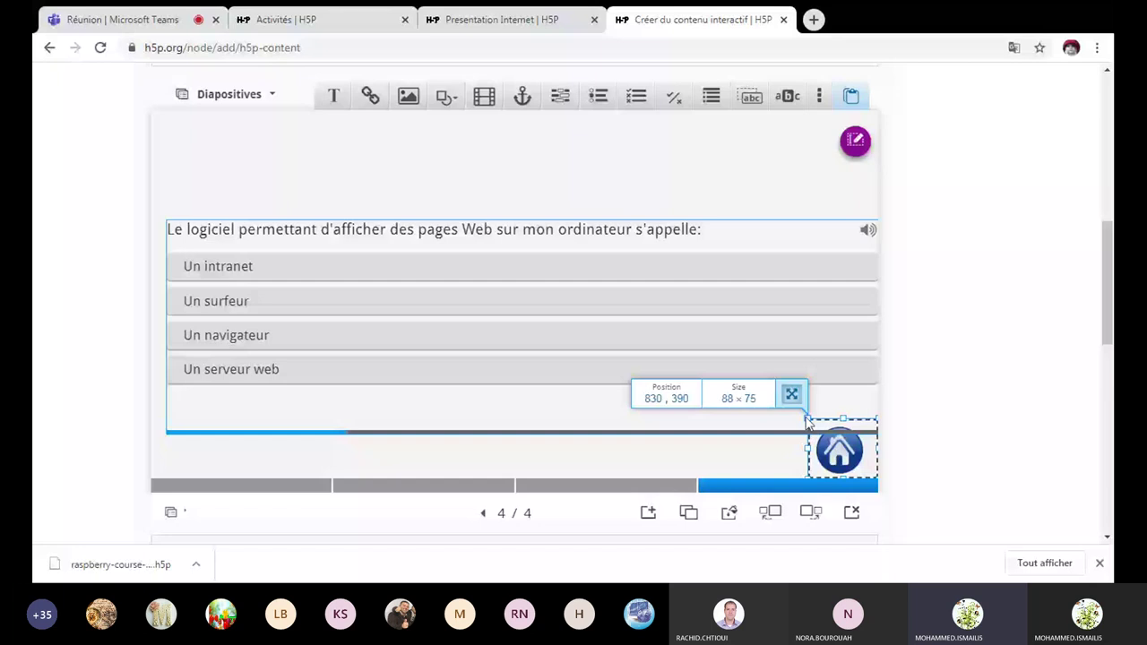
Add a slide link without a title to the Plan slide (slide 2) that goes to slide number 3.
{"action": "left_click", "coordinate": [678, 488]}
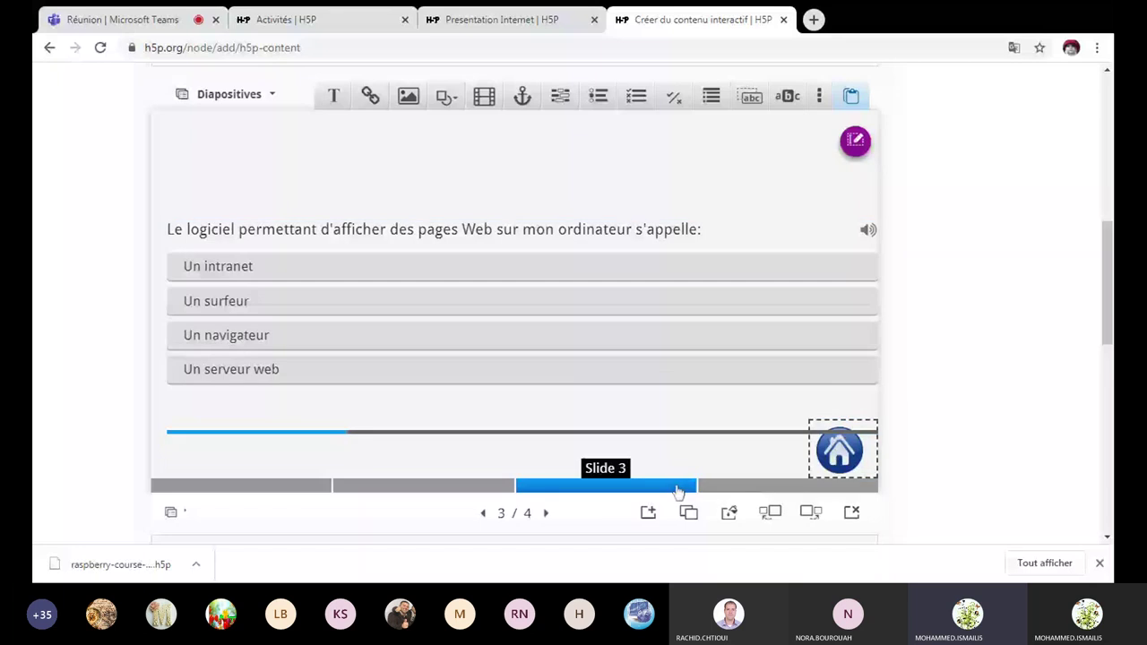
{"action": "key", "text": "Right"}
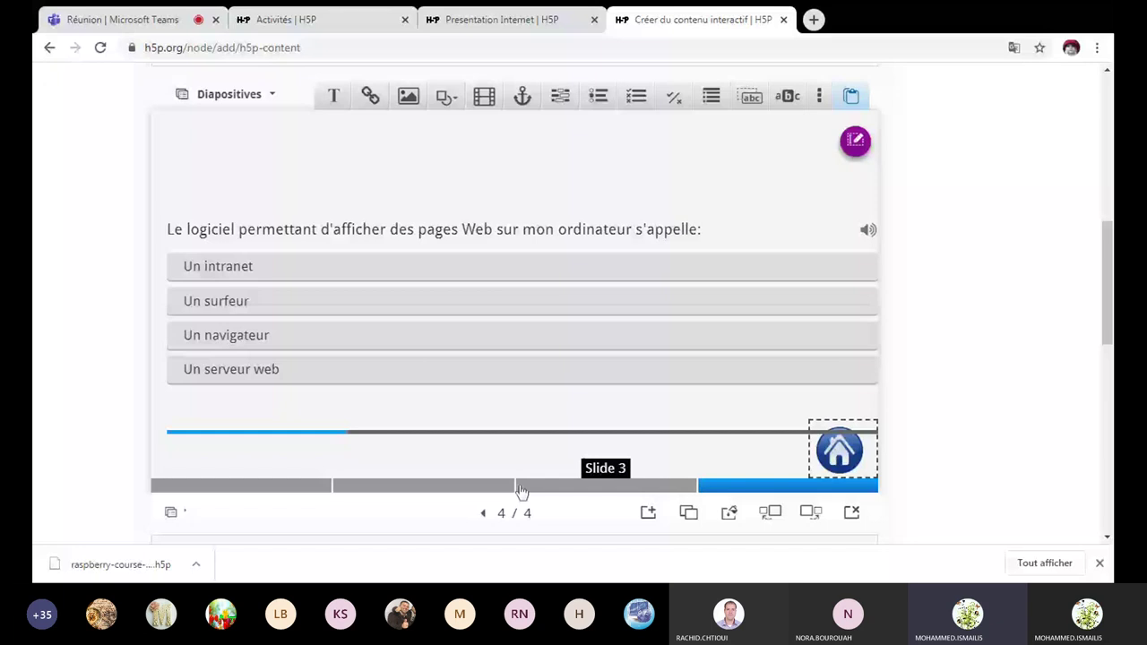
{"action": "left_click", "coordinate": [405, 486]}
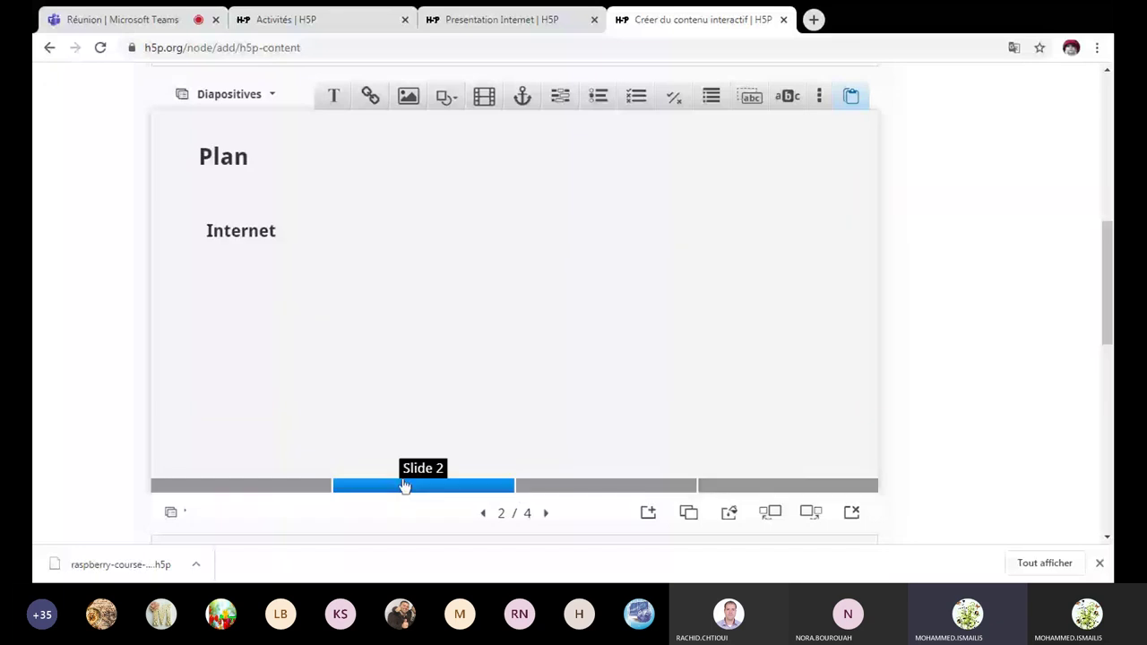
{"action": "left_click", "coordinate": [287, 232]}
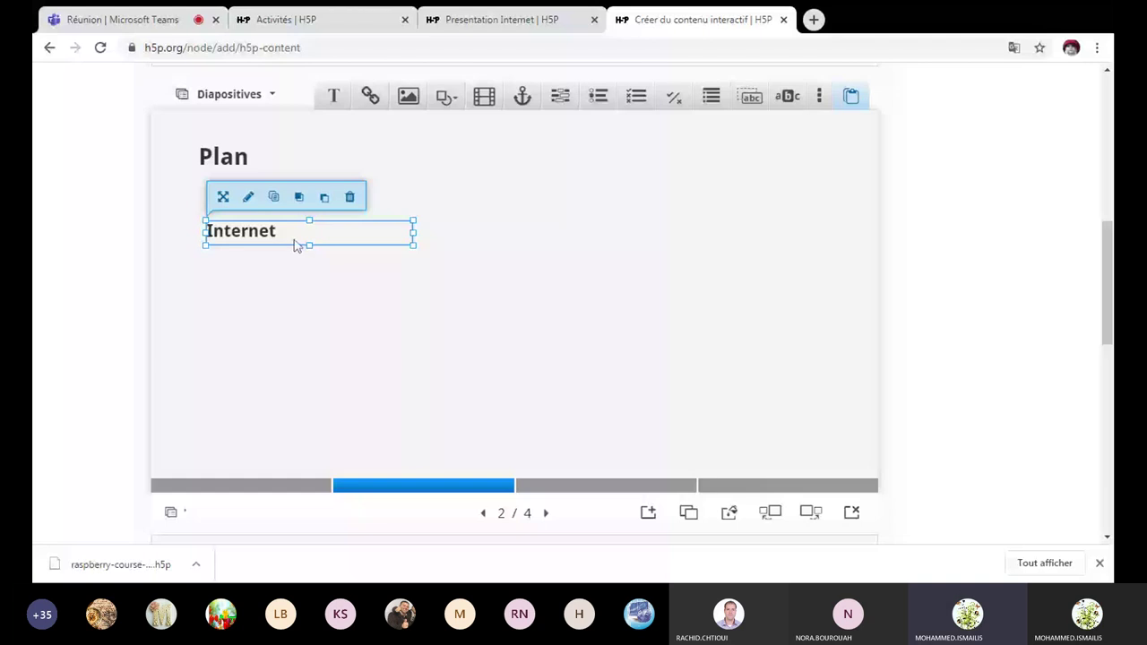
{"action": "left_click_drag", "start_coordinate": [523, 95], "coordinate": [559, 297]}
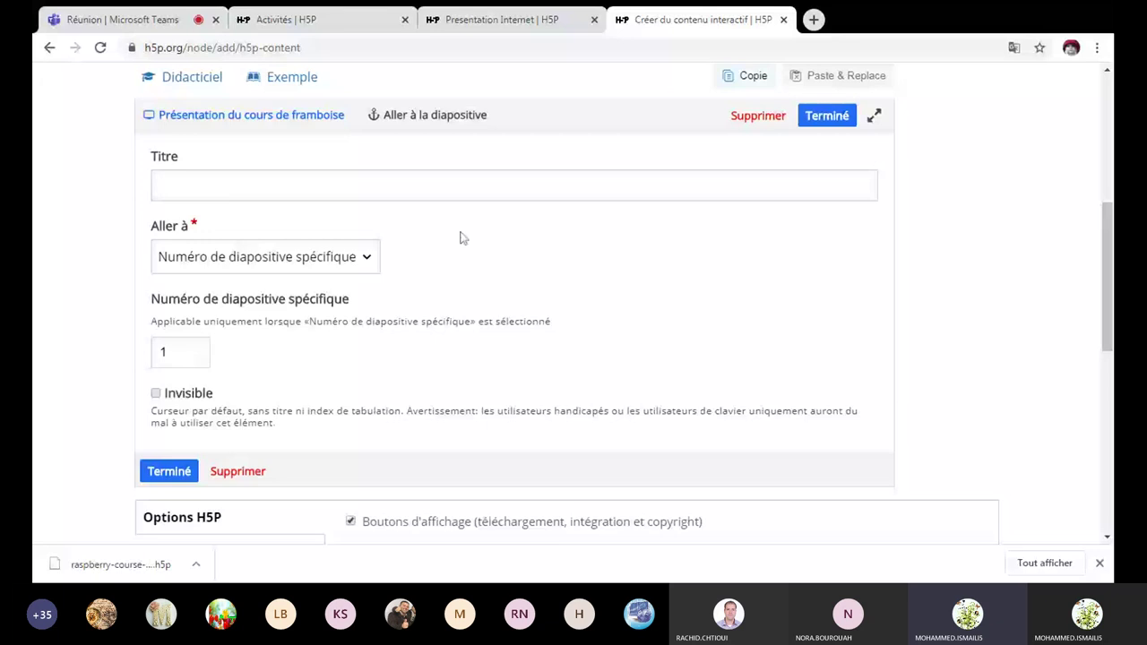
{"action": "double_click", "coordinate": [163, 431]}
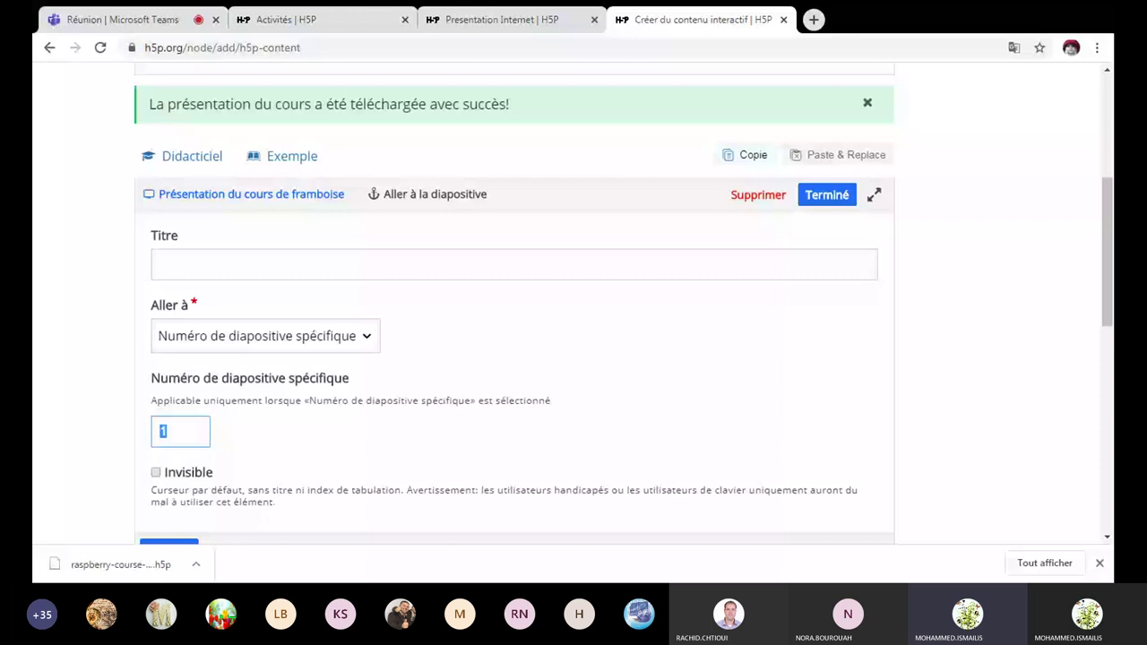
{"action": "type", "text": "3"}
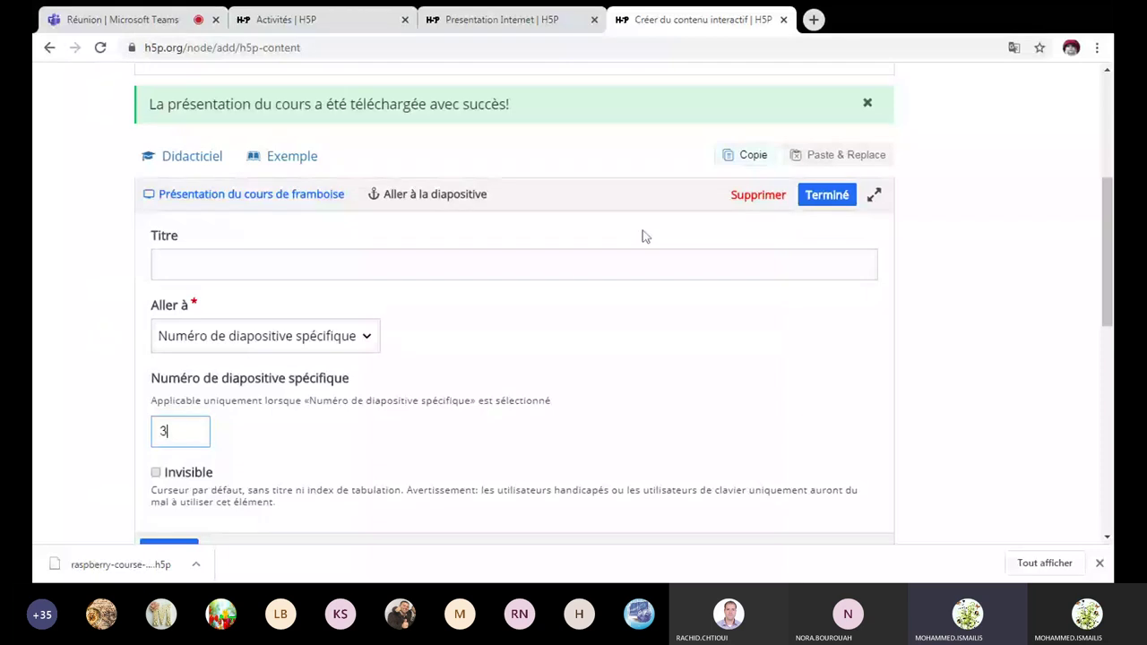
{"action": "left_click", "coordinate": [825, 196]}
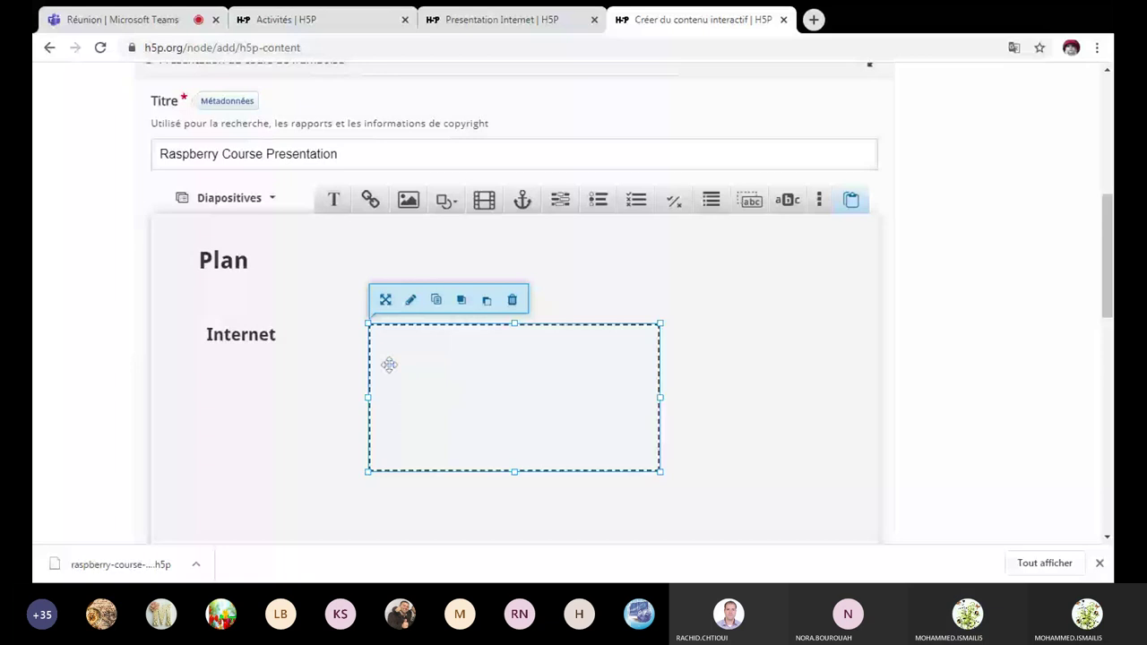
Move the slide 3 link area over the "Internet" heading on the Plan slide and shrink it to fit around the heading.
{"action": "left_click_drag", "start_coordinate": [389, 364], "coordinate": [254, 353]}
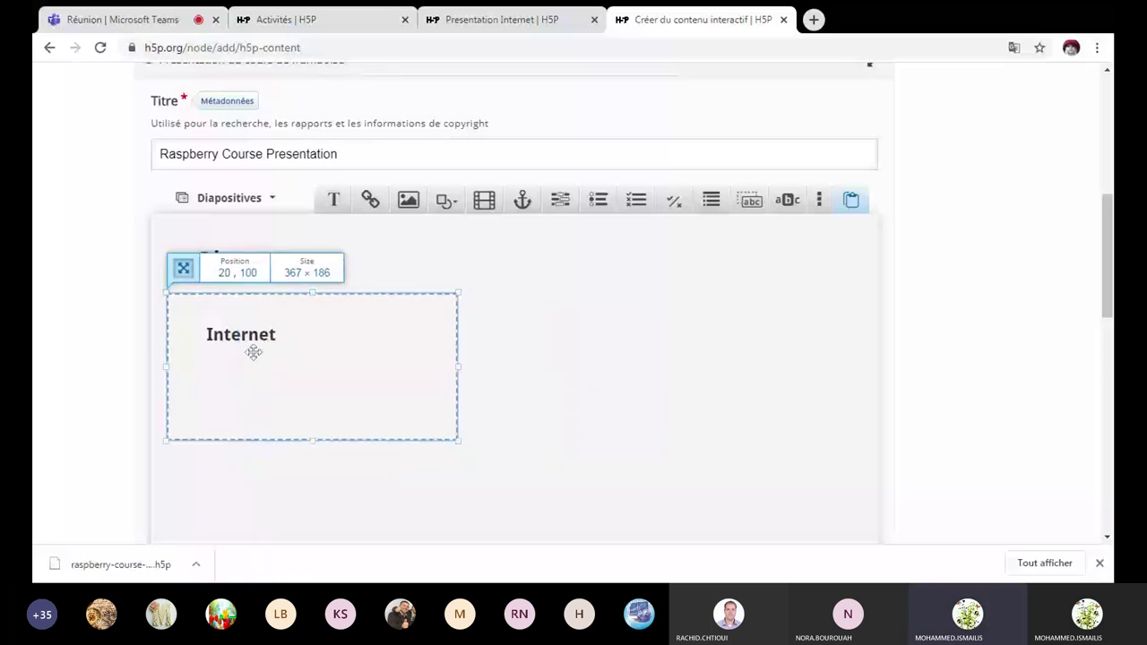
{"action": "left_click_drag", "start_coordinate": [254, 352], "coordinate": [267, 354]}
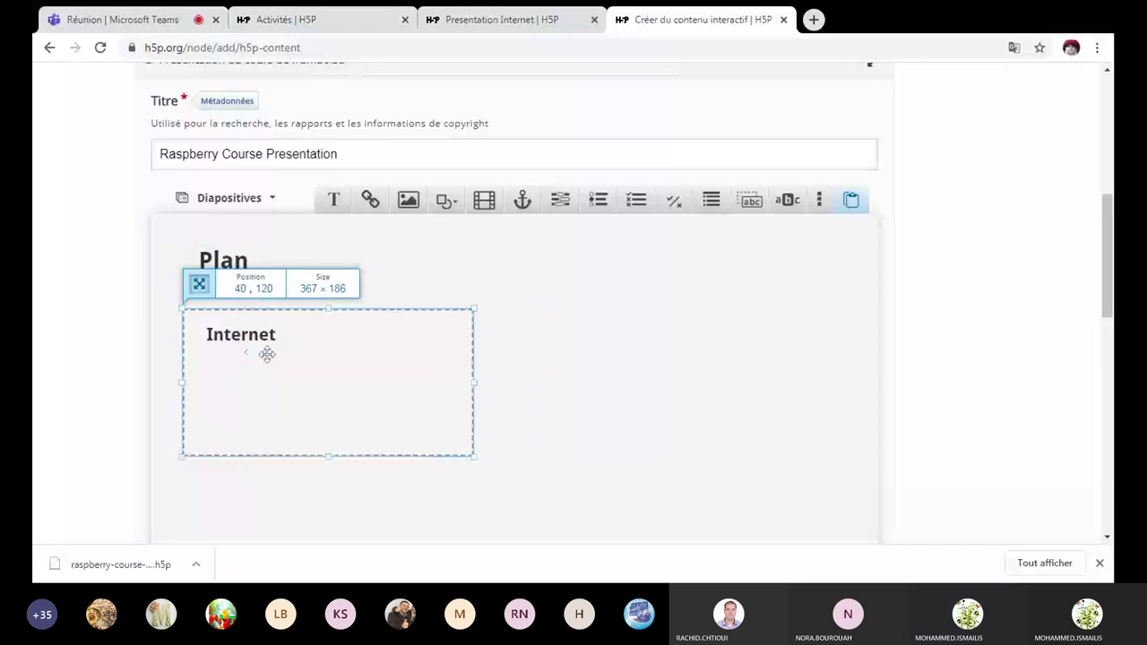
{"action": "left_click_drag", "start_coordinate": [267, 354], "coordinate": [284, 362]}
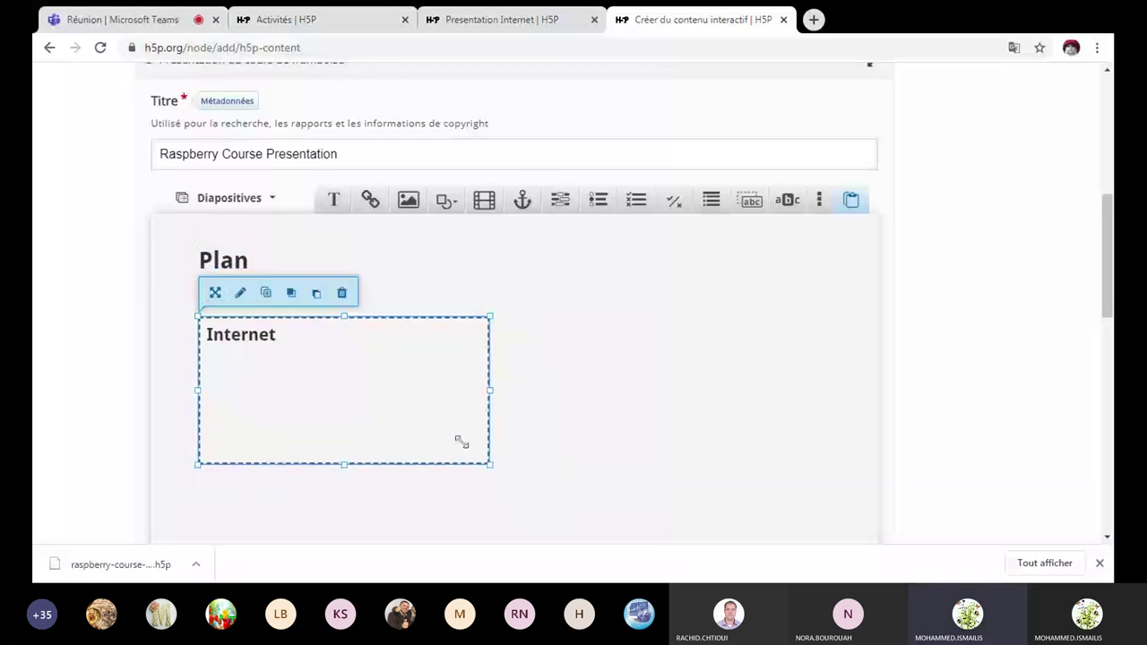
{"action": "left_click_drag", "start_coordinate": [461, 442], "coordinate": [351, 353]}
Check slide 3, return to the Plan slide and add a text element reading "Exercices".
{"action": "scroll", "coordinate": [484, 401], "scroll_direction": "down", "scroll_amount": 2}
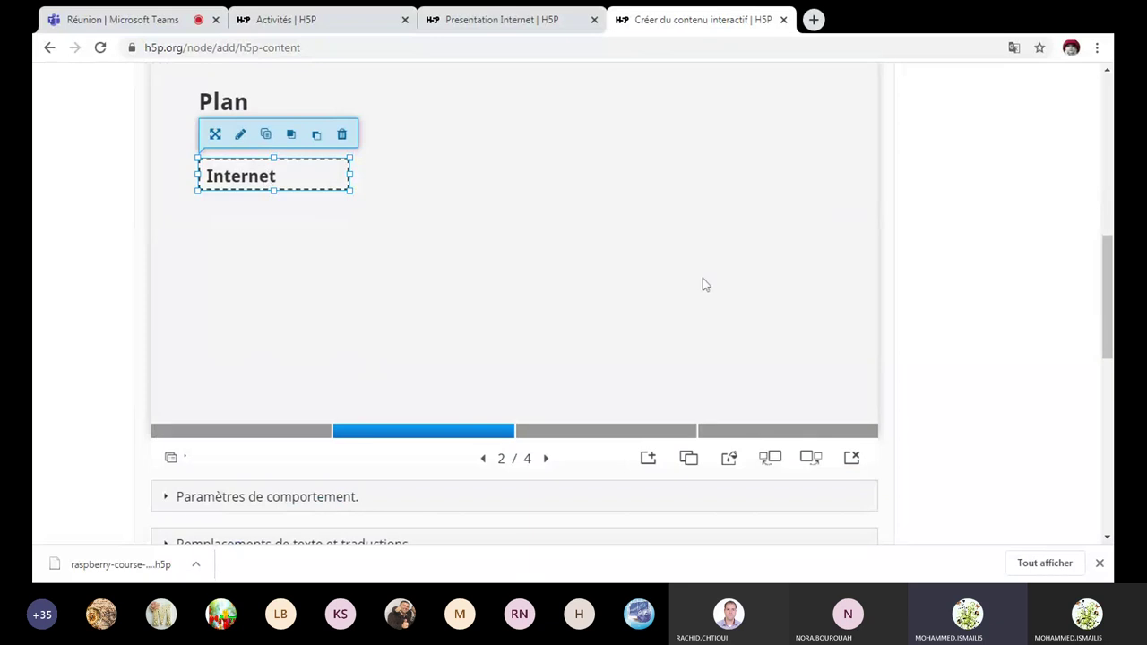
{"action": "left_click", "coordinate": [663, 434]}
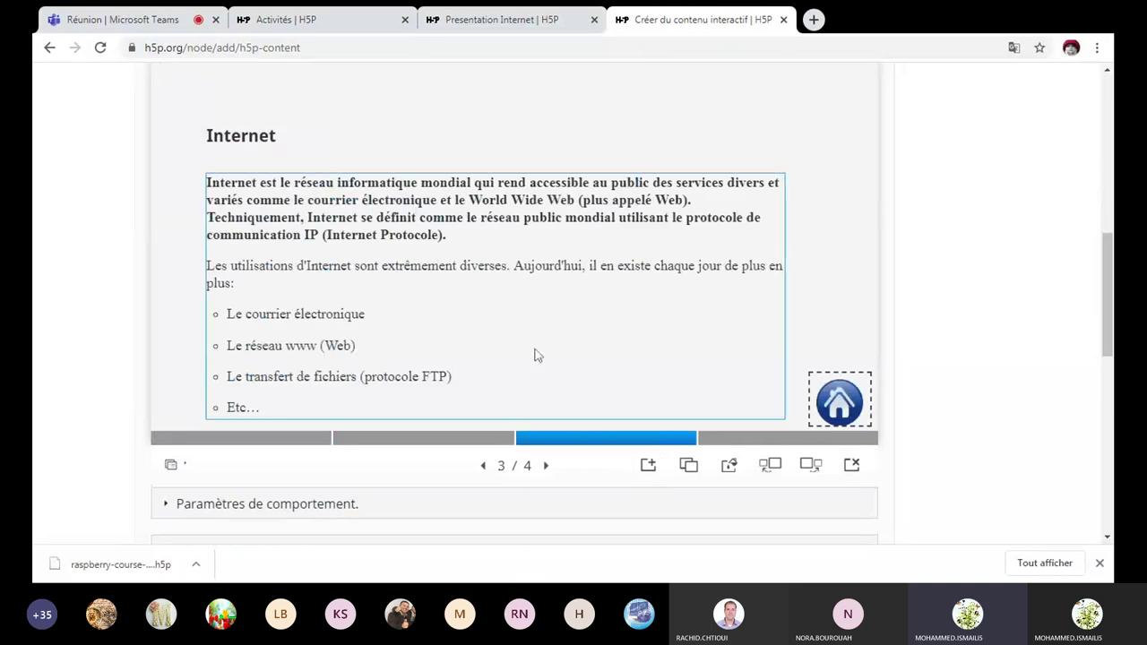
{"action": "scroll", "coordinate": [535, 356], "scroll_direction": "up", "scroll_amount": 1}
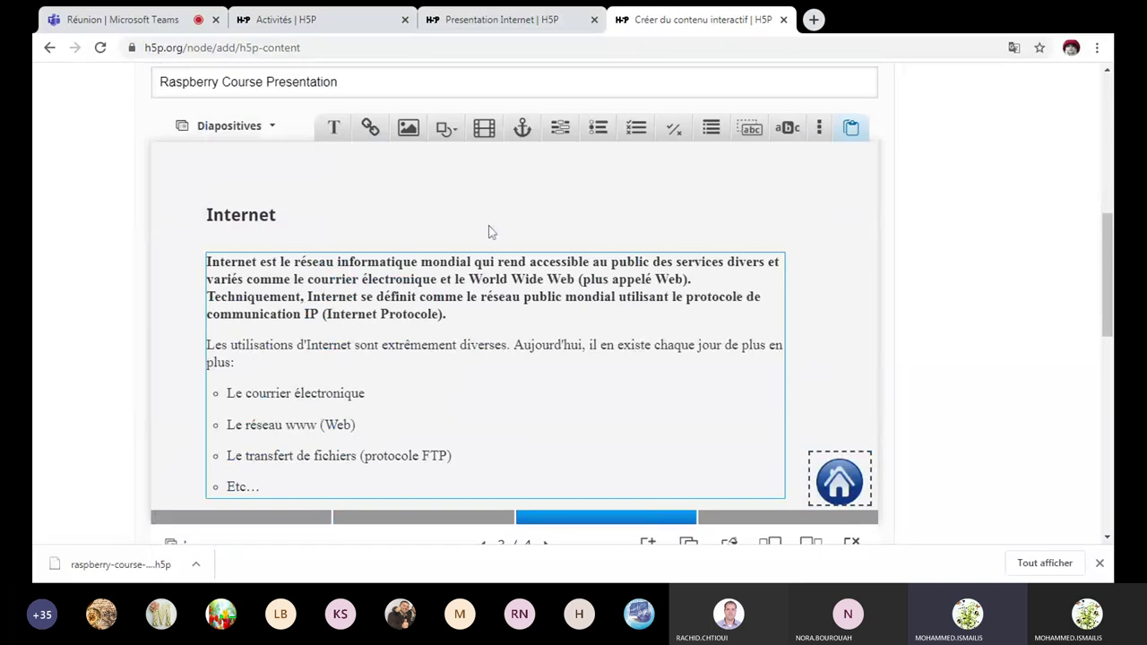
{"action": "left_click", "coordinate": [429, 518]}
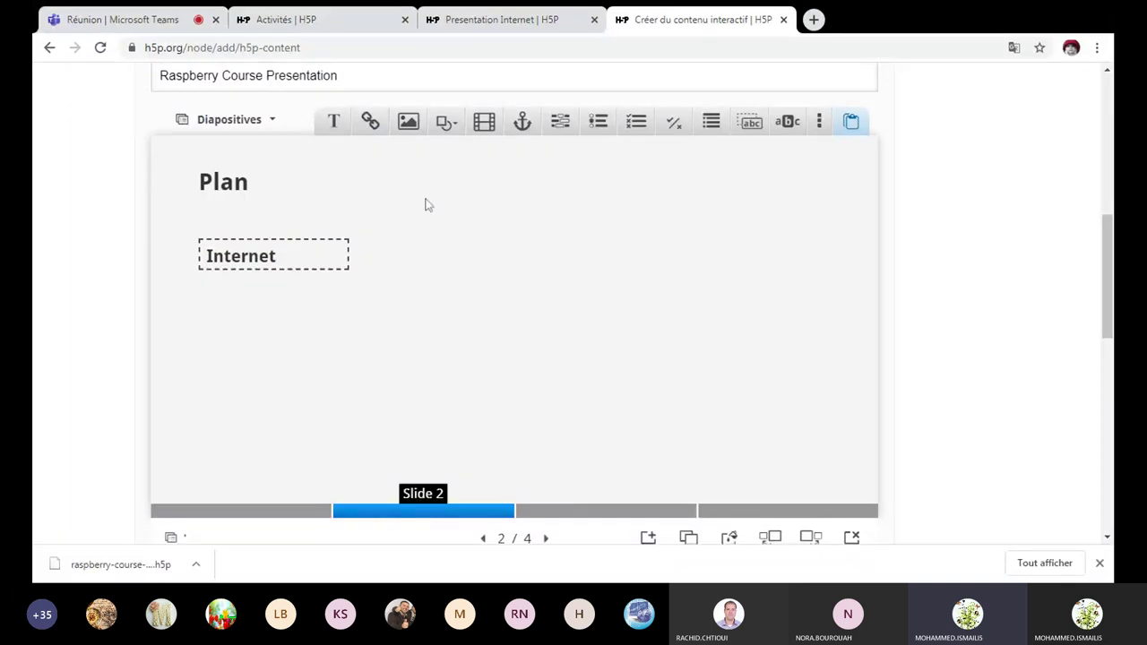
{"action": "left_click", "coordinate": [333, 121]}
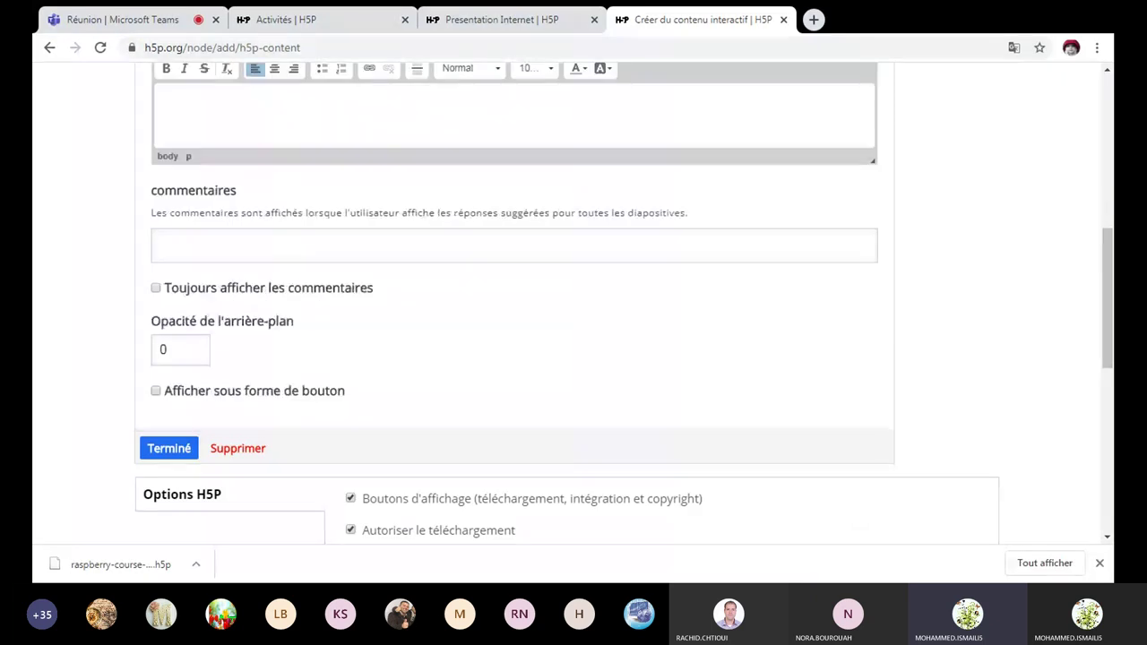
{"action": "type", "text": "Exercices"}
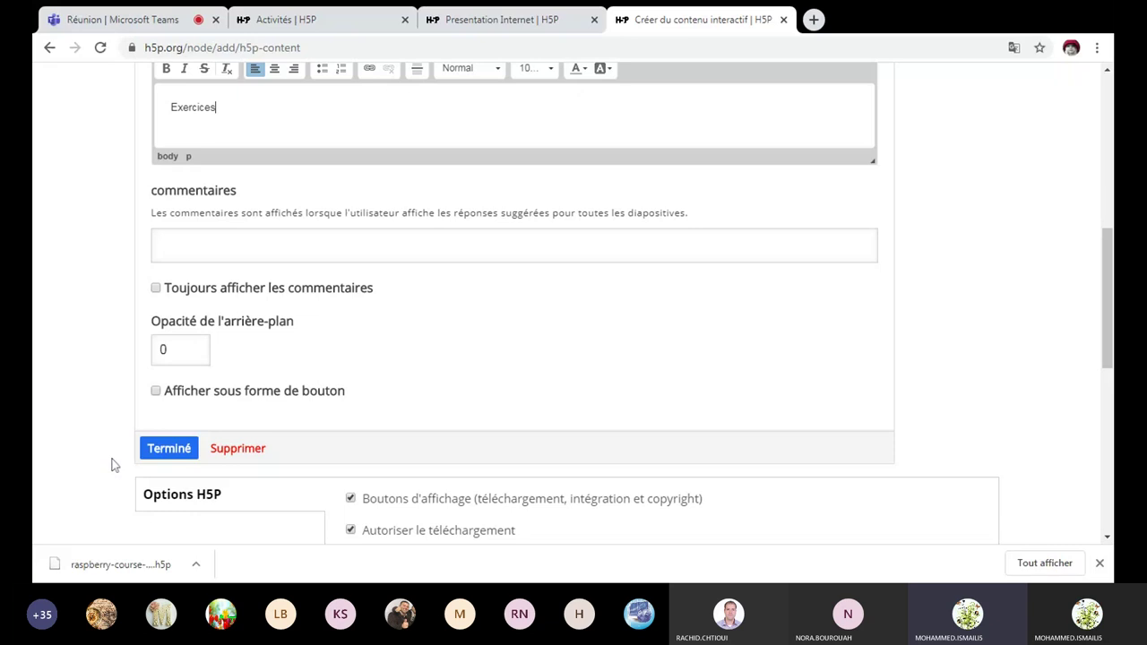
{"action": "left_click", "coordinate": [169, 448]}
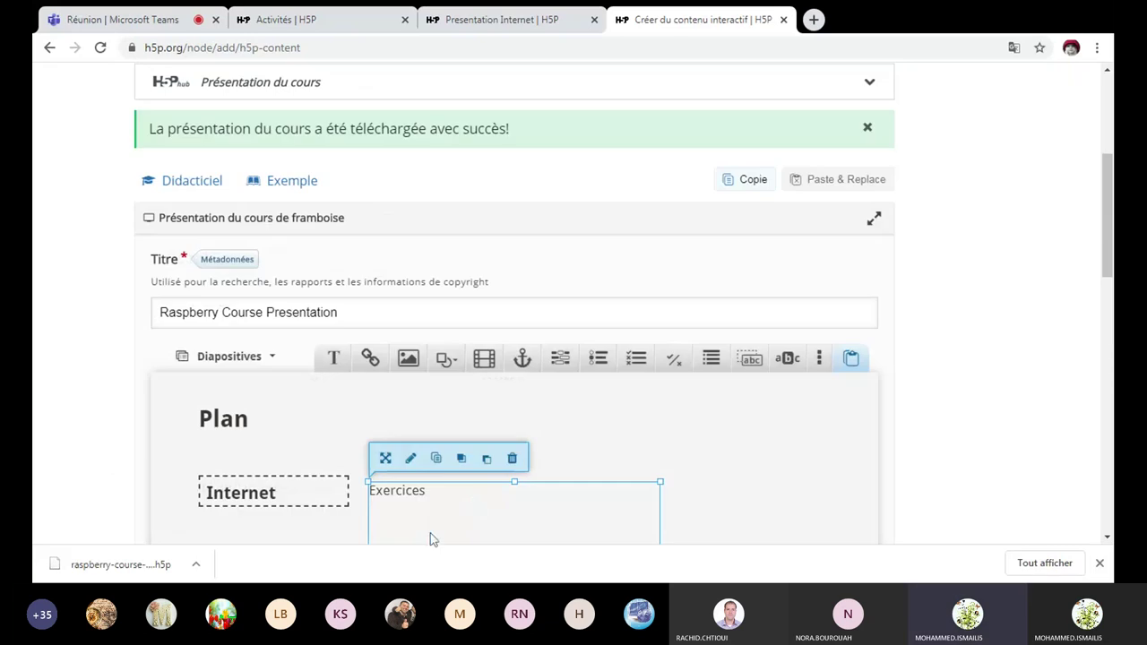
Move the "Exercices" text below the "Internet" heading and shrink its box to a single line.
{"action": "scroll", "coordinate": [628, 489], "scroll_direction": "down", "scroll_amount": 1}
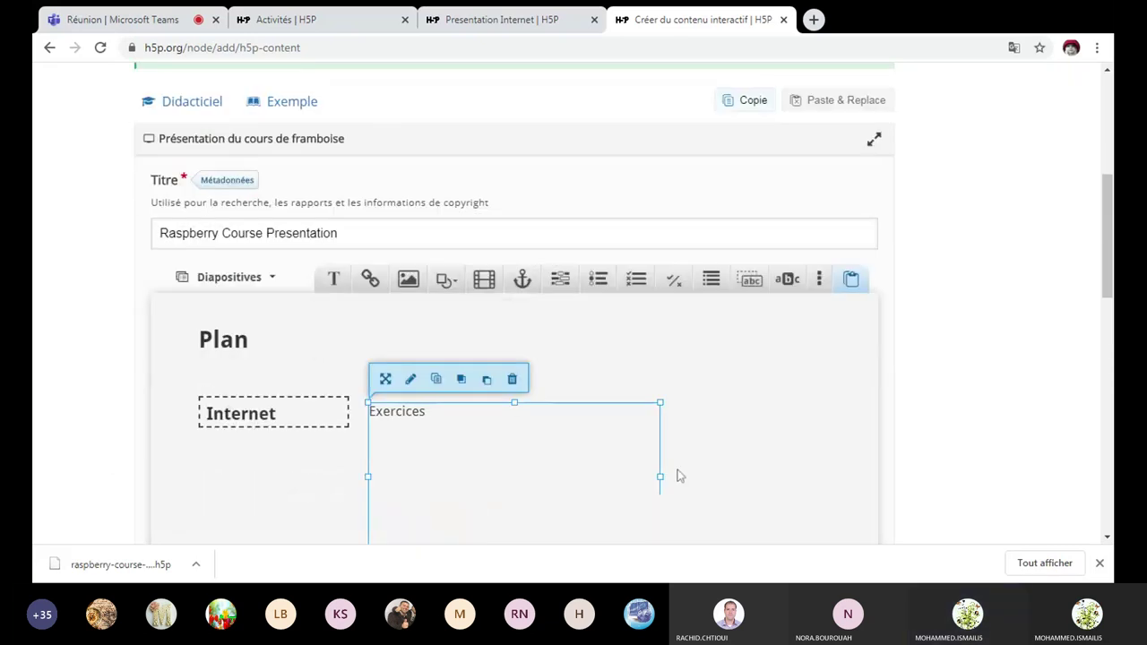
{"action": "scroll", "coordinate": [679, 475], "scroll_direction": "down", "scroll_amount": 1}
{"action": "scroll", "coordinate": [679, 469], "scroll_direction": "down", "scroll_amount": 1}
{"action": "left_click_drag", "start_coordinate": [679, 469], "coordinate": [623, 440]}
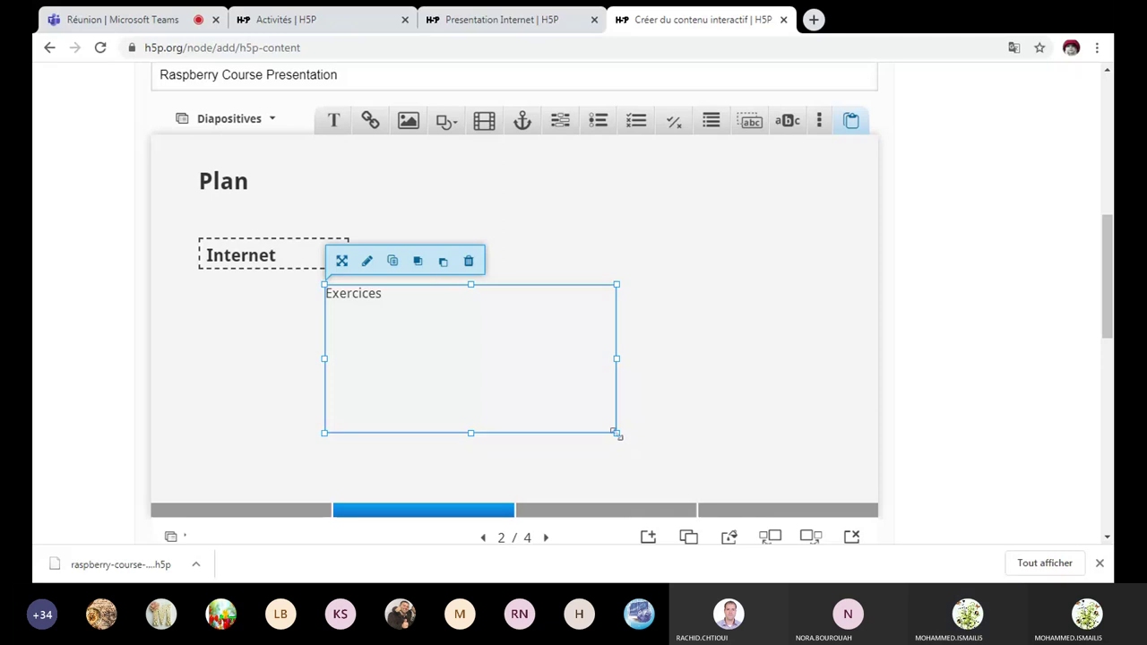
{"action": "left_click_drag", "start_coordinate": [567, 337], "coordinate": [334, 325]}
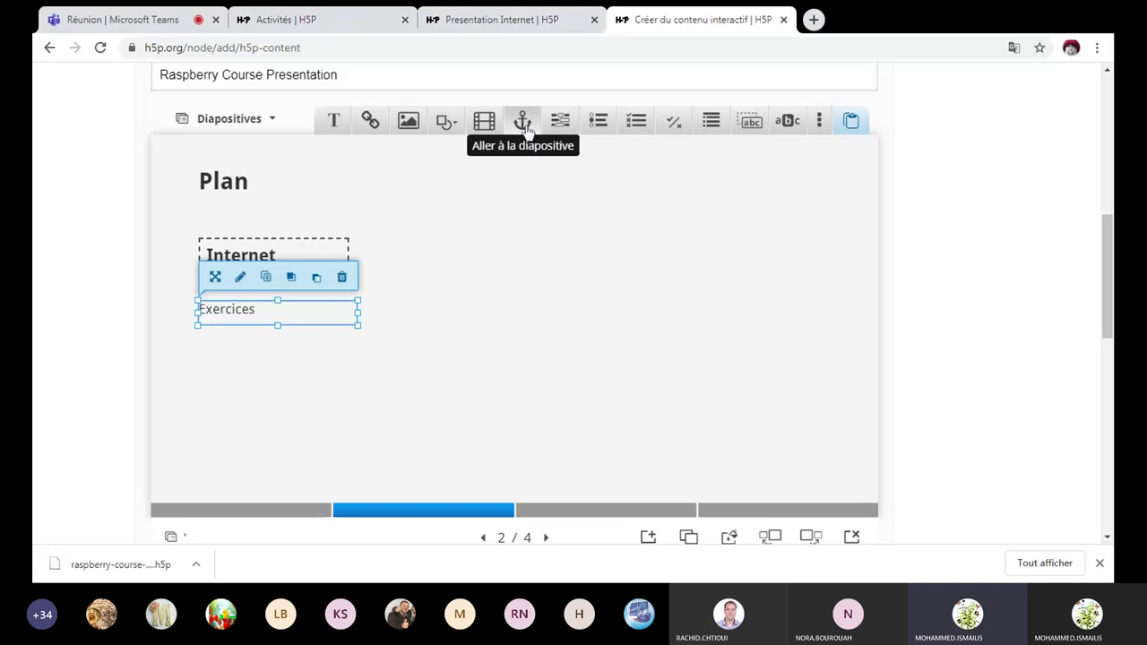
Add a second slide link without a title to the Plan slide that goes to slide number 4.
{"action": "left_click_drag", "start_coordinate": [525, 128], "coordinate": [472, 292]}
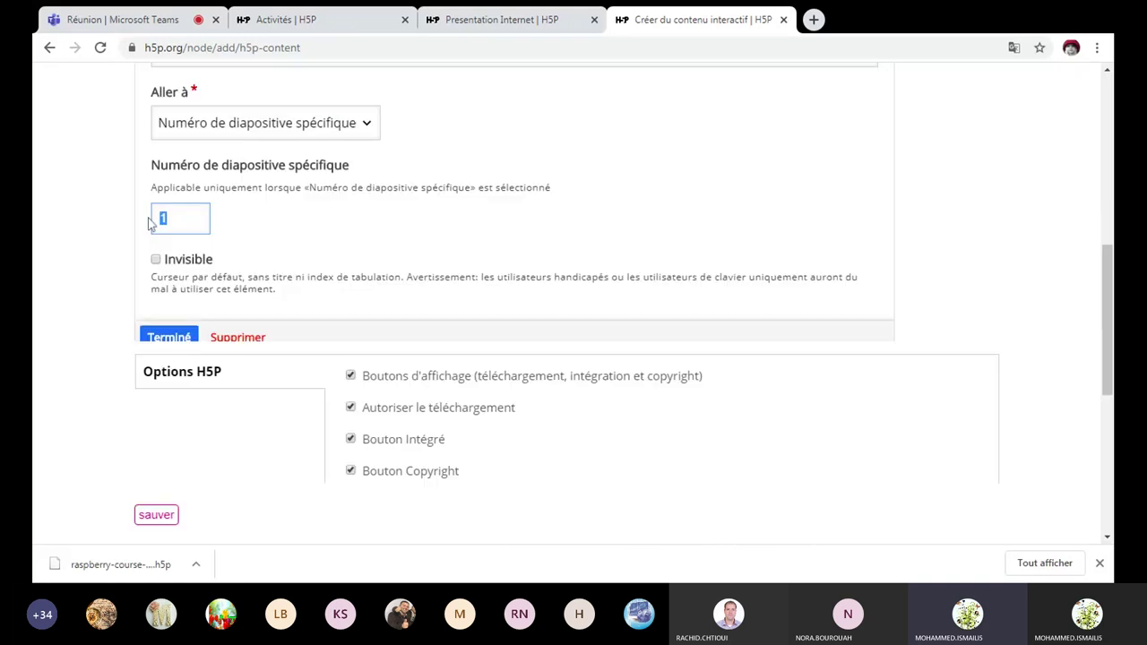
{"action": "type", "text": "4"}
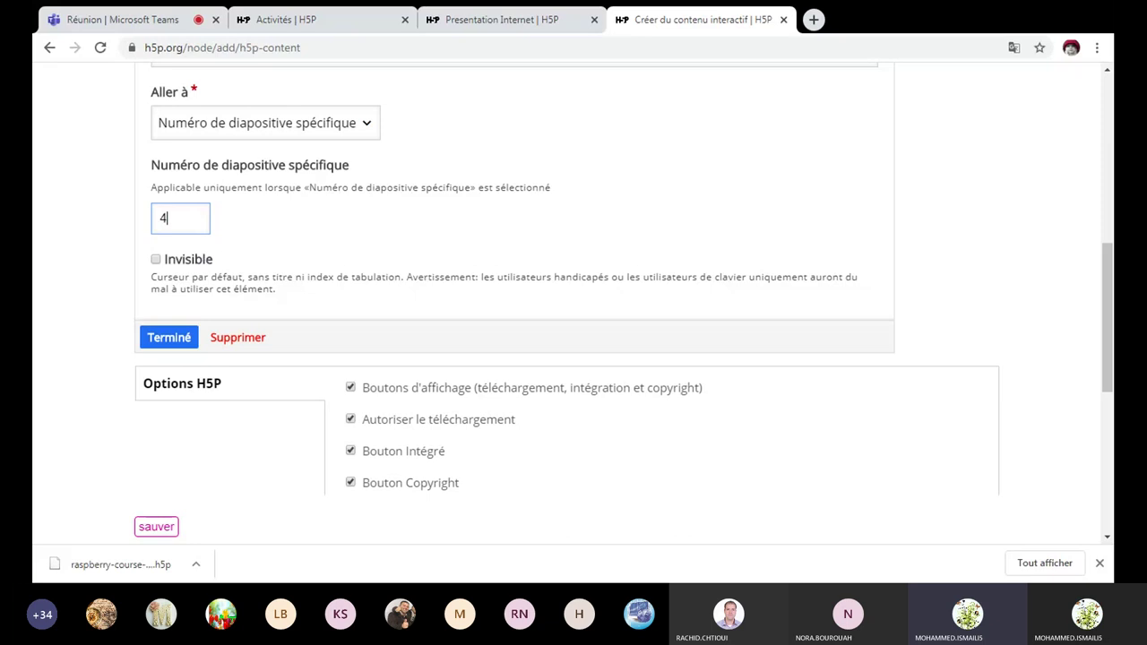
{"action": "left_click", "coordinate": [156, 260]}
{"action": "left_click", "coordinate": [178, 347]}
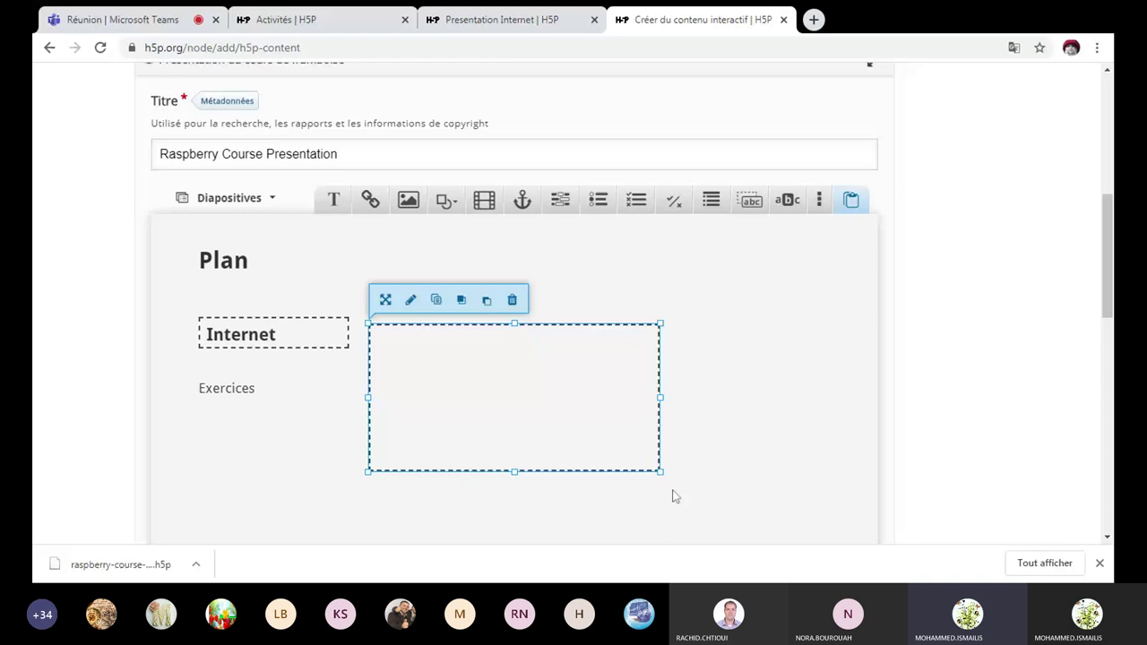
Shrink the slide 4 link area to one line high and move it over the "Exercices" text.
{"action": "left_click", "coordinate": [608, 420]}
{"action": "left_click_drag", "start_coordinate": [662, 474], "coordinate": [561, 371]}
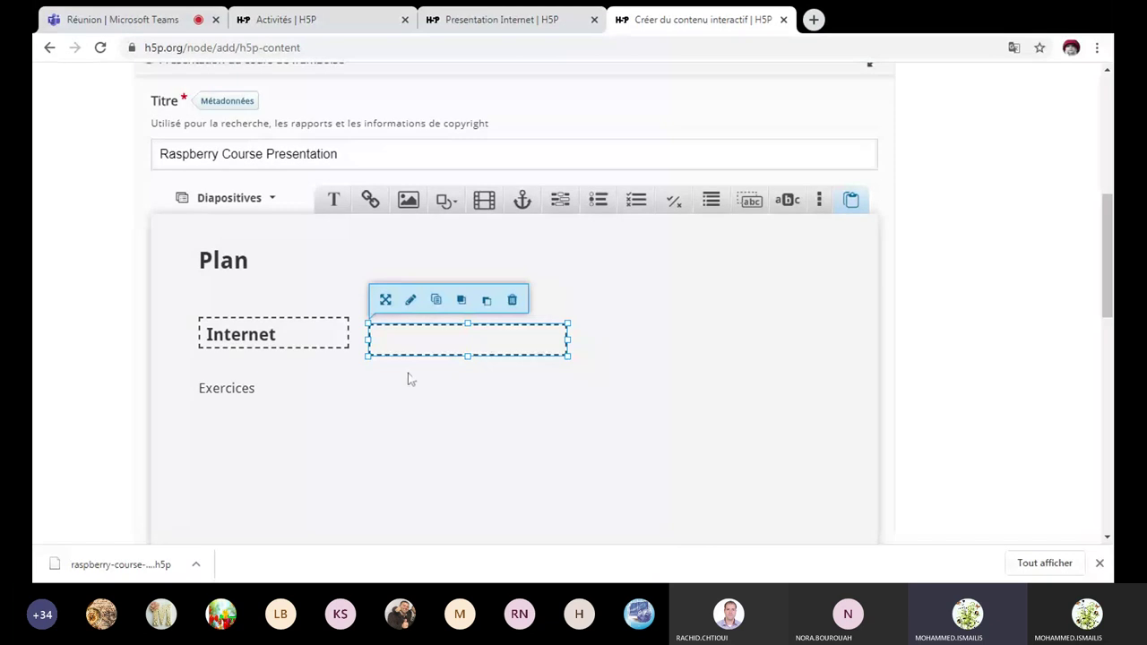
{"action": "left_click_drag", "start_coordinate": [484, 339], "coordinate": [296, 387]}
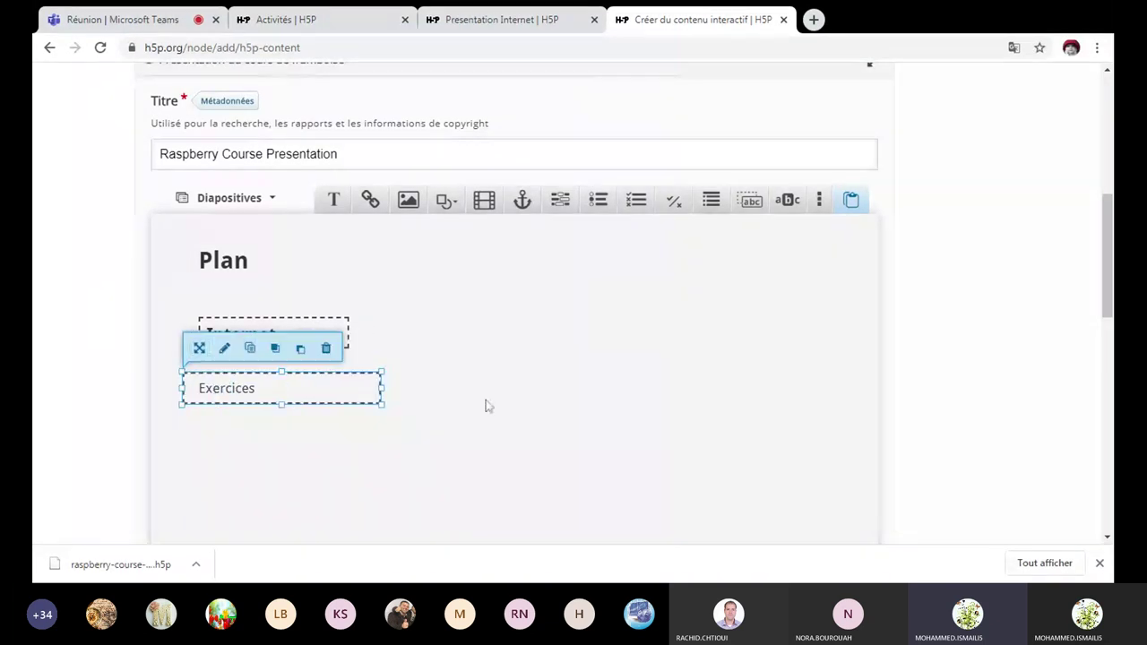
{"action": "left_click", "coordinate": [488, 403]}
{"action": "scroll", "coordinate": [505, 341], "scroll_direction": "down", "scroll_amount": 1}
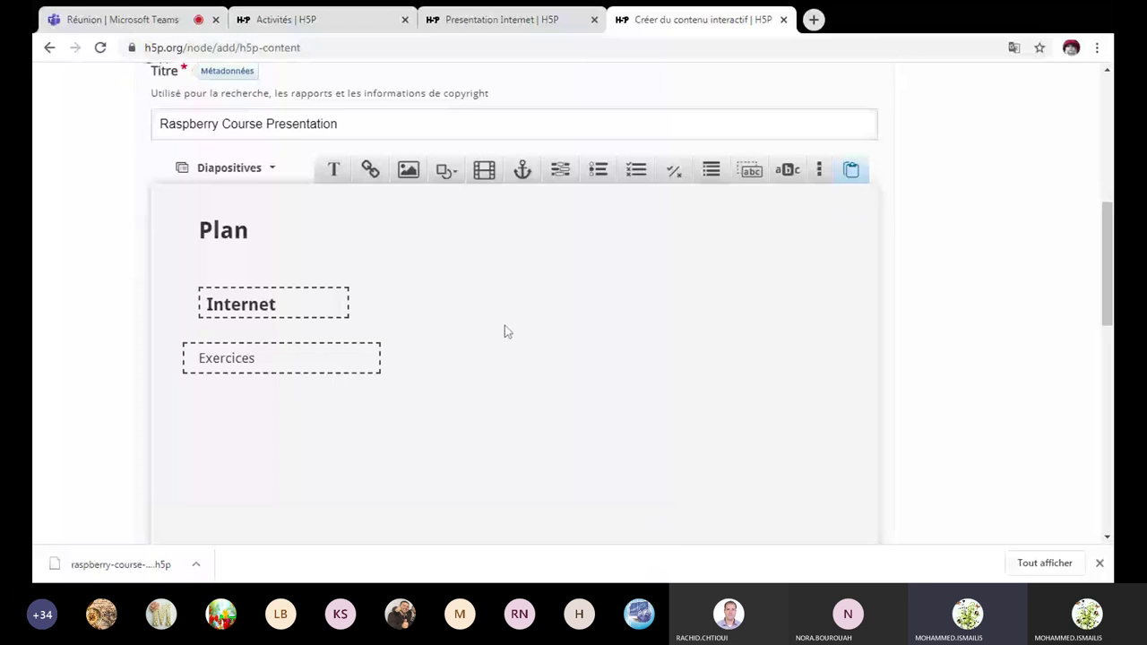
{"action": "scroll", "coordinate": [505, 332], "scroll_direction": "down", "scroll_amount": 1}
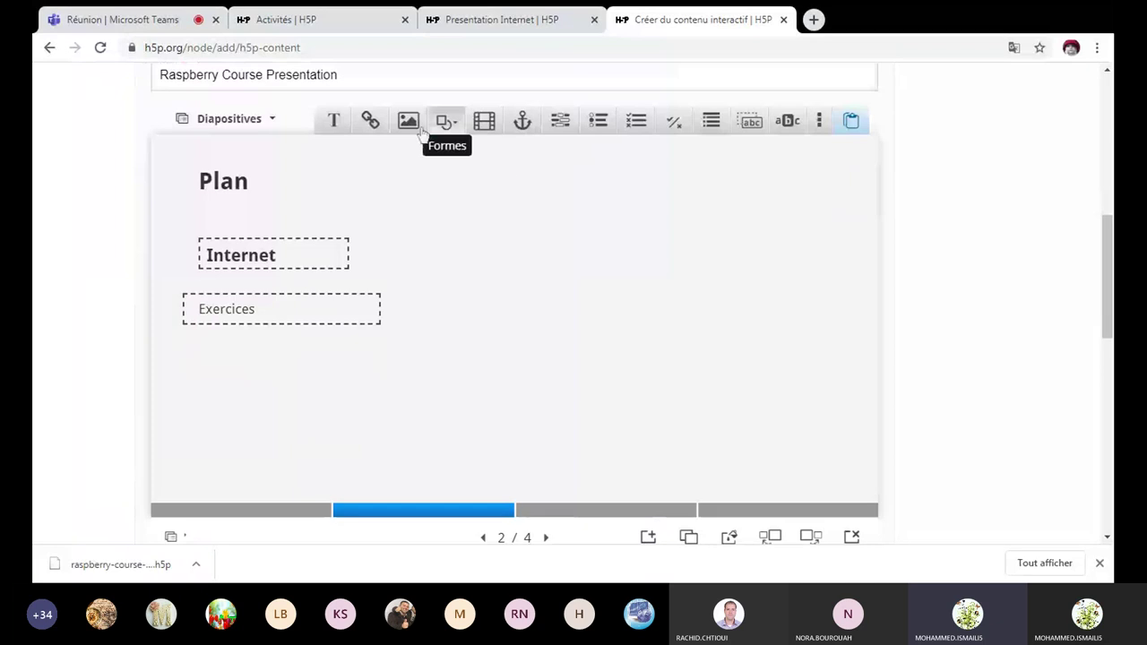
{"action": "left_click", "coordinate": [489, 131]}
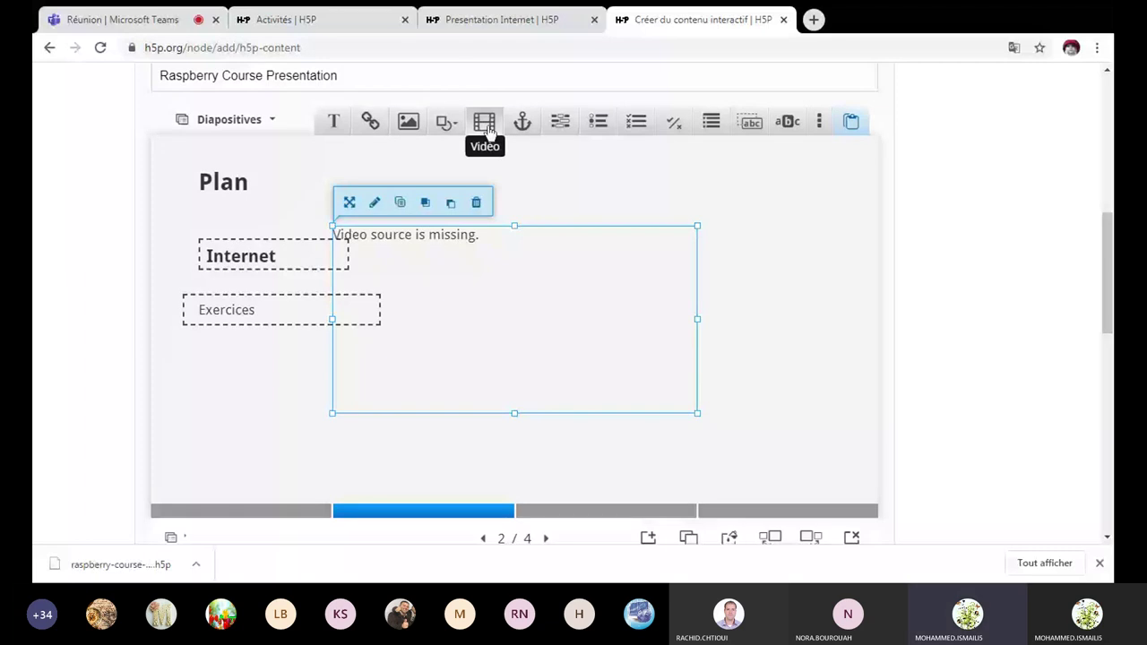
{"action": "key", "text": "Escape"}
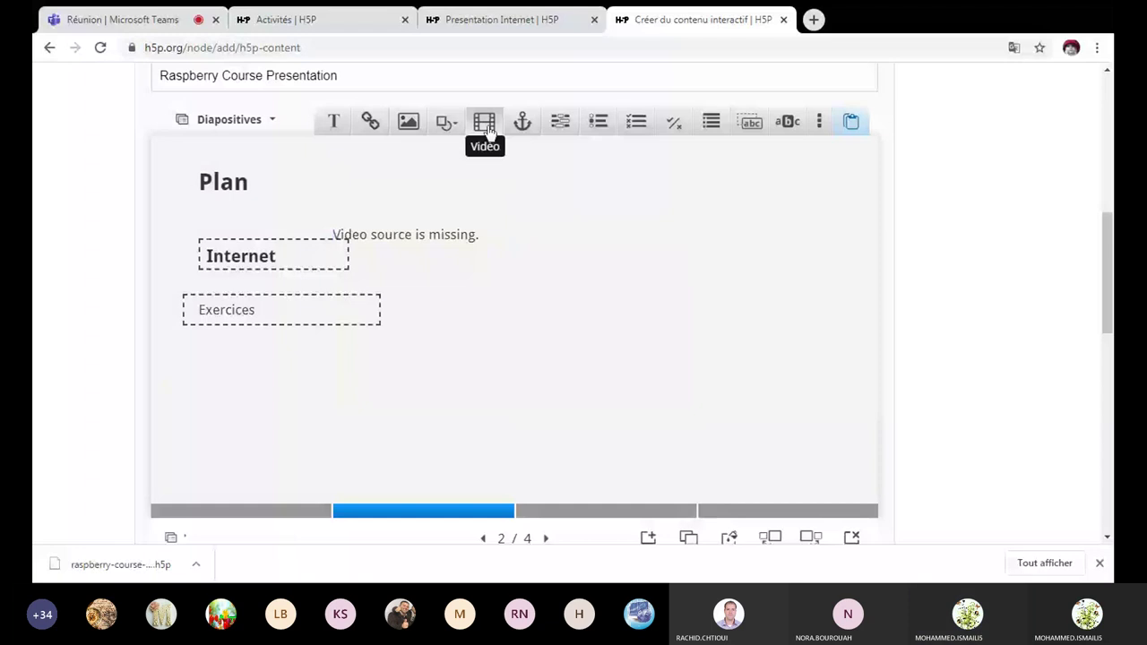
{"action": "left_click", "coordinate": [487, 127]}
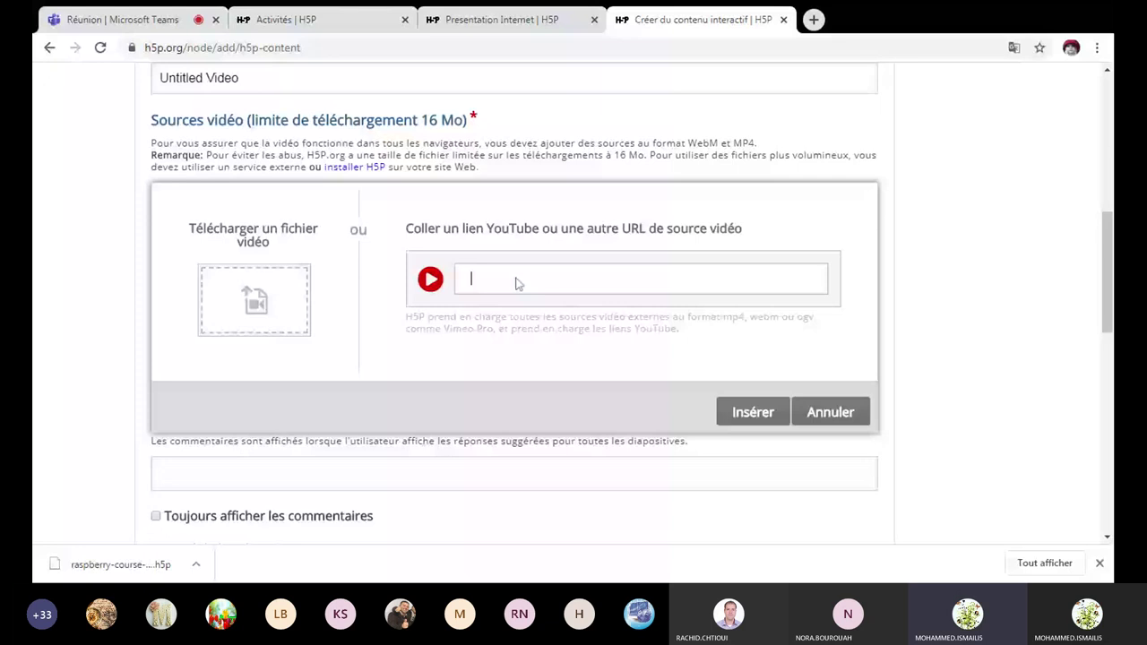
{"action": "type", "text": "https://youtu.be/JKGTXwD3UZA"}
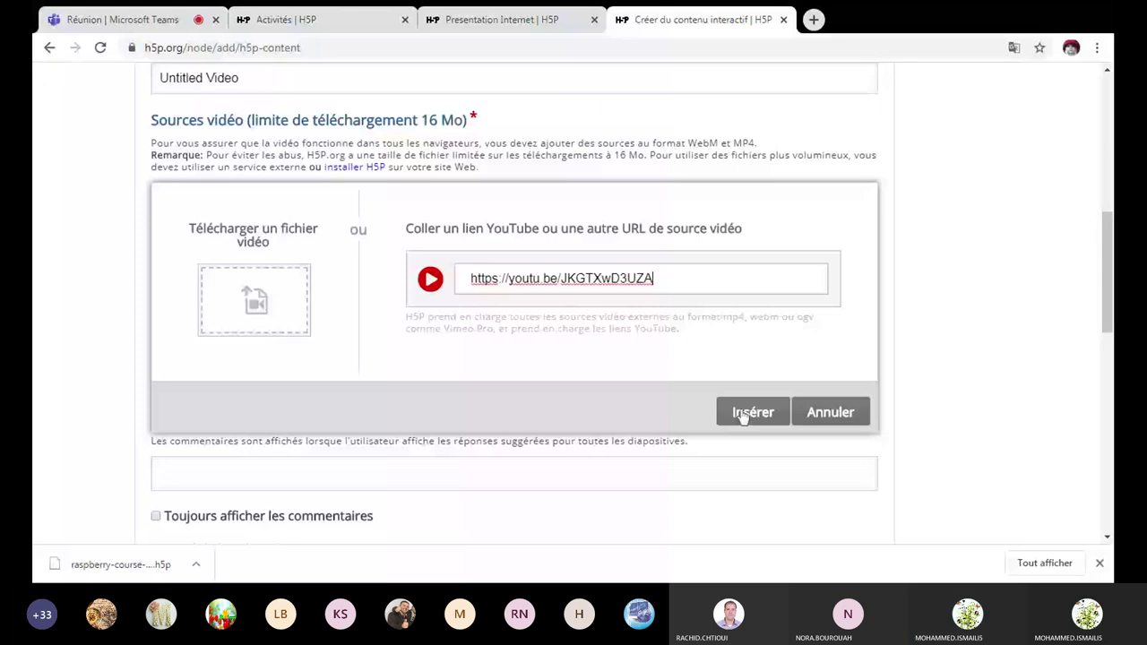
{"action": "left_click", "coordinate": [749, 414]}
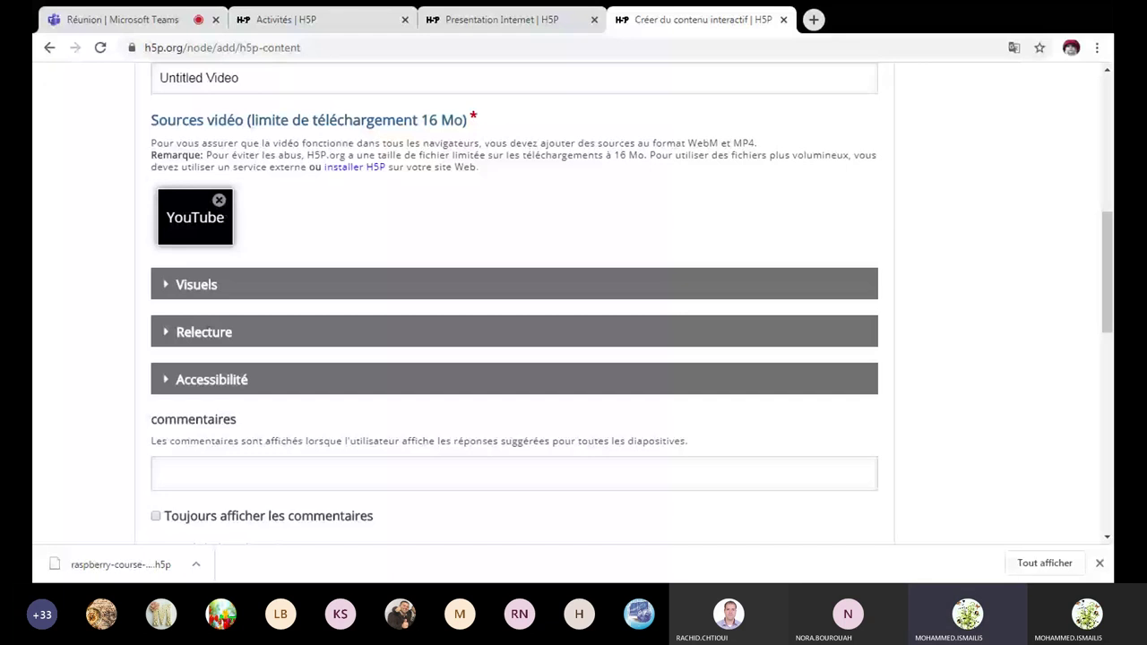
{"action": "scroll", "coordinate": [453, 318], "scroll_direction": "up", "scroll_amount": 2}
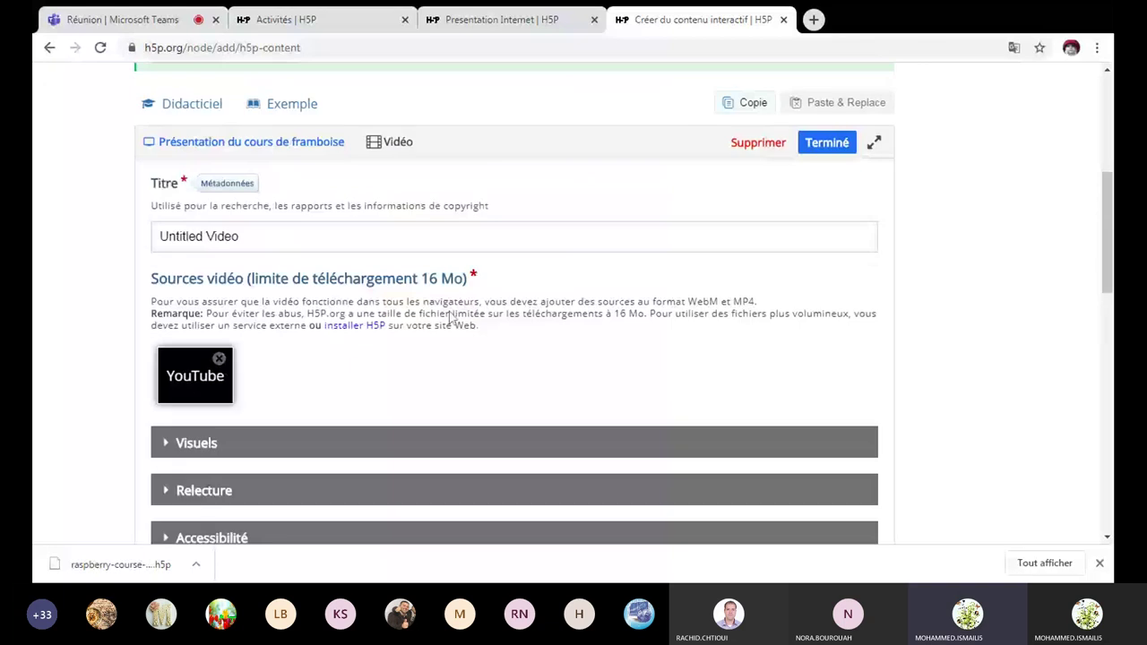
{"action": "key", "text": "Escape"}
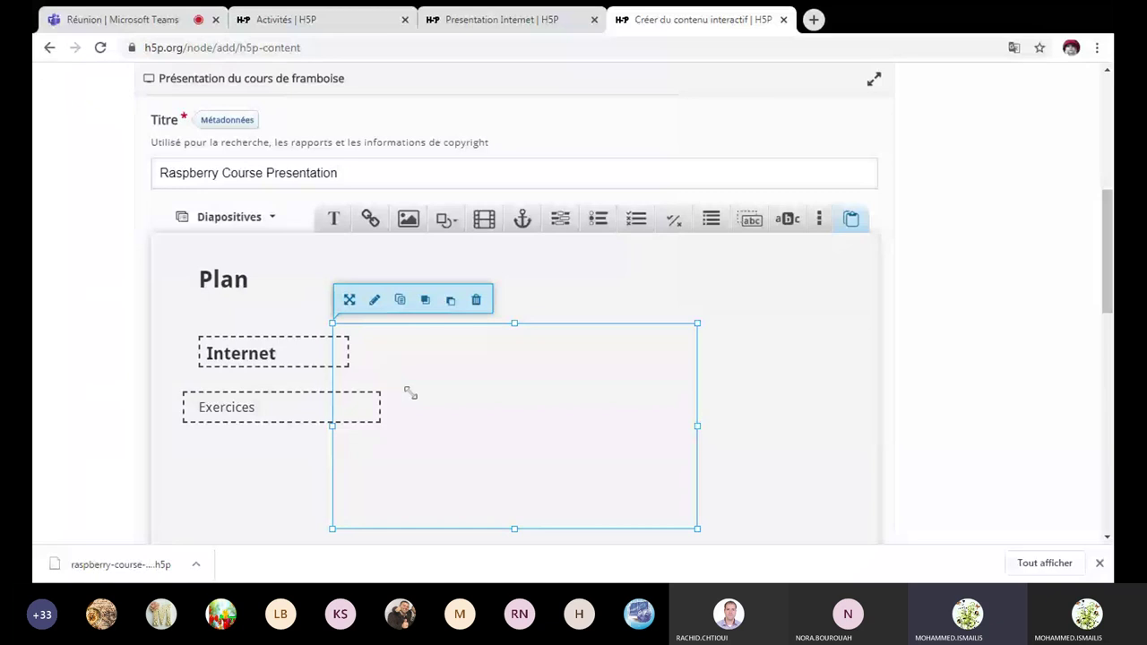
Shrink the video on the Plan slide and move it to the slide's upper-right area.
{"action": "left_click_drag", "start_coordinate": [410, 393], "coordinate": [434, 418]}
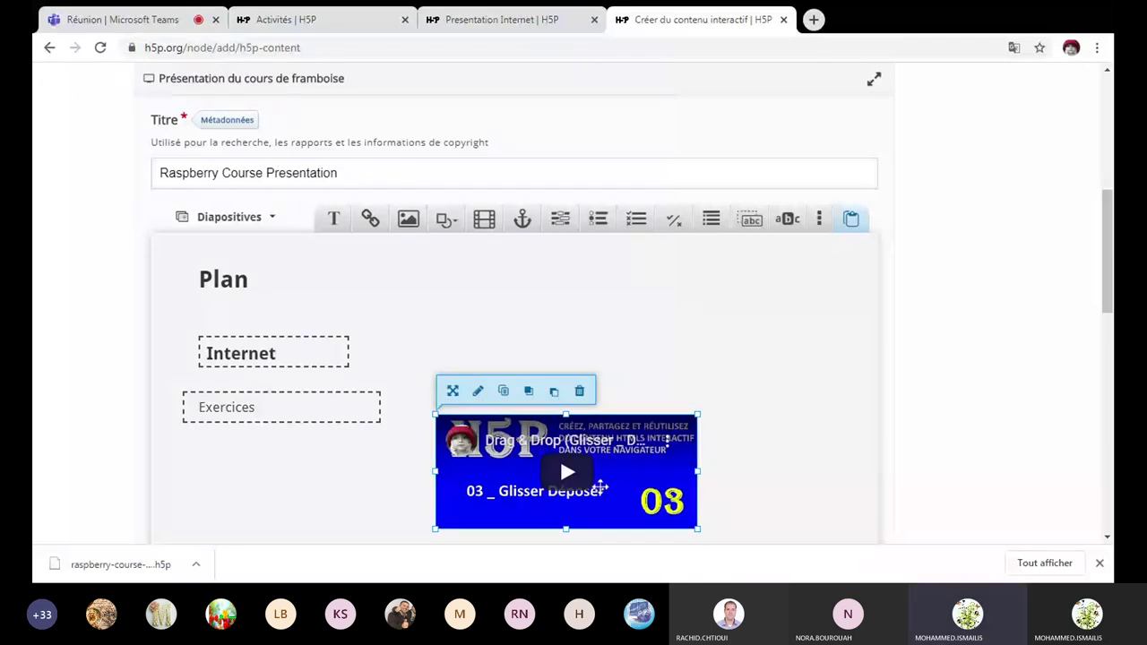
{"action": "left_click_drag", "start_coordinate": [479, 397], "coordinate": [630, 278]}
{"action": "left_click", "coordinate": [627, 279]}
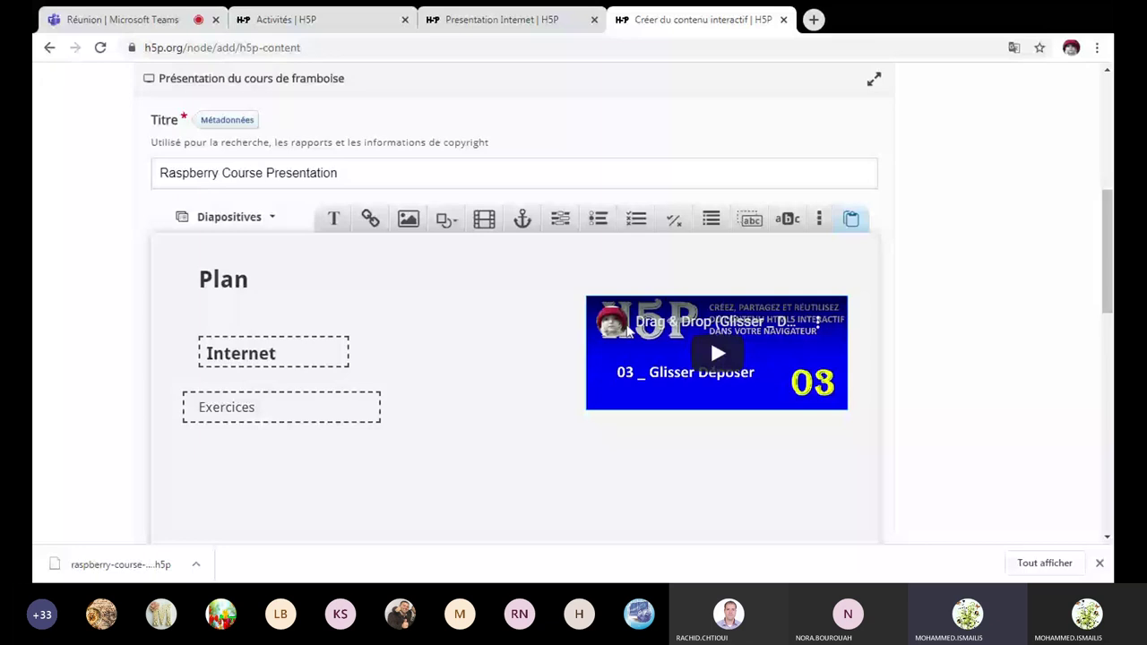
Review the visual, playback and display settings of the Plan slide's video.
{"action": "left_click", "coordinate": [617, 301]}
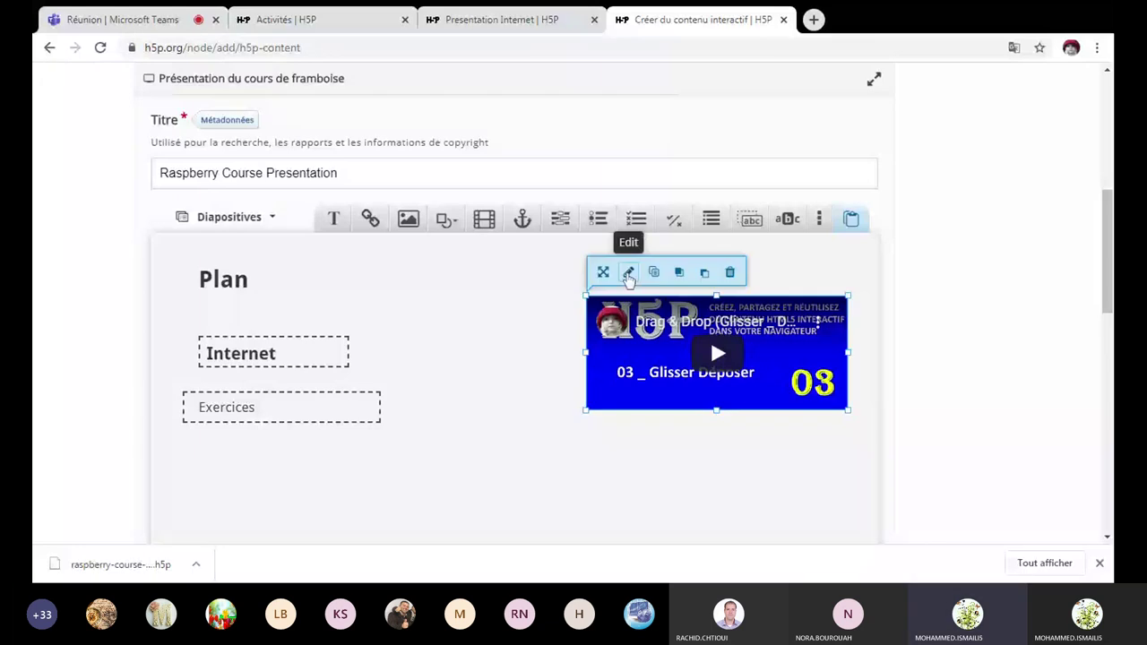
{"action": "left_click", "coordinate": [628, 274]}
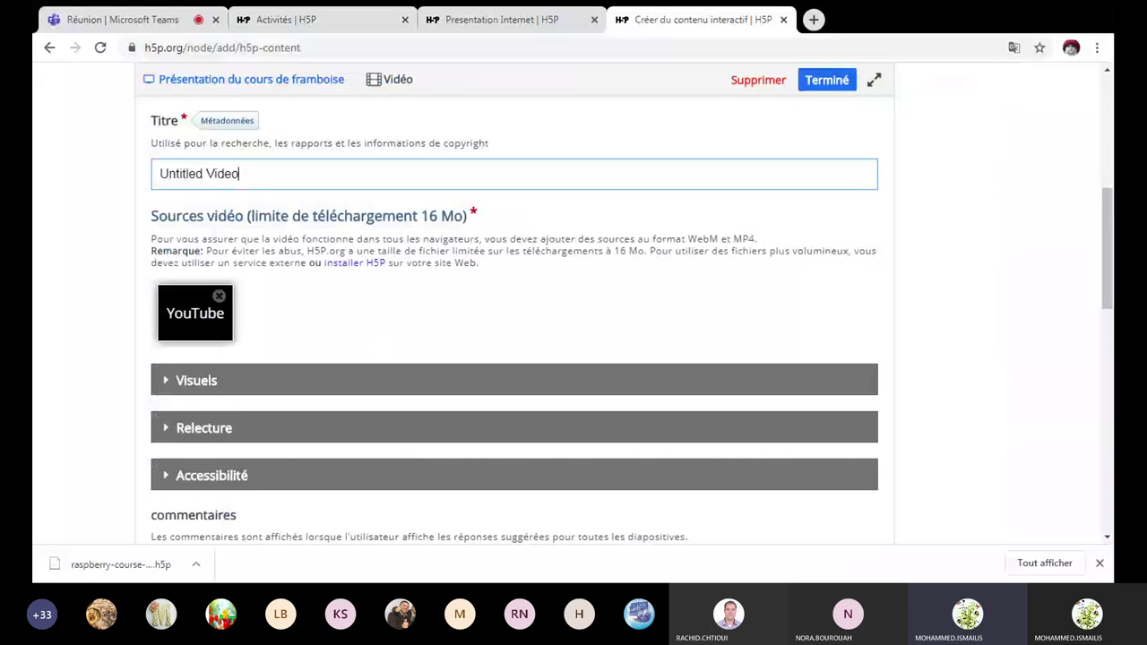
{"action": "scroll", "coordinate": [274, 313], "scroll_direction": "down", "scroll_amount": 1}
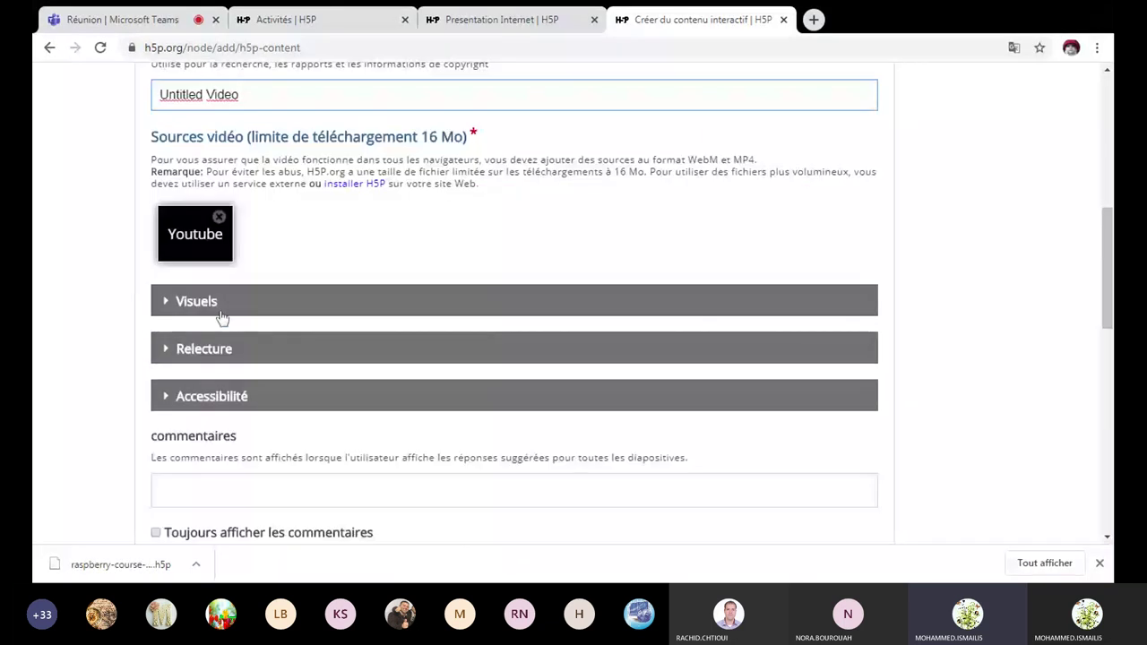
{"action": "left_click", "coordinate": [168, 304]}
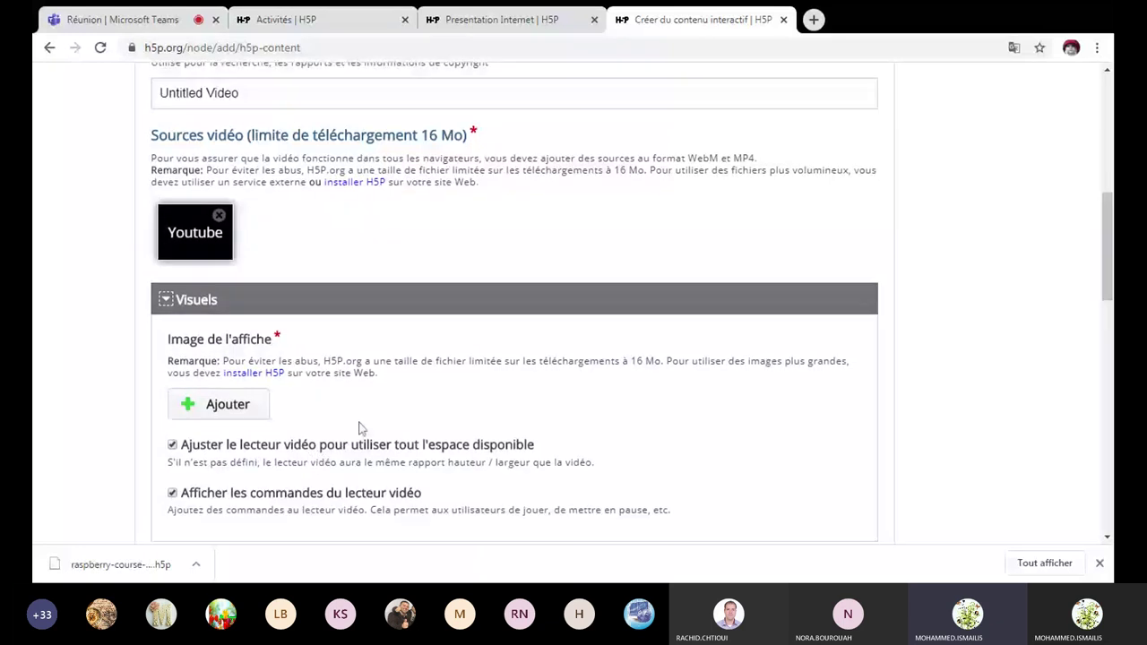
{"action": "scroll", "coordinate": [269, 341], "scroll_direction": "down", "scroll_amount": 2}
{"action": "left_click", "coordinate": [169, 144]}
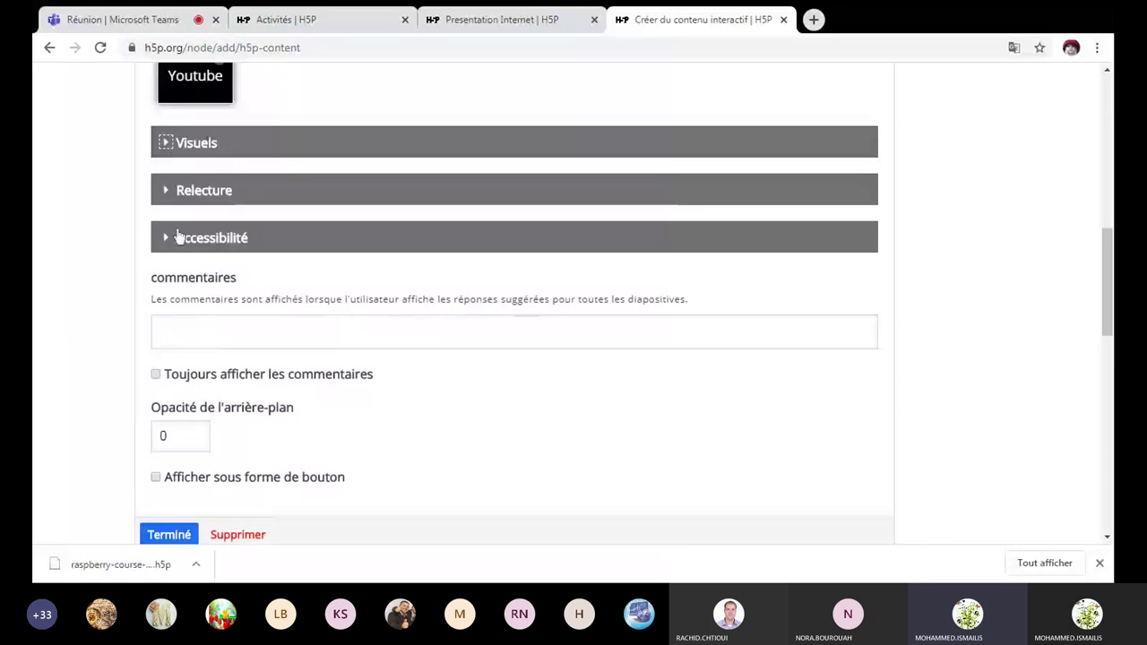
{"action": "left_click", "coordinate": [166, 193]}
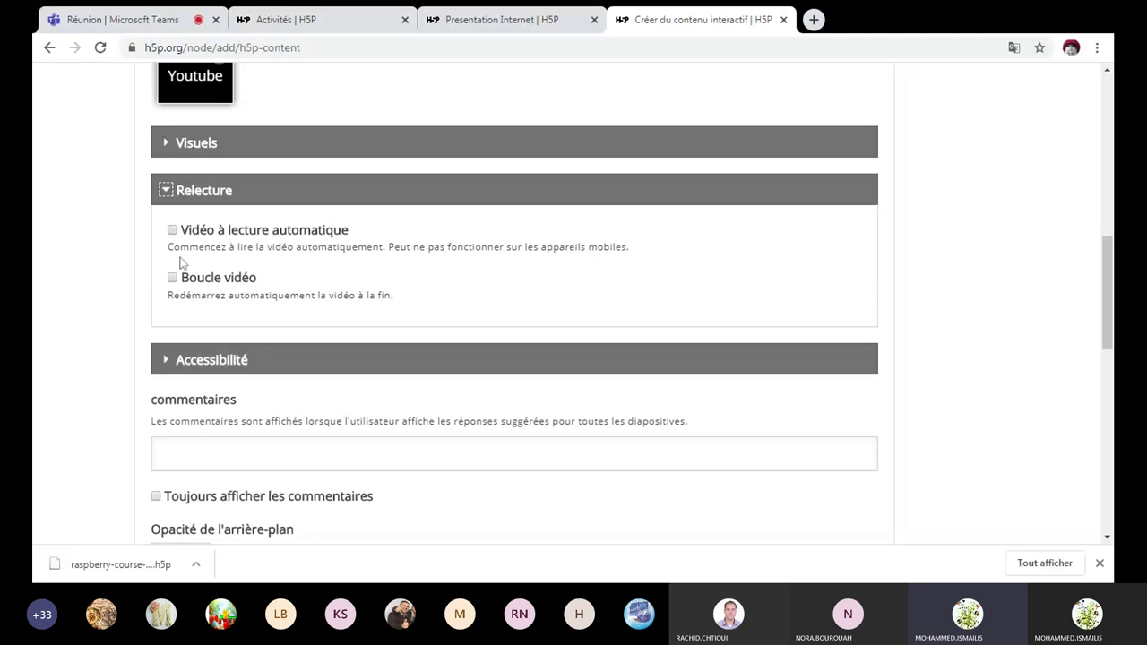
{"action": "left_click", "coordinate": [192, 192]}
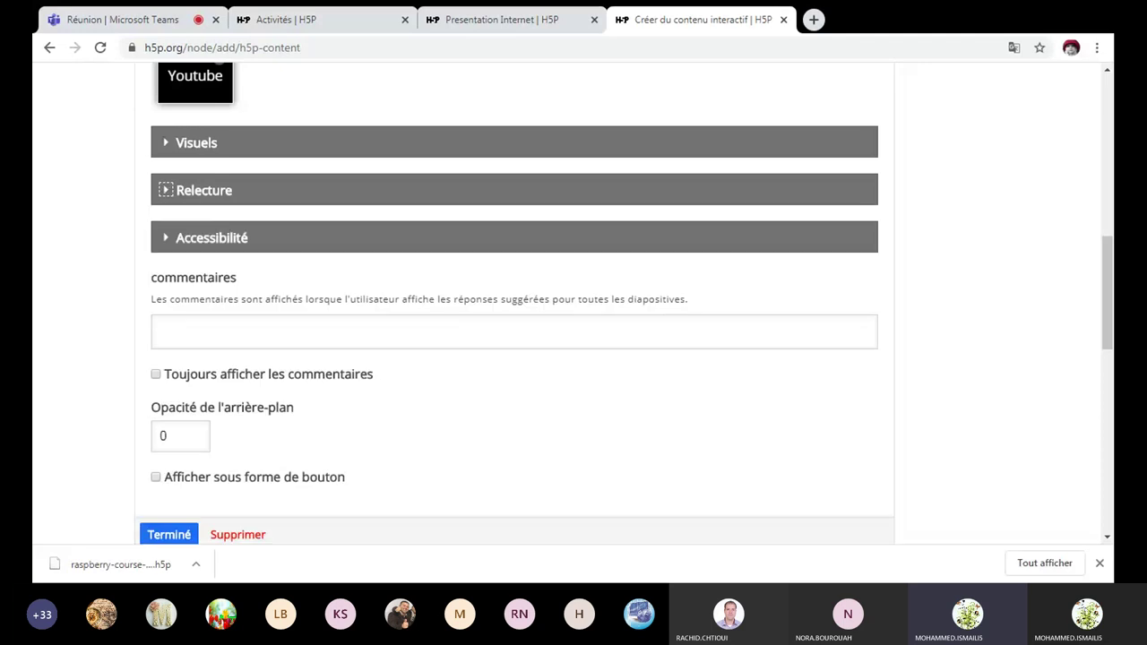
{"action": "scroll", "coordinate": [446, 403], "scroll_direction": "down", "scroll_amount": 1}
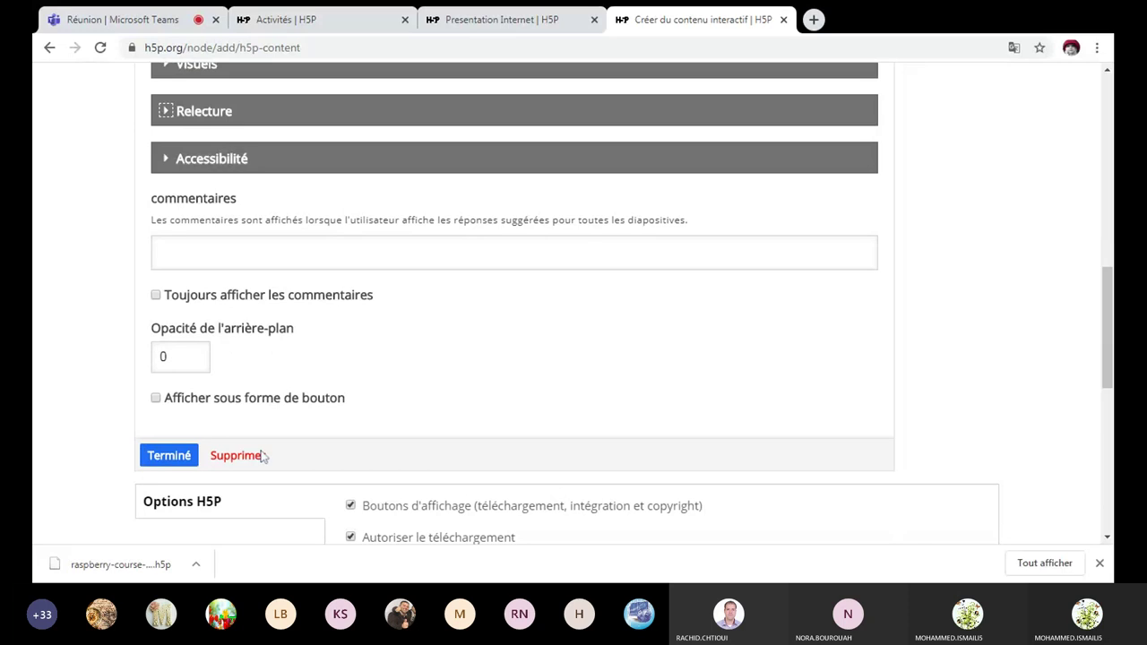
{"action": "left_click", "coordinate": [170, 456]}
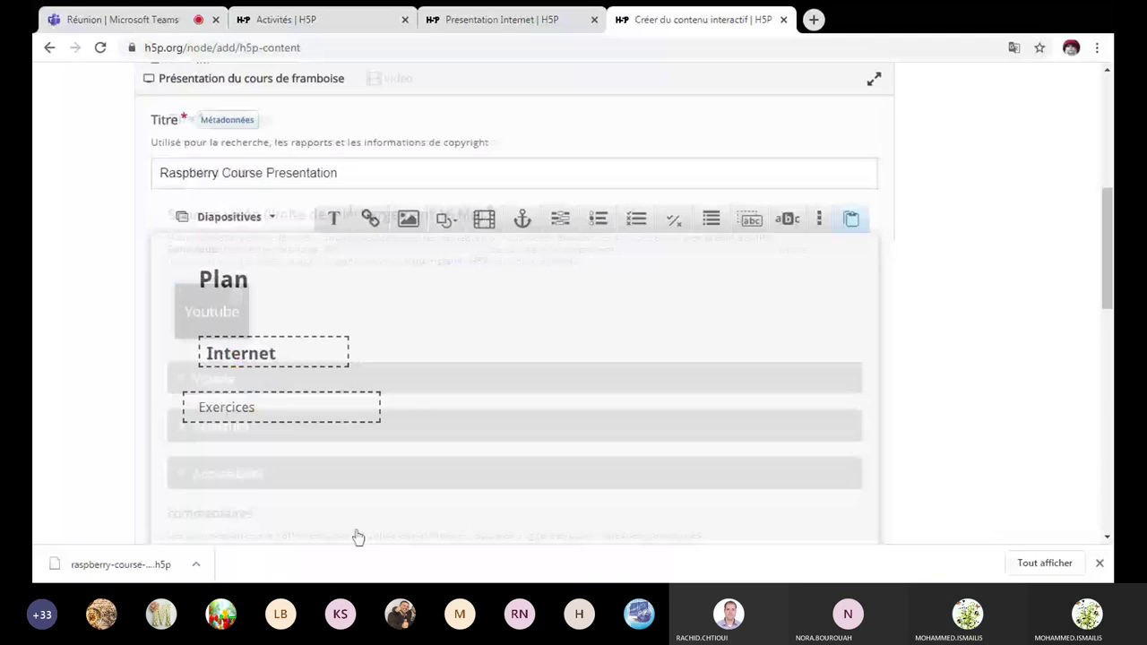
Save the course presentation and bring its published version into view.
{"action": "scroll", "coordinate": [357, 536], "scroll_direction": "down", "scroll_amount": 10}
{"action": "left_click", "coordinate": [172, 455]}
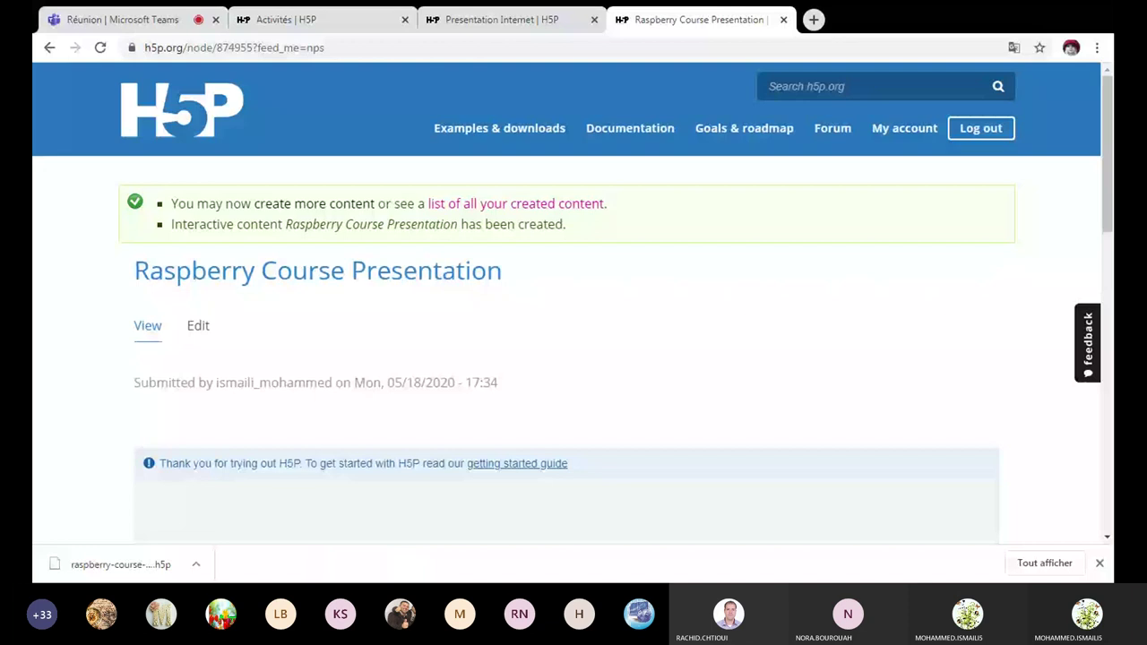
{"action": "scroll", "coordinate": [574, 341], "scroll_direction": "down", "scroll_amount": 3}
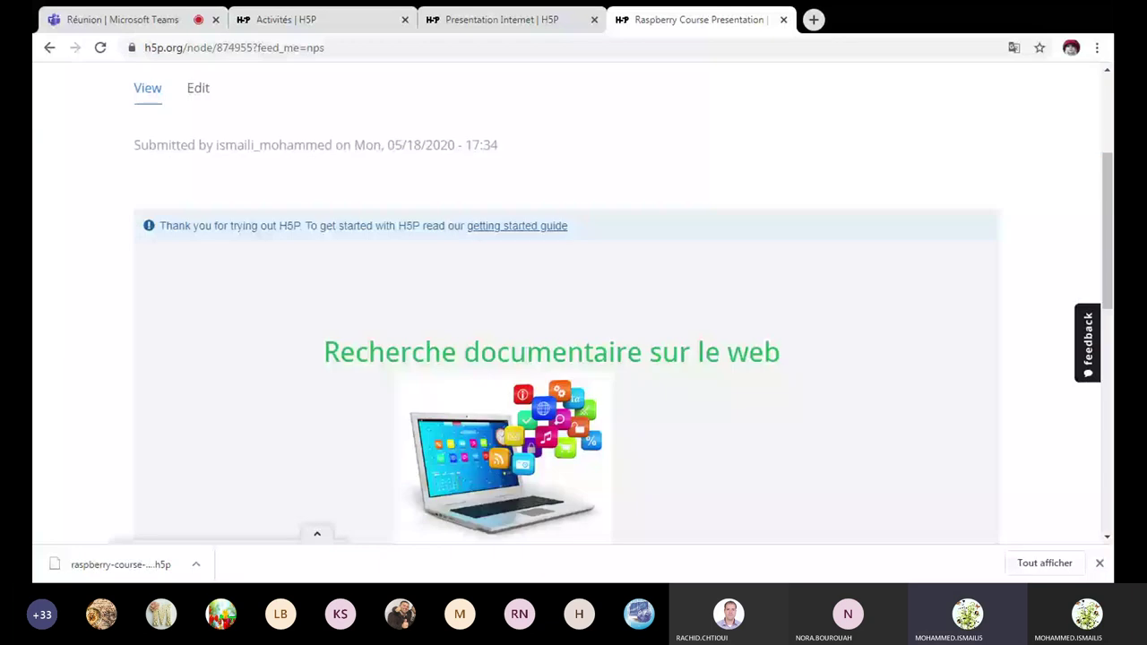
{"action": "scroll", "coordinate": [401, 370], "scroll_direction": "down", "scroll_amount": 2}
{"action": "scroll", "coordinate": [401, 370], "scroll_direction": "down", "scroll_amount": 1}
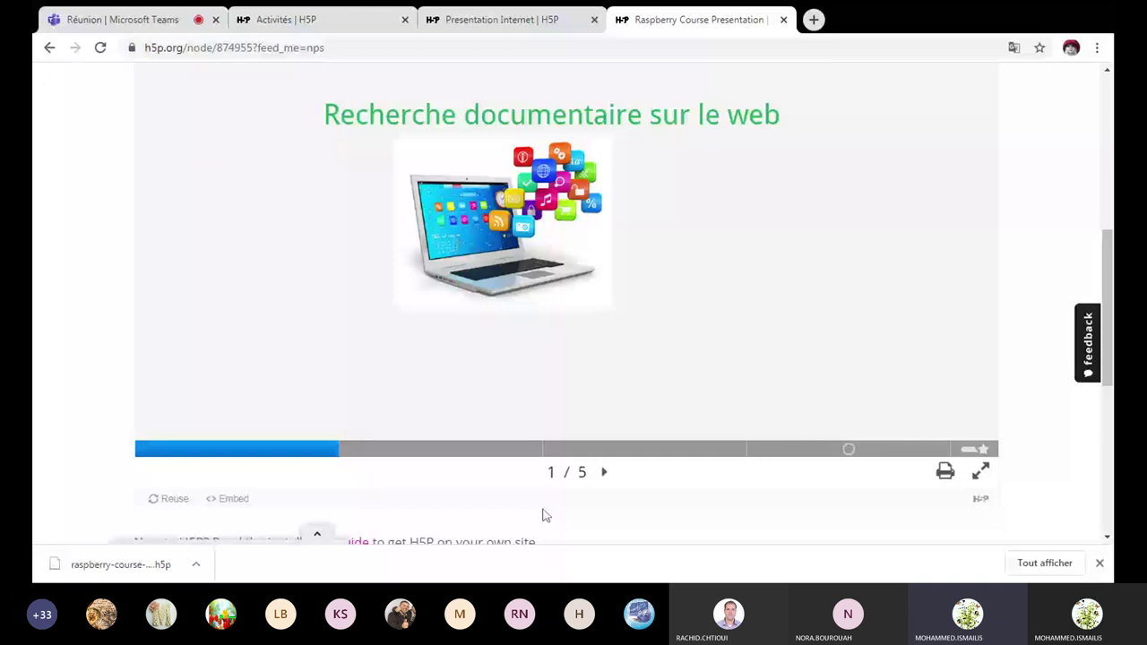
Test the "Internet" and "Exercices" links on the Plan slide and the home buttons on their target slides.
{"action": "left_click", "coordinate": [403, 458]}
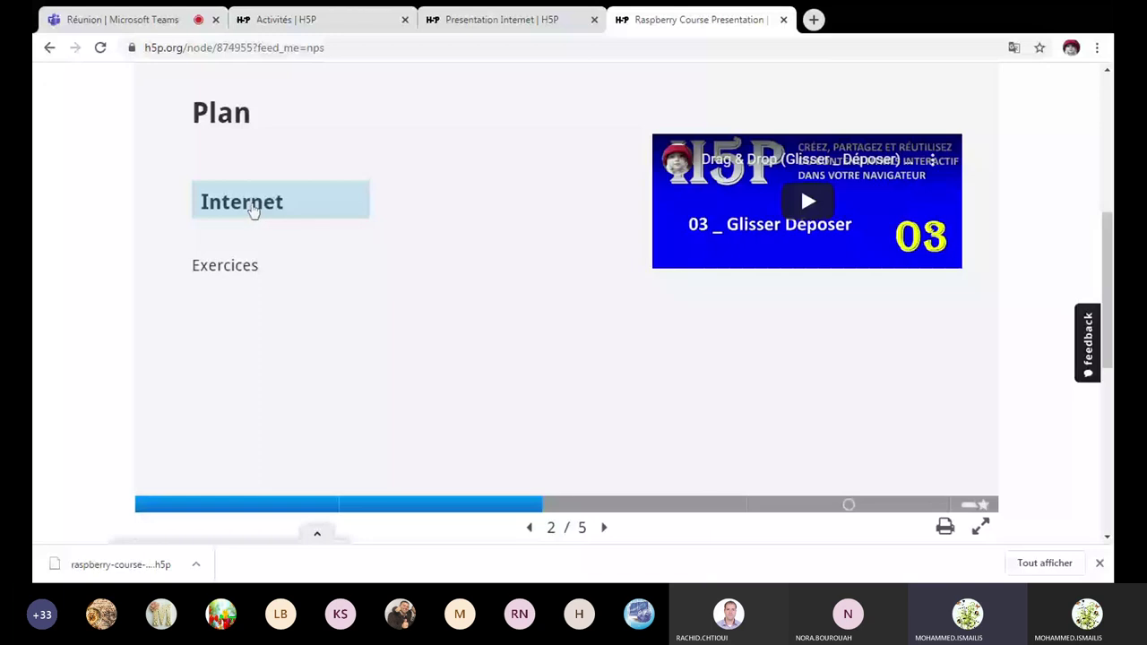
{"action": "left_click", "coordinate": [253, 209]}
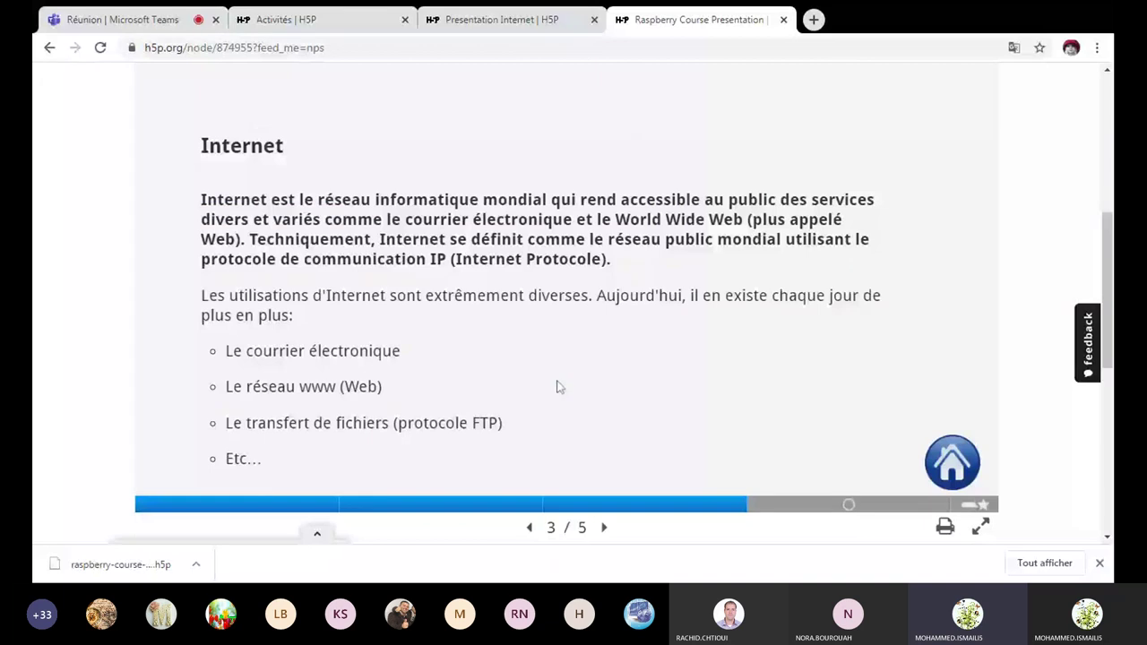
{"action": "left_click", "coordinate": [948, 461]}
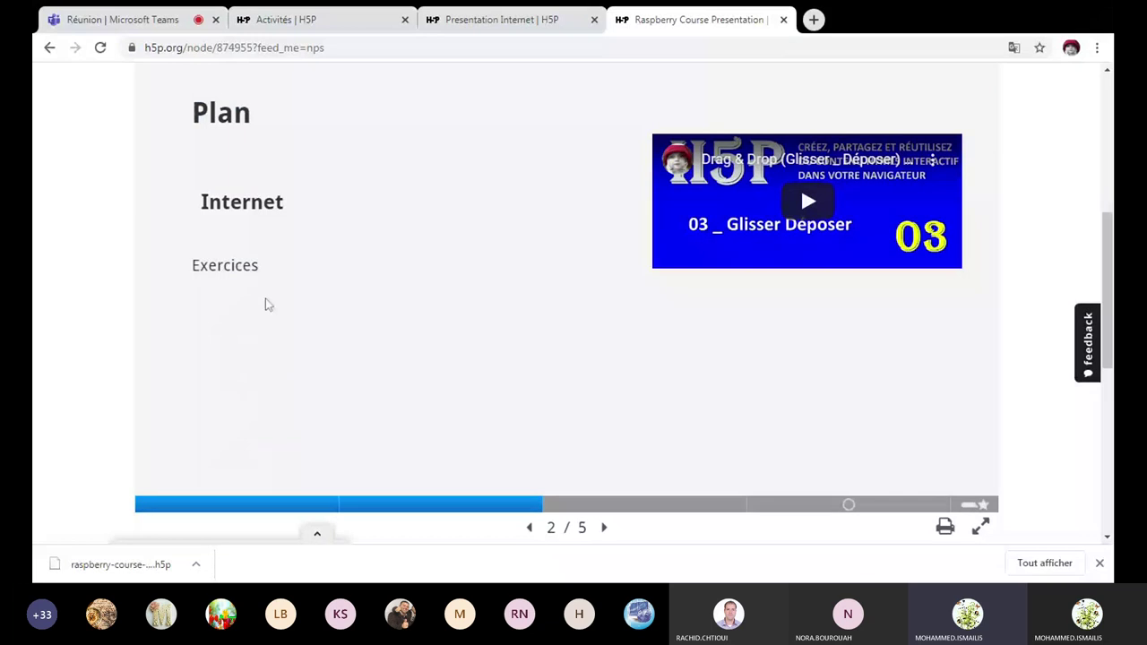
{"action": "left_click", "coordinate": [242, 269]}
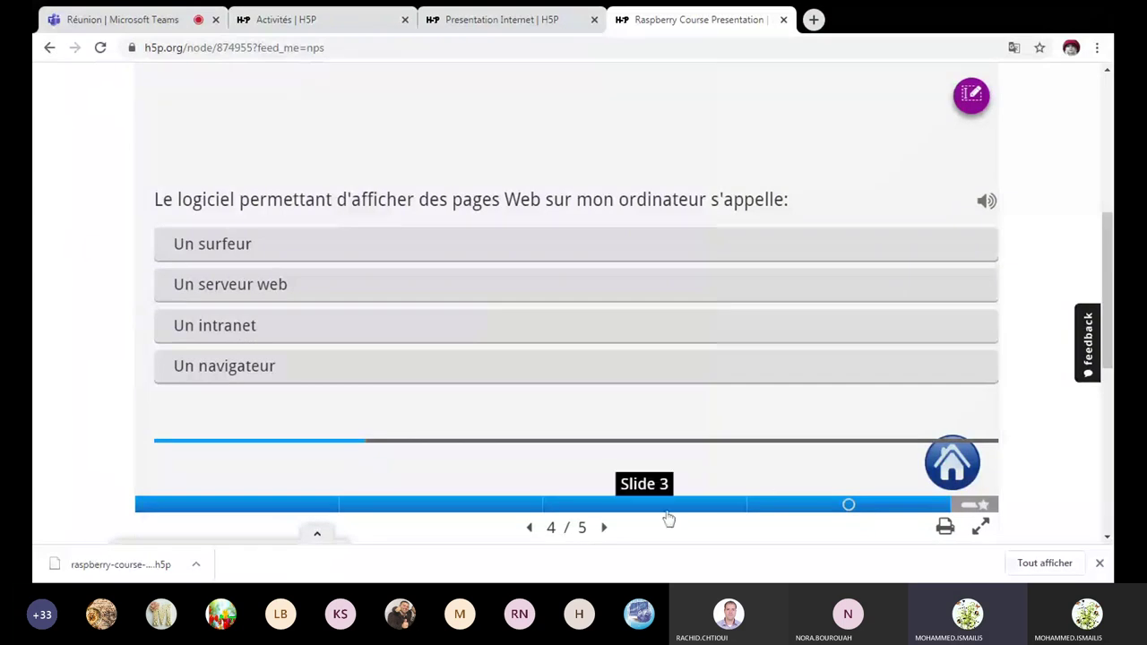
{"action": "left_click", "coordinate": [954, 466]}
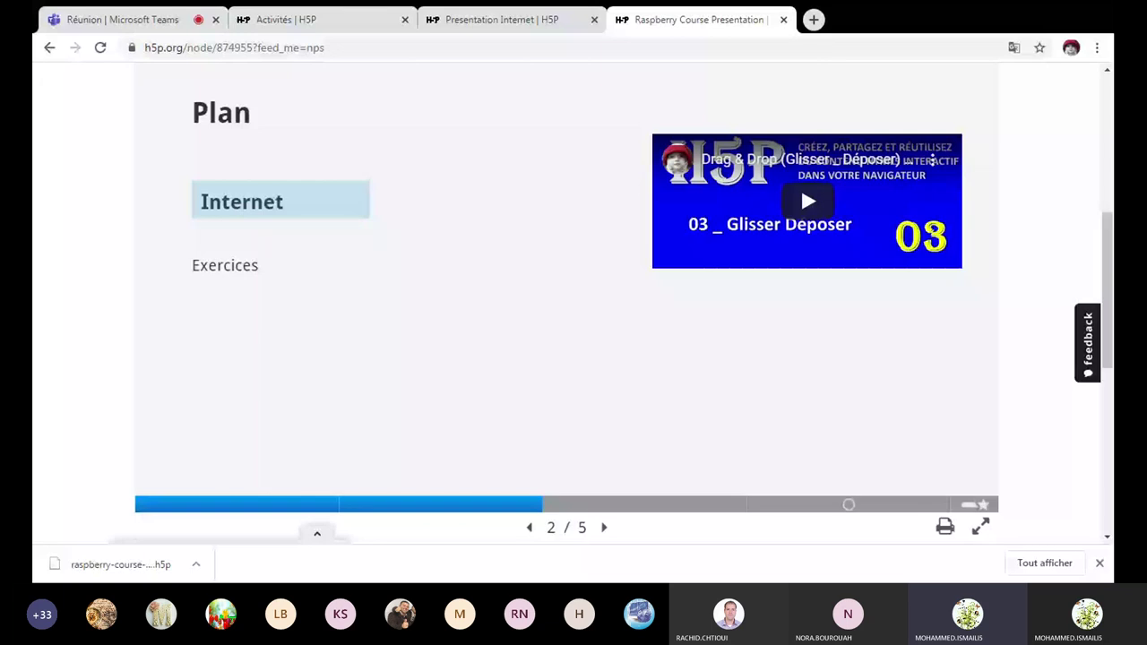
Answer the text question on slide 4 about the Internet's pros and cons with av1, av2, in1 and in2 on separate lines.
{"action": "left_click", "coordinate": [242, 202]}
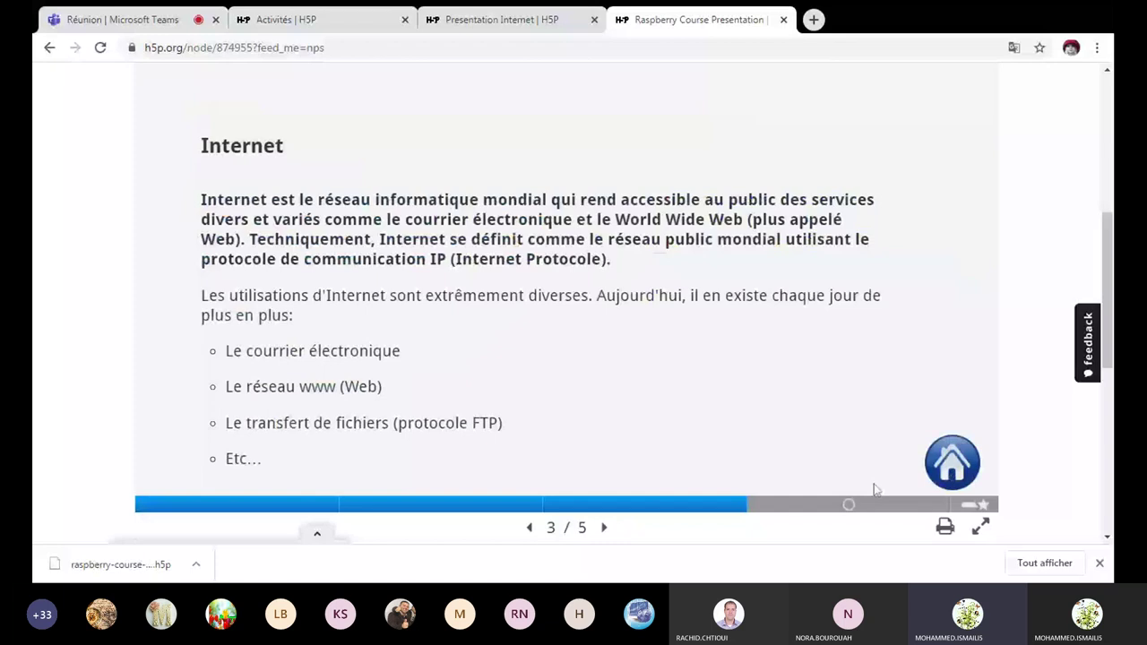
{"action": "key", "text": "Right"}
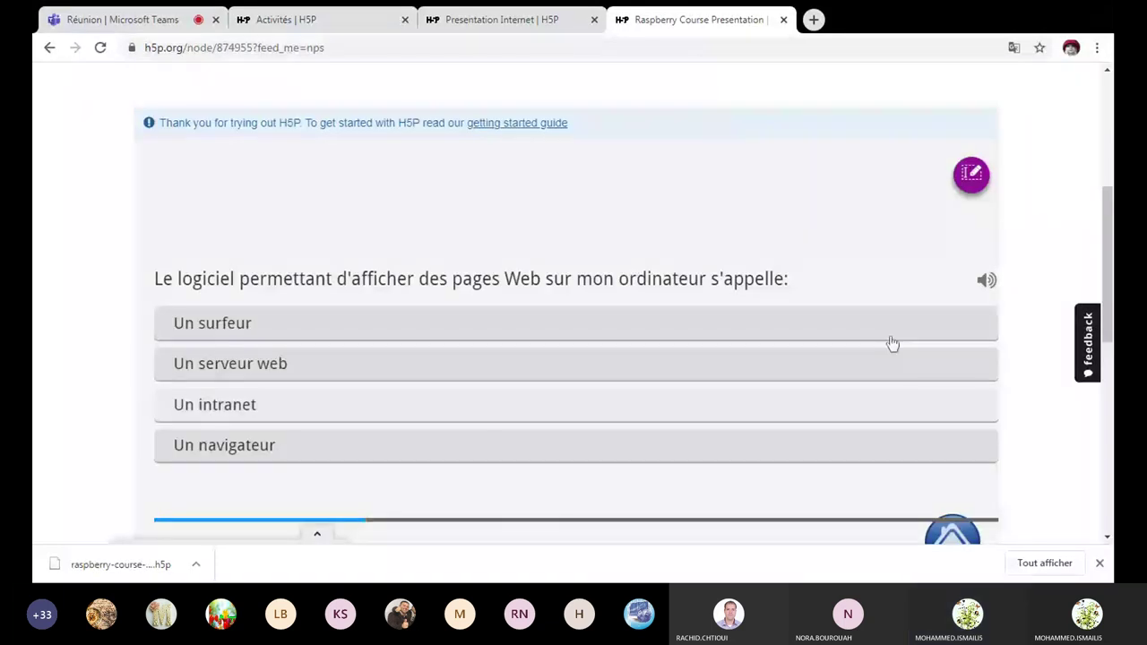
{"action": "left_click", "coordinate": [976, 185]}
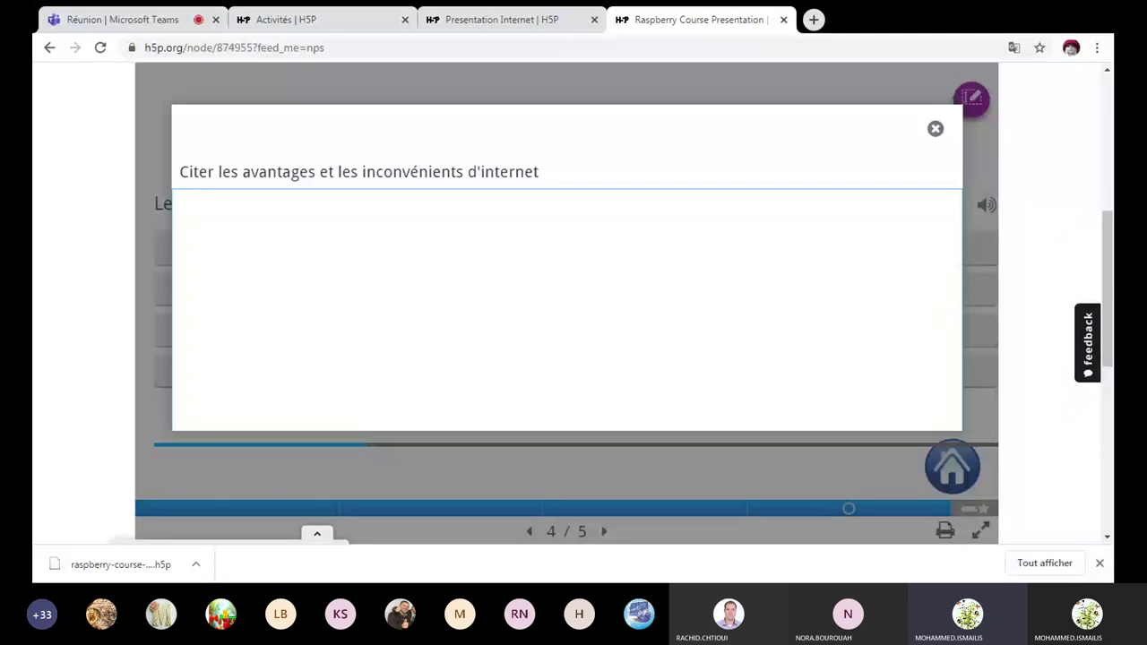
{"action": "left_click_drag", "start_coordinate": [192, 172], "coordinate": [501, 171]}
{"action": "type", "text": "av1"}
{"action": "key", "text": "Return"}
{"action": "type", "text": "a"}
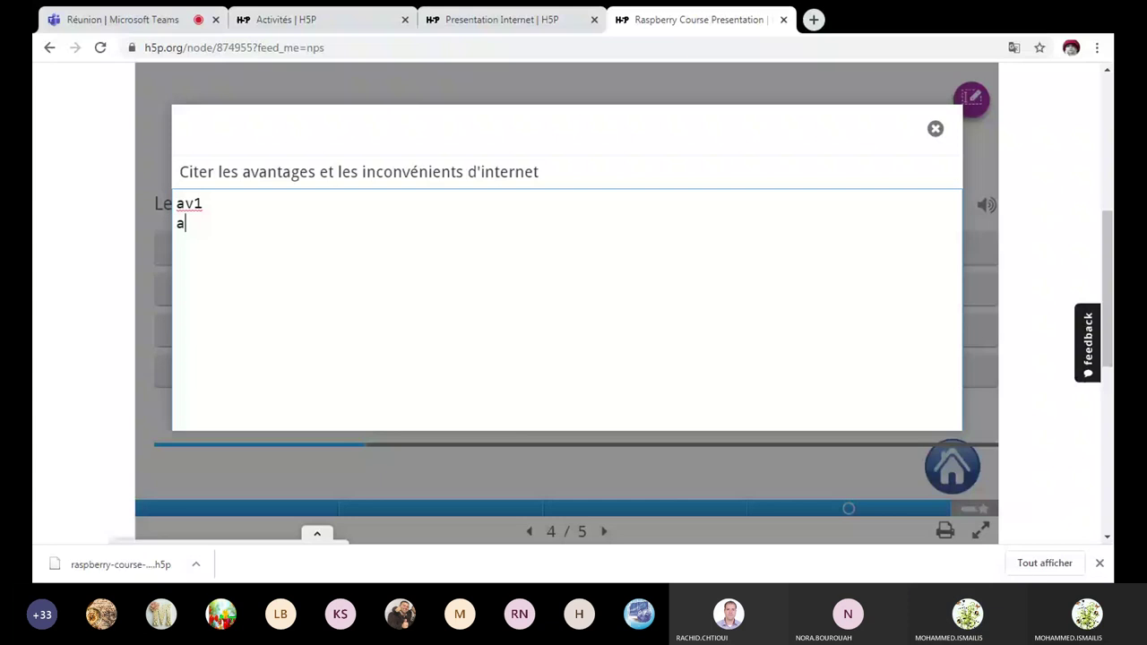
{"action": "type", "text": "v2"}
{"action": "key", "text": "Return"}
{"action": "type", "text": "in1"}
{"action": "key", "text": "Return"}
{"action": "type", "text": "in"}
{"action": "type", "text": "2"}
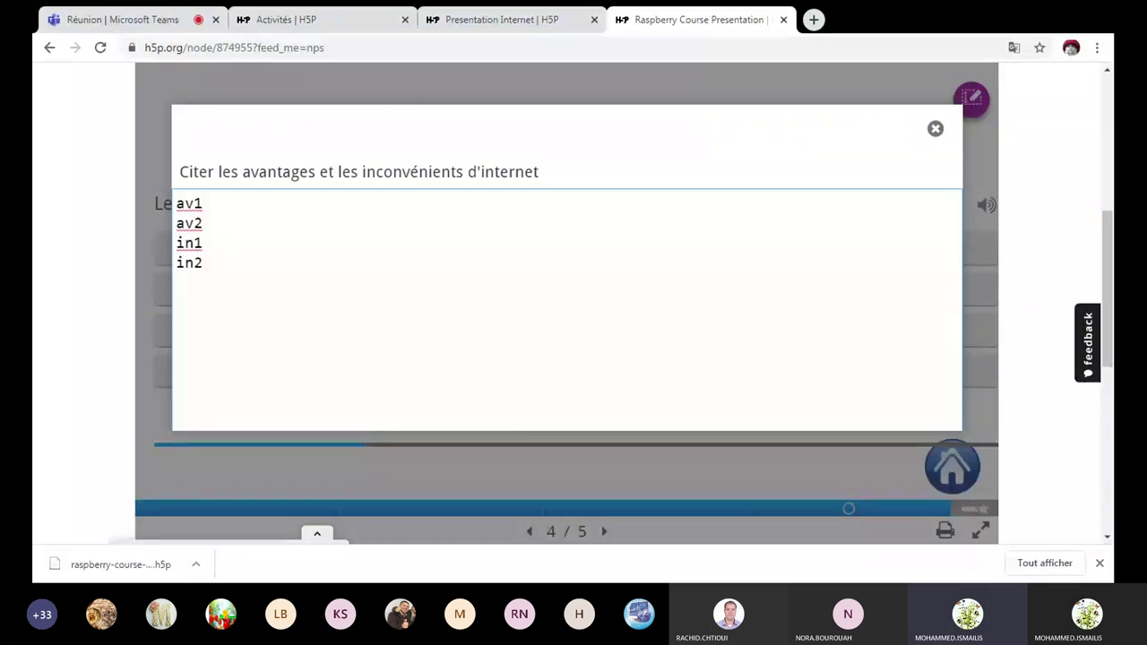
{"action": "left_click", "coordinate": [936, 132]}
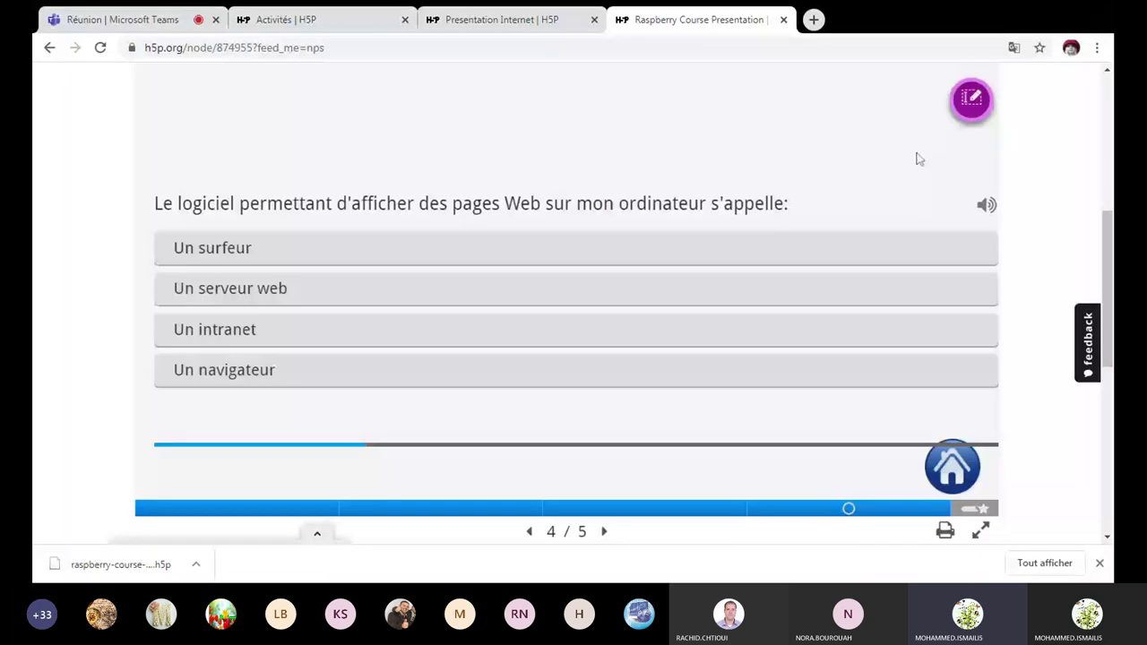
Go to the summary slide of the presentation and export the answered text as a document.
{"action": "scroll", "coordinate": [608, 457], "scroll_direction": "down", "scroll_amount": 1}
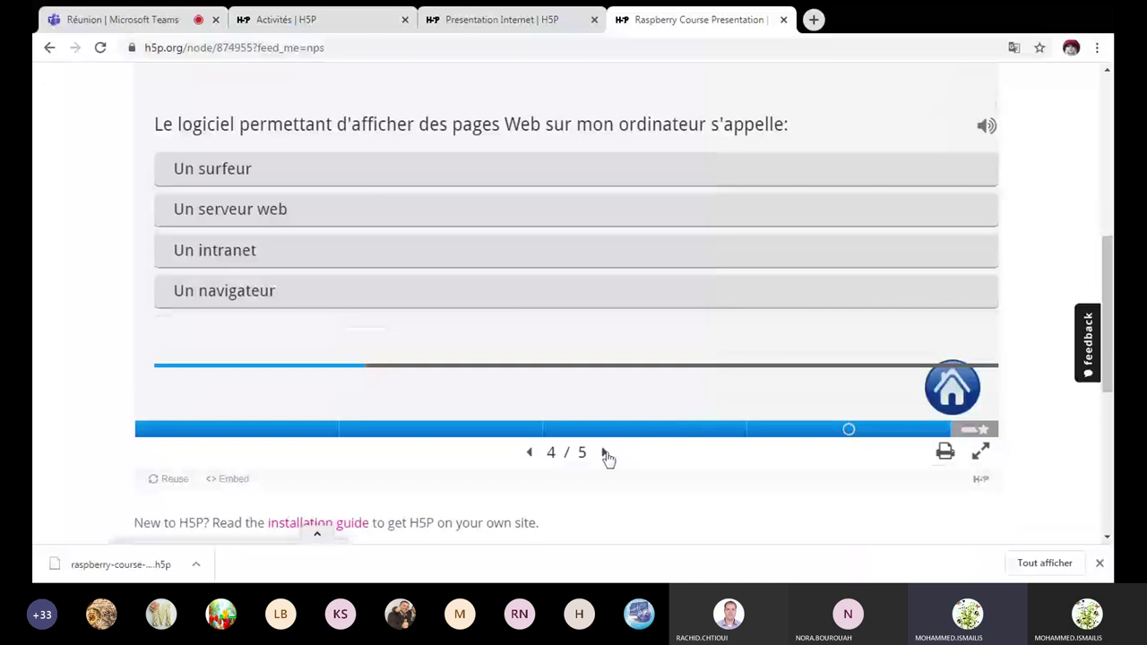
{"action": "left_click", "coordinate": [606, 454]}
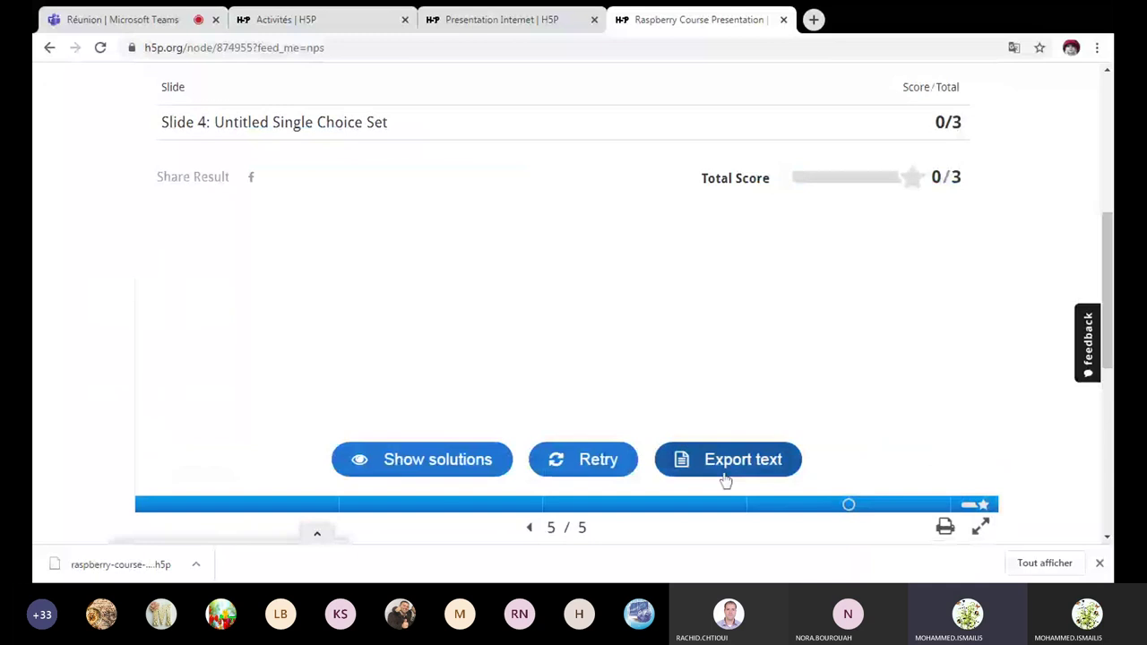
{"action": "left_click", "coordinate": [530, 528]}
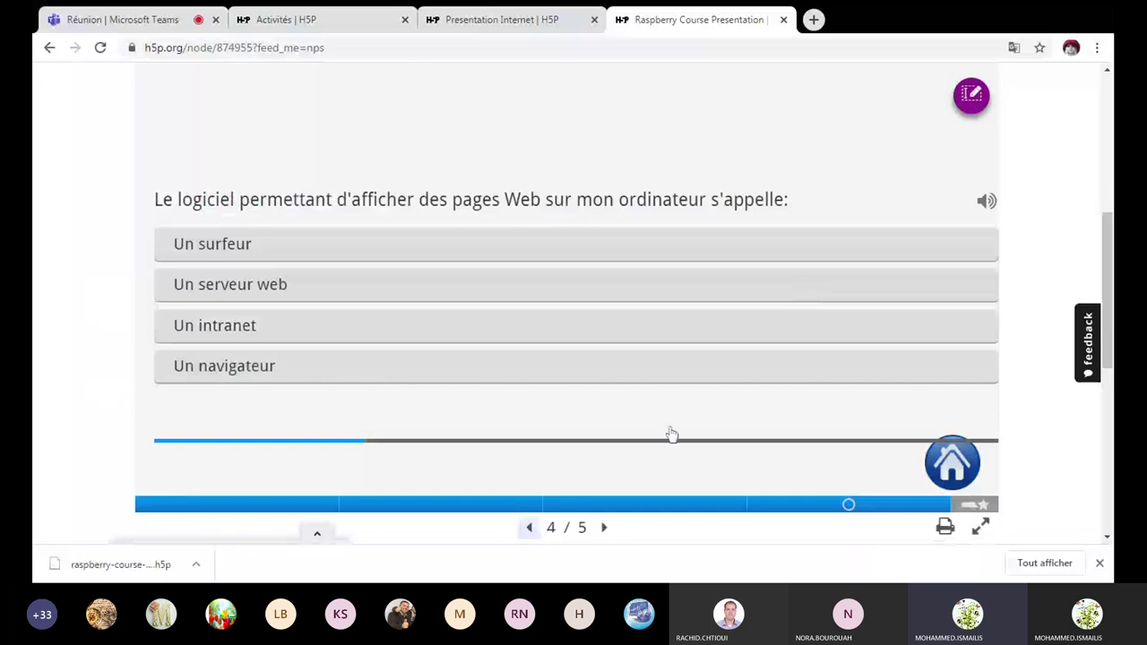
{"action": "left_click", "coordinate": [604, 528]}
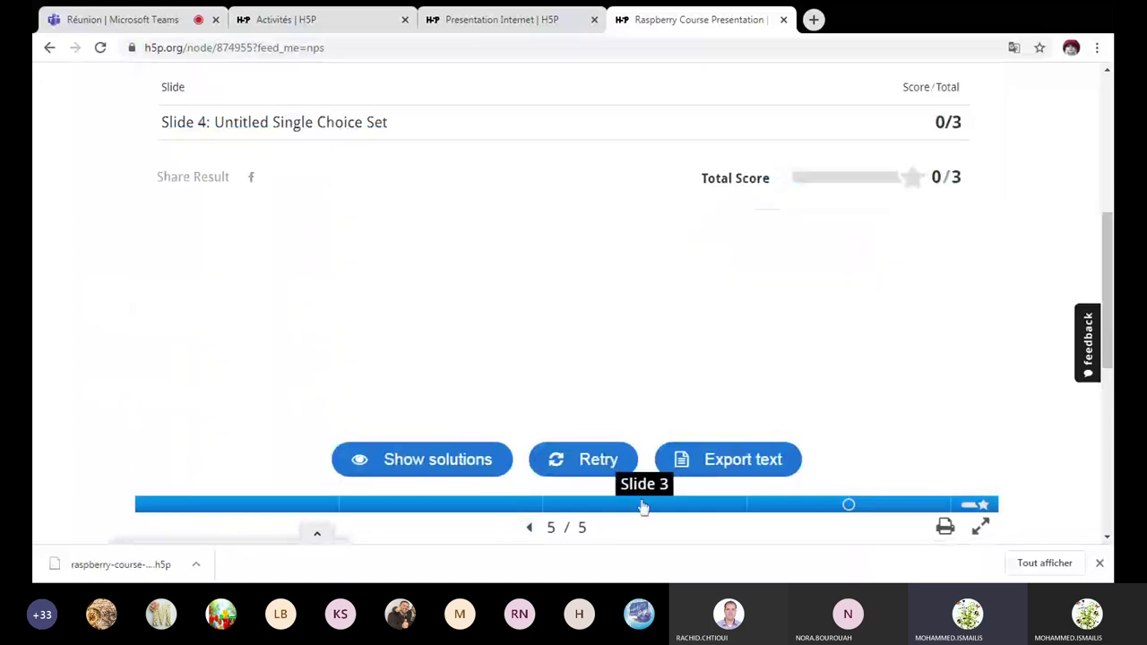
{"action": "scroll", "coordinate": [713, 419], "scroll_direction": "down", "scroll_amount": 1}
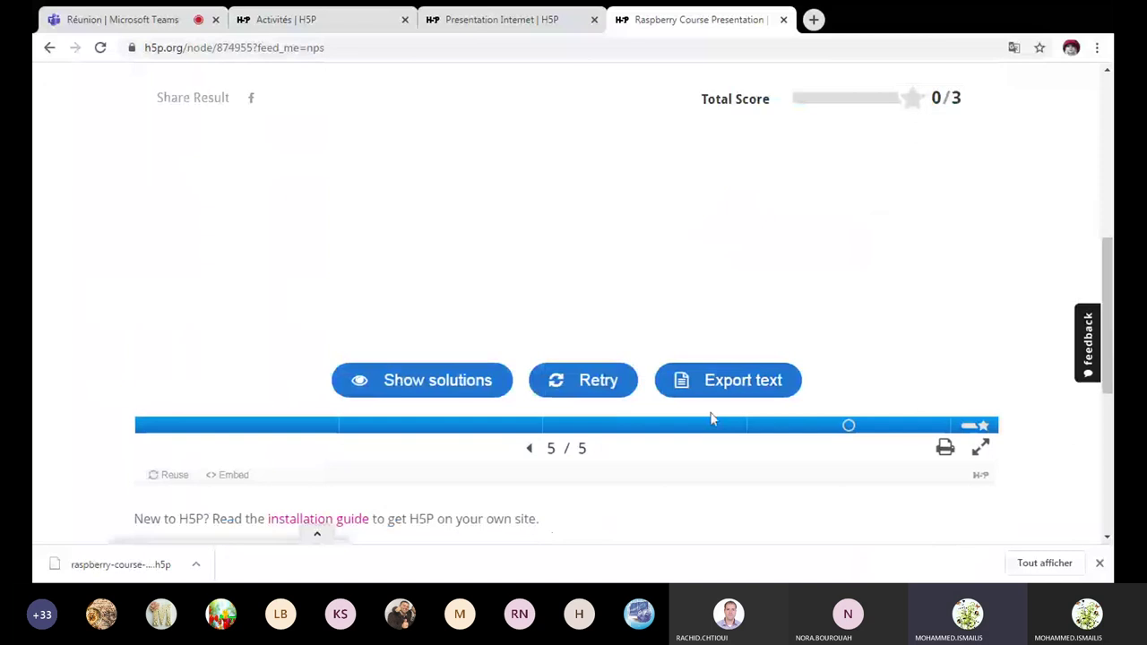
{"action": "left_click", "coordinate": [738, 385]}
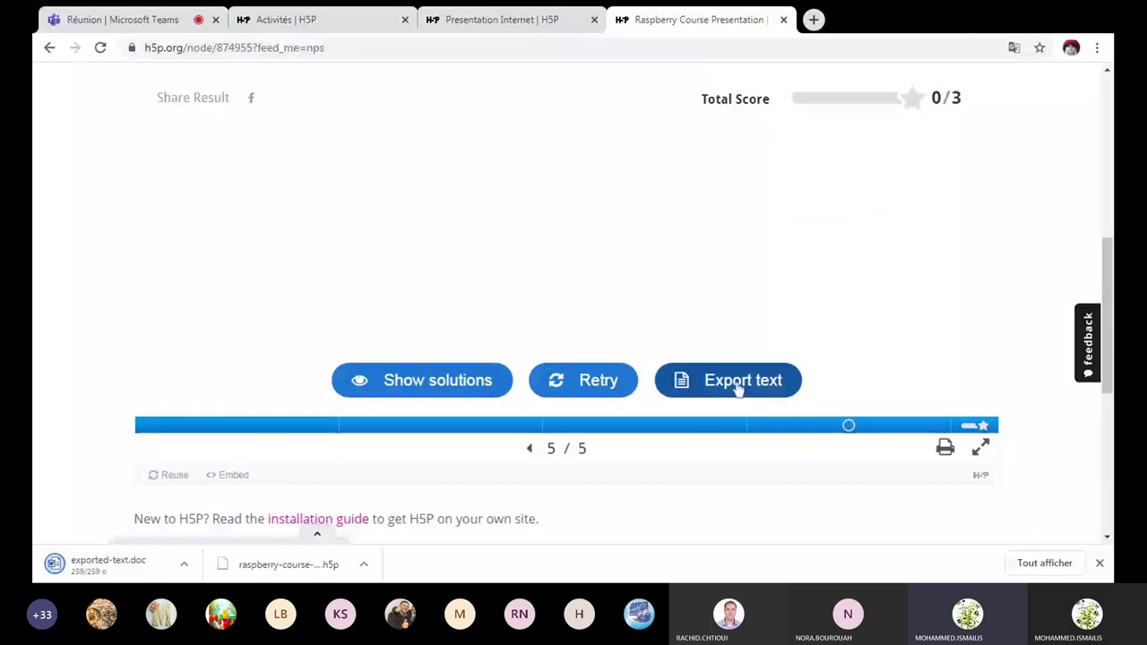
Open the downloaded exported-text.doc in Word and switch to the Microsoft Teams meeting tab.
{"action": "left_click", "coordinate": [95, 564]}
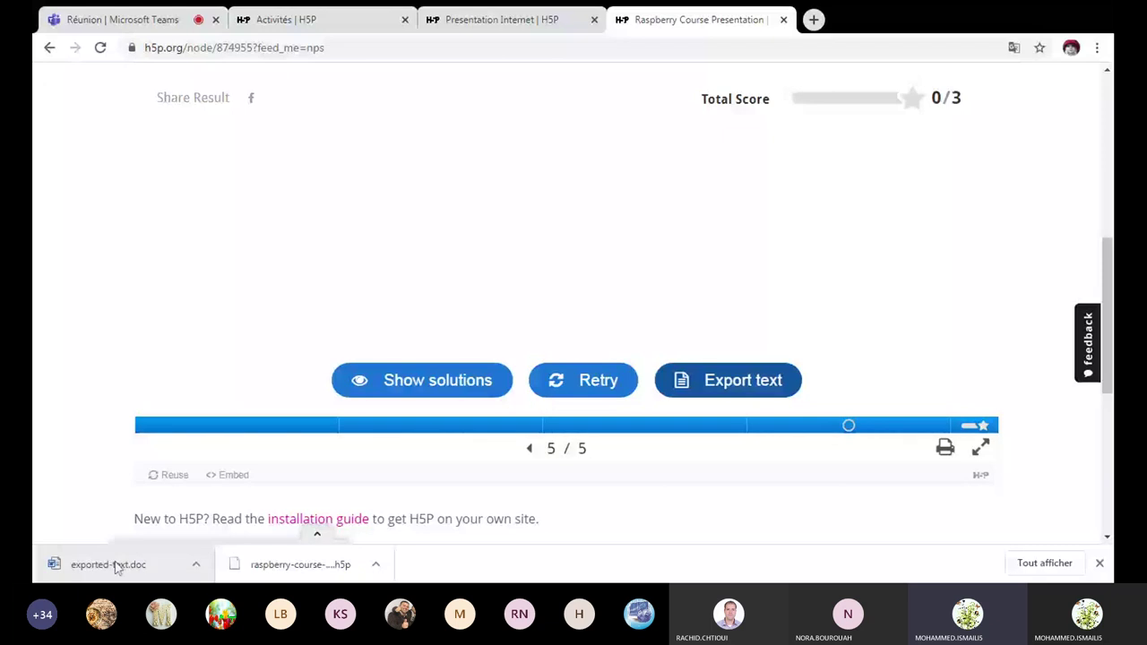
{"action": "left_click", "coordinate": [198, 567]}
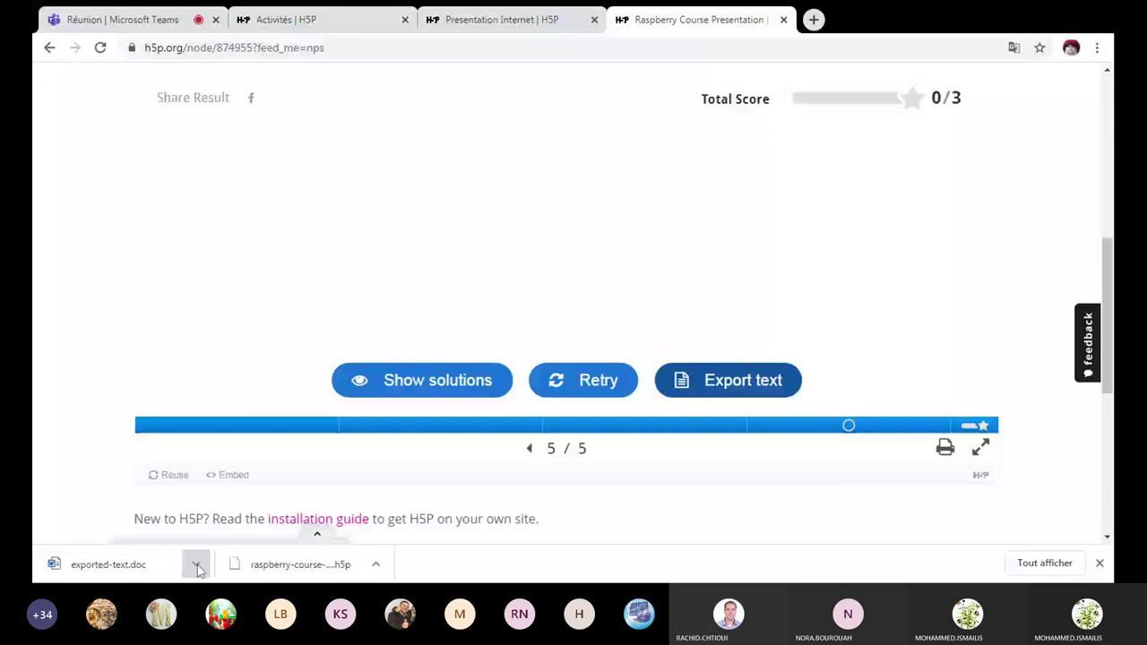
{"action": "left_click", "coordinate": [231, 470]}
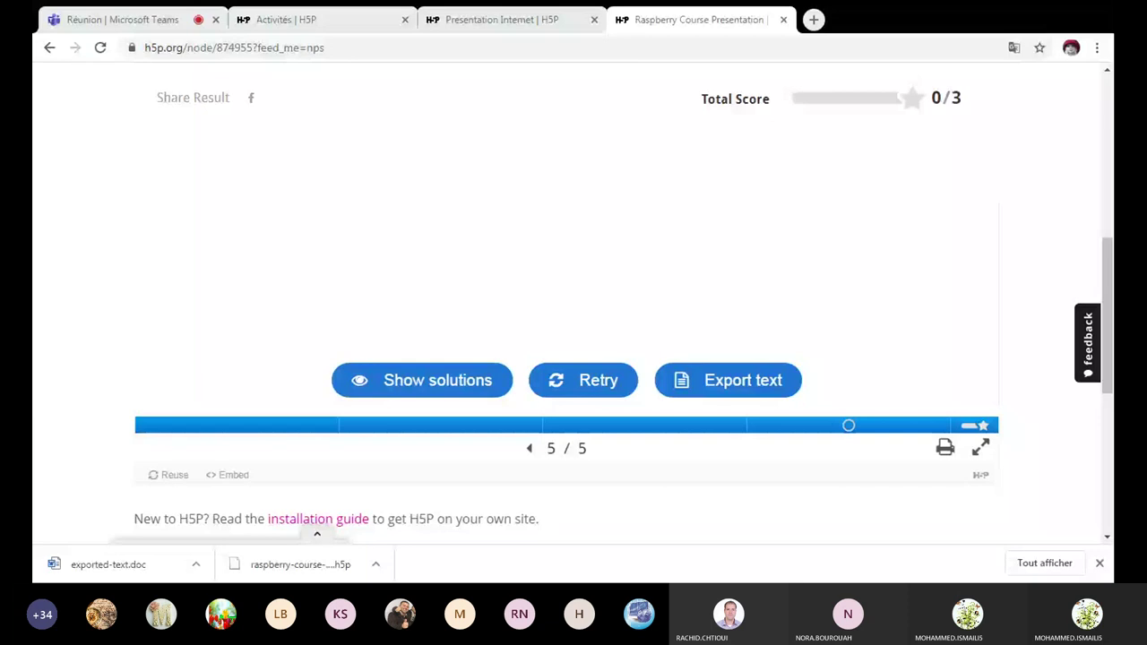
{"action": "left_click", "coordinate": [177, 19]}
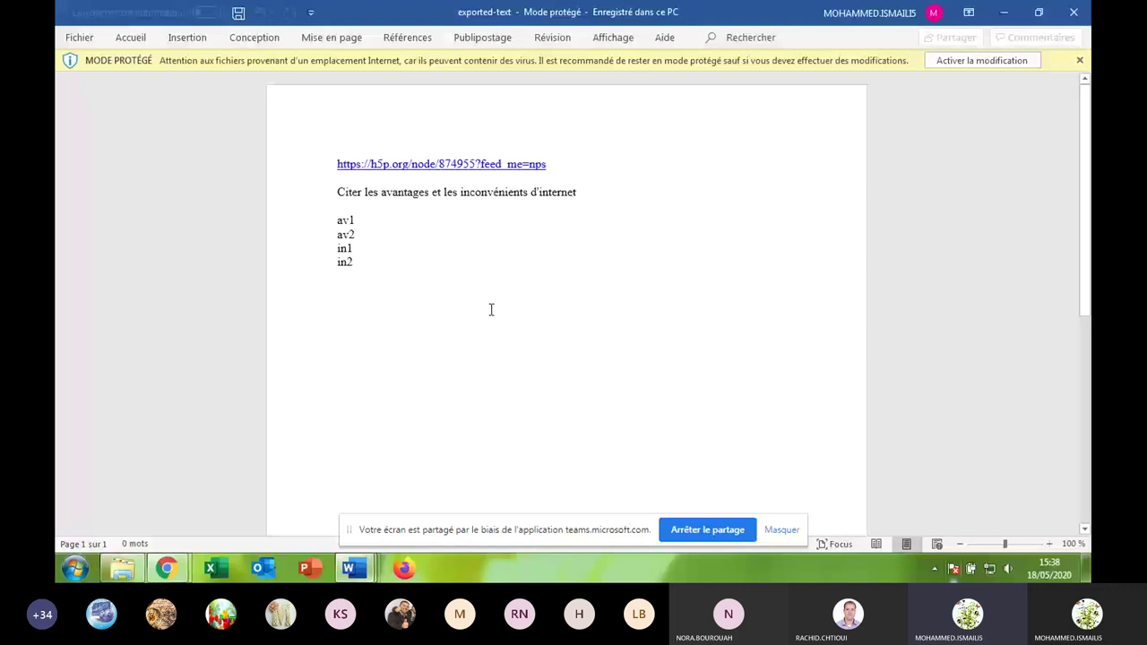
Highlight the question and its four answers in the exported Word document, and return to the Raspberry Course Presentation in Chrome.
{"action": "left_click", "coordinate": [309, 192]}
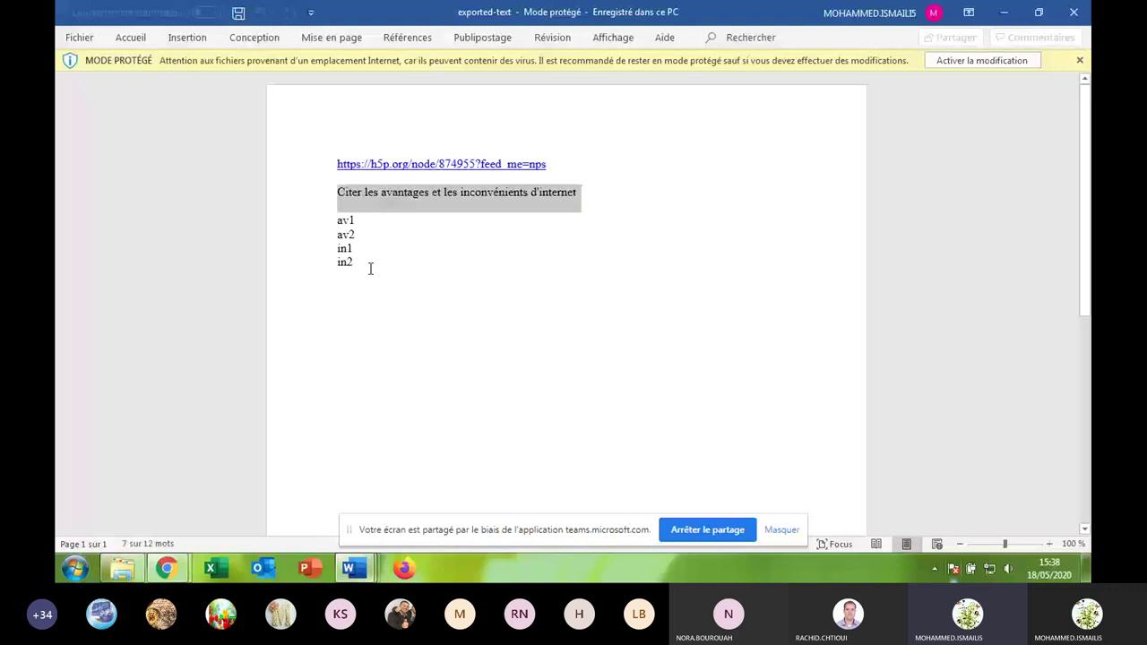
{"action": "left_click_drag", "start_coordinate": [359, 263], "coordinate": [330, 223]}
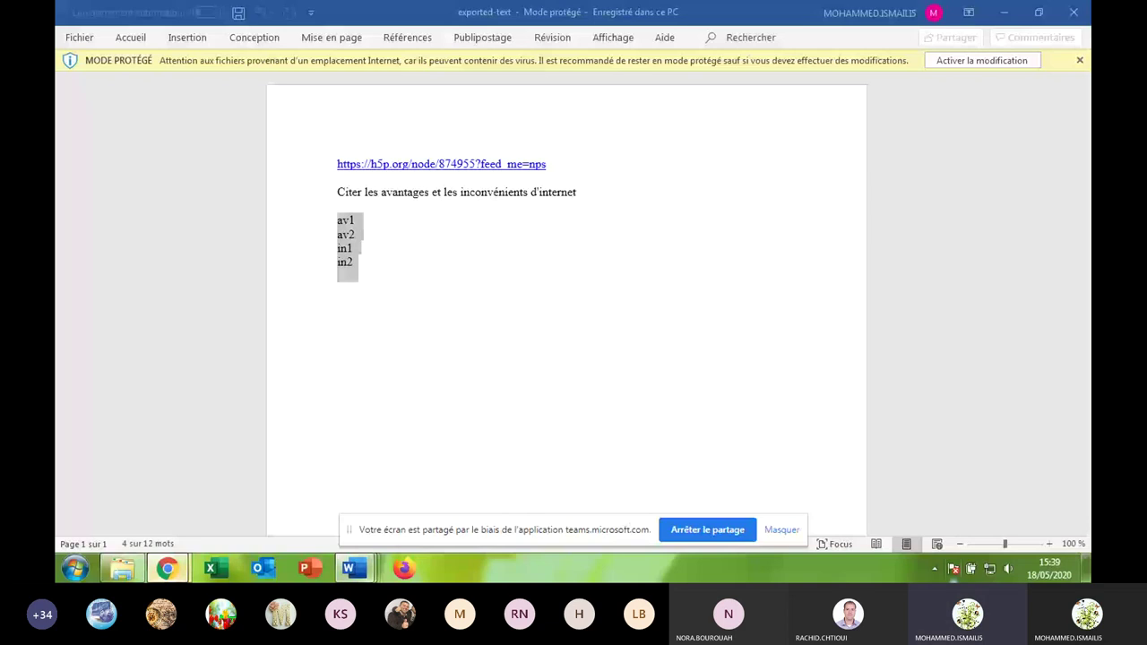
{"action": "key", "text": "alt+Tab"}
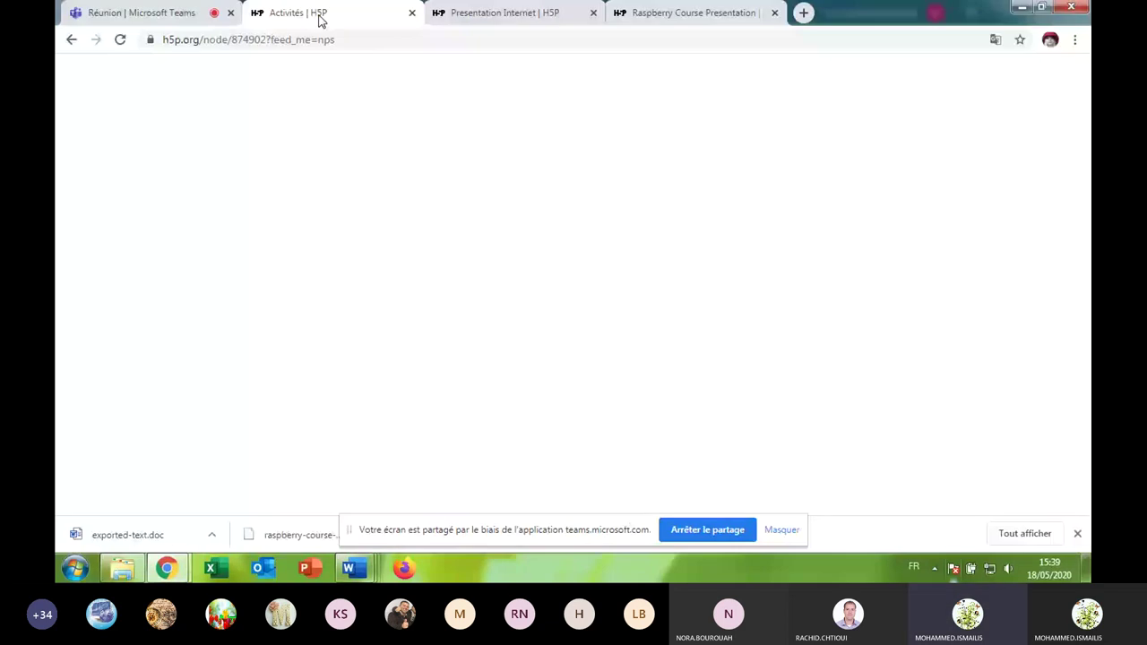
{"action": "left_click", "coordinate": [500, 16]}
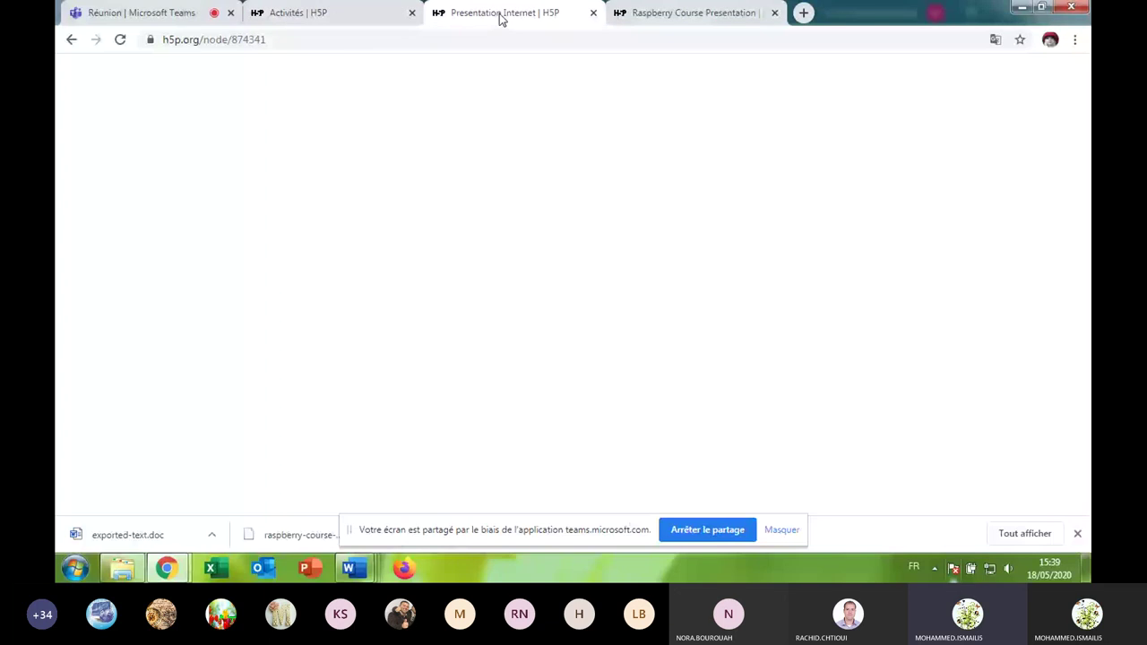
{"action": "left_click", "coordinate": [688, 12]}
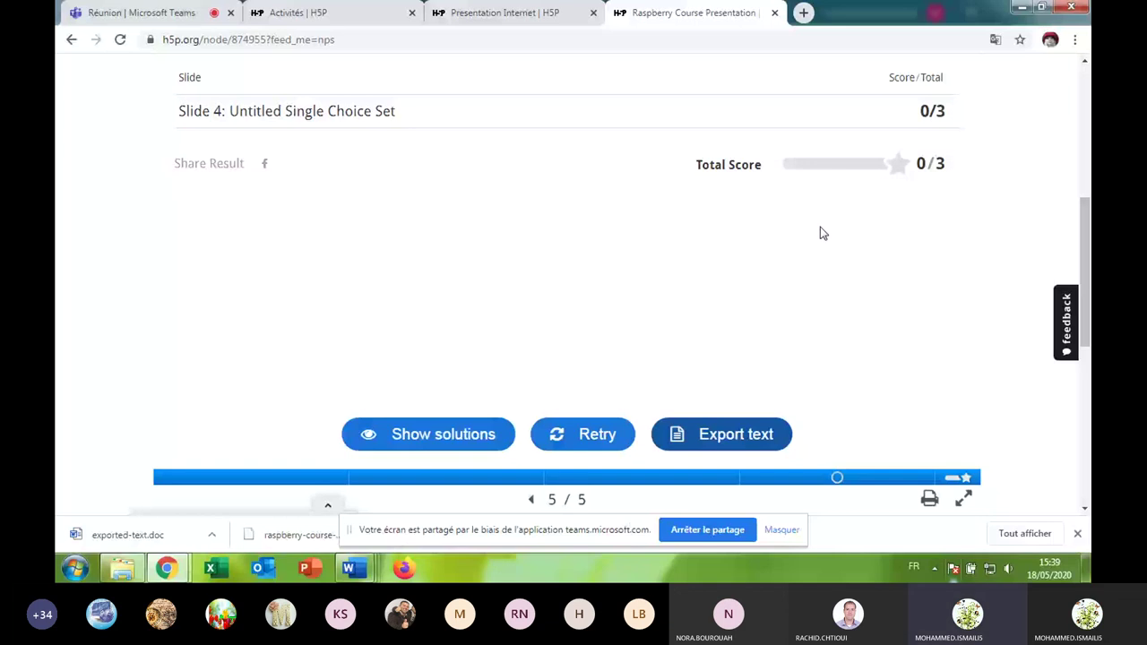
{"action": "left_click", "coordinate": [854, 480]}
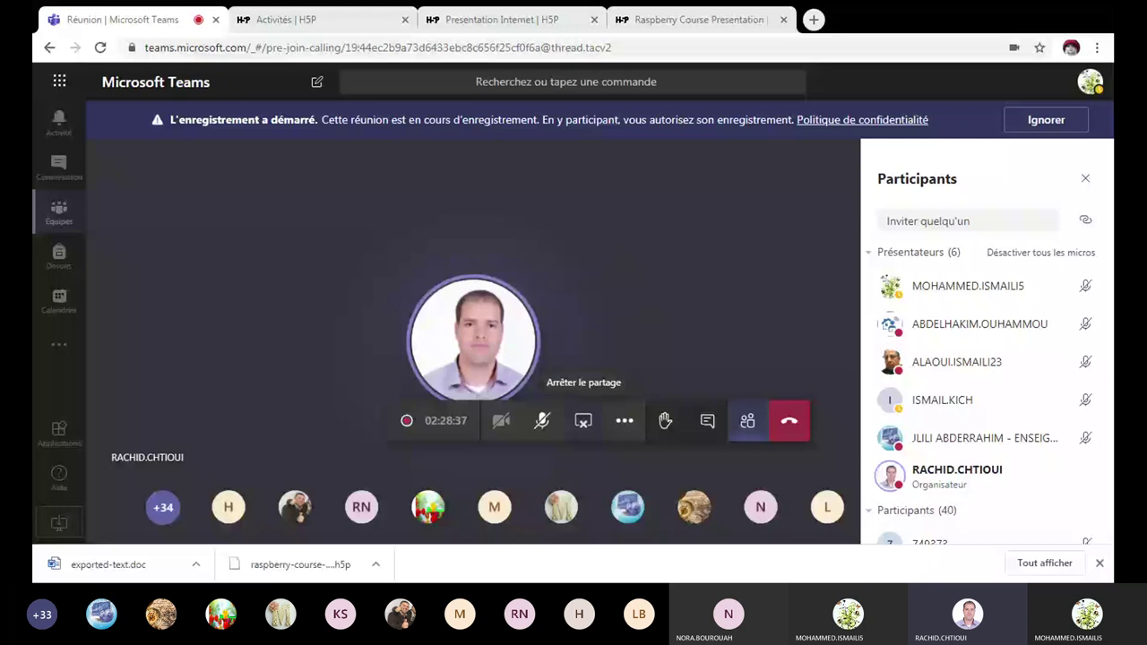
In the Microsoft Teams meeting, collapse the presenters group, check the conversation and look through the whole participants list.
{"action": "left_click", "coordinate": [871, 254]}
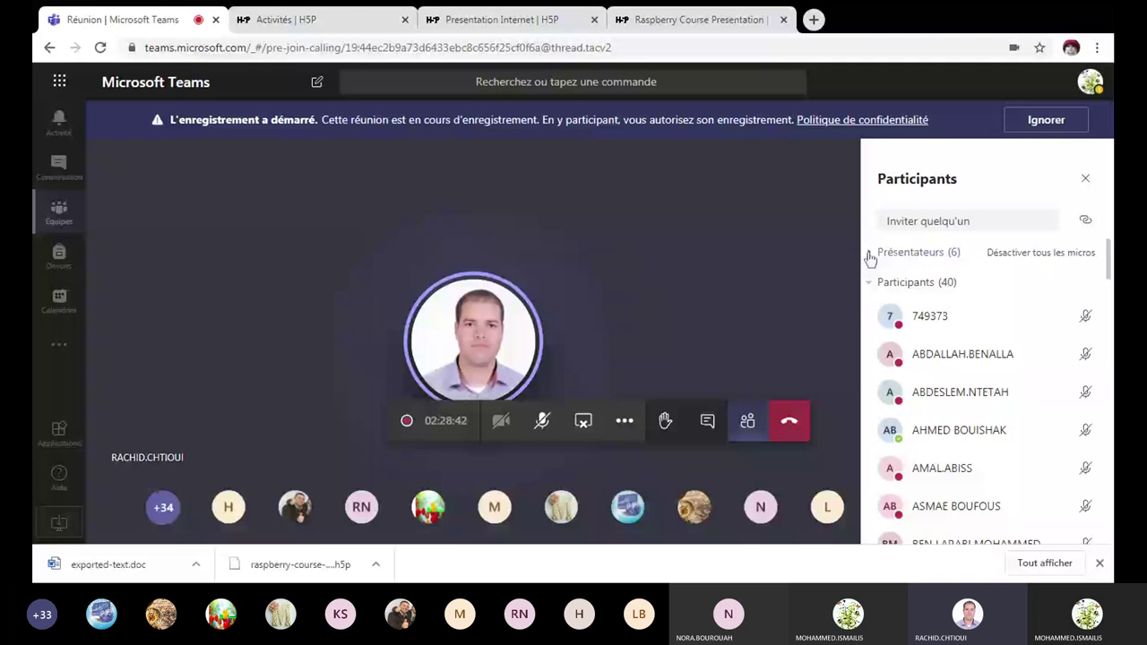
{"action": "scroll", "coordinate": [904, 345], "scroll_direction": "down", "scroll_amount": 1}
{"action": "left_click", "coordinate": [707, 421]}
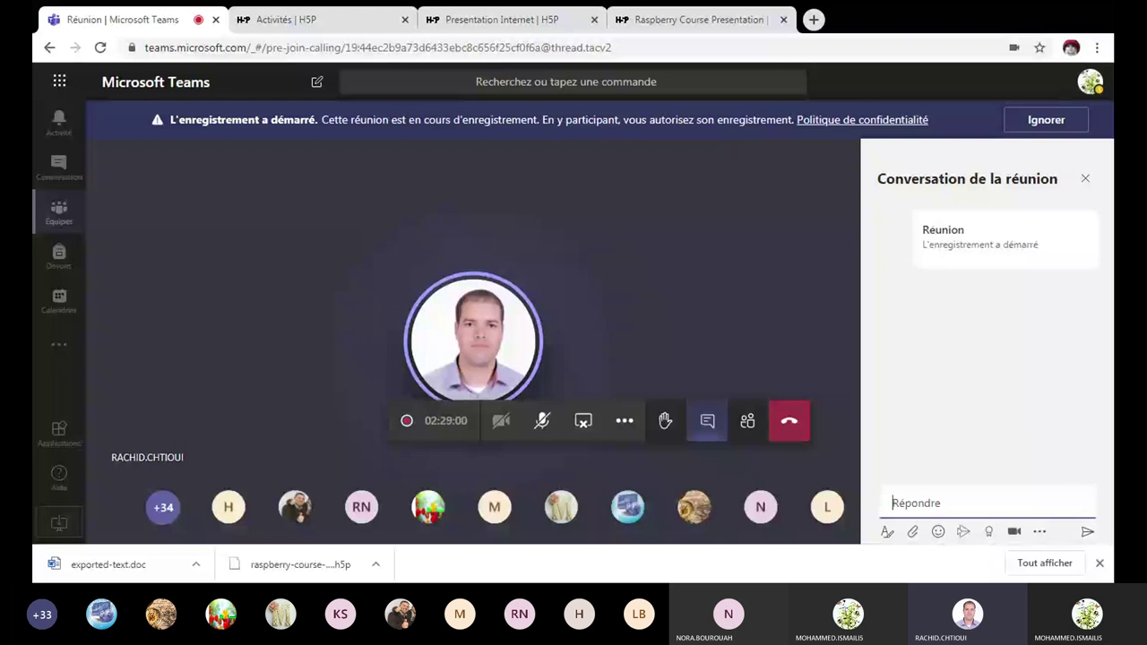
{"action": "left_click", "coordinate": [745, 422]}
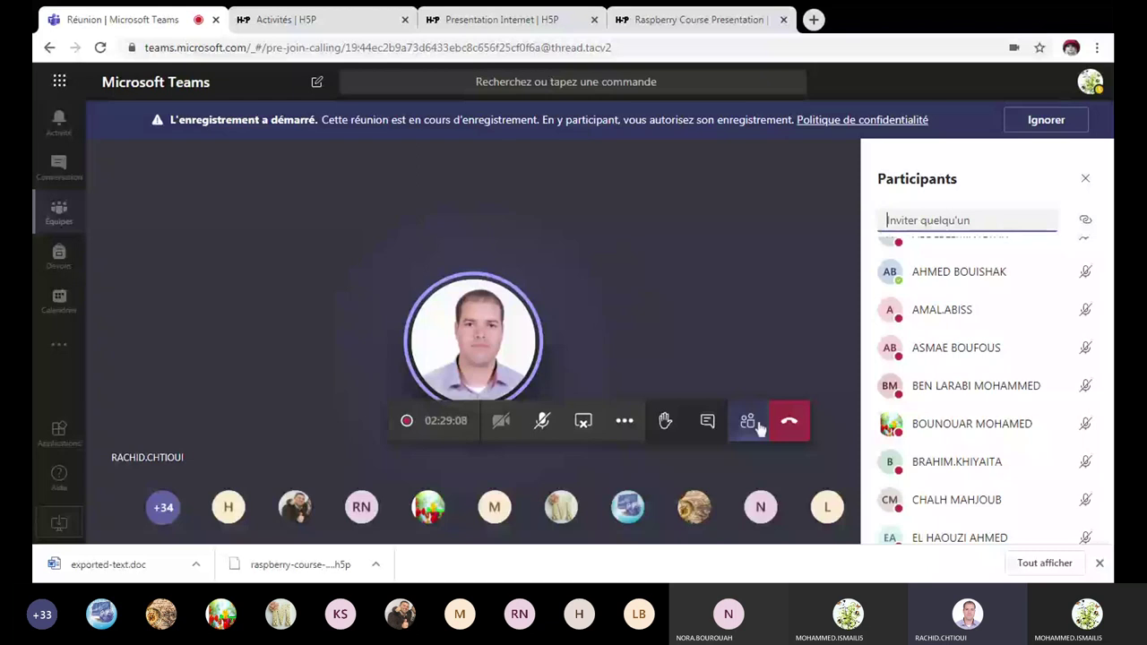
{"action": "scroll", "coordinate": [942, 333], "scroll_direction": "up", "scroll_amount": 3}
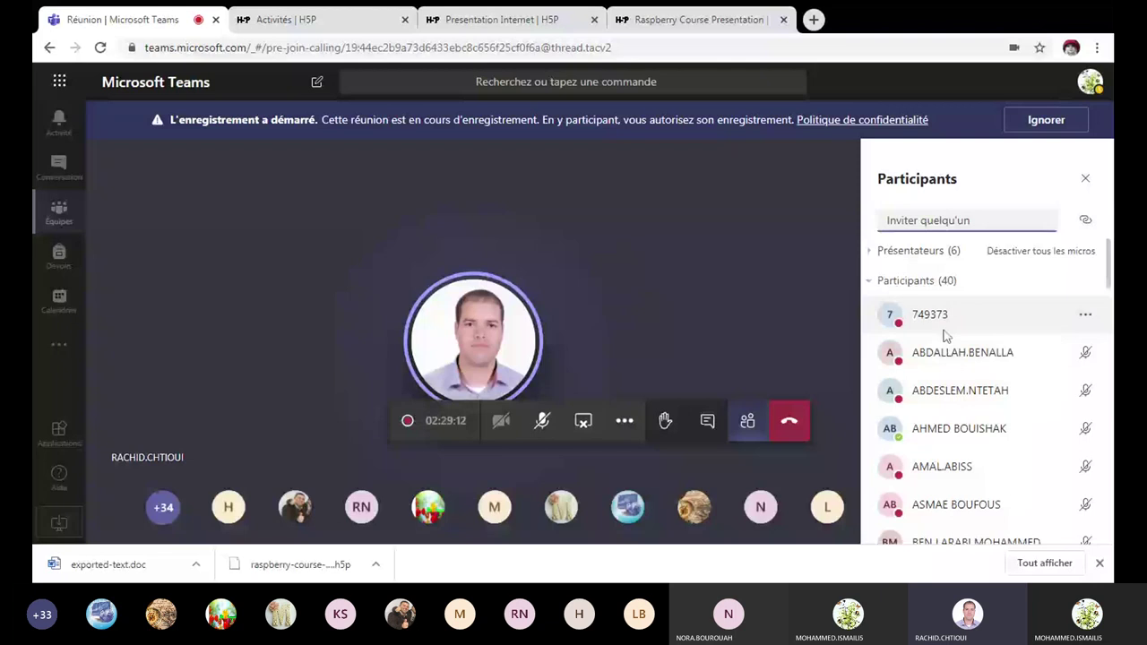
{"action": "scroll", "coordinate": [944, 335], "scroll_direction": "down", "scroll_amount": 3}
{"action": "scroll", "coordinate": [944, 335], "scroll_direction": "down", "scroll_amount": 5}
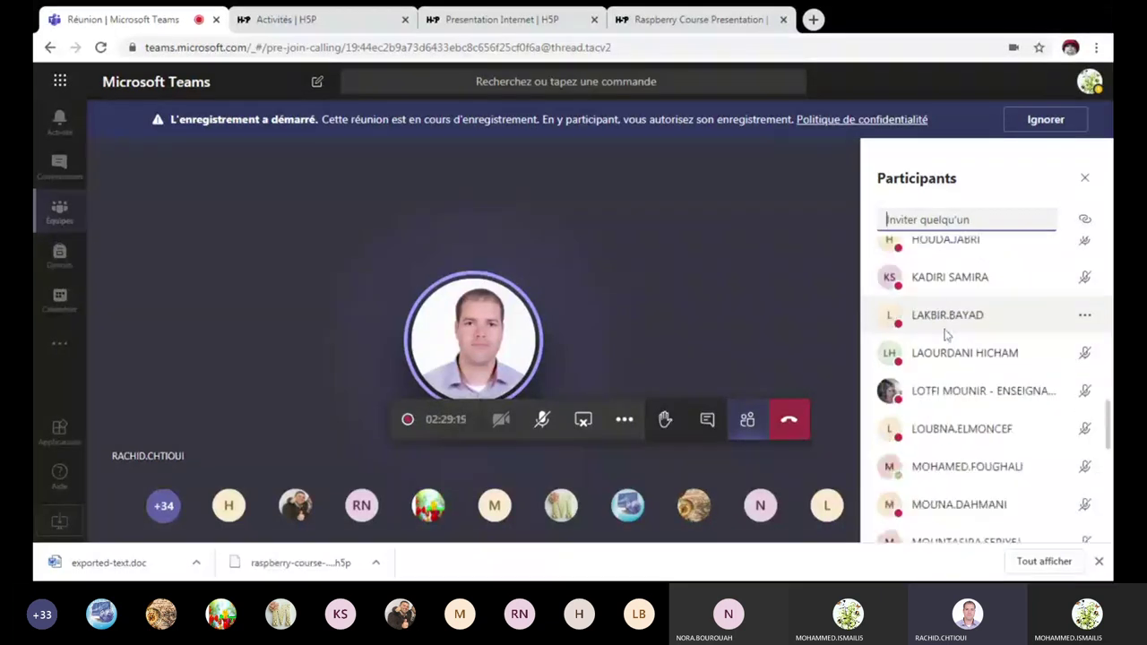
{"action": "scroll", "coordinate": [944, 335], "scroll_direction": "down", "scroll_amount": 3}
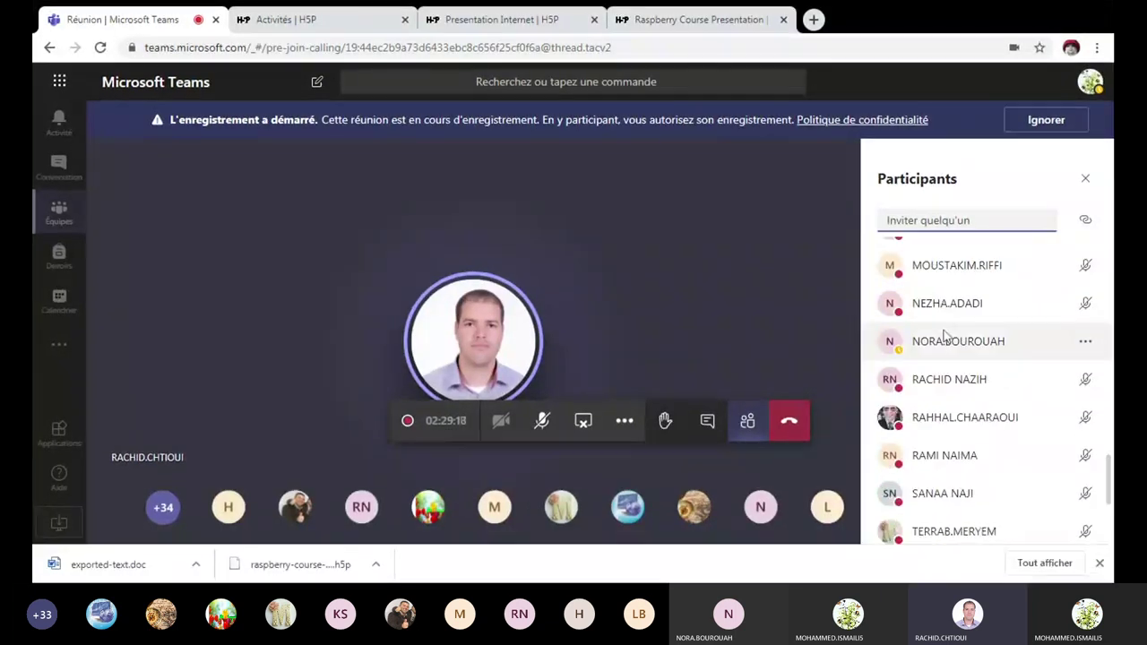
{"action": "scroll", "coordinate": [944, 334], "scroll_direction": "down", "scroll_amount": 2}
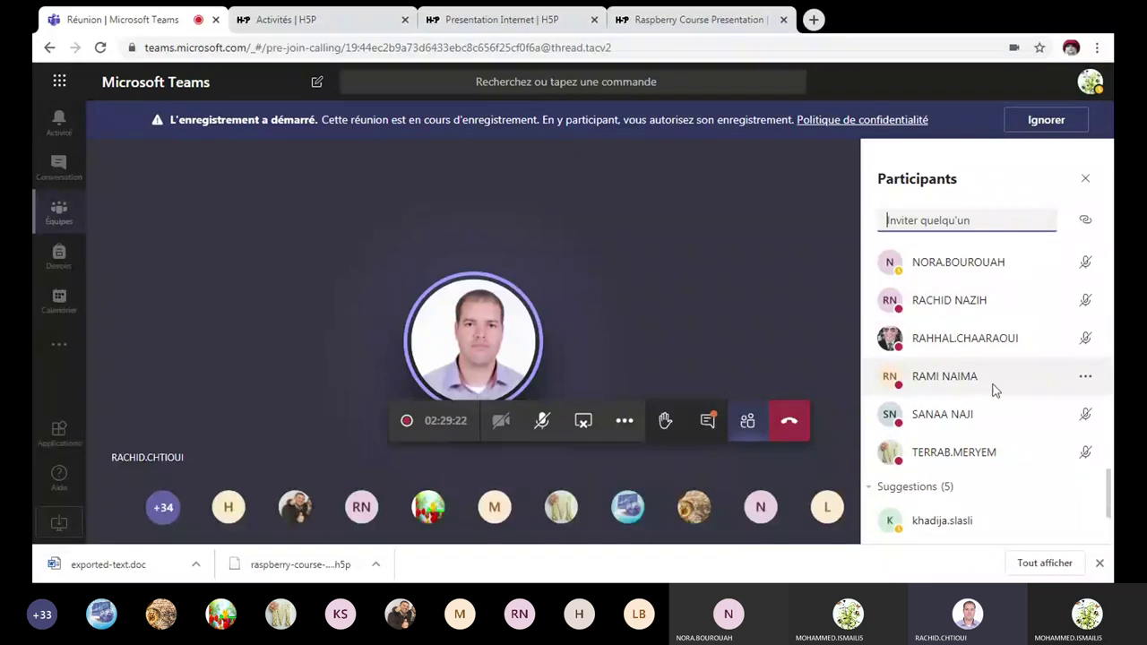
{"action": "scroll", "coordinate": [995, 390], "scroll_direction": "down", "scroll_amount": 2}
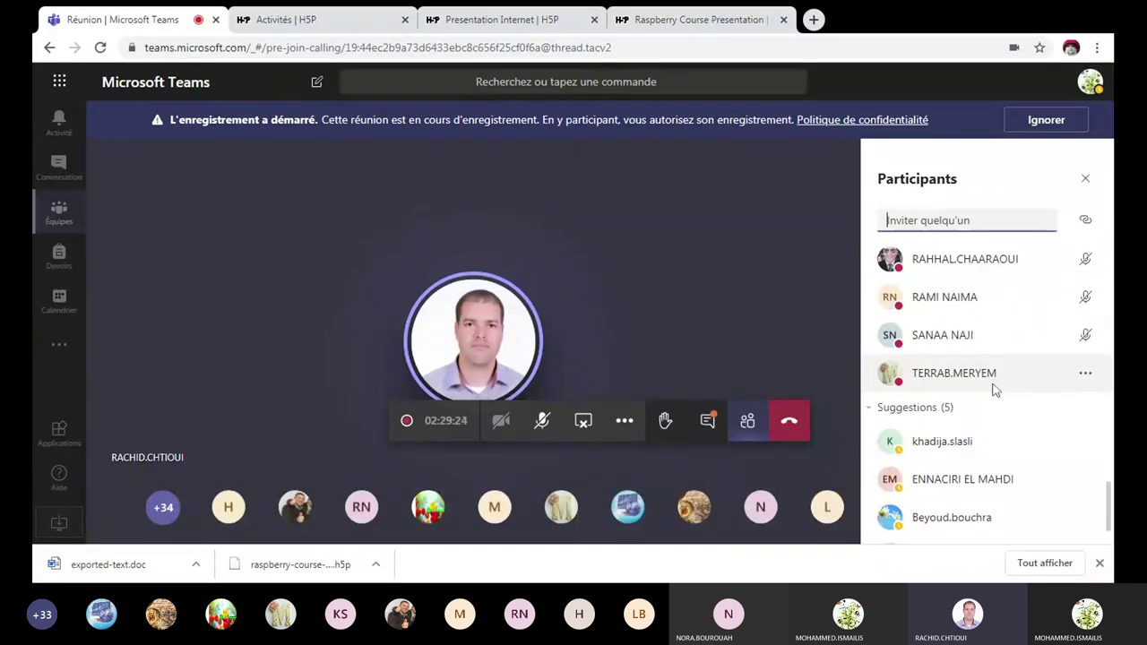
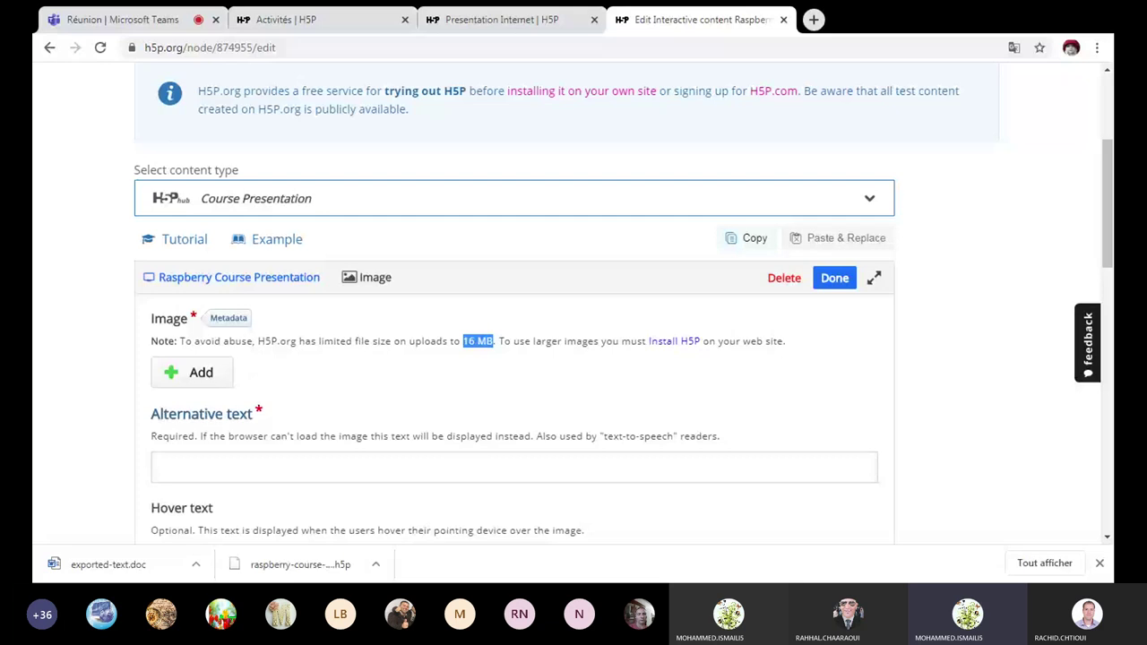
Read the upload size note and the alternative text field's description in the H5P image editor, with the page translated into French.
{"action": "triple_click", "coordinate": [478, 340]}
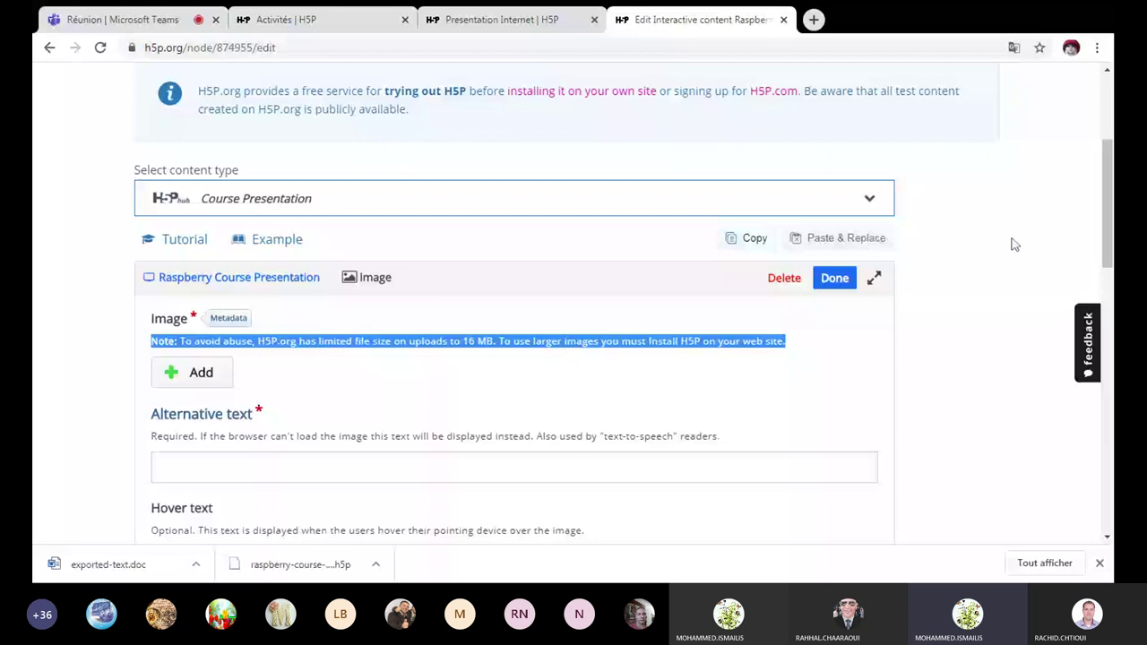
{"action": "key", "text": "alt+Tab"}
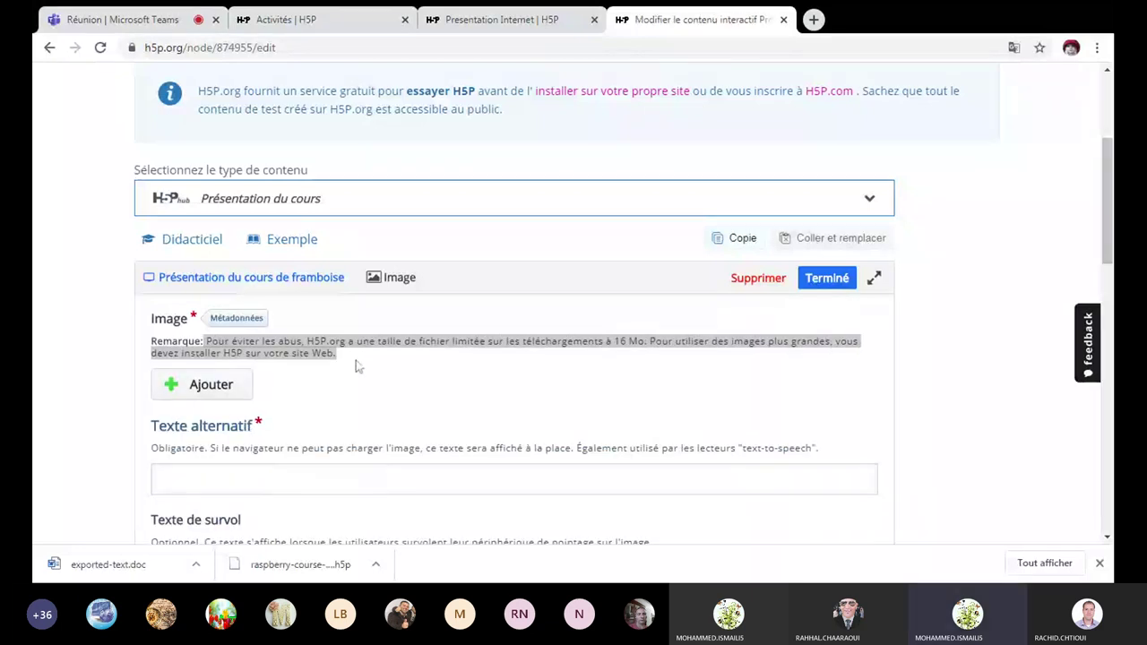
{"action": "scroll", "coordinate": [359, 358], "scroll_direction": "down", "scroll_amount": 1}
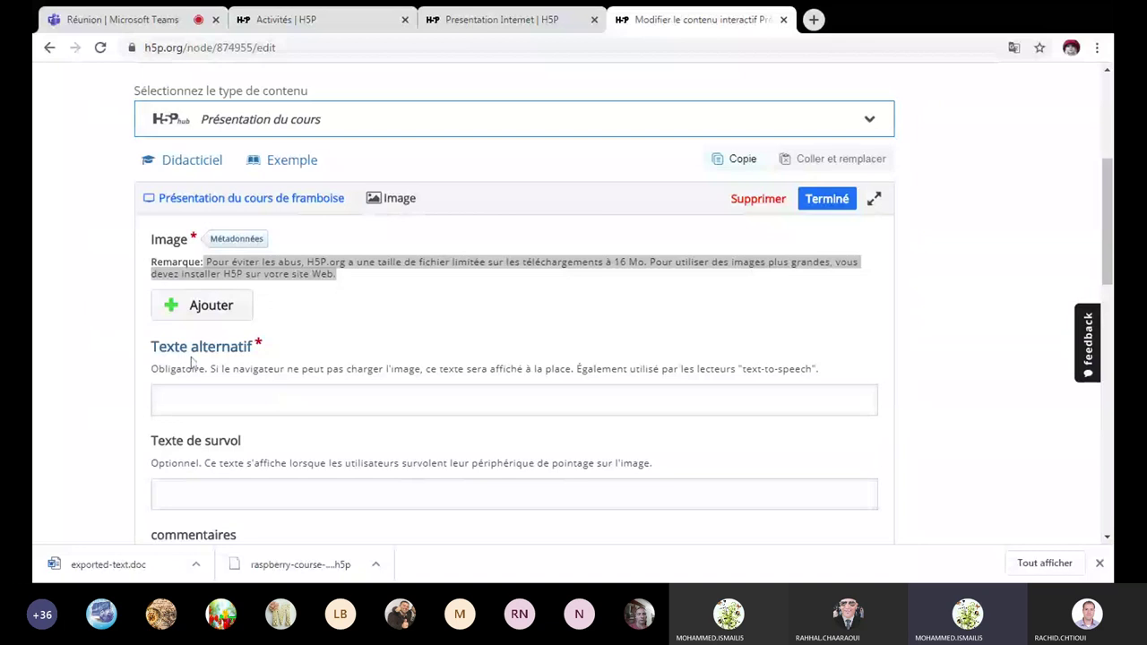
{"action": "left_click", "coordinate": [193, 400]}
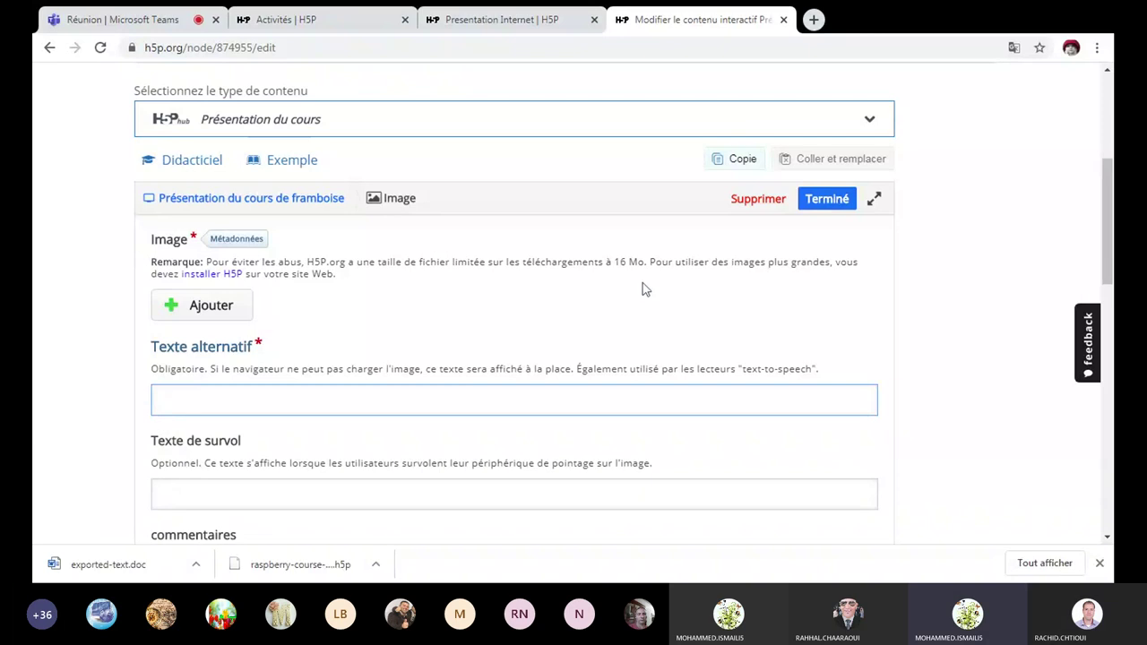
Go from the Presentation Internet page to the H5P account page and review the titles and update dates under Recent Content.
{"action": "key", "text": "ctrl+2"}
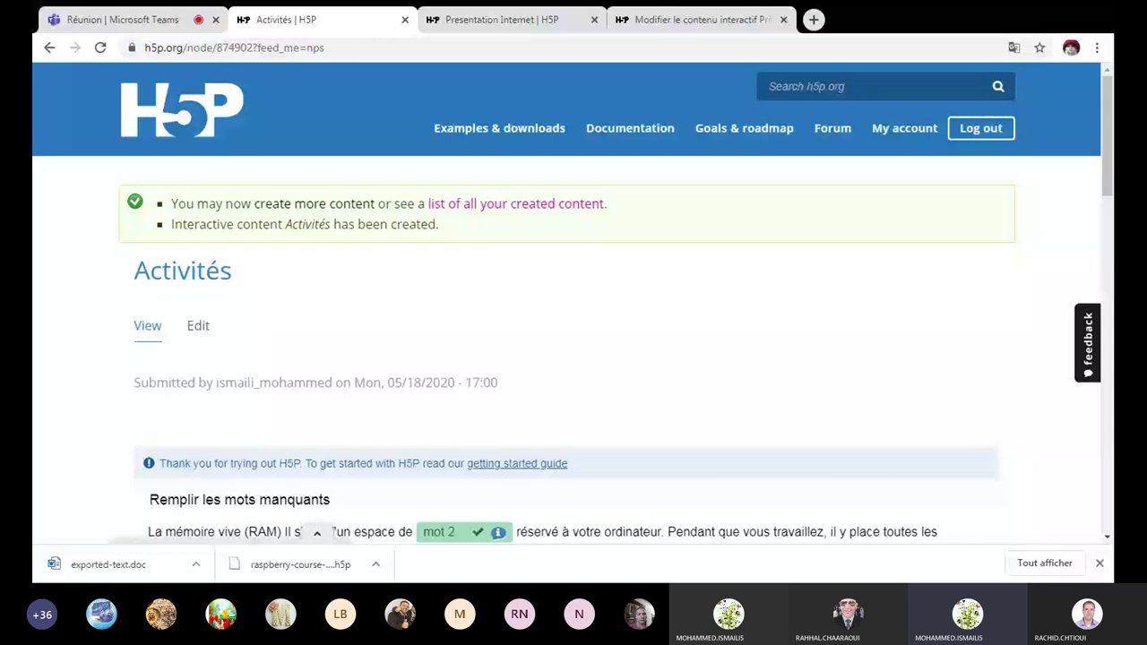
{"action": "left_click", "coordinate": [470, 26]}
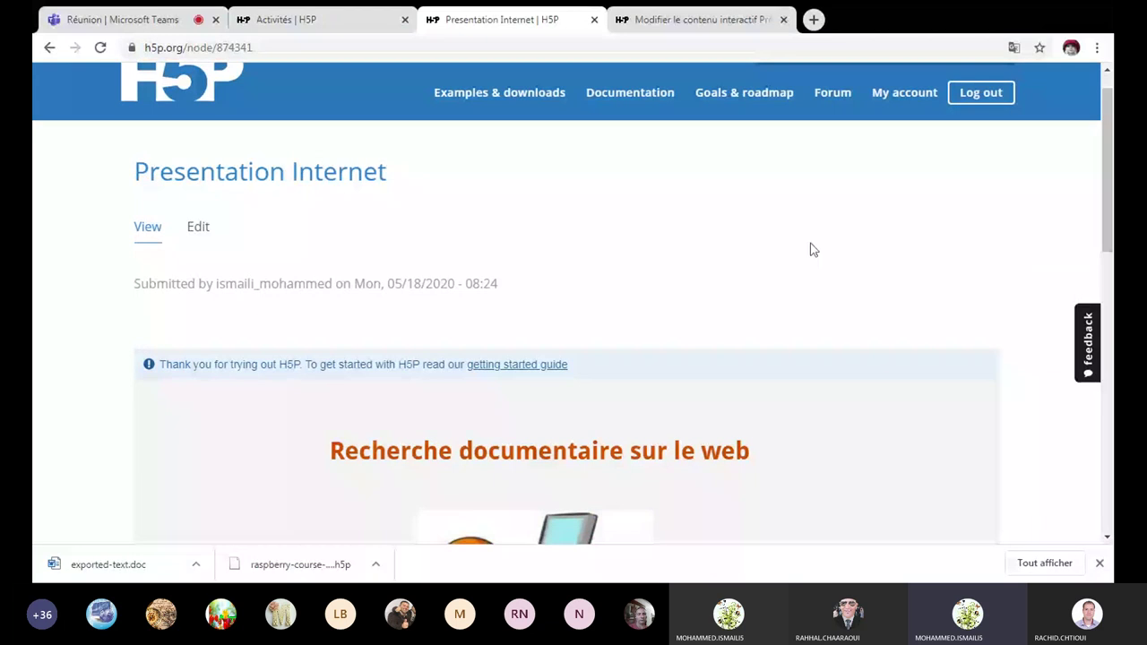
{"action": "left_click", "coordinate": [907, 97]}
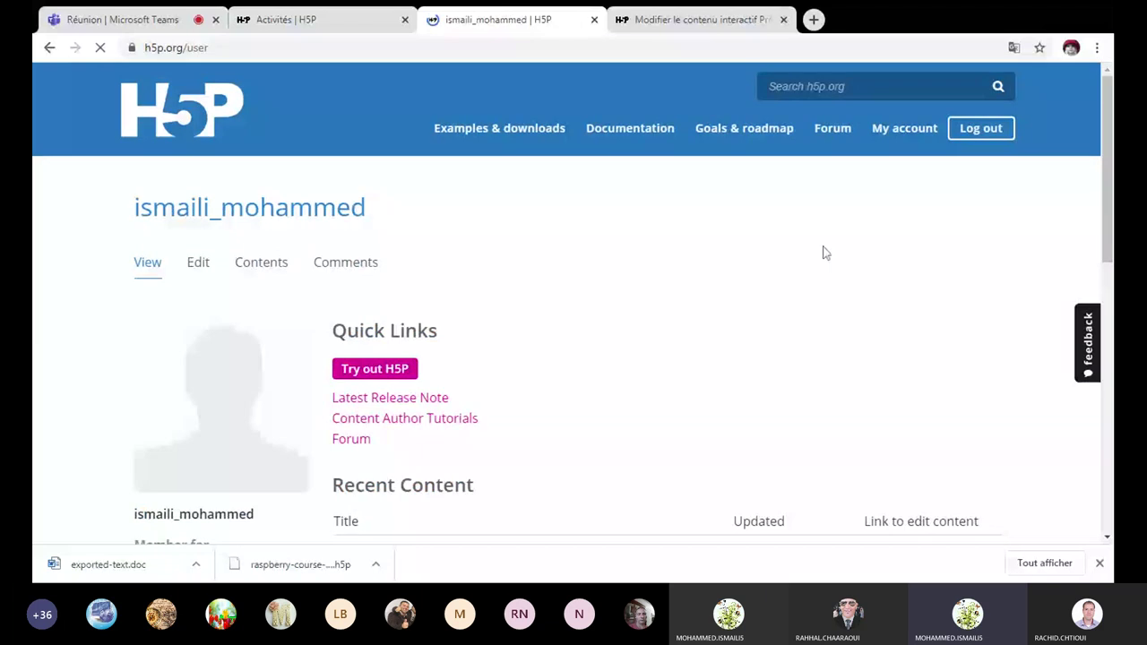
{"action": "scroll", "coordinate": [825, 254], "scroll_direction": "down", "scroll_amount": 3}
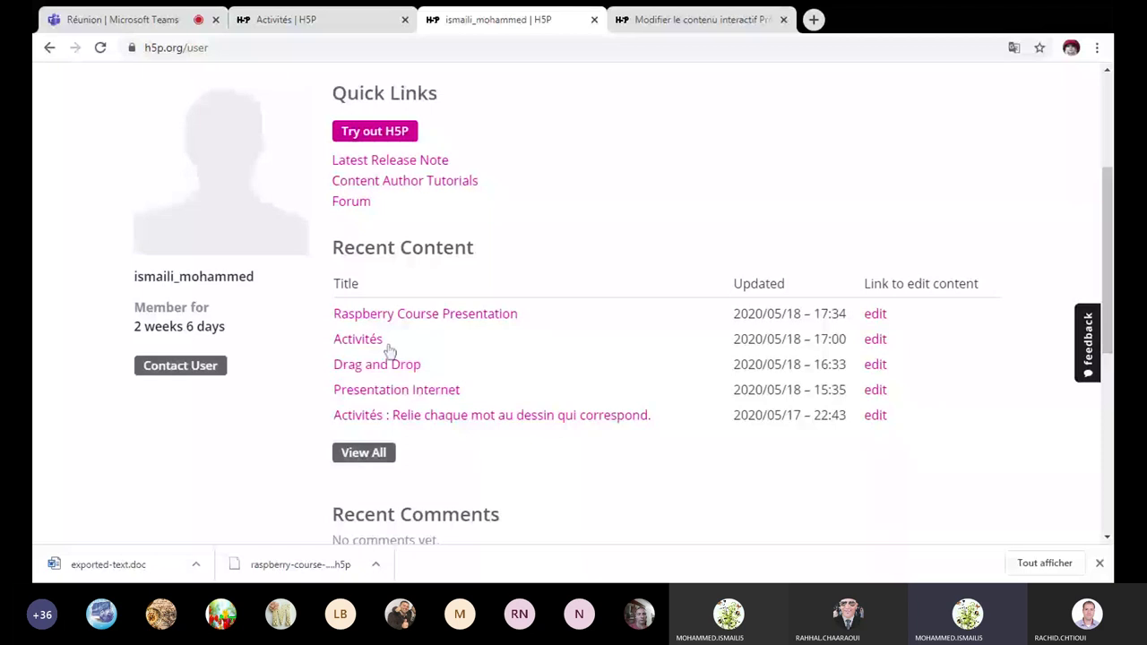
{"action": "left_click_drag", "start_coordinate": [387, 350], "coordinate": [846, 365]}
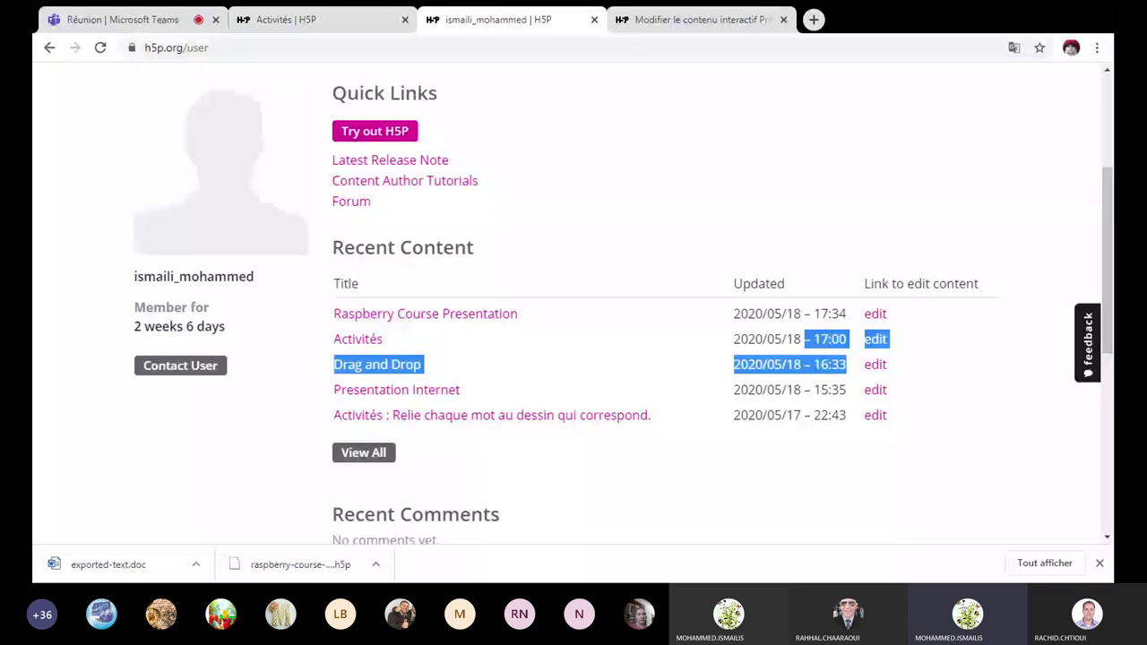
{"action": "left_click_drag", "start_coordinate": [846, 365], "coordinate": [740, 314]}
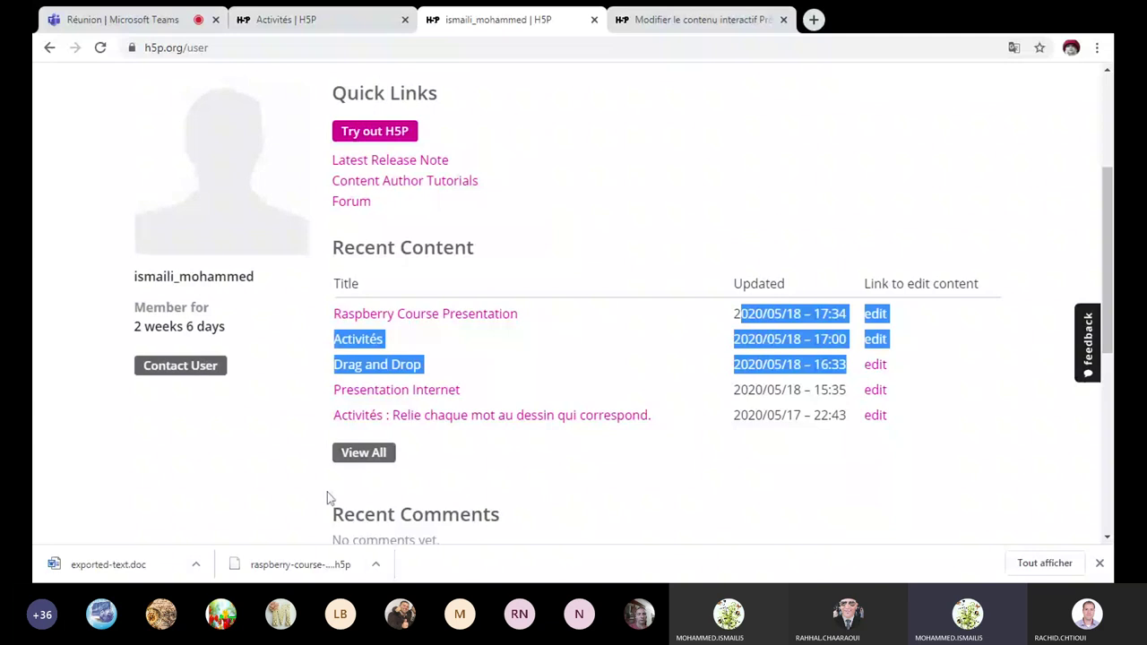
{"action": "left_click", "coordinate": [406, 371]}
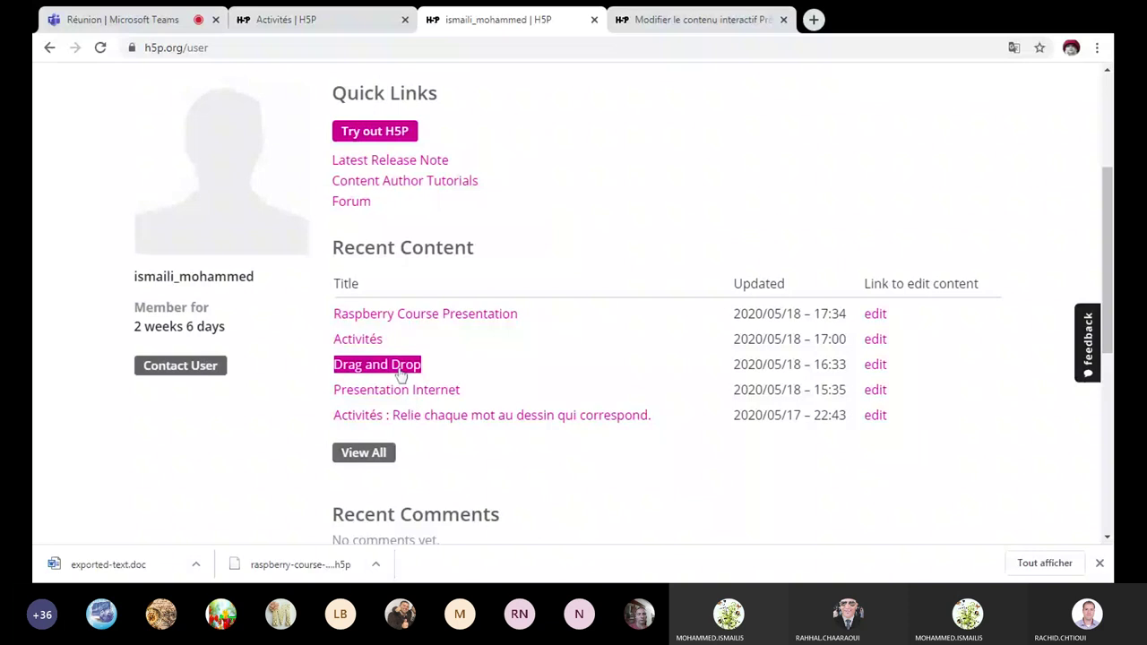
{"action": "left_click", "coordinate": [412, 351]}
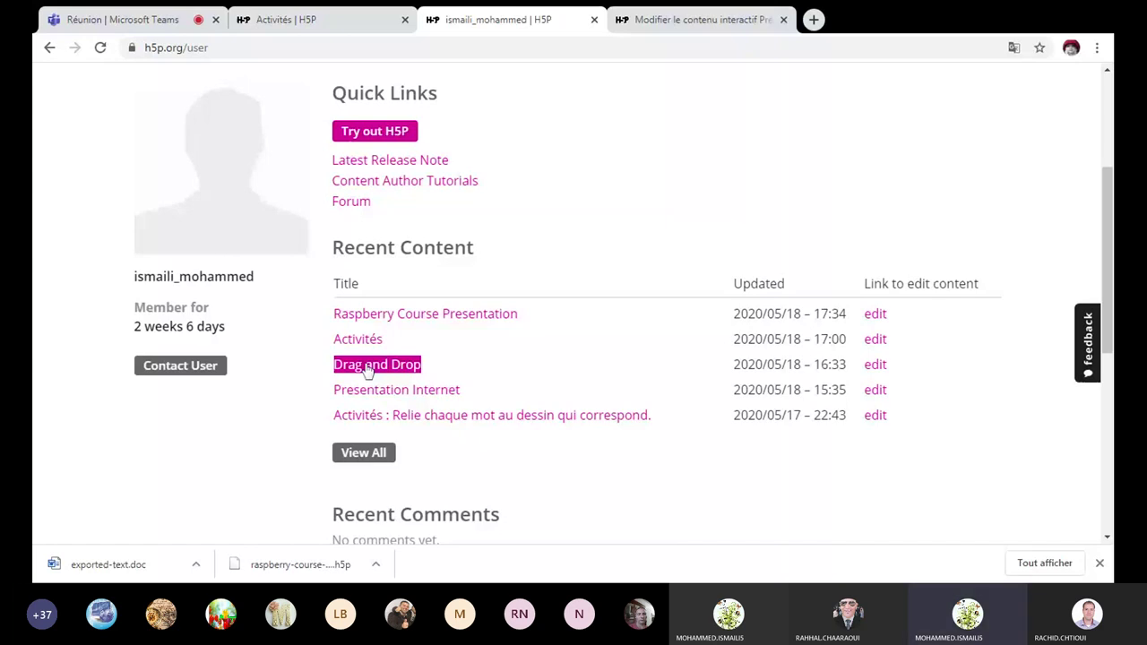
{"action": "scroll", "coordinate": [279, 270], "scroll_direction": "up", "scroll_amount": 3}
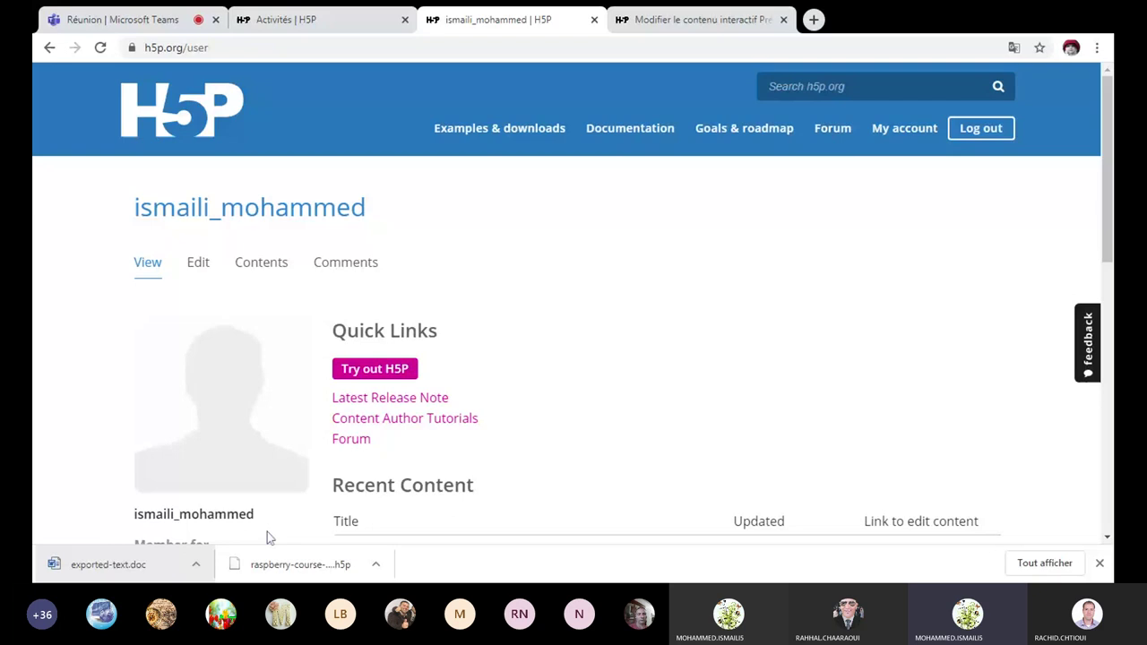
Check the meeting conversation in Microsoft Teams and return to the H5P account page.
{"action": "left_click", "coordinate": [138, 22]}
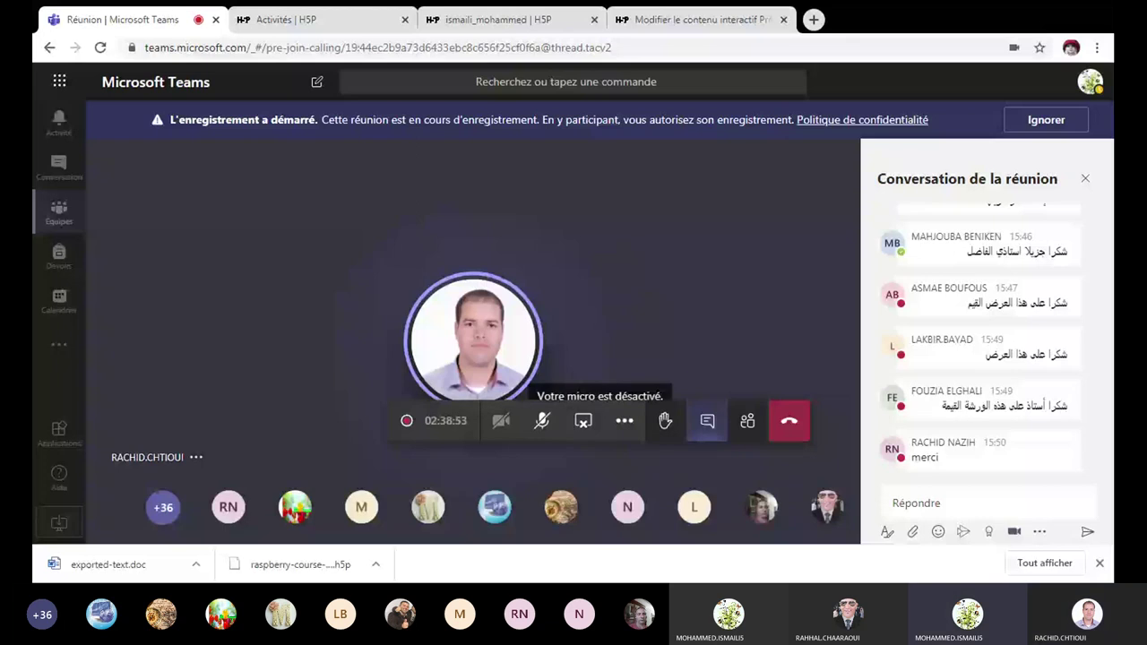
{"action": "key", "text": "ctrl+Tab"}
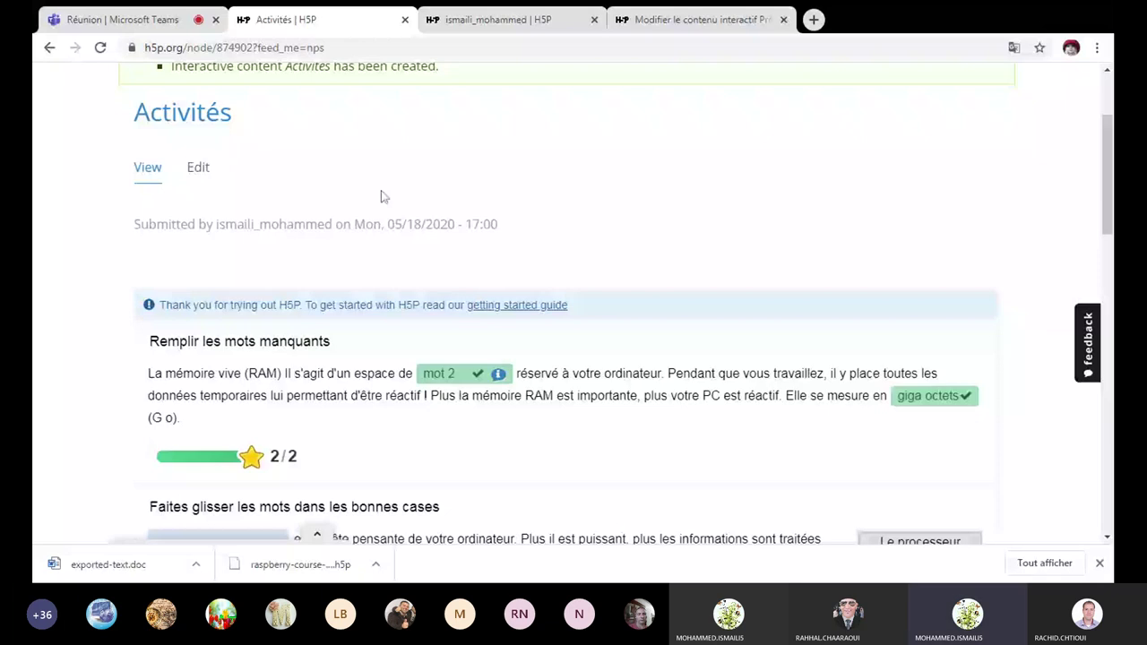
{"action": "key", "text": "ctrl+Tab"}
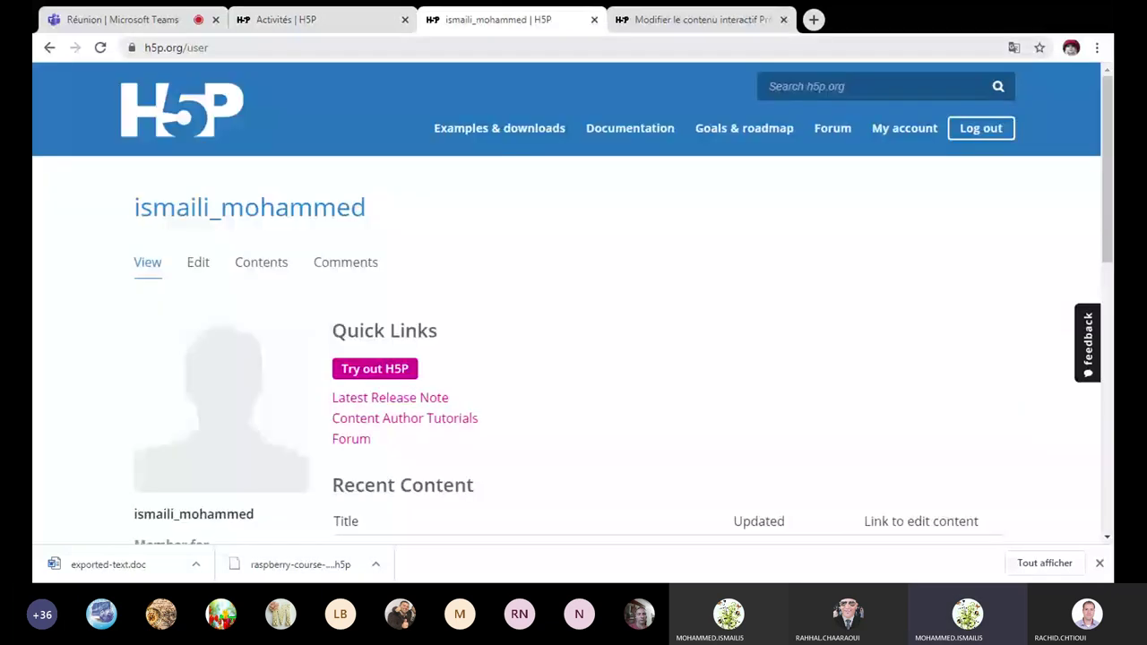
View the Raspberry Course Presentation from the recent content list and open it for editing.
{"action": "scroll", "coordinate": [450, 406], "scroll_direction": "down", "scroll_amount": 2}
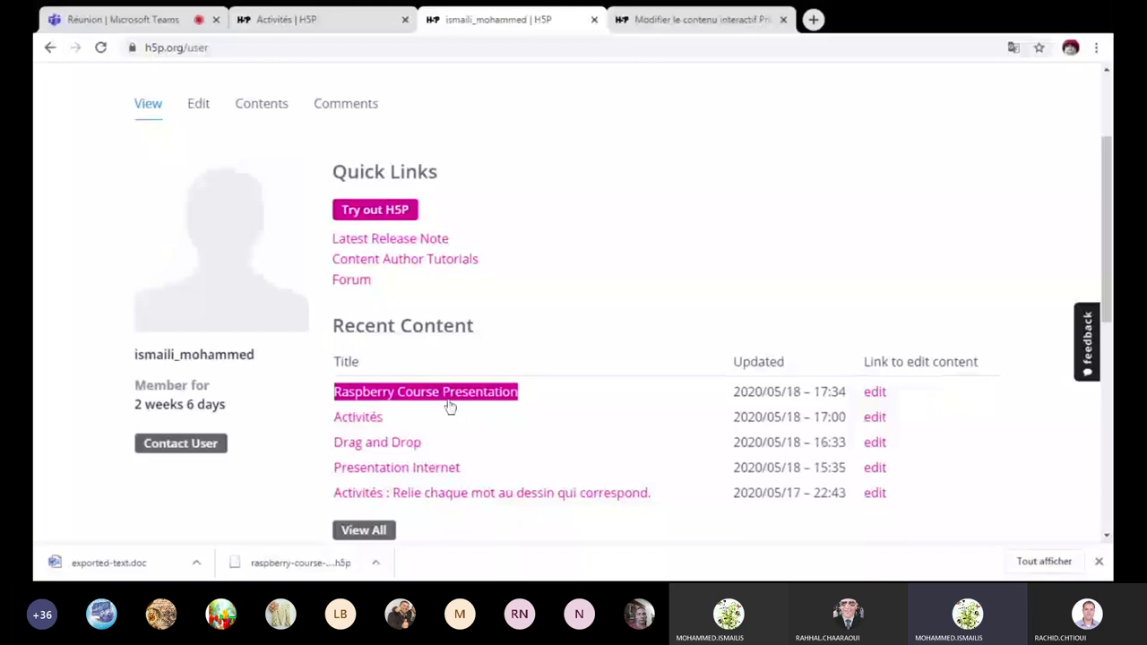
{"action": "left_click", "coordinate": [448, 400]}
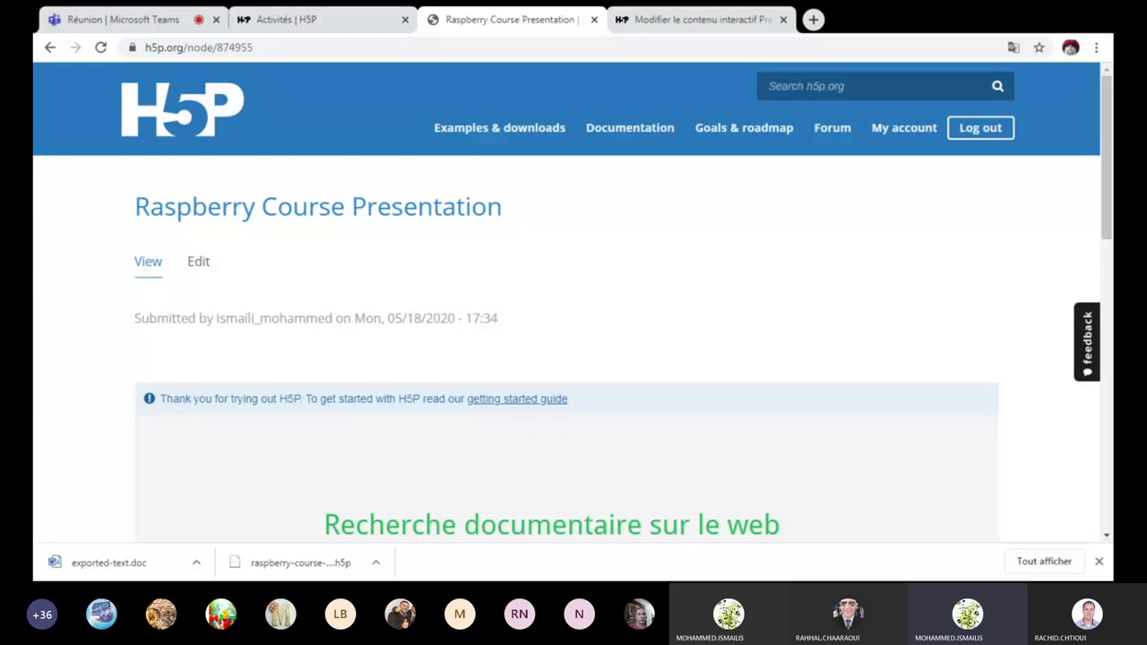
{"action": "scroll", "coordinate": [522, 350], "scroll_direction": "down", "scroll_amount": 4}
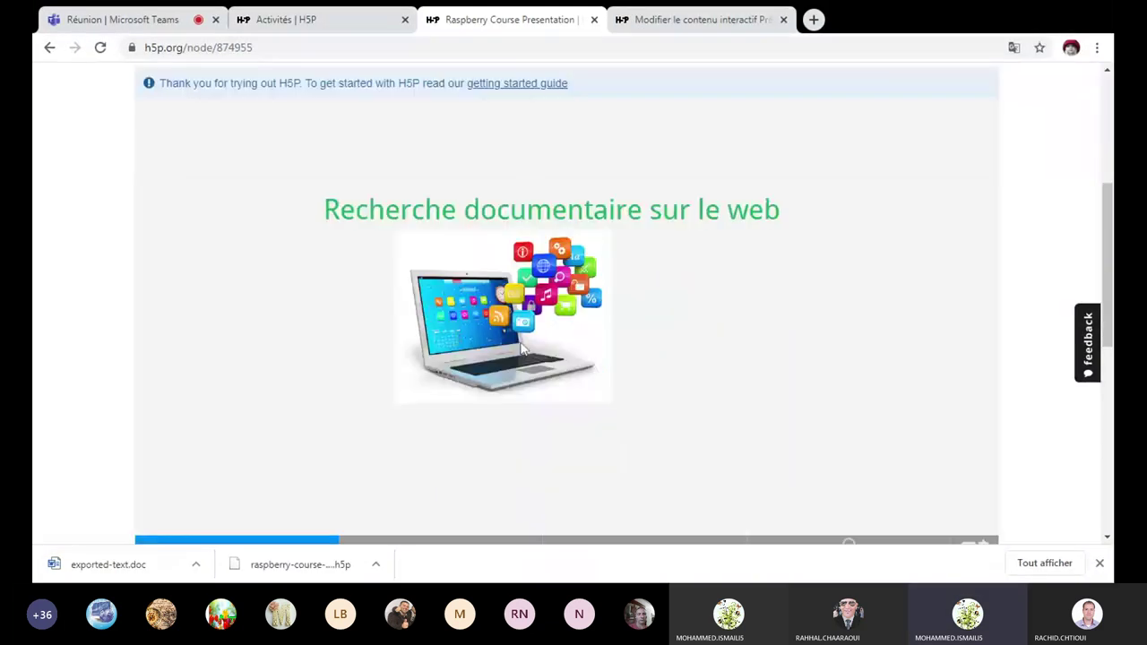
{"action": "scroll", "coordinate": [323, 259], "scroll_direction": "up", "scroll_amount": 2}
{"action": "left_click", "coordinate": [201, 111]}
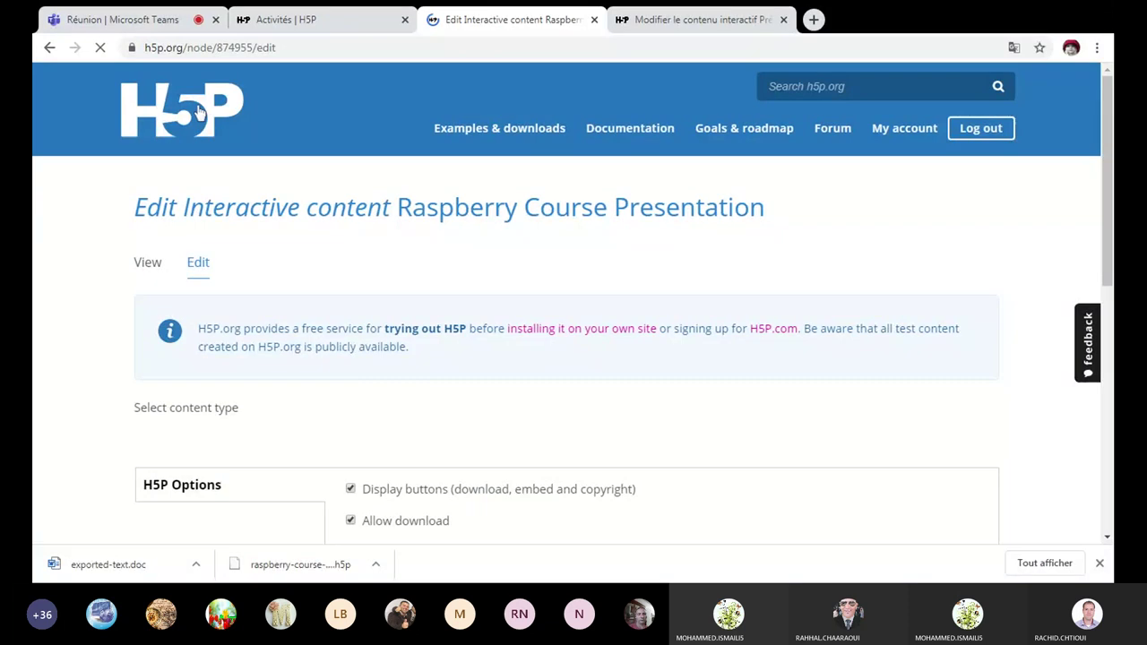
{"action": "scroll", "coordinate": [199, 112], "scroll_direction": "down", "scroll_amount": 1}
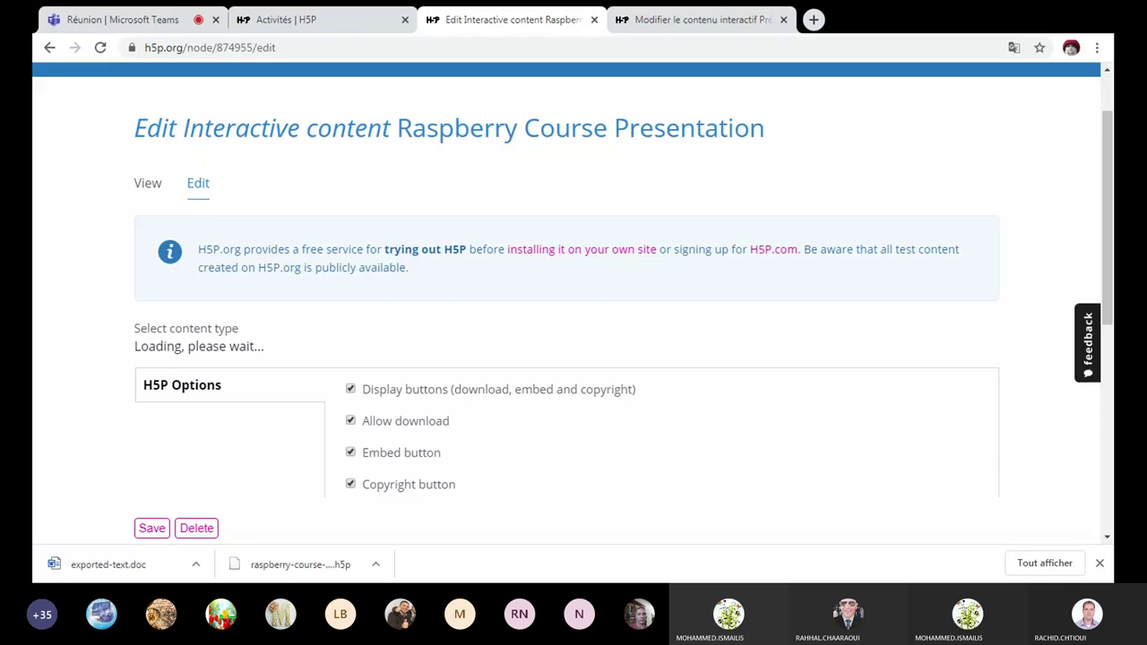
{"action": "scroll", "coordinate": [354, 246], "scroll_direction": "down", "scroll_amount": 1}
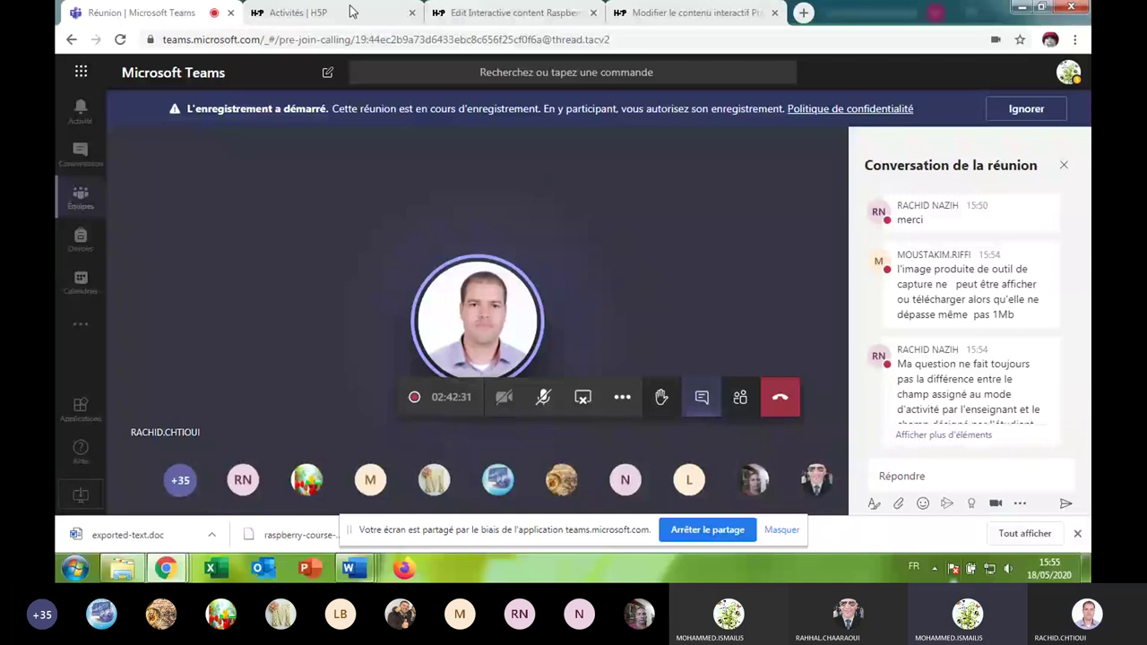
{"action": "left_click", "coordinate": [504, 12]}
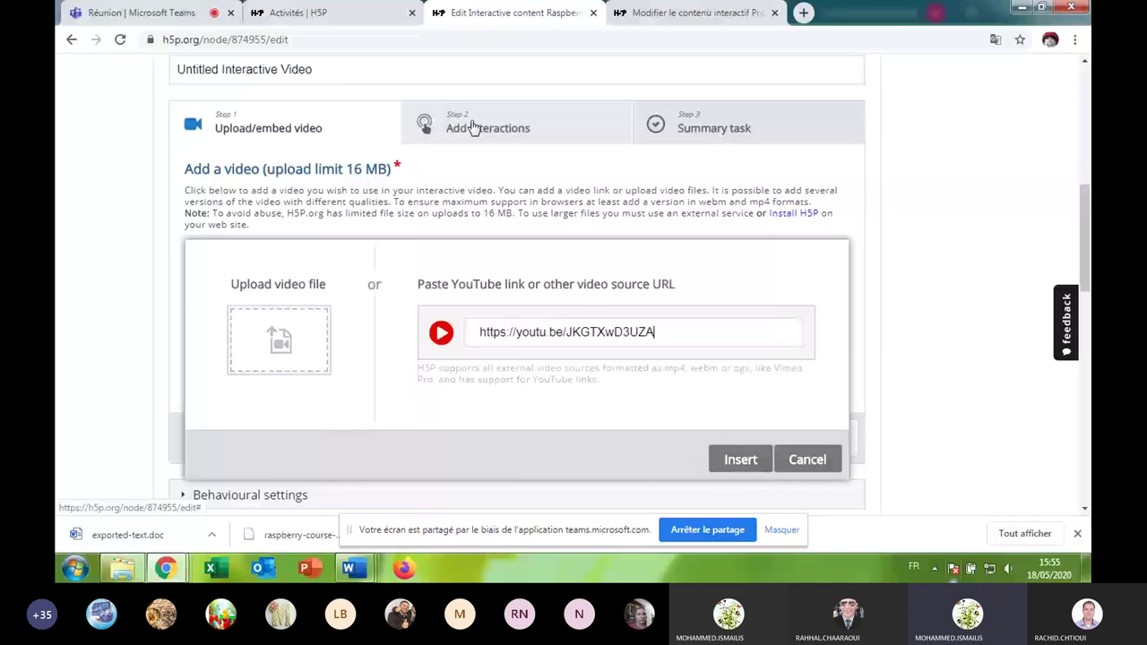
{"action": "left_click", "coordinate": [743, 459]}
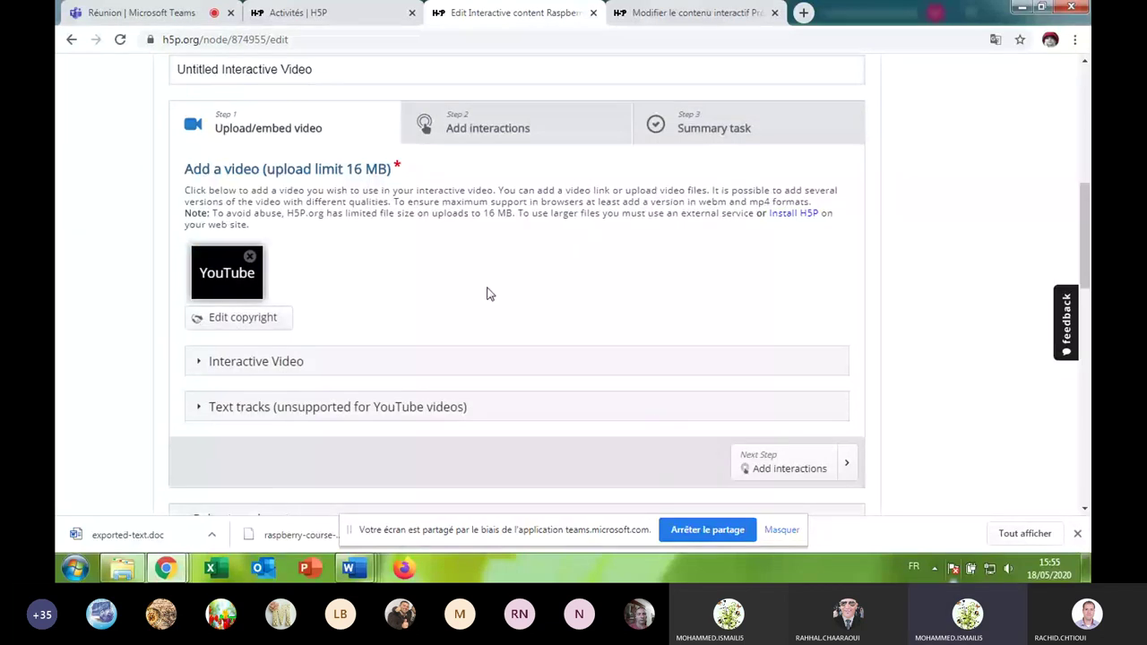
Go to the Add interactions stage of the interactive video and look over the player and the available interaction types.
{"action": "left_click", "coordinate": [457, 131]}
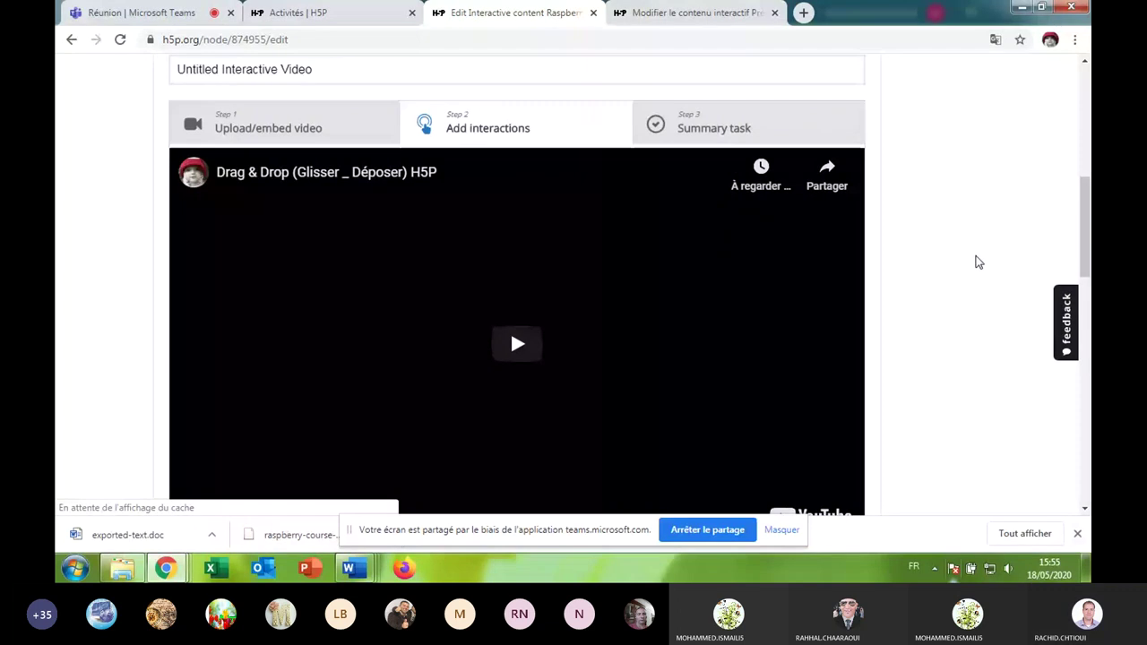
{"action": "scroll", "coordinate": [964, 248], "scroll_direction": "down", "scroll_amount": 2}
{"action": "scroll", "coordinate": [965, 247], "scroll_direction": "down", "scroll_amount": 1}
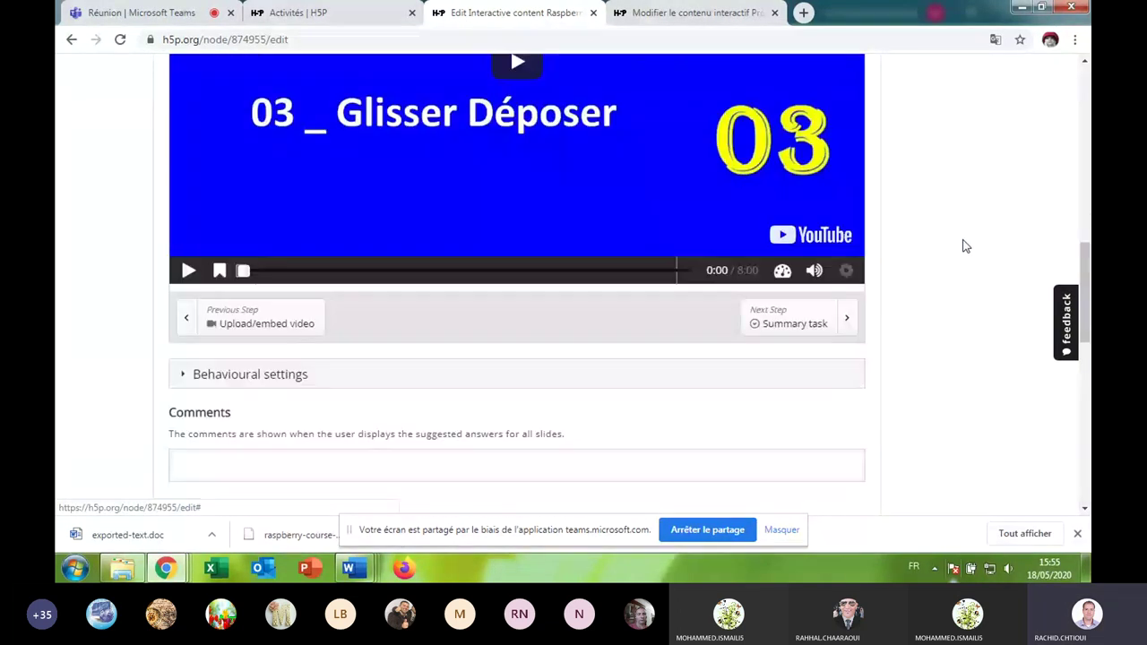
{"action": "scroll", "coordinate": [965, 245], "scroll_direction": "up", "scroll_amount": 2}
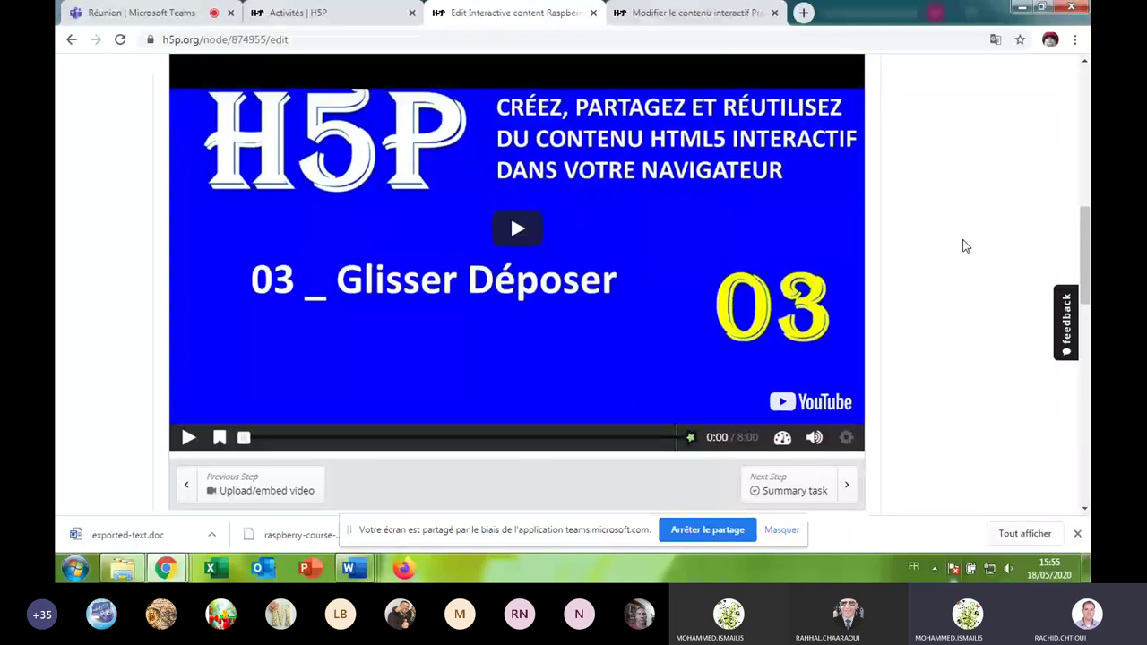
{"action": "scroll", "coordinate": [964, 247], "scroll_direction": "up", "scroll_amount": 2}
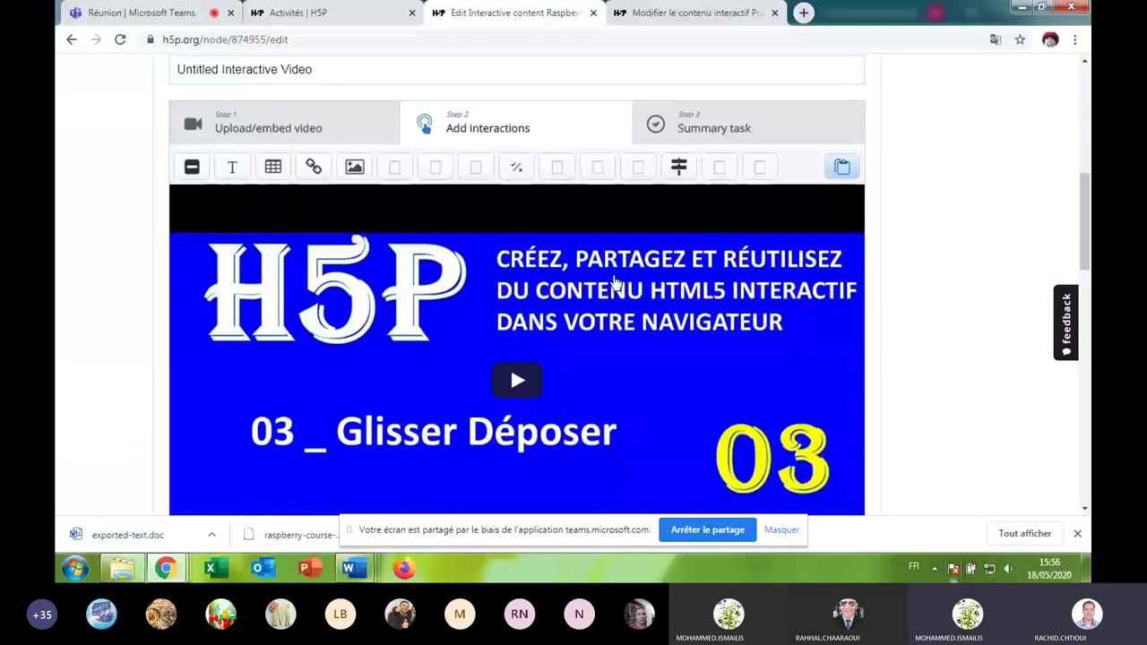
Move the video to 1:10 and add a True/False Question interaction at that point.
{"action": "scroll", "coordinate": [615, 283], "scroll_direction": "down", "scroll_amount": 1}
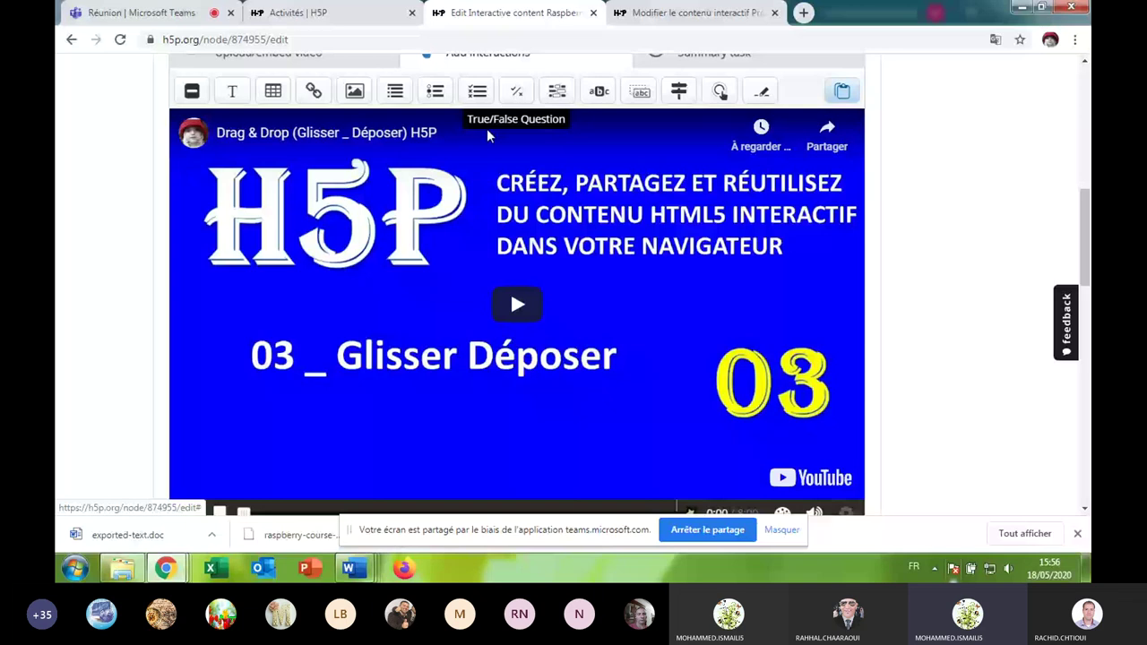
{"action": "scroll", "coordinate": [486, 128], "scroll_direction": "down", "scroll_amount": 2}
{"action": "left_click", "coordinate": [309, 363]}
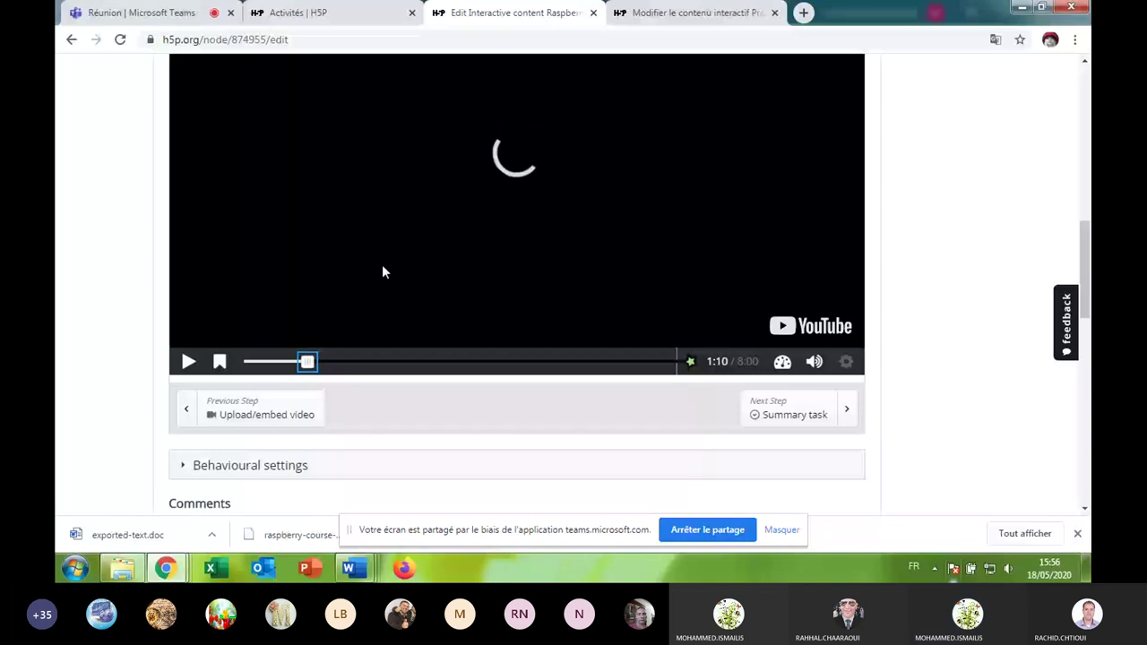
{"action": "scroll", "coordinate": [382, 272], "scroll_direction": "up", "scroll_amount": 1}
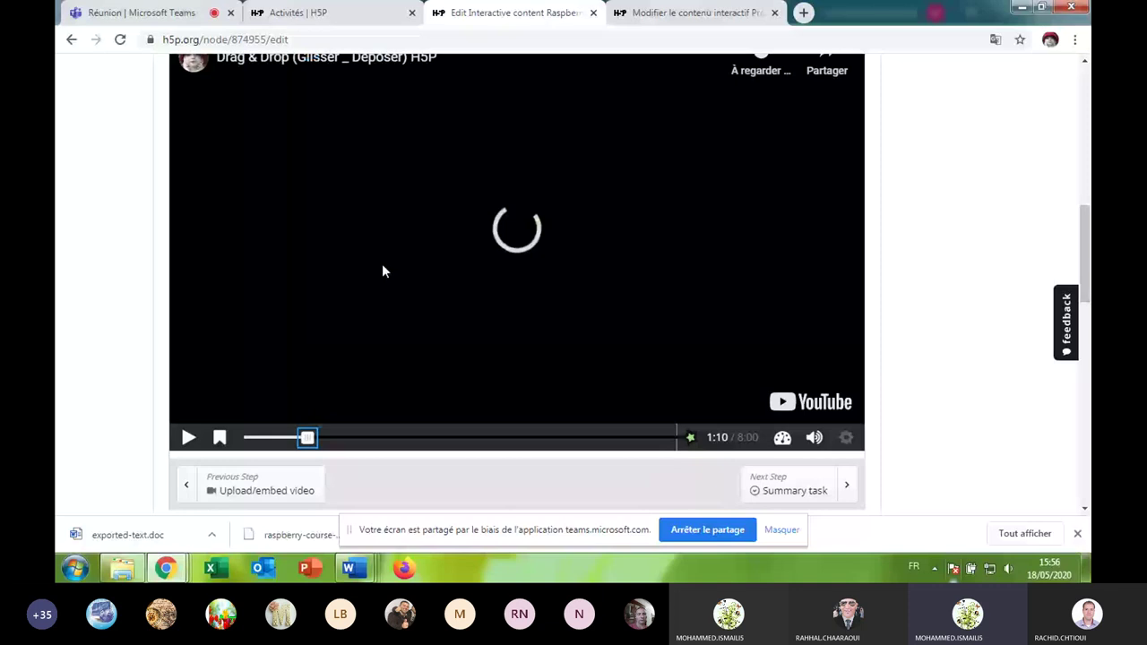
{"action": "scroll", "coordinate": [382, 268], "scroll_direction": "up", "scroll_amount": 1}
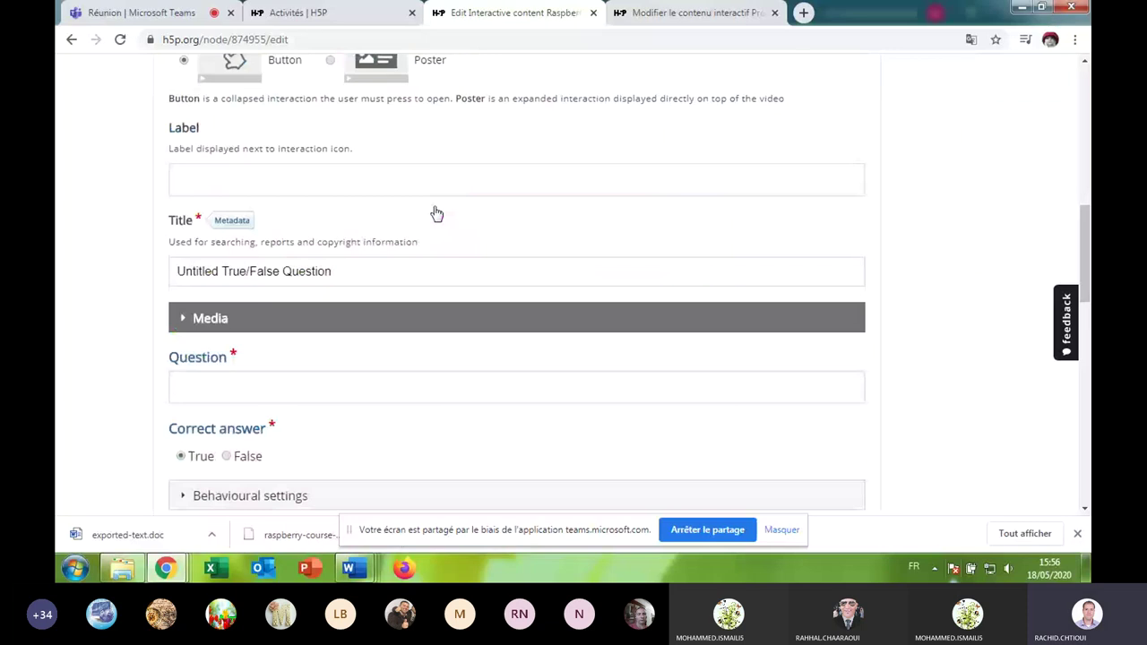
Review the True/False question's display time, pause, display type, label, title and correct answer settings.
{"action": "scroll", "coordinate": [437, 216], "scroll_direction": "down", "scroll_amount": 2}
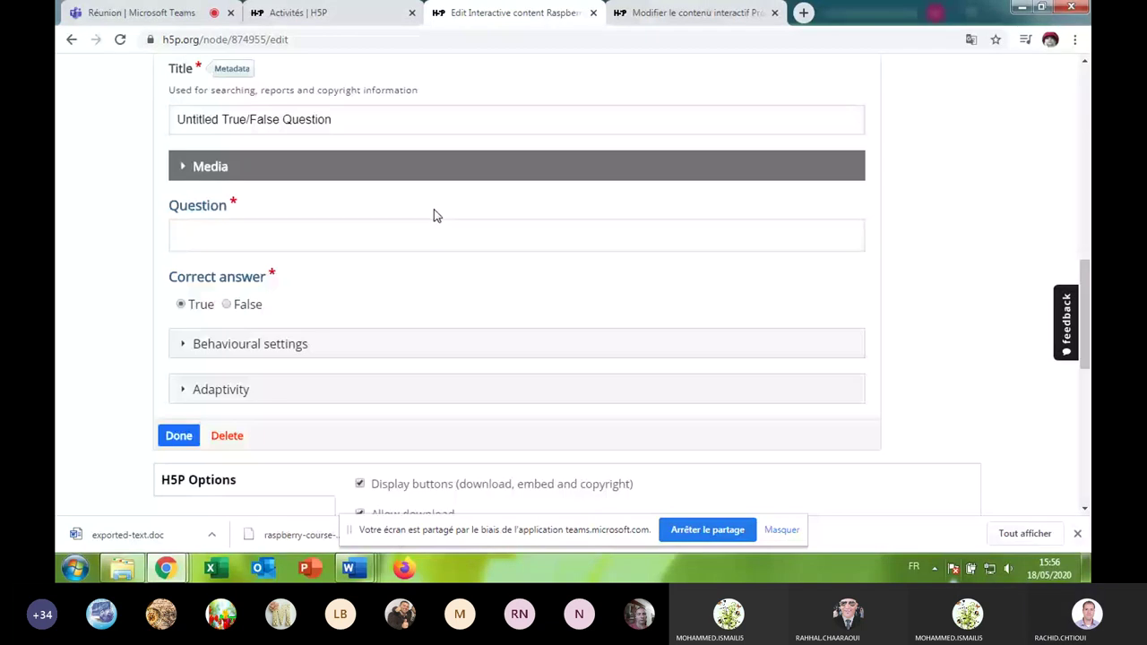
{"action": "scroll", "coordinate": [435, 216], "scroll_direction": "up", "scroll_amount": 2}
{"action": "scroll", "coordinate": [434, 216], "scroll_direction": "up", "scroll_amount": 4}
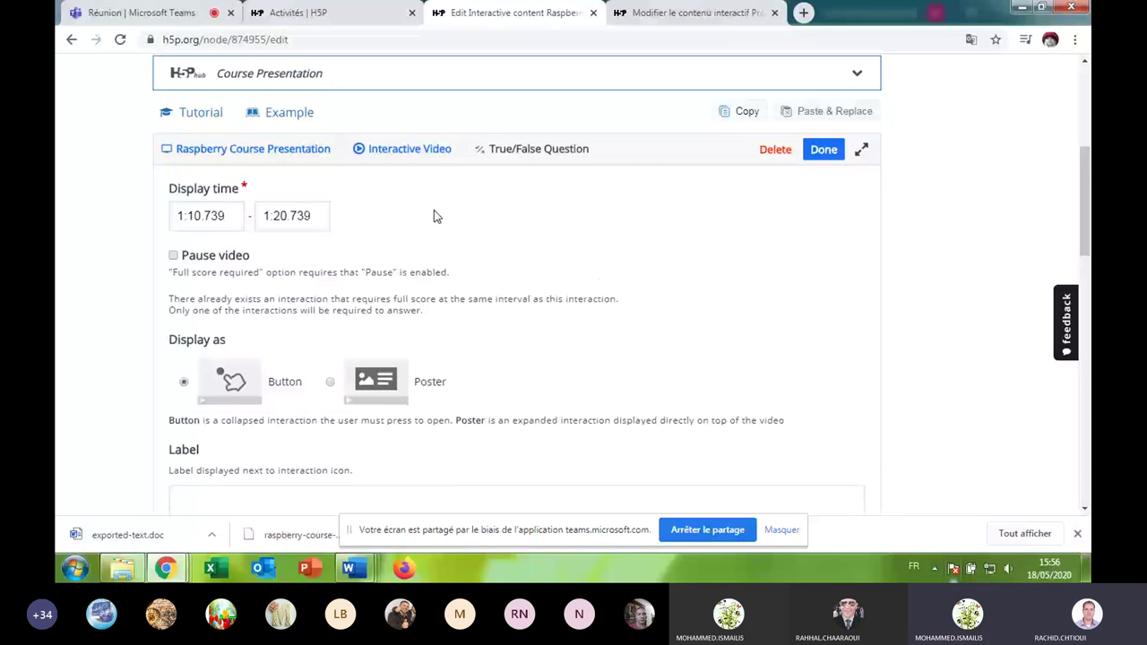
{"action": "scroll", "coordinate": [434, 212], "scroll_direction": "up", "scroll_amount": 1}
{"action": "scroll", "coordinate": [435, 216], "scroll_direction": "down", "scroll_amount": 1}
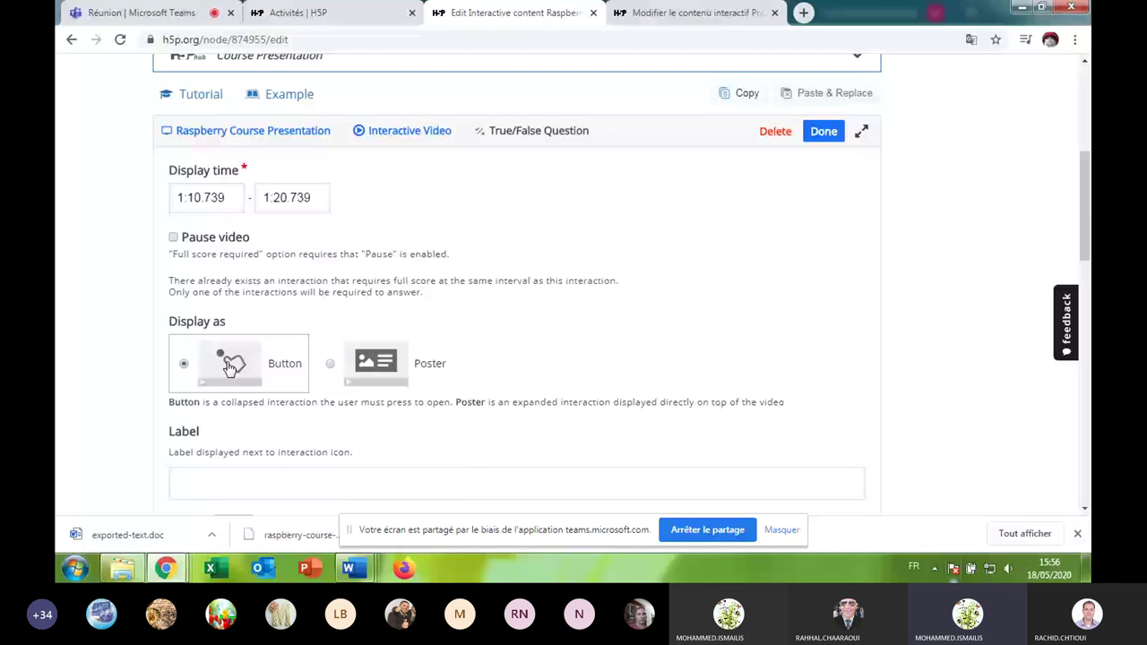
{"action": "scroll", "coordinate": [242, 330], "scroll_direction": "down", "scroll_amount": 2}
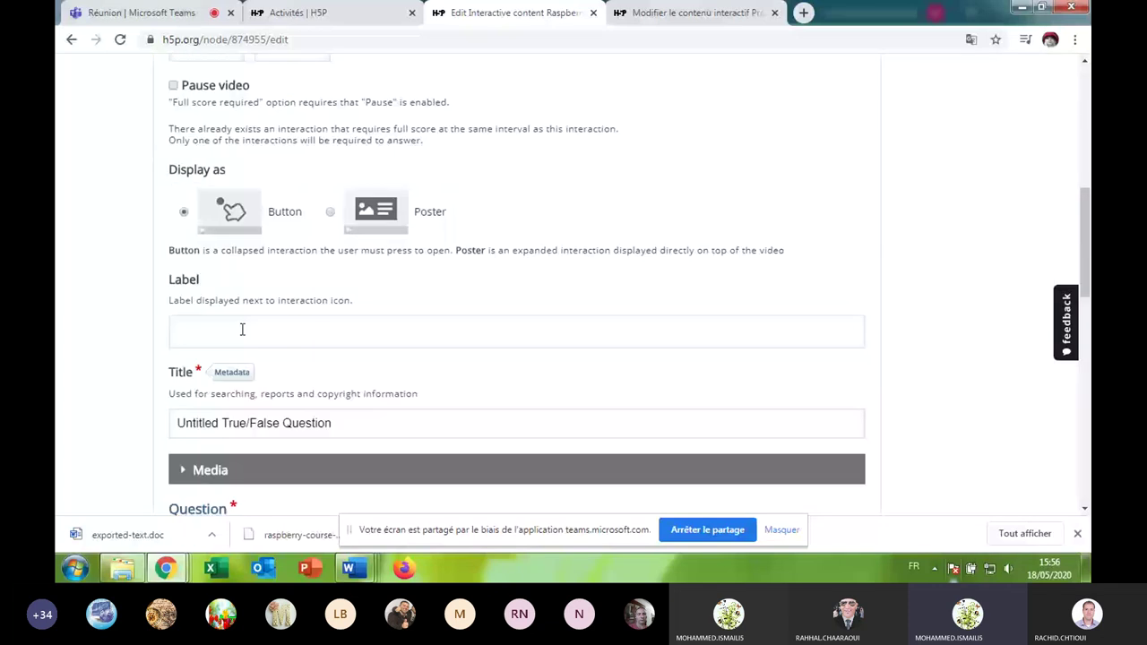
{"action": "scroll", "coordinate": [242, 330], "scroll_direction": "down", "scroll_amount": 1}
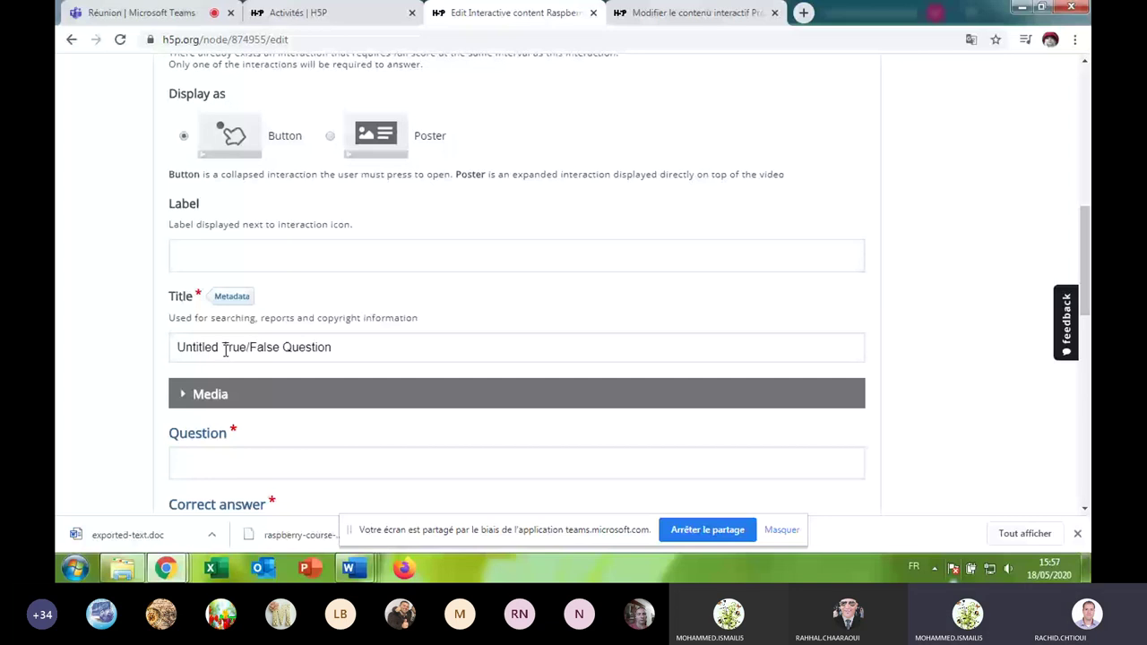
Shorten the interaction's title to "True/False Question" and enter the question text "Ici on pose la question".
{"action": "left_click", "coordinate": [223, 349]}
{"action": "key", "text": "ctrl+BackSpace"}
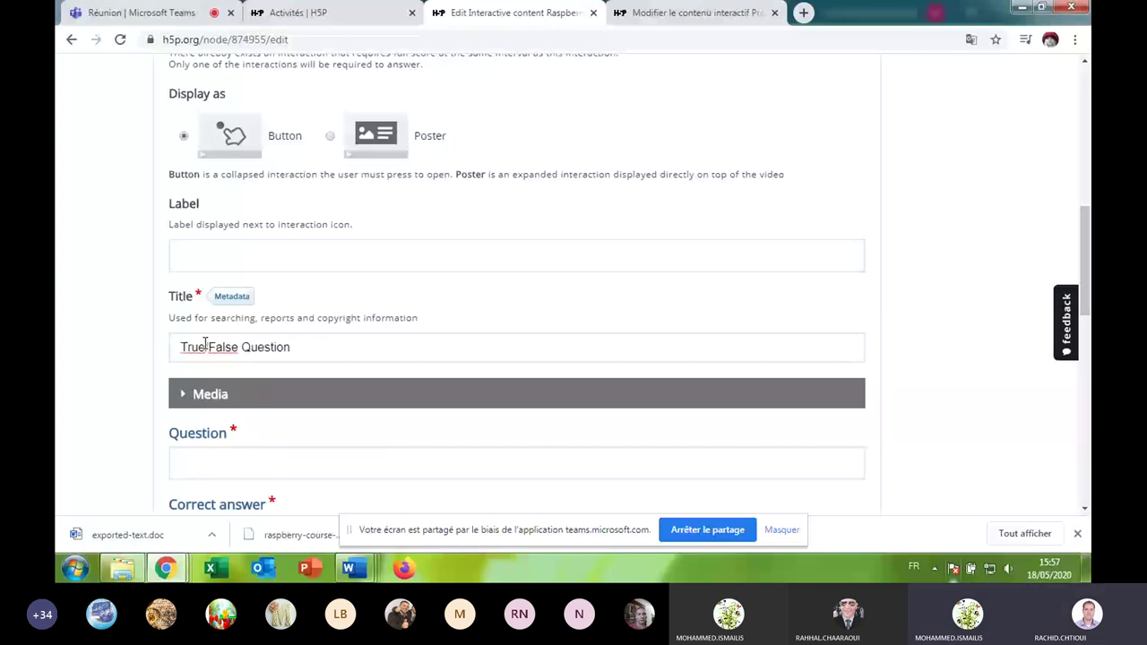
{"action": "scroll", "coordinate": [269, 358], "scroll_direction": "down", "scroll_amount": 3}
{"action": "left_click", "coordinate": [269, 278]}
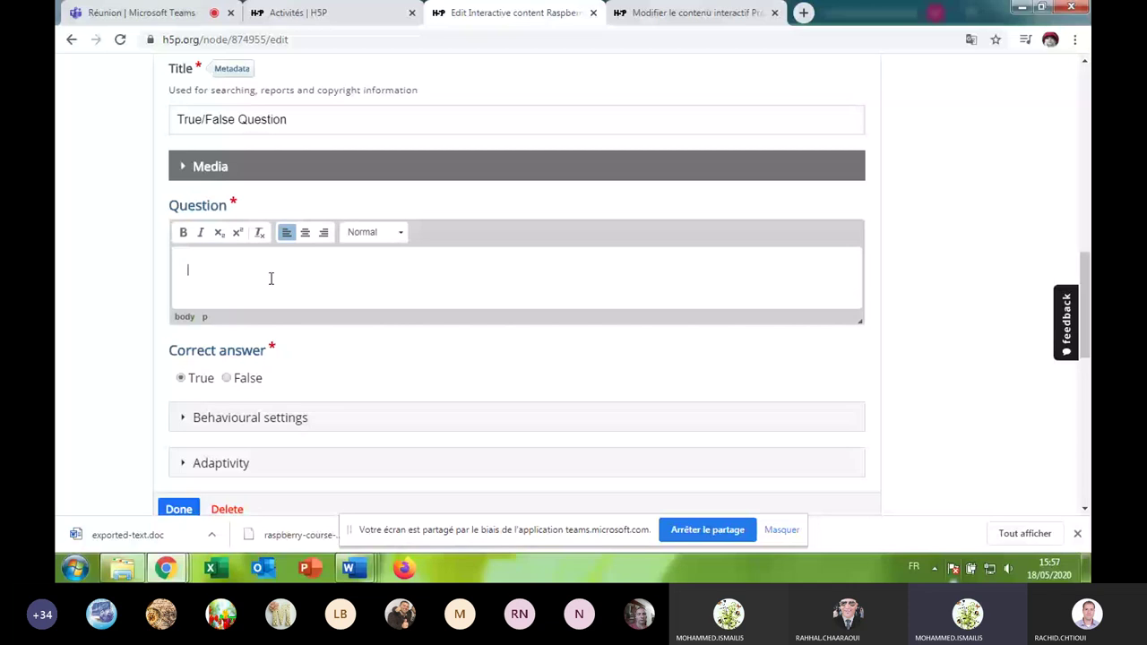
{"action": "type", "text": "Ici on pose la questions"}
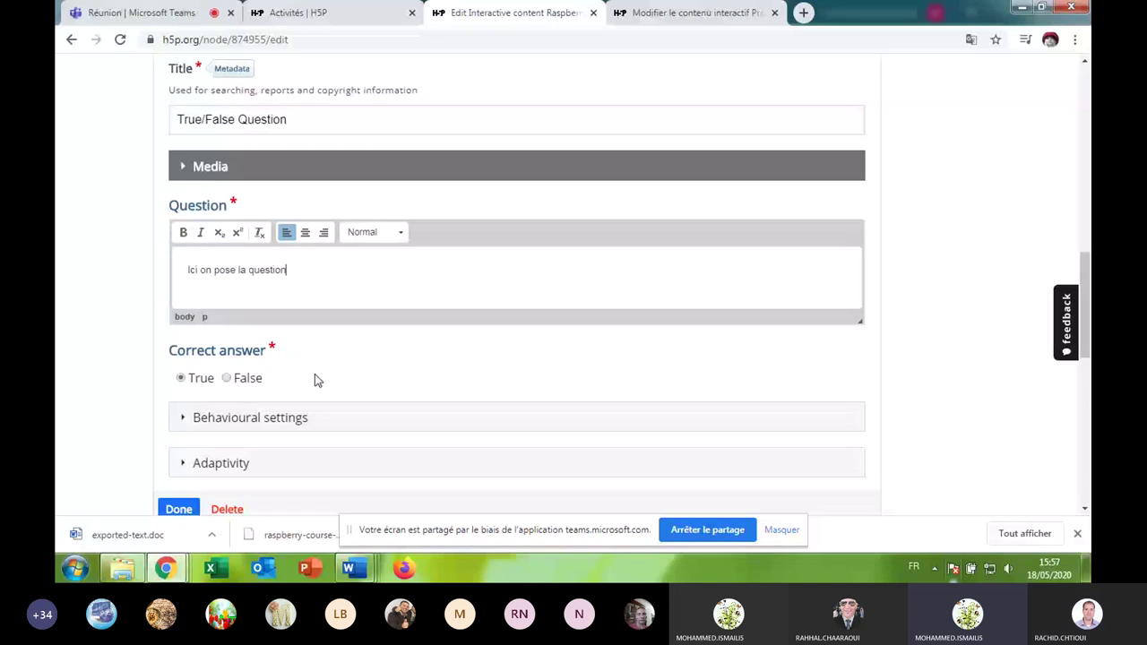
Review the True/False question's behavioural settings, including the retry, solution and feedback options, and check the adaptivity section.
{"action": "left_click", "coordinate": [235, 418]}
{"action": "scroll", "coordinate": [203, 394], "scroll_direction": "down", "scroll_amount": 2}
{"action": "scroll", "coordinate": [203, 393], "scroll_direction": "down", "scroll_amount": 1}
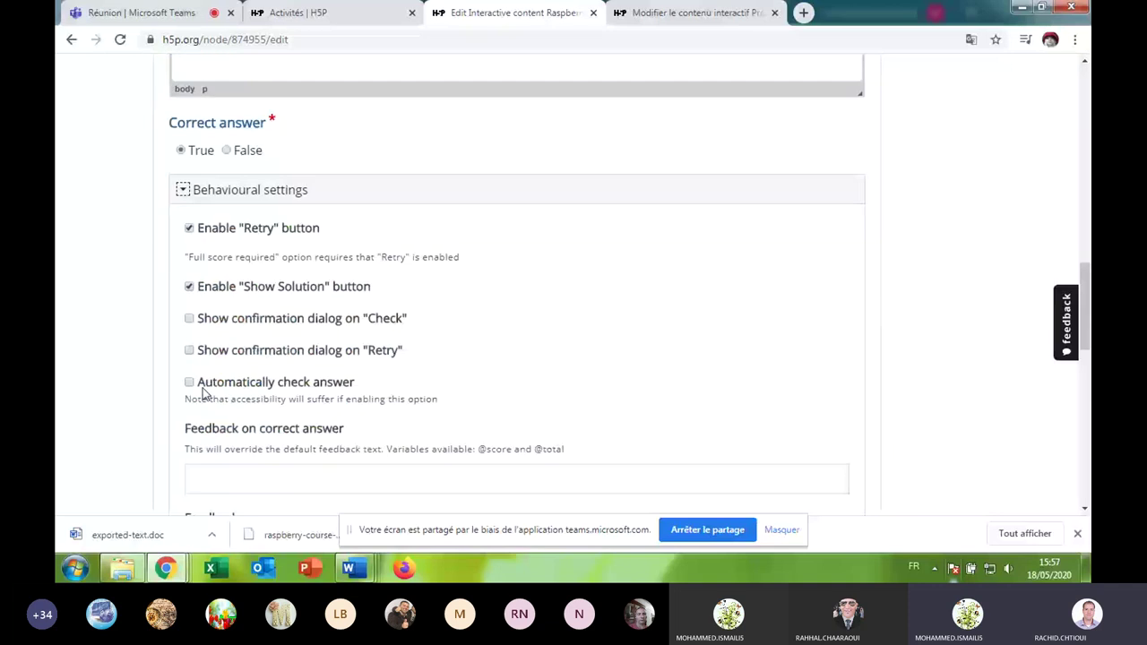
{"action": "scroll", "coordinate": [205, 361], "scroll_direction": "down", "scroll_amount": 1}
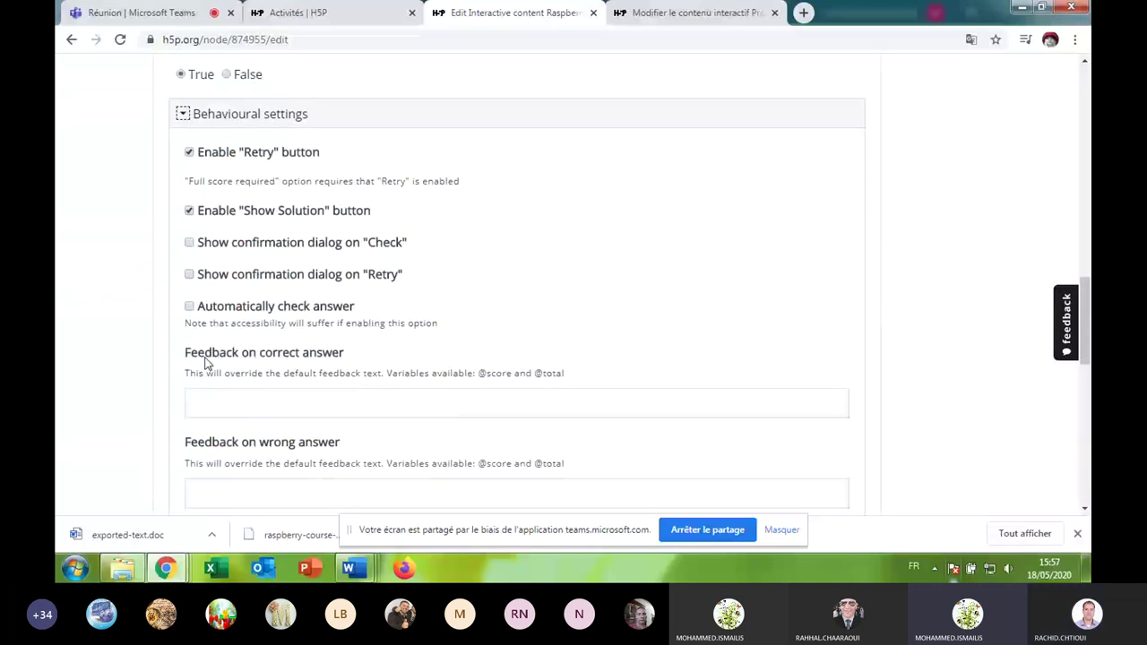
{"action": "scroll", "coordinate": [204, 358], "scroll_direction": "up", "scroll_amount": 2}
{"action": "scroll", "coordinate": [192, 305], "scroll_direction": "up", "scroll_amount": 1}
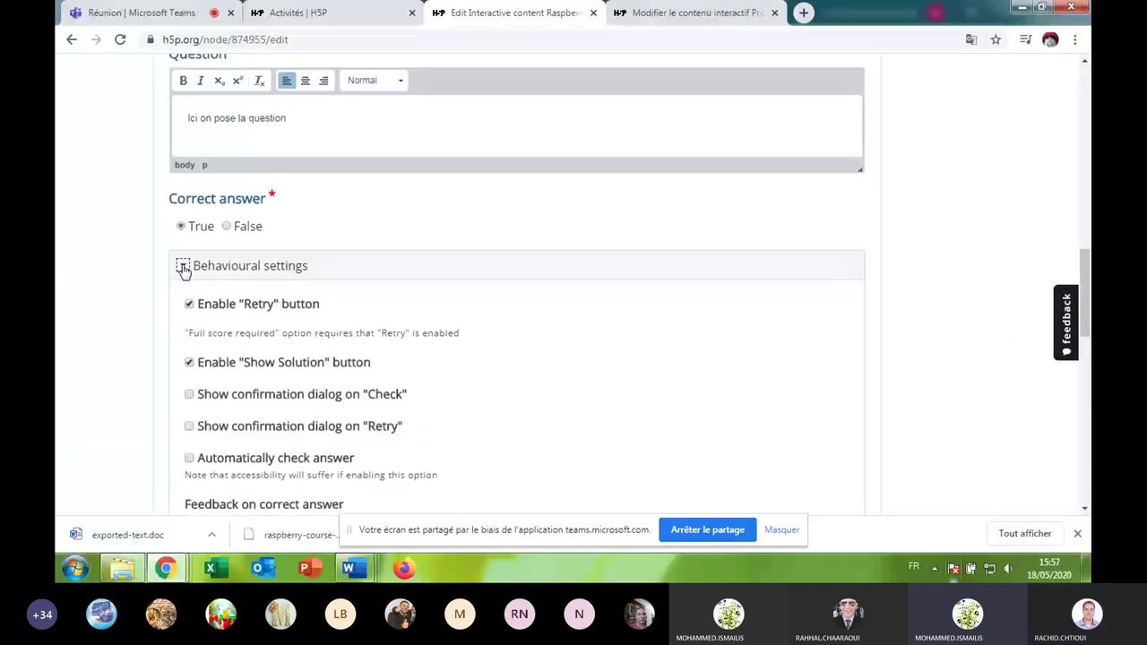
{"action": "left_click", "coordinate": [183, 267]}
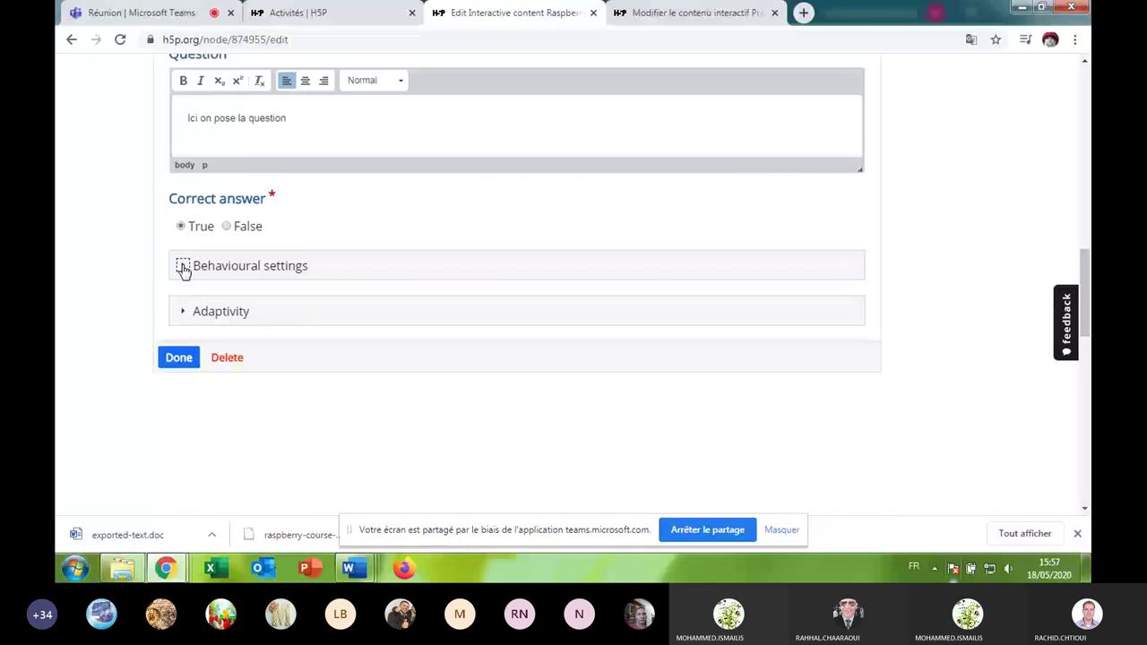
{"action": "left_click", "coordinate": [183, 311]}
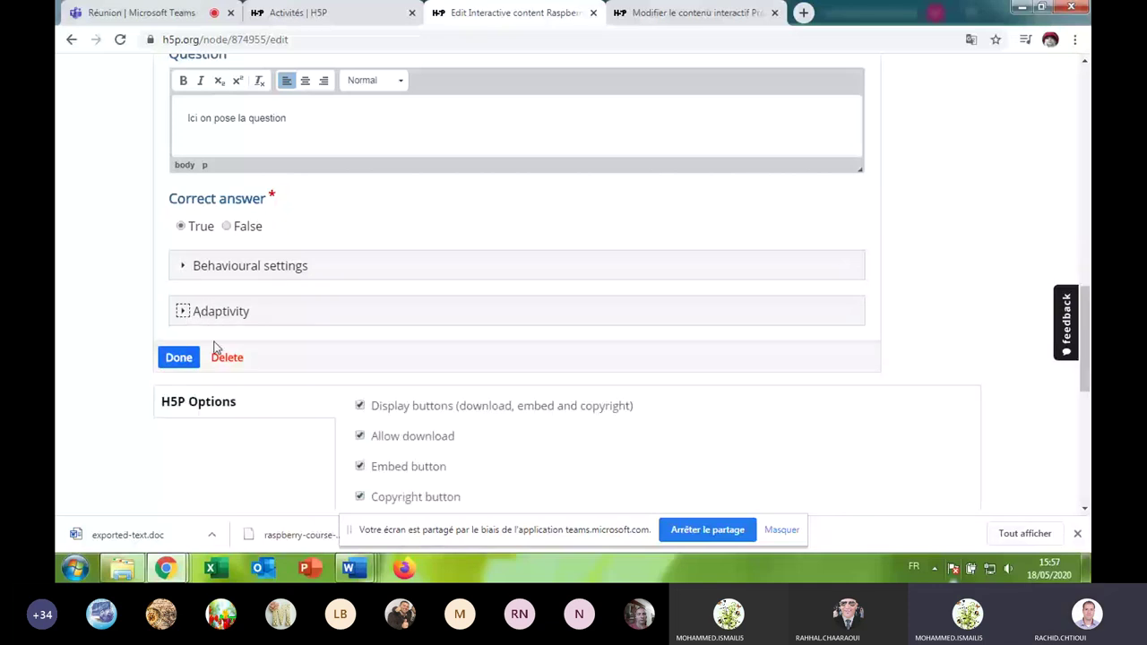
Enable pausing the video for the True/False question and finish editing the interaction.
{"action": "scroll", "coordinate": [199, 405], "scroll_direction": "up", "scroll_amount": 7}
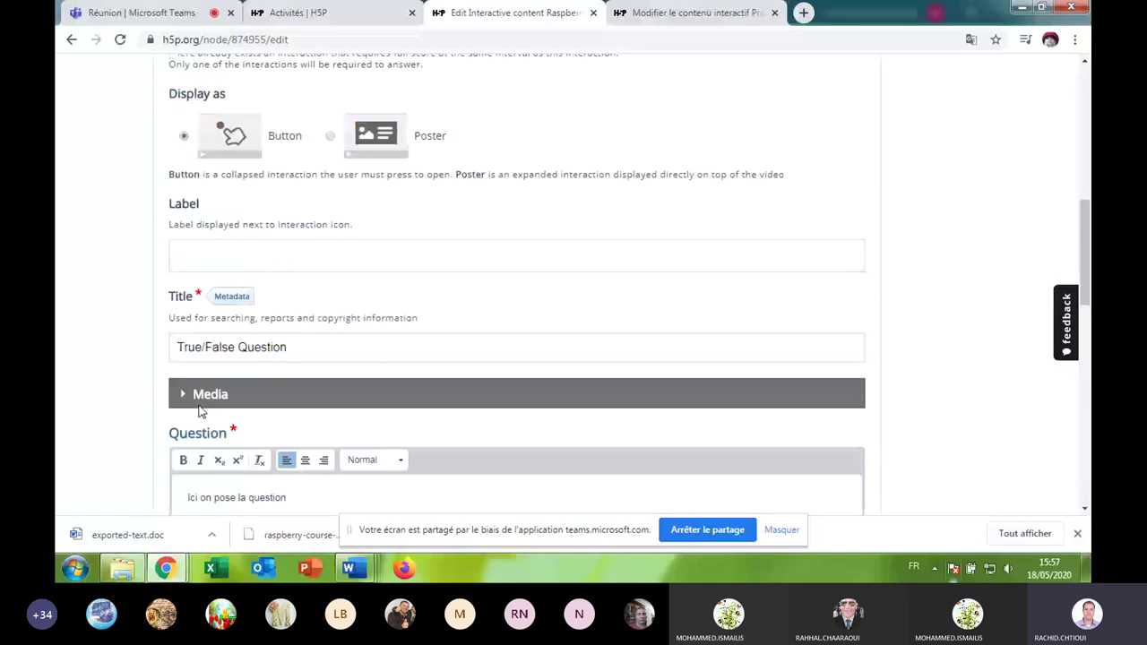
{"action": "scroll", "coordinate": [199, 406], "scroll_direction": "up", "scroll_amount": 1}
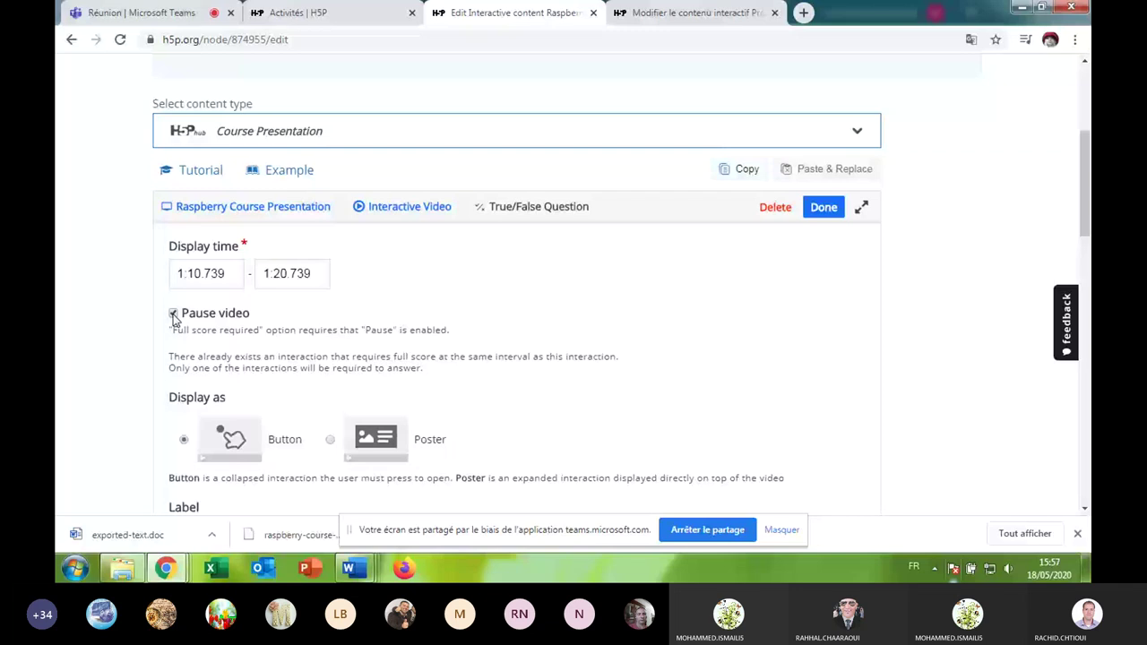
{"action": "left_click", "coordinate": [824, 208]}
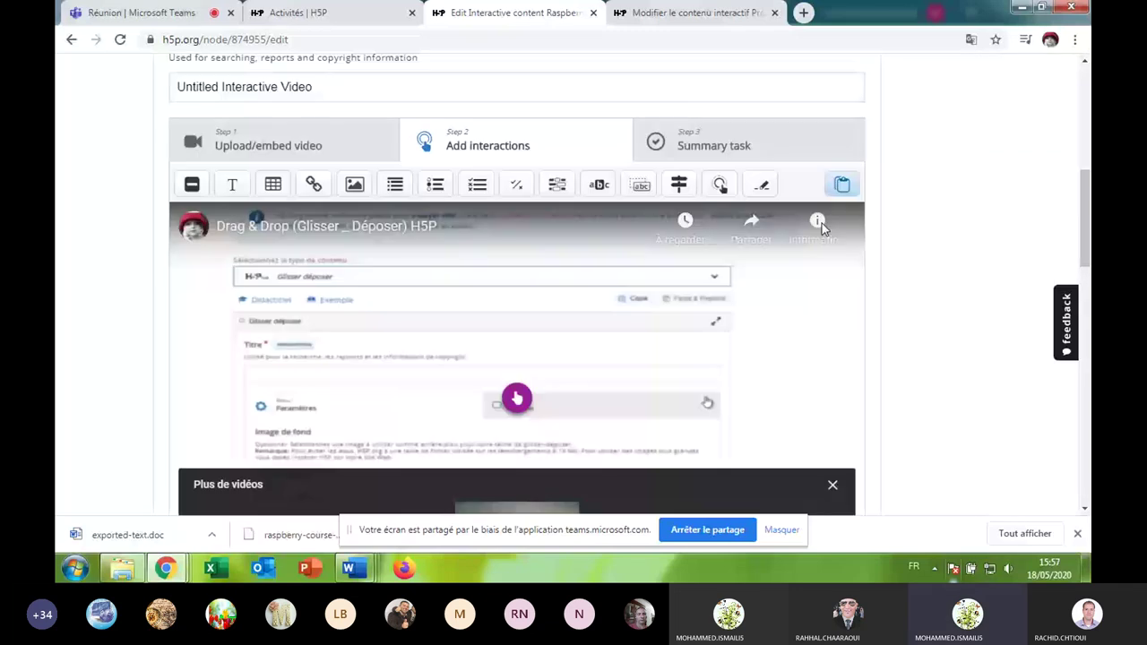
Rewind the video to 0:58, ahead of the True/False interaction, to preview it.
{"action": "scroll", "coordinate": [825, 233], "scroll_direction": "down", "scroll_amount": 1}
{"action": "scroll", "coordinate": [829, 240], "scroll_direction": "down", "scroll_amount": 1}
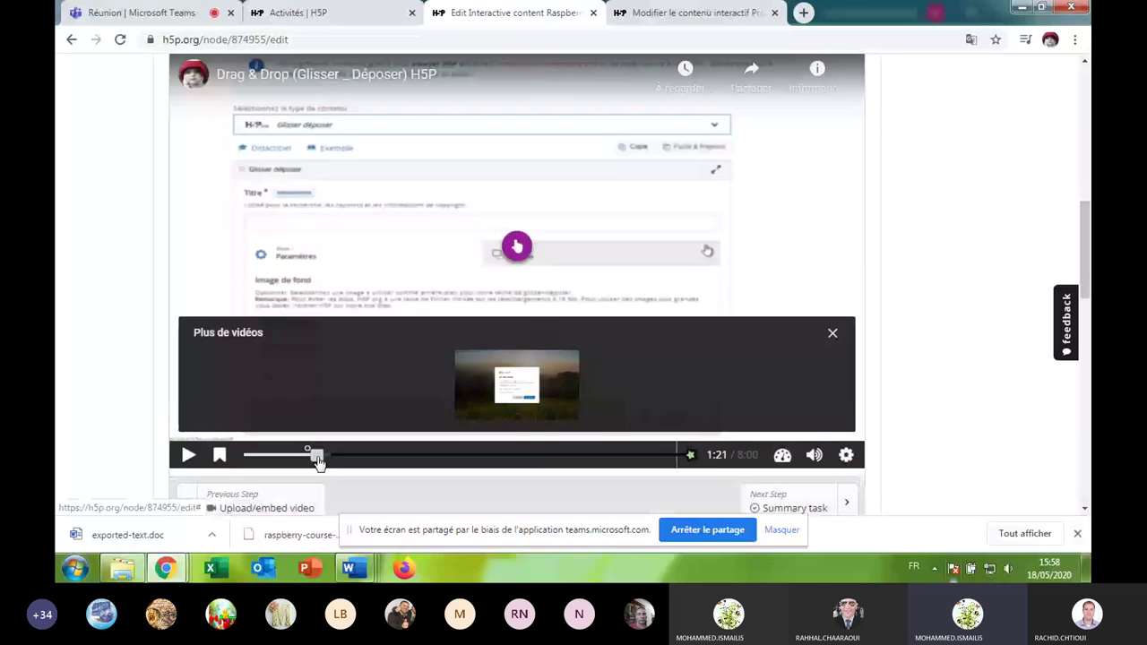
{"action": "left_click_drag", "start_coordinate": [318, 462], "coordinate": [295, 456]}
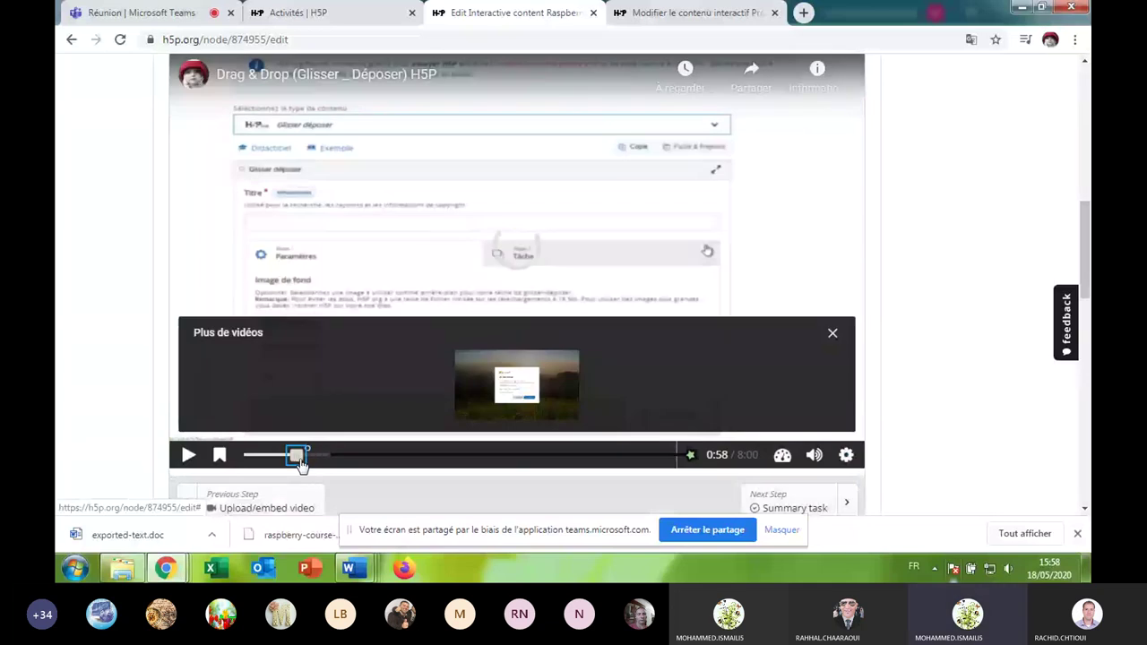
{"action": "scroll", "coordinate": [465, 486], "scroll_direction": "down", "scroll_amount": 1}
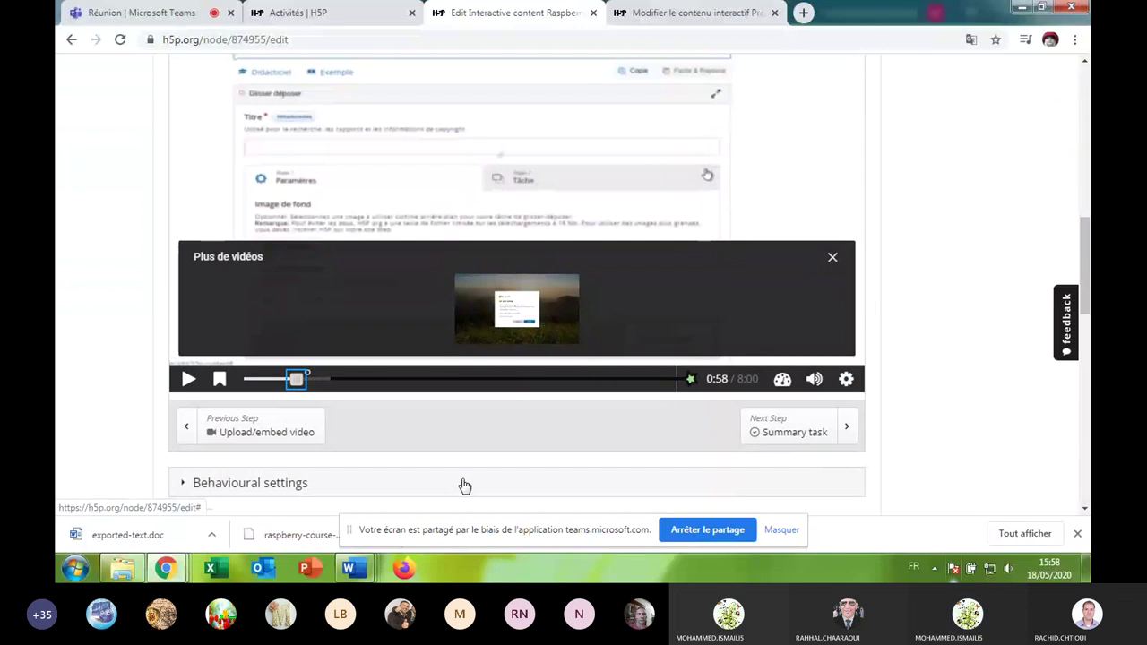
{"action": "scroll", "coordinate": [464, 486], "scroll_direction": "up", "scroll_amount": 1}
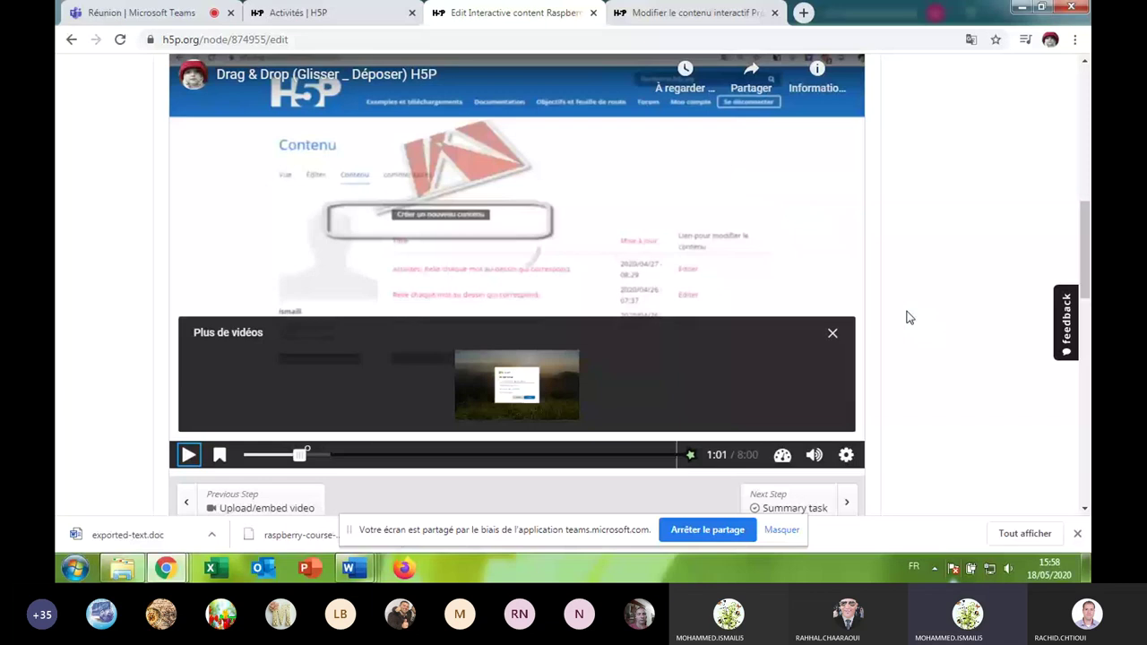
Advance the video to the True/False interaction at 1:15, show its editing options and close the suggested videos overlay.
{"action": "key", "text": "Right"}
{"action": "key", "text": "Right"}
{"action": "key", "text": "Right"}
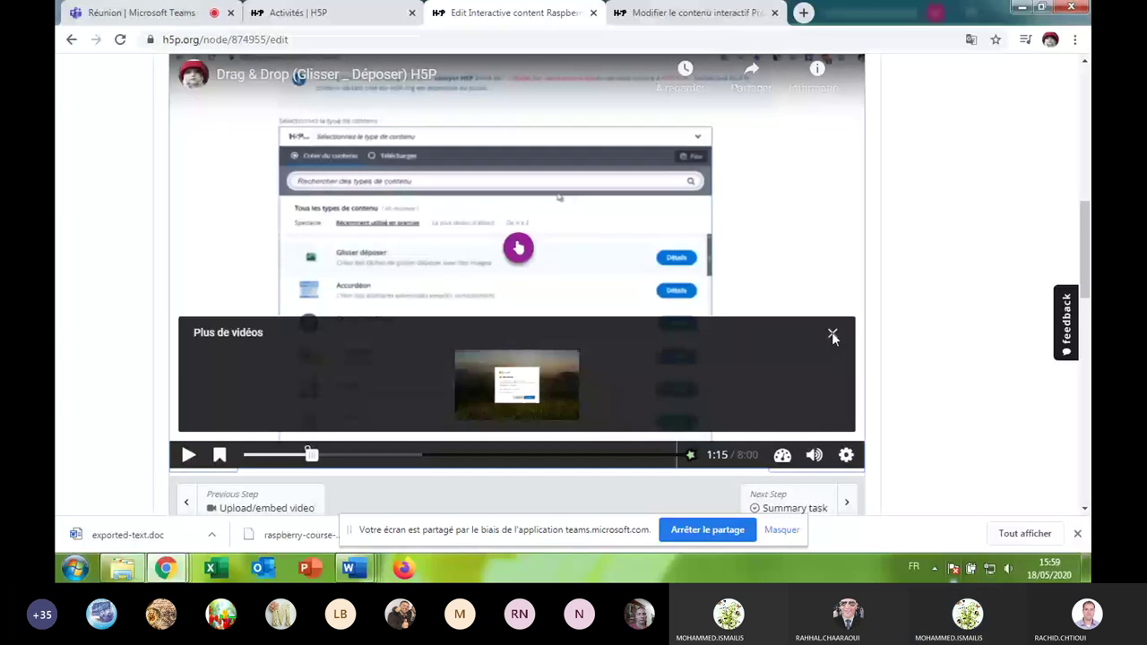
{"action": "mouse_move", "coordinate": [518, 254]}
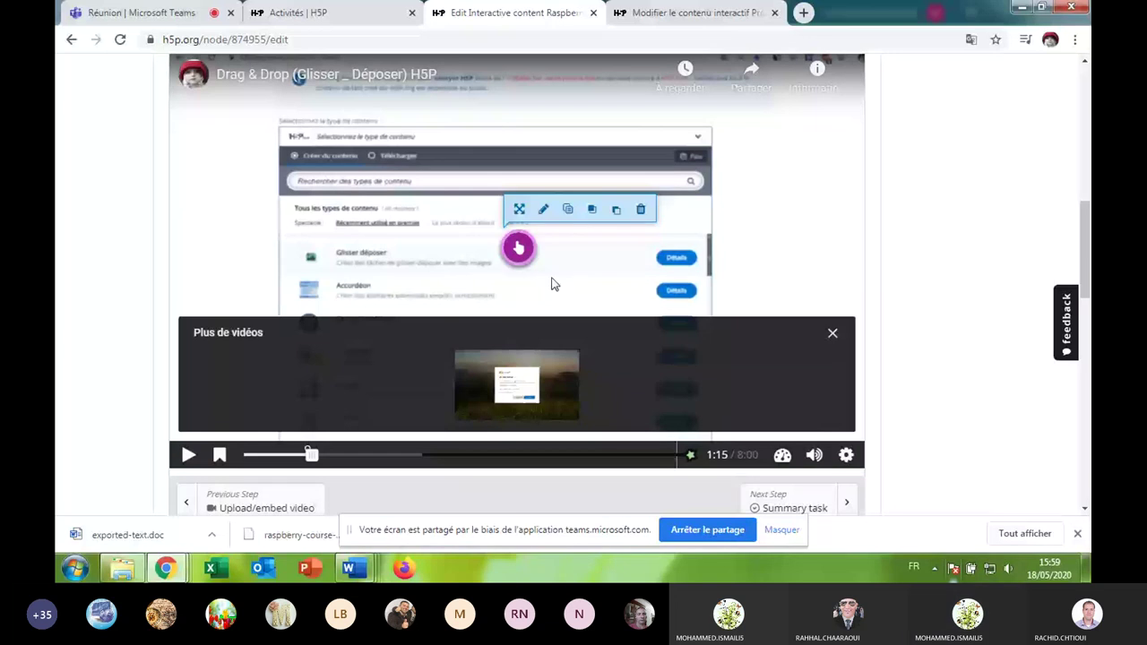
{"action": "left_click", "coordinate": [832, 339]}
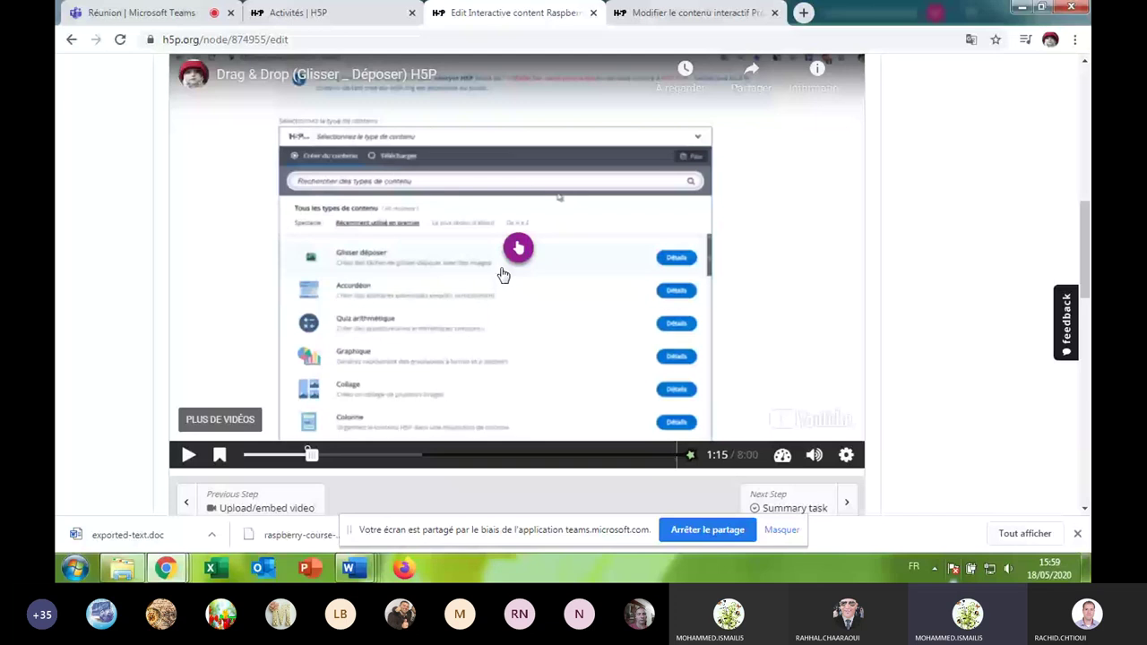
Finish editing the interactive video in the Plan slide and save the Raspberry Course Presentation.
{"action": "left_click", "coordinate": [519, 252]}
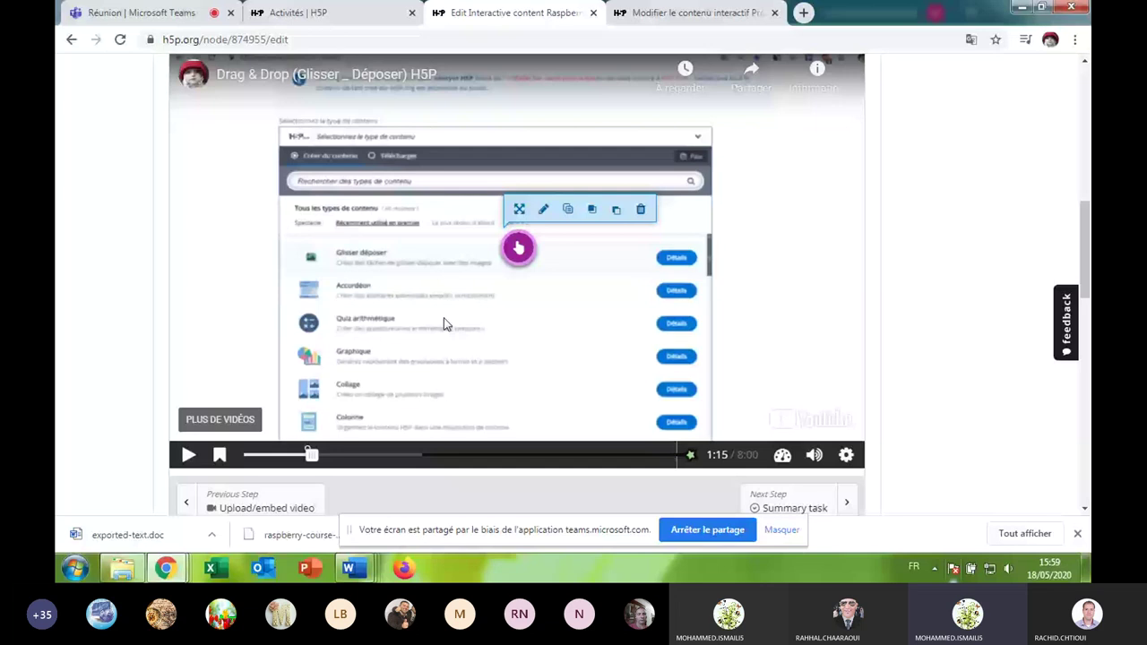
{"action": "scroll", "coordinate": [655, 355], "scroll_direction": "down", "scroll_amount": 3}
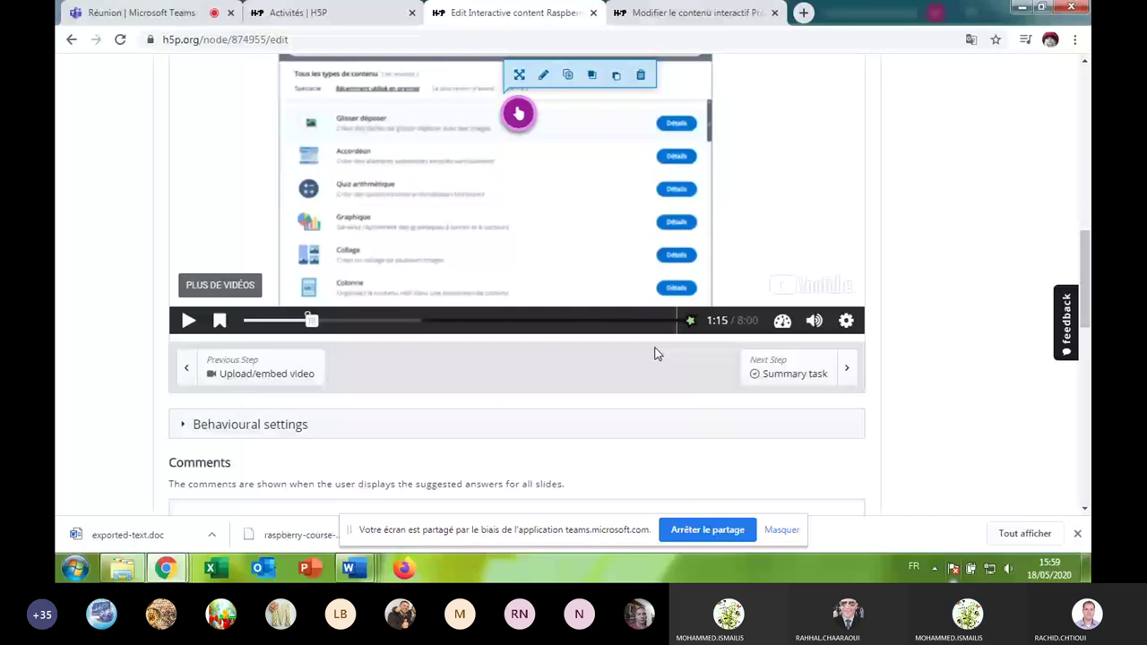
{"action": "scroll", "coordinate": [655, 354], "scroll_direction": "down", "scroll_amount": 4}
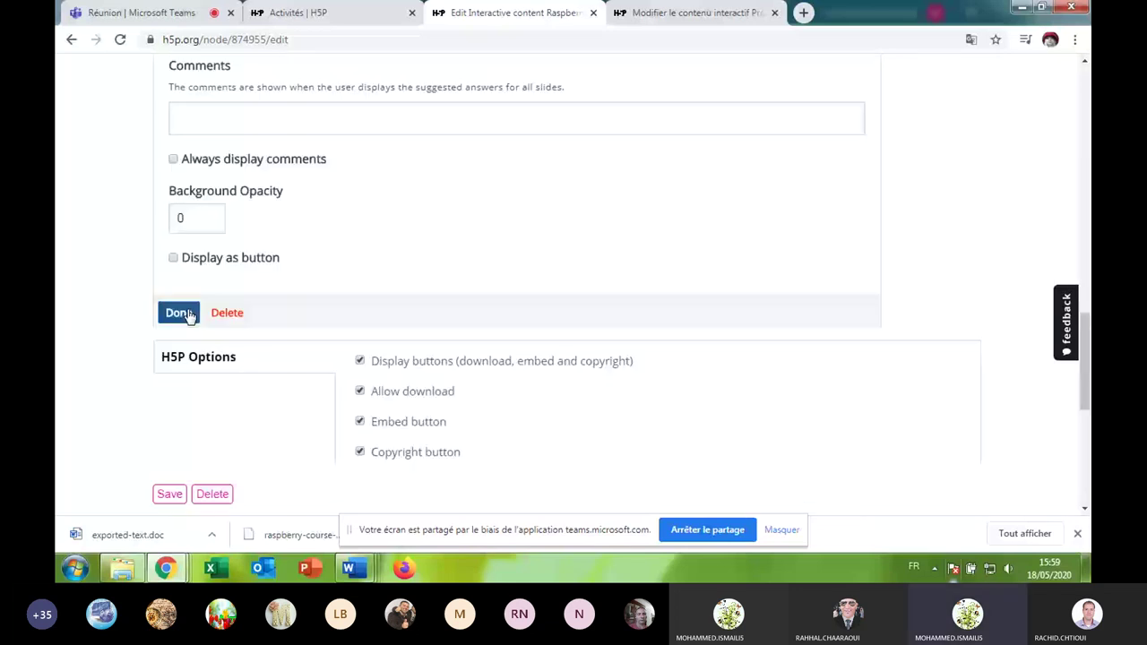
{"action": "left_click", "coordinate": [189, 315]}
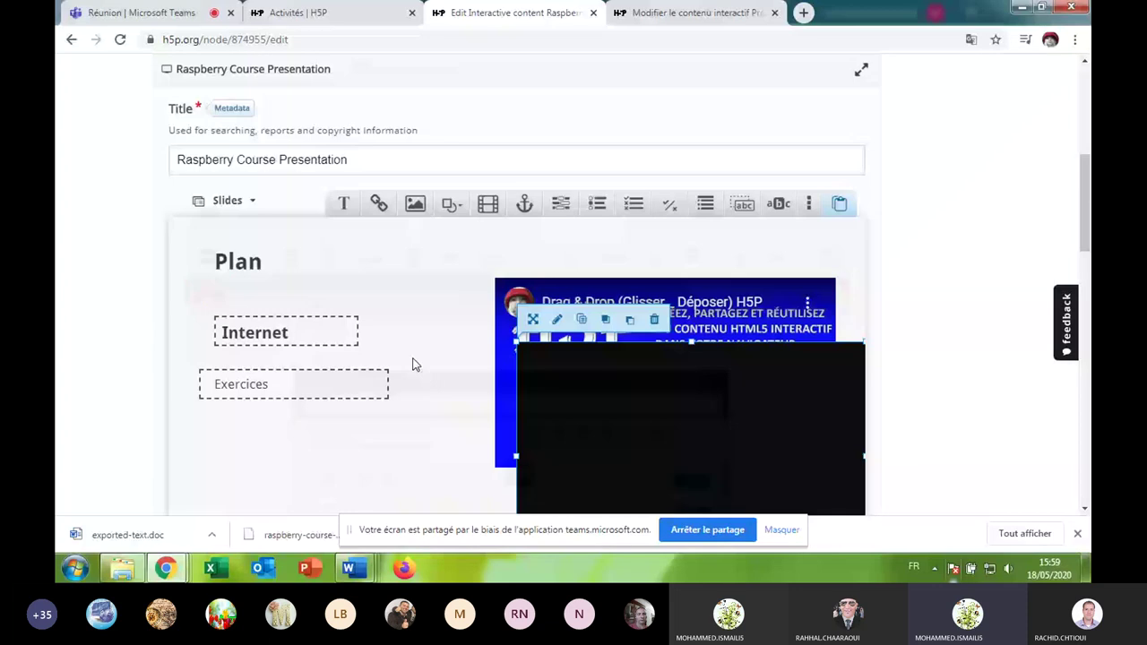
{"action": "scroll", "coordinate": [426, 373], "scroll_direction": "down", "scroll_amount": 10}
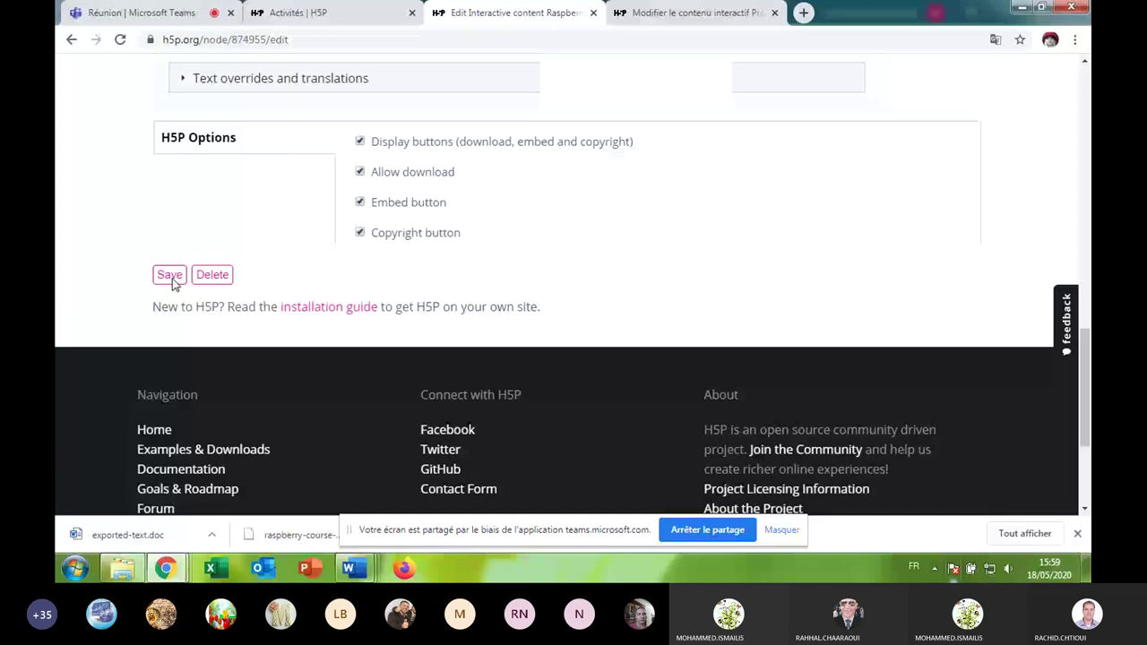
{"action": "left_click", "coordinate": [173, 278]}
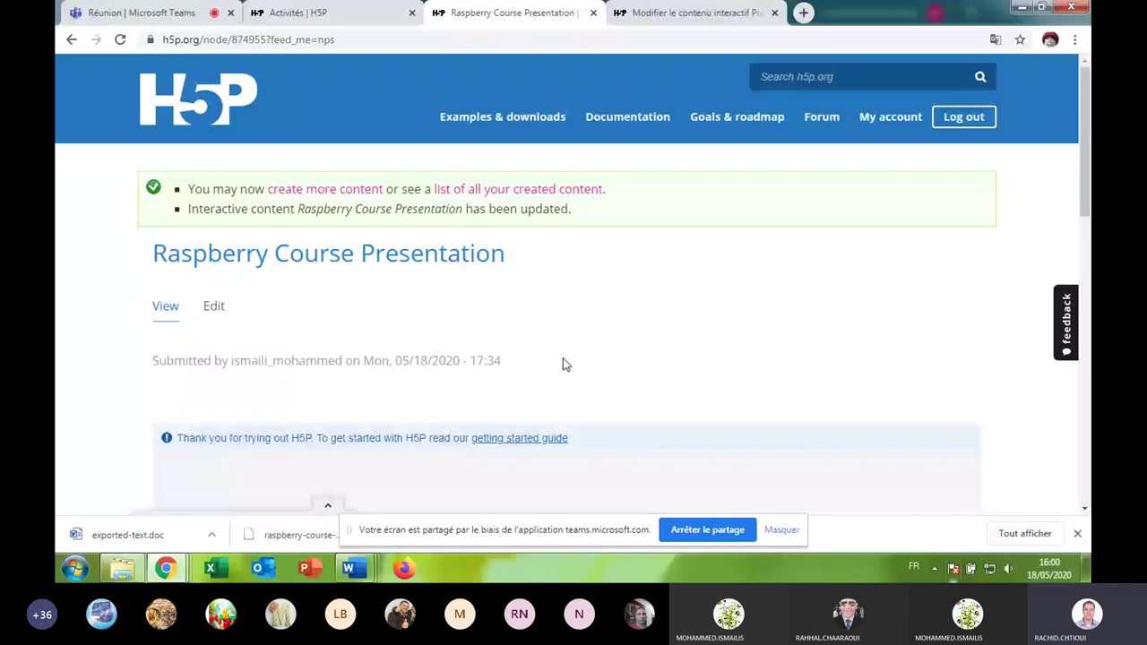
{"action": "scroll", "coordinate": [601, 421], "scroll_direction": "down", "scroll_amount": 1}
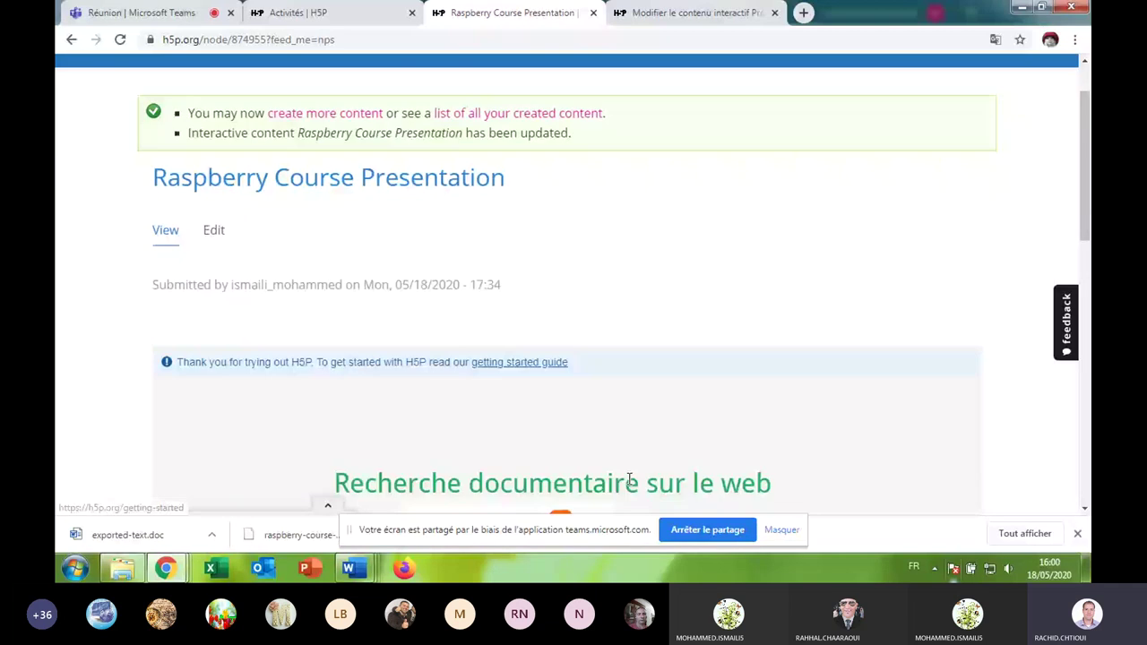
Switch to the private H5P window, open the free account registration form and review its fields down to the CAPTCHA.
{"action": "left_click", "coordinate": [165, 568]}
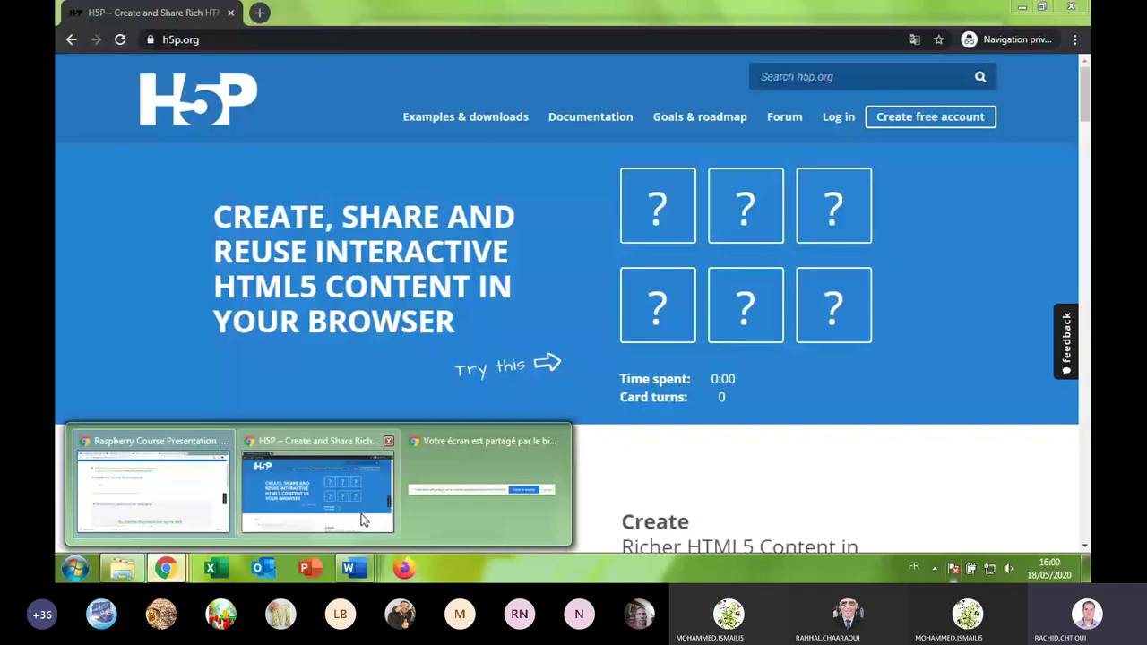
{"action": "left_click", "coordinate": [363, 520]}
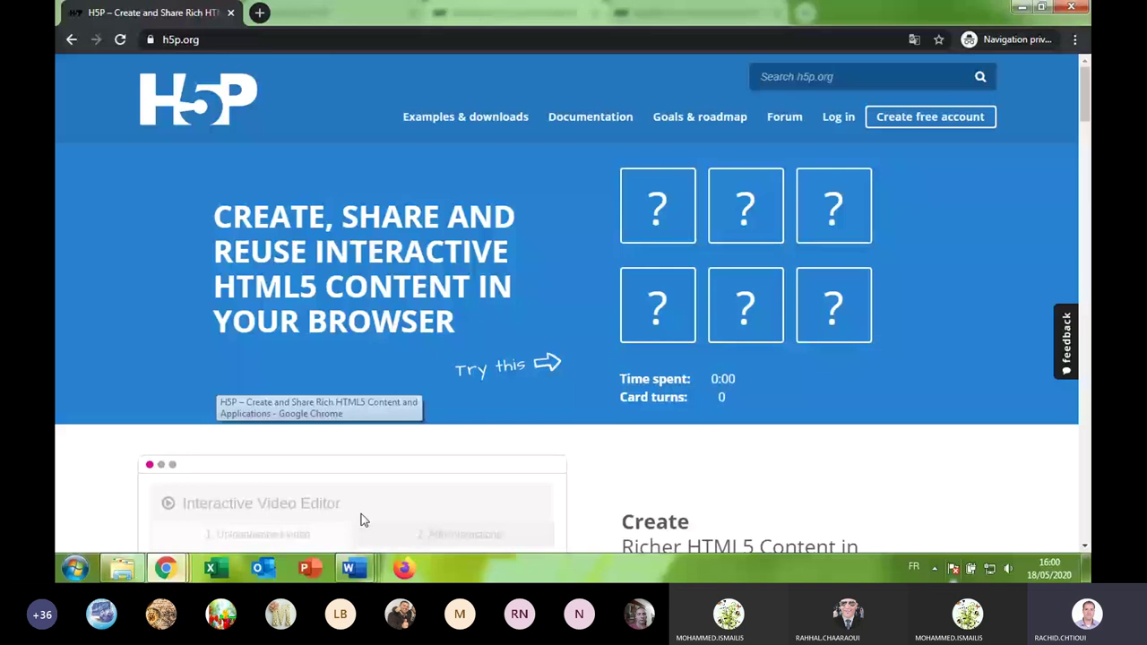
{"action": "left_click", "coordinate": [928, 127]}
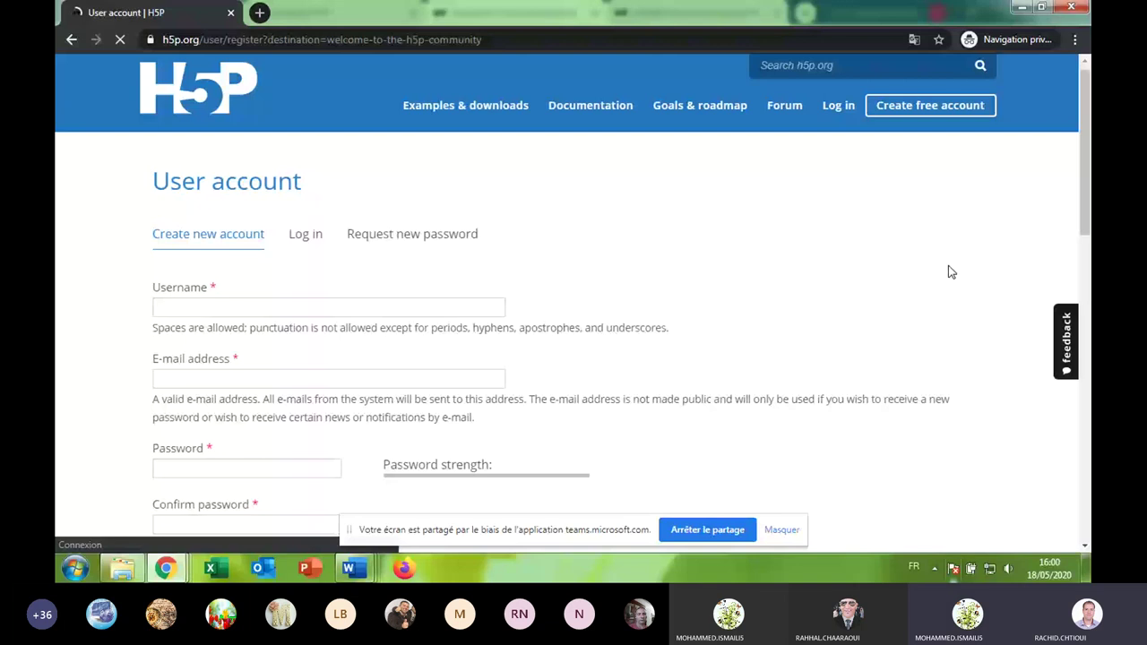
{"action": "scroll", "coordinate": [951, 271], "scroll_direction": "down", "scroll_amount": 2}
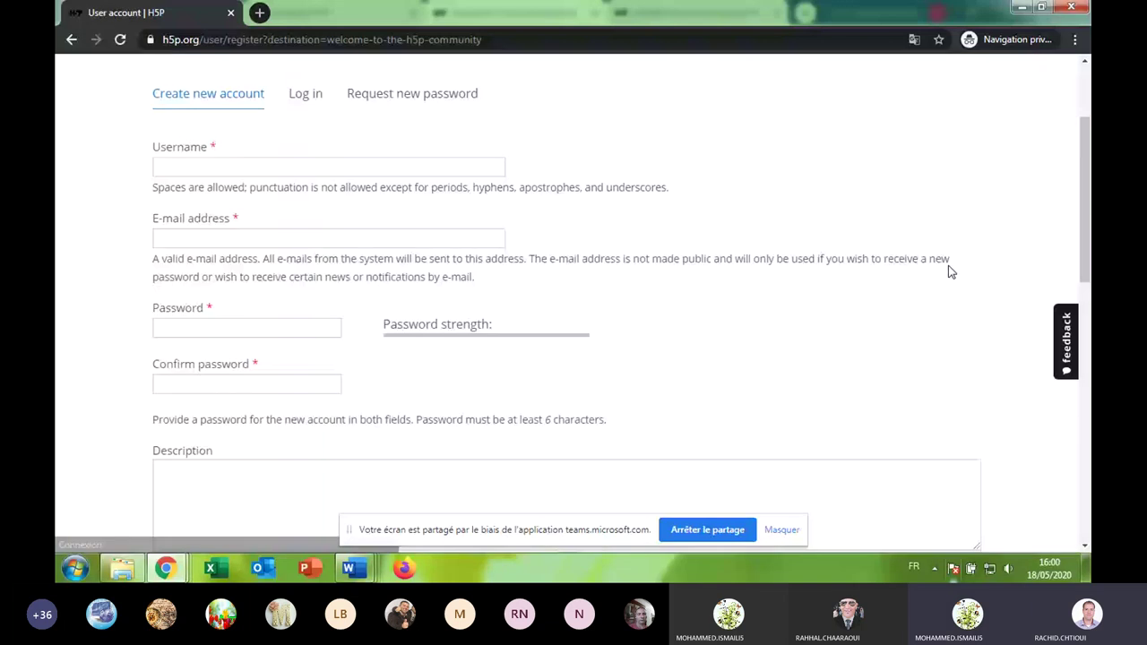
{"action": "scroll", "coordinate": [952, 272], "scroll_direction": "down", "scroll_amount": 4}
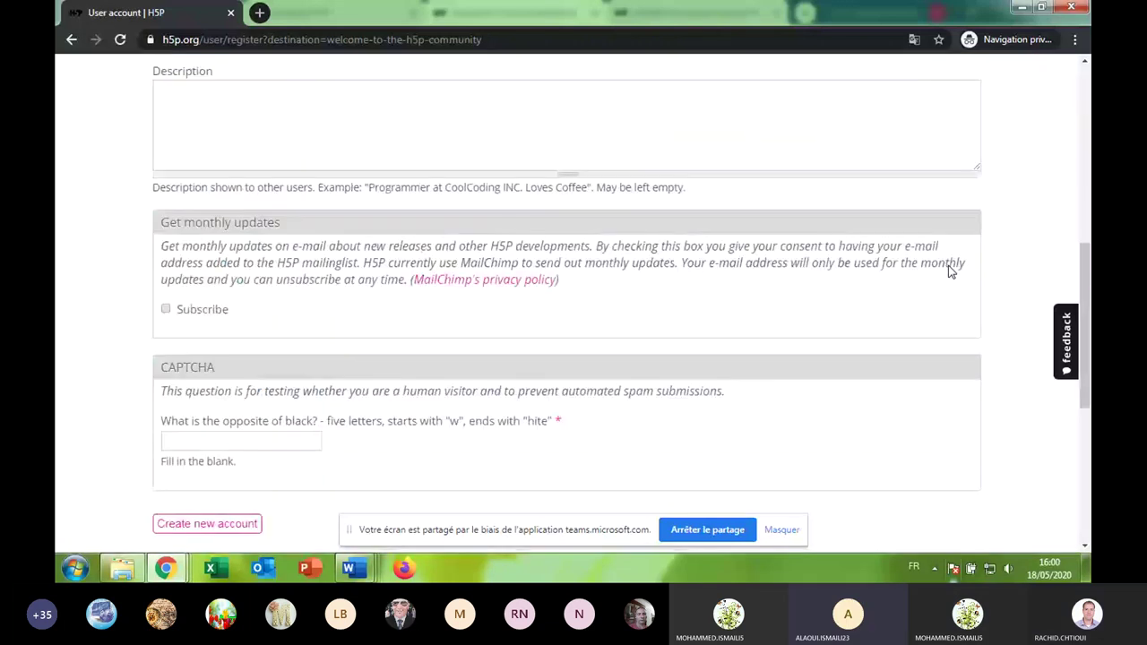
{"action": "scroll", "coordinate": [948, 265], "scroll_direction": "down", "scroll_amount": 1}
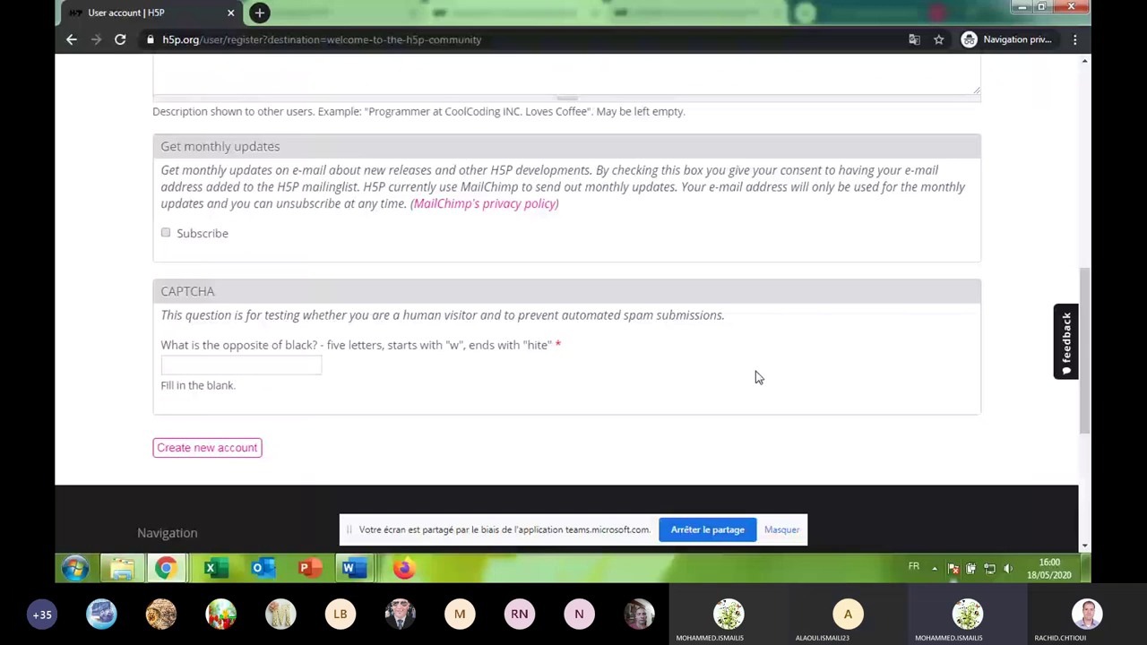
Translate the account registration page into French and dismiss the translation popup.
{"action": "right_click", "coordinate": [861, 270]}
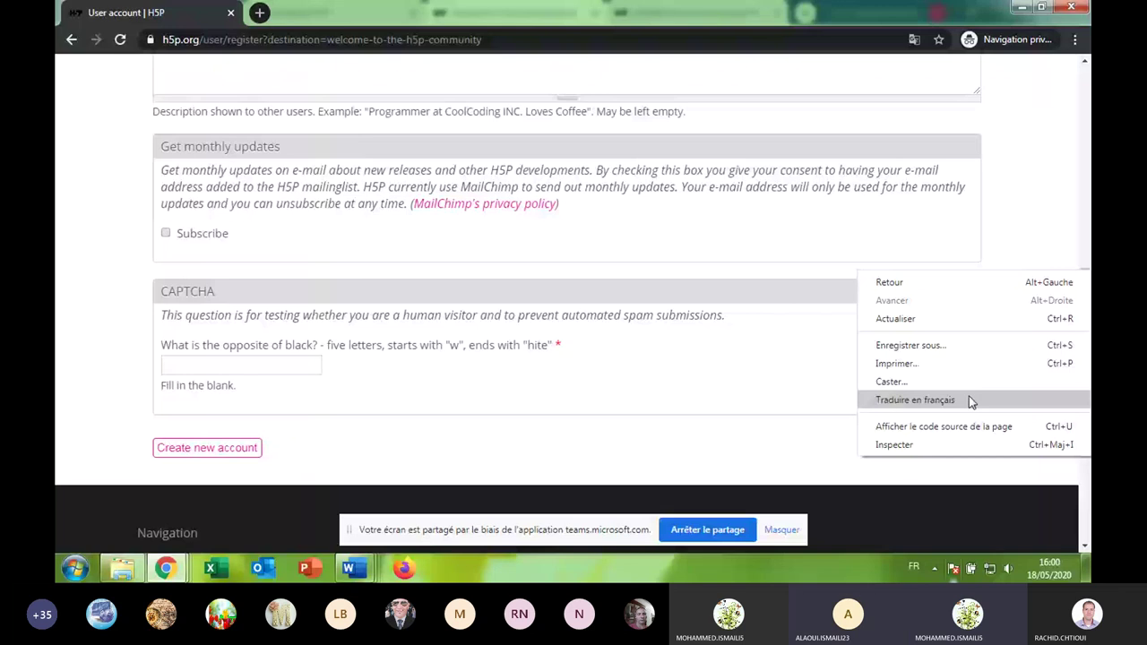
{"action": "left_click", "coordinate": [969, 402]}
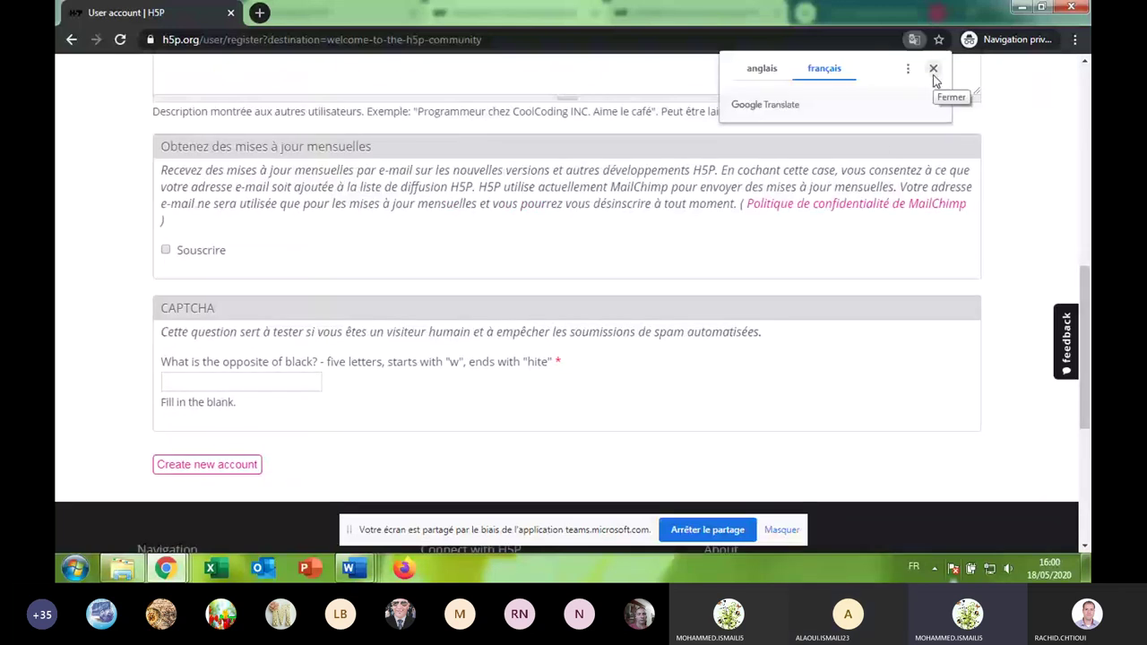
{"action": "left_click", "coordinate": [934, 79]}
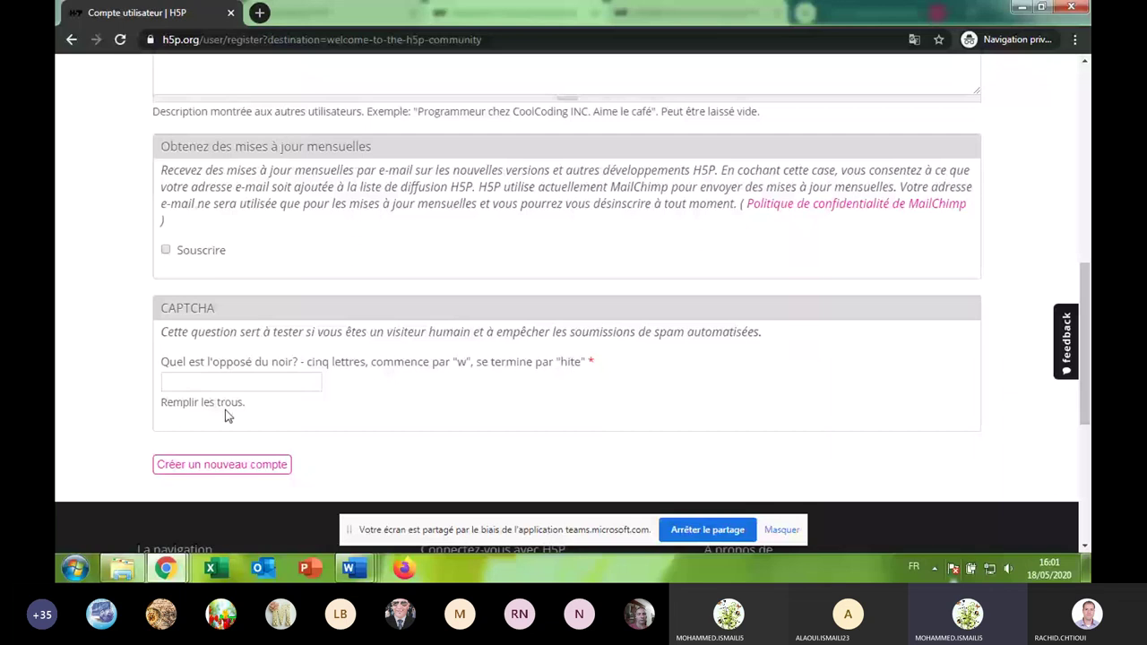
Answer the registration form's CAPTCHA question with "white".
{"action": "left_click", "coordinate": [238, 382]}
{"action": "type", "text": "w"}
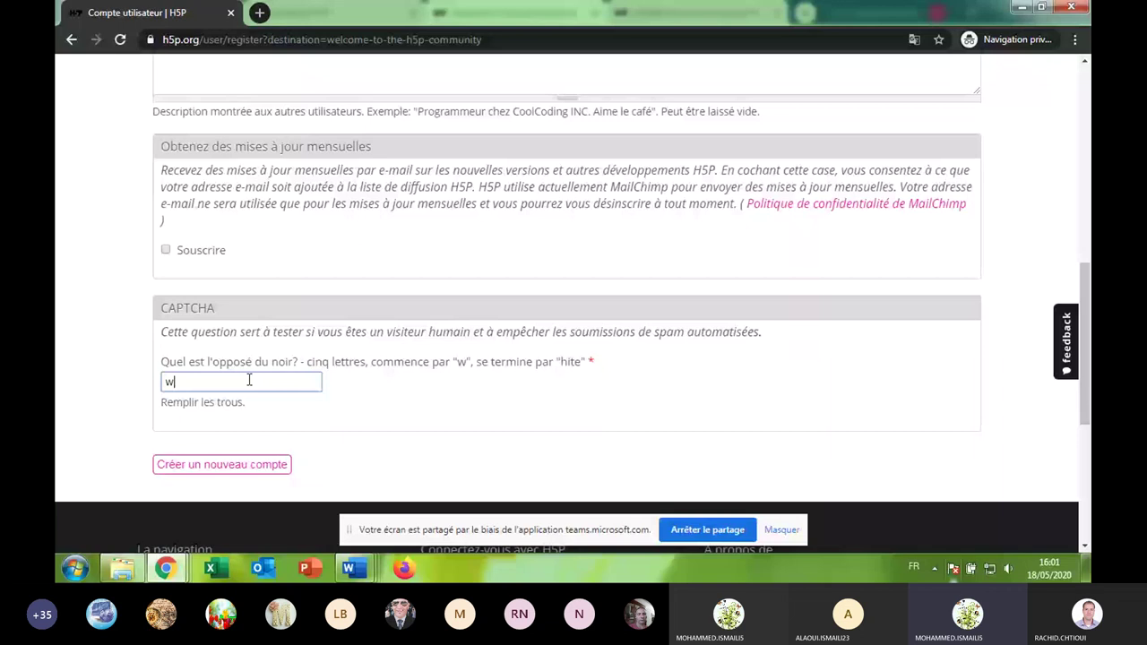
{"action": "type", "text": "hite"}
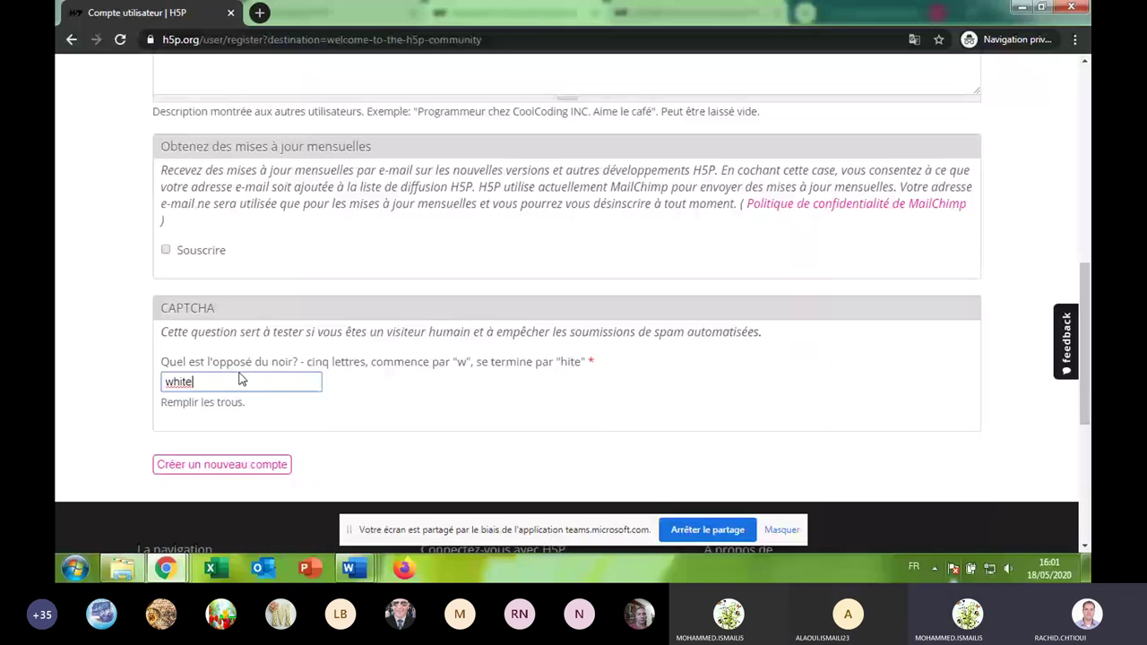
Return to the browser window with the Raspberry Course Presentation and switch to the Microsoft Teams meeting.
{"action": "mouse_move", "coordinate": [165, 568]}
{"action": "left_click", "coordinate": [177, 505]}
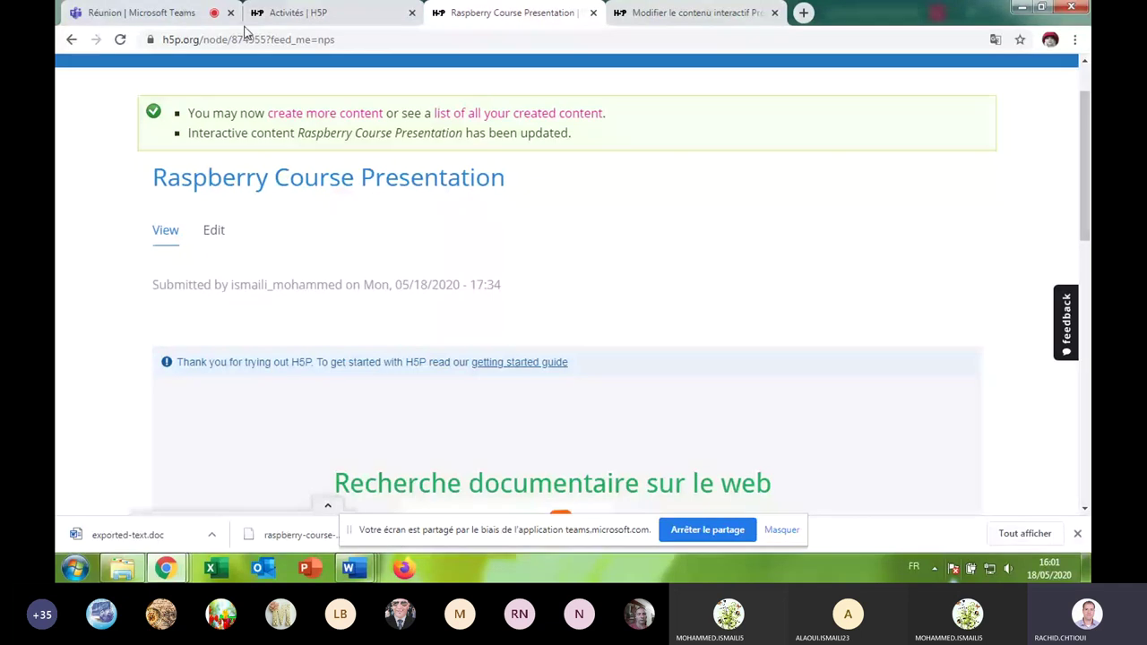
{"action": "left_click", "coordinate": [197, 12]}
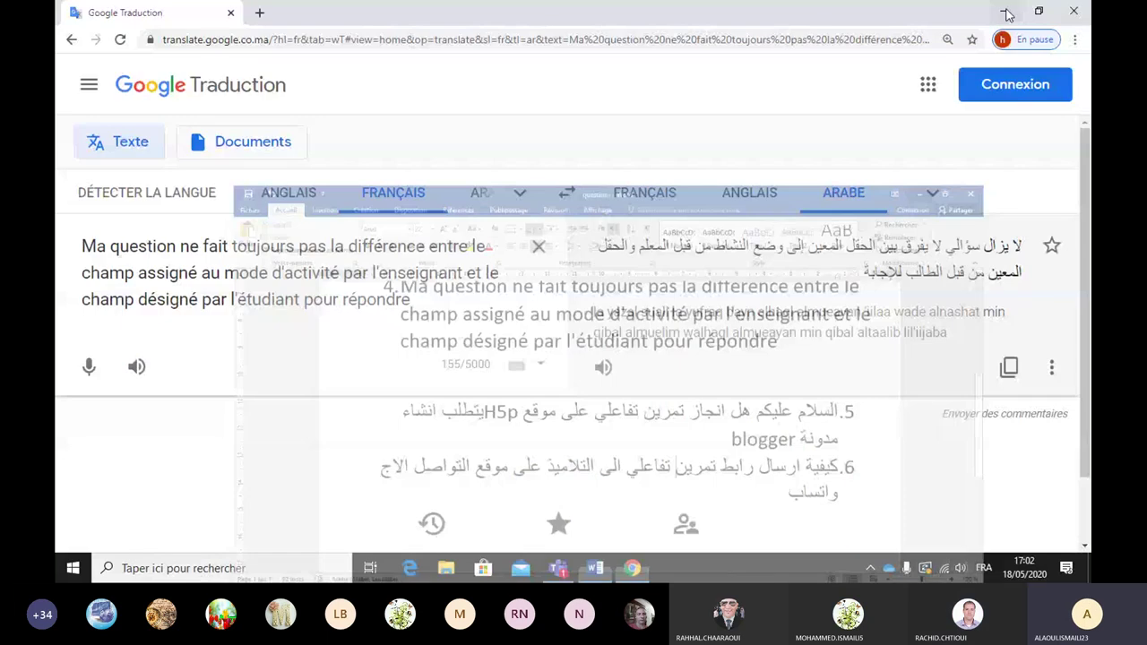
Minimize the Google Translate window, open the questions document in Word and read through the participants' numbered questions.
{"action": "left_click", "coordinate": [1007, 14]}
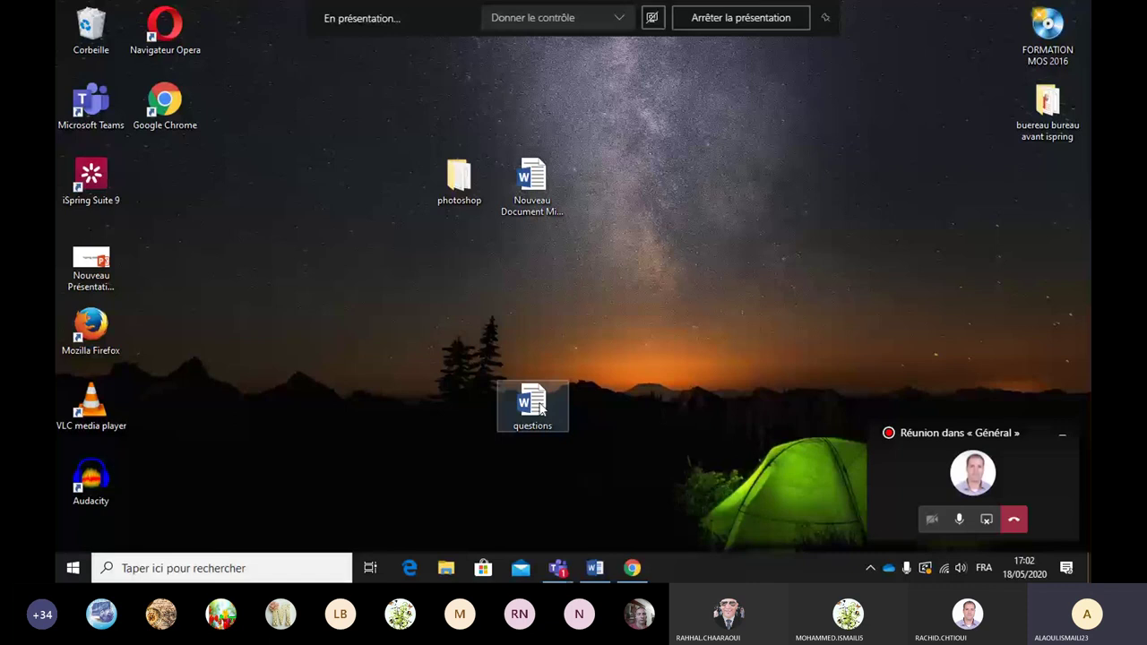
{"action": "double_click", "coordinate": [540, 408]}
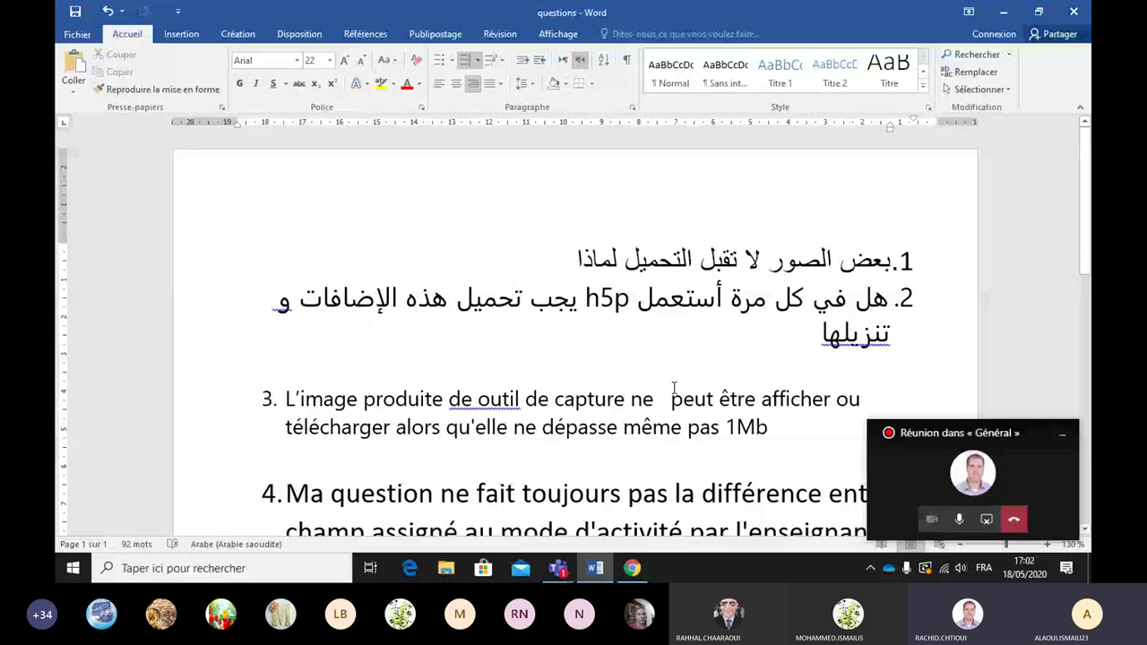
{"action": "scroll", "coordinate": [674, 388], "scroll_direction": "down", "scroll_amount": 5}
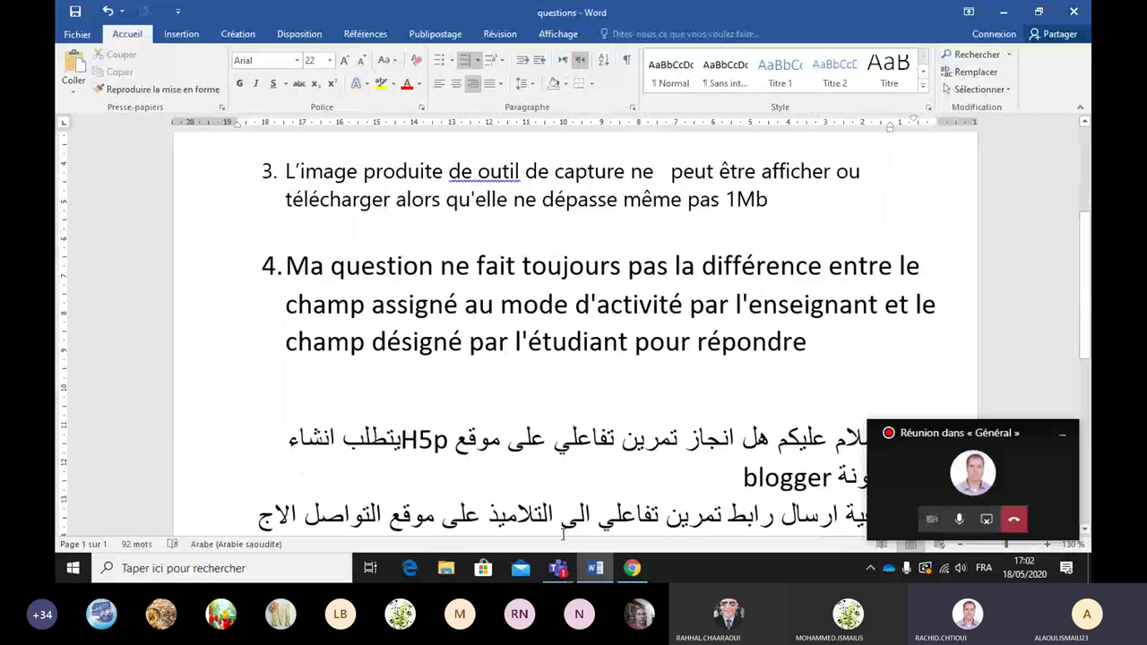
{"action": "scroll", "coordinate": [628, 381], "scroll_direction": "up", "scroll_amount": 3}
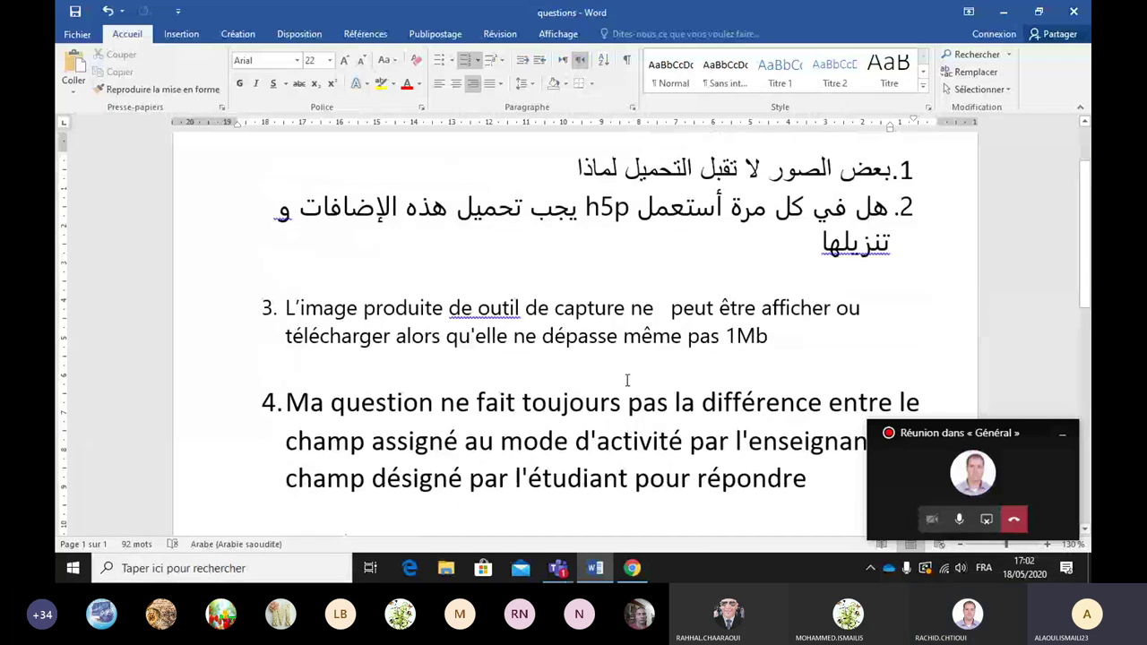
{"action": "scroll", "coordinate": [627, 380], "scroll_direction": "up", "scroll_amount": 1}
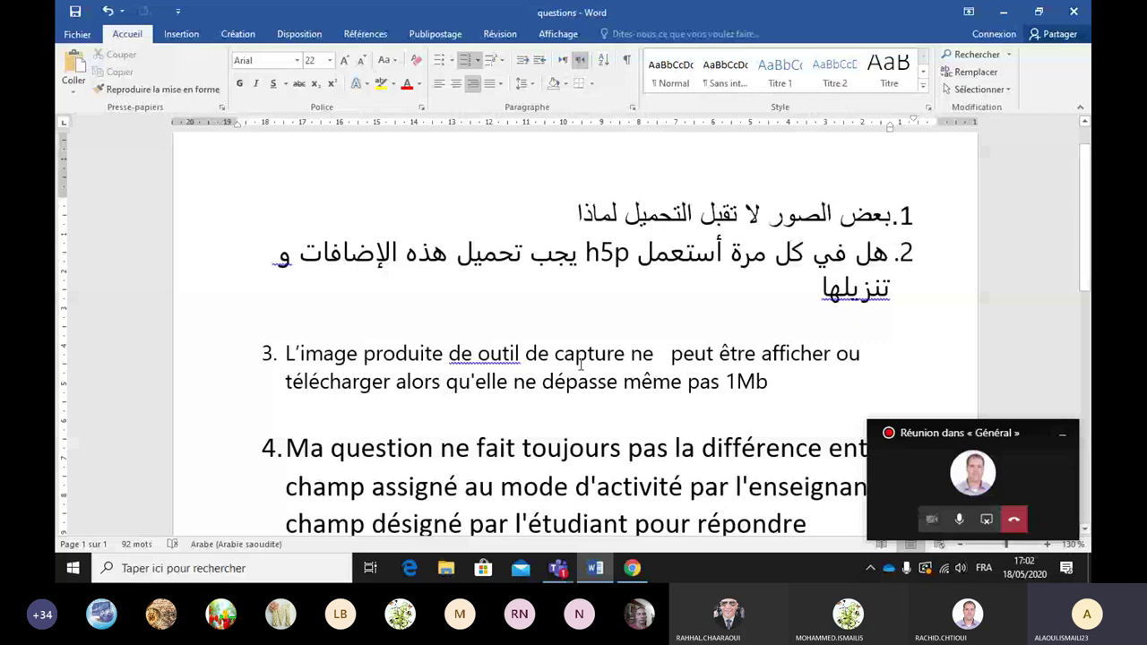
{"action": "scroll", "coordinate": [581, 364], "scroll_direction": "down", "scroll_amount": 3}
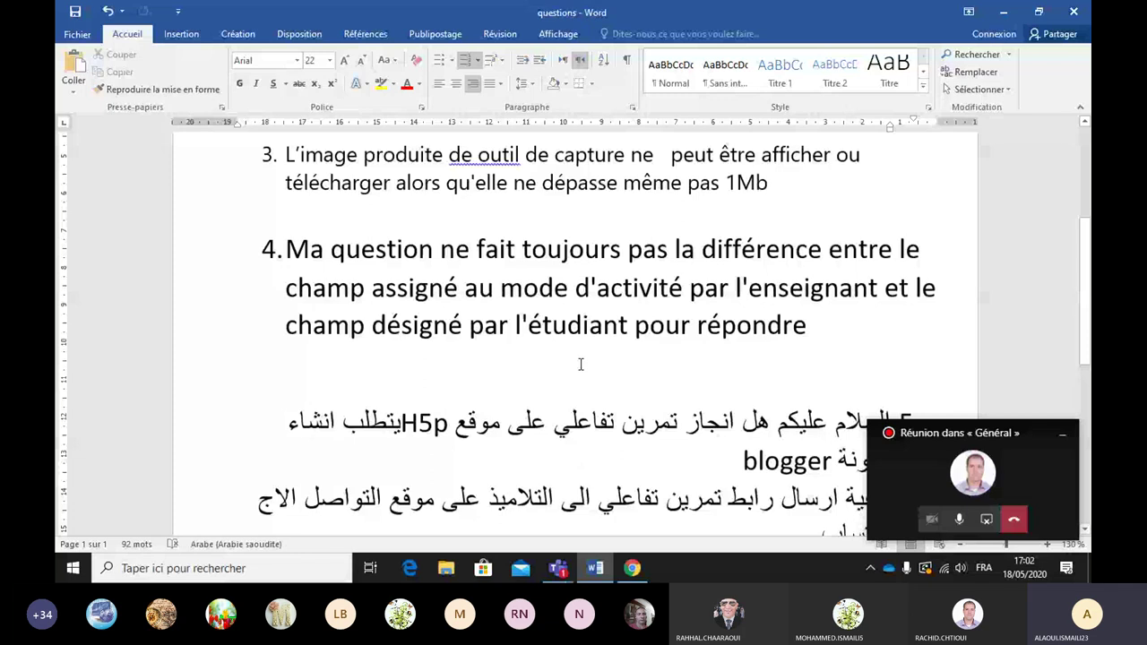
{"action": "scroll", "coordinate": [581, 364], "scroll_direction": "up", "scroll_amount": 1}
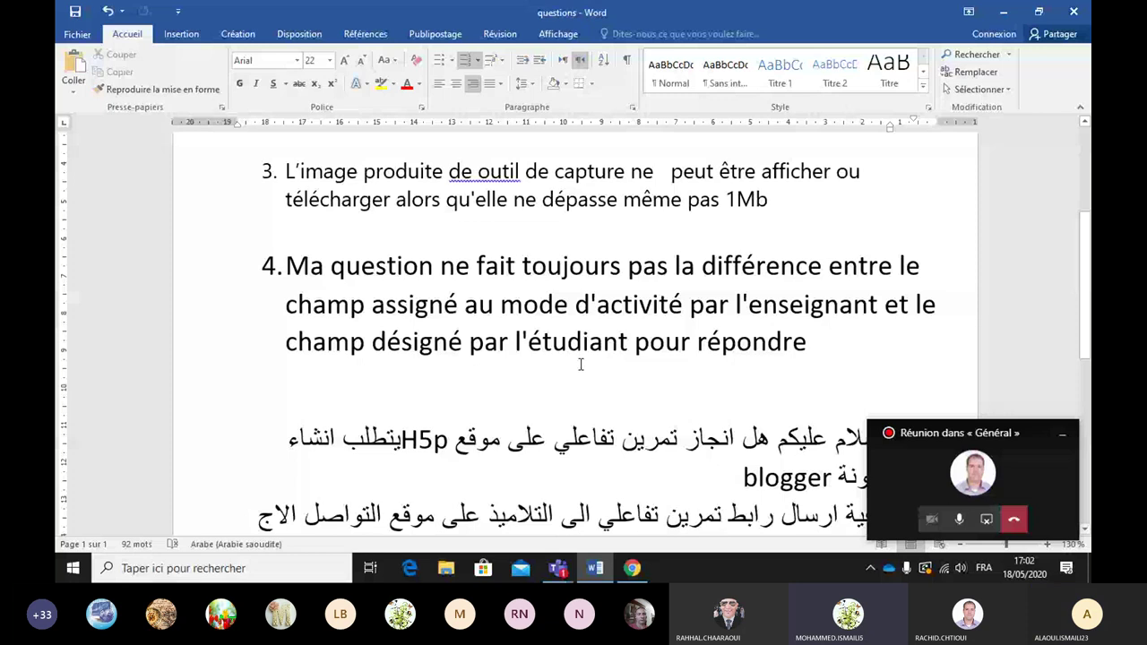
{"action": "scroll", "coordinate": [581, 364], "scroll_direction": "up", "scroll_amount": 2}
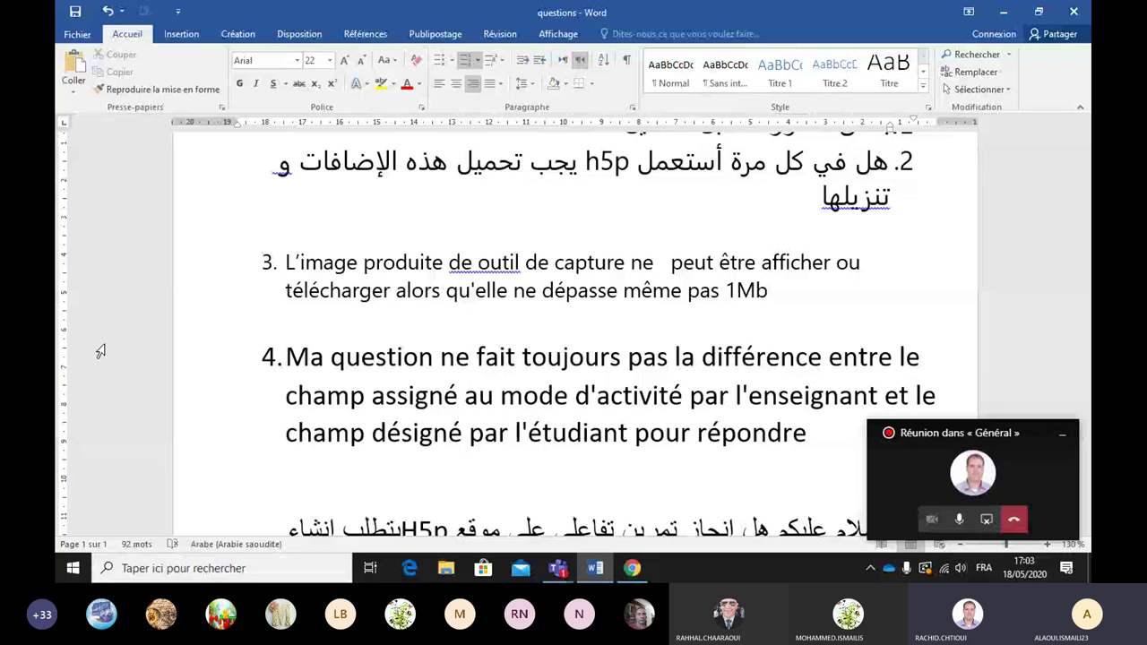
{"action": "left_click", "coordinate": [558, 568]}
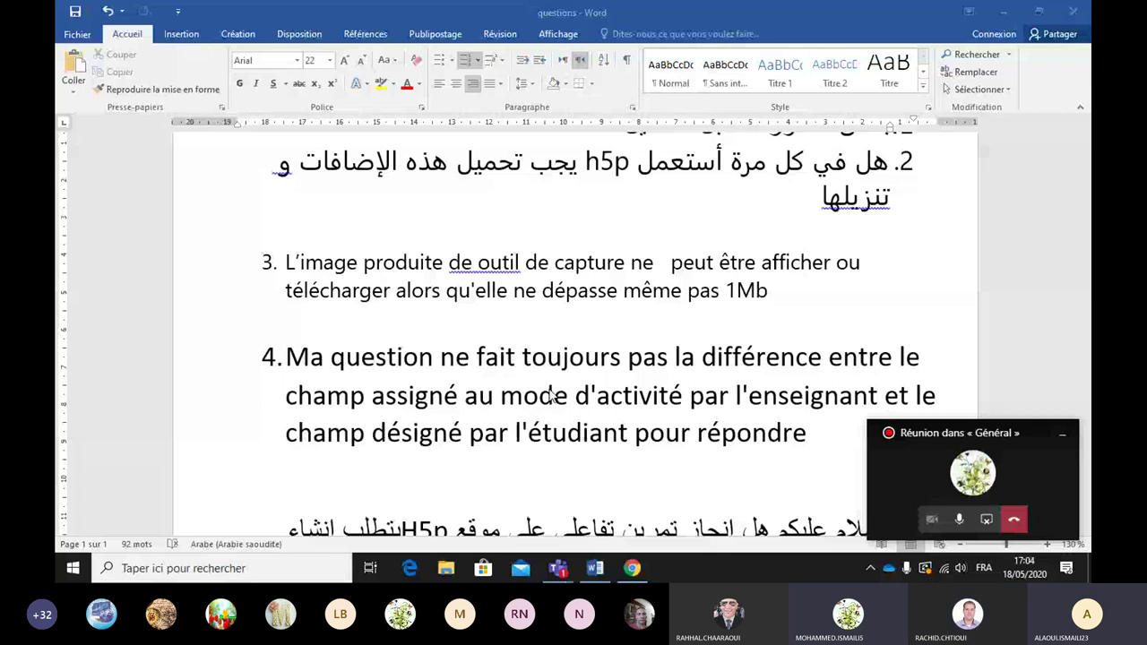
{"action": "scroll", "coordinate": [717, 415], "scroll_direction": "down", "scroll_amount": 1}
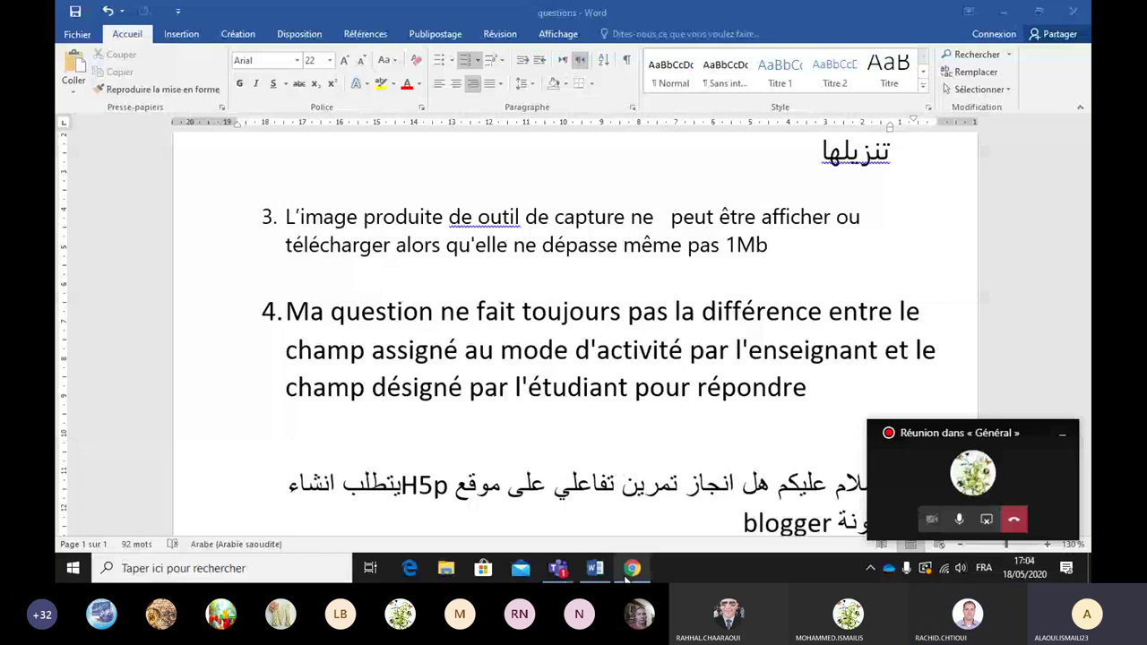
{"action": "mouse_move", "coordinate": [563, 576]}
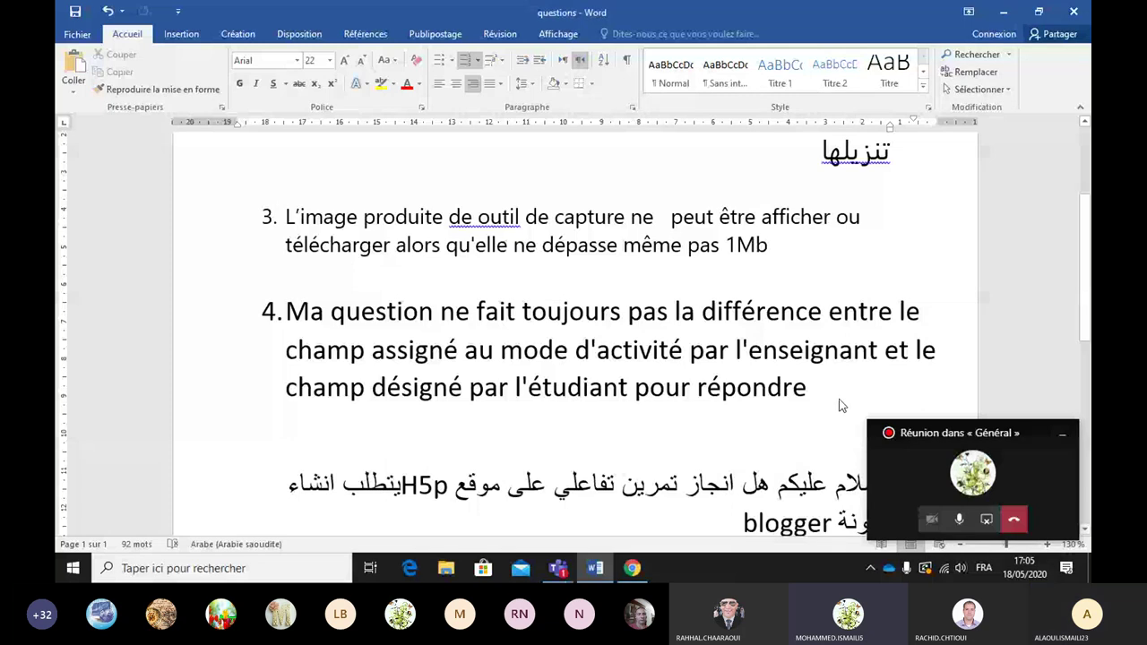
Open Raspberry Course Presentation from the H5P account's recent content and look over its published page.
{"action": "scroll", "coordinate": [806, 419], "scroll_direction": "down", "scroll_amount": 5}
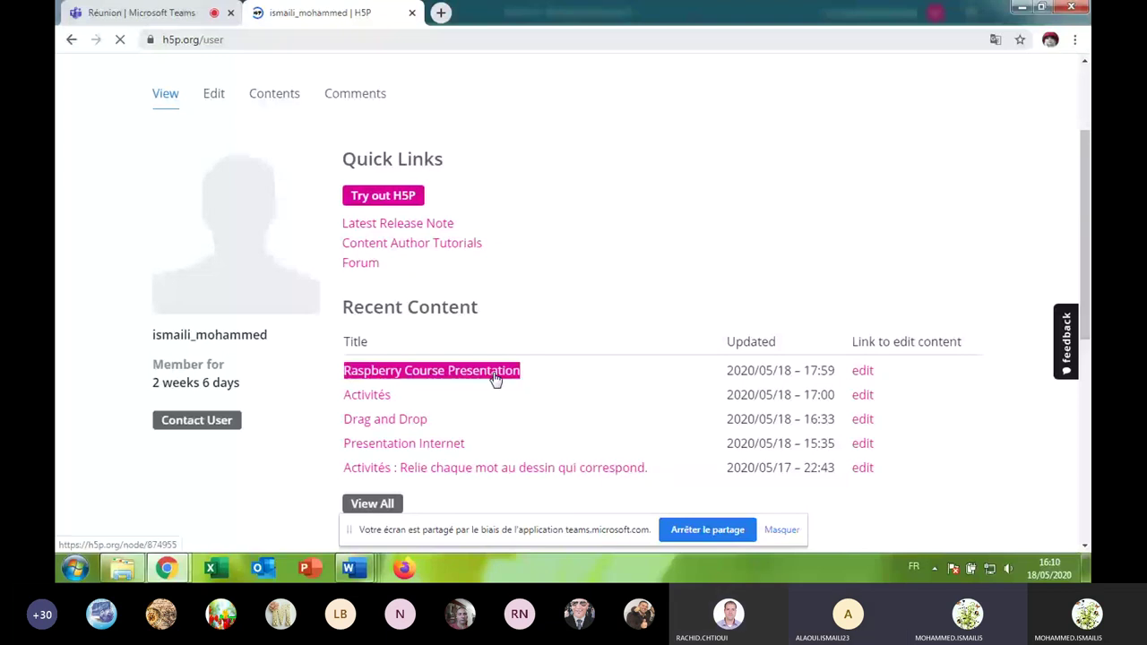
{"action": "left_click", "coordinate": [496, 377]}
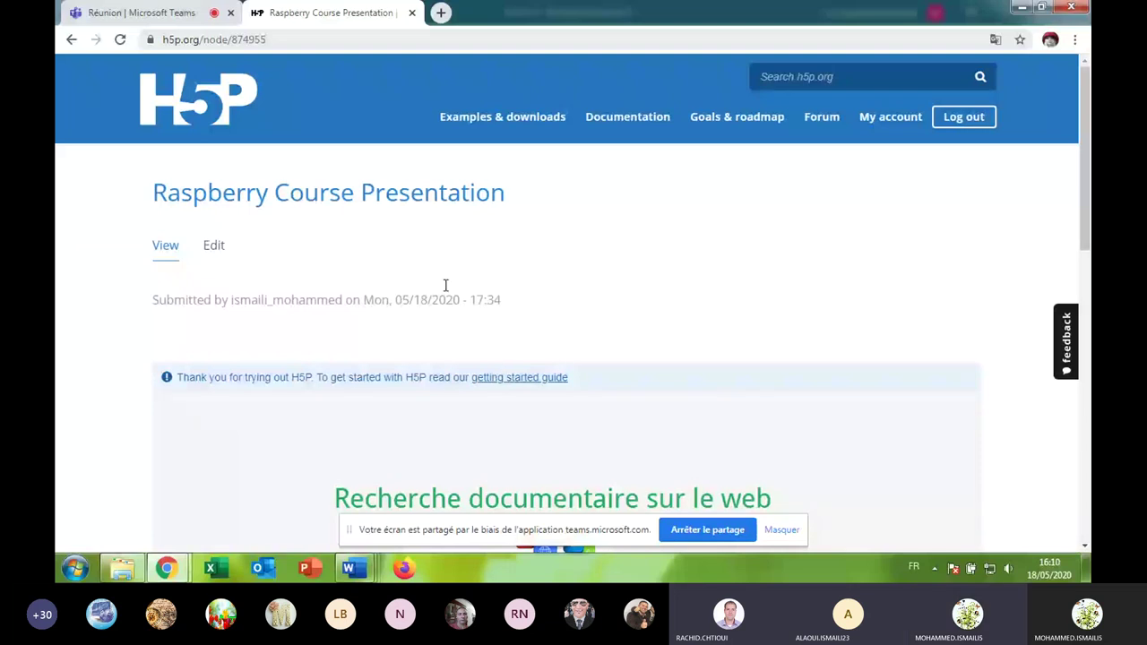
{"action": "scroll", "coordinate": [445, 286], "scroll_direction": "down", "scroll_amount": 3}
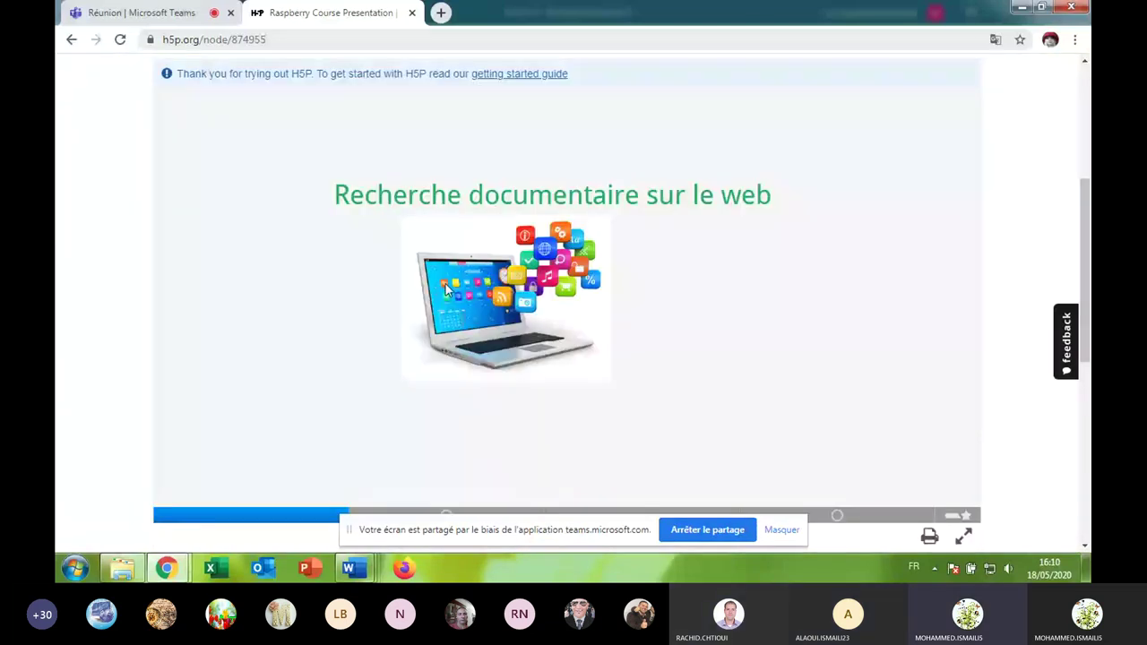
{"action": "scroll", "coordinate": [445, 286], "scroll_direction": "down", "scroll_amount": 2}
{"action": "scroll", "coordinate": [443, 289], "scroll_direction": "up", "scroll_amount": 5}
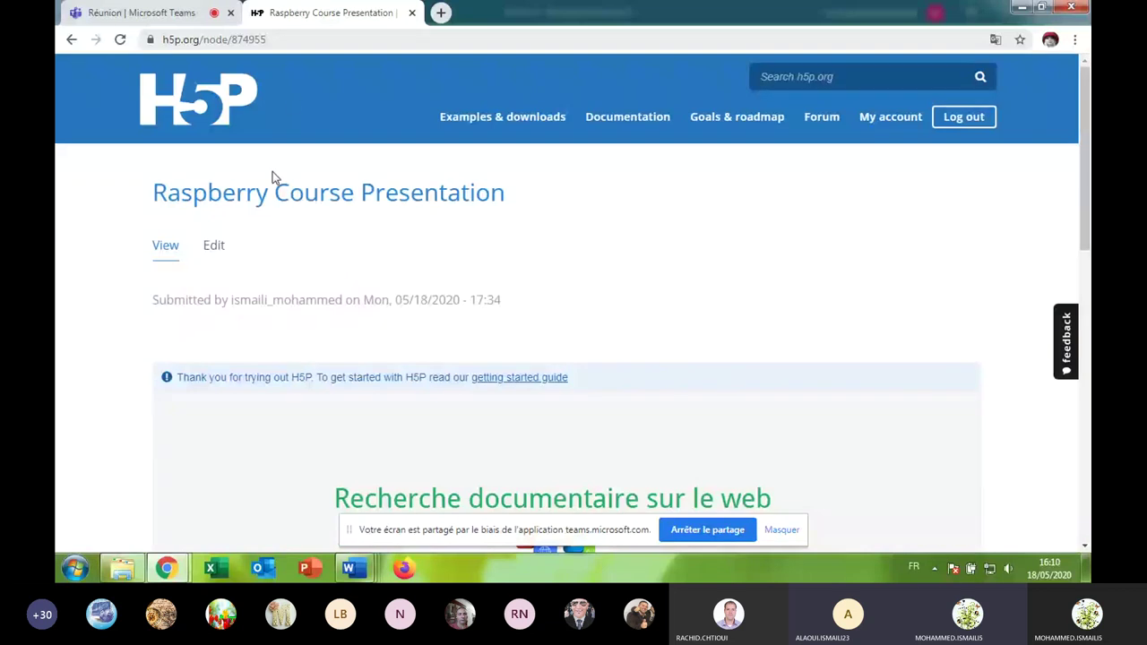
{"action": "left_click", "coordinate": [279, 40]}
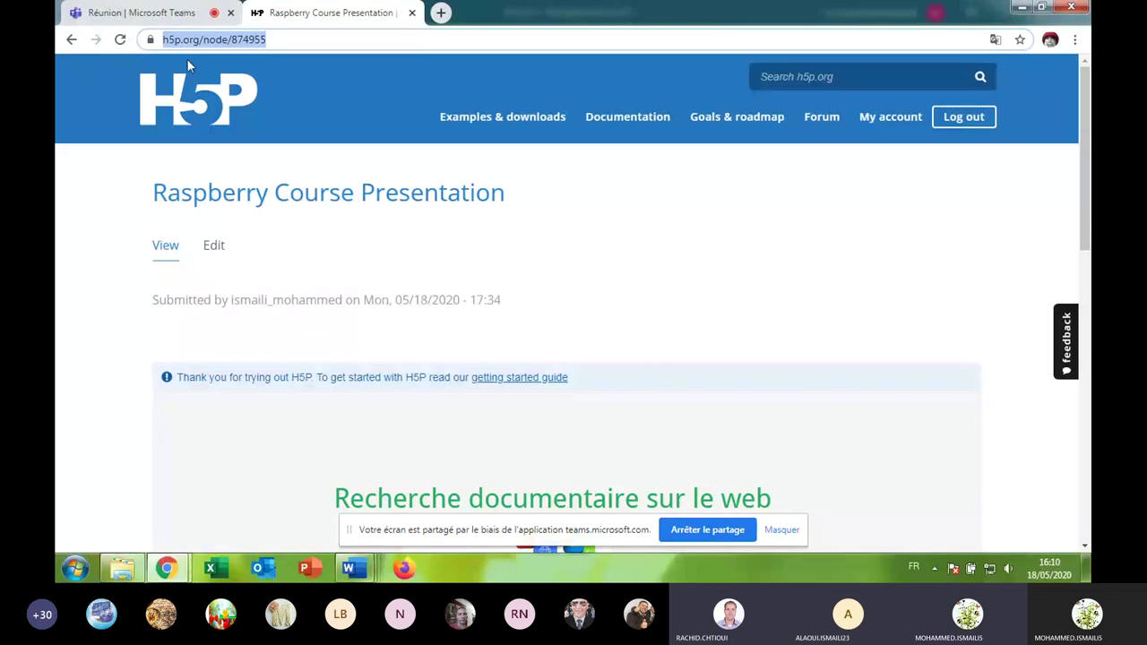
{"action": "left_click", "coordinate": [230, 41]}
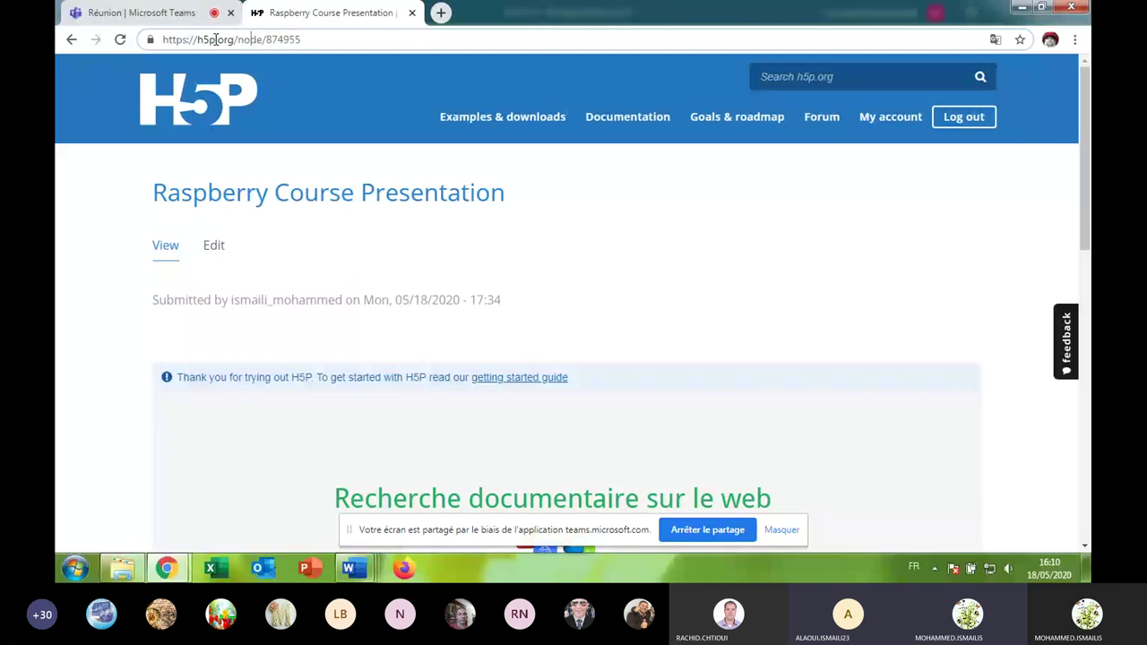
{"action": "double_click", "coordinate": [251, 40]}
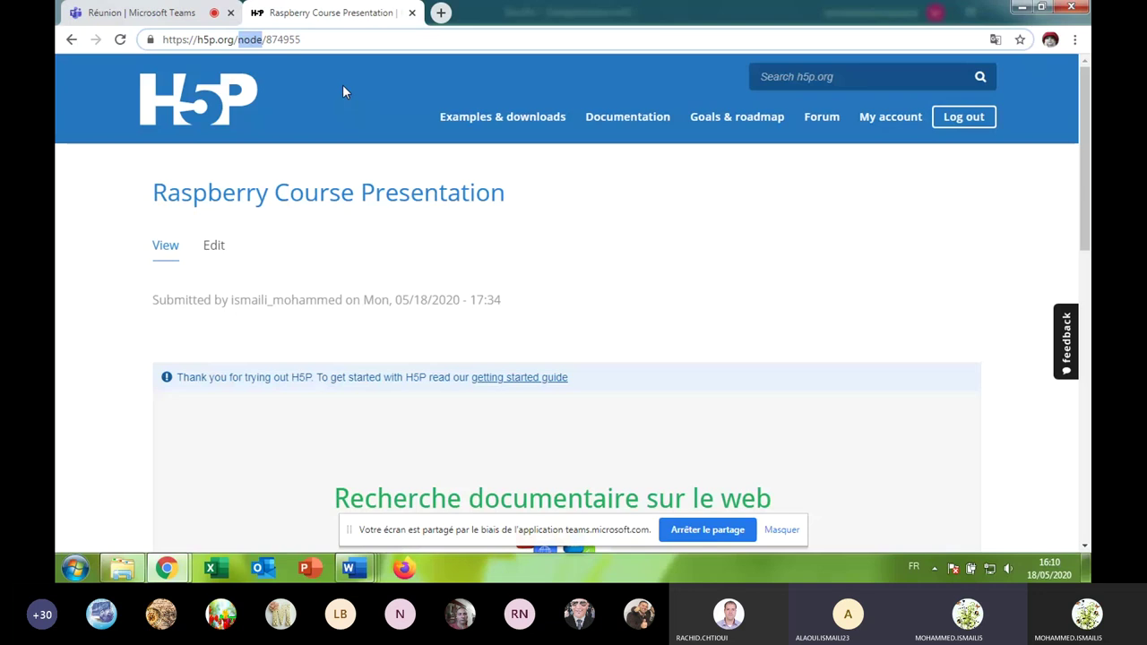
{"action": "type", "text": "h5p"}
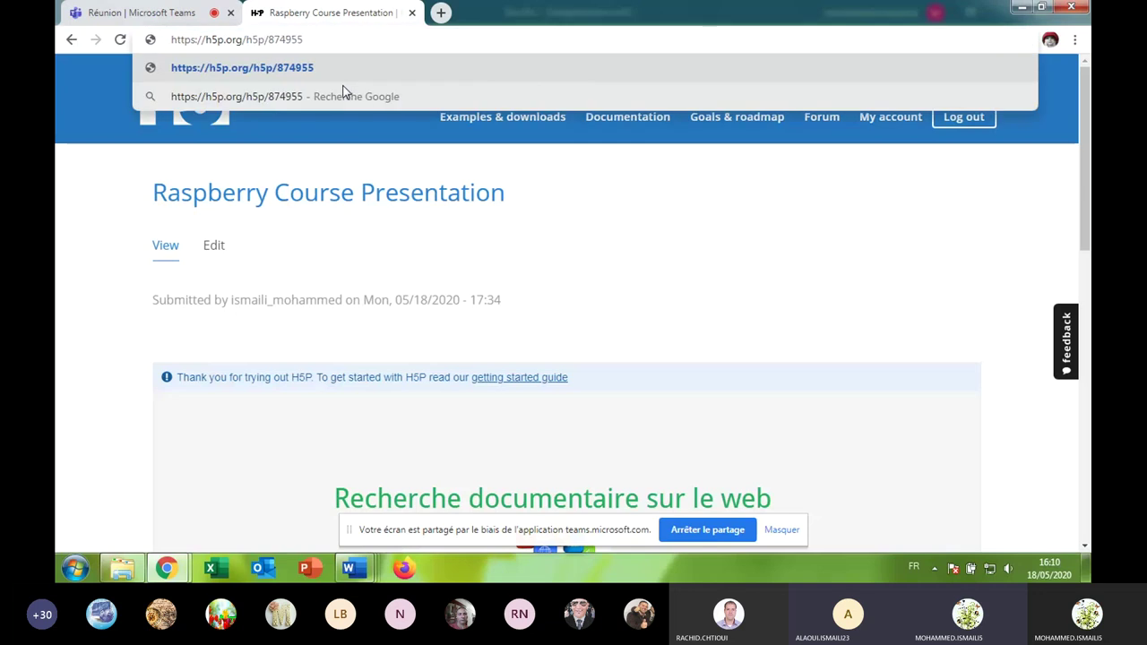
{"action": "type", "text": "/"}
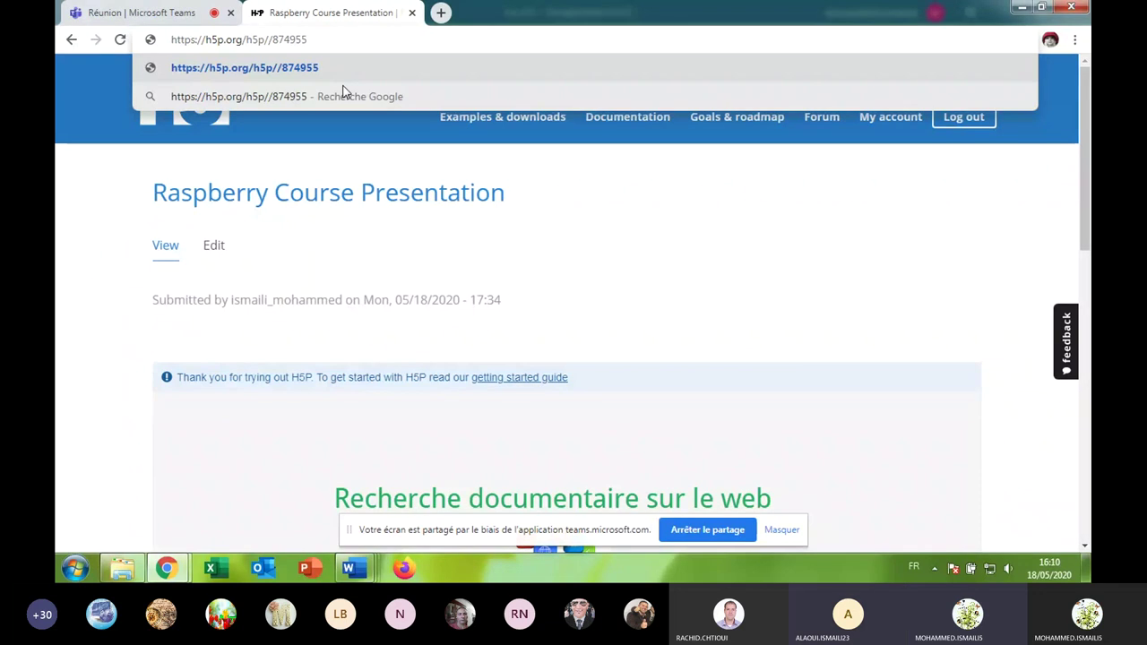
{"action": "type", "text": "embed"}
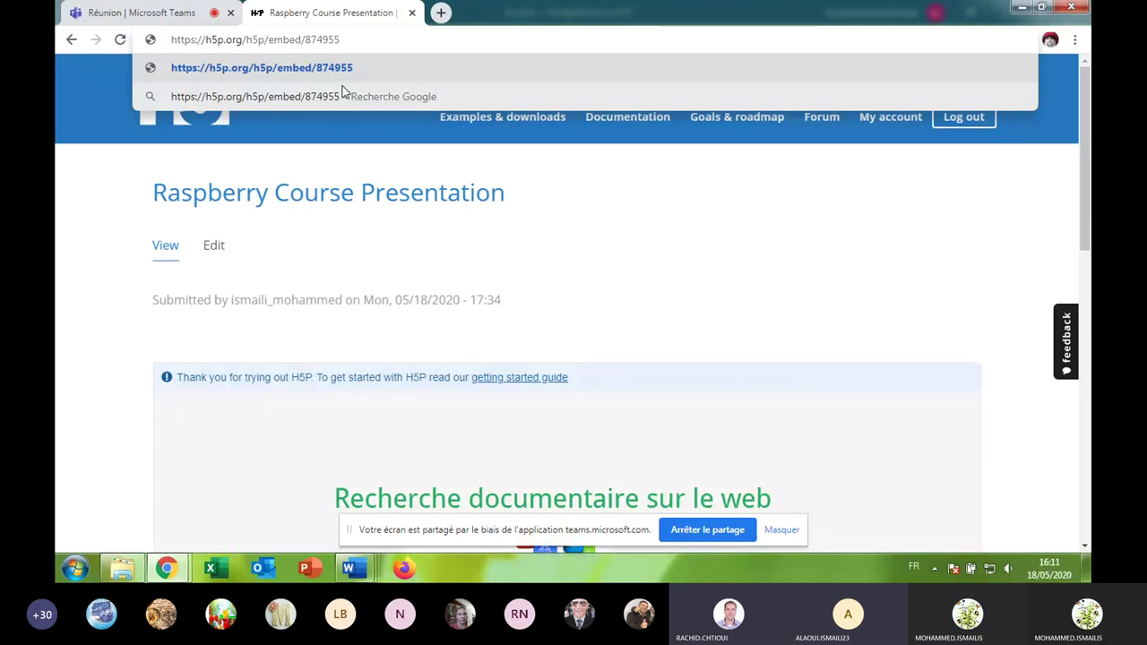
Copy the edited embed address and post it in the Microsoft Teams meeting conversation.
{"action": "triple_click", "coordinate": [204, 48]}
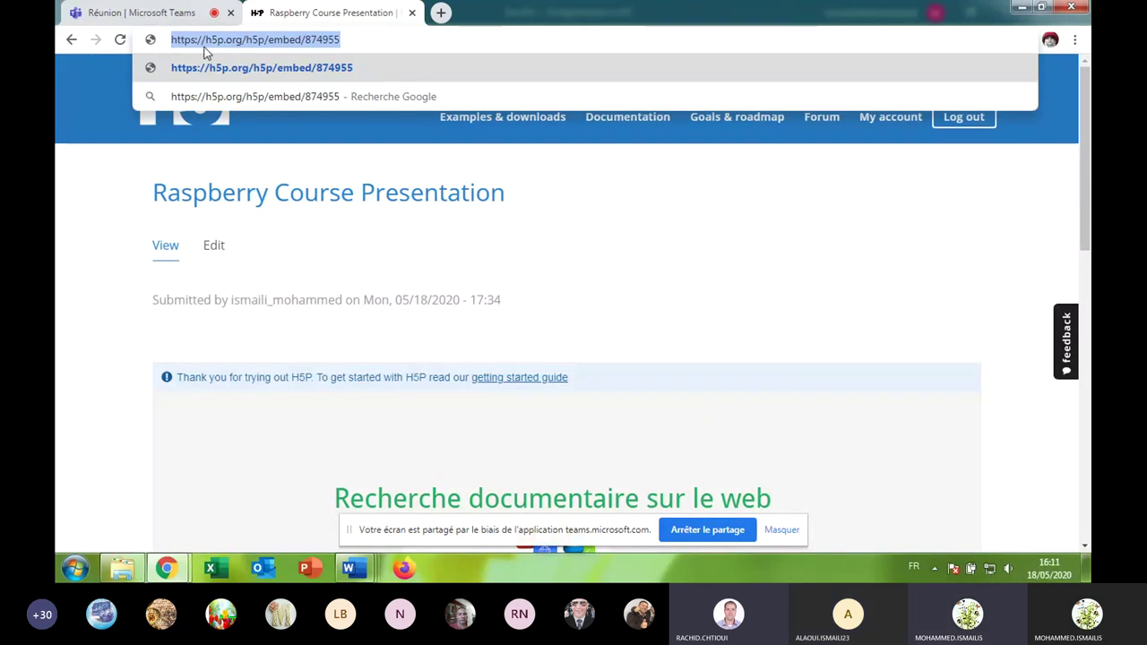
{"action": "right_click", "coordinate": [207, 43]}
{"action": "left_click", "coordinate": [244, 100]}
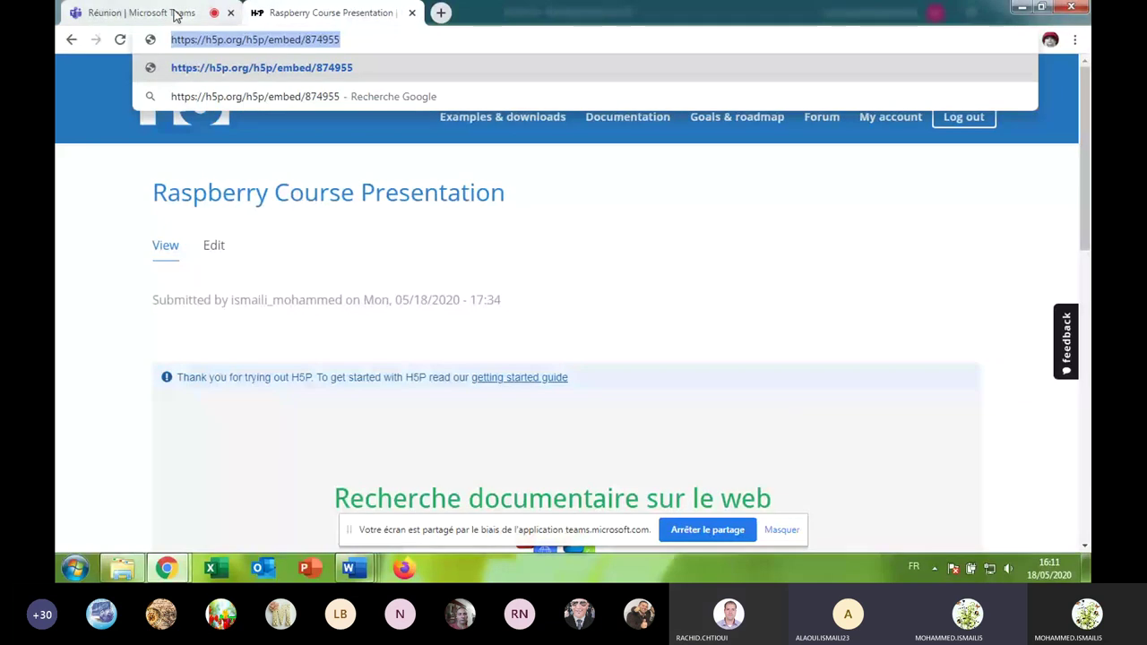
{"action": "left_click", "coordinate": [180, 14]}
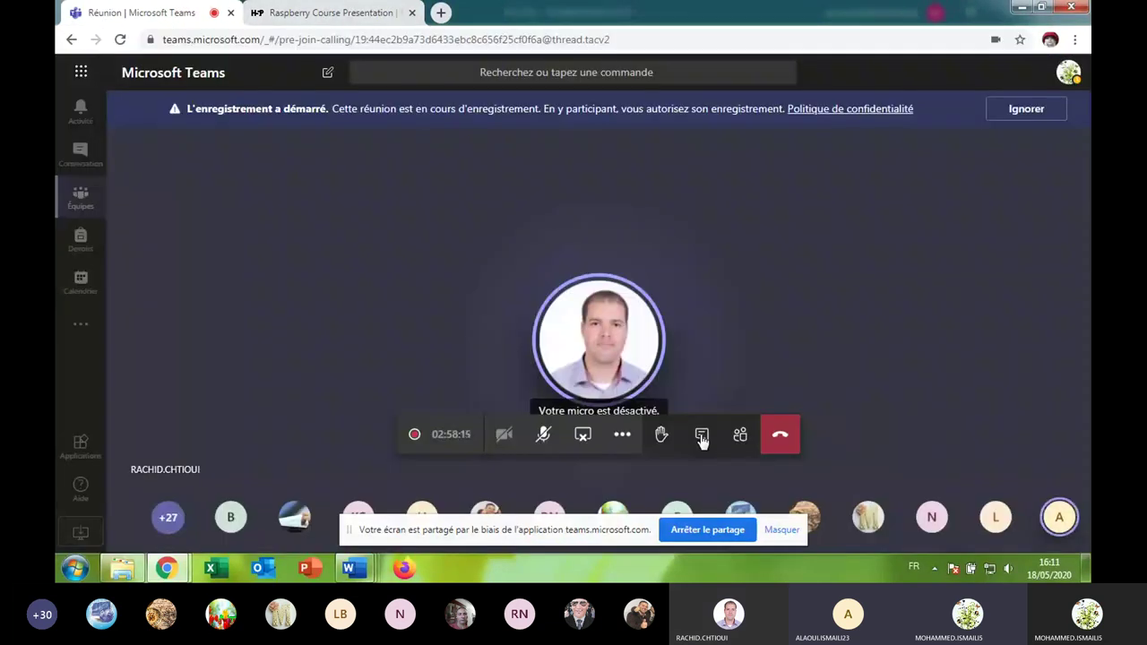
{"action": "left_click", "coordinate": [702, 436]}
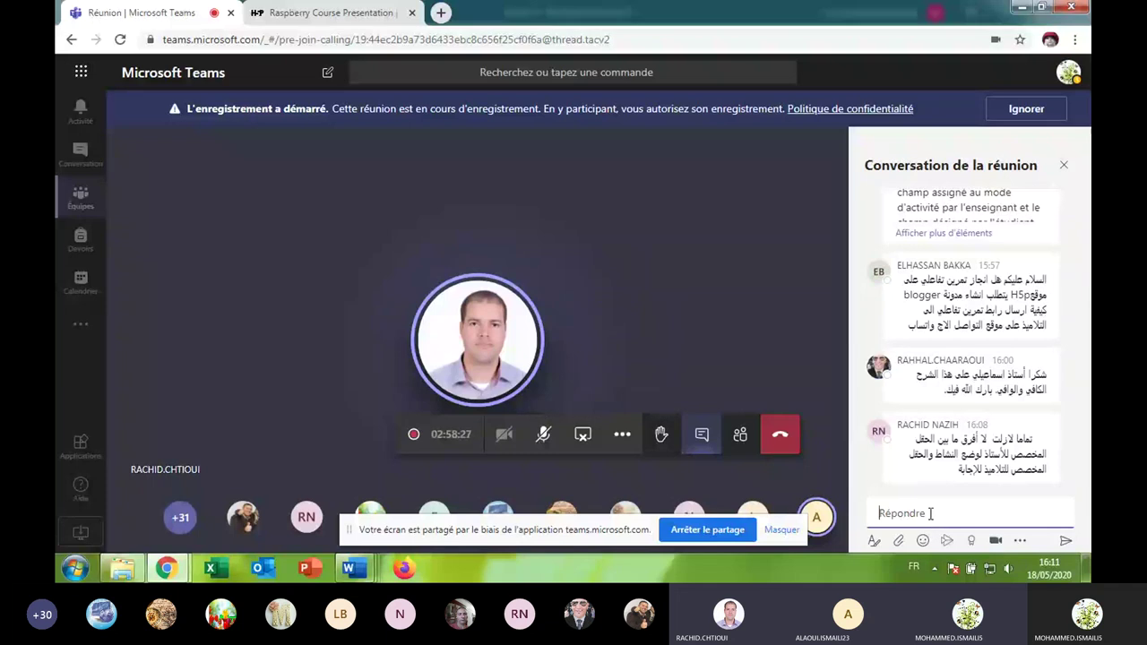
{"action": "key", "text": "ctrl+v"}
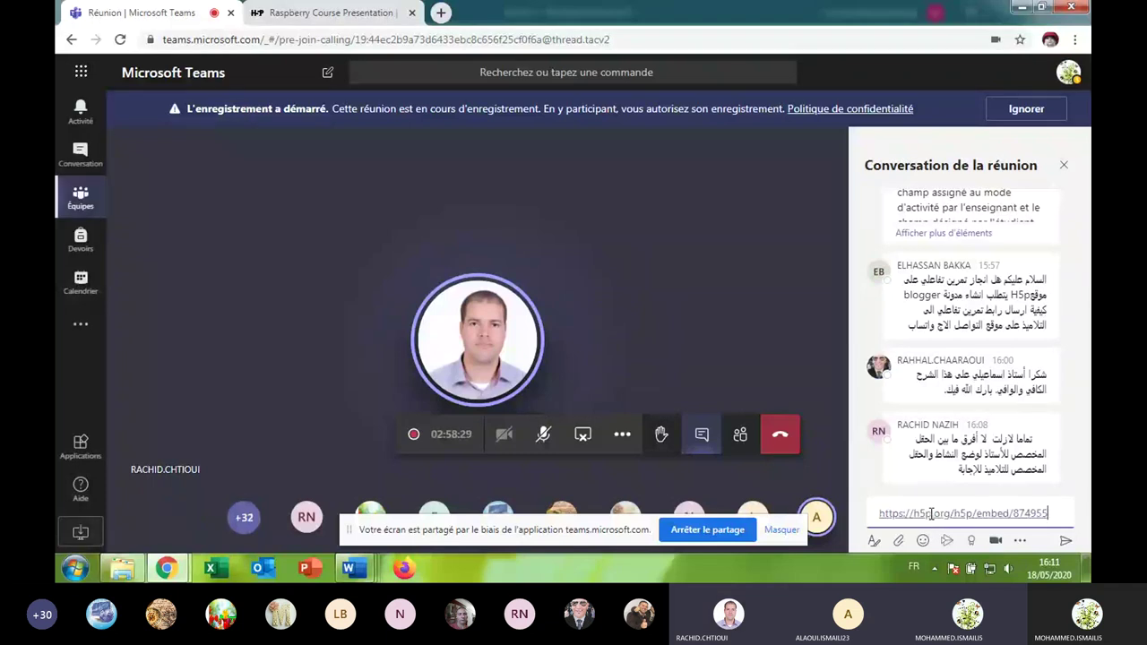
{"action": "left_click", "coordinate": [1067, 543]}
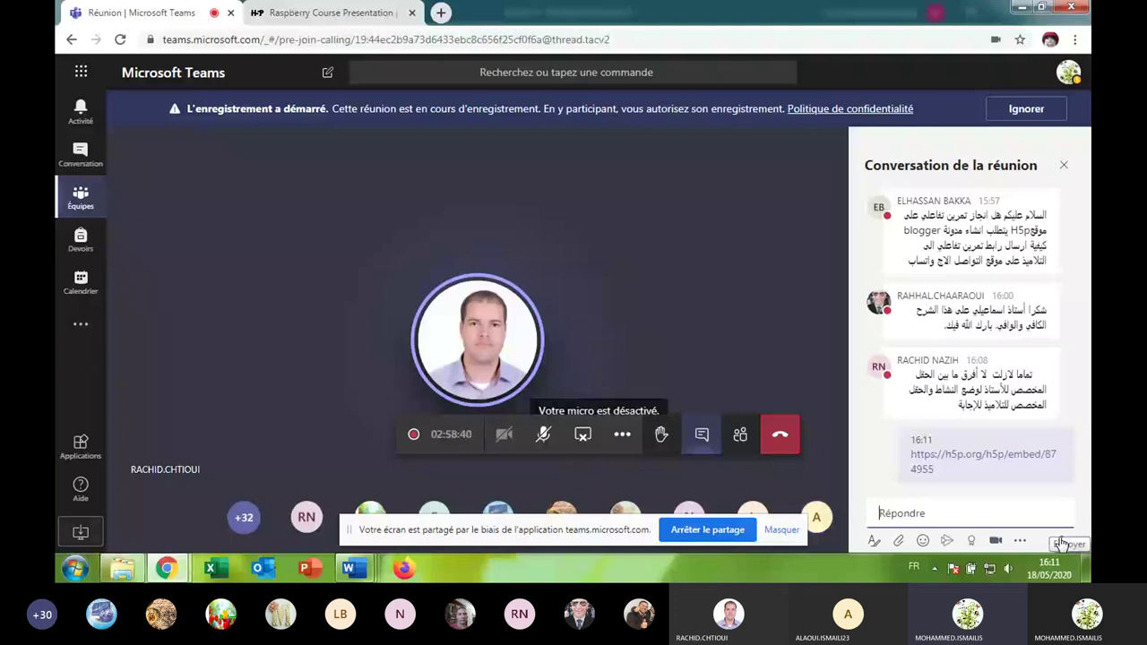
Return to the Raspberry Course Presentation page, load its embed address and browse the presentation's first three slides.
{"action": "left_click", "coordinate": [345, 16]}
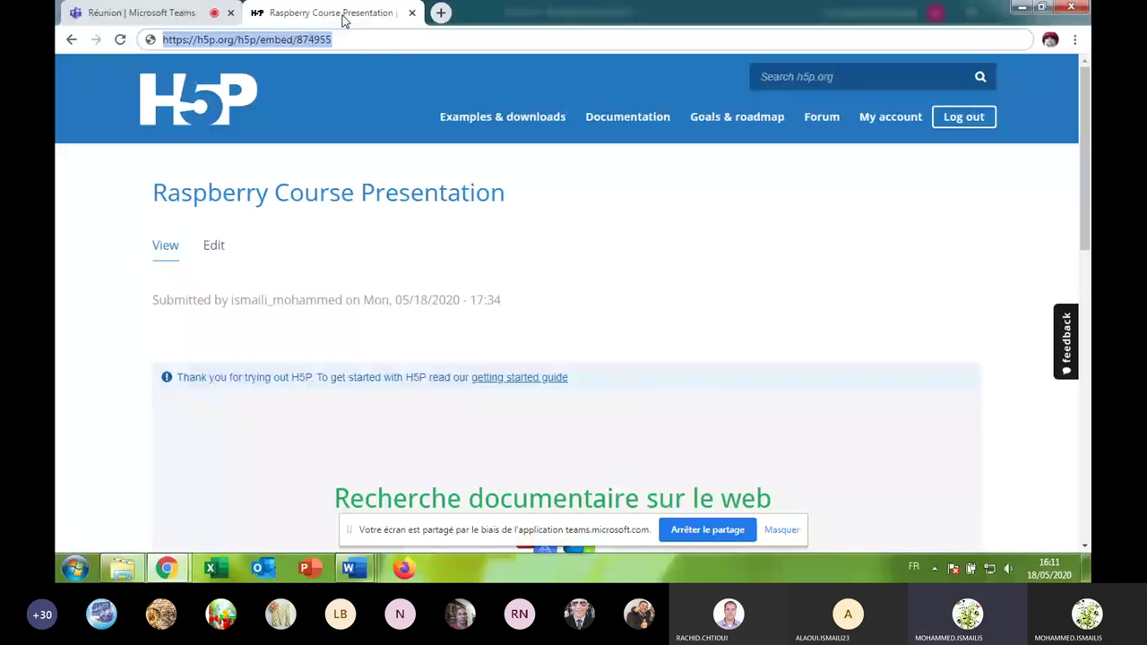
{"action": "key", "text": "Return"}
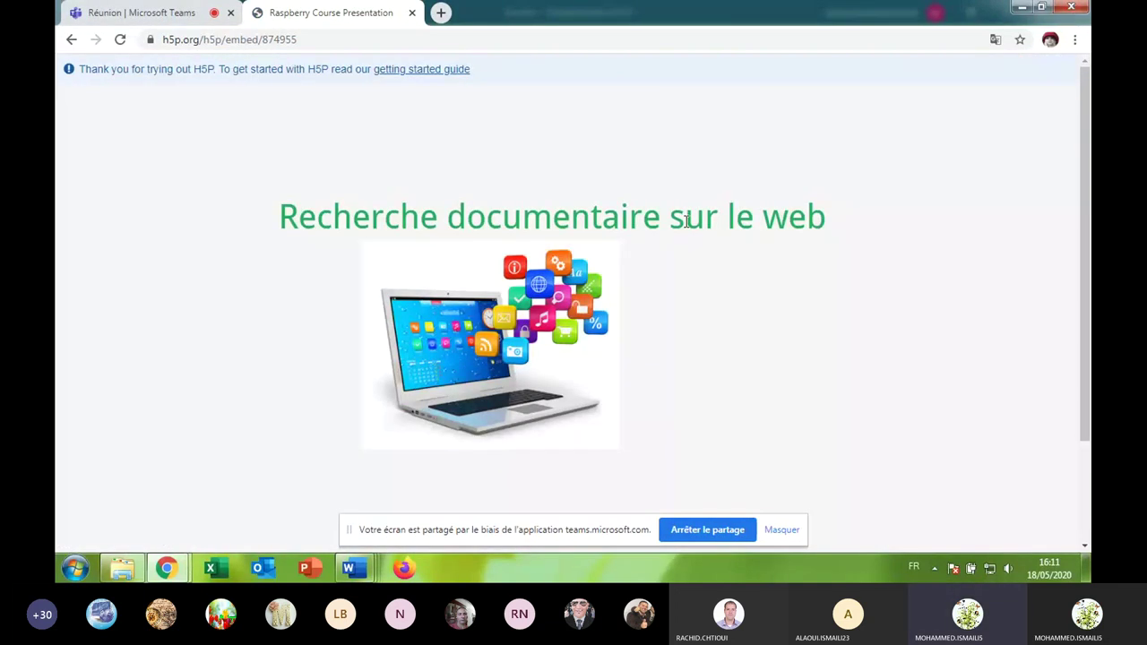
{"action": "scroll", "coordinate": [685, 221], "scroll_direction": "down", "scroll_amount": 1}
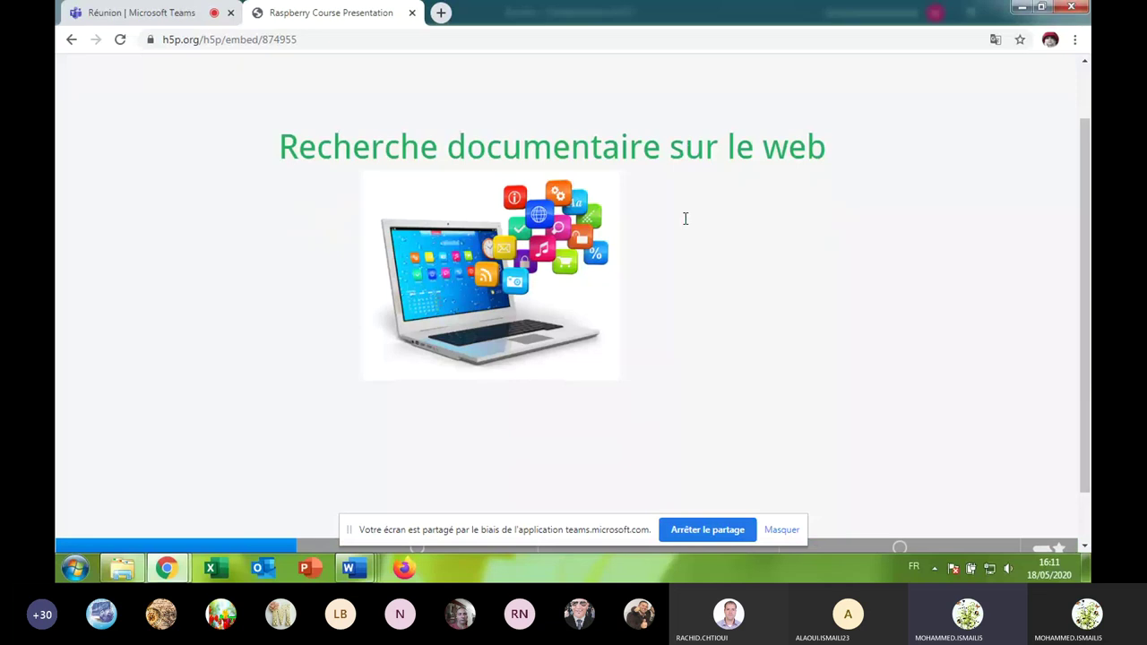
{"action": "scroll", "coordinate": [685, 218], "scroll_direction": "down", "scroll_amount": 1}
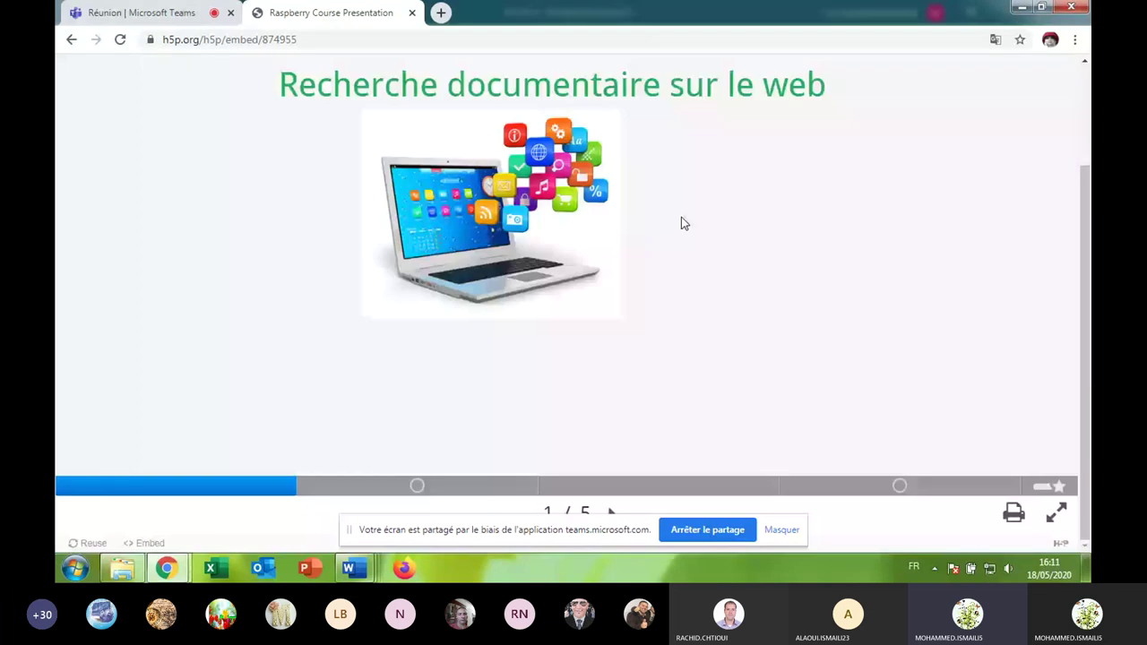
{"action": "left_click", "coordinate": [381, 489]}
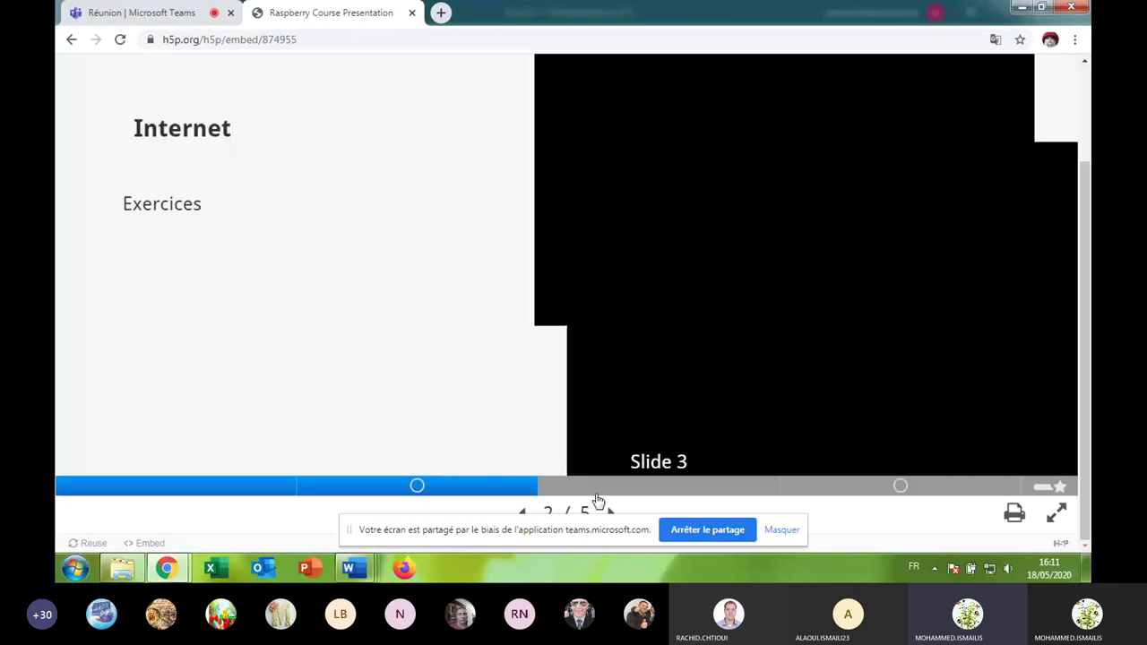
{"action": "left_click", "coordinate": [599, 497]}
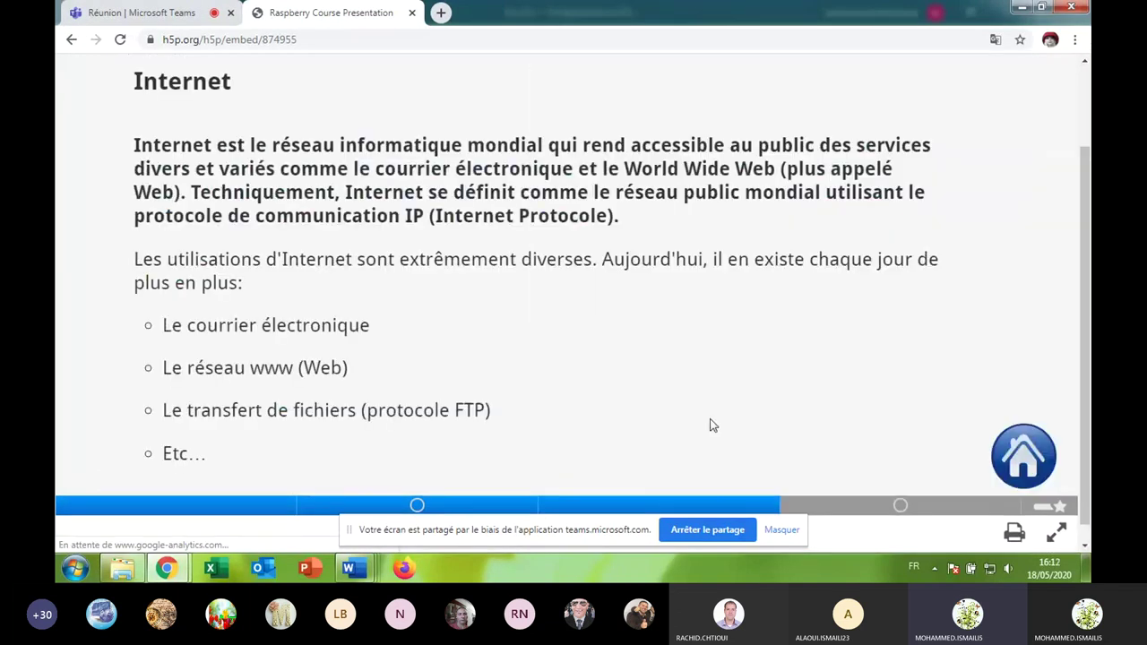
{"action": "scroll", "coordinate": [555, 333], "scroll_direction": "up", "scroll_amount": 2}
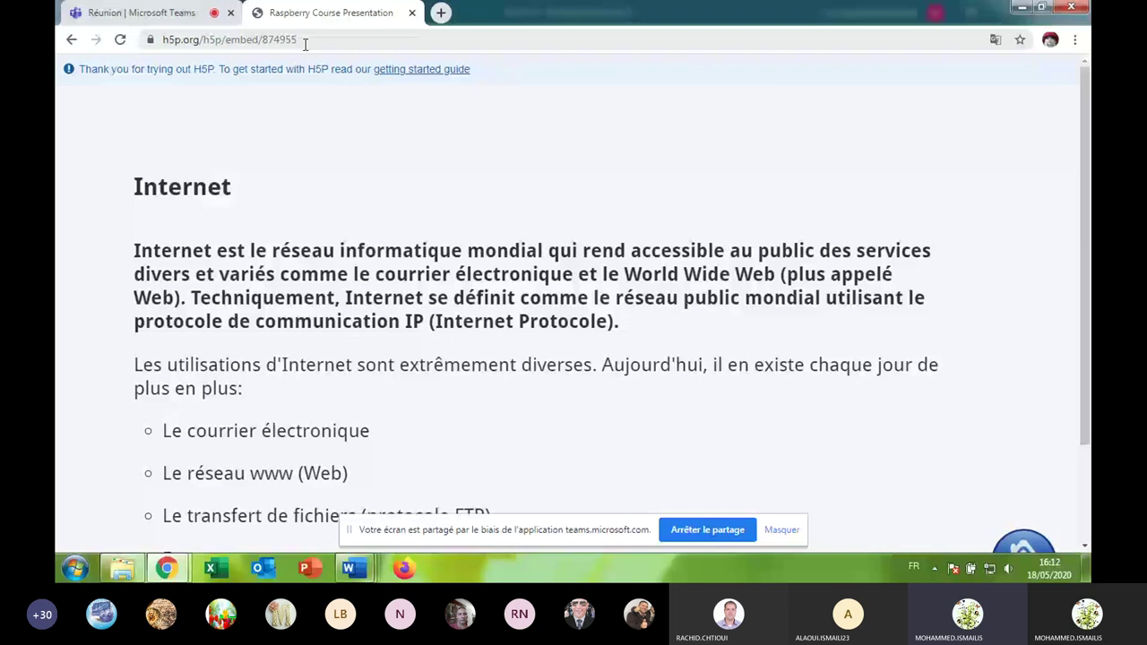
Copy the embed page's address and start adding a new tab to the Général channel in Microsoft Teams.
{"action": "right_click", "coordinate": [273, 42]}
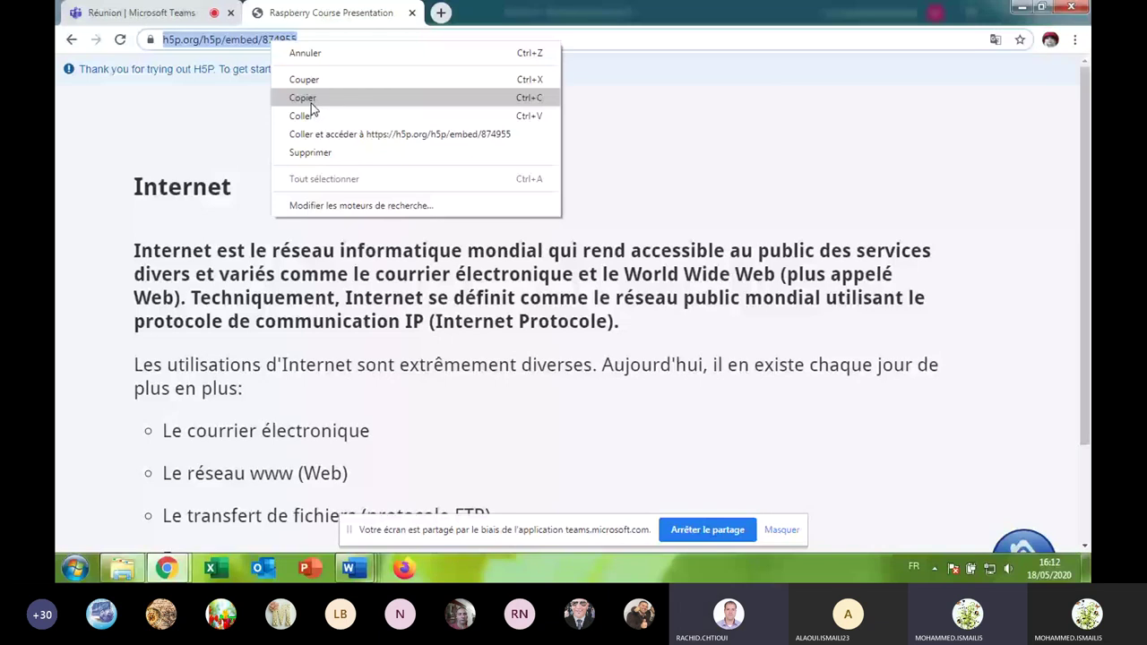
{"action": "left_click", "coordinate": [311, 98]}
{"action": "key", "text": "ctrl+Tab"}
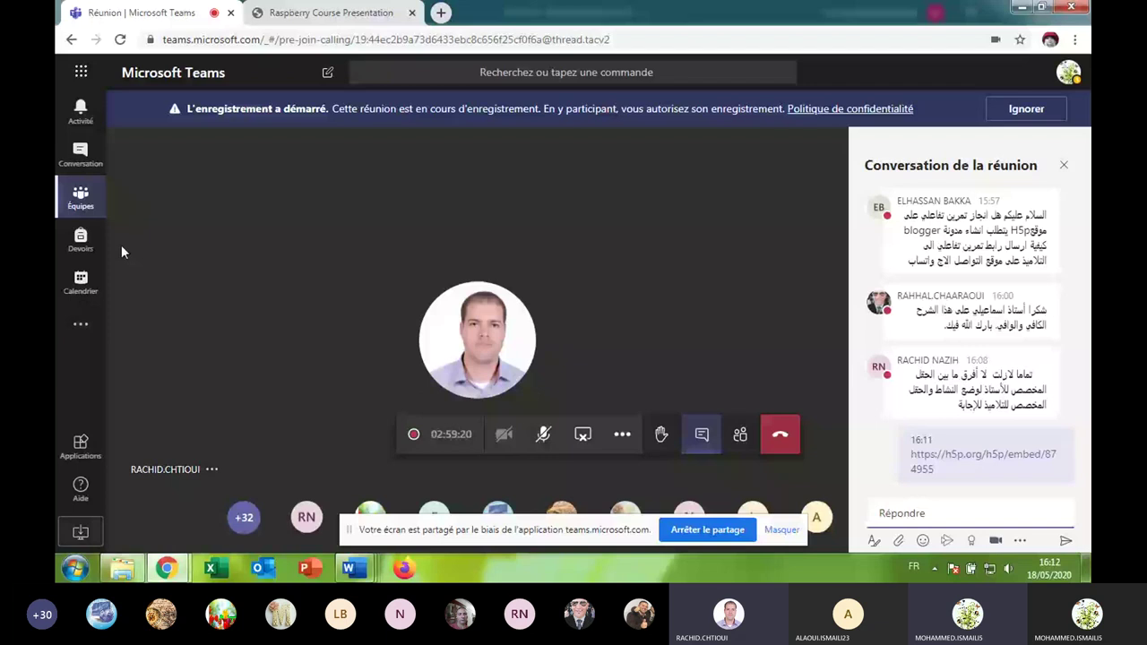
{"action": "left_click", "coordinate": [64, 206]}
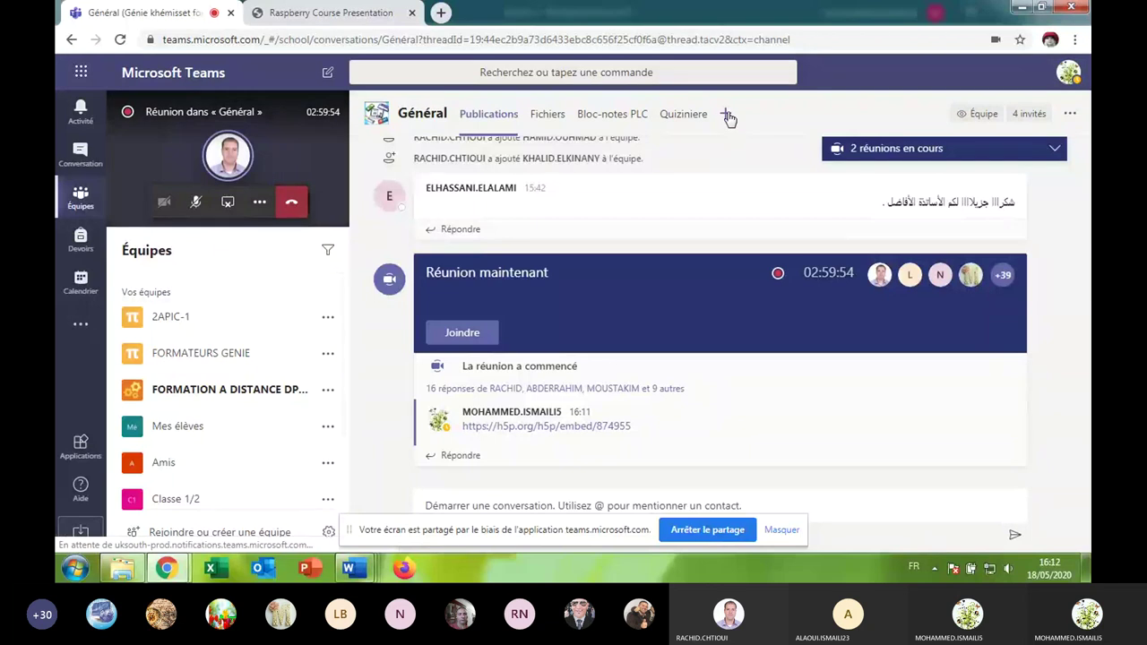
{"action": "left_click", "coordinate": [727, 114]}
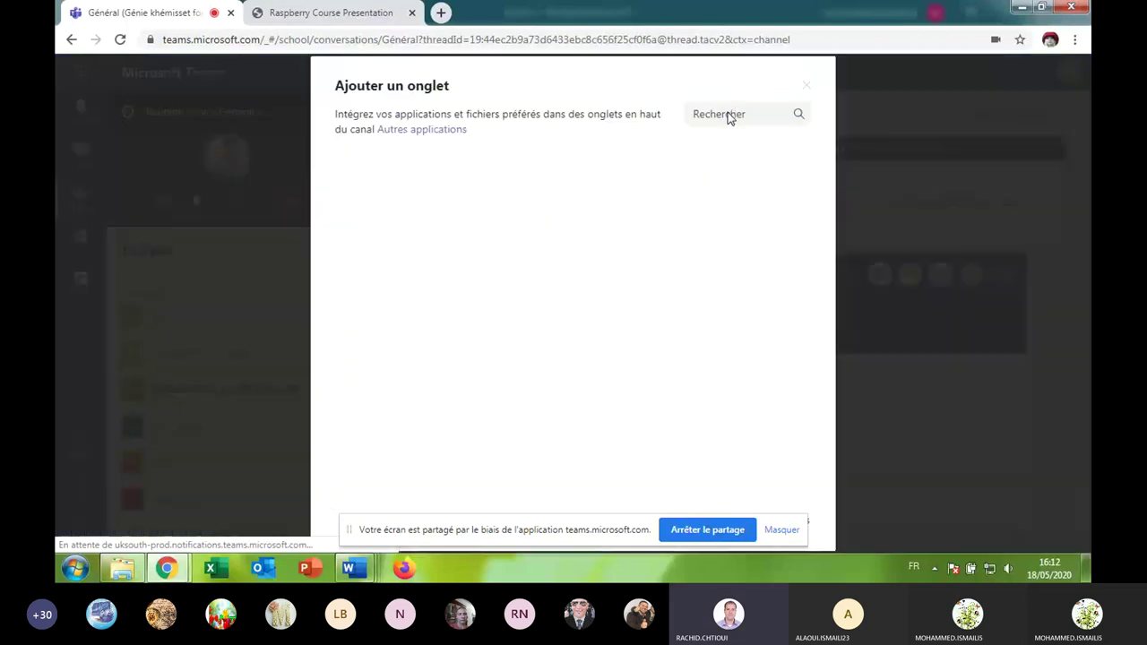
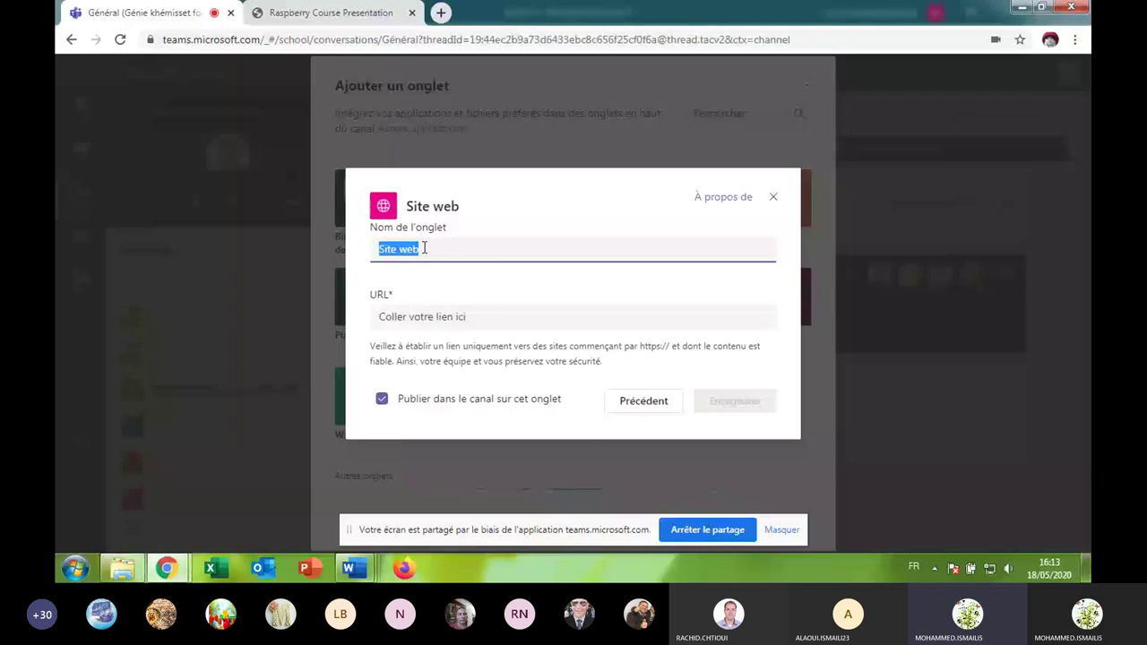
{"action": "left_click", "coordinate": [474, 319]}
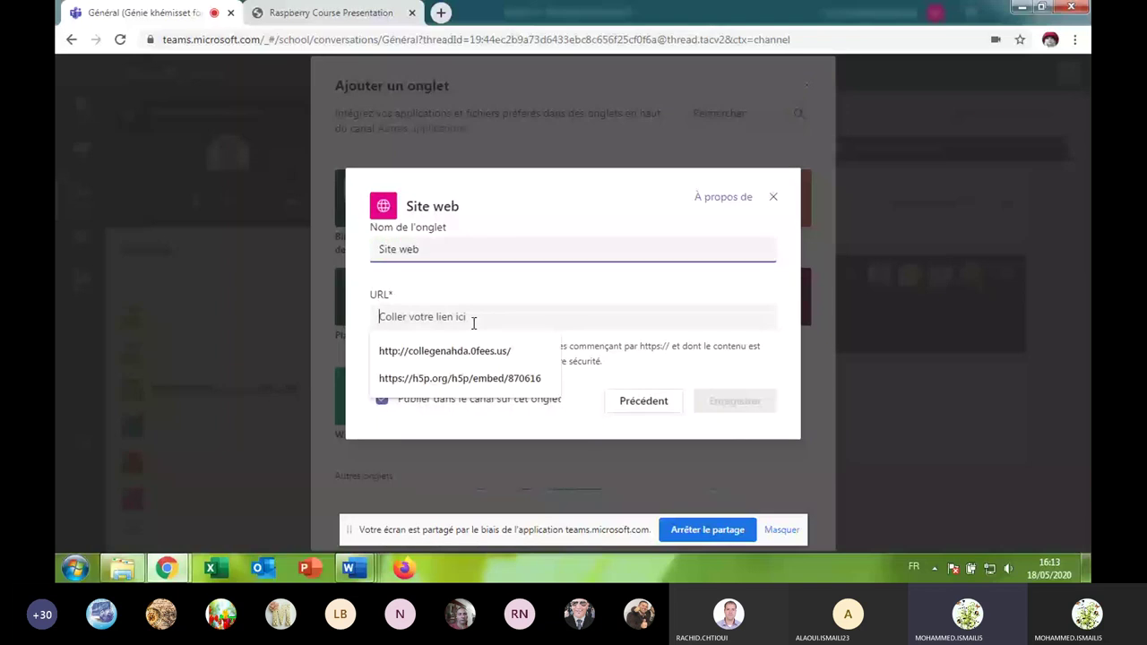
{"action": "type", "text": "https://h5p.org/h5p/embed/874955"}
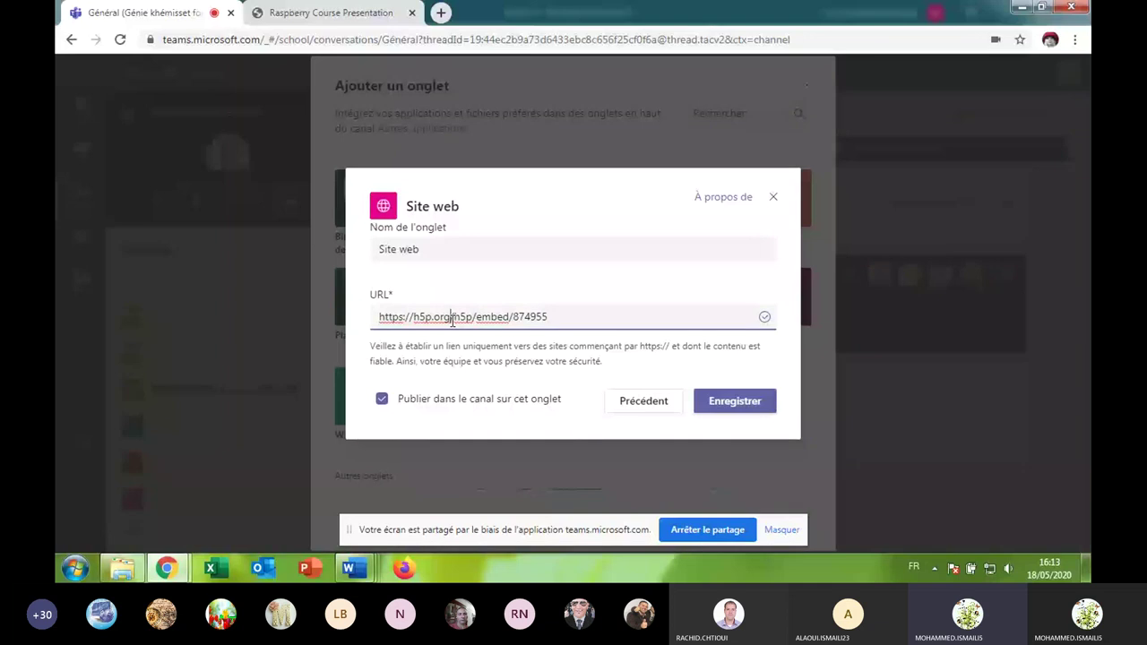
{"action": "left_click_drag", "start_coordinate": [452, 320], "coordinate": [518, 322]}
{"action": "left_click", "coordinate": [517, 319]}
{"action": "left_click", "coordinate": [382, 403]}
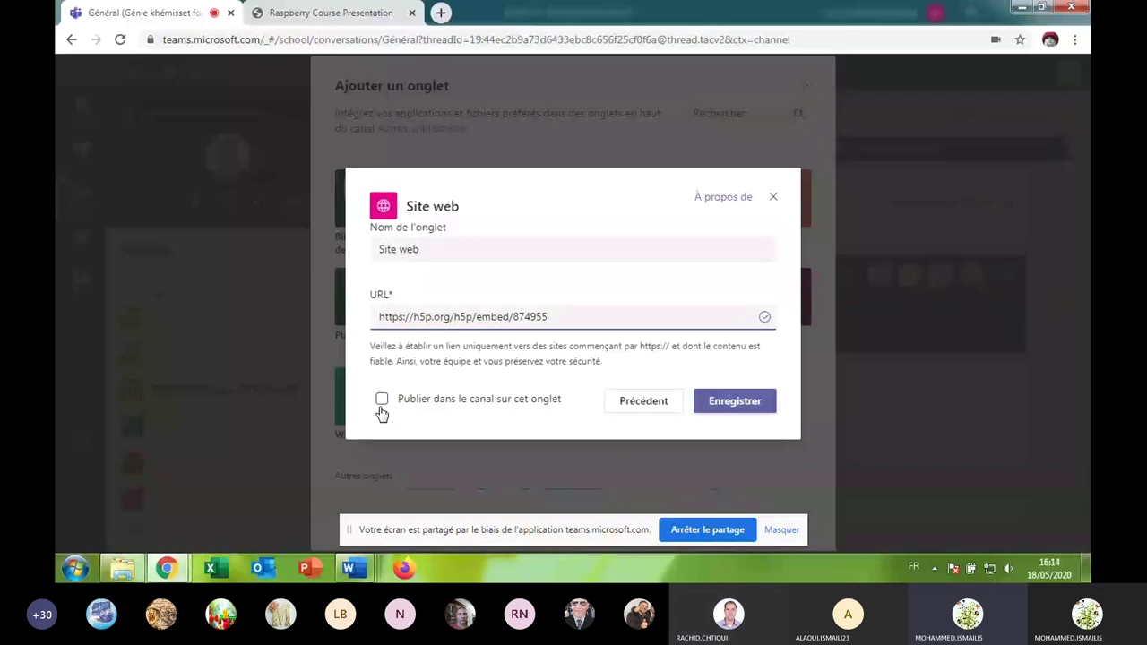
{"action": "left_click", "coordinate": [722, 405]}
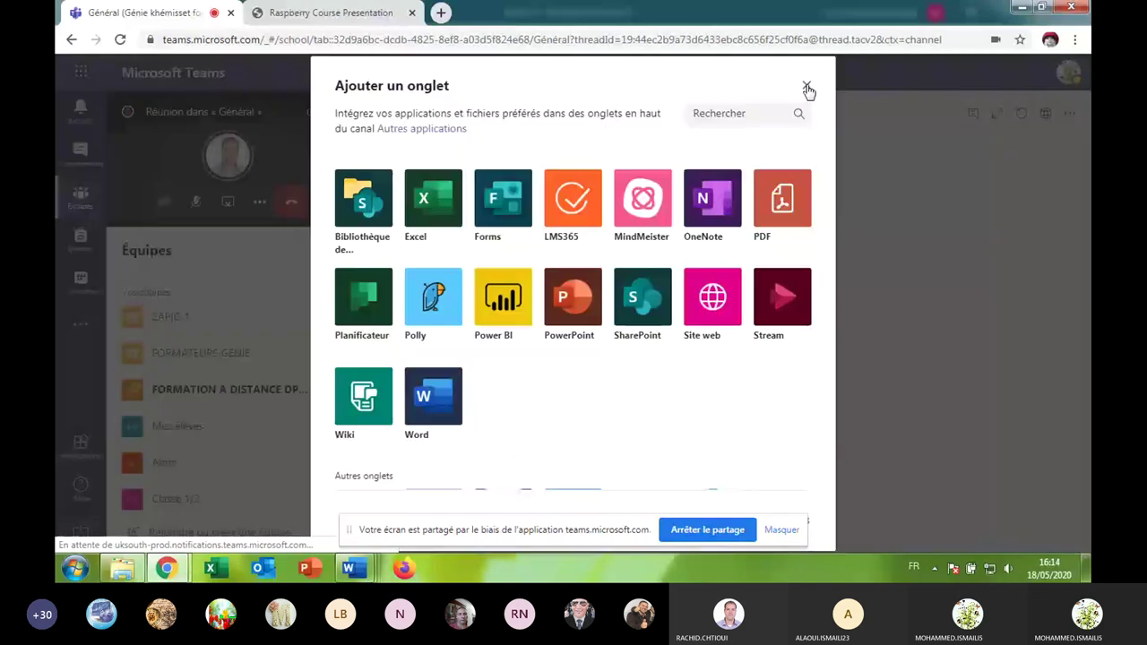
{"action": "left_click", "coordinate": [807, 88]}
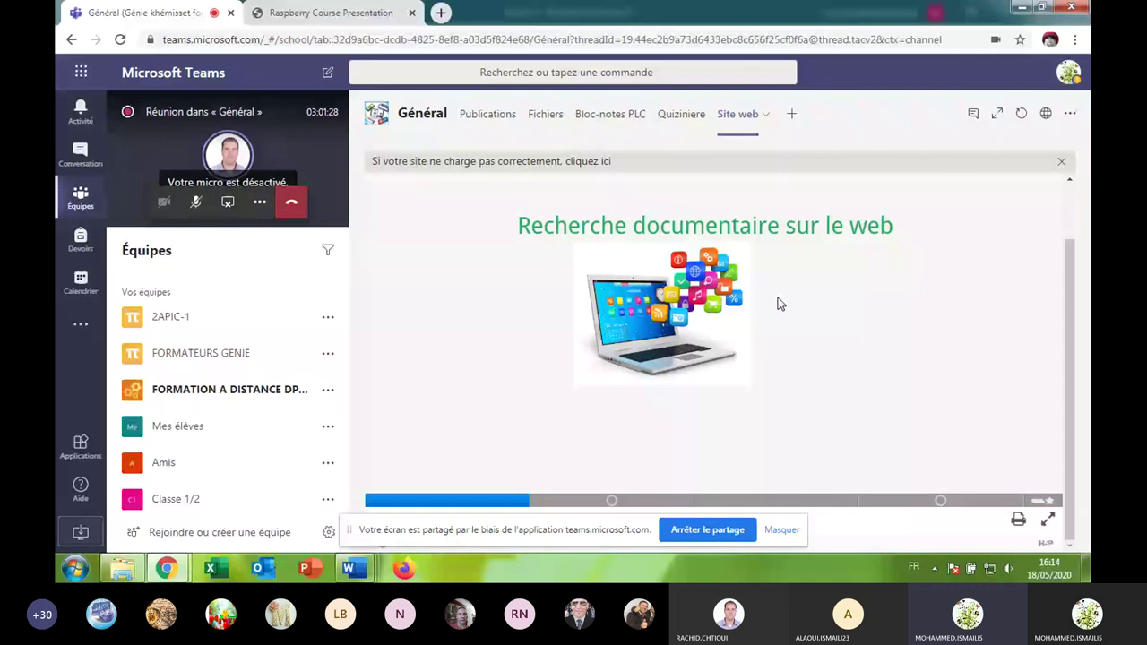
{"action": "left_click", "coordinate": [739, 120]}
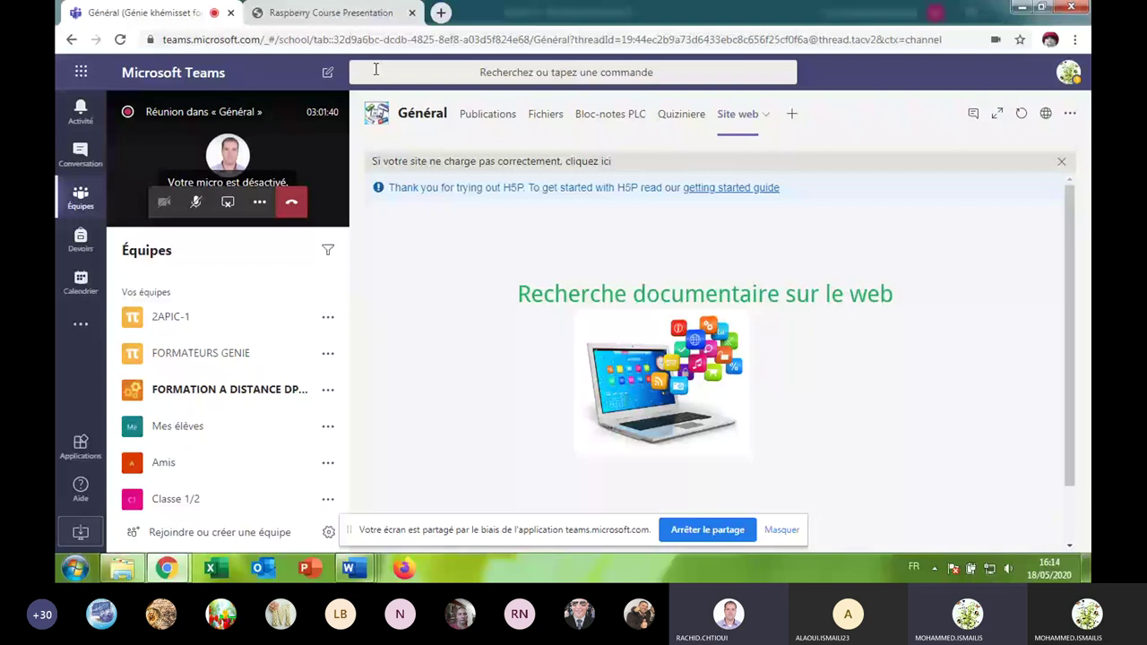
Return to H5P, open the account's list of contents and start creating new interactive content.
{"action": "left_click", "coordinate": [327, 13]}
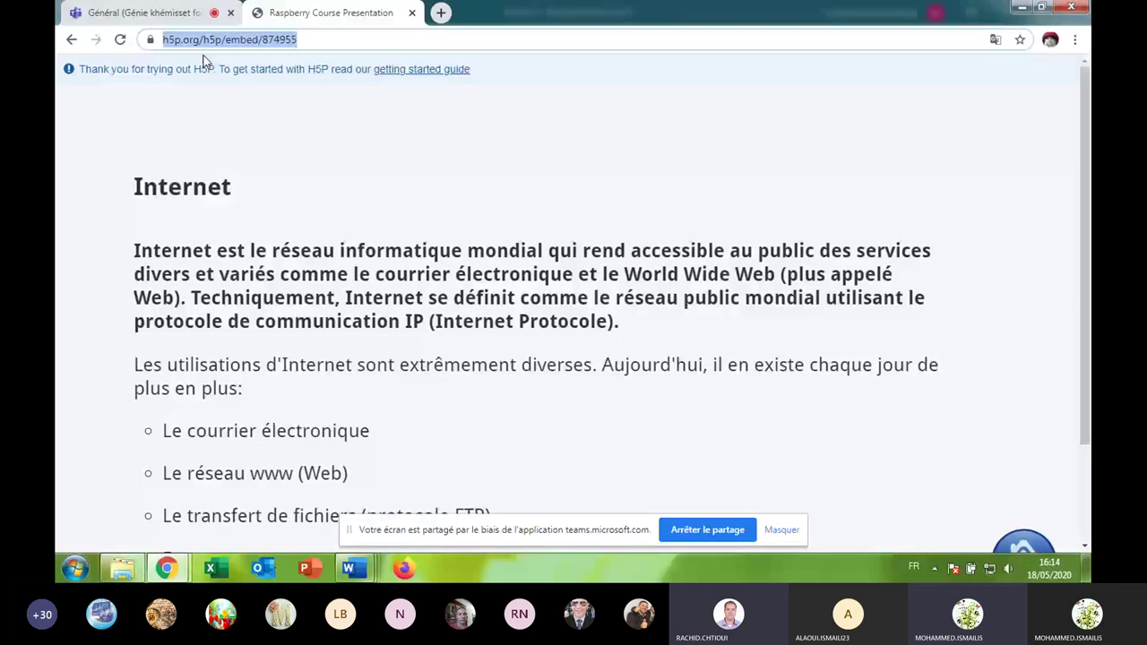
{"action": "left_click", "coordinate": [73, 40]}
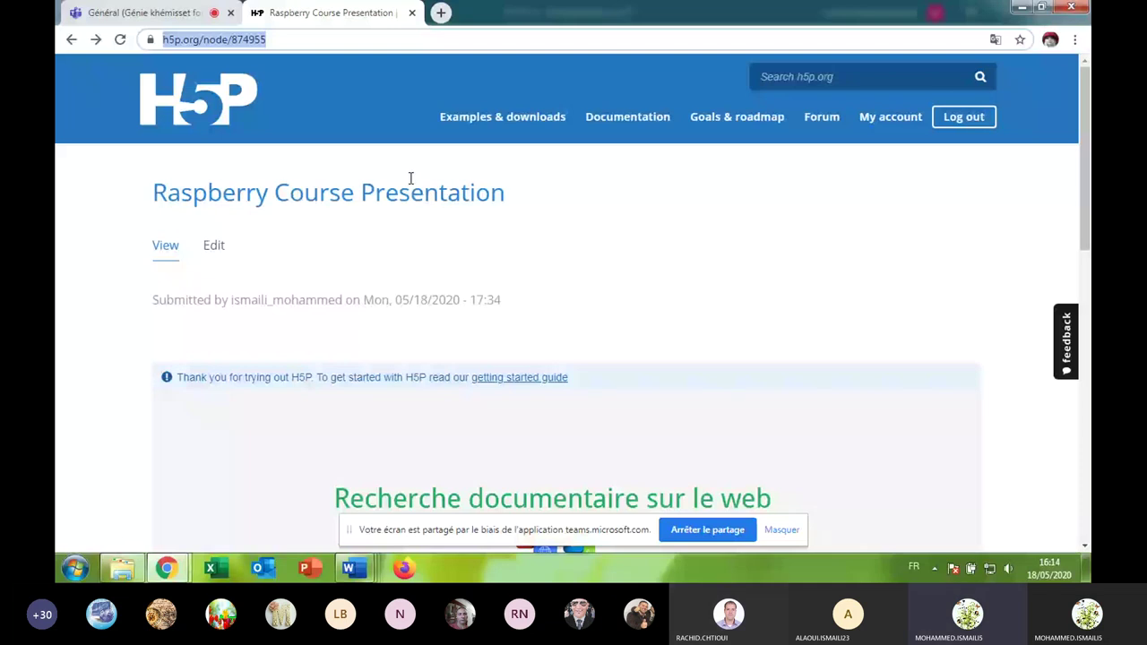
{"action": "left_click", "coordinate": [892, 120]}
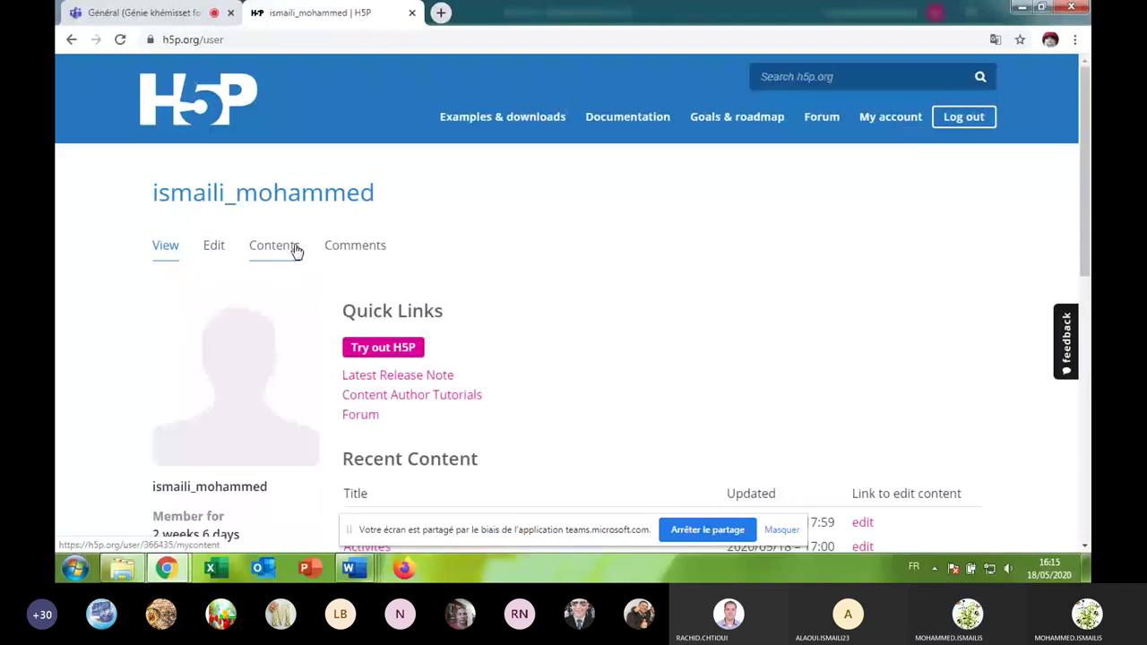
{"action": "left_click", "coordinate": [296, 251]}
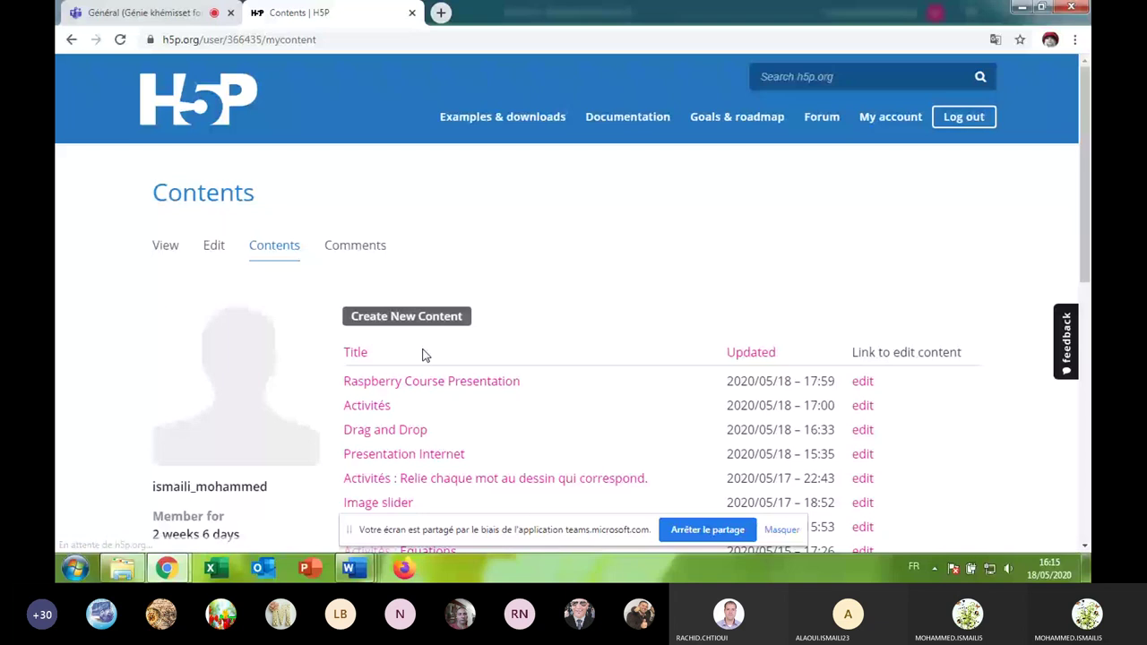
{"action": "left_click", "coordinate": [414, 321]}
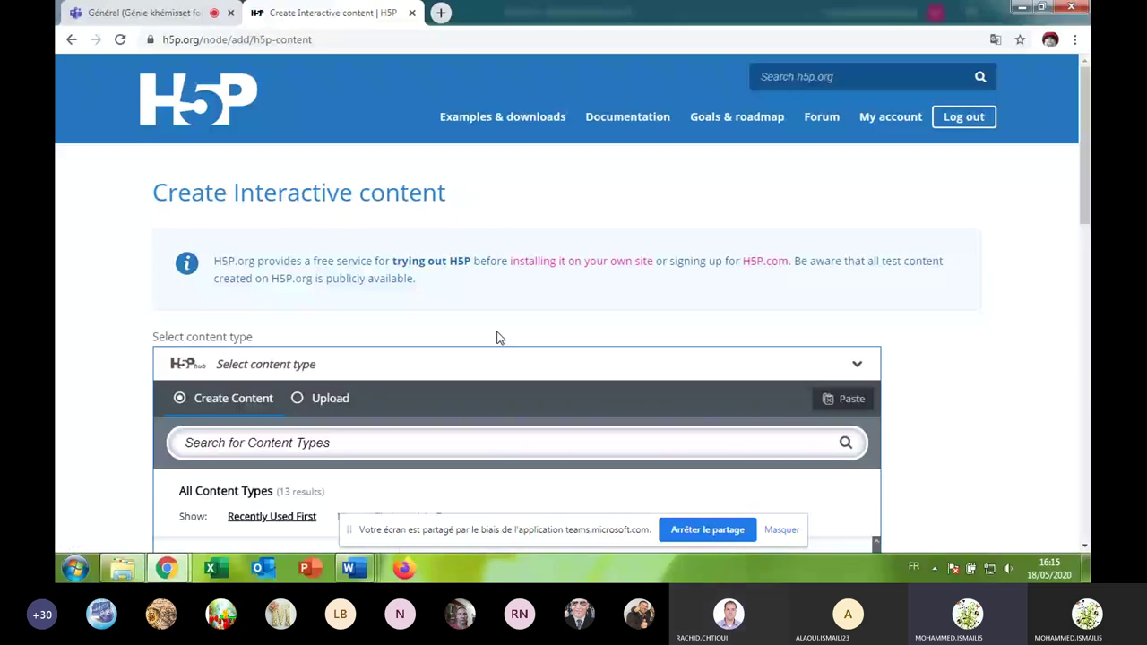
Choose the Multiple Choice content type and activate the Question field in its form for editing.
{"action": "scroll", "coordinate": [520, 314], "scroll_direction": "down", "scroll_amount": 2}
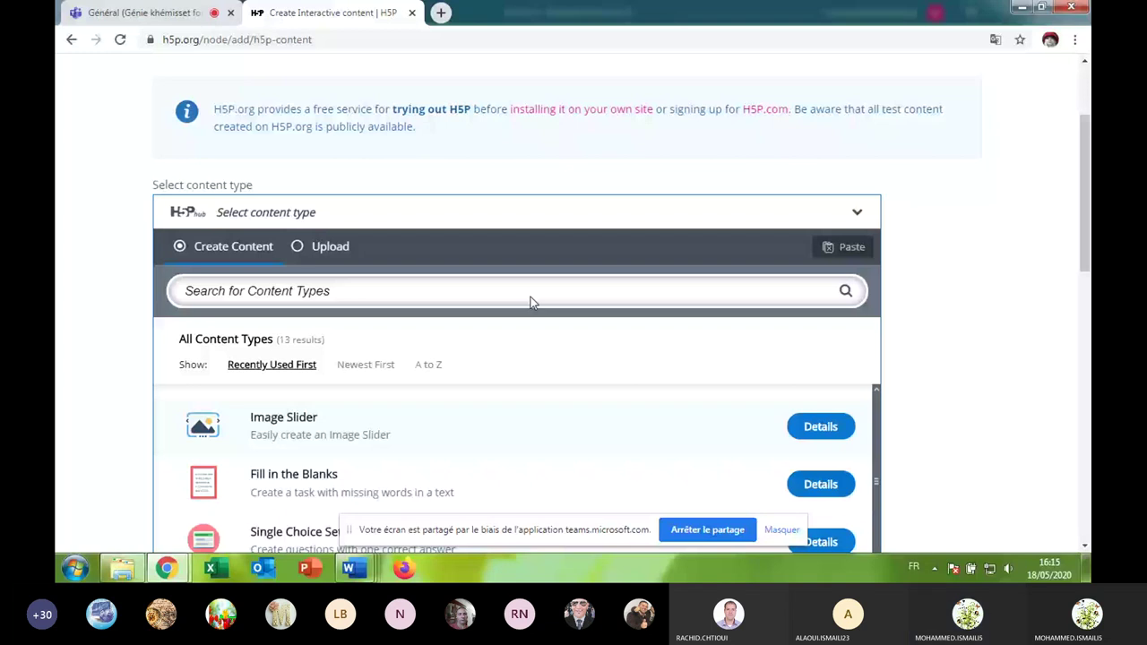
{"action": "scroll", "coordinate": [530, 303], "scroll_direction": "down", "scroll_amount": 3}
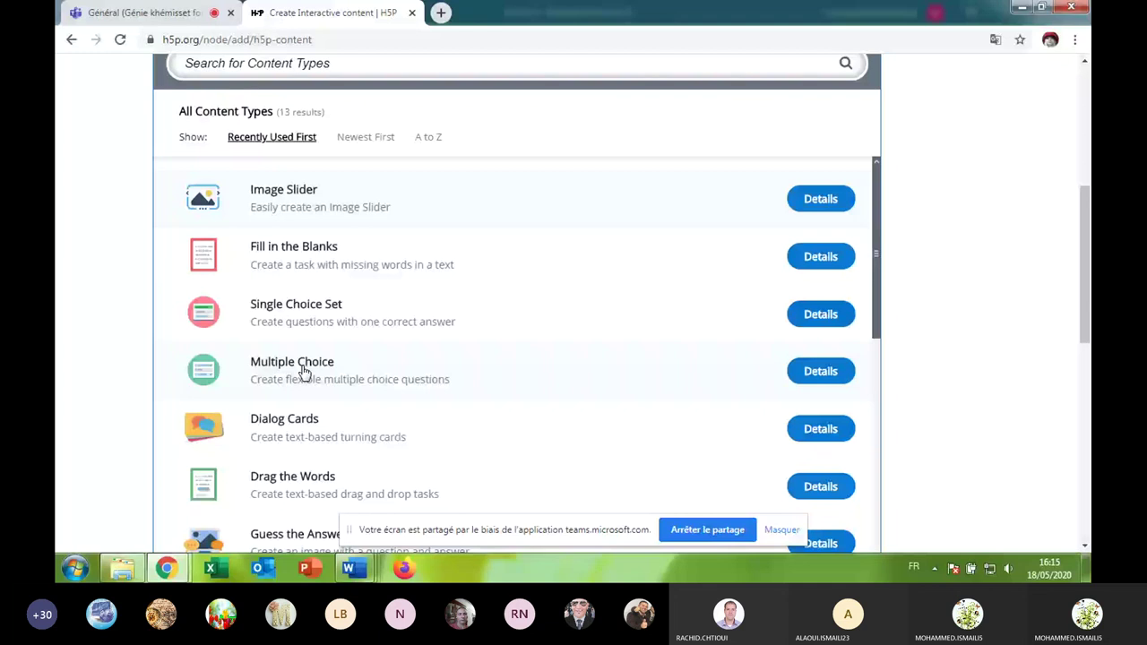
{"action": "left_click", "coordinate": [305, 372]}
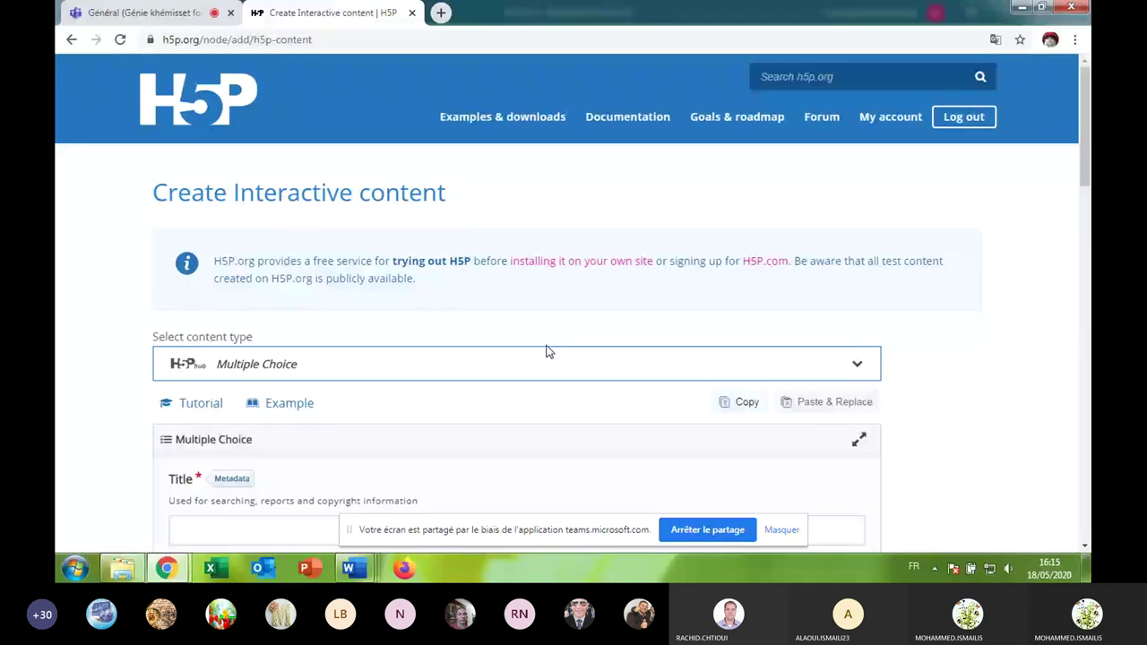
{"action": "scroll", "coordinate": [968, 331], "scroll_direction": "down", "scroll_amount": 3}
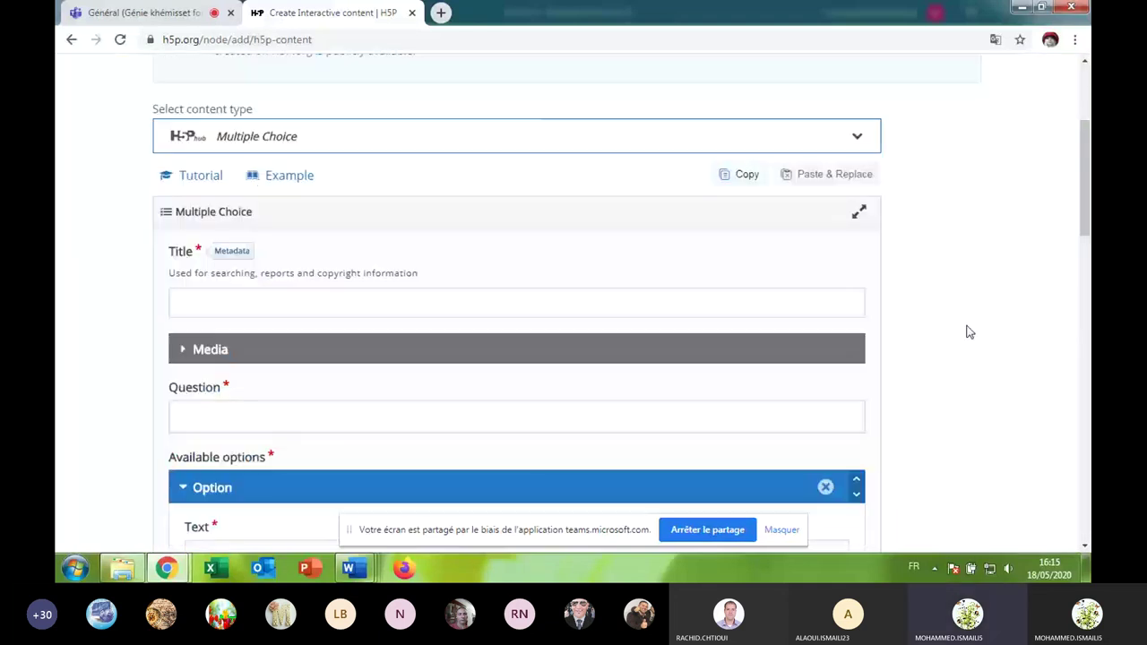
{"action": "scroll", "coordinate": [968, 333], "scroll_direction": "down", "scroll_amount": 3}
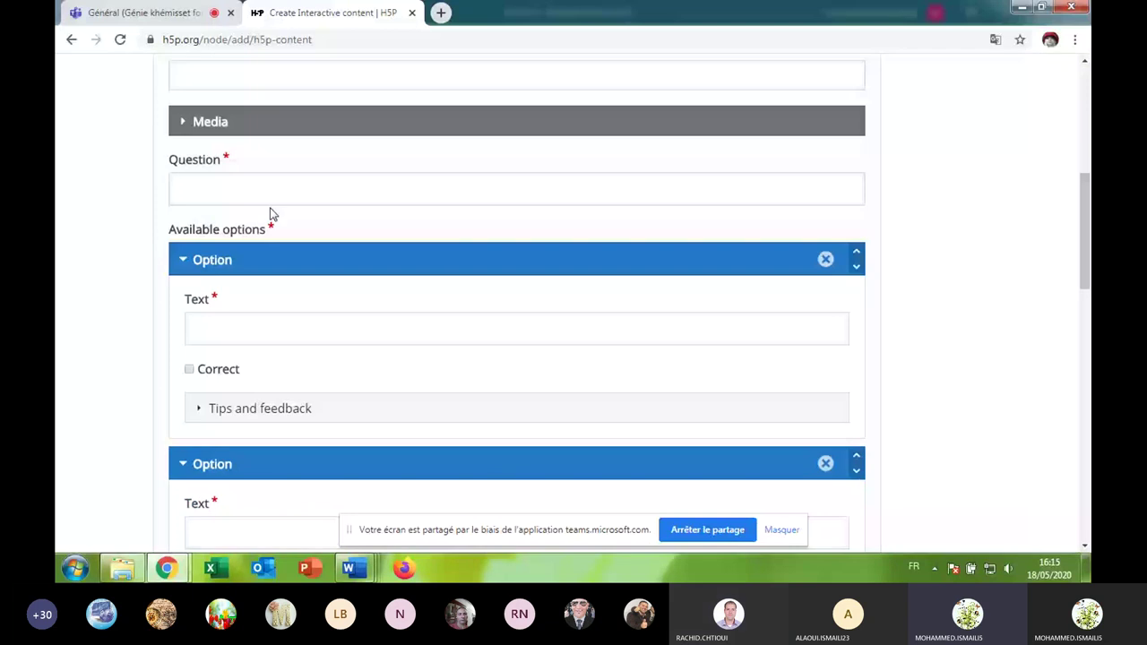
{"action": "double_click", "coordinate": [194, 166]}
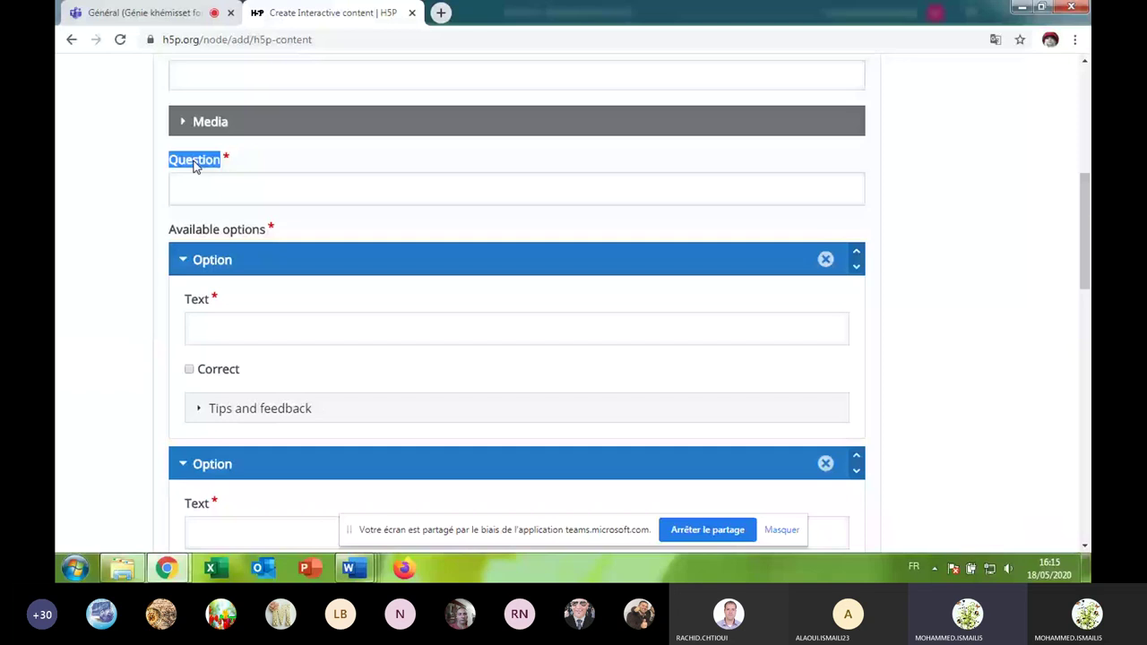
{"action": "left_click", "coordinate": [204, 190]}
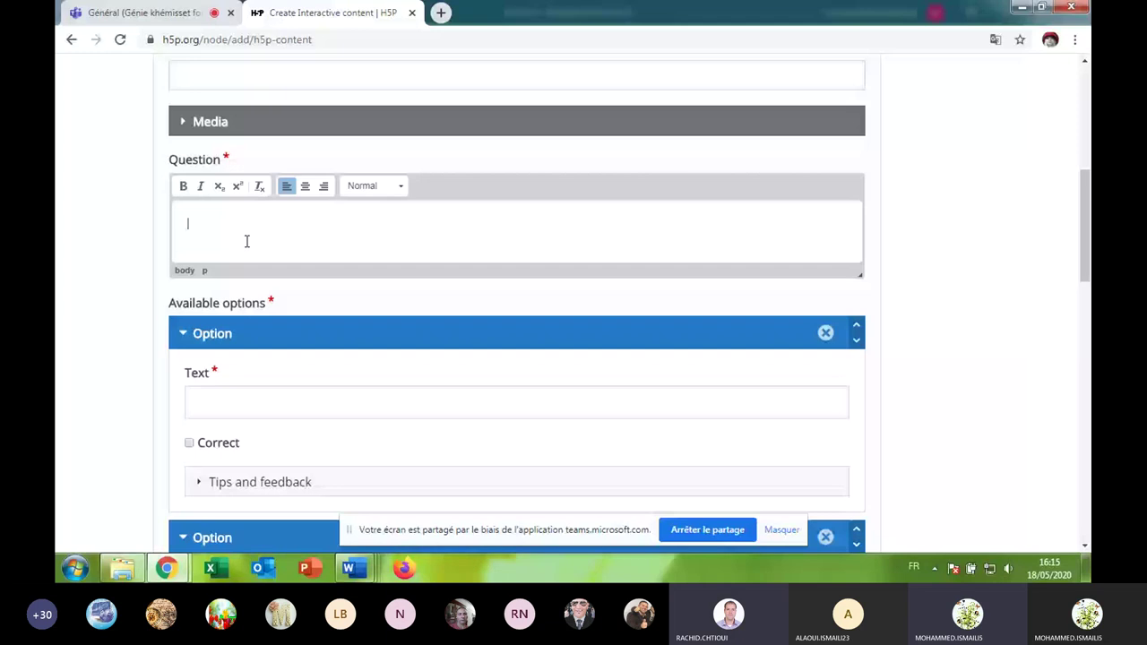
Translate the content creation page into French.
{"action": "scroll", "coordinate": [242, 325], "scroll_direction": "down", "scroll_amount": 2}
{"action": "left_click", "coordinate": [235, 283]}
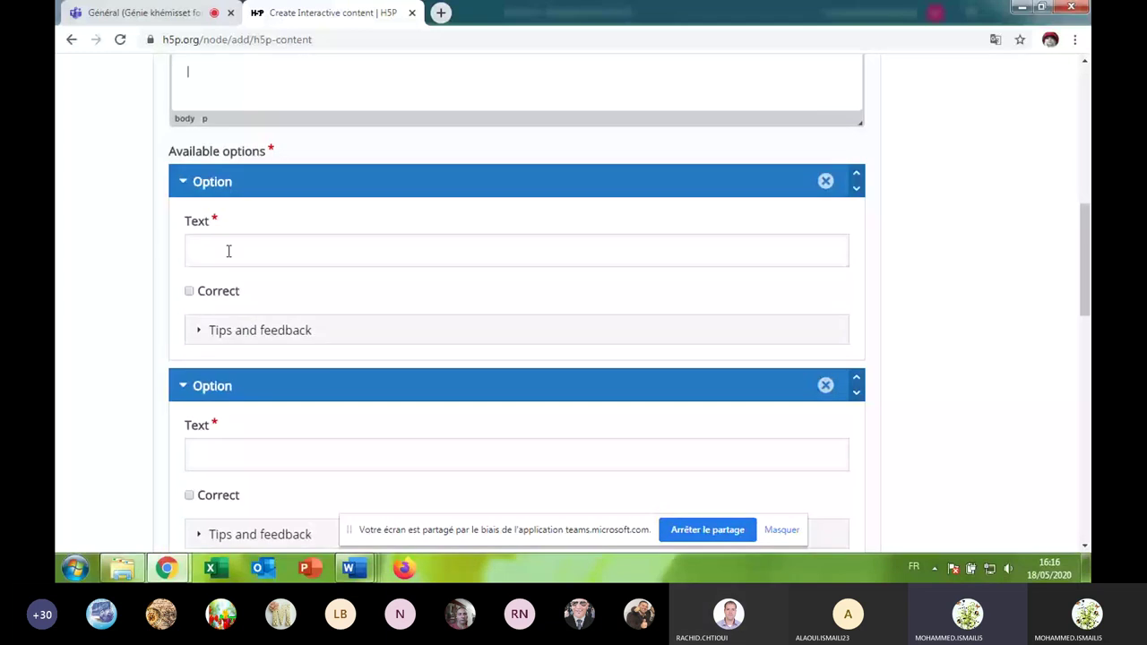
{"action": "right_click", "coordinate": [113, 279]}
{"action": "left_click", "coordinate": [192, 404]}
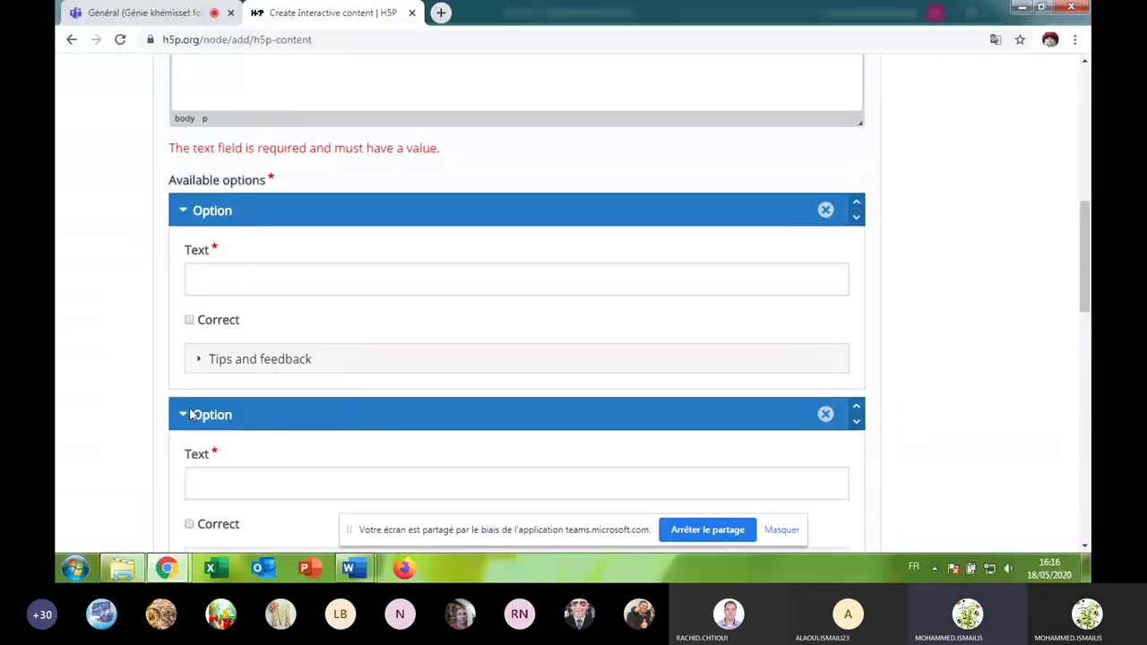
{"action": "scroll", "coordinate": [1004, 226], "scroll_direction": "up", "scroll_amount": 2}
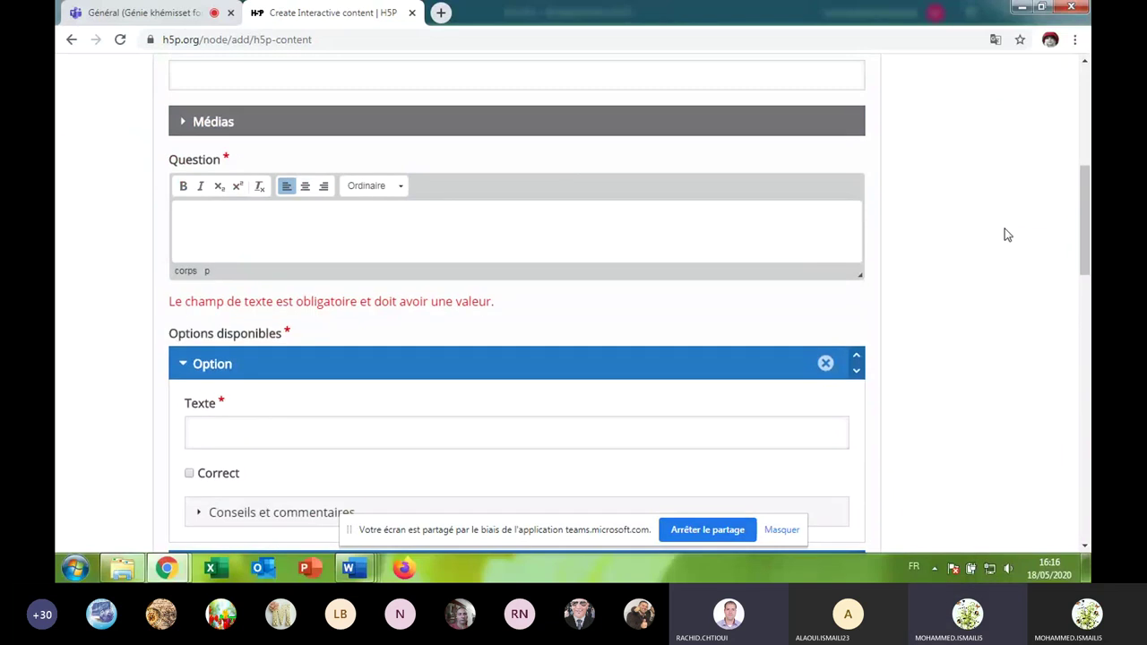
Examine the Question field and both answer options, including their text, Correct setting, tips and feedback, and the control for adding options.
{"action": "scroll", "coordinate": [1009, 235], "scroll_direction": "down", "scroll_amount": 1}
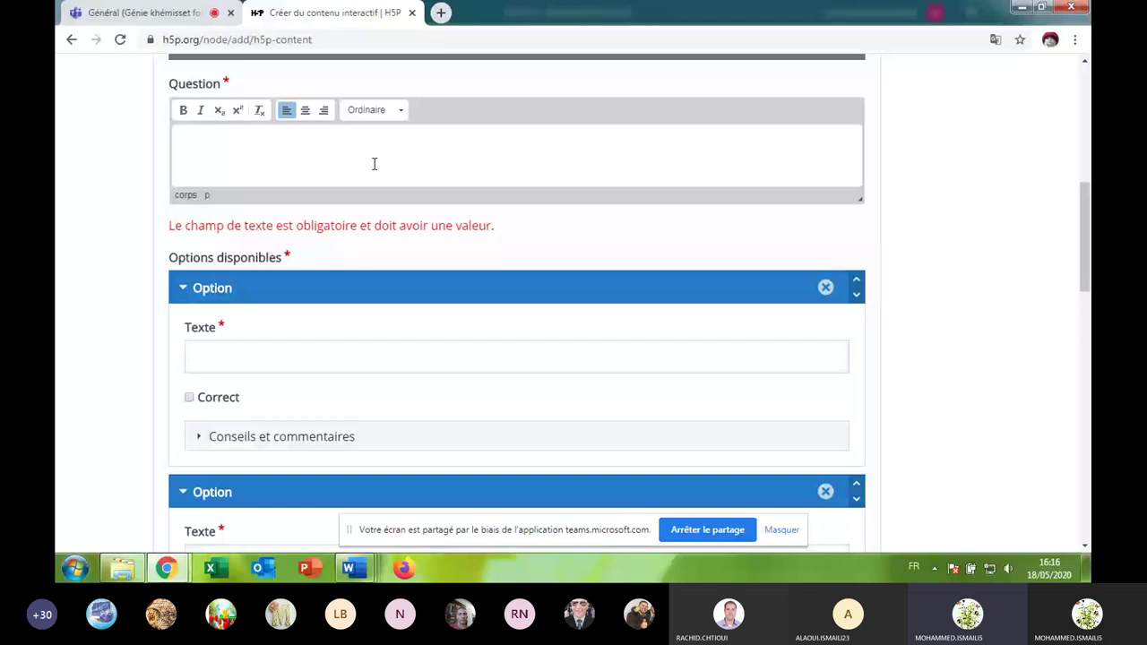
{"action": "scroll", "coordinate": [230, 177], "scroll_direction": "down", "scroll_amount": 1}
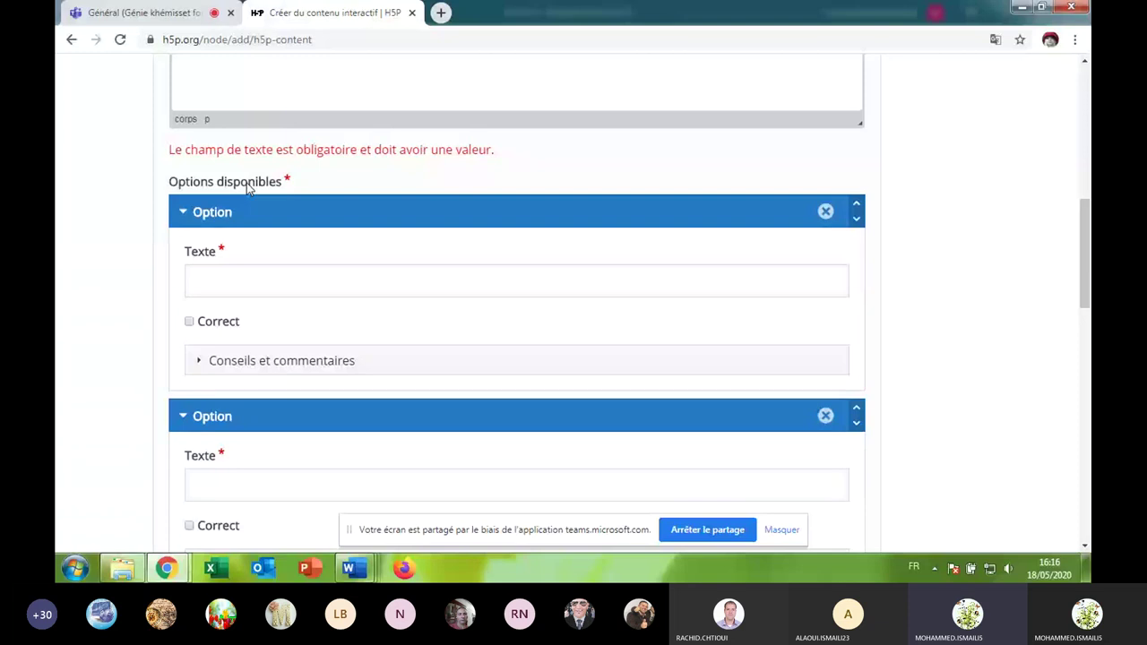
{"action": "left_click", "coordinate": [182, 212]}
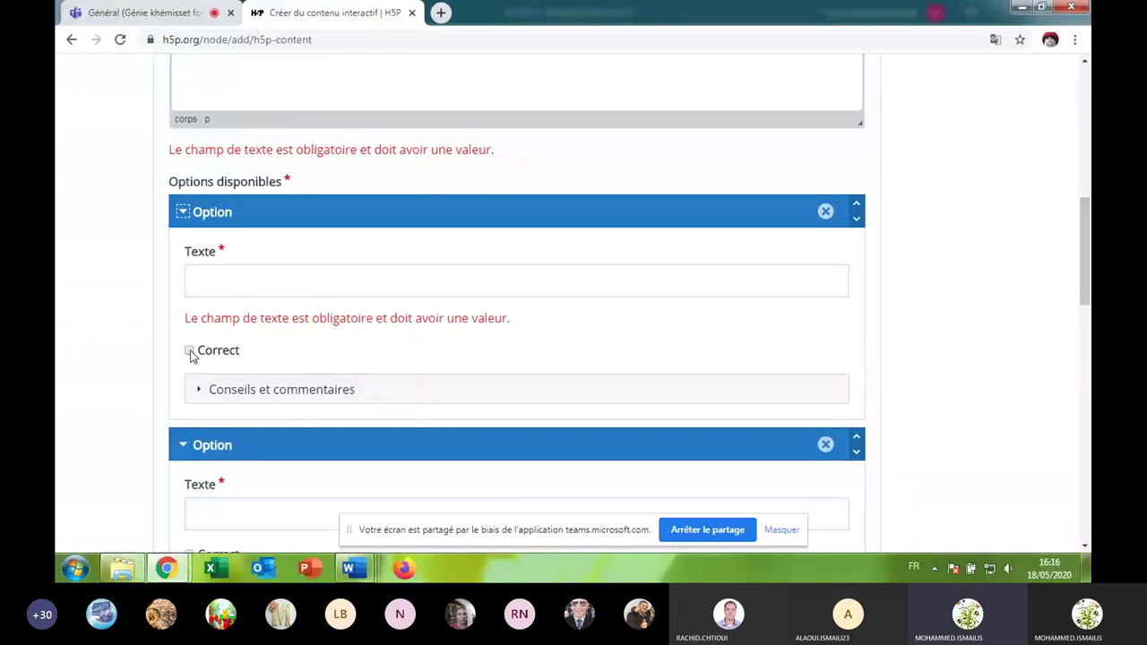
{"action": "scroll", "coordinate": [185, 320], "scroll_direction": "down", "scroll_amount": 3}
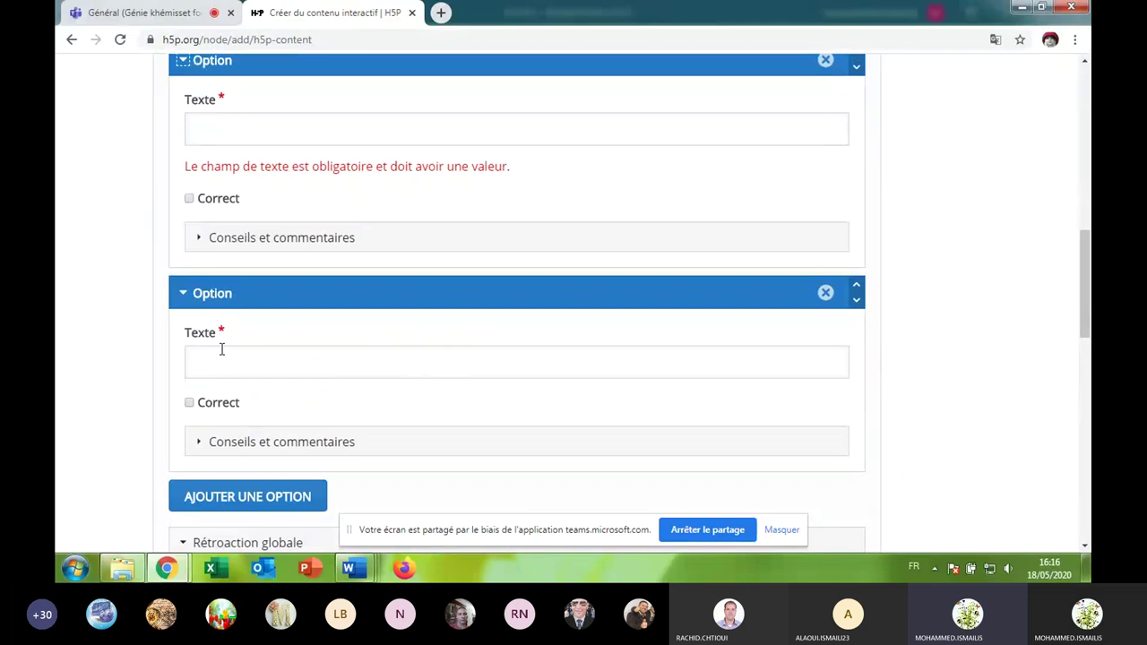
{"action": "scroll", "coordinate": [222, 352], "scroll_direction": "down", "scroll_amount": 3}
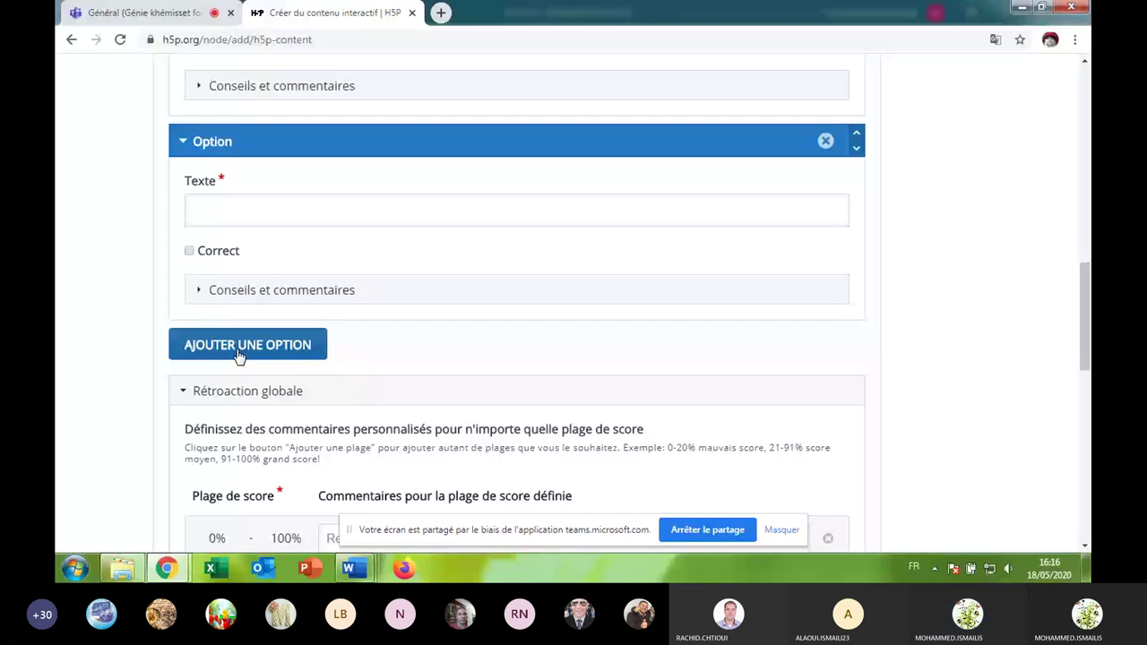
{"action": "left_click", "coordinate": [240, 199]}
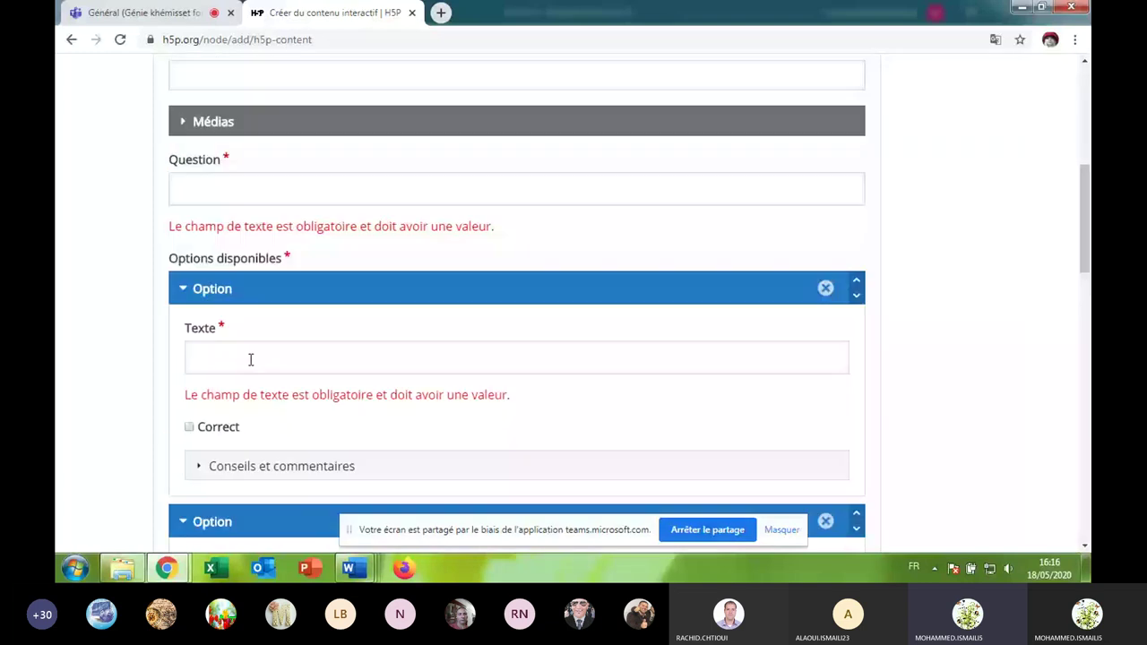
{"action": "scroll", "coordinate": [251, 359], "scroll_direction": "down", "scroll_amount": 3}
{"action": "scroll", "coordinate": [258, 203], "scroll_direction": "down", "scroll_amount": 2}
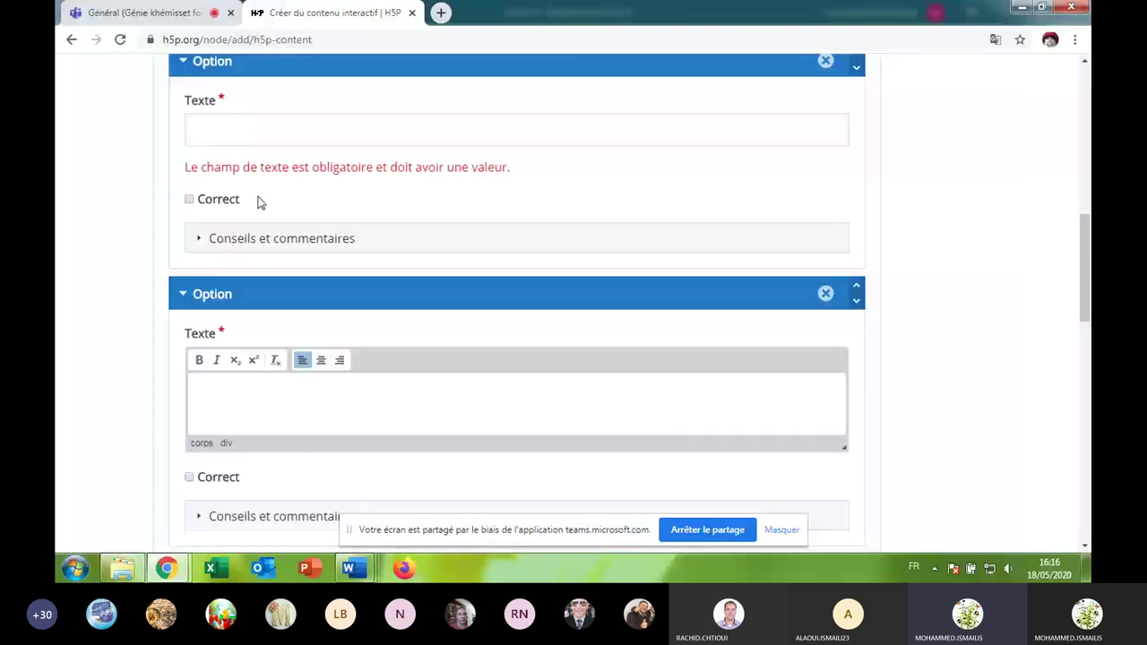
{"action": "scroll", "coordinate": [257, 203], "scroll_direction": "down", "scroll_amount": 3}
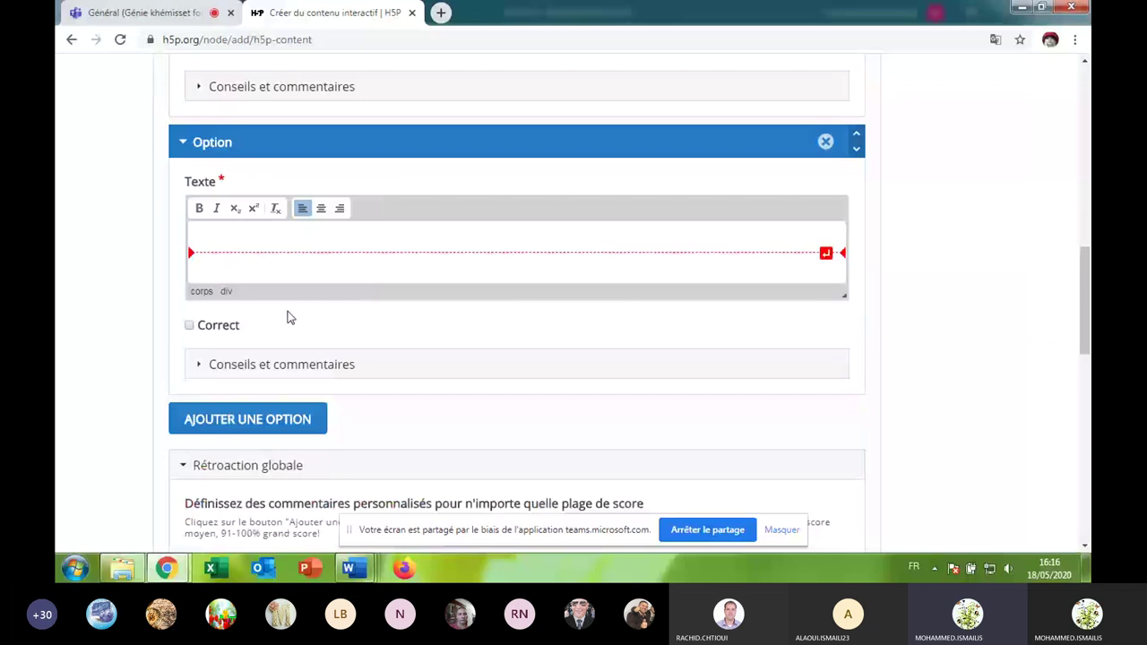
Examine the overall feedback score range, behavioural settings and text replacement sections, and return to the answer options.
{"action": "scroll", "coordinate": [225, 287], "scroll_direction": "down", "scroll_amount": 5}
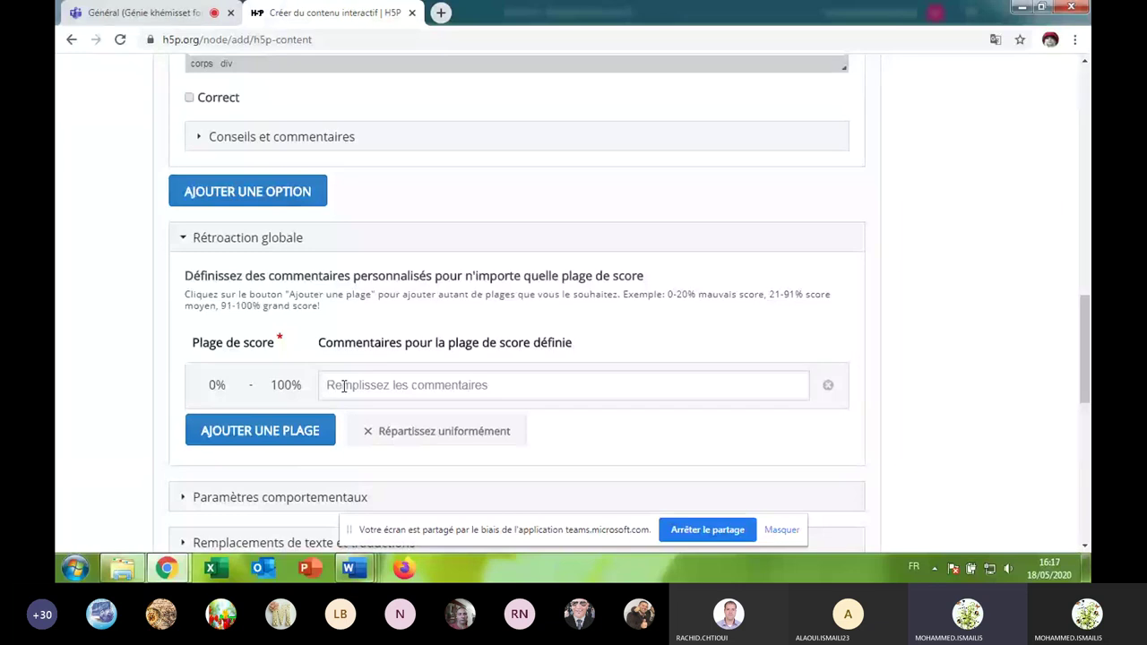
{"action": "scroll", "coordinate": [276, 406], "scroll_direction": "down", "scroll_amount": 2}
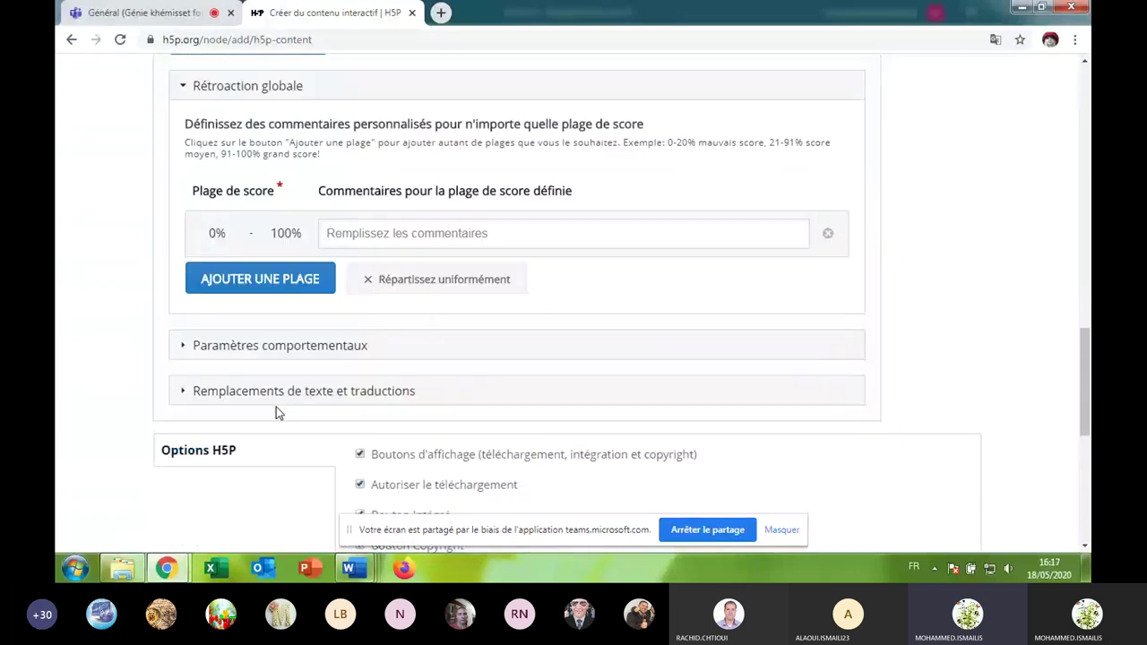
{"action": "scroll", "coordinate": [278, 409], "scroll_direction": "up", "scroll_amount": 2}
{"action": "scroll", "coordinate": [285, 421], "scroll_direction": "up", "scroll_amount": 3}
{"action": "left_click", "coordinate": [284, 421]}
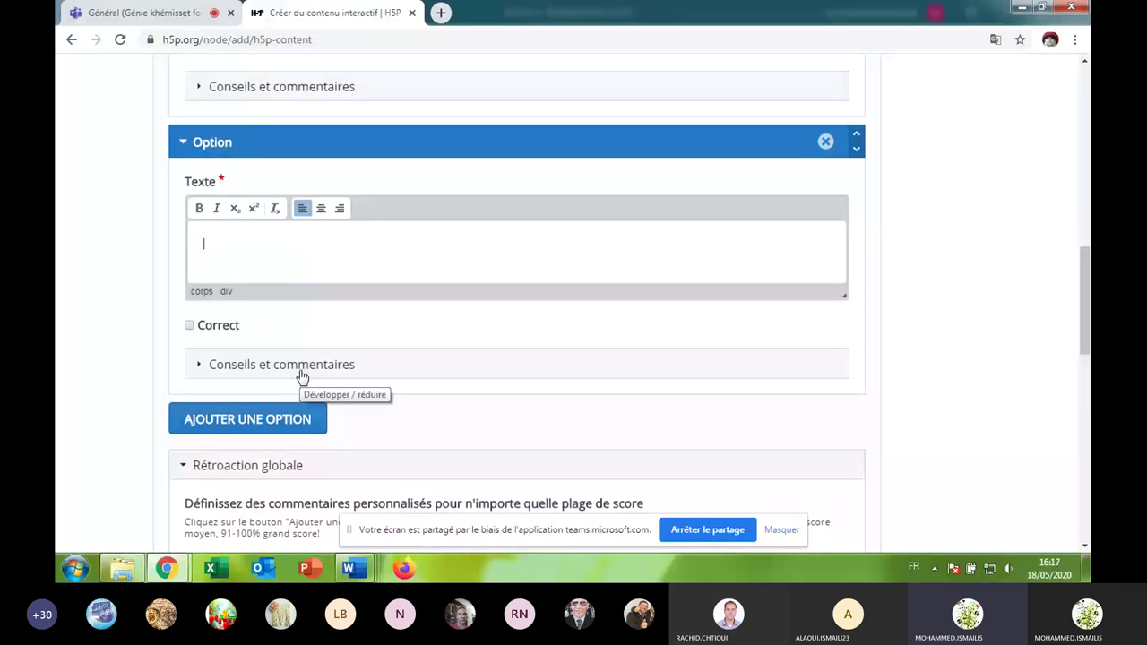
{"action": "scroll", "coordinate": [302, 377], "scroll_direction": "up", "scroll_amount": 3}
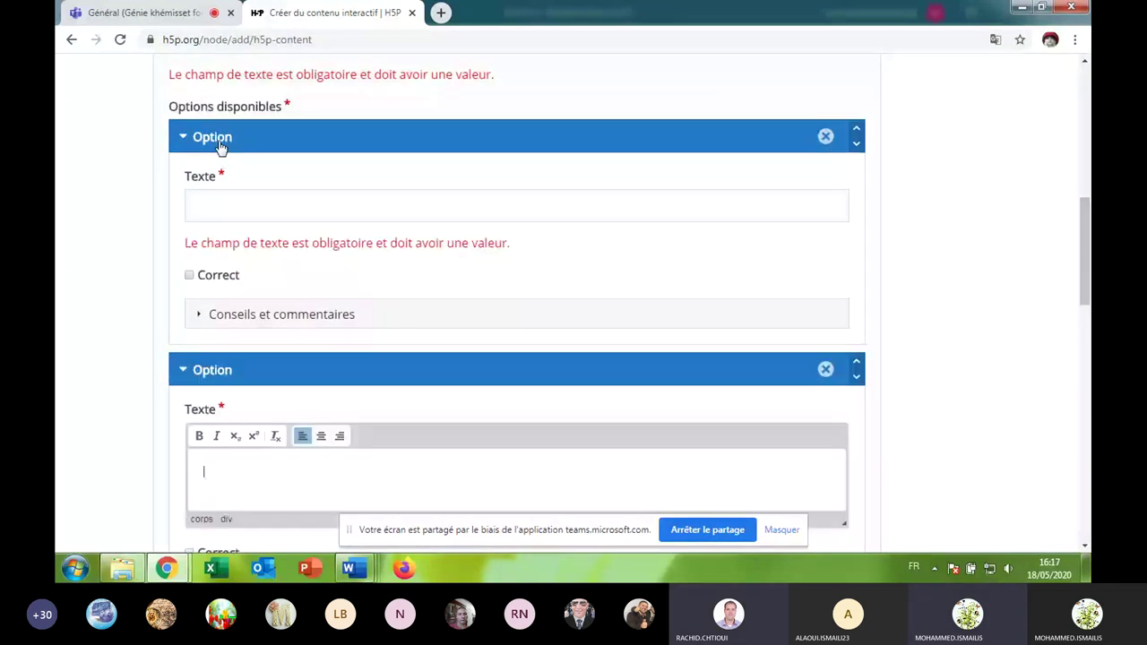
Switch to Microsoft Teams, return to the ongoing meeting and show its conversation to read the participants' messages.
{"action": "left_click", "coordinate": [176, 21]}
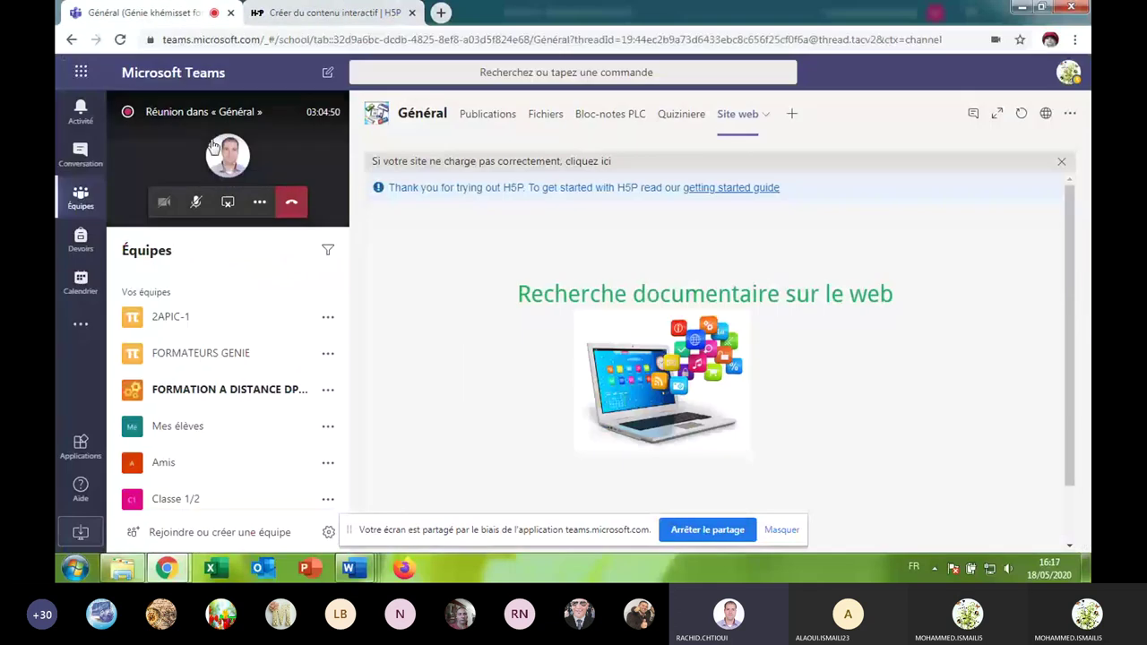
{"action": "left_click", "coordinate": [274, 155]}
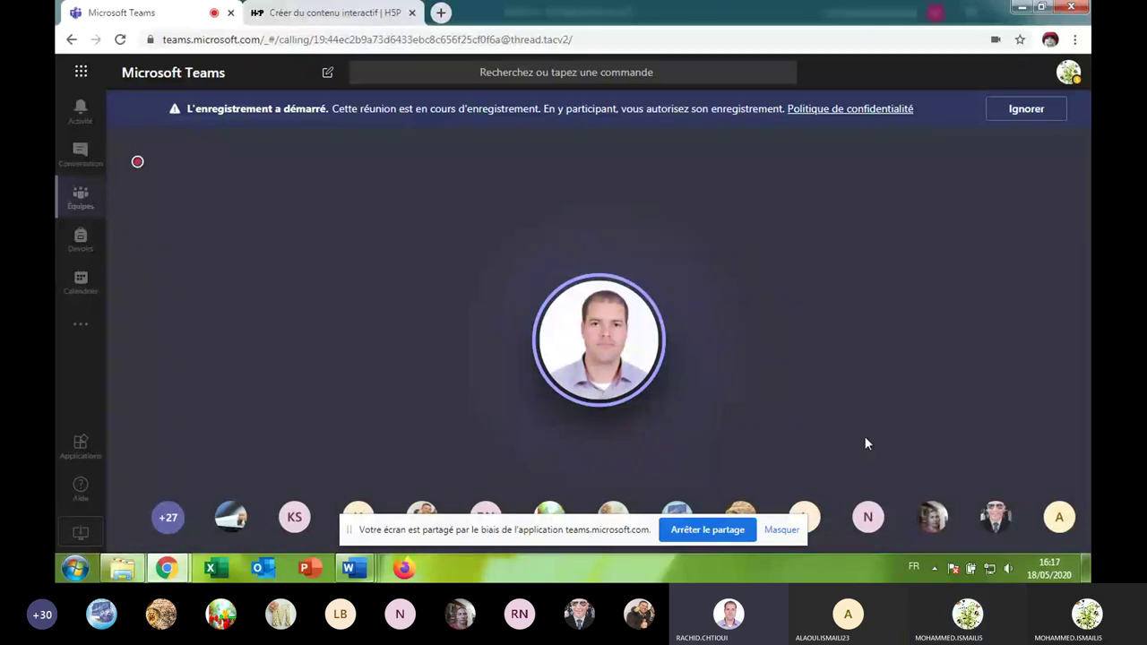
{"action": "mouse_move", "coordinate": [705, 431]}
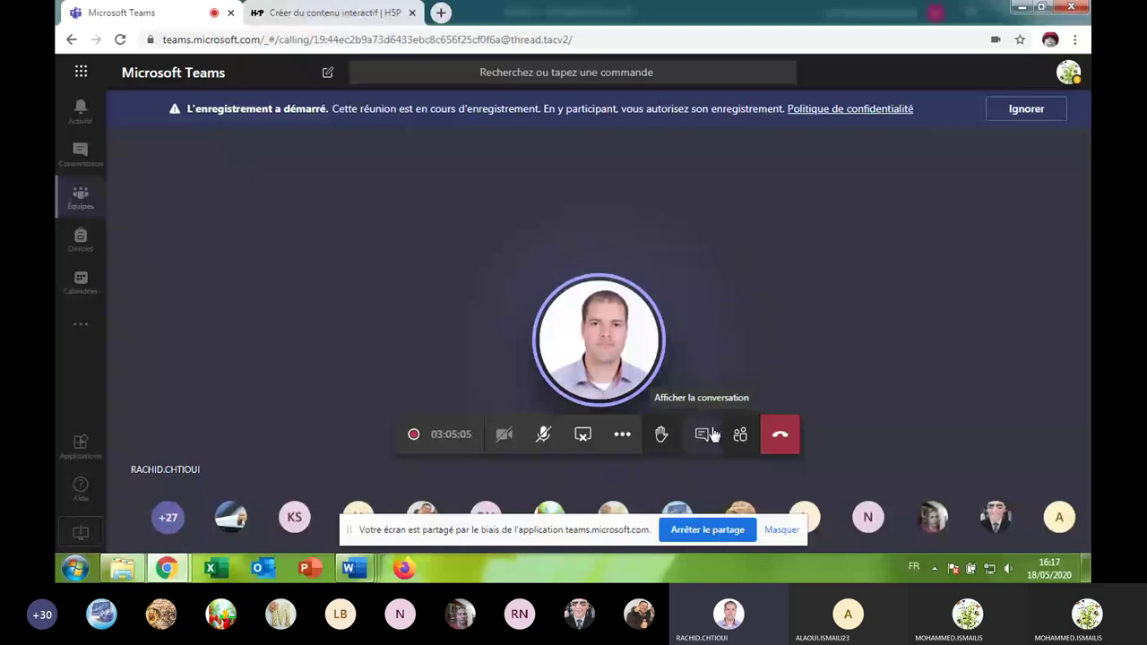
{"action": "left_click", "coordinate": [704, 435]}
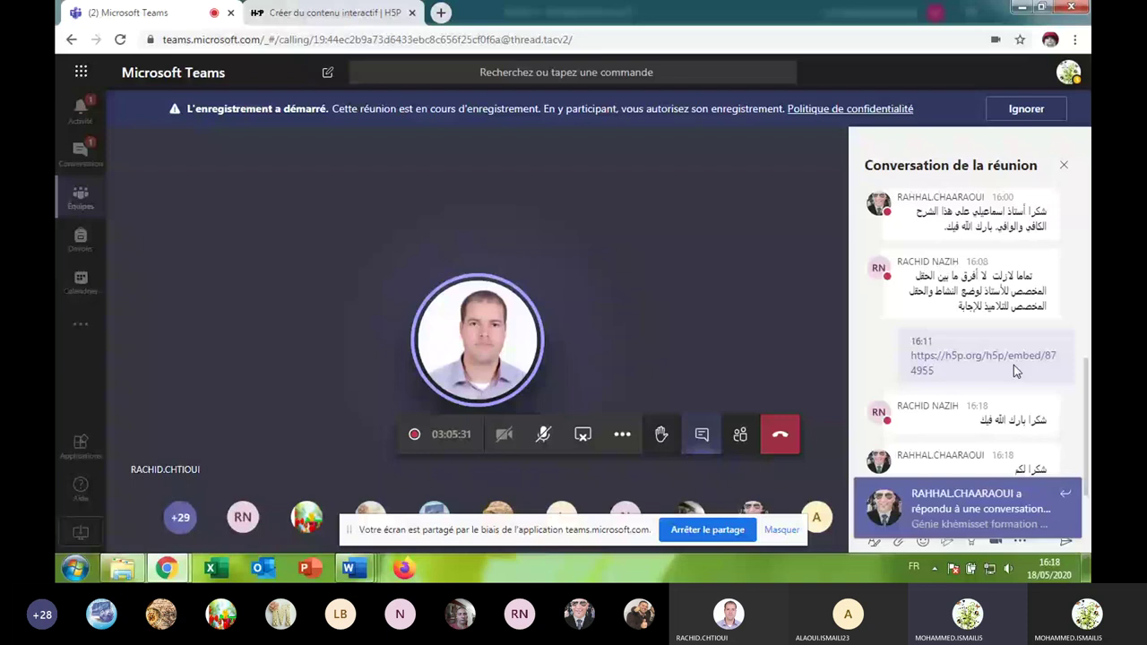
{"action": "mouse_move", "coordinate": [1014, 365]}
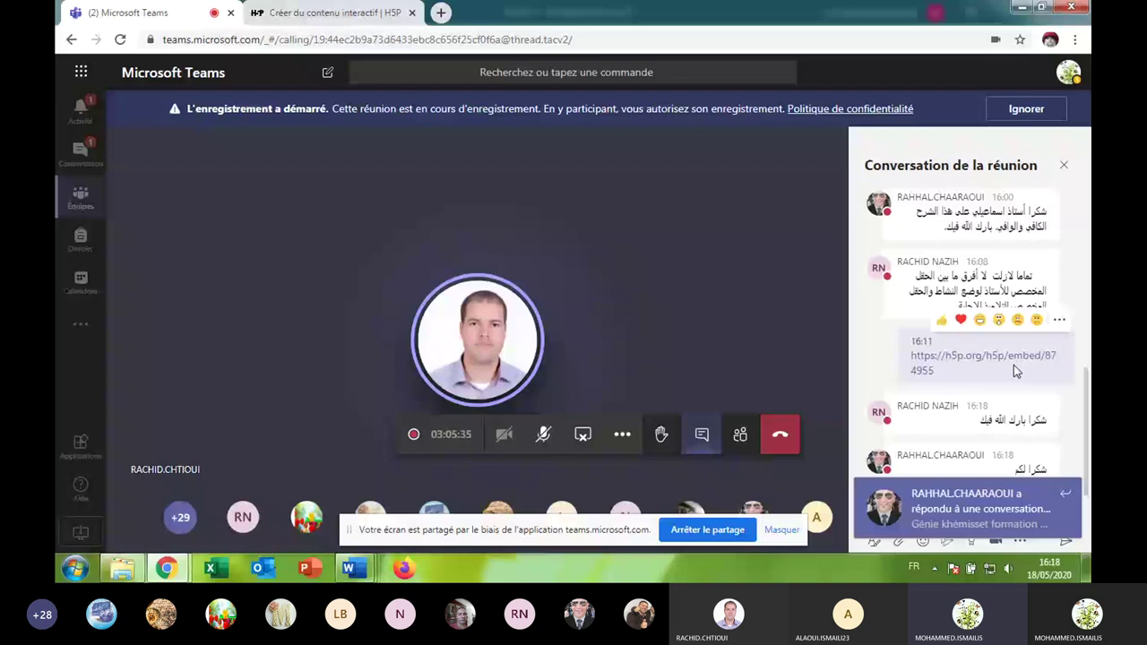